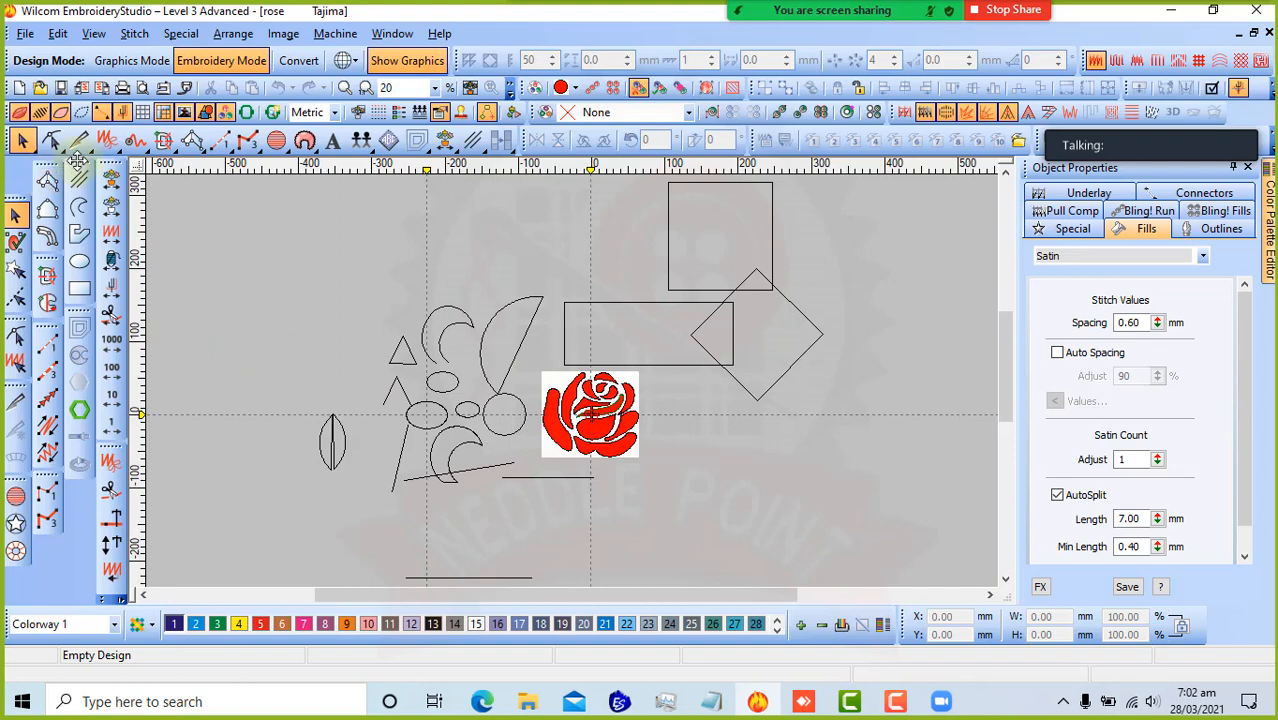
# - Undock the Drawing Tools toolbar onto the canvas and dock it back in its original place
pyautogui.moveTo(77, 160); pyautogui.dragTo(258, 207)
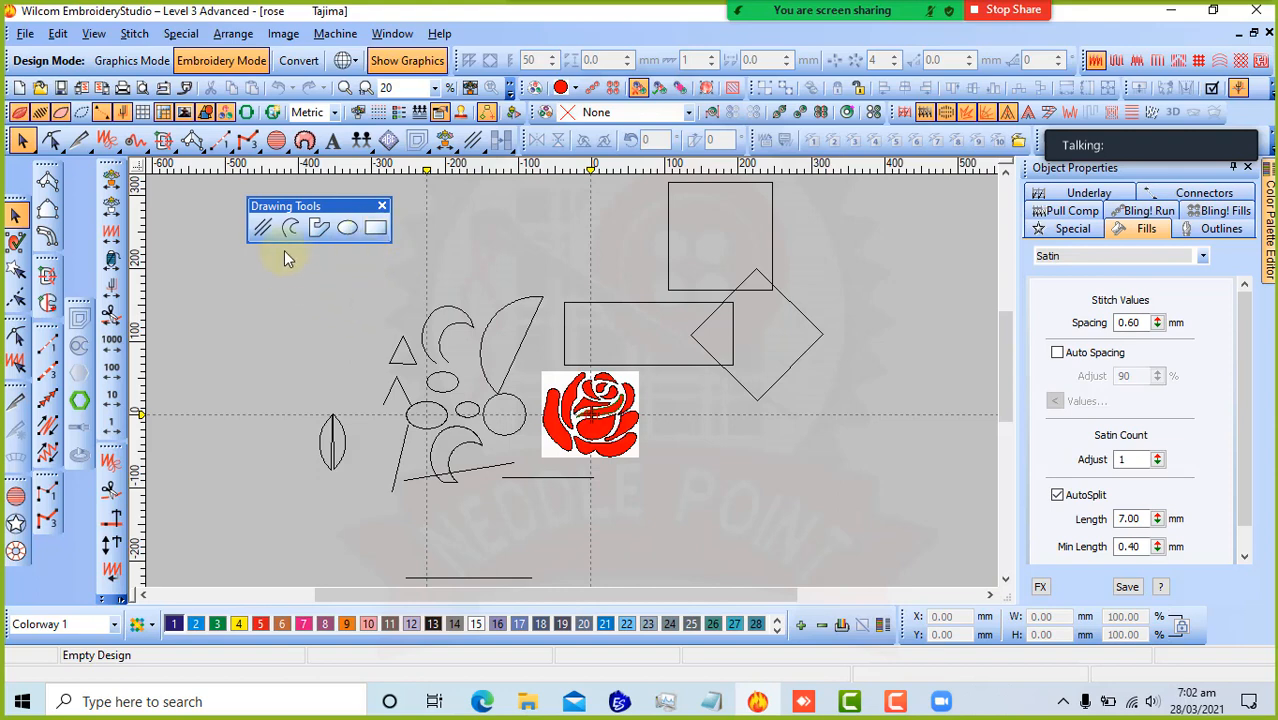
pyautogui.moveTo(300, 206)
pyautogui.mouseDown()
pyautogui.moveTo(84, 205)
pyautogui.moveTo(84, 163)
pyautogui.mouseUp()
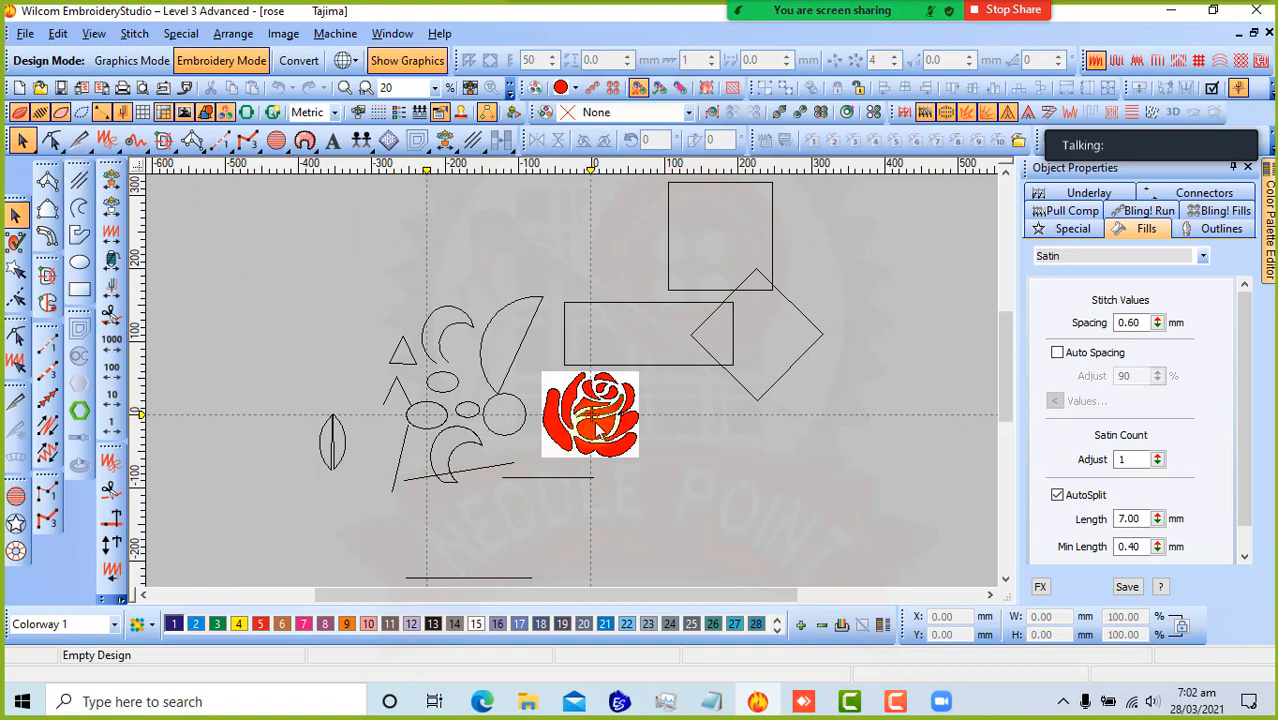
# - Hide the white-backed bitmap behind the rose so that only the vector petals stay displayed
pyautogui.scroll(2, 598, 418)
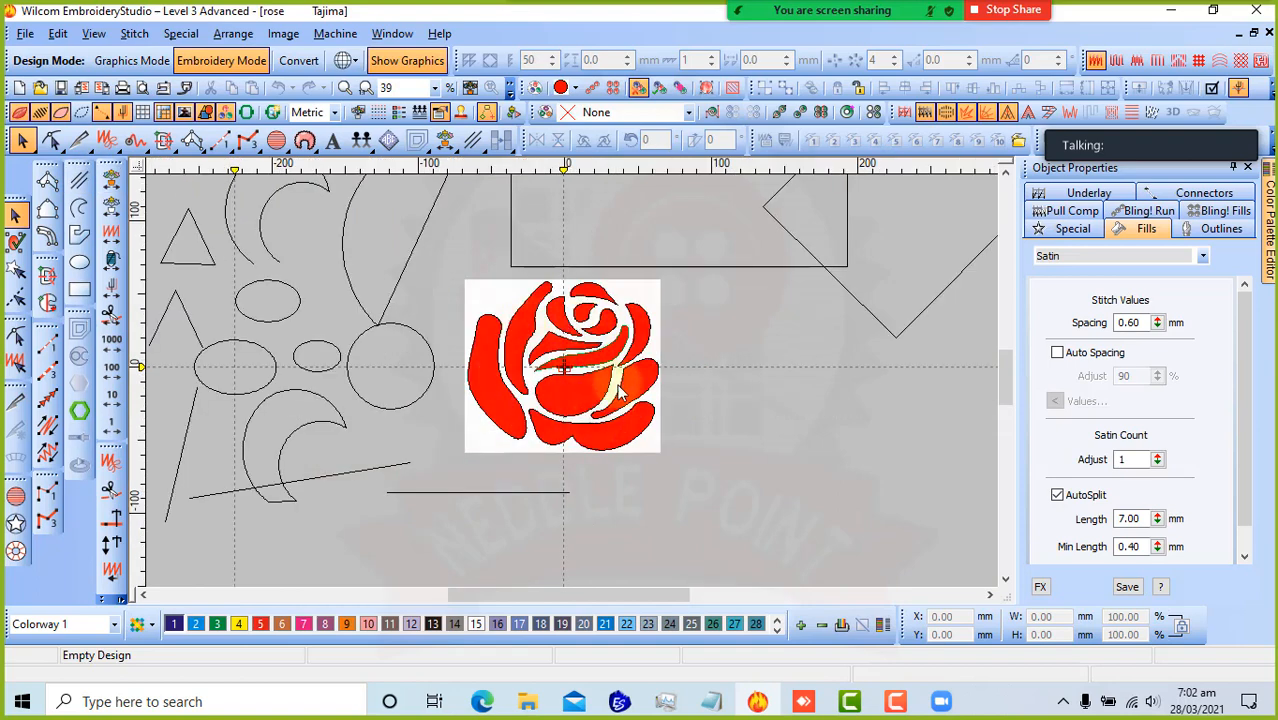
pyautogui.hotkey('shift', 'b')
pyautogui.scroll(2, 585, 365)
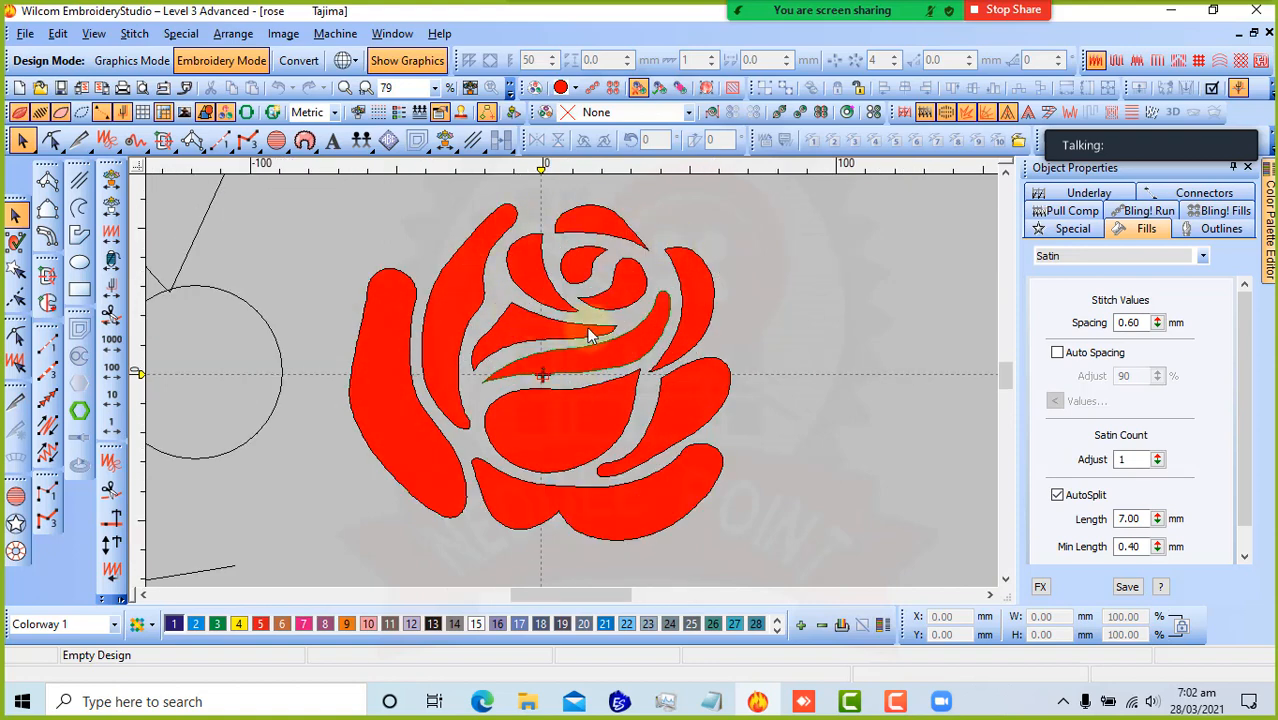
pyautogui.scroll(2, 589, 337)
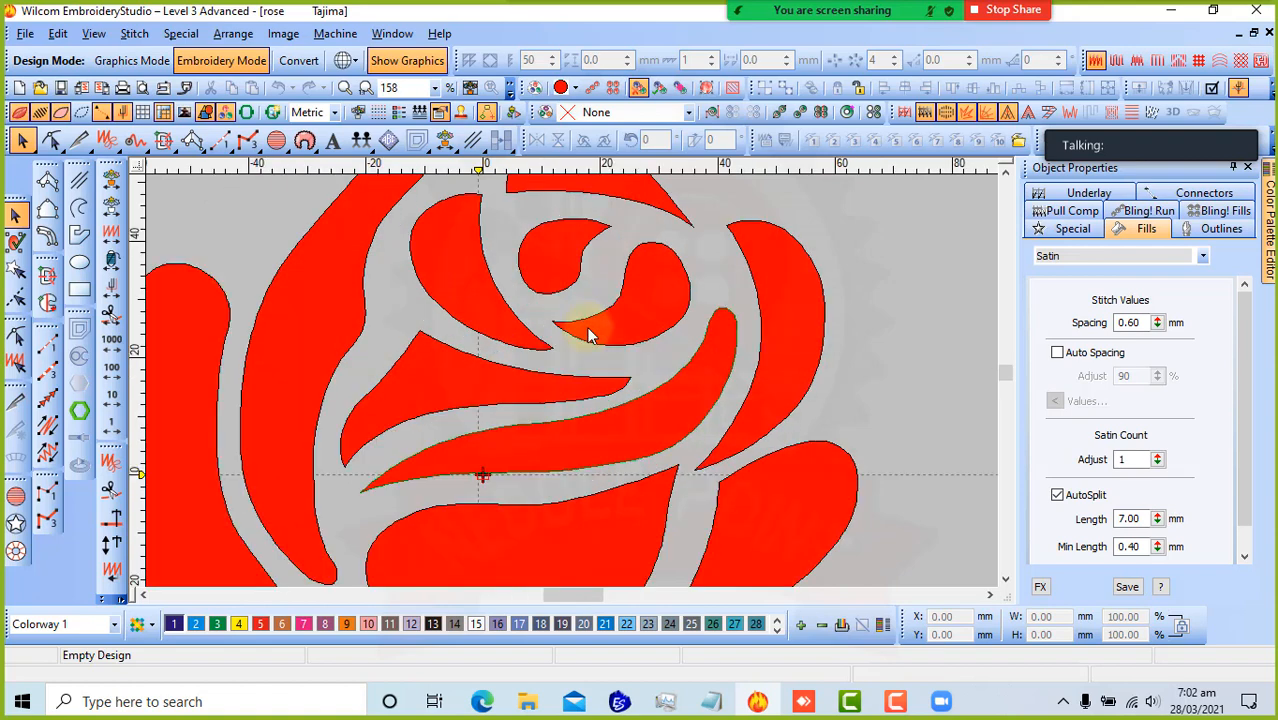
pyautogui.scroll(-2, 589, 337)
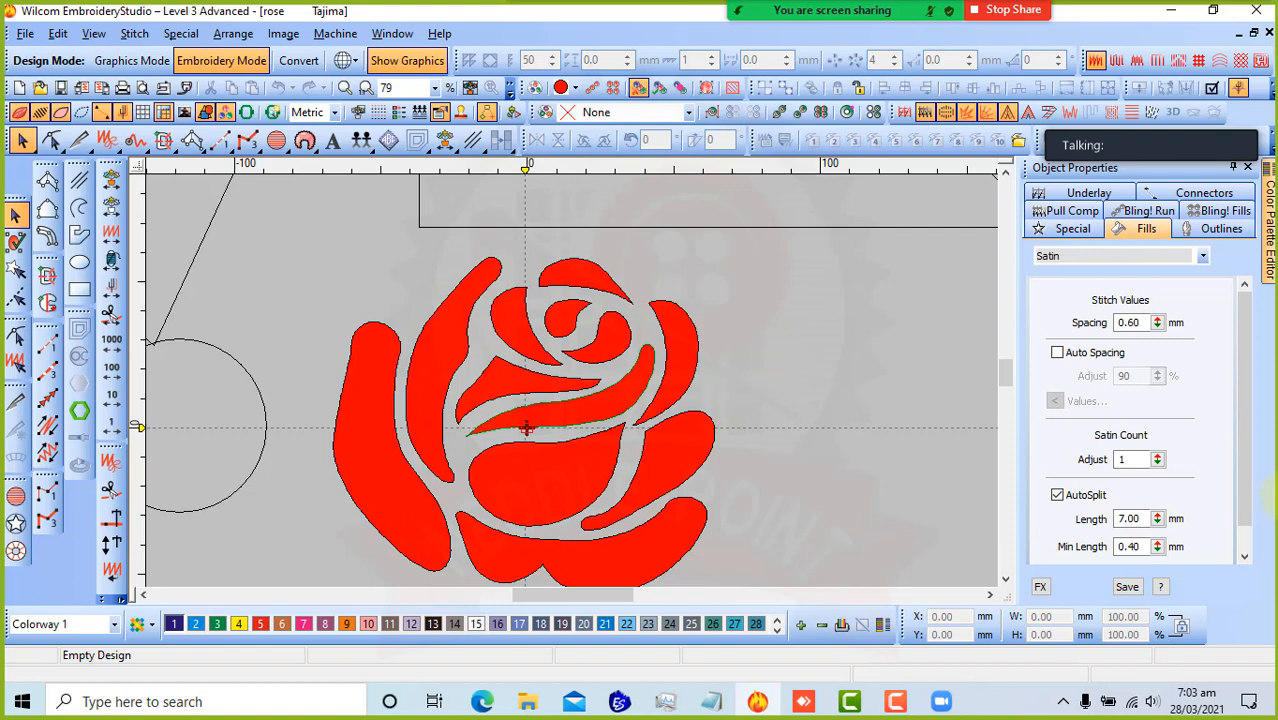
# - Open the Windows Volume Mixer and raise the headphones volume
pyautogui.click(1152, 702)
pyautogui.rightClick(1155, 705)
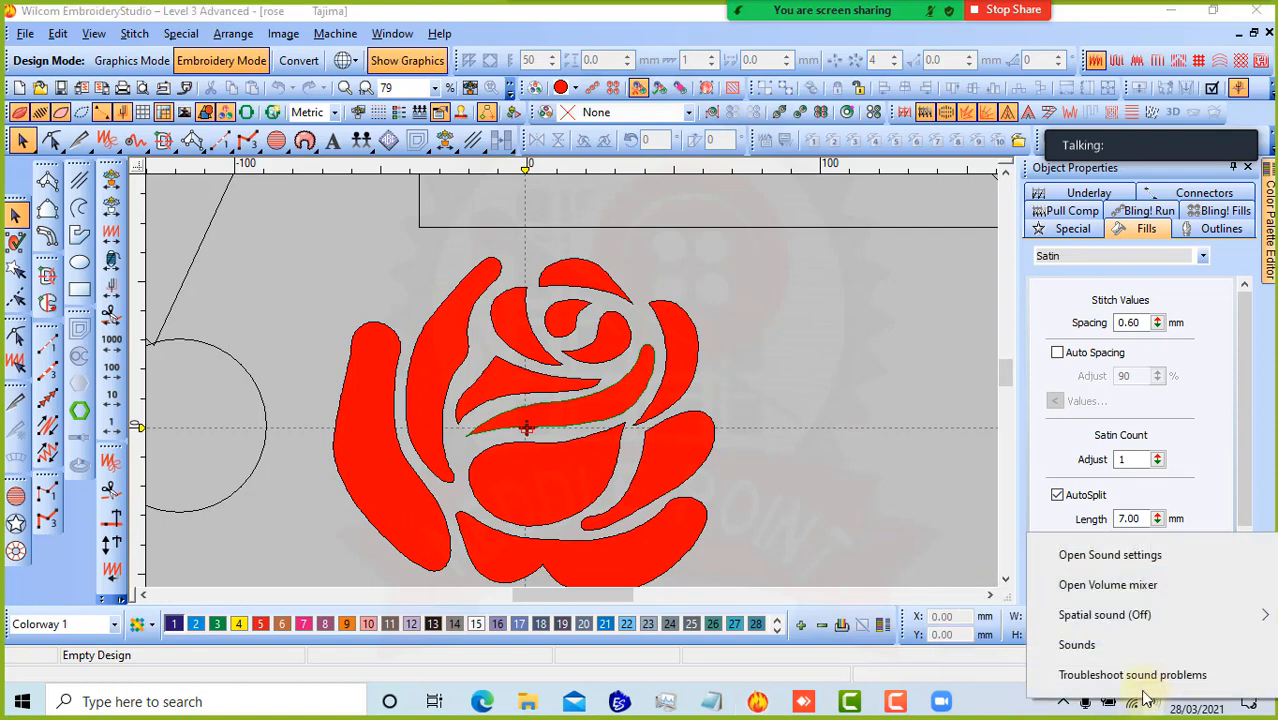
pyautogui.click(1141, 583)
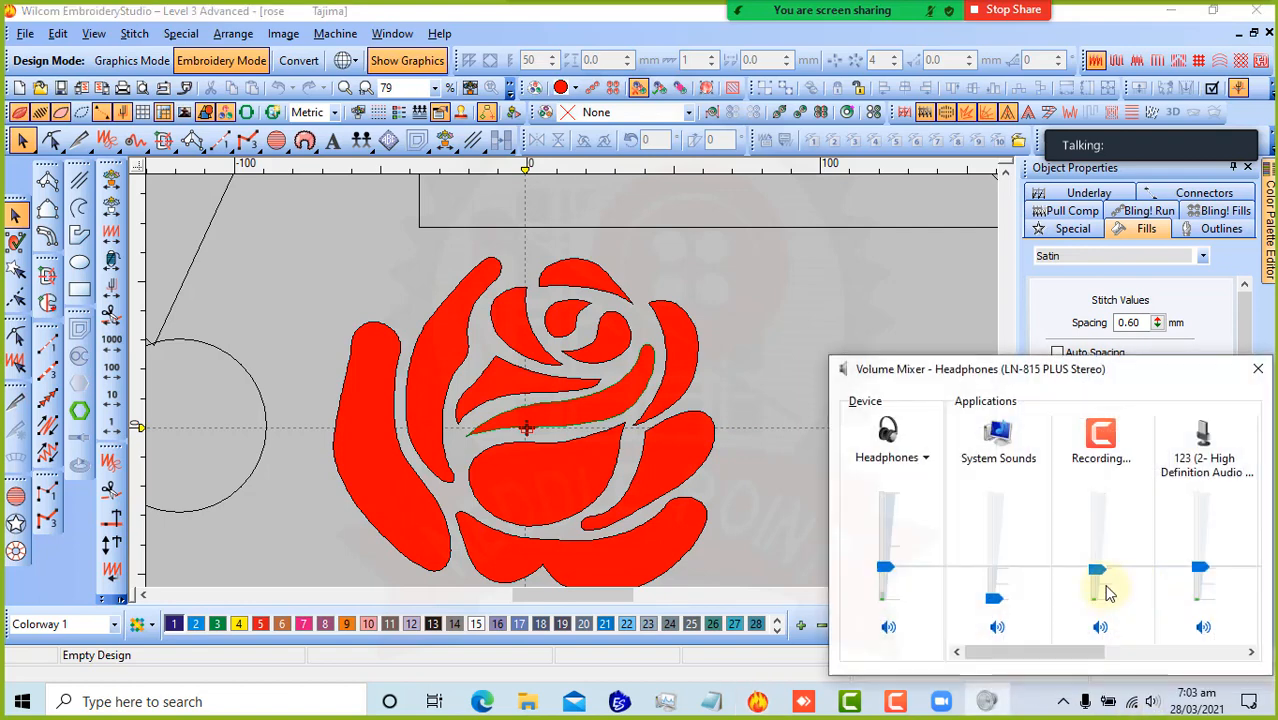
pyautogui.moveTo(1035, 658); pyautogui.dragTo(1153, 660)
pyautogui.scroll(8, 1200, 575)
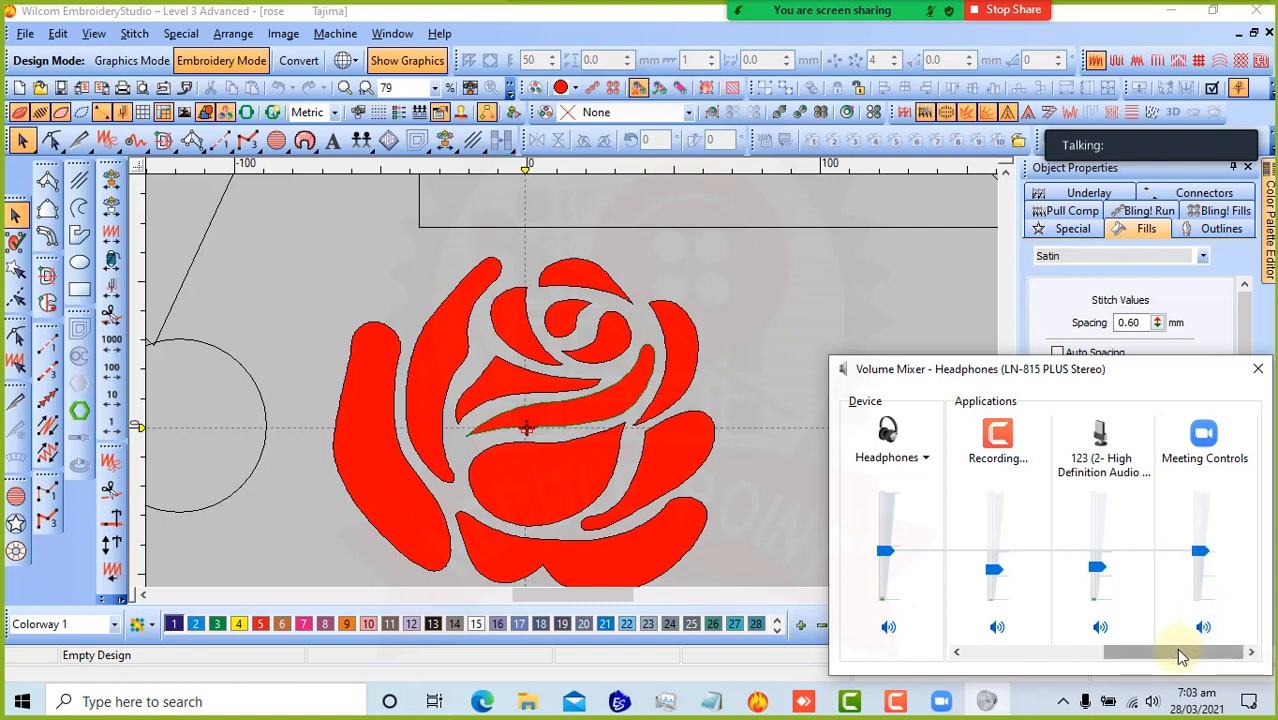
# - Unmute the microphone in the screen-sharing meeting and return to the rose design
pyautogui.moveTo(860, 12)
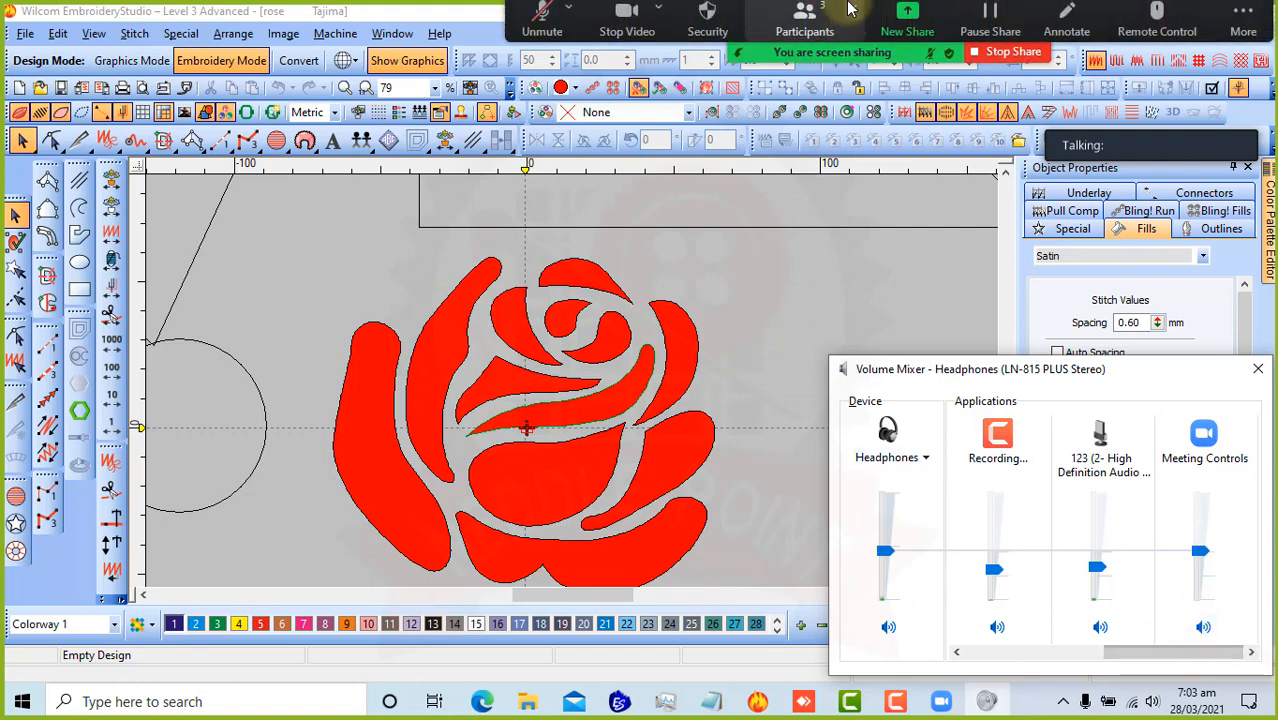
pyautogui.click(547, 36)
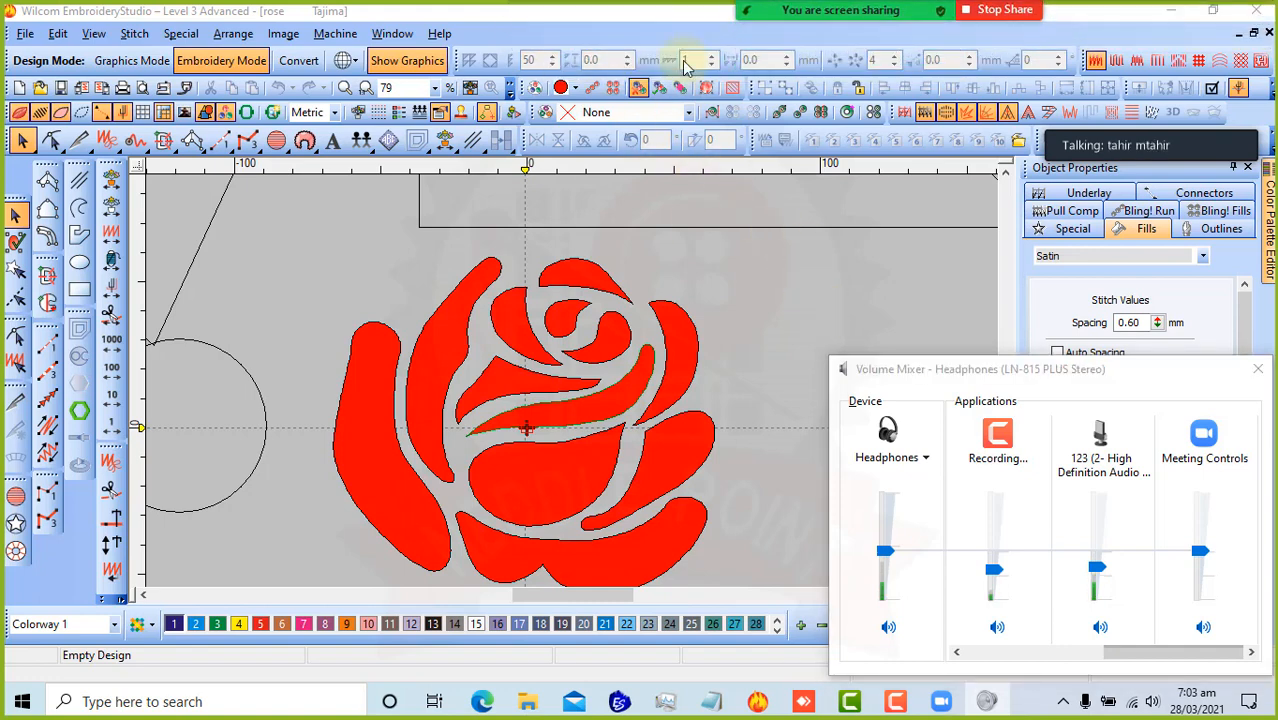
pyautogui.moveTo(690, 12)
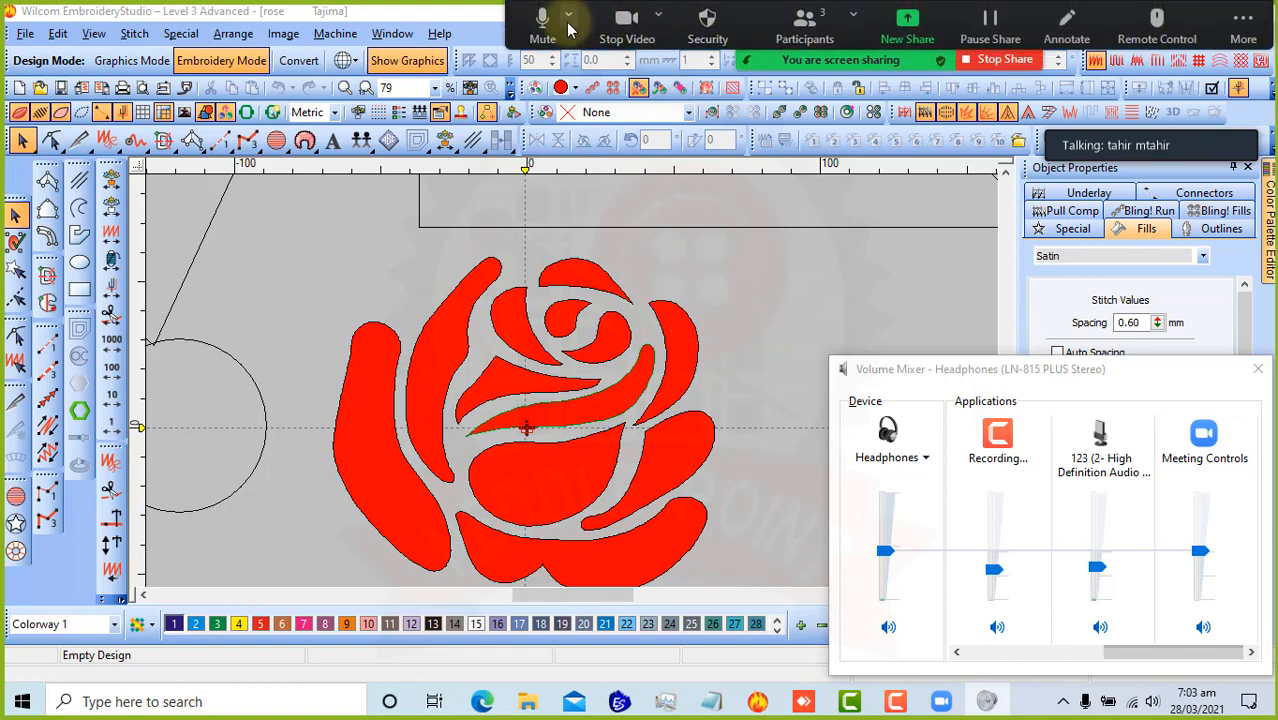
pyautogui.click(756, 295)
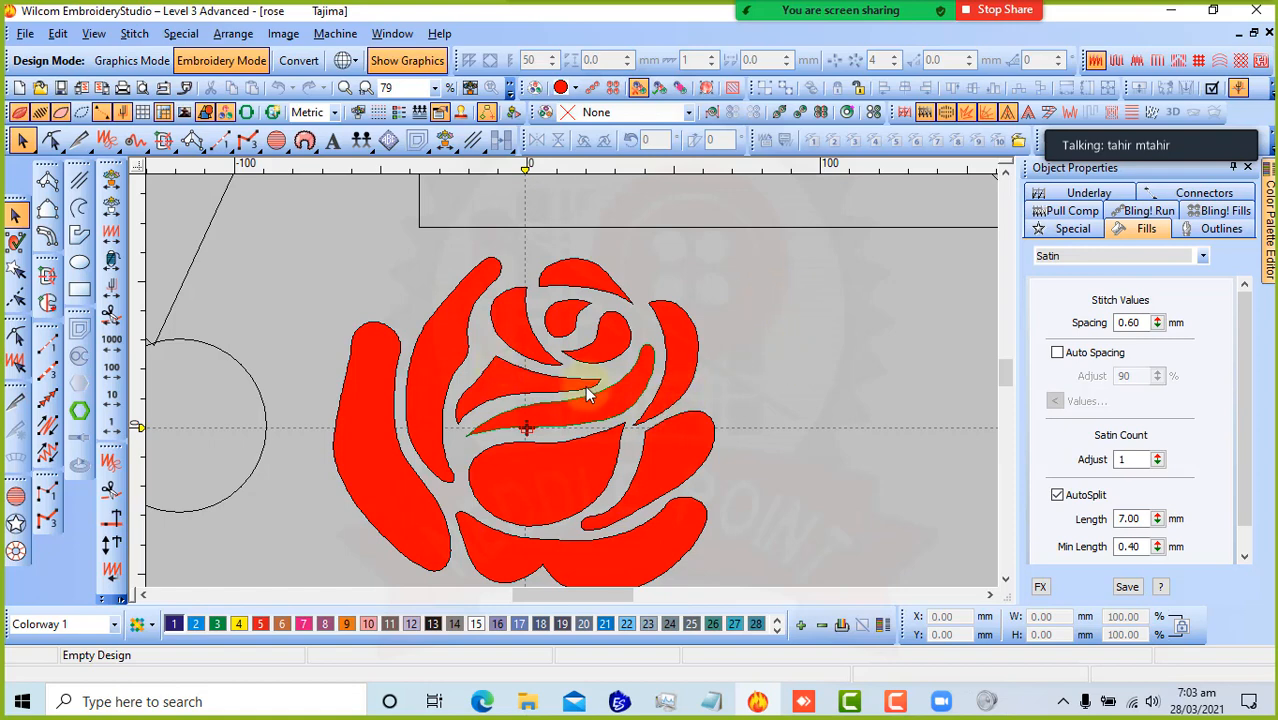
pyautogui.press('0')
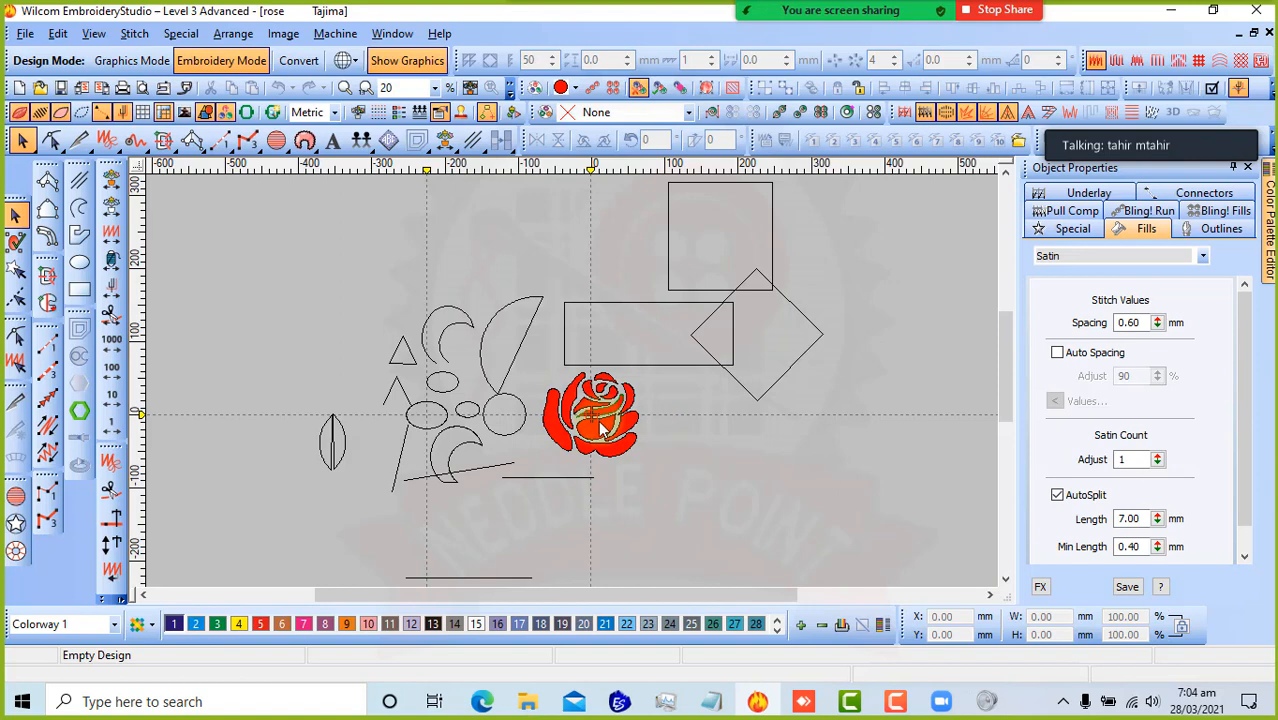
pyautogui.scroll(3, 600, 425)
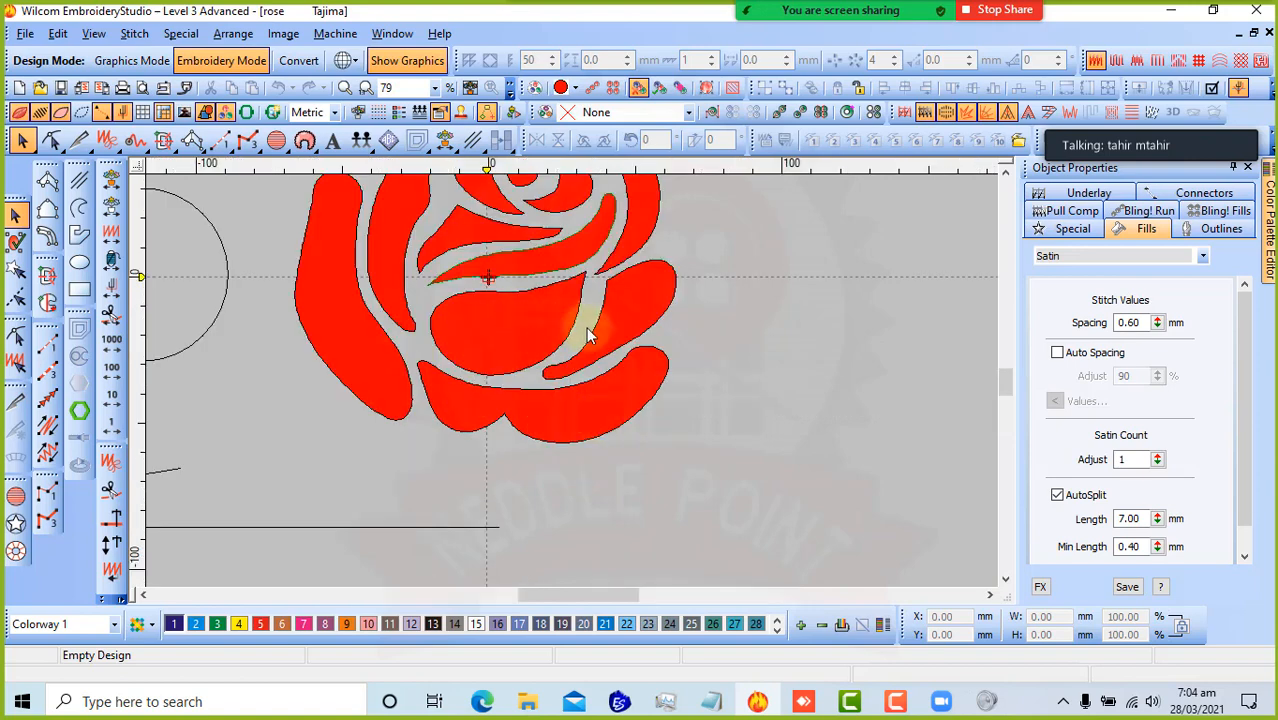
pyautogui.scroll(1, 594, 316)
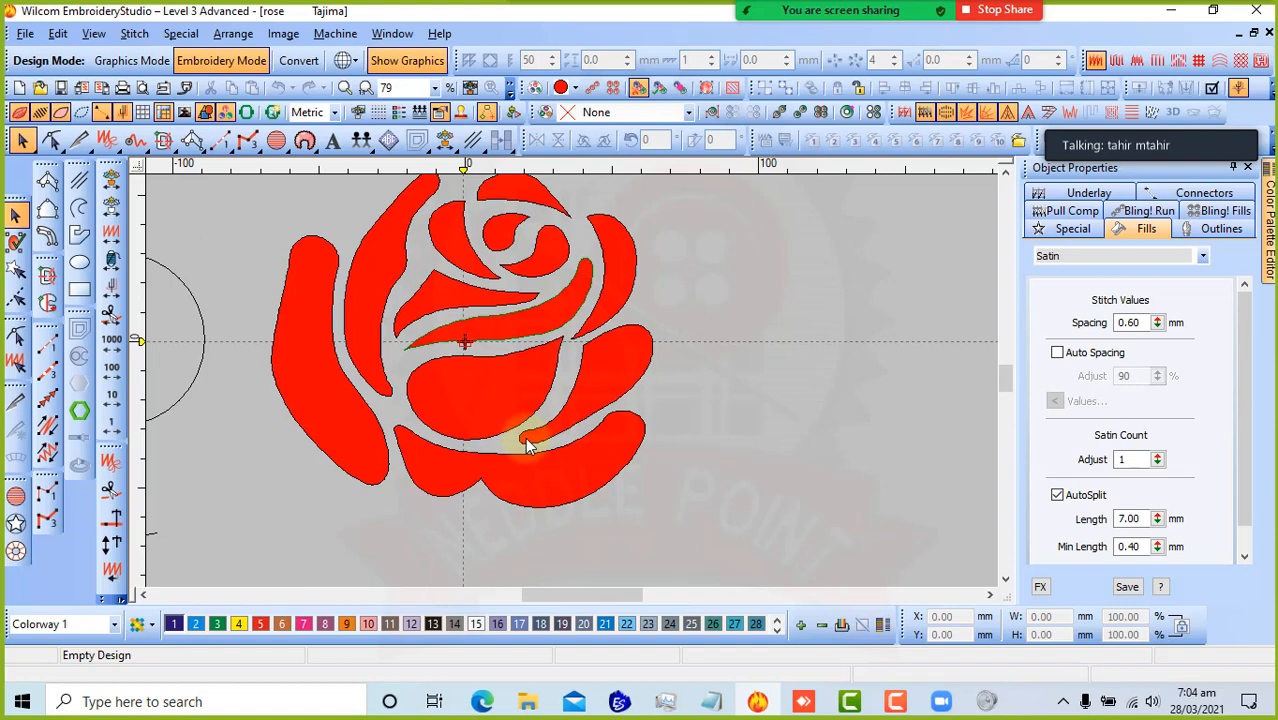
pyautogui.click(895, 703)
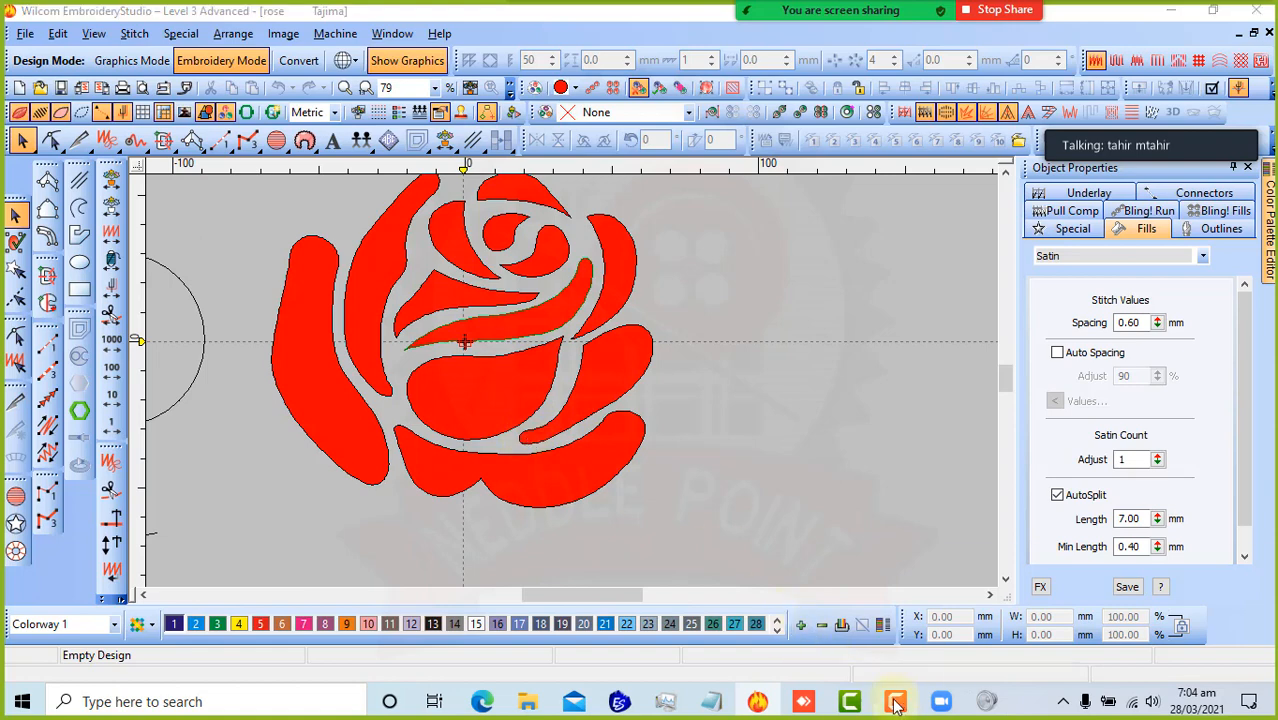
pyautogui.click(895, 703)
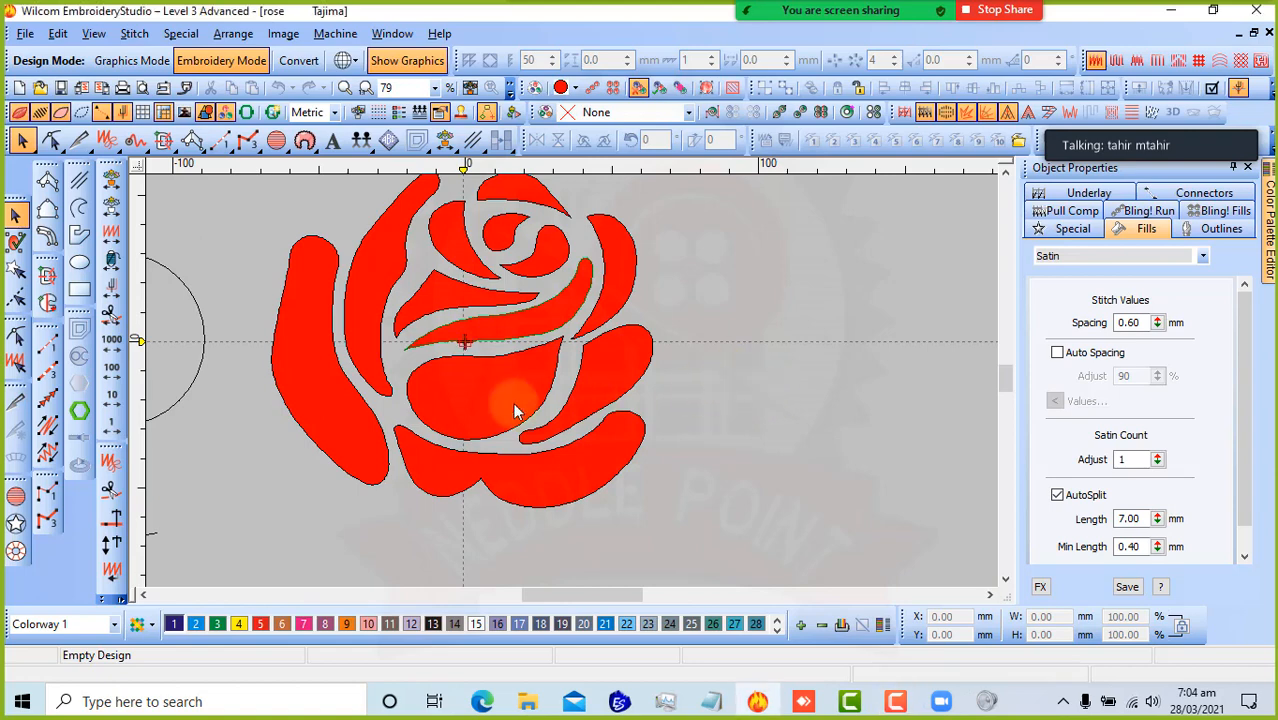
pyautogui.scroll(-3, 512, 362)
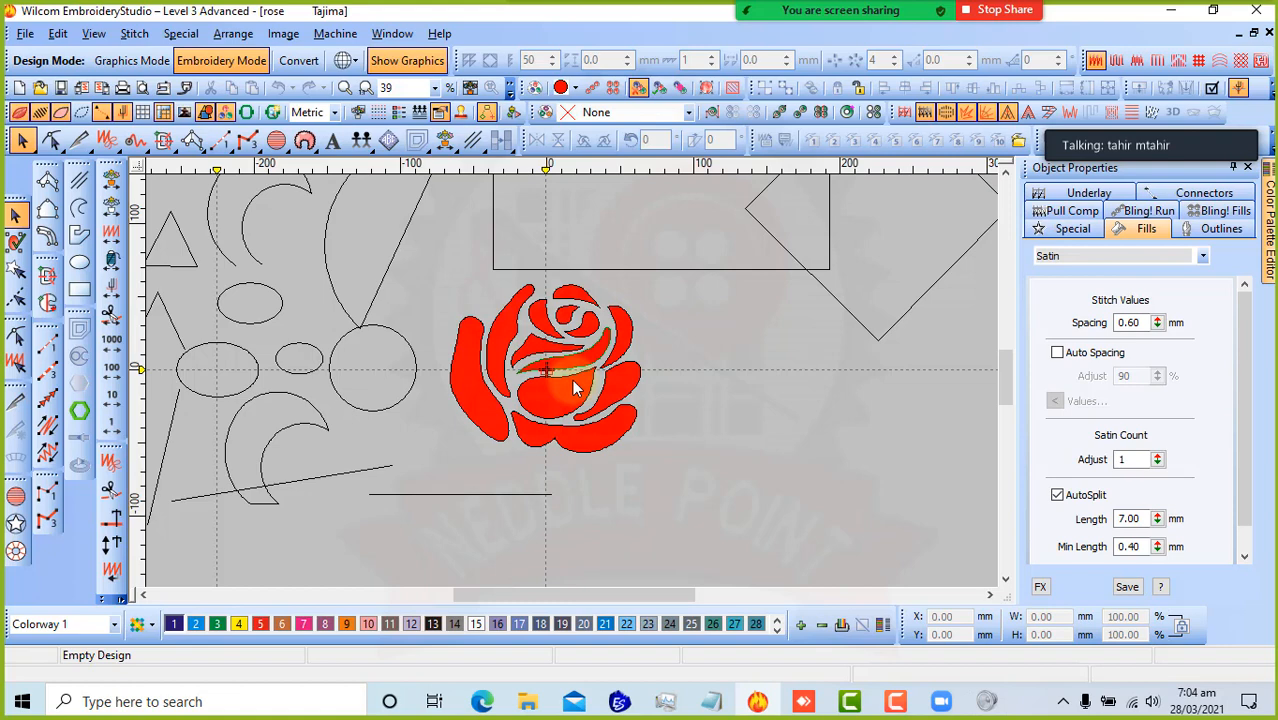
# - Select individual rose petals and the horizontal line below the rose in turn, checking each one's object type, and deselect them
pyautogui.click(624, 348)
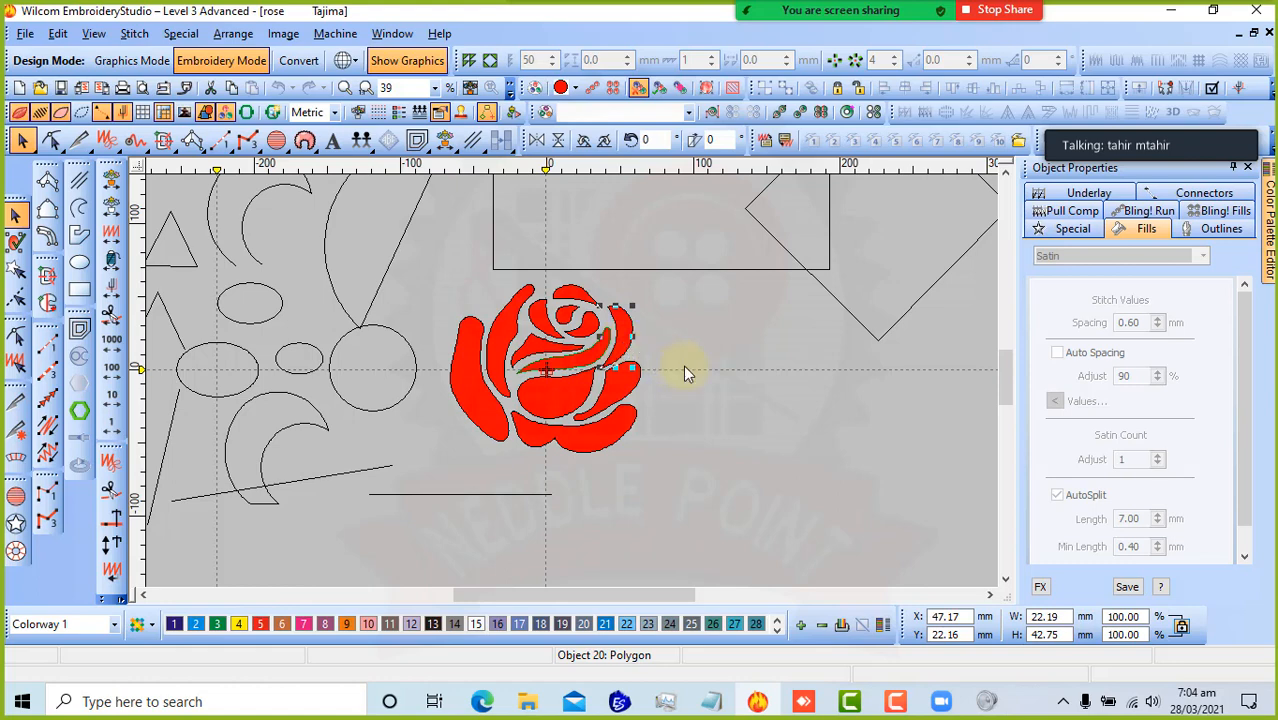
pyautogui.click(739, 363)
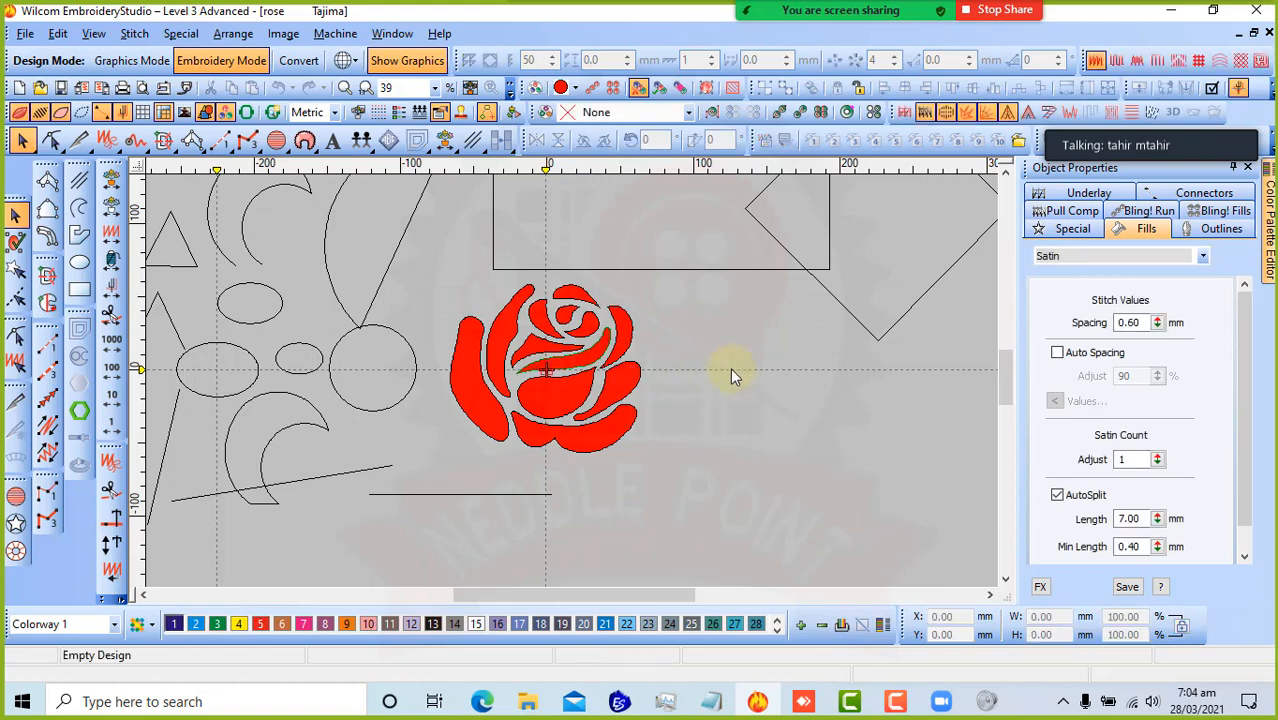
pyautogui.scroll(2, 622, 350)
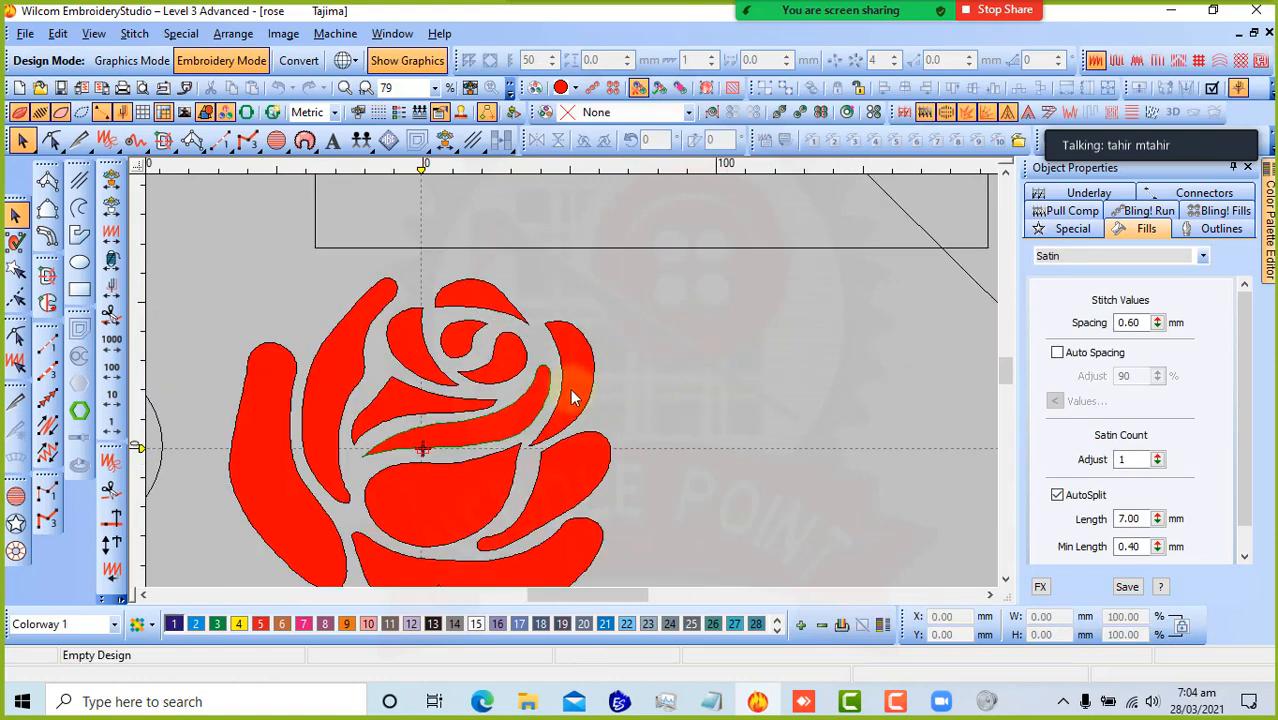
pyautogui.scroll(-4, 535, 365)
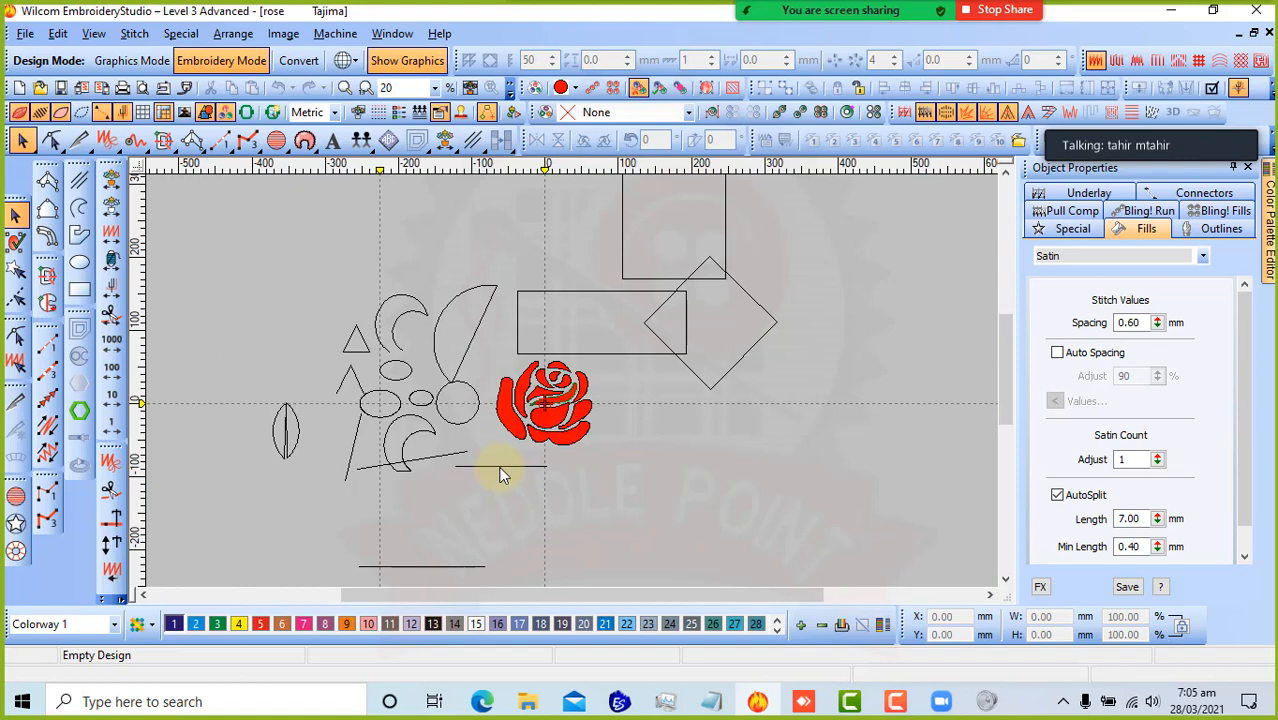
pyautogui.click(500, 466)
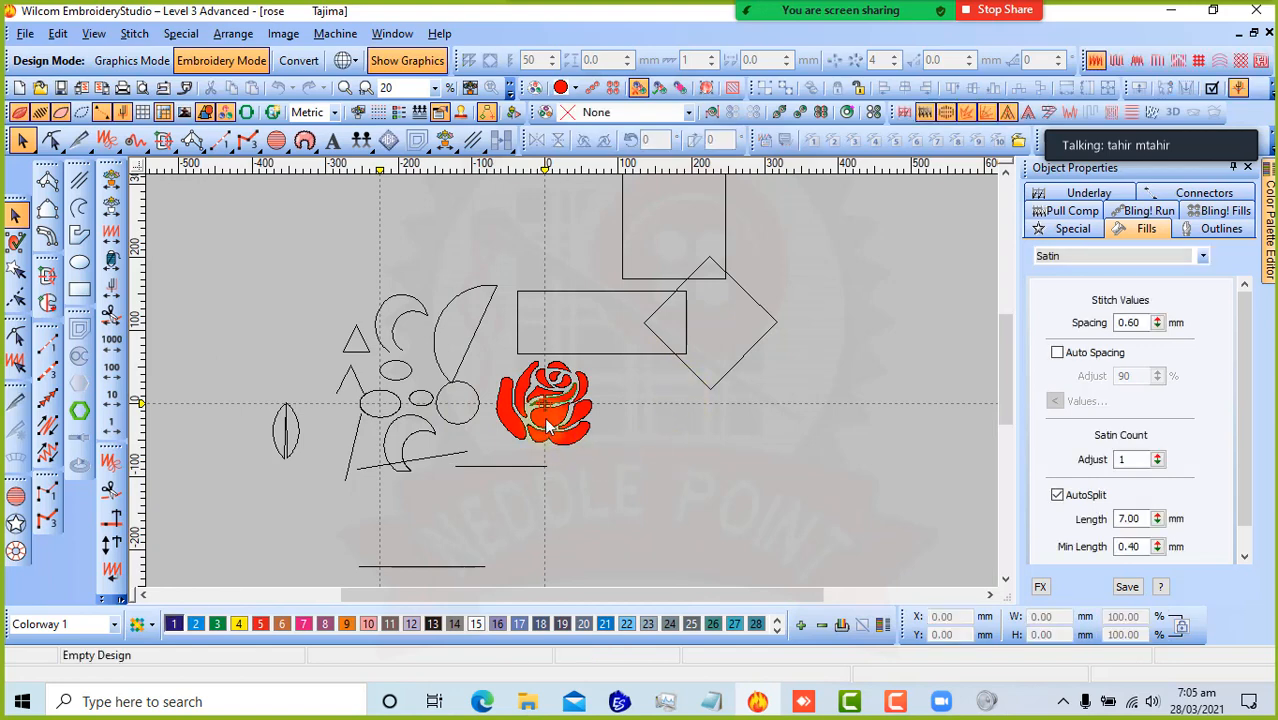
pyautogui.scroll(2, 548, 425)
pyautogui.click(574, 378)
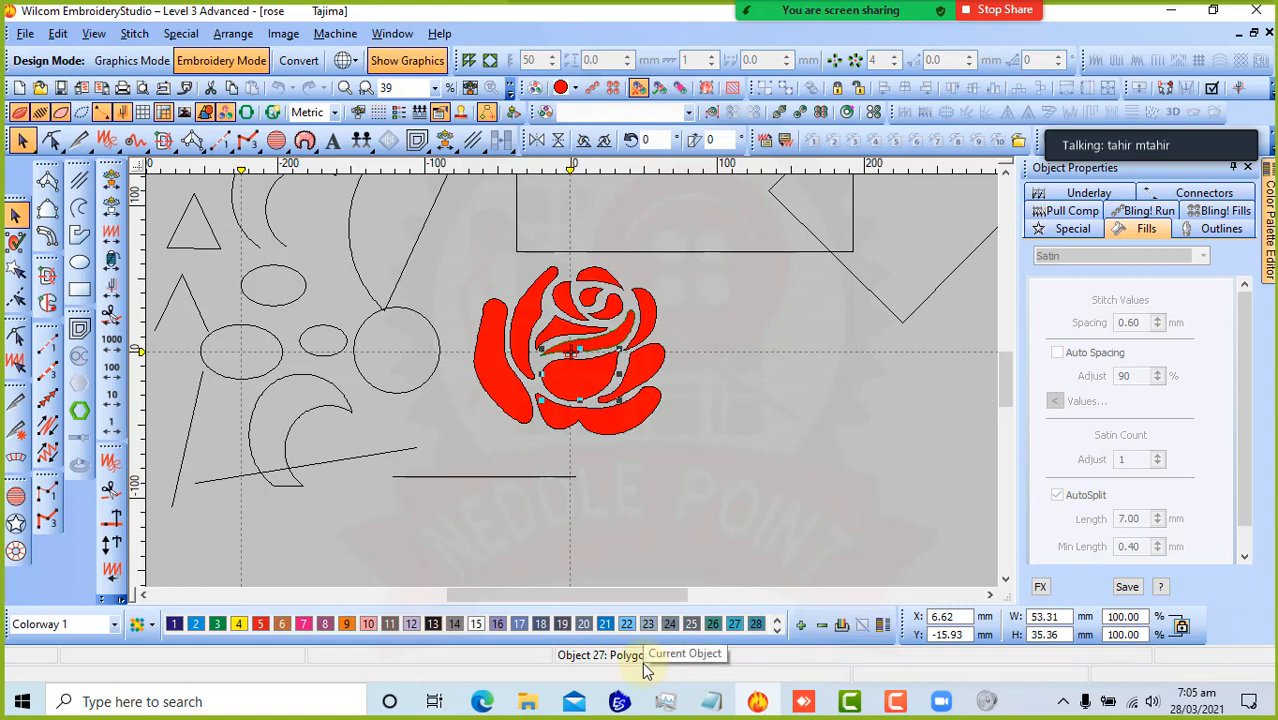
pyautogui.click(485, 475)
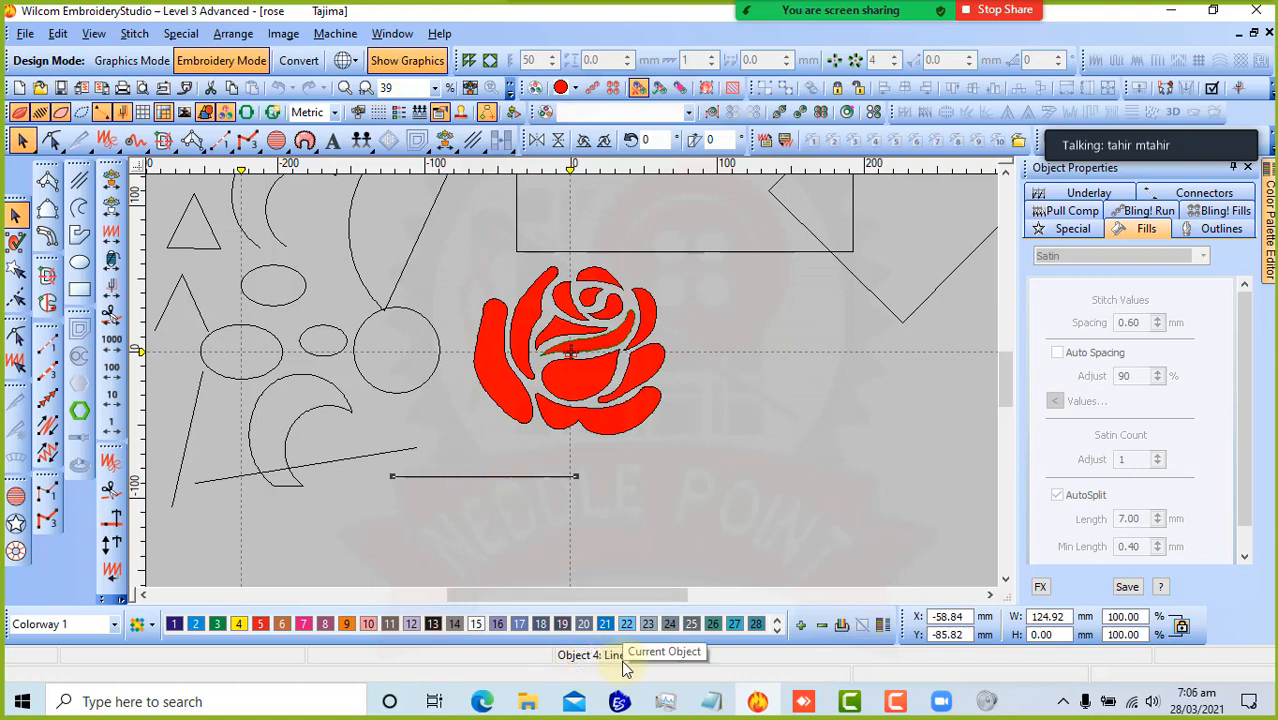
pyautogui.click(674, 483)
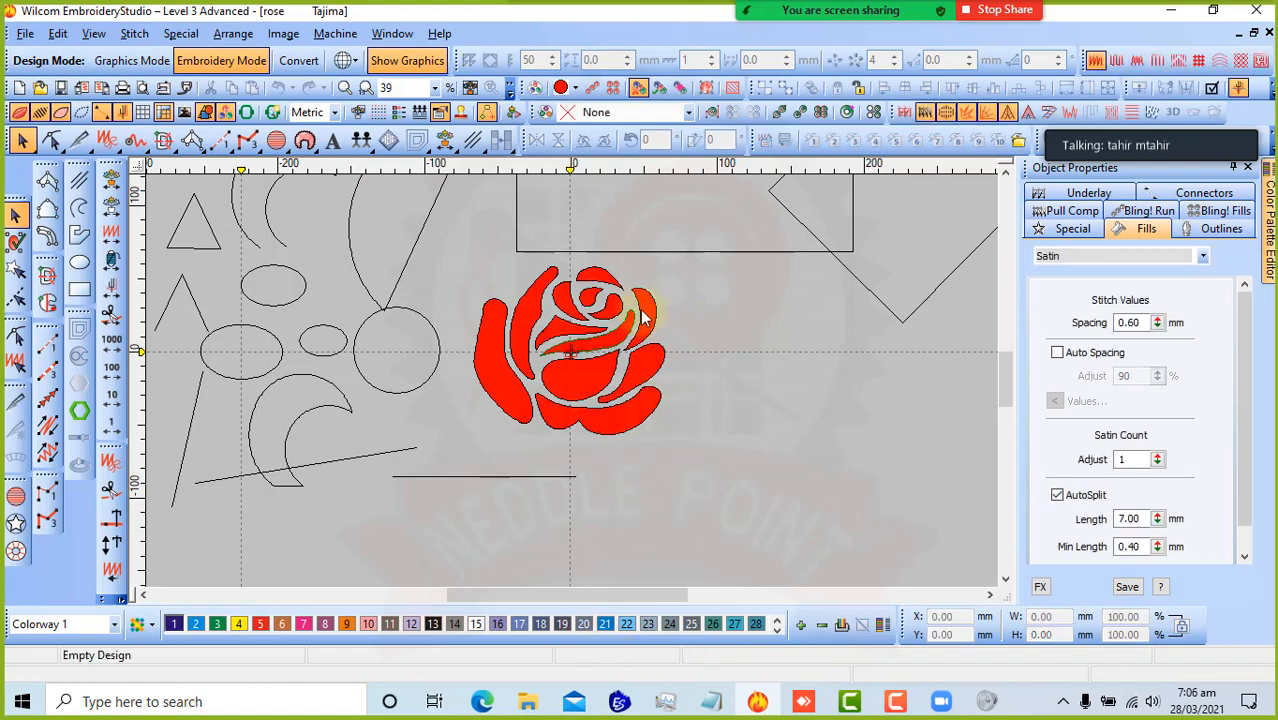
pyautogui.press('z')
pyautogui.click(583, 383)
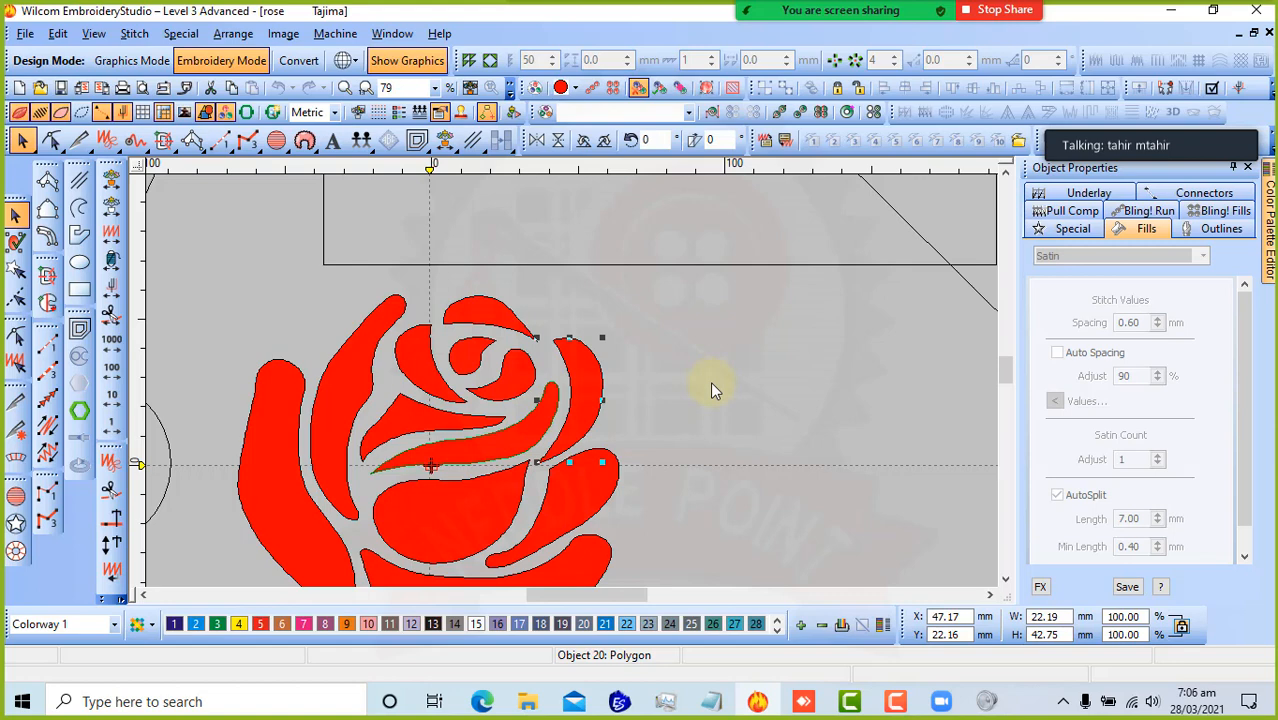
pyautogui.click(648, 359)
pyautogui.click(578, 368)
pyautogui.click(656, 360)
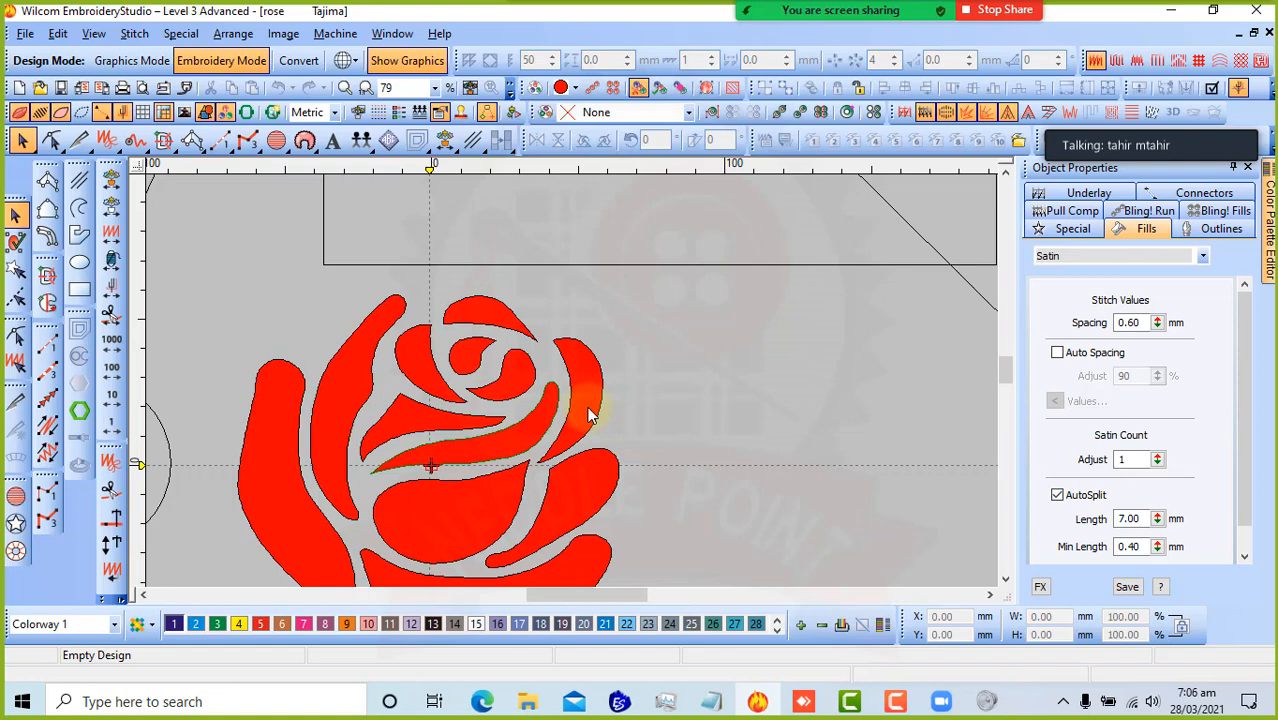
# - Undock the column shapes, free shapes and Drawing Tools toolbars so they float over the canvas above the rose
pyautogui.moveTo(941, 701)
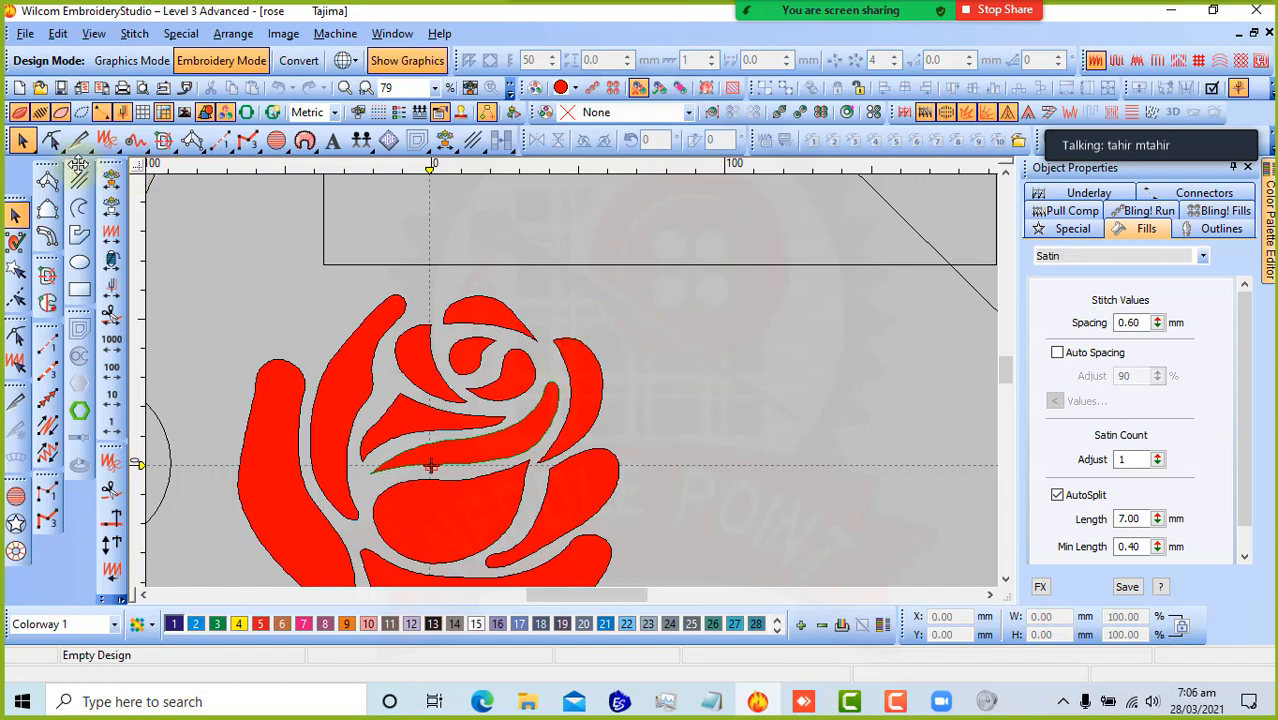
pyautogui.moveTo(46, 166); pyautogui.dragTo(530, 211)
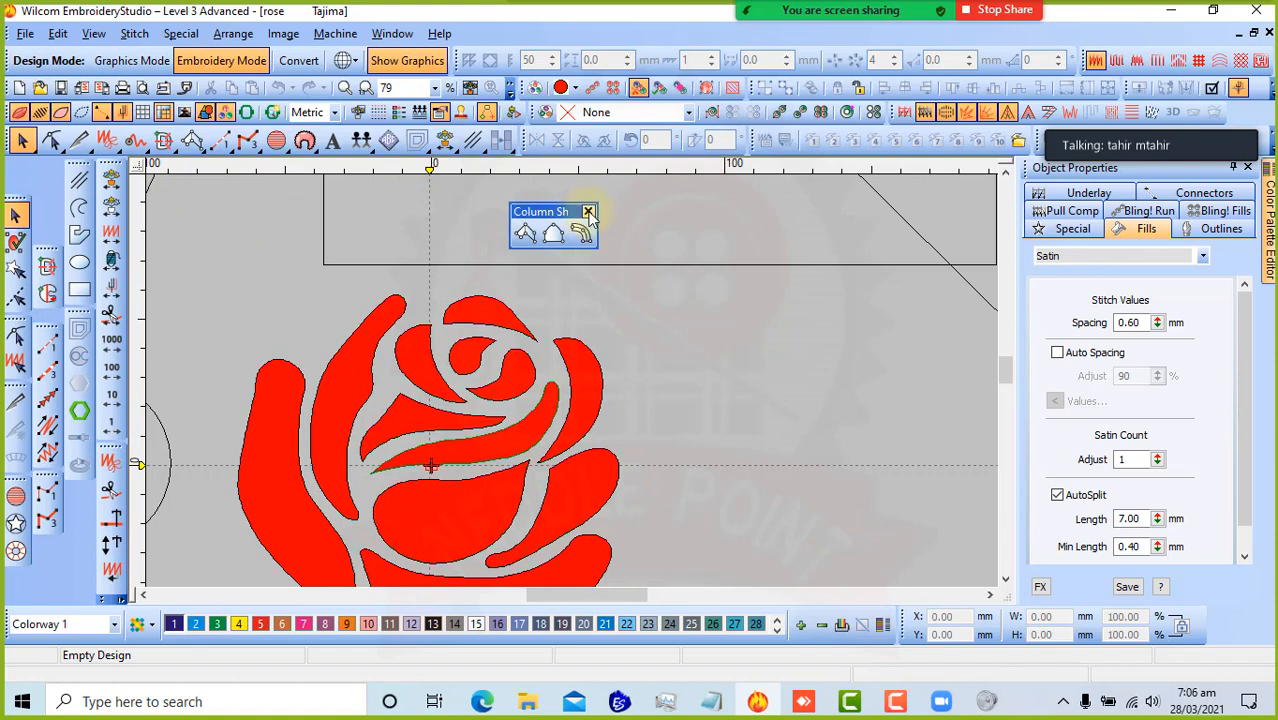
pyautogui.moveTo(47, 251); pyautogui.dragTo(662, 220)
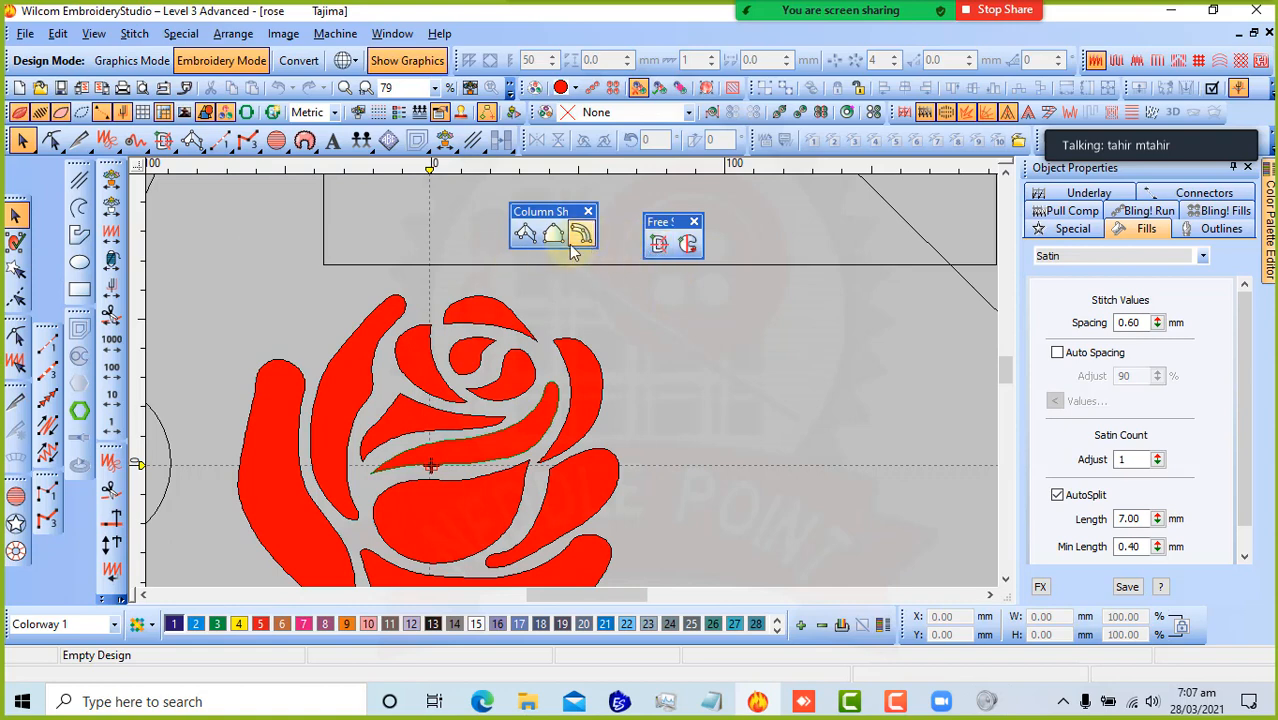
pyautogui.moveTo(534, 211); pyautogui.dragTo(478, 206)
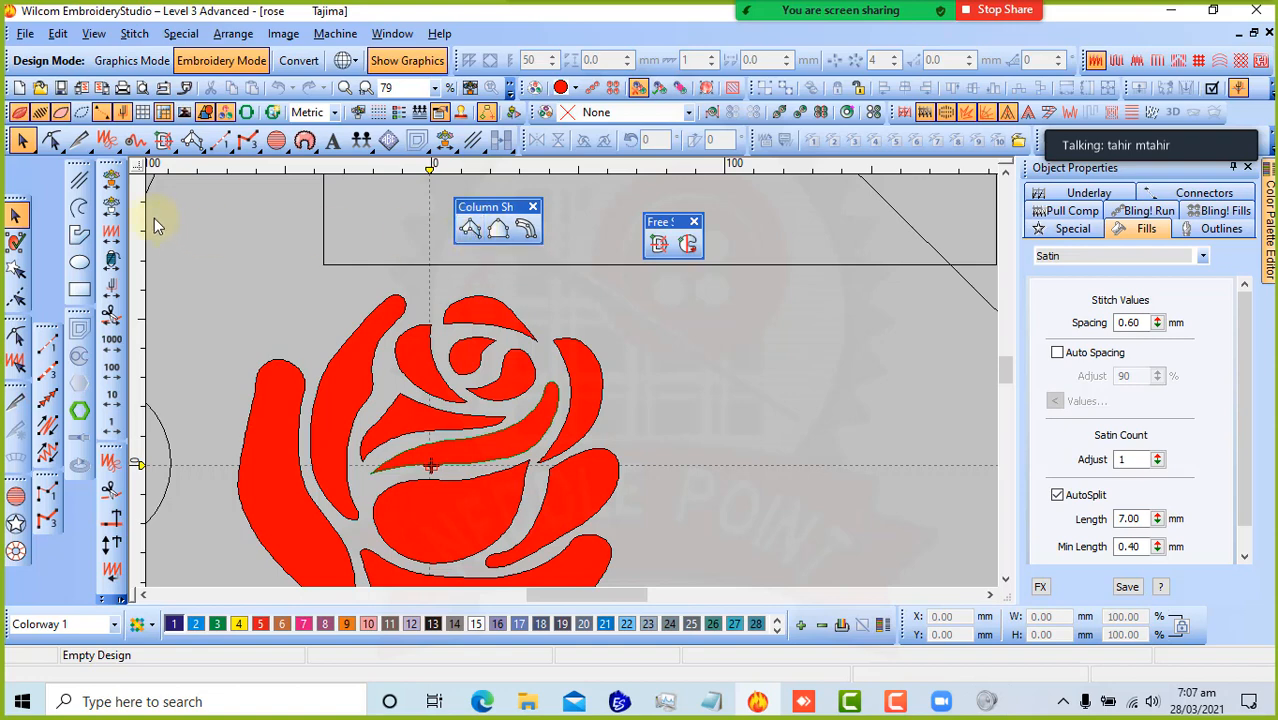
pyautogui.moveTo(78, 166)
pyautogui.mouseDown()
pyautogui.moveTo(184, 228)
pyautogui.moveTo(238, 228)
pyautogui.mouseUp()
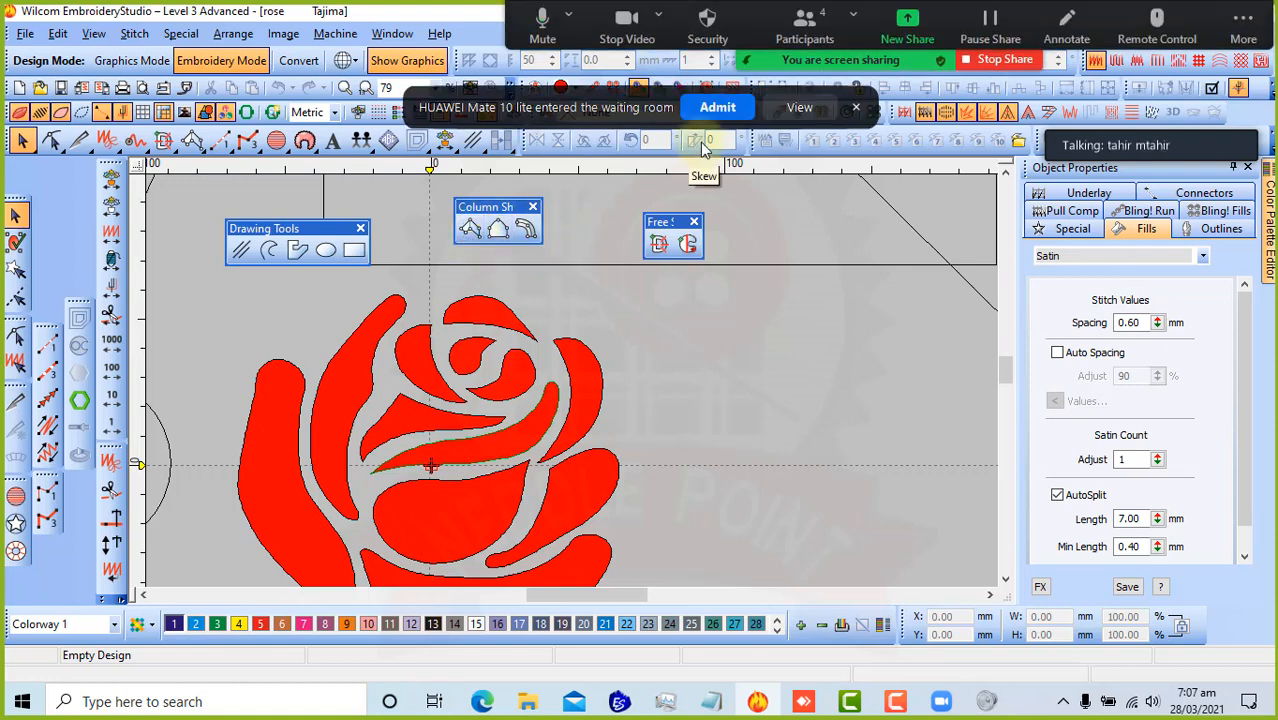
# - Admit the participant in the waiting room to the meeting
pyautogui.click(706, 108)
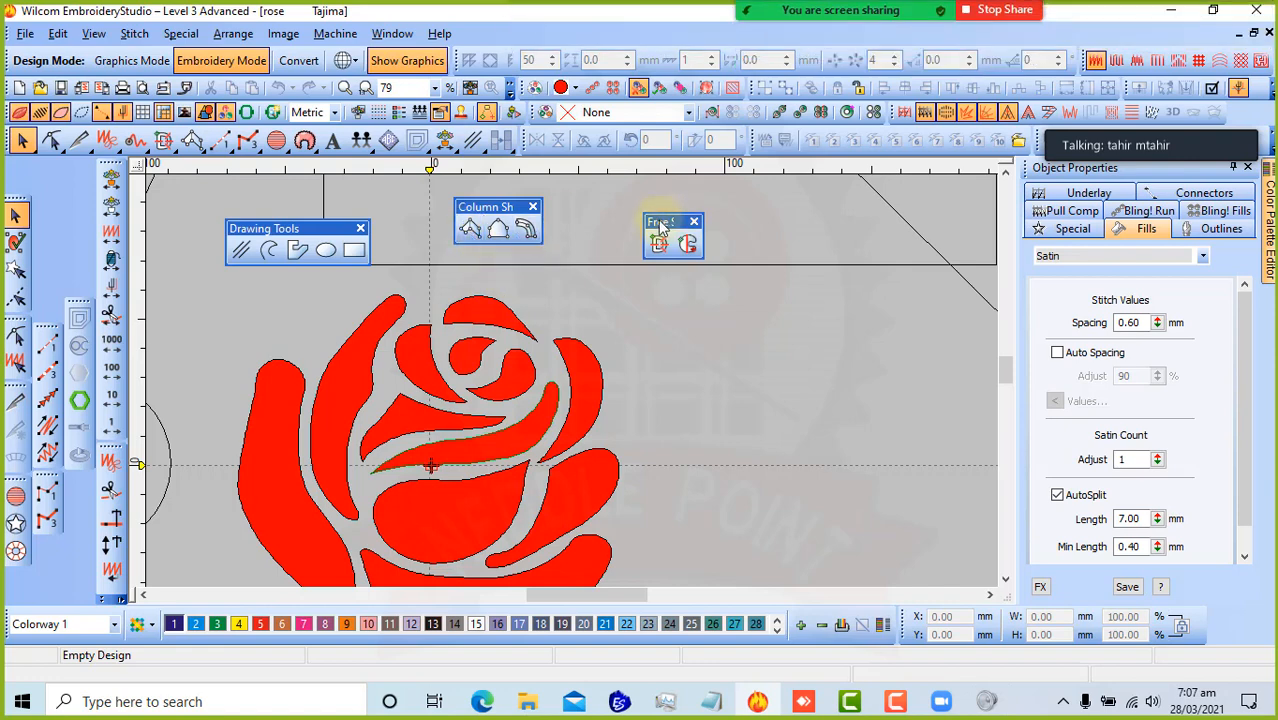
# - Line up the floating free shapes and Drawing Tools toolbars beside Column Shapes, and undock the Outline Tools toolbar above the rose
pyautogui.moveTo(650, 221); pyautogui.dragTo(566, 203)
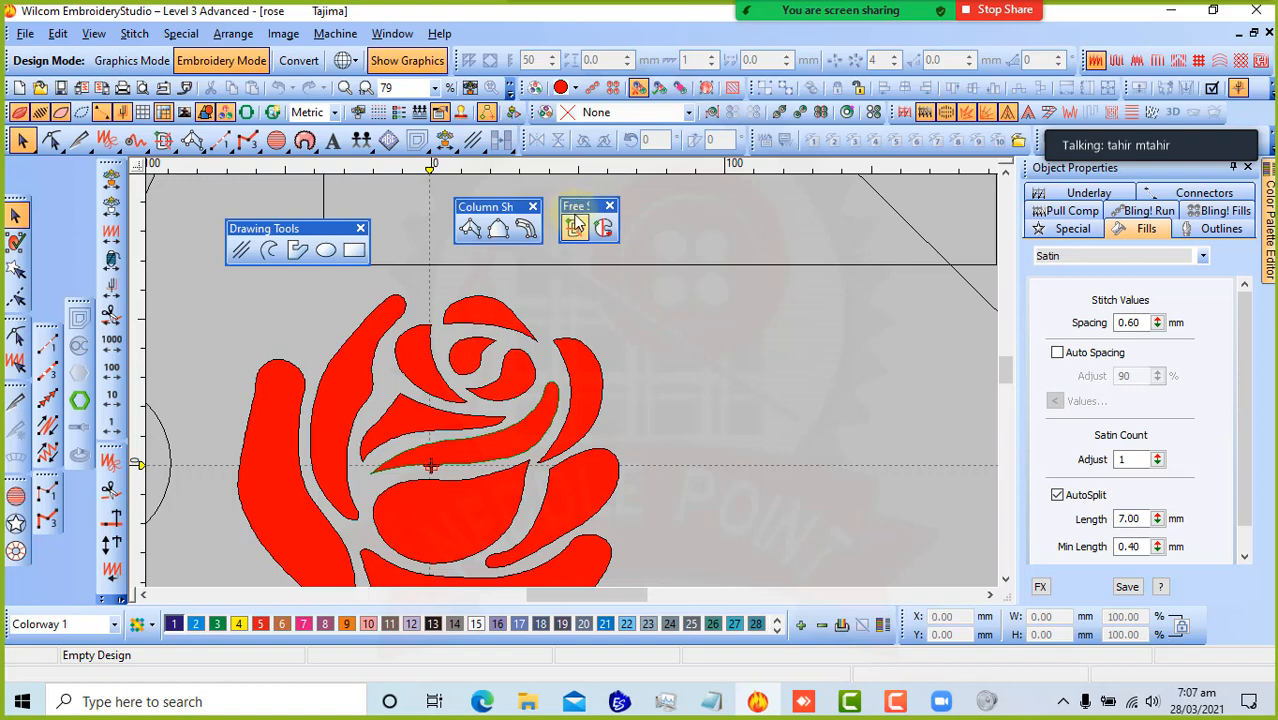
pyautogui.moveTo(300, 229); pyautogui.dragTo(259, 204)
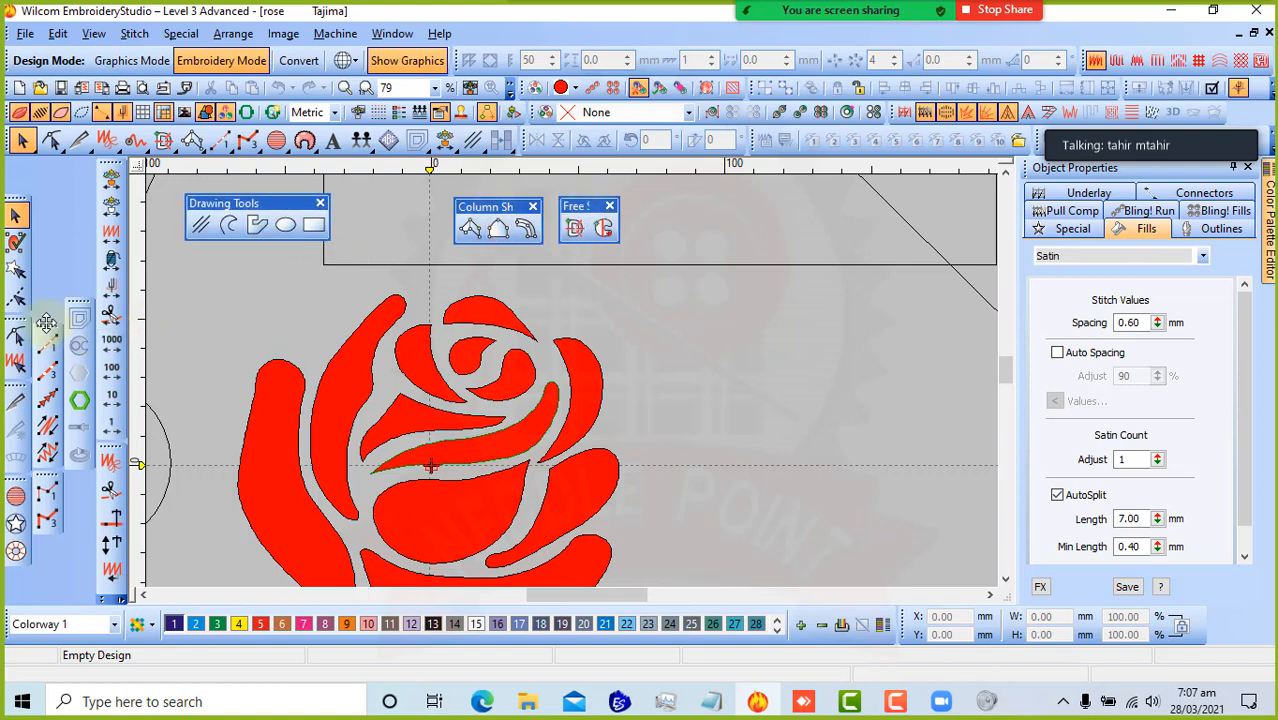
pyautogui.moveTo(47, 324); pyautogui.dragTo(513, 287)
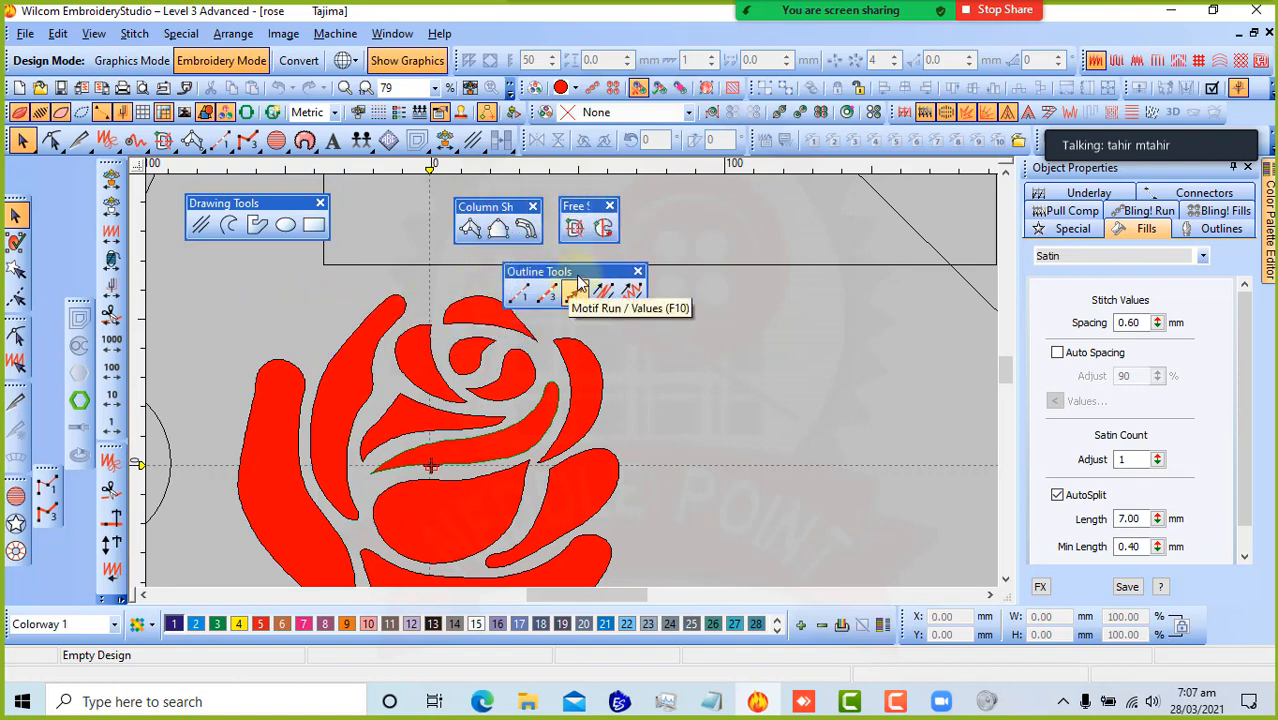
pyautogui.moveTo(582, 272); pyautogui.dragTo(689, 293)
# - Select the rose's upper right petal, and shift the column shapes and free shapes toolbars closer to Drawing Tools
pyautogui.click(574, 388)
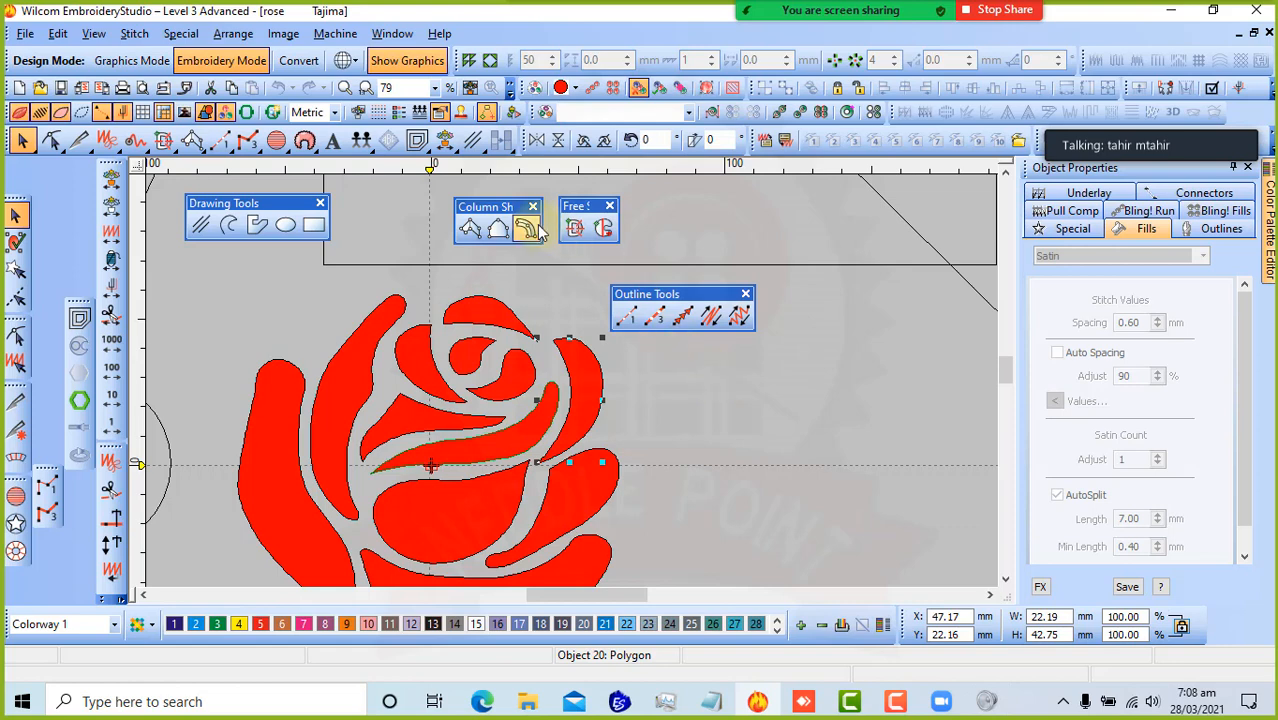
pyautogui.moveTo(483, 210); pyautogui.dragTo(468, 201)
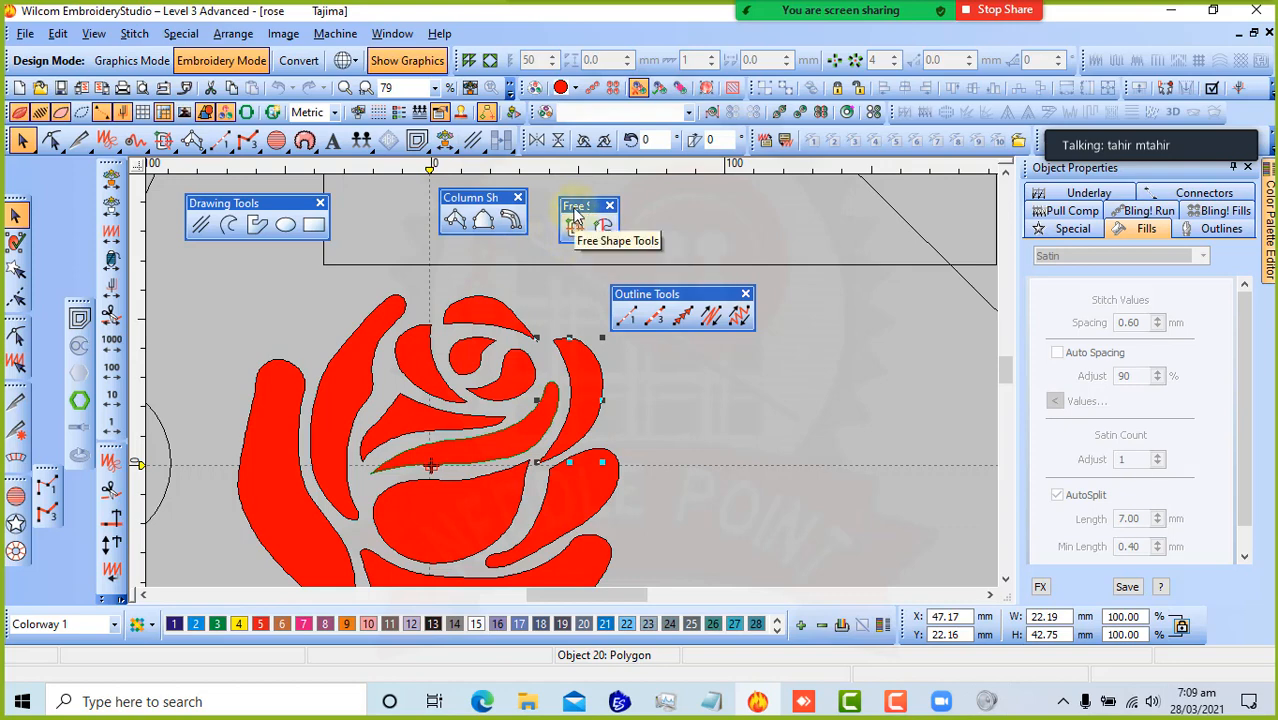
pyautogui.moveTo(570, 205); pyautogui.dragTo(550, 197)
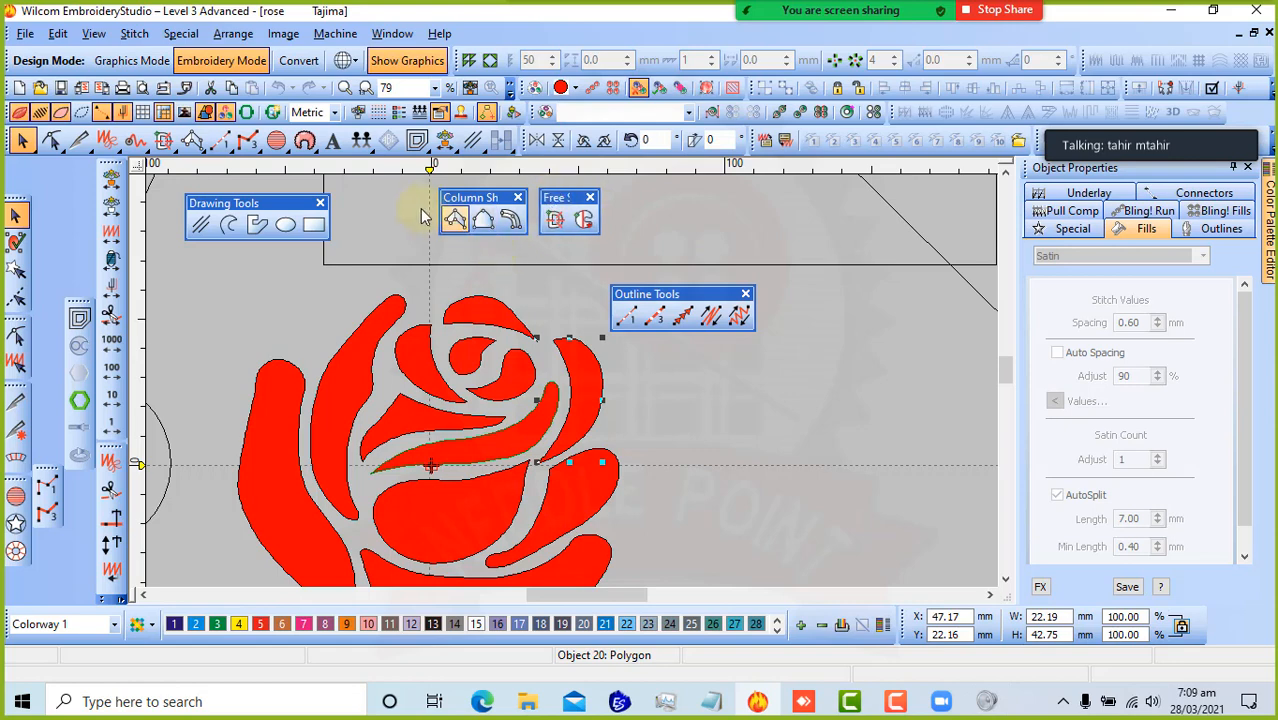
# - Deselect the petal and review the outline tools in turn, including Run, Motif Run, Backstitch and Stemstitch
pyautogui.moveTo(419, 186); pyautogui.dragTo(630, 242)
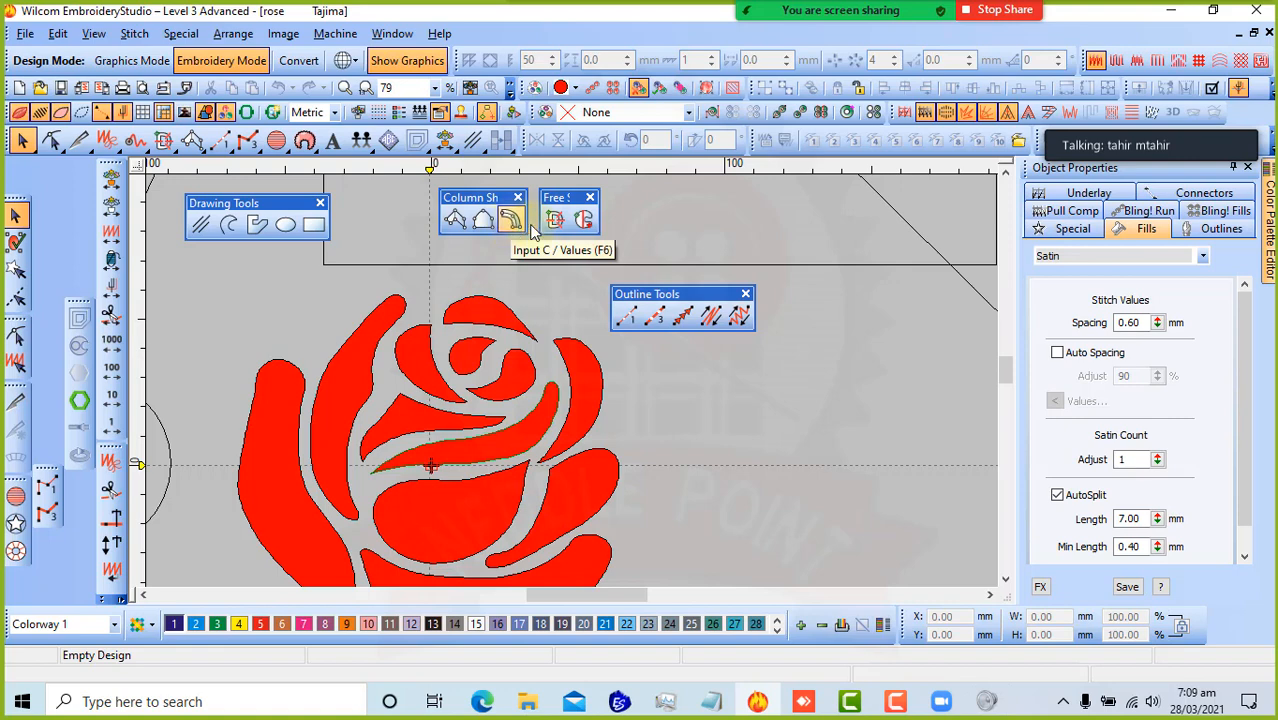
pyautogui.moveTo(612, 238); pyautogui.dragTo(489, 275)
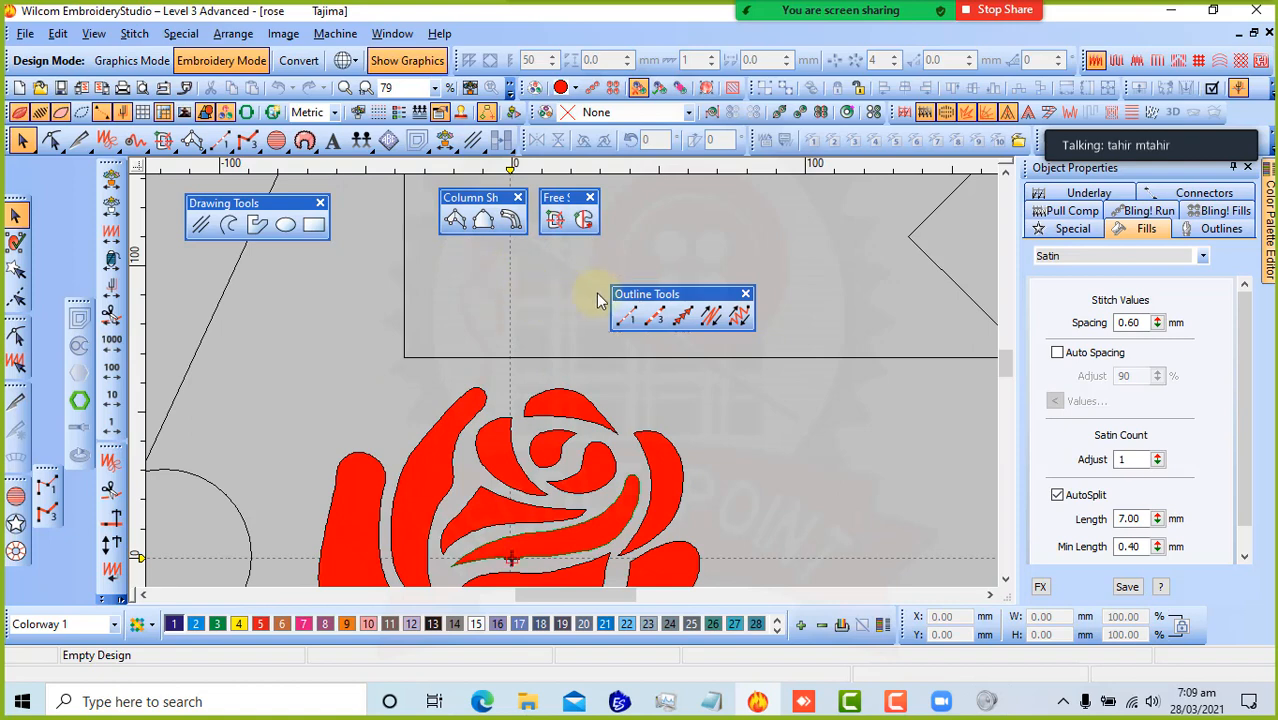
pyautogui.click(625, 317)
pyautogui.click(738, 318)
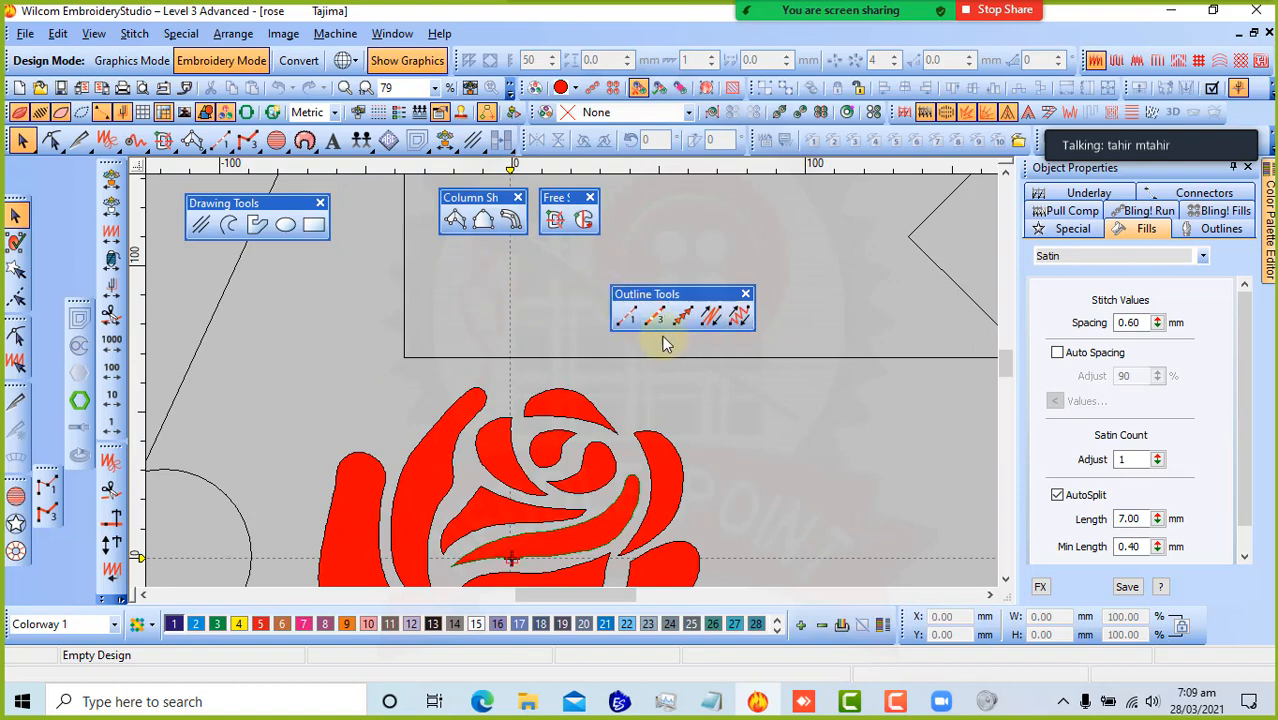
pyautogui.click(625, 318)
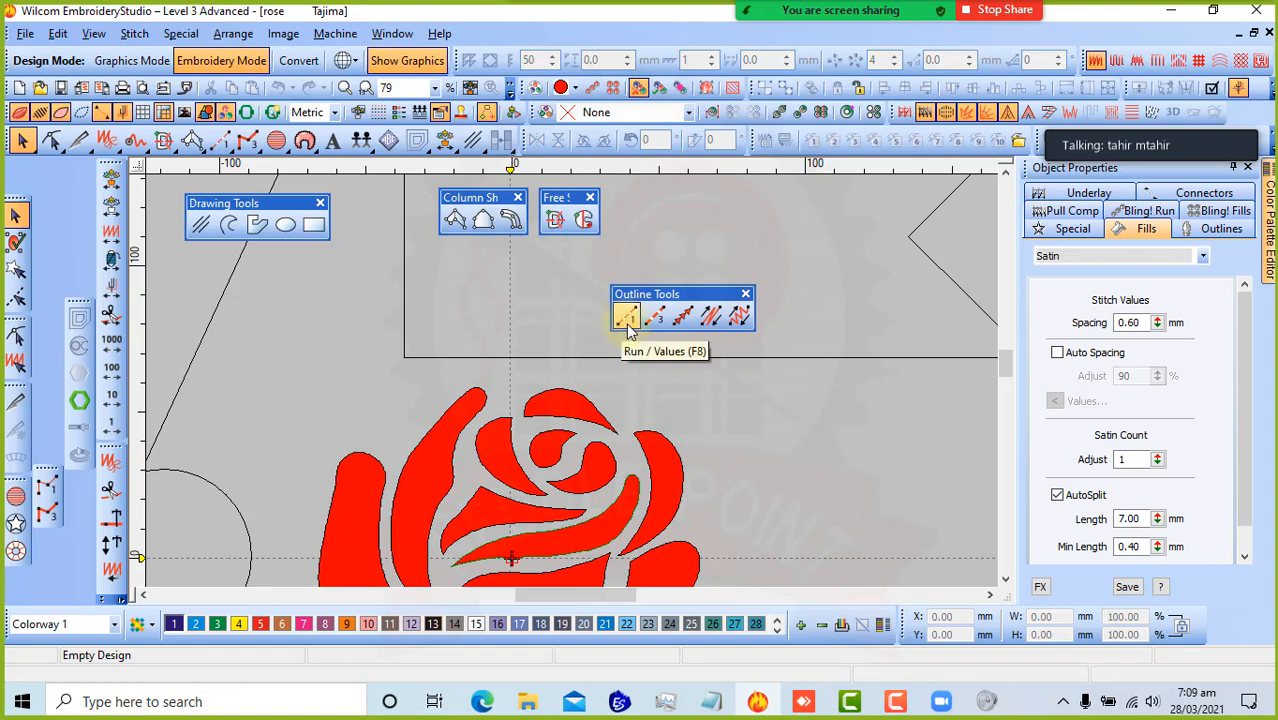
pyautogui.click(651, 320)
pyautogui.click(674, 322)
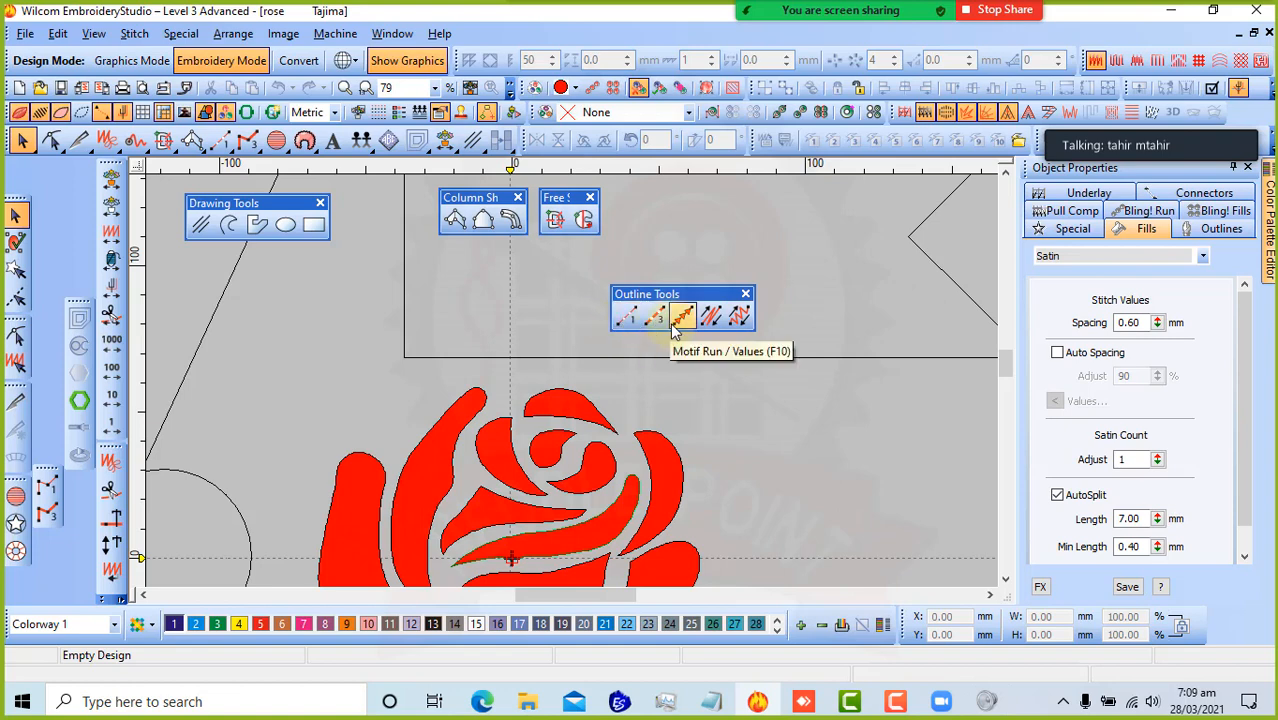
pyautogui.click(706, 318)
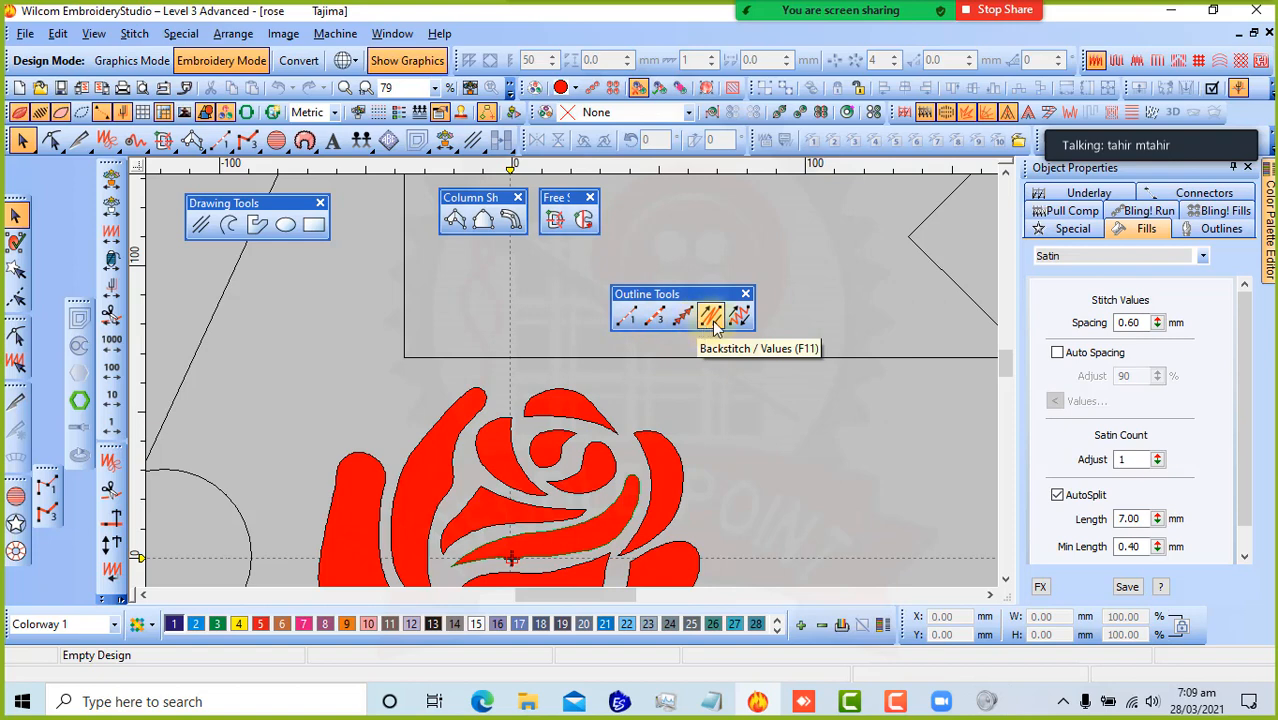
pyautogui.click(738, 318)
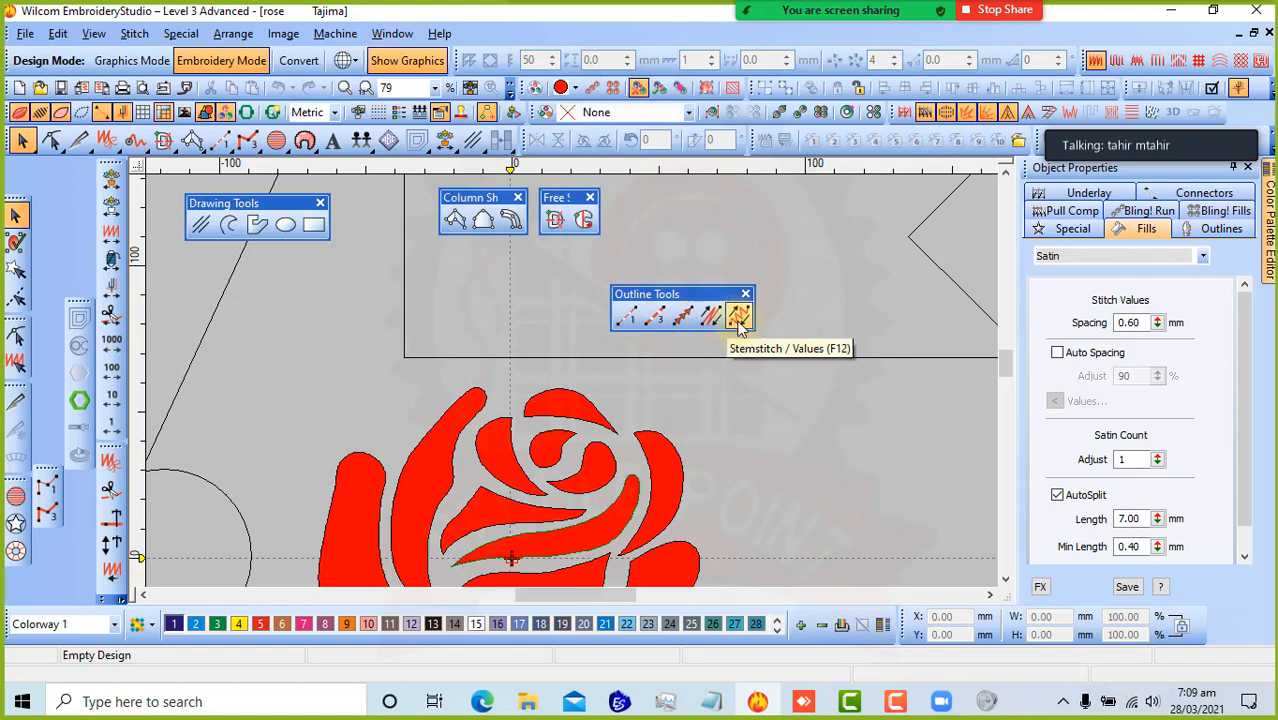
pyautogui.click(622, 317)
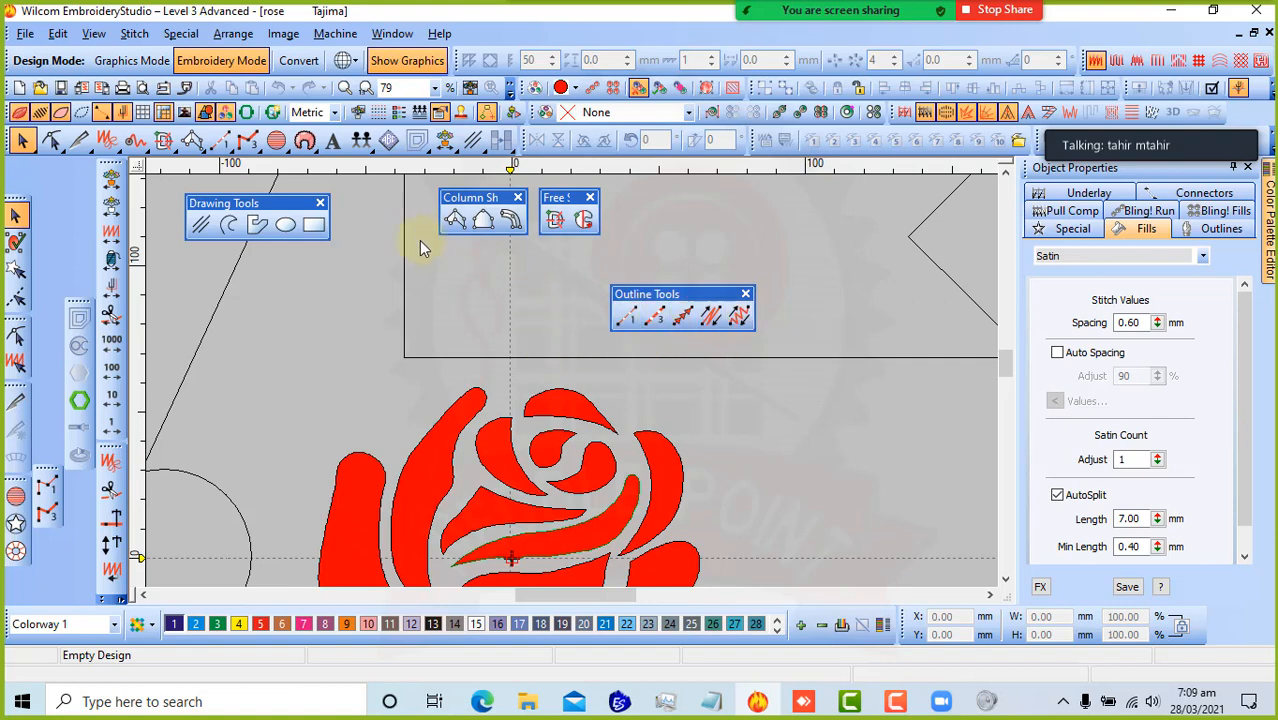
# - Place a duplicate of the rose's upper right petal inside the large rectangle above the rose, and deselect it
pyautogui.scroll(2, 595, 280)
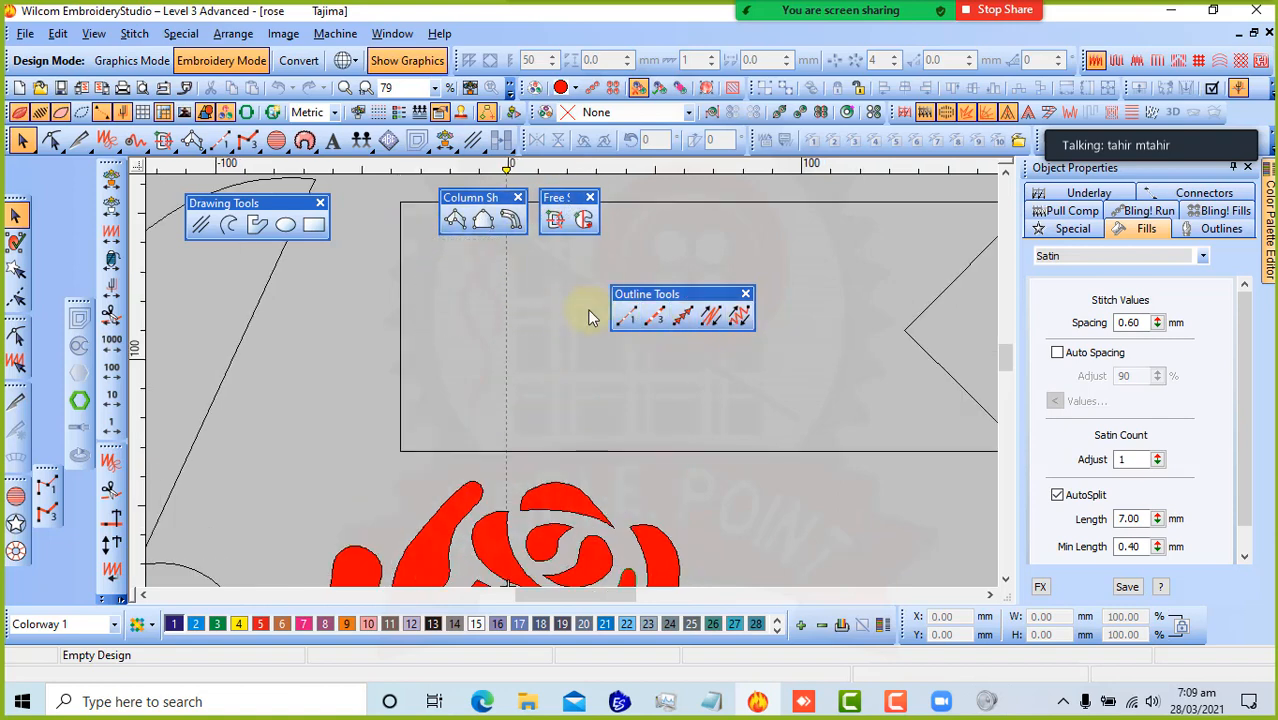
pyautogui.scroll(-2, 567, 489)
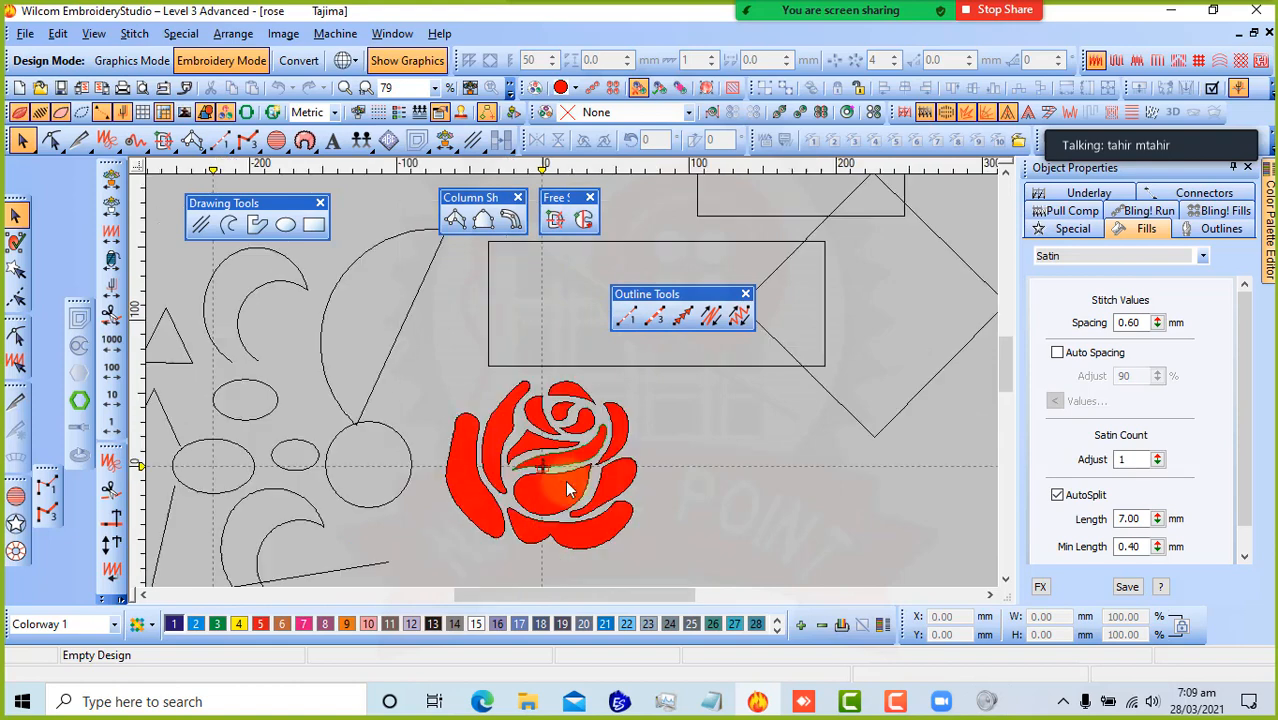
pyautogui.scroll(2, 570, 420)
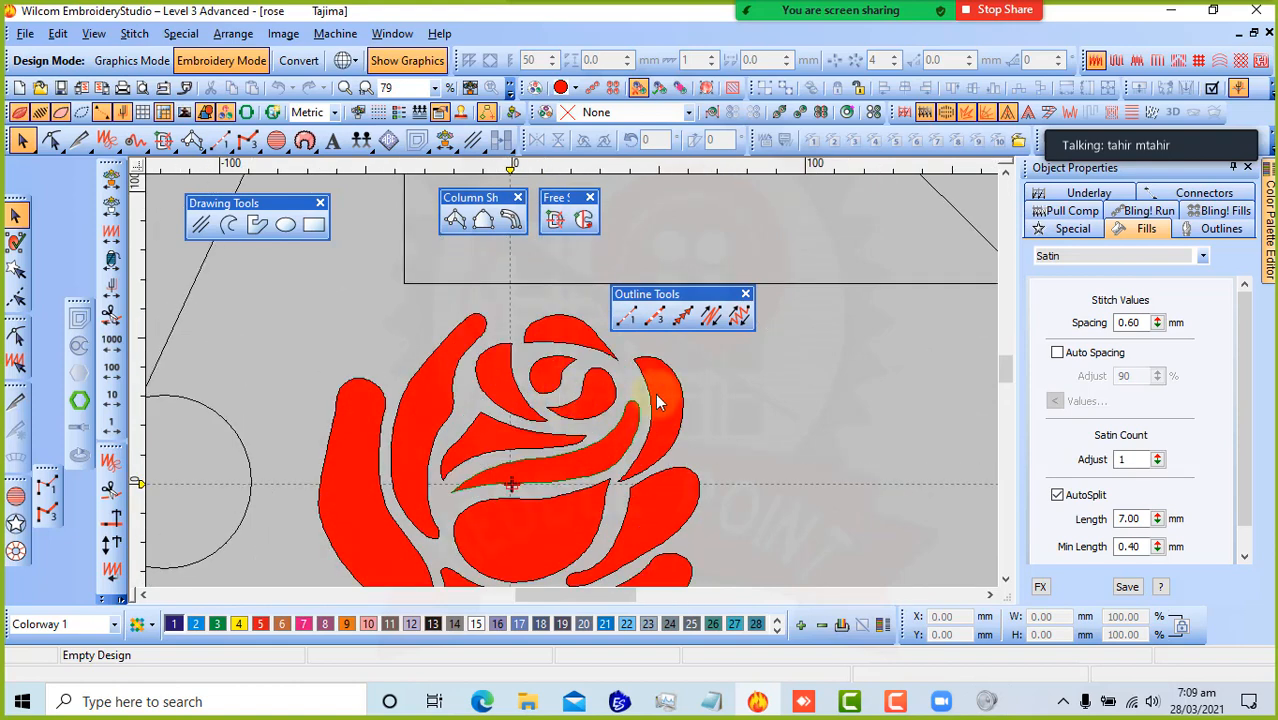
pyautogui.moveTo(658, 402); pyautogui.dragTo(674, 196)
pyautogui.press('Escape')
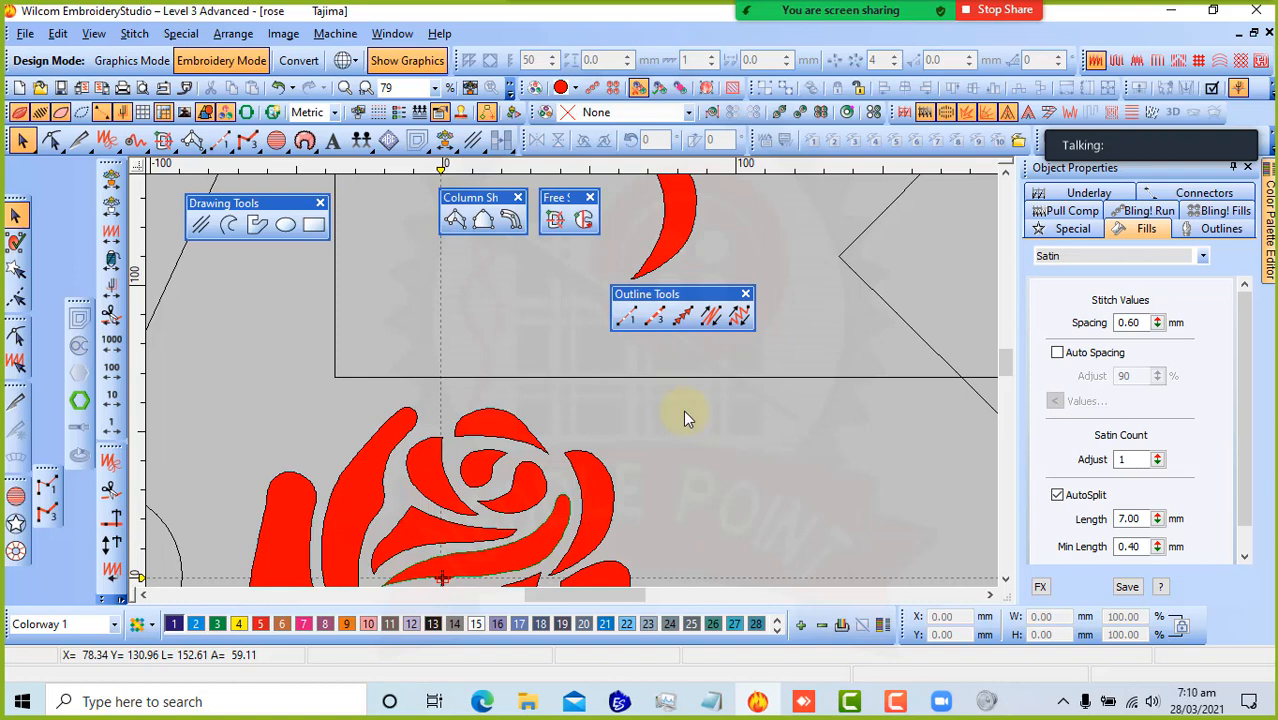
# - Move the duplicated petal inside the large rectangle closer to the vertical guide line, and deselect it
pyautogui.click(1004, 174)
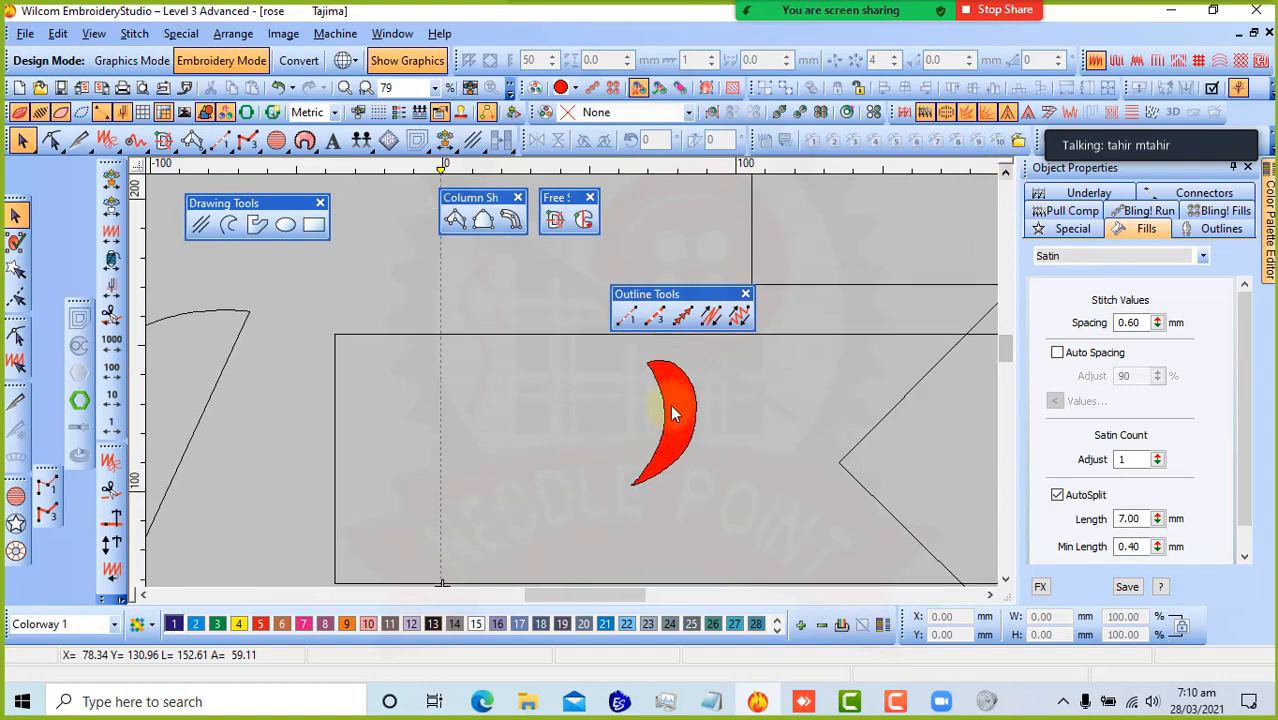
pyautogui.moveTo(670, 402); pyautogui.dragTo(557, 410)
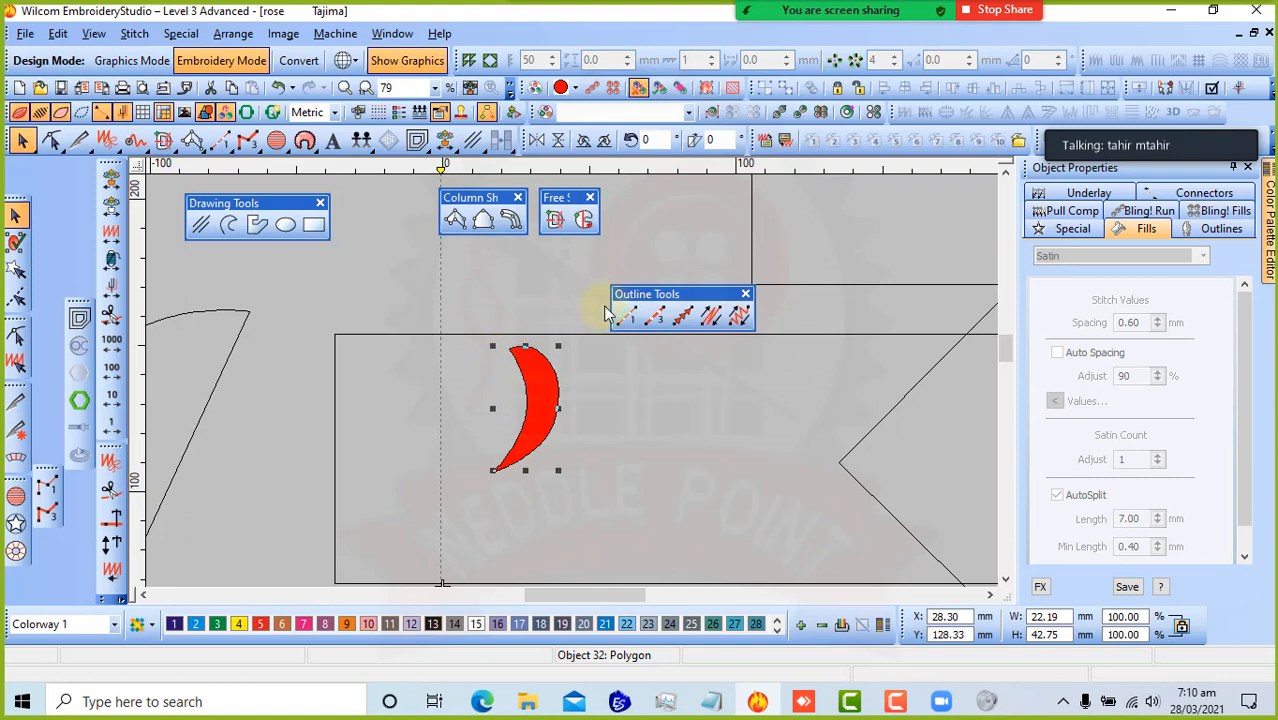
pyautogui.click(712, 380)
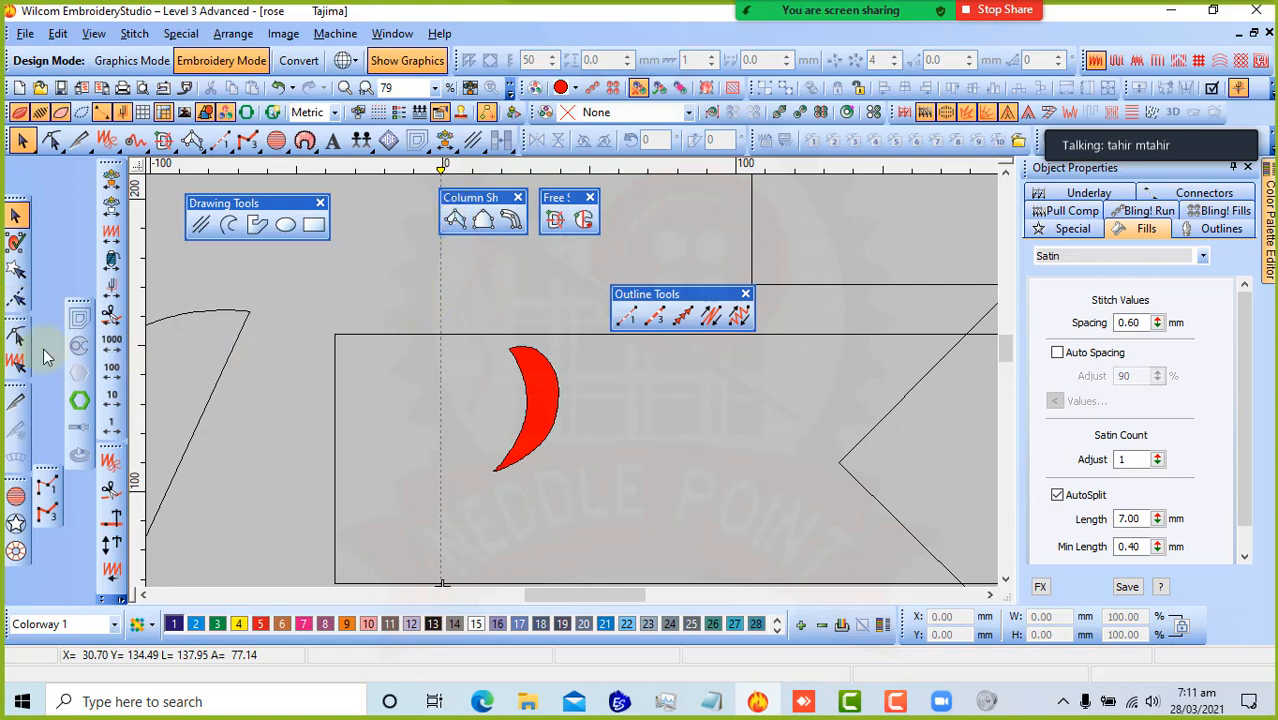
# - Draw an unfilled vector rectangle about 40 mm wide and 16 mm high above the duplicated petal, and nudge it slightly
pyautogui.click(314, 224)
pyautogui.click(367, 279)
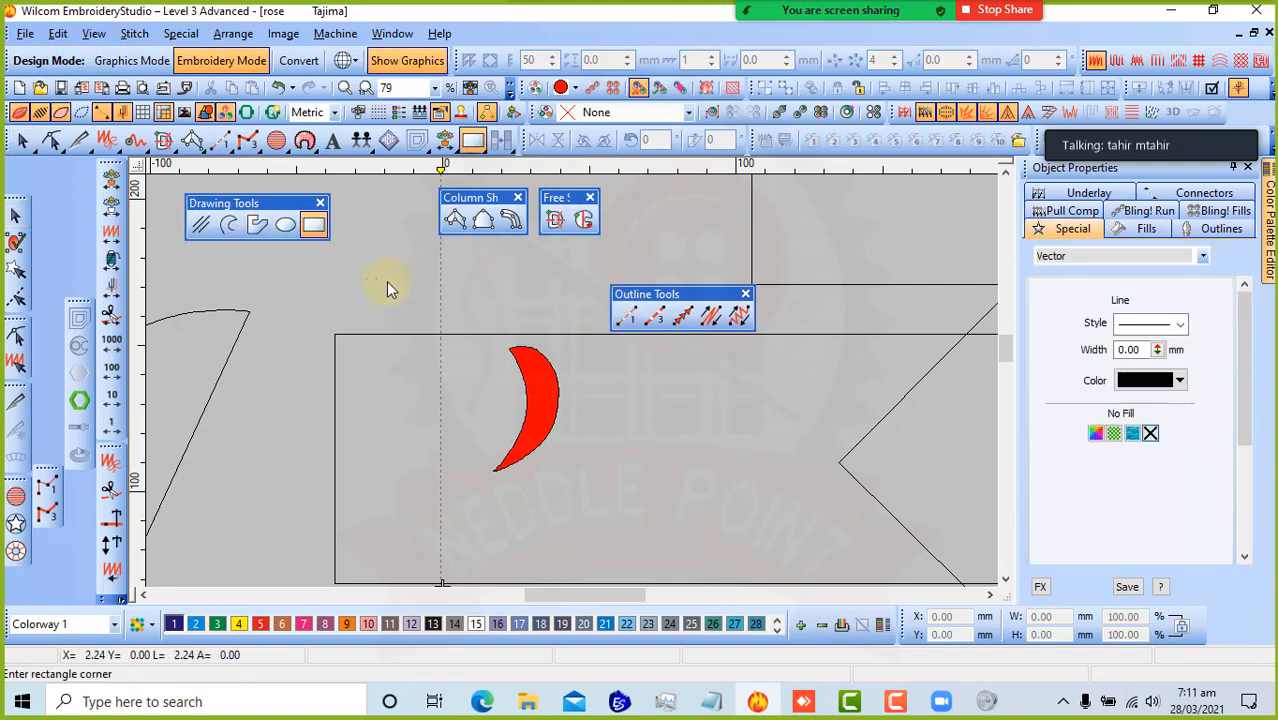
pyautogui.click(484, 326)
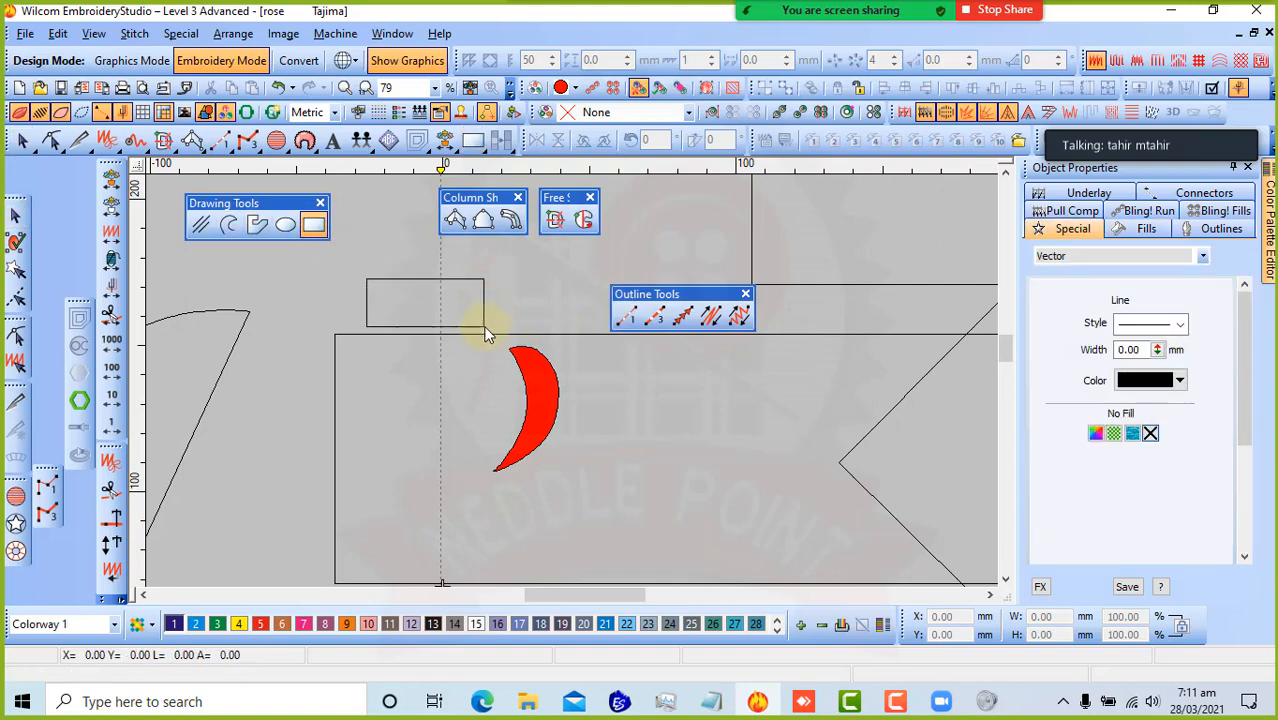
pyautogui.click(13, 216)
pyautogui.moveTo(402, 281); pyautogui.dragTo(412, 275)
pyautogui.click(355, 307)
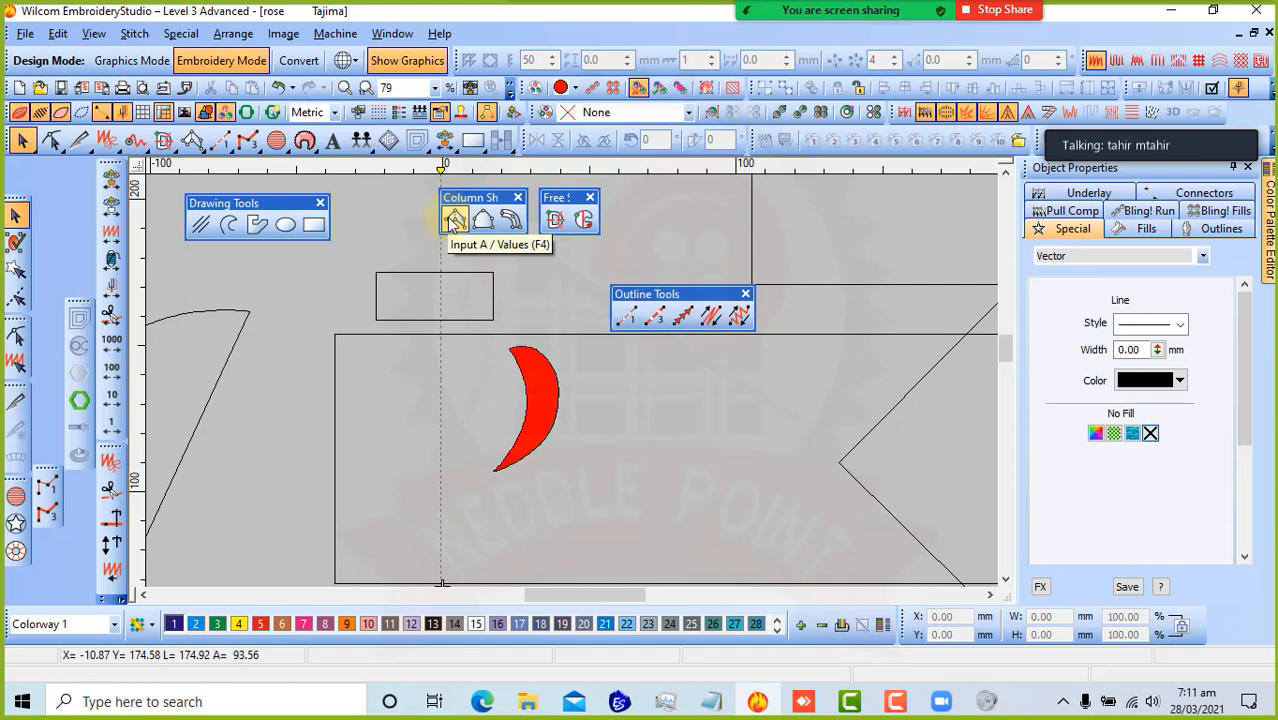
# - Digitize the small rectangle as a satin column with Input A, placing four point pairs along its two long sides, and inspect the stitches
pyautogui.click(454, 222)
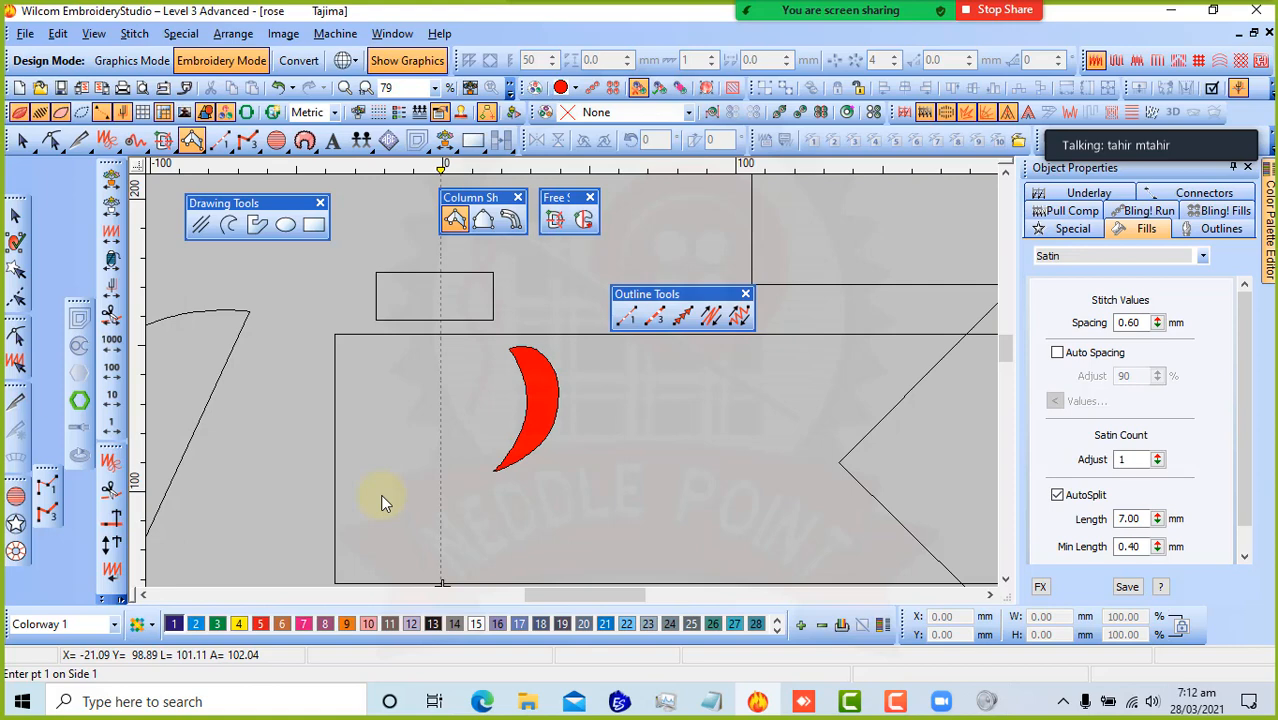
pyautogui.click(373, 320)
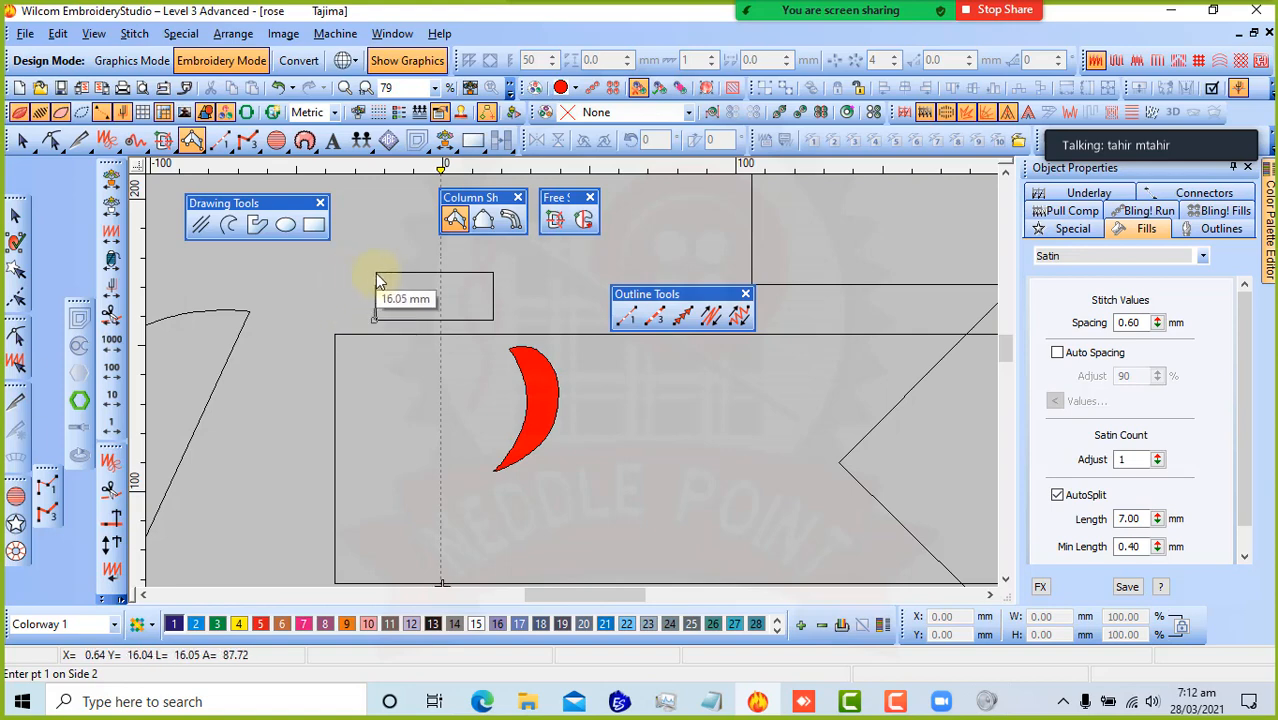
pyautogui.click(376, 275)
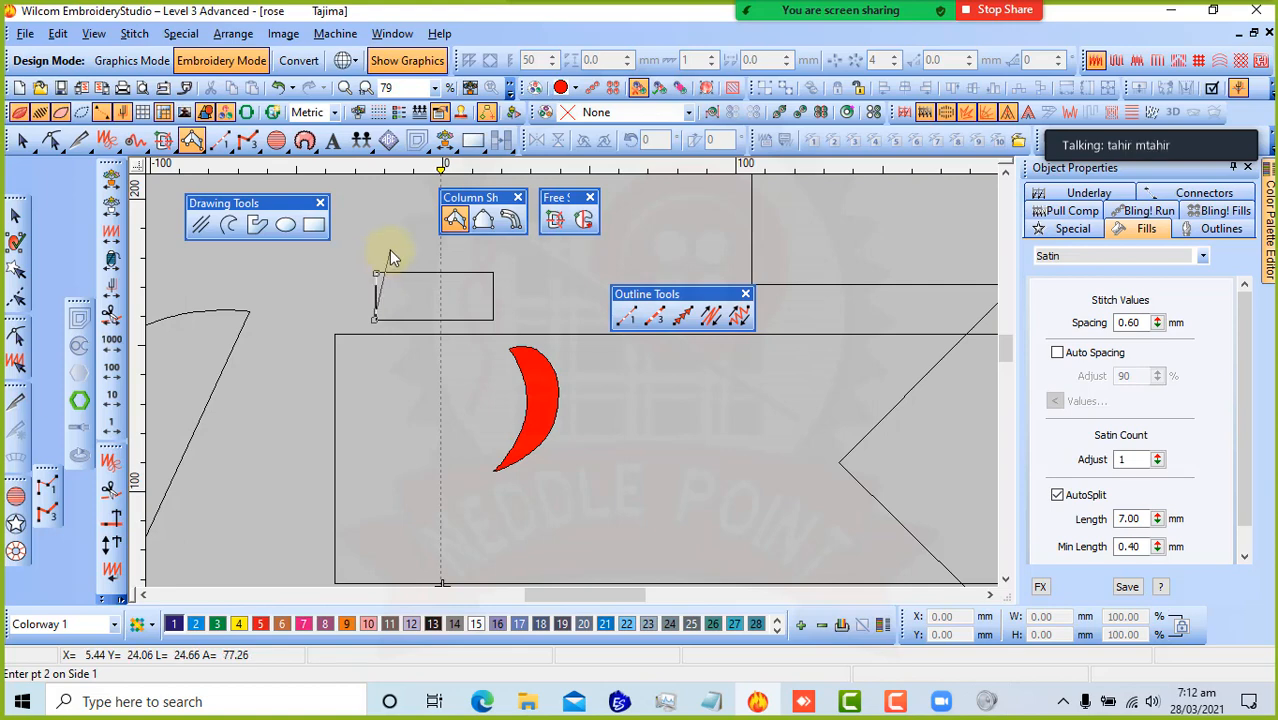
pyautogui.click(429, 320)
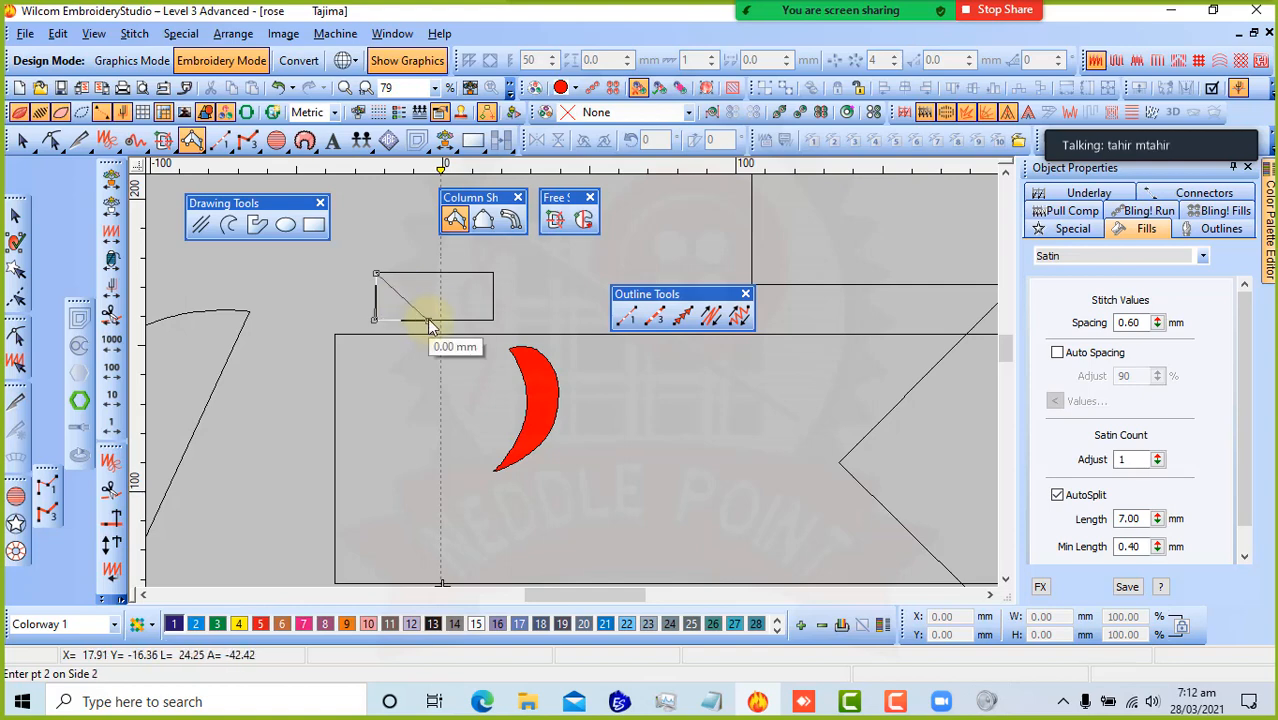
pyautogui.click(429, 275)
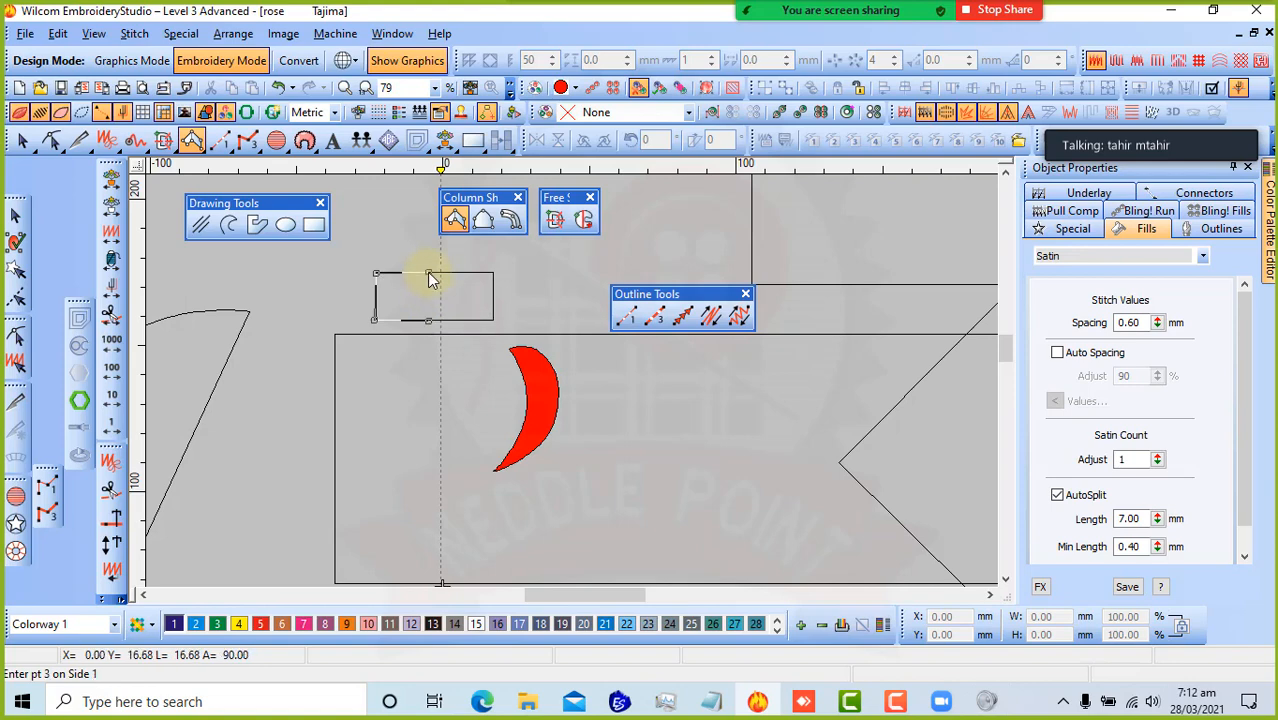
pyautogui.click(479, 320)
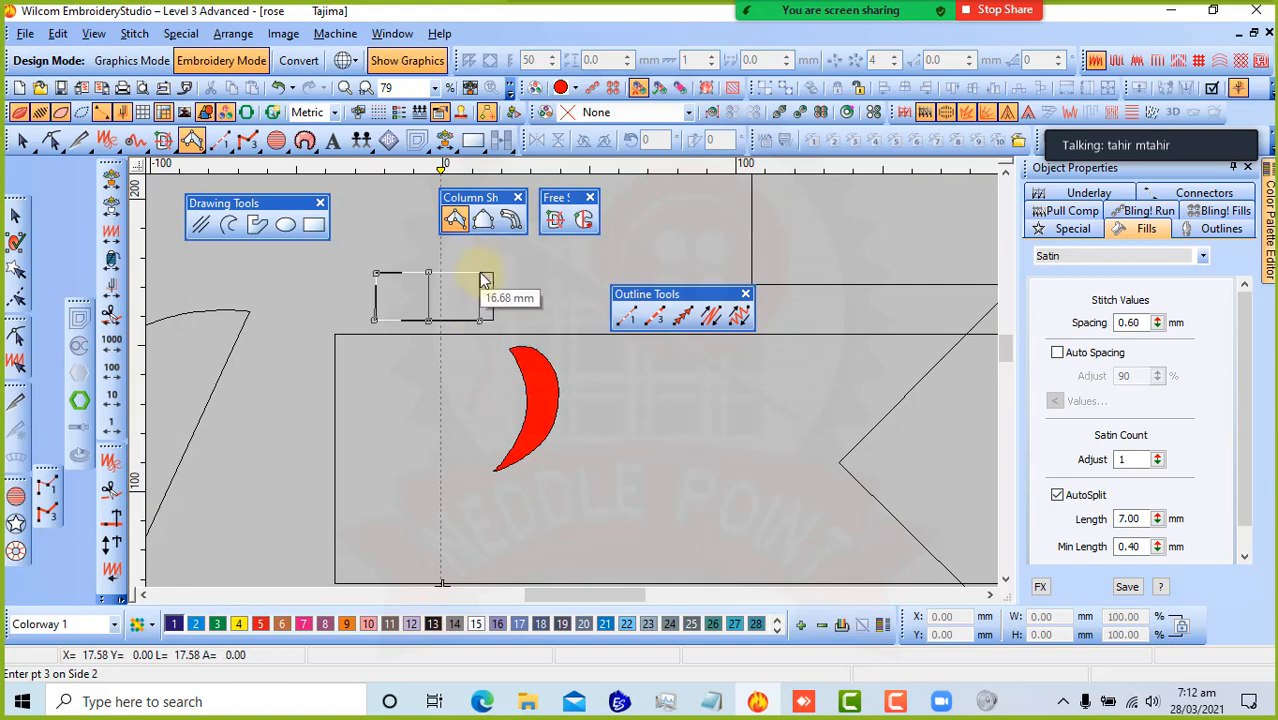
pyautogui.click(481, 277)
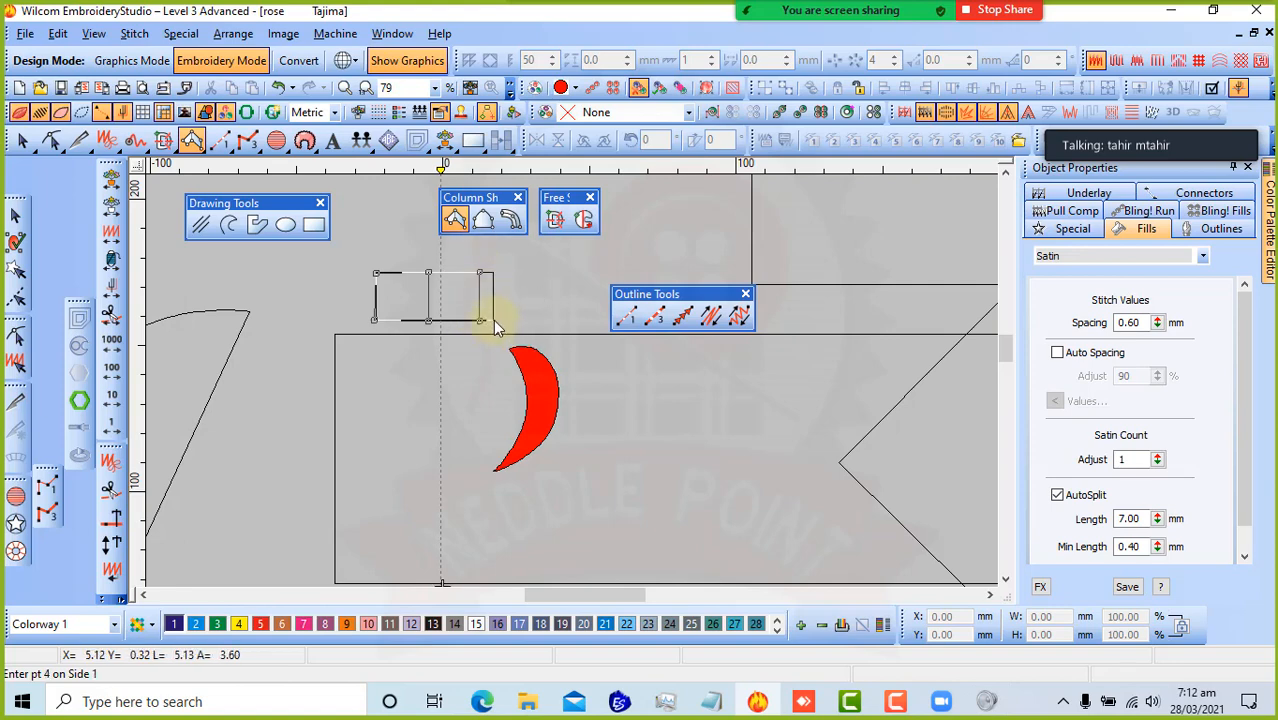
pyautogui.click(493, 320)
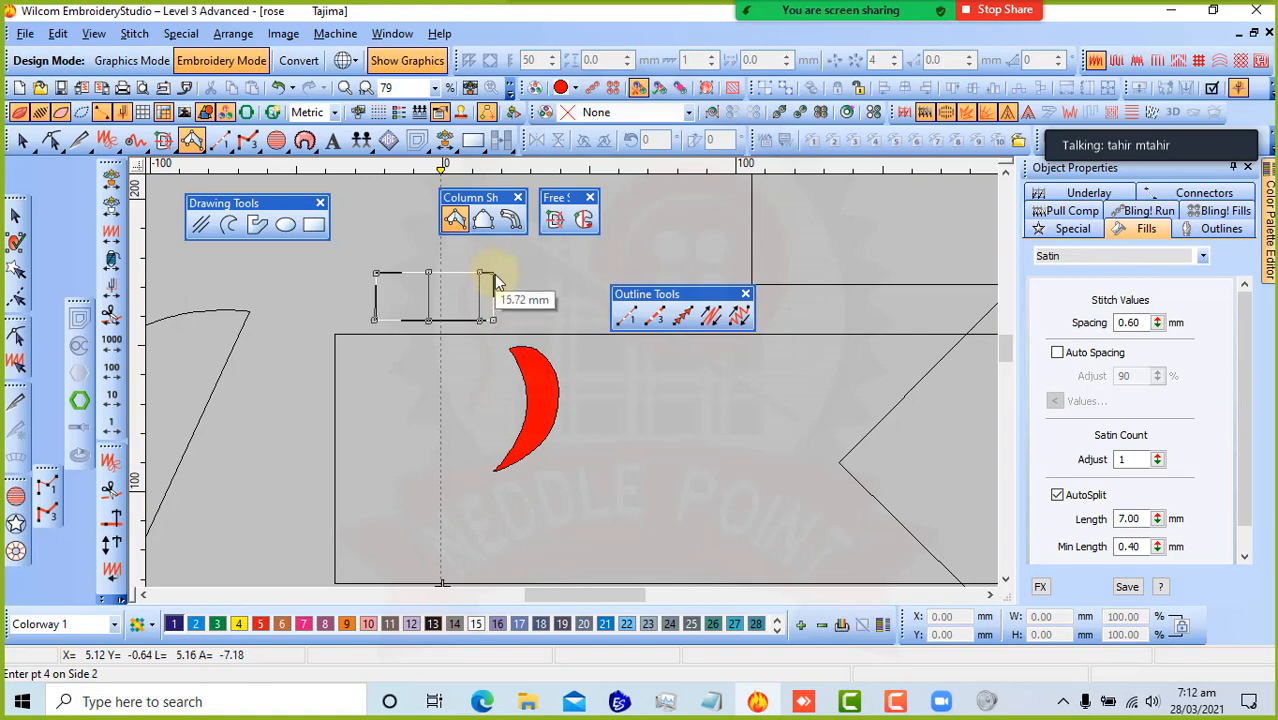
pyautogui.click(494, 271)
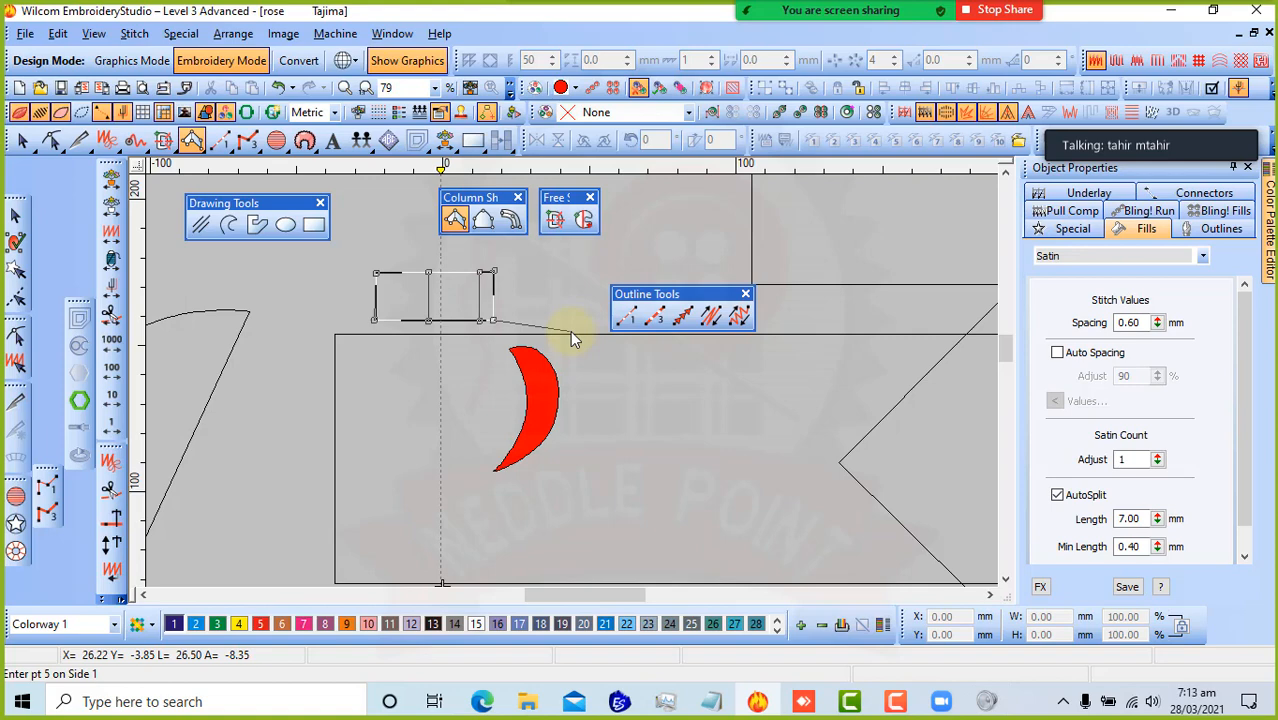
pyautogui.press('Return')
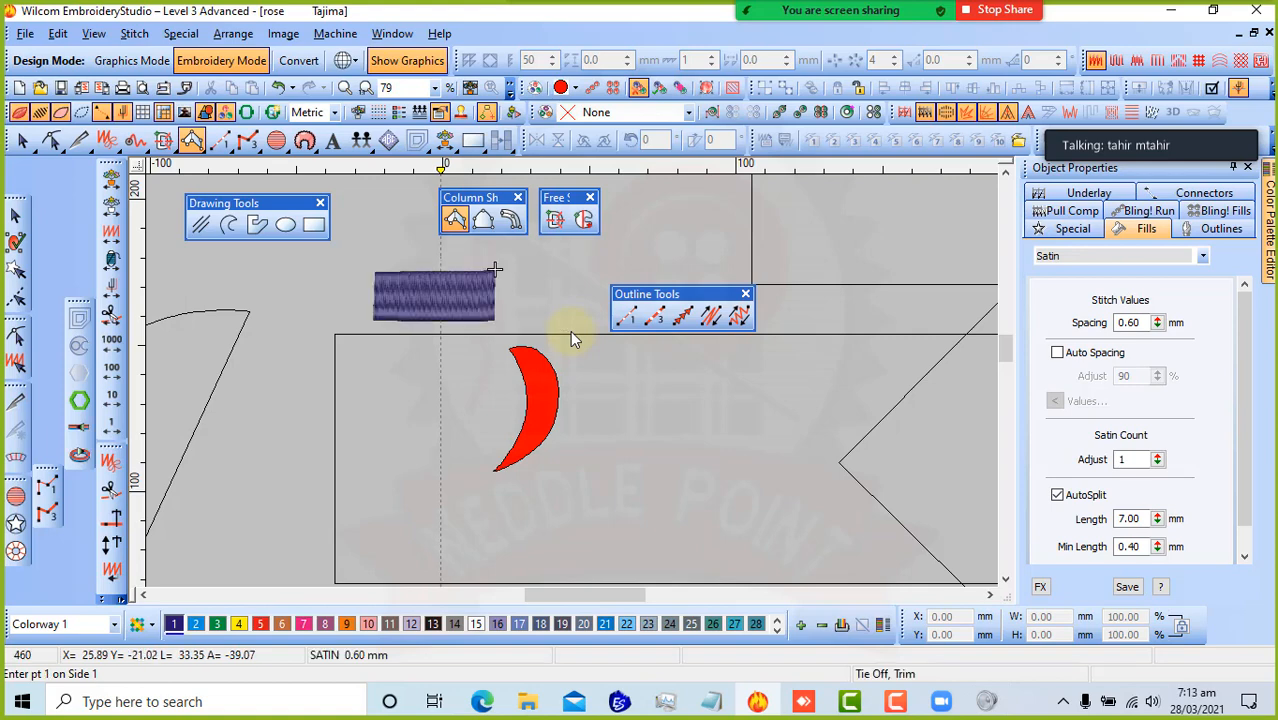
pyautogui.press('z')
pyautogui.press('z')
pyautogui.press('z')
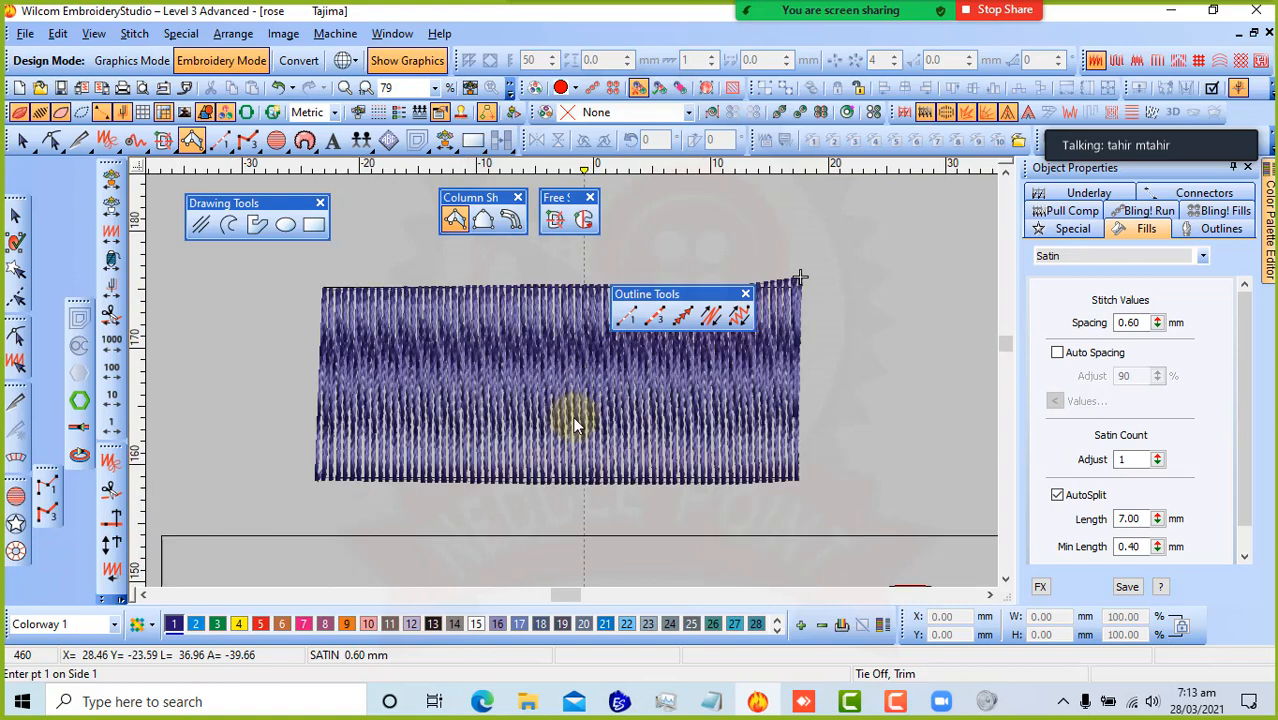
# - Select the Input A satin column and move it down and left, partly off the small rectangle
pyautogui.click(14, 211)
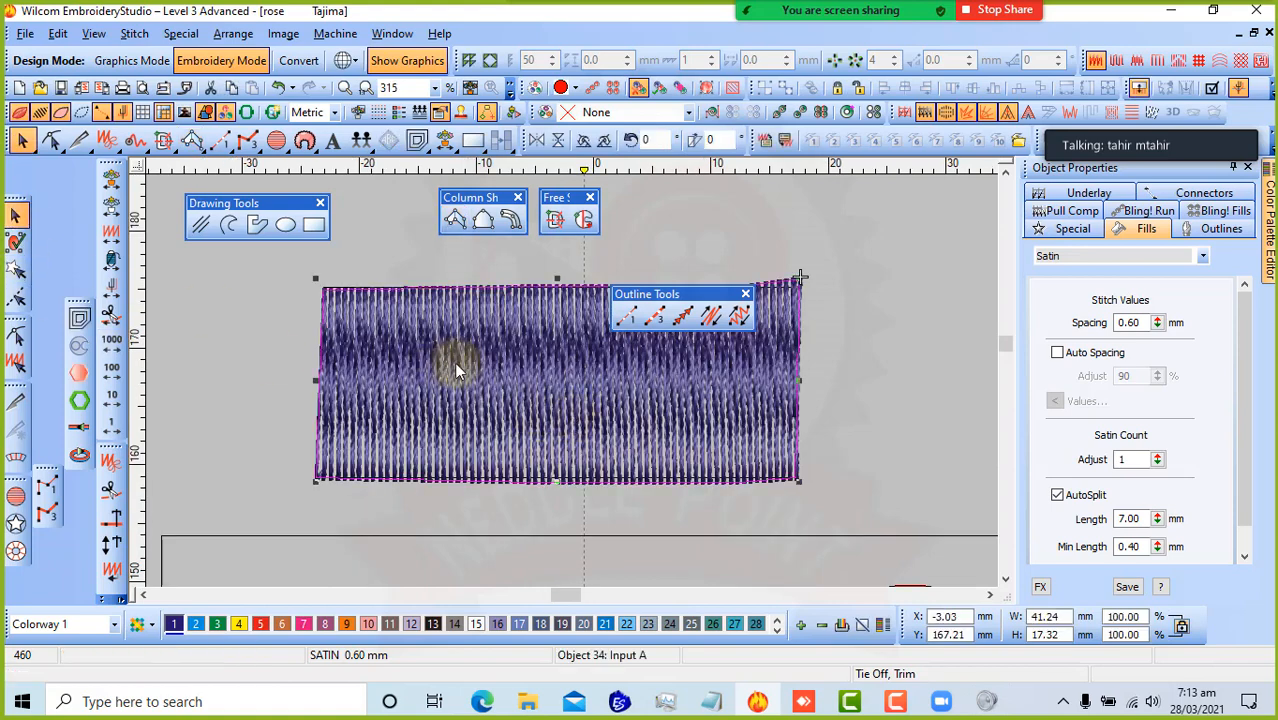
pyautogui.moveTo(495, 372); pyautogui.dragTo(336, 451)
pyautogui.hotkey('shift', 'z')
pyautogui.hotkey('shift', 'z')
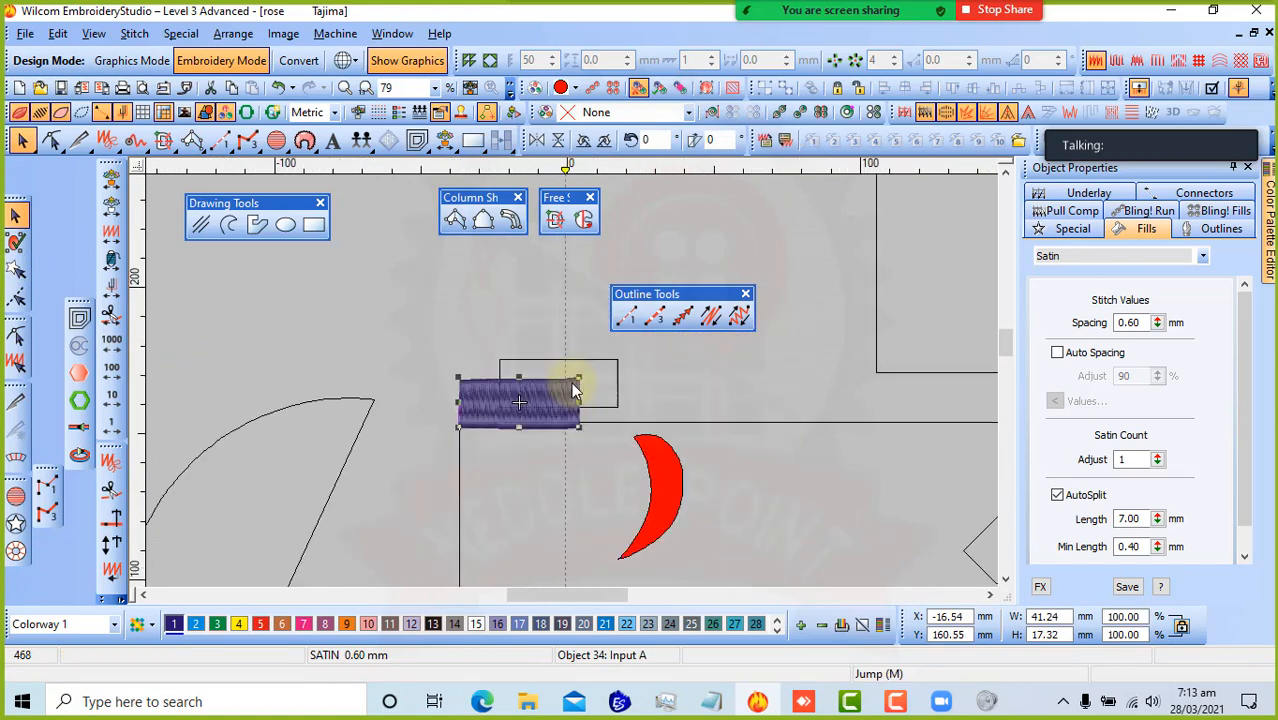
pyautogui.press('z')
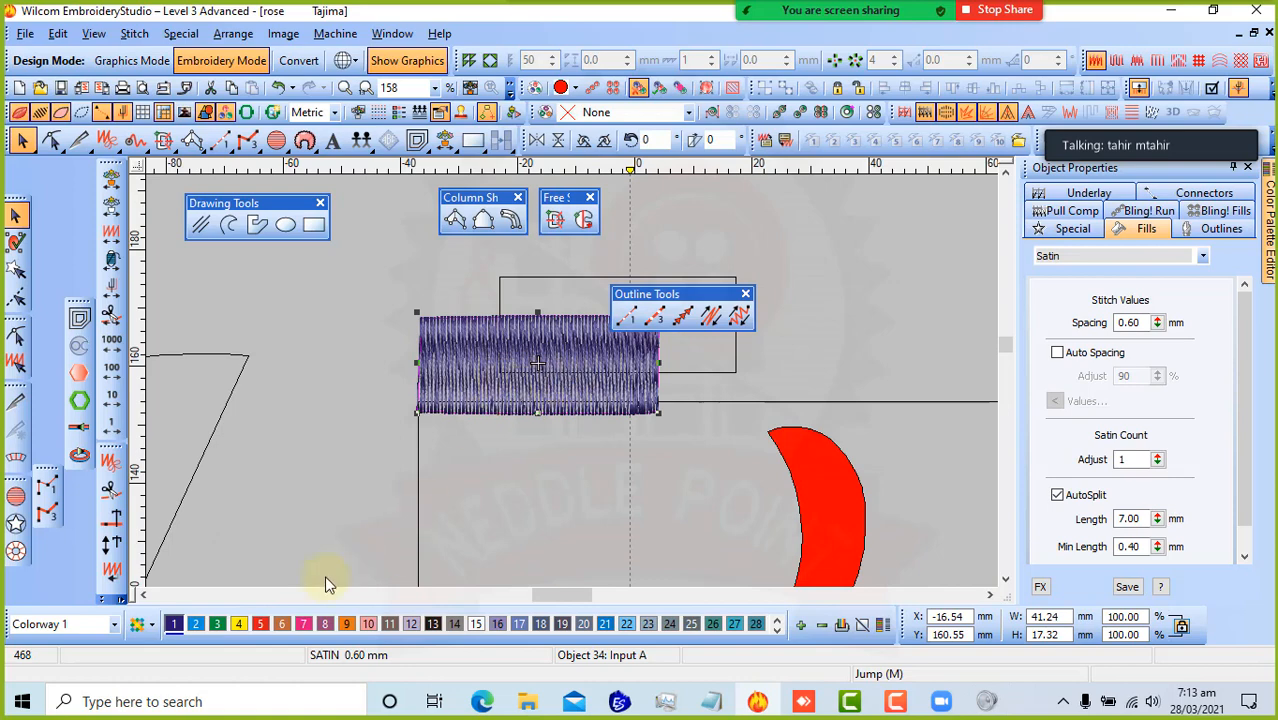
# - Try thread colours 2 to 5 on the Input A column and recolour it with orange-brown colour 6
pyautogui.click(198, 626)
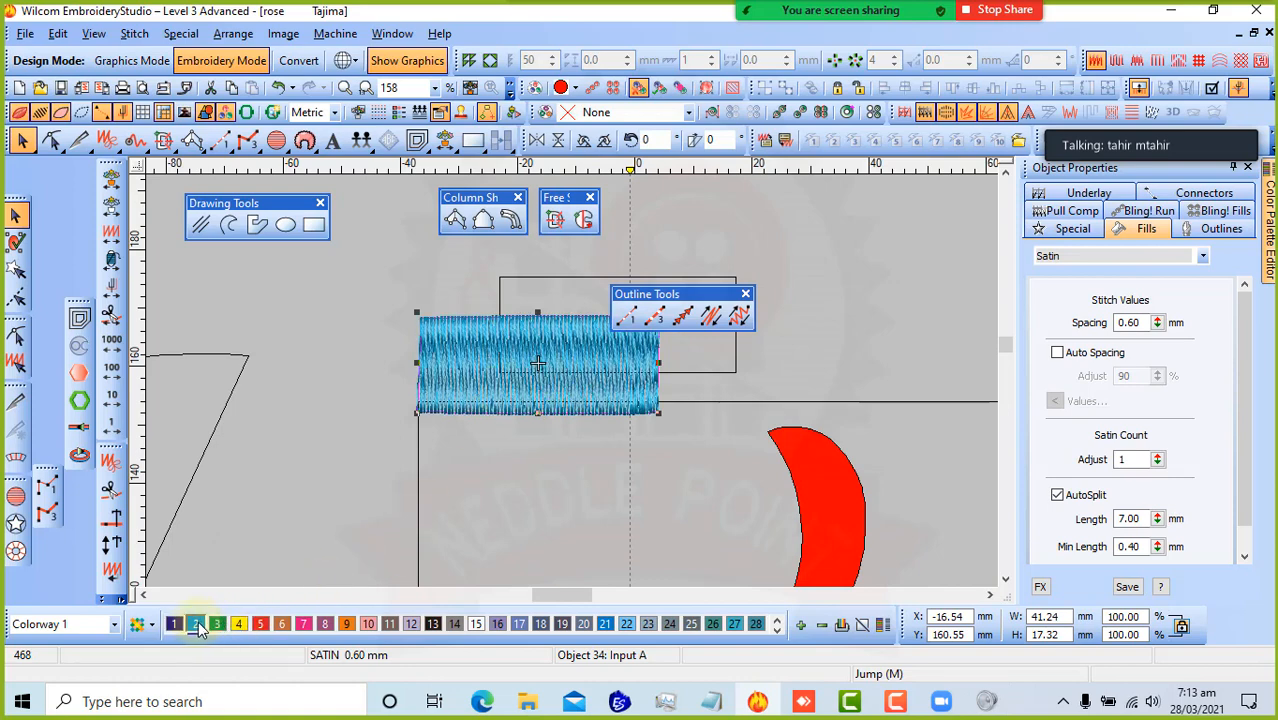
pyautogui.click(216, 625)
pyautogui.click(243, 624)
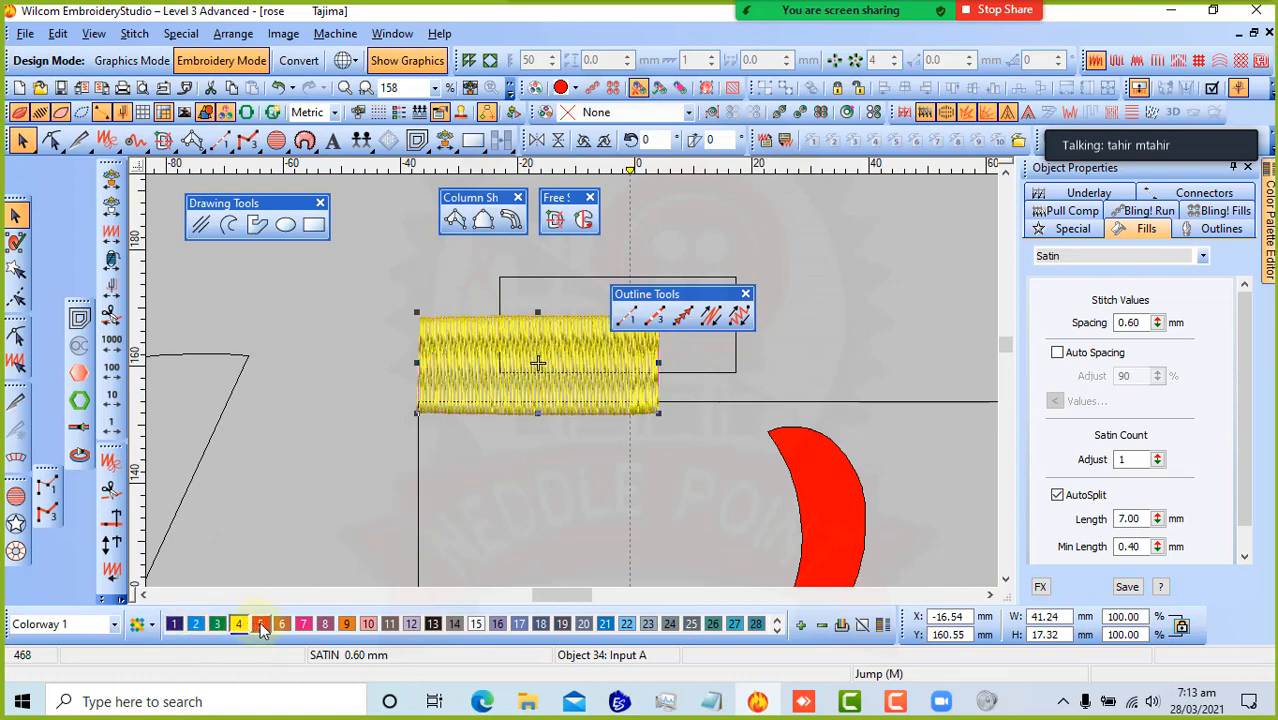
pyautogui.click(260, 625)
pyautogui.click(282, 625)
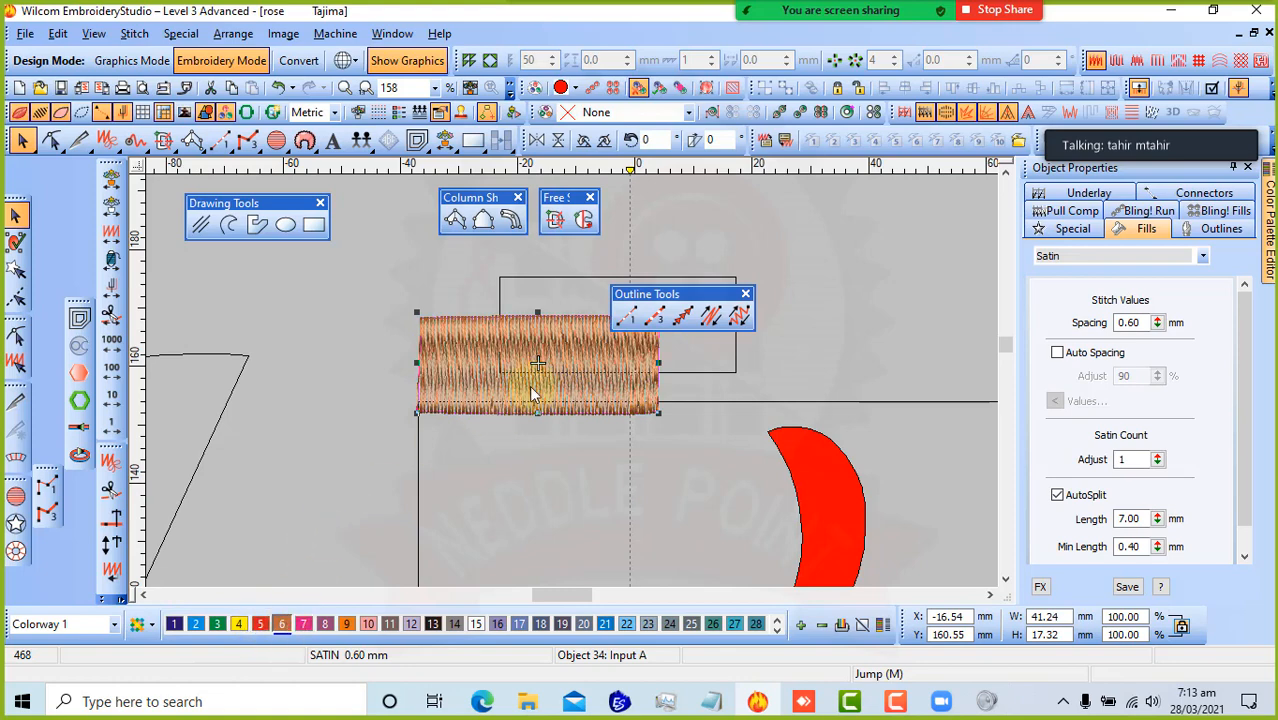
# - Move the orange-brown column left until it clears the small rectangle, and move the floating Outline Tools off the rectangle
pyautogui.moveTo(531, 388); pyautogui.dragTo(475, 339)
pyautogui.click(510, 478)
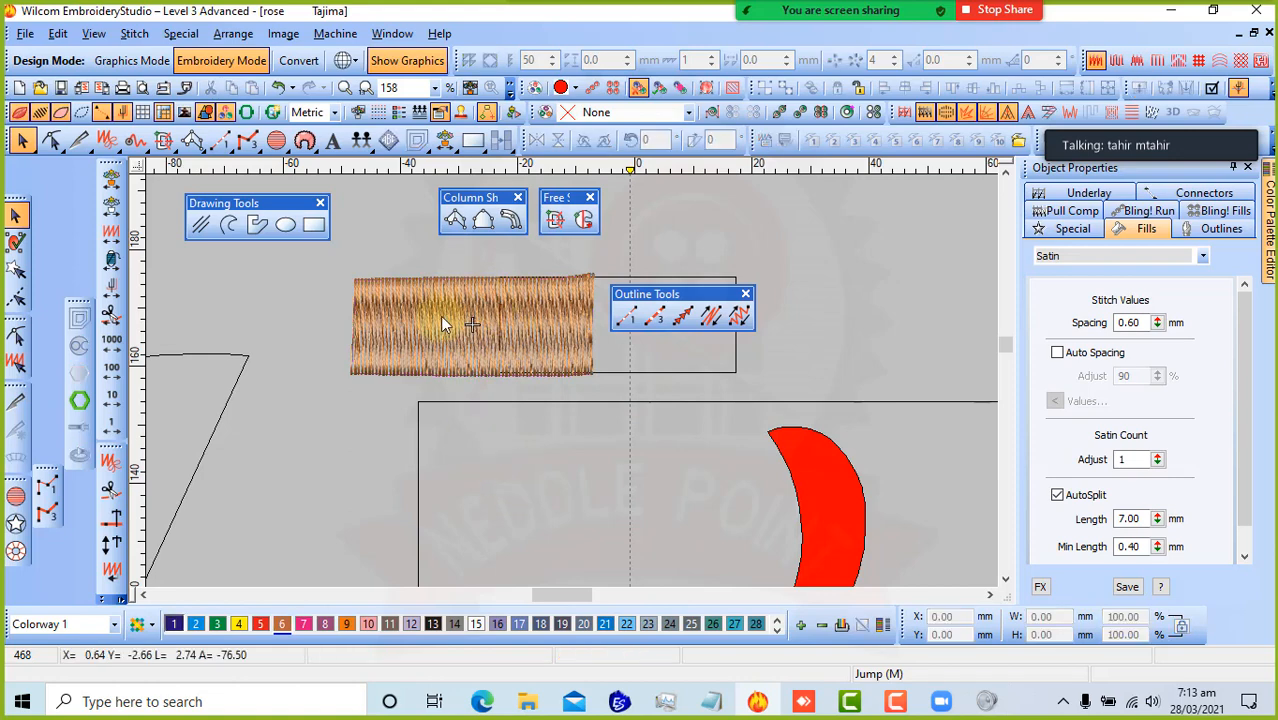
pyautogui.moveTo(440, 316); pyautogui.dragTo(309, 327)
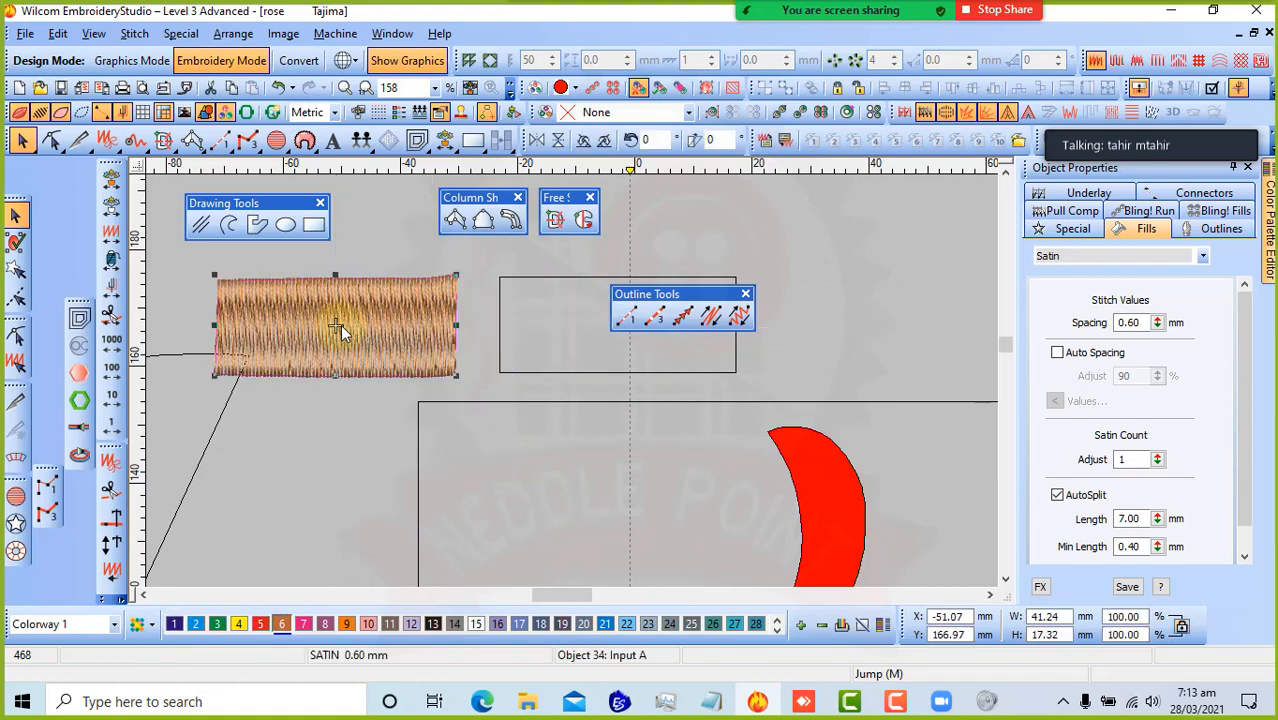
pyautogui.click(546, 452)
pyautogui.moveTo(660, 292); pyautogui.dragTo(734, 222)
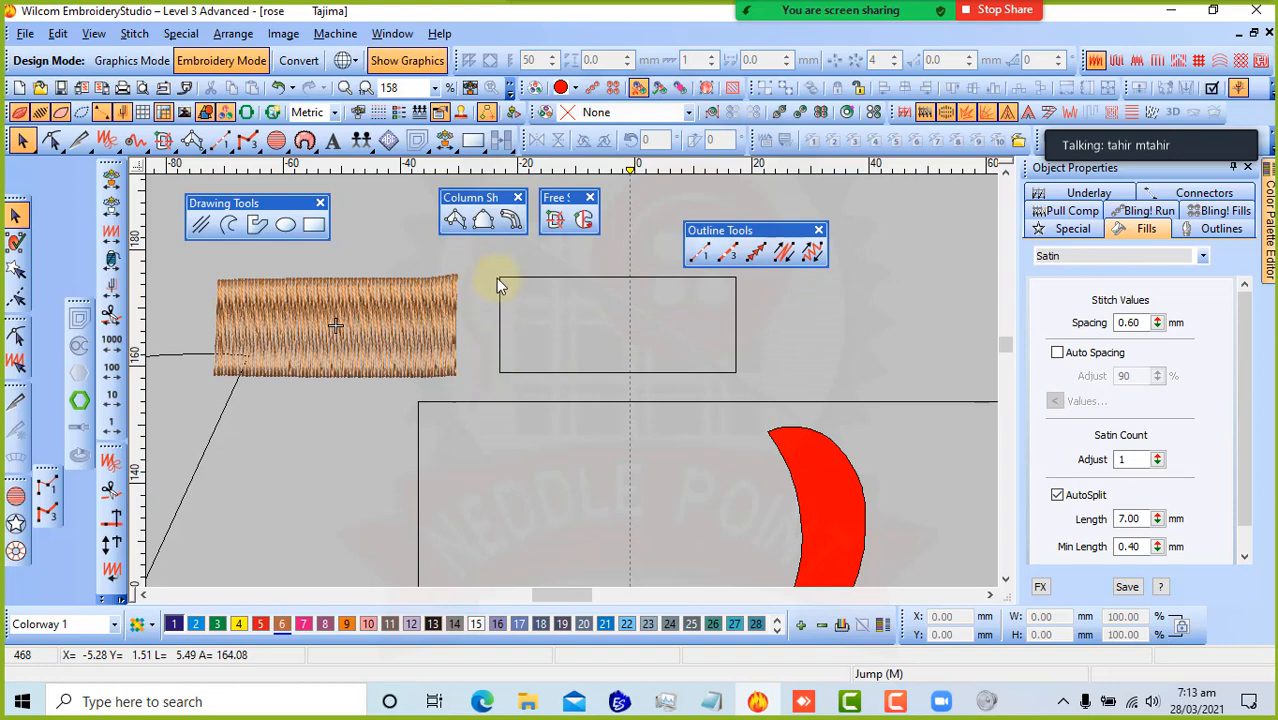
# - Digitize the small rectangle as a satin column with Input B, using its upper edge as side 1 and its lower edge as side 2
pyautogui.click(485, 220)
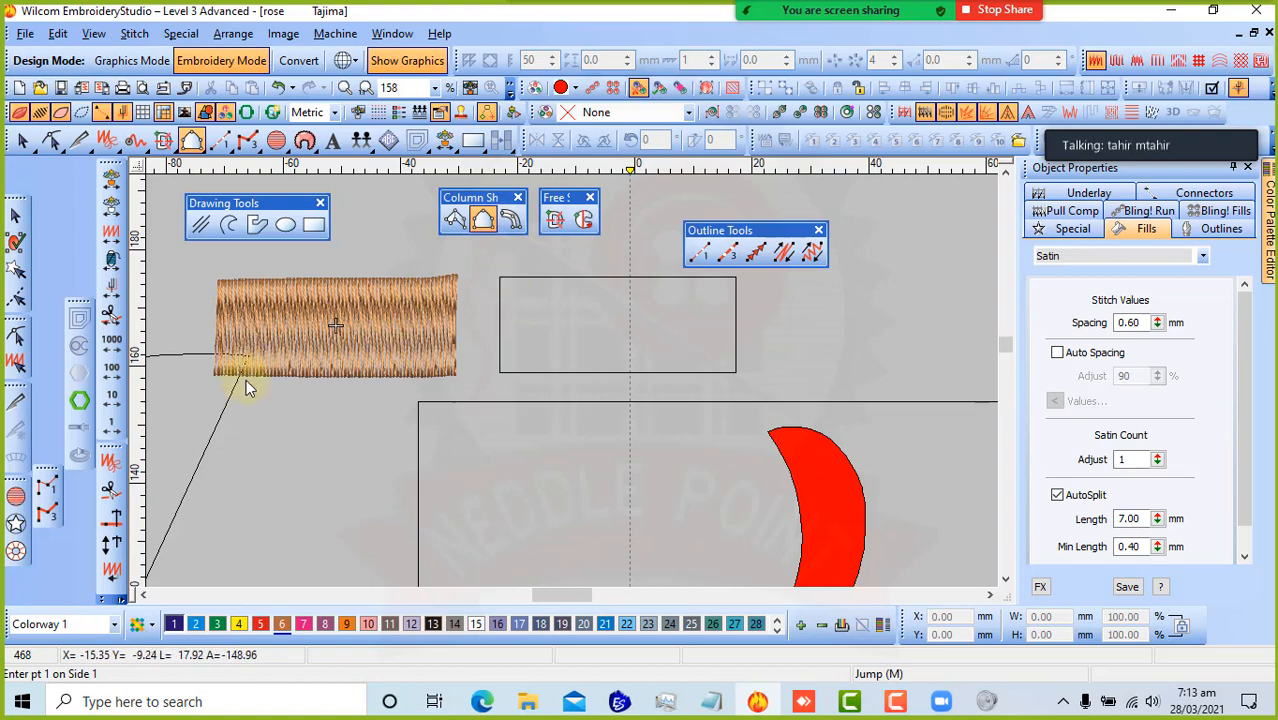
pyautogui.click(498, 278)
pyautogui.click(734, 277)
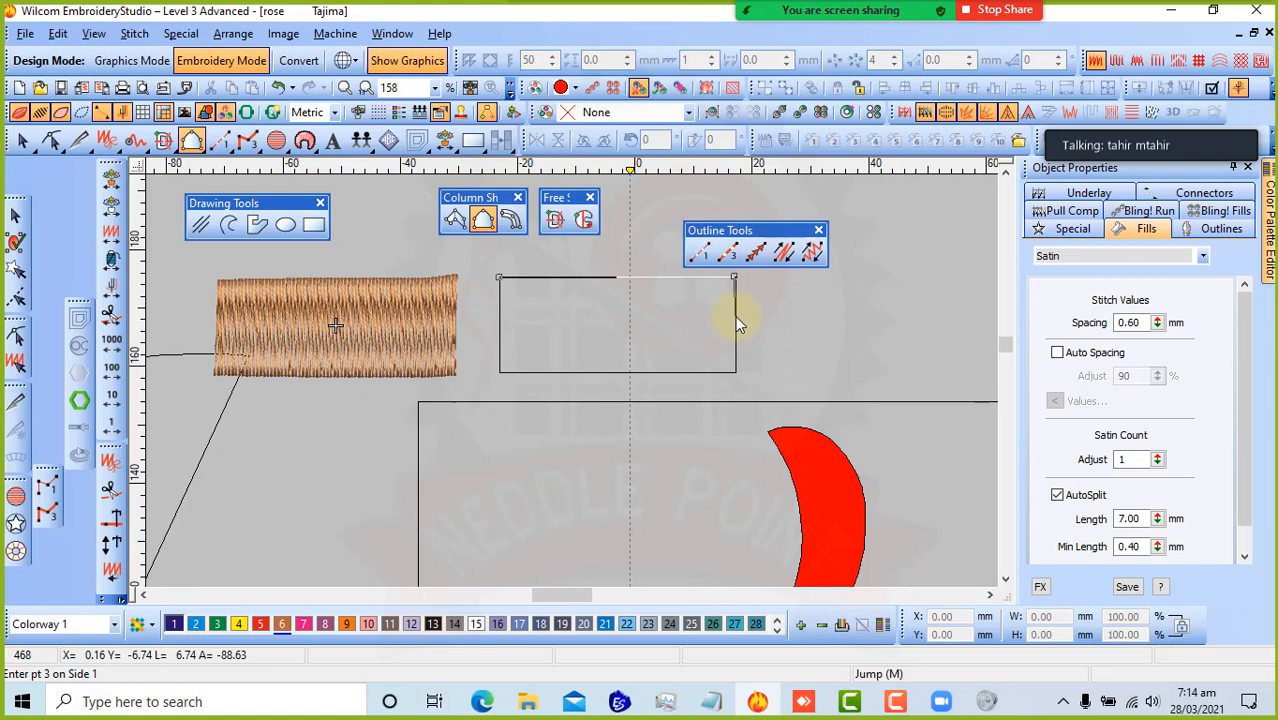
pyautogui.press('Return')
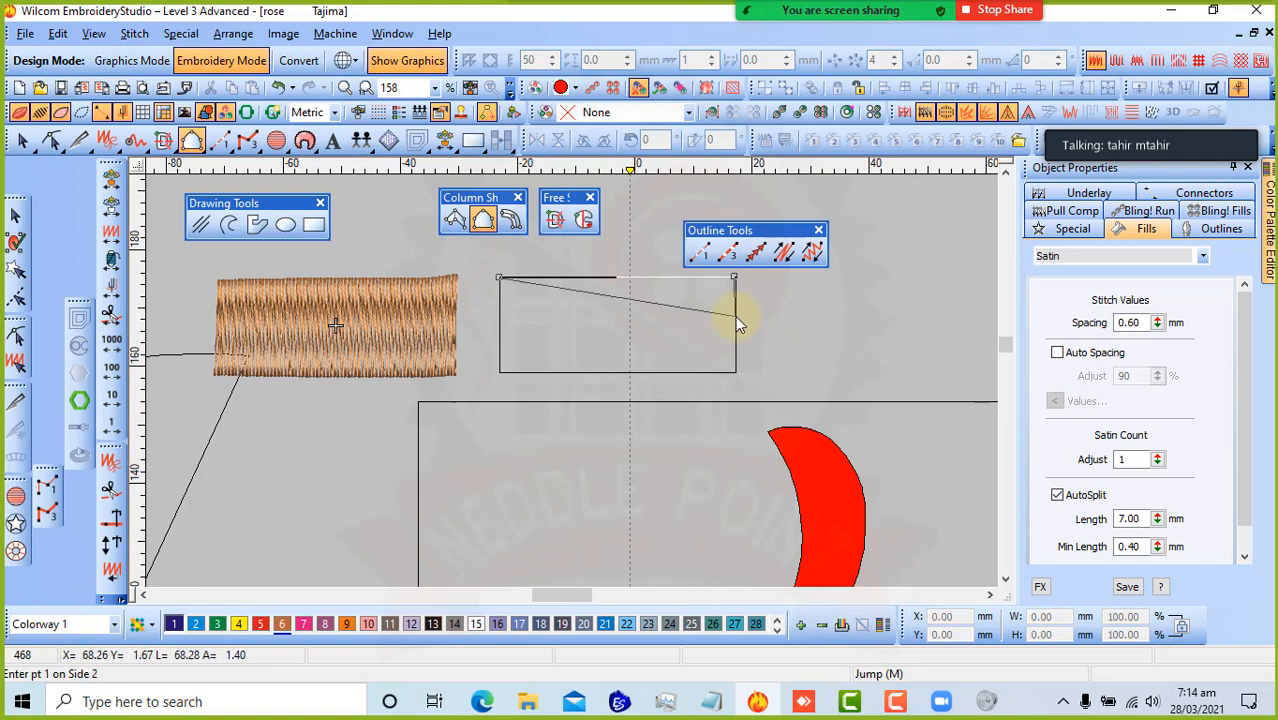
pyautogui.click(499, 371)
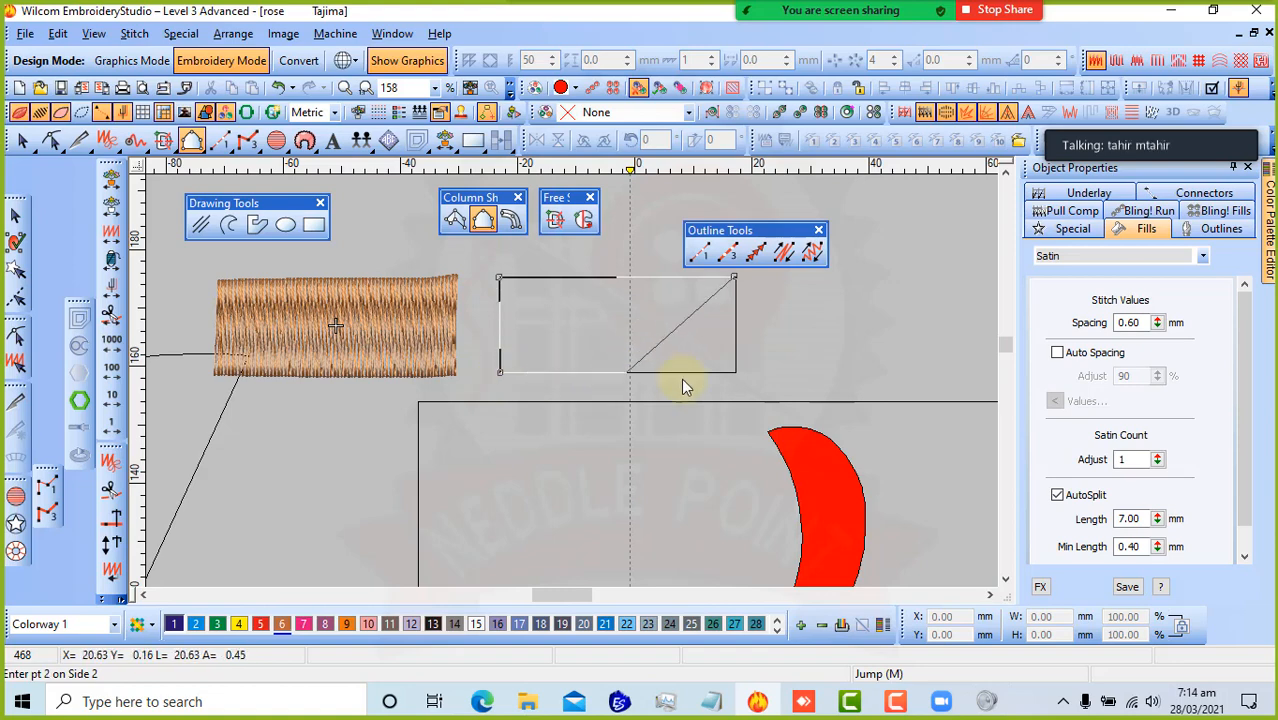
pyautogui.click(736, 374)
pyautogui.press('Return')
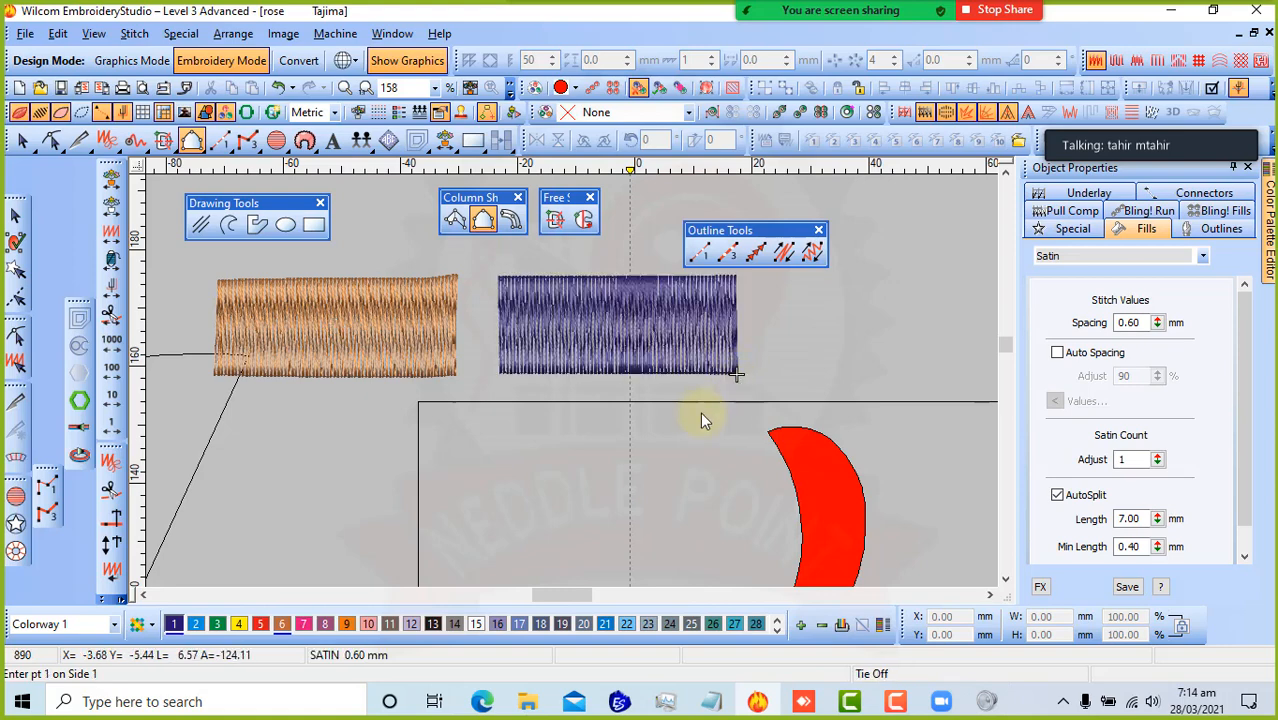
# - Recolour the Input B column with pink thread colour 7 and deselect it
pyautogui.click(16, 212)
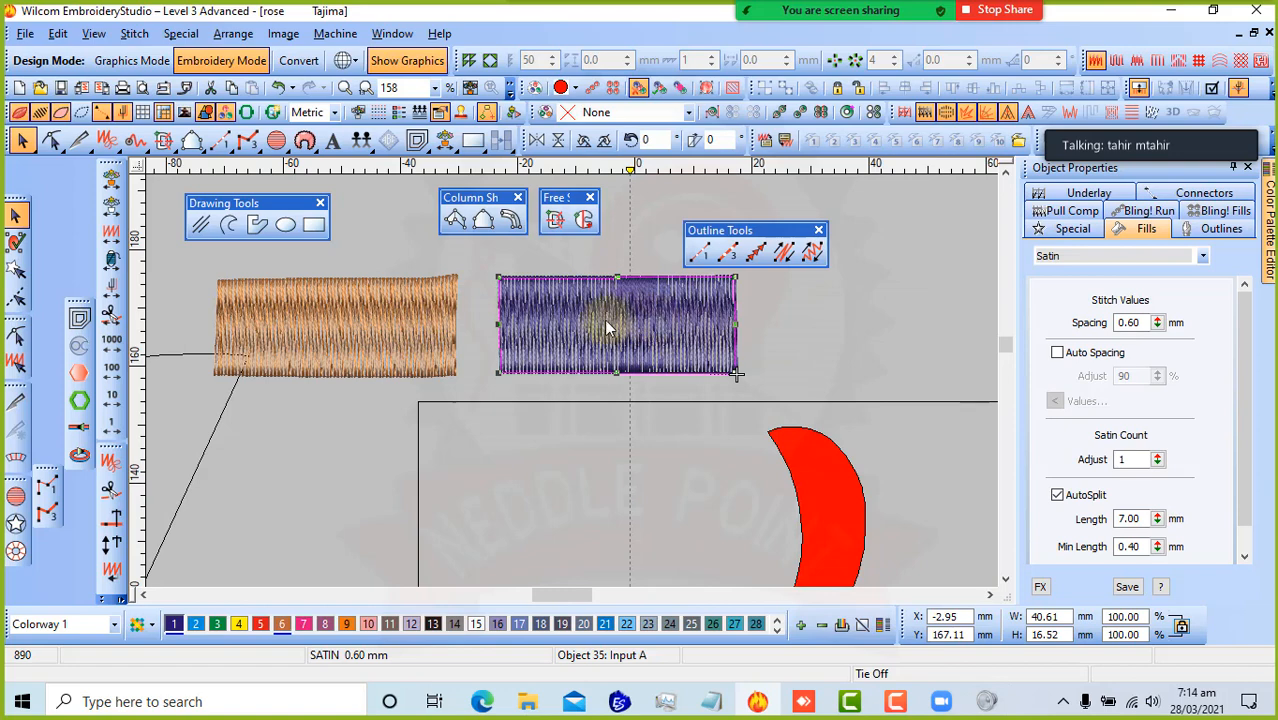
pyautogui.click(303, 624)
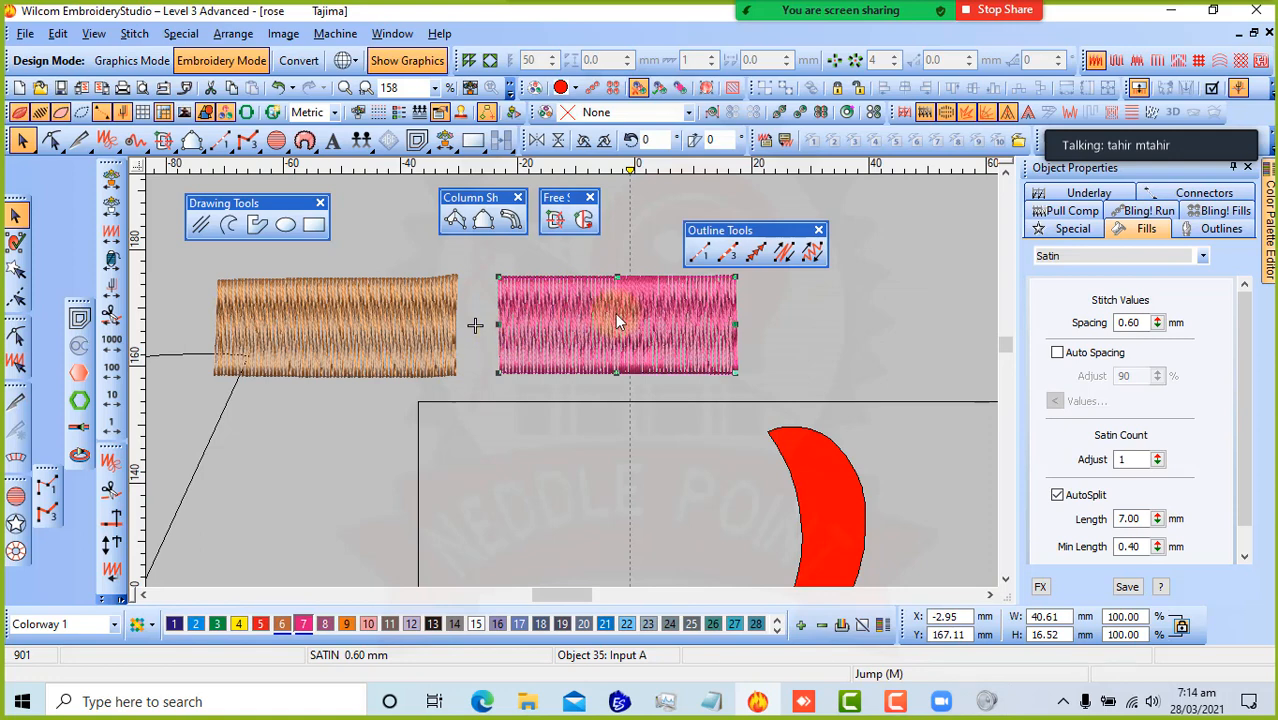
pyautogui.click(562, 498)
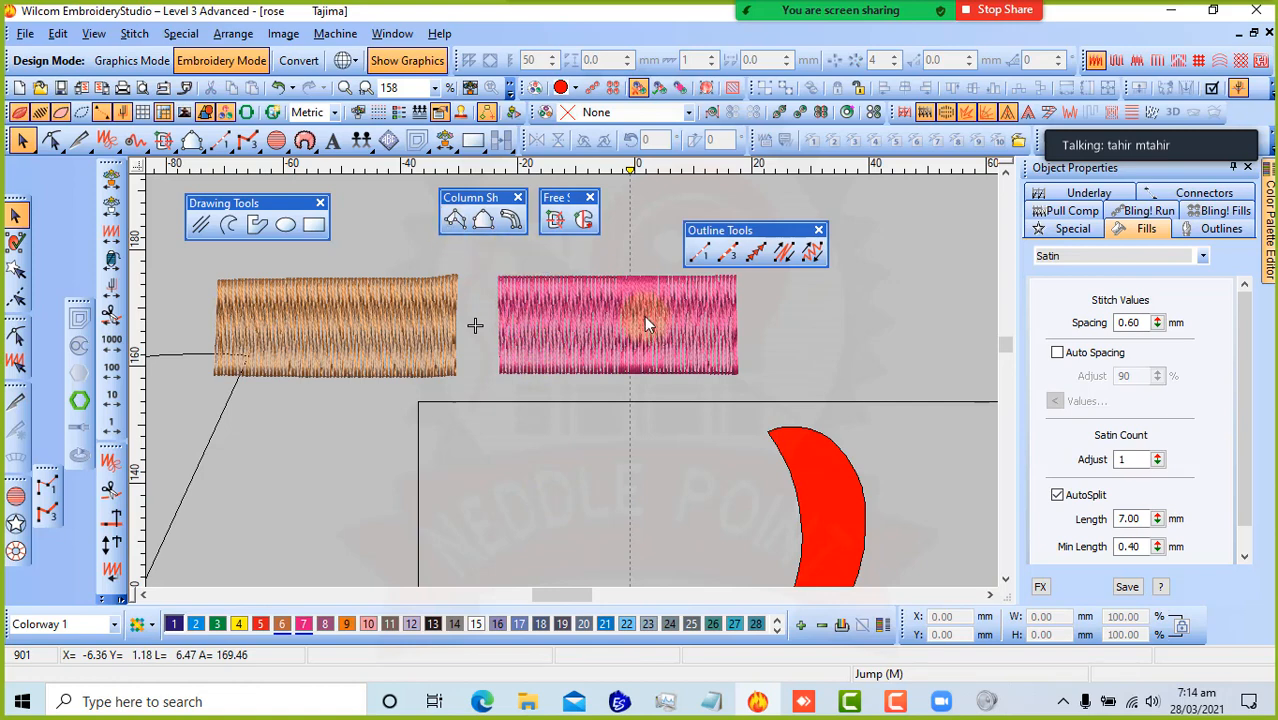
# - Select the two satin columns in turn to compare them, and move the pink one down inside the large rectangle
pyautogui.click(619, 320)
pyautogui.click(418, 341)
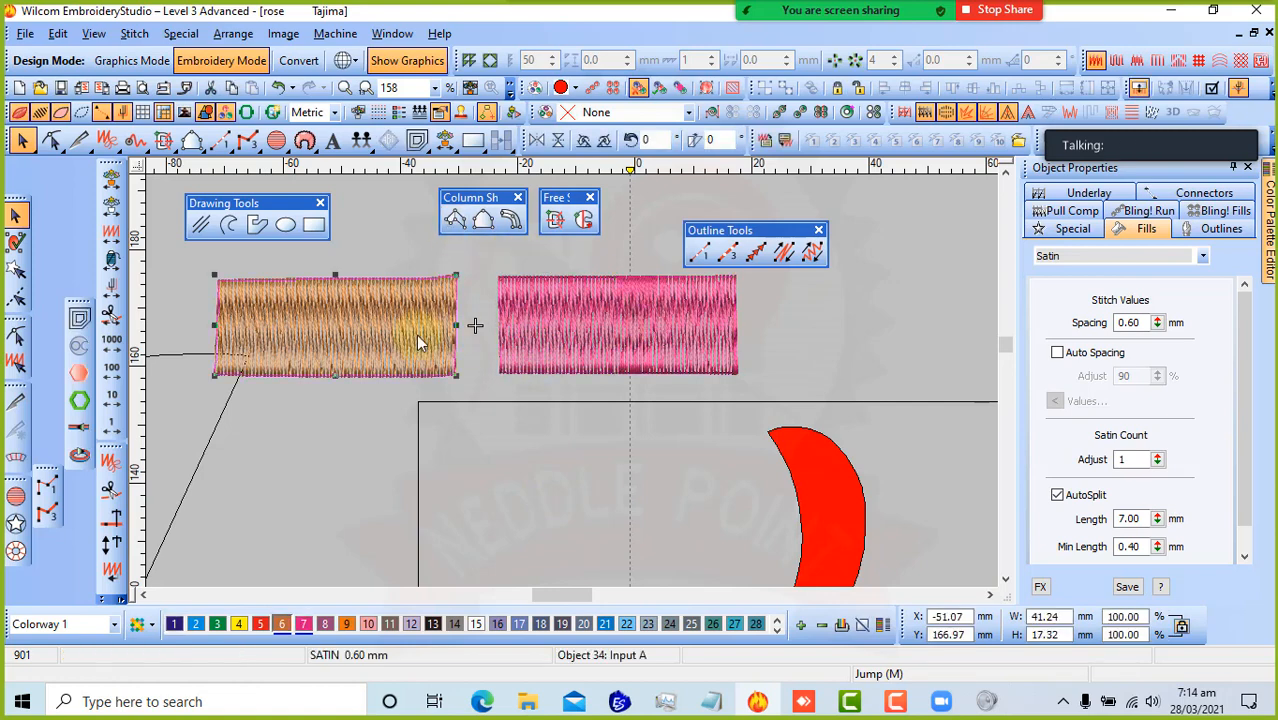
pyautogui.click(516, 331)
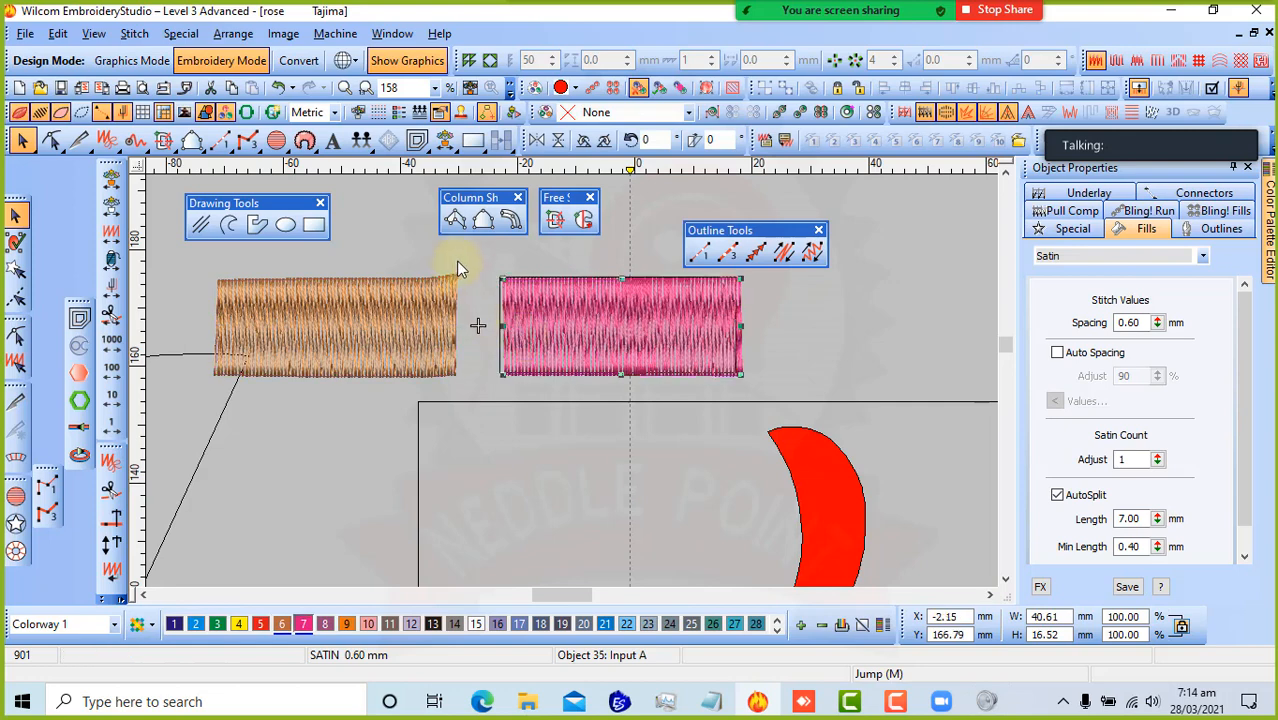
pyautogui.moveTo(670, 333); pyautogui.dragTo(603, 487)
# - Digitize the empty small rectangle again with Input B, placing two points along the upper edge and two along the lower edge
pyautogui.click(483, 221)
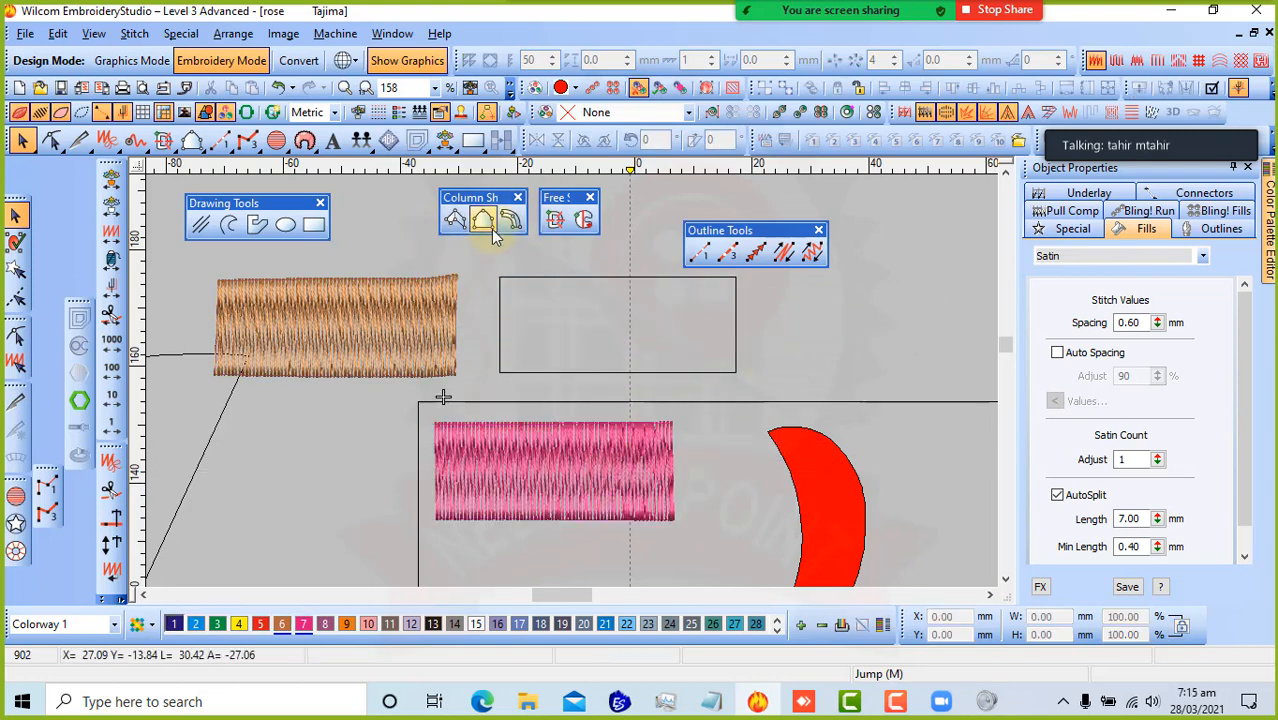
pyautogui.click(499, 277)
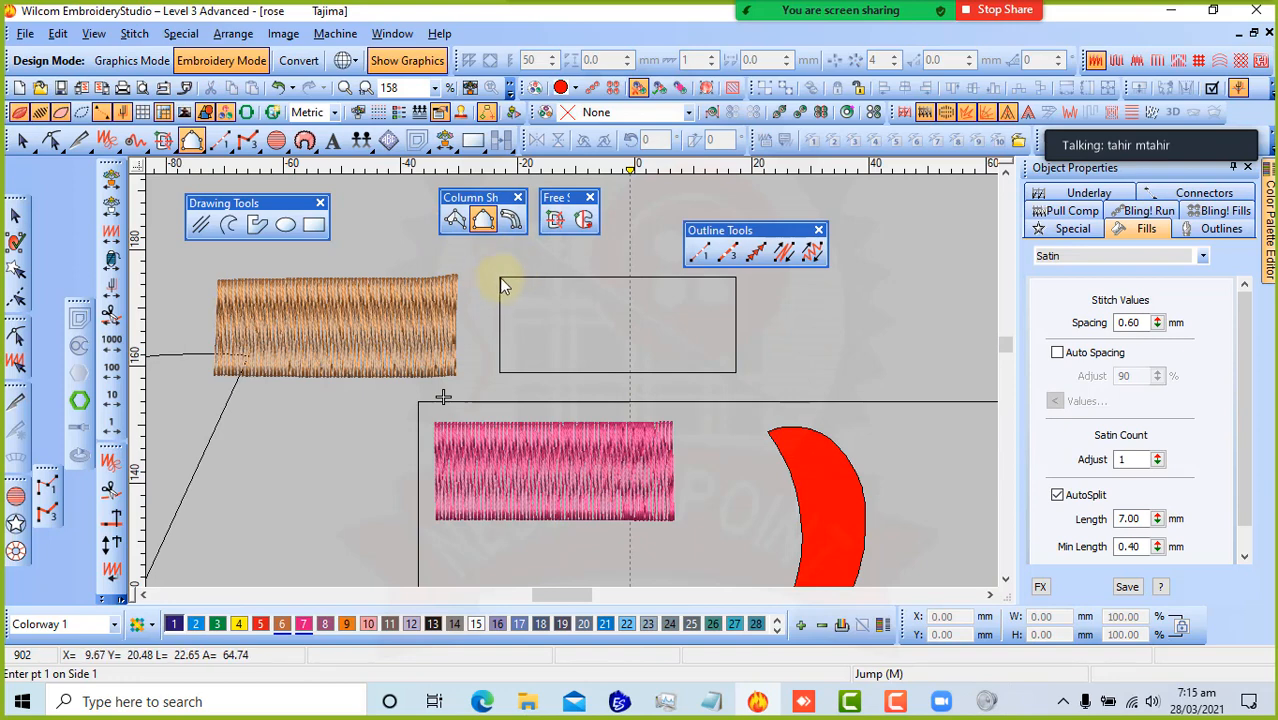
pyautogui.click(734, 277)
pyautogui.press('Return')
pyautogui.scroll(1, 540, 362)
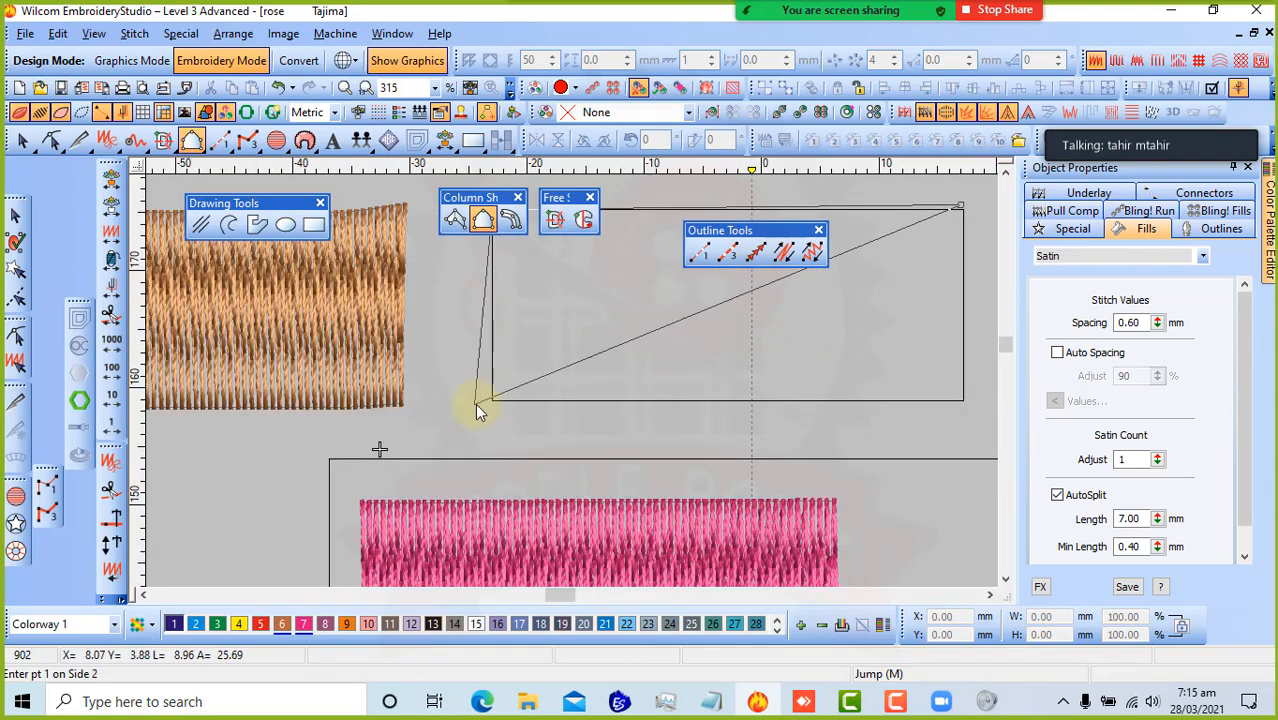
pyautogui.click(489, 399)
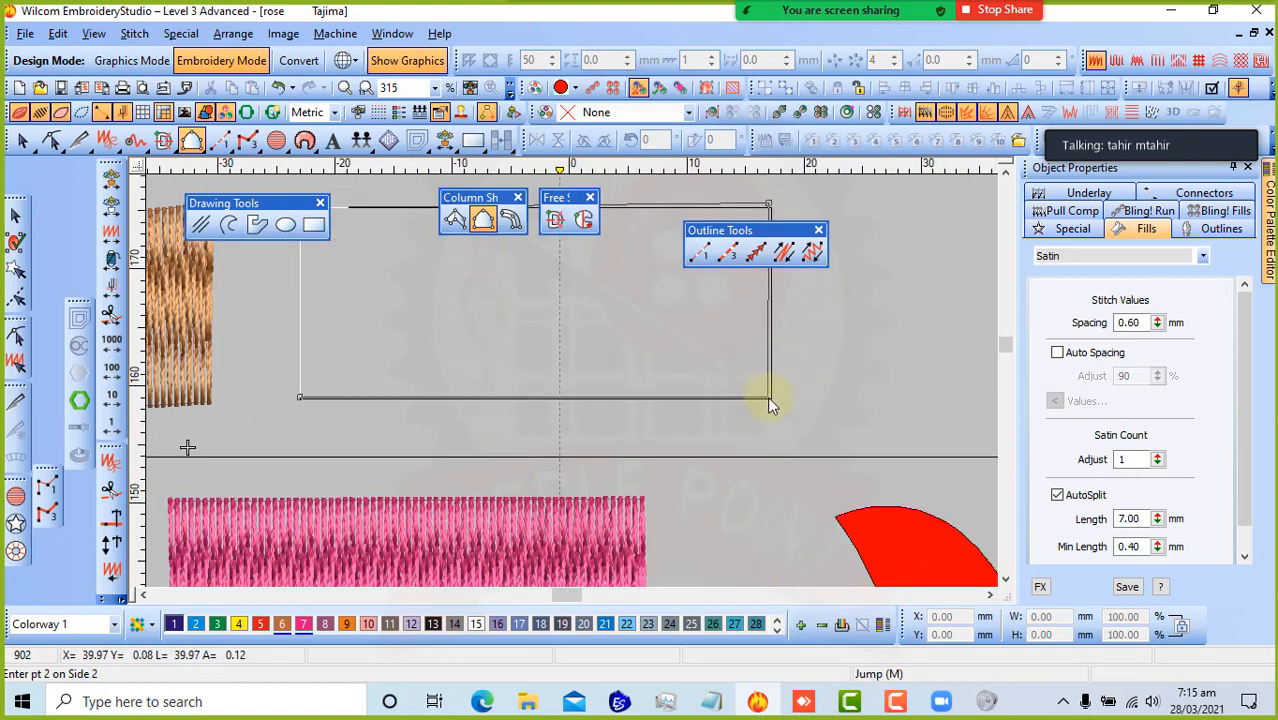
pyautogui.click(772, 396)
pyautogui.press('Return')
pyautogui.scroll(-1, 772, 396)
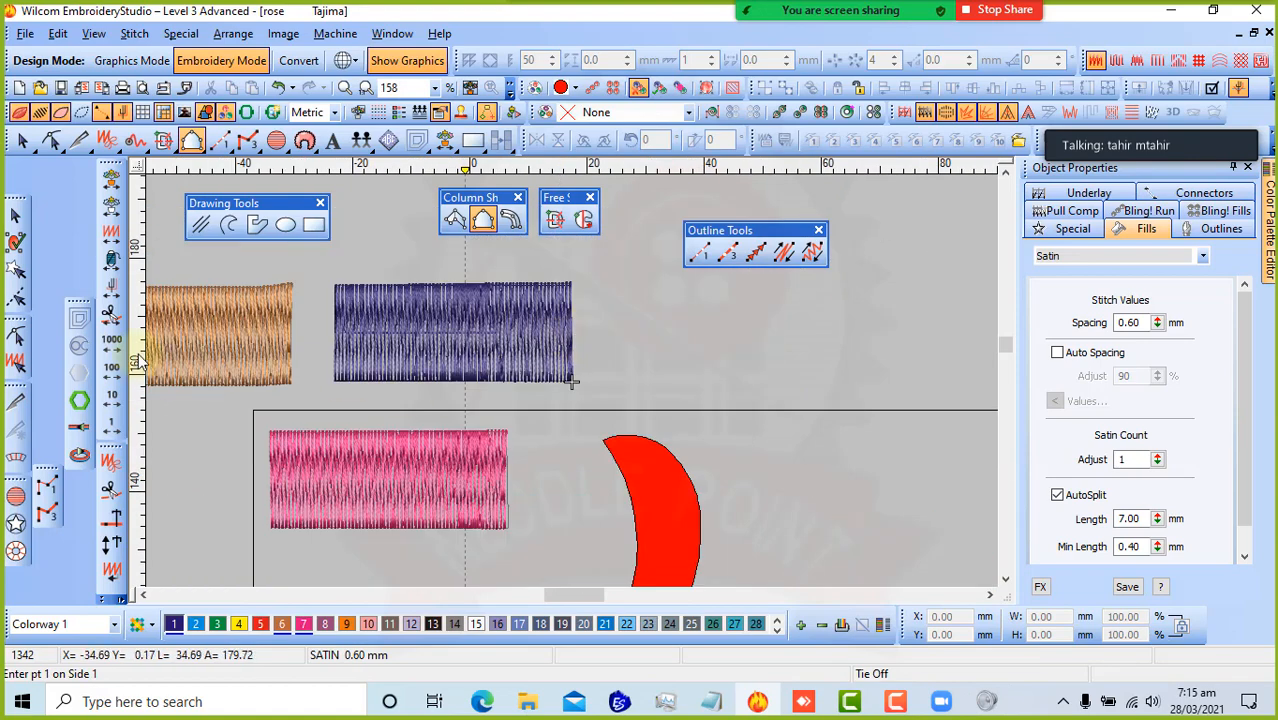
pyautogui.press('Escape')
# - Move the new dark blue column to the right of the small rectangle so that the outline is clear
pyautogui.click(568, 372)
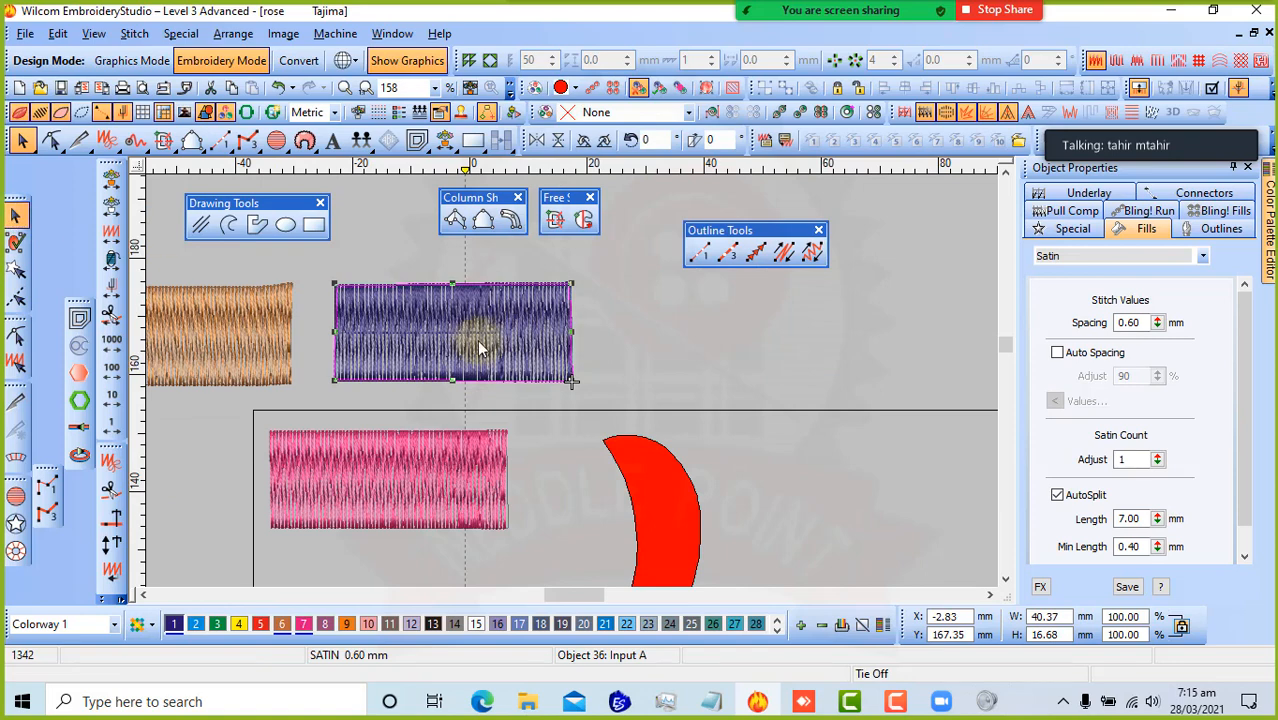
pyautogui.moveTo(449, 319); pyautogui.dragTo(706, 322)
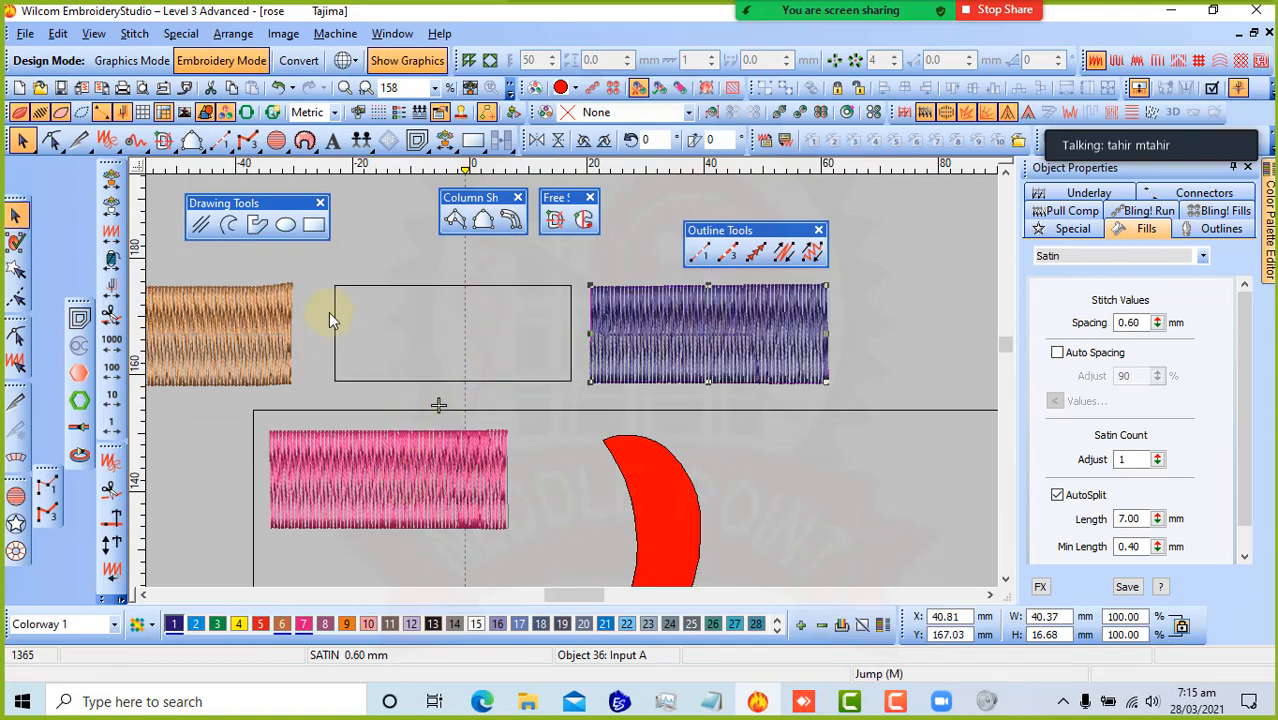
pyautogui.scroll(-1, 455, 277)
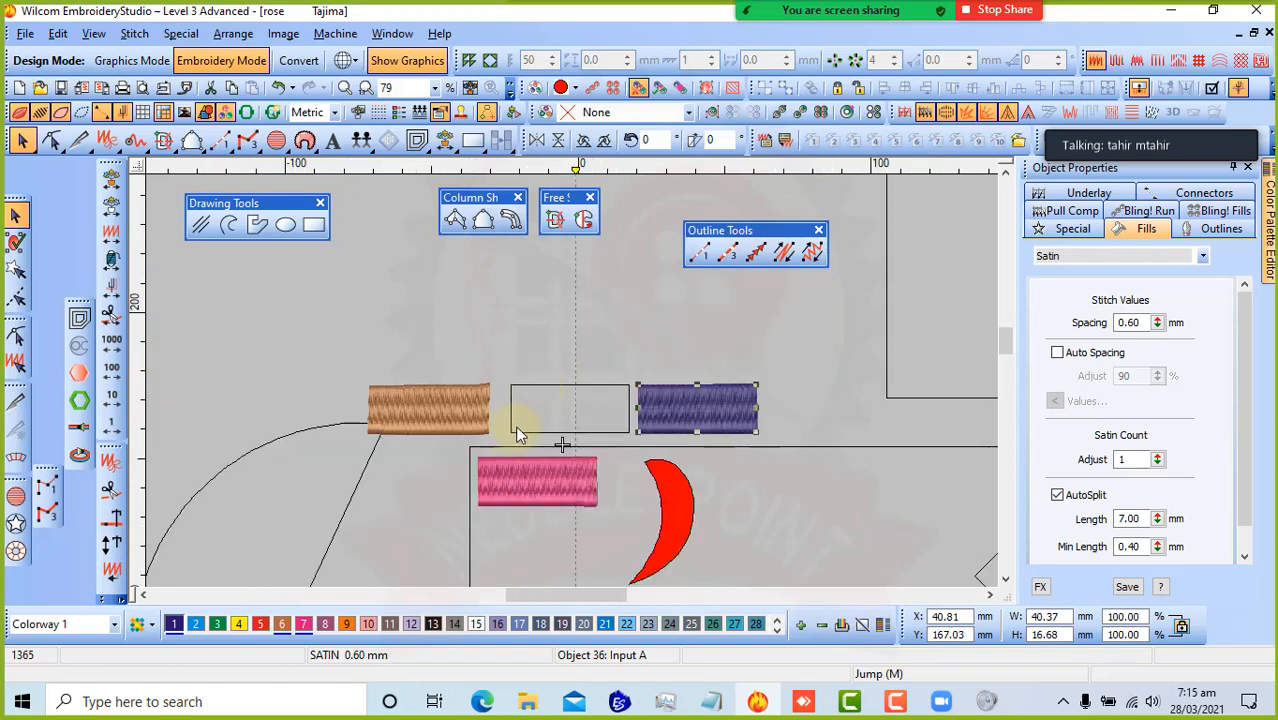
pyautogui.scroll(1, 515, 425)
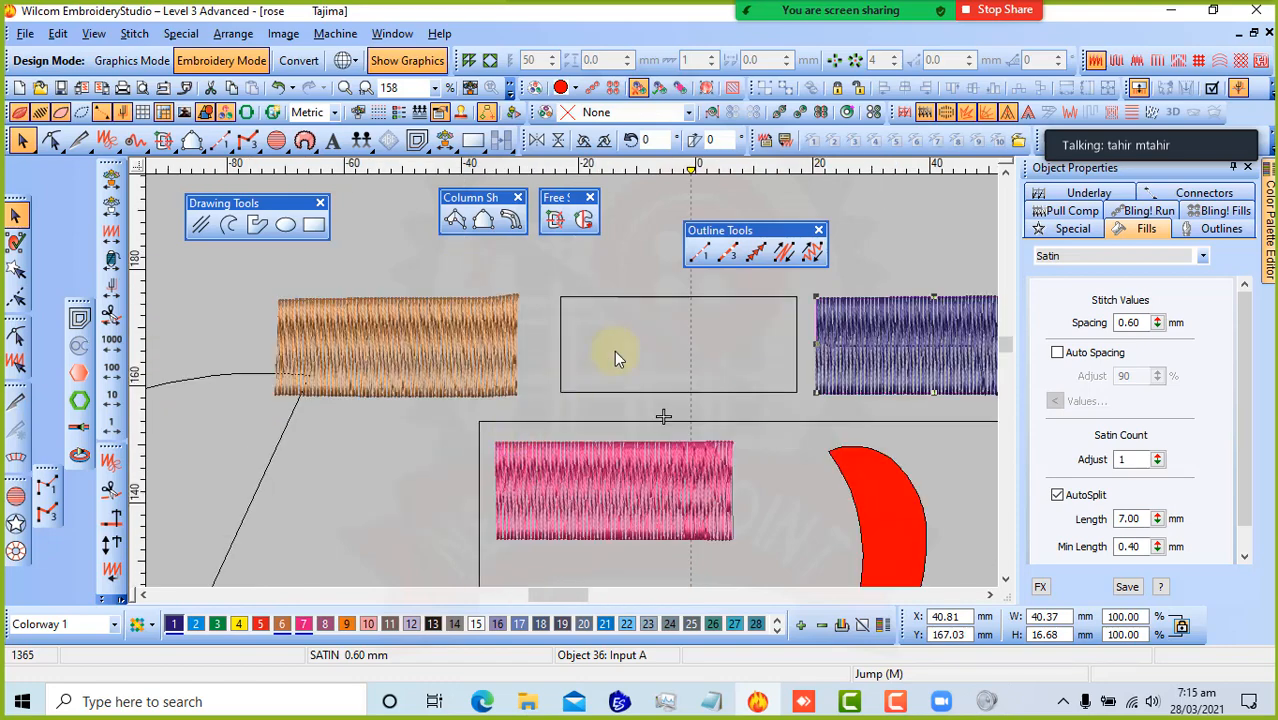
# - Move the dark blue column back over the small rectangle and off again, and delete it
pyautogui.click(484, 220)
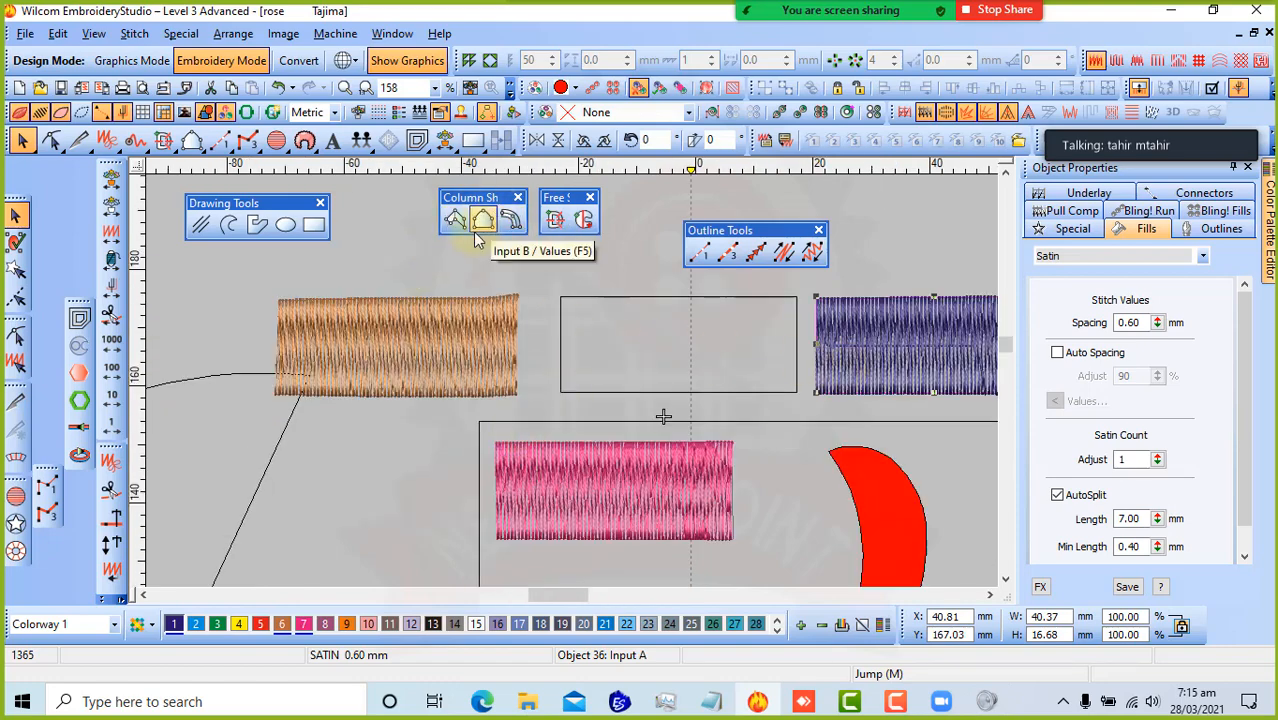
pyautogui.moveTo(887, 348); pyautogui.dragTo(629, 352)
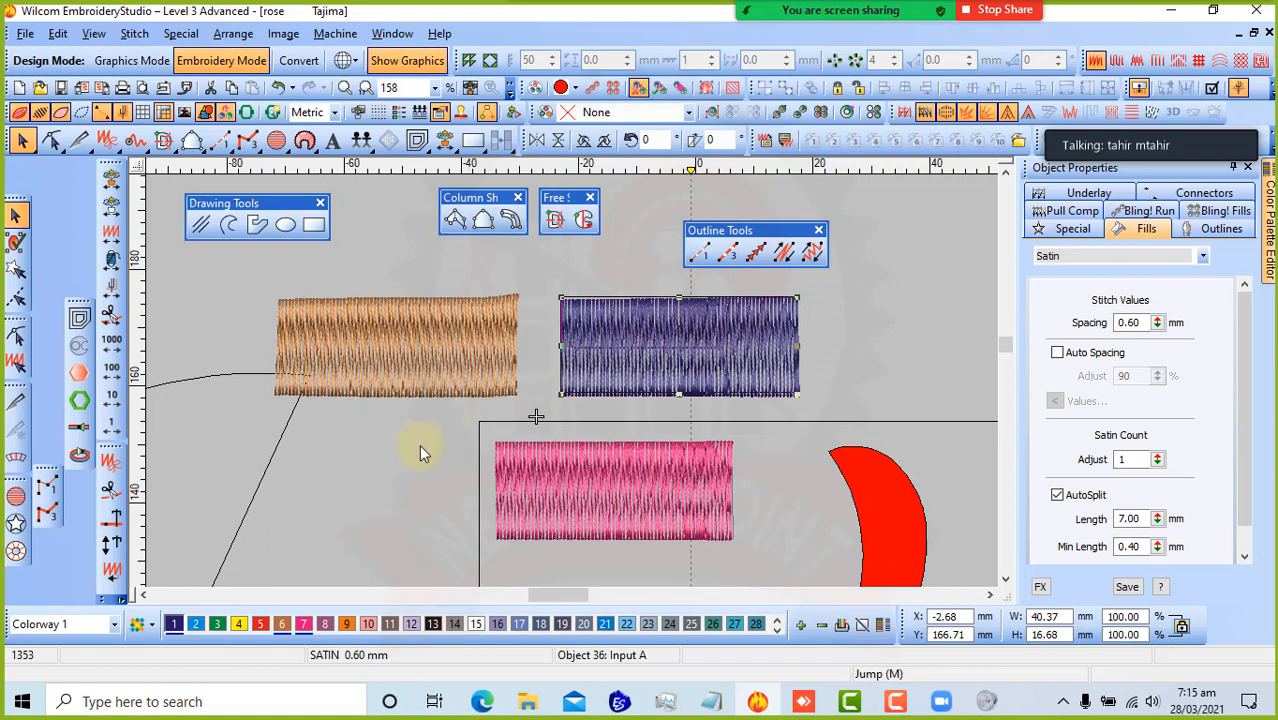
pyautogui.click(430, 418)
pyautogui.moveTo(639, 367); pyautogui.dragTo(884, 380)
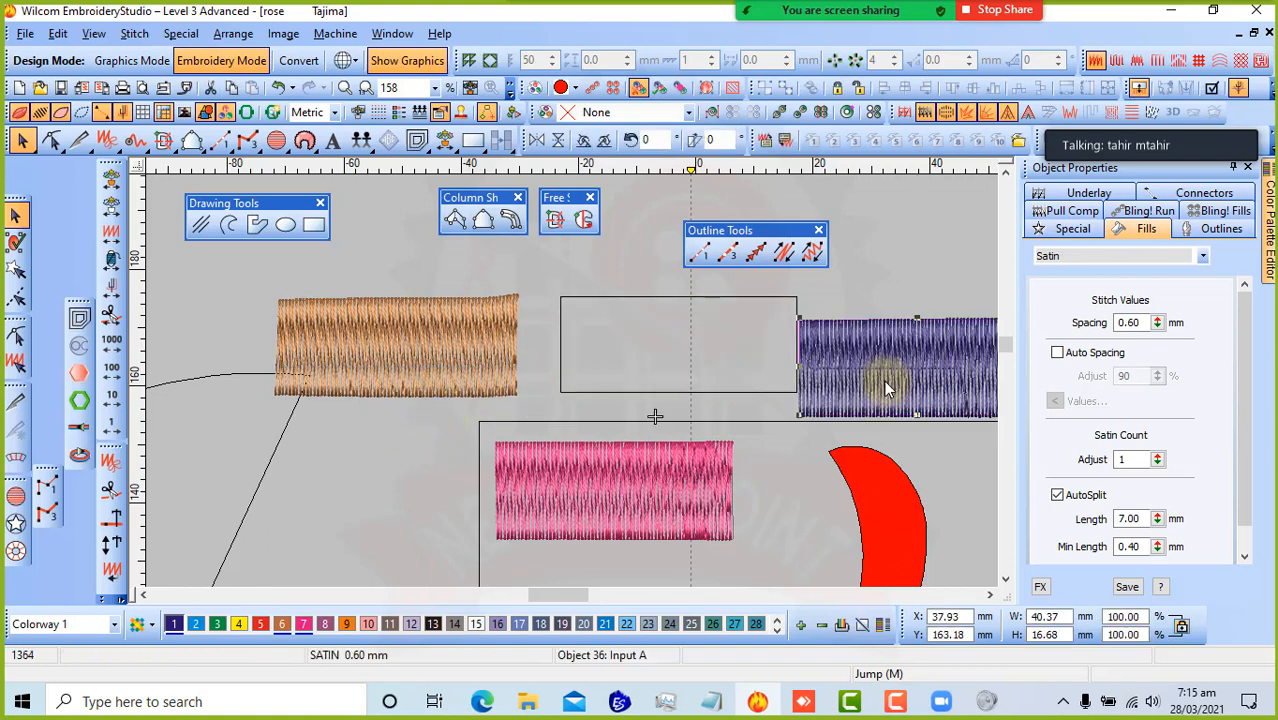
pyautogui.press('Delete')
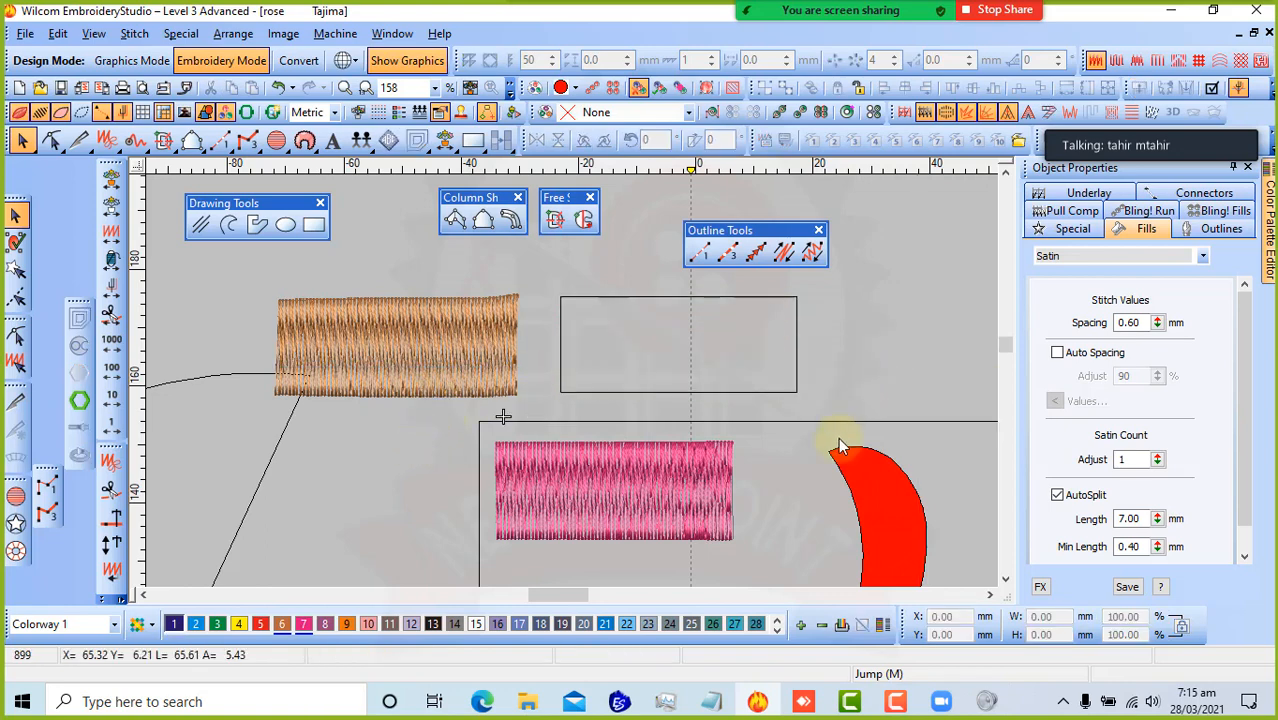
# - Move the pink Input B column back onto the small rectangle and select both columns in turn to compare them
pyautogui.moveTo(614, 501); pyautogui.dragTo(676, 356)
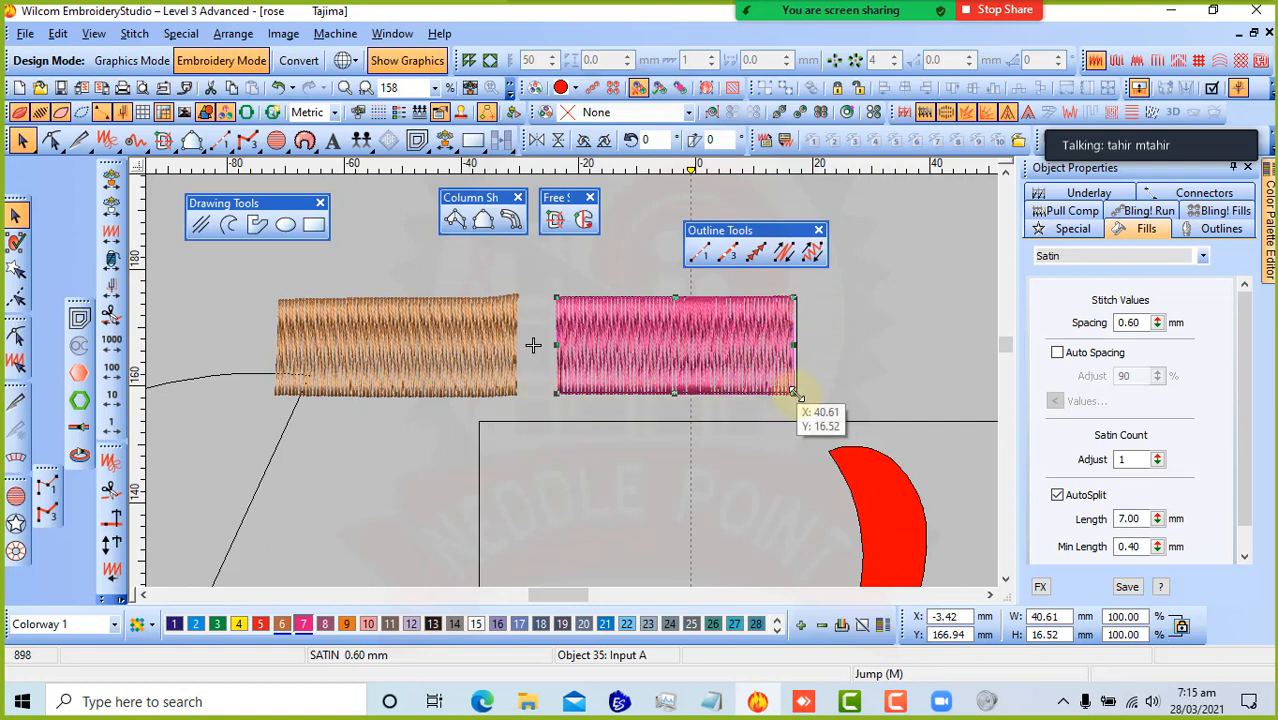
pyautogui.click(400, 352)
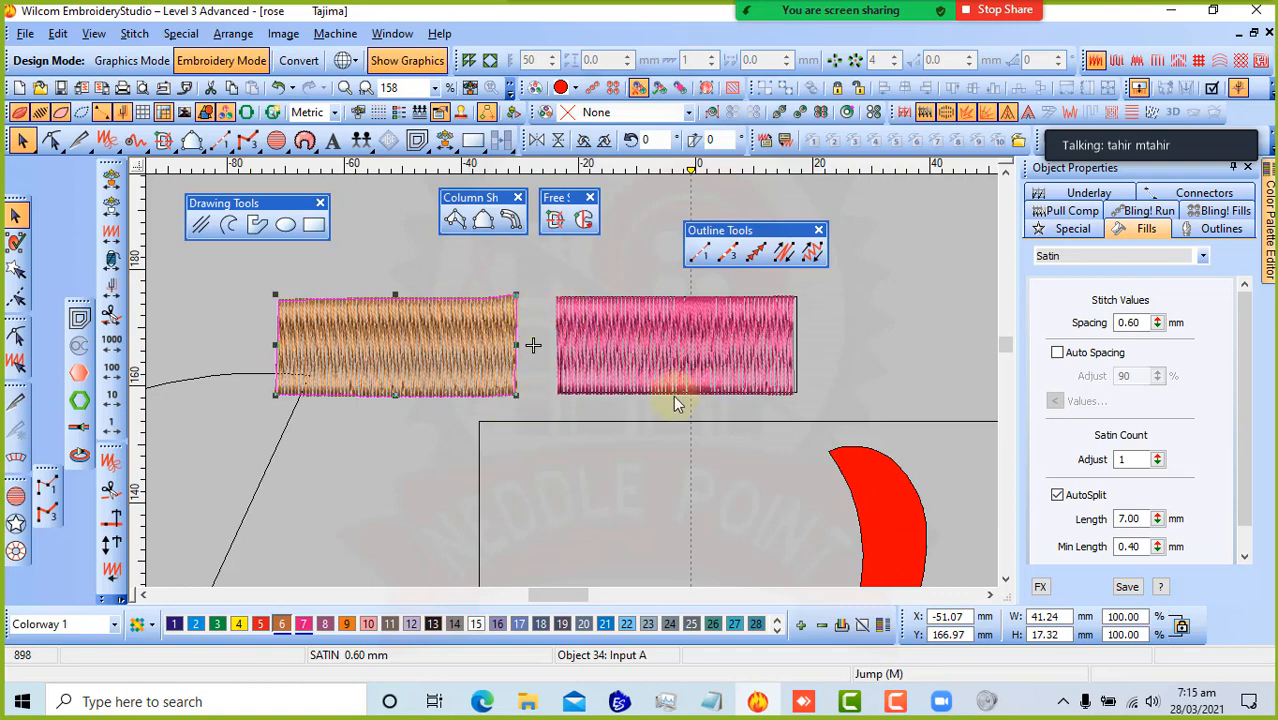
pyautogui.click(671, 317)
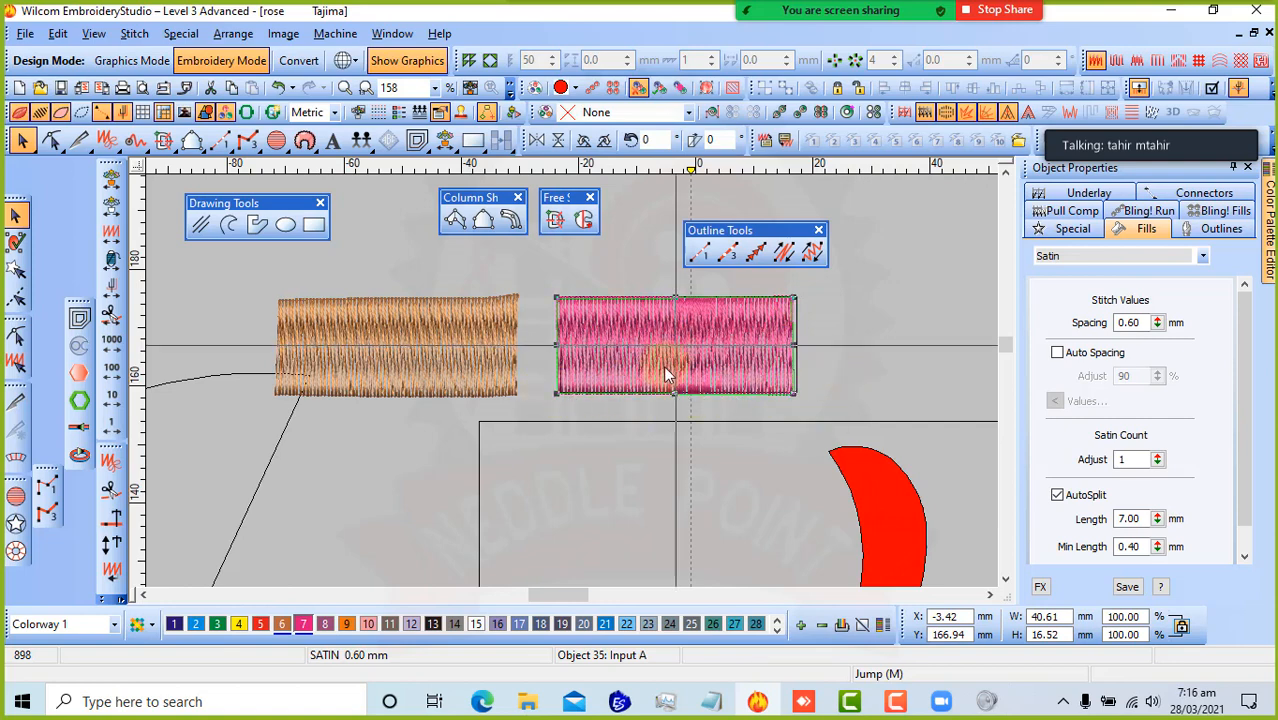
# - Move the pink column down off the small rectangle and align the vertical guide with the rectangle's centre
pyautogui.moveTo(665, 372); pyautogui.dragTo(610, 465)
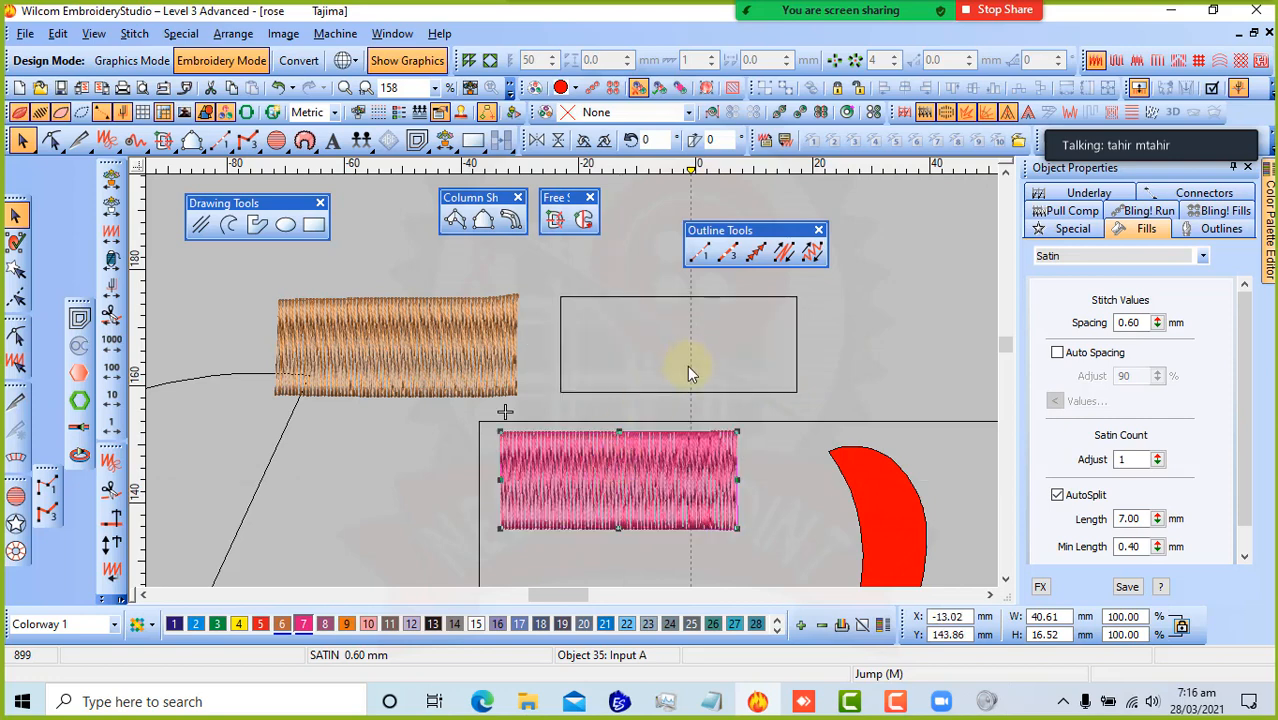
pyautogui.click(681, 392)
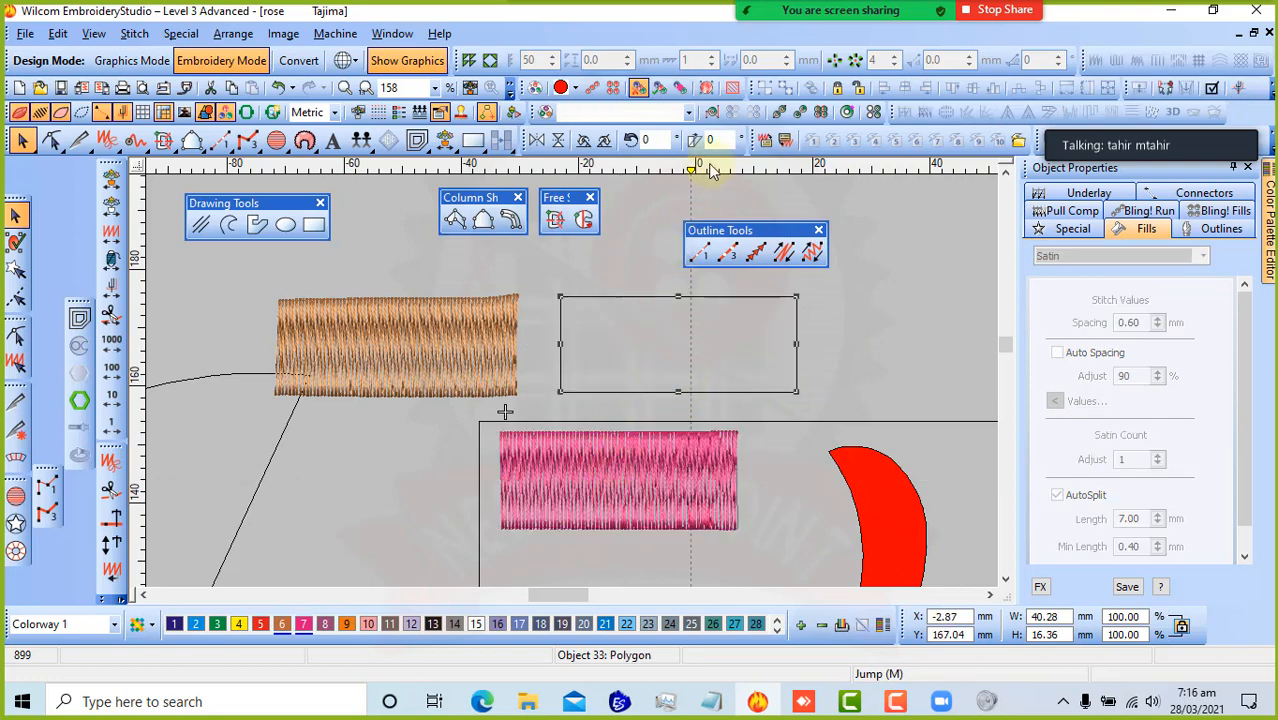
pyautogui.moveTo(688, 170); pyautogui.dragTo(682, 170)
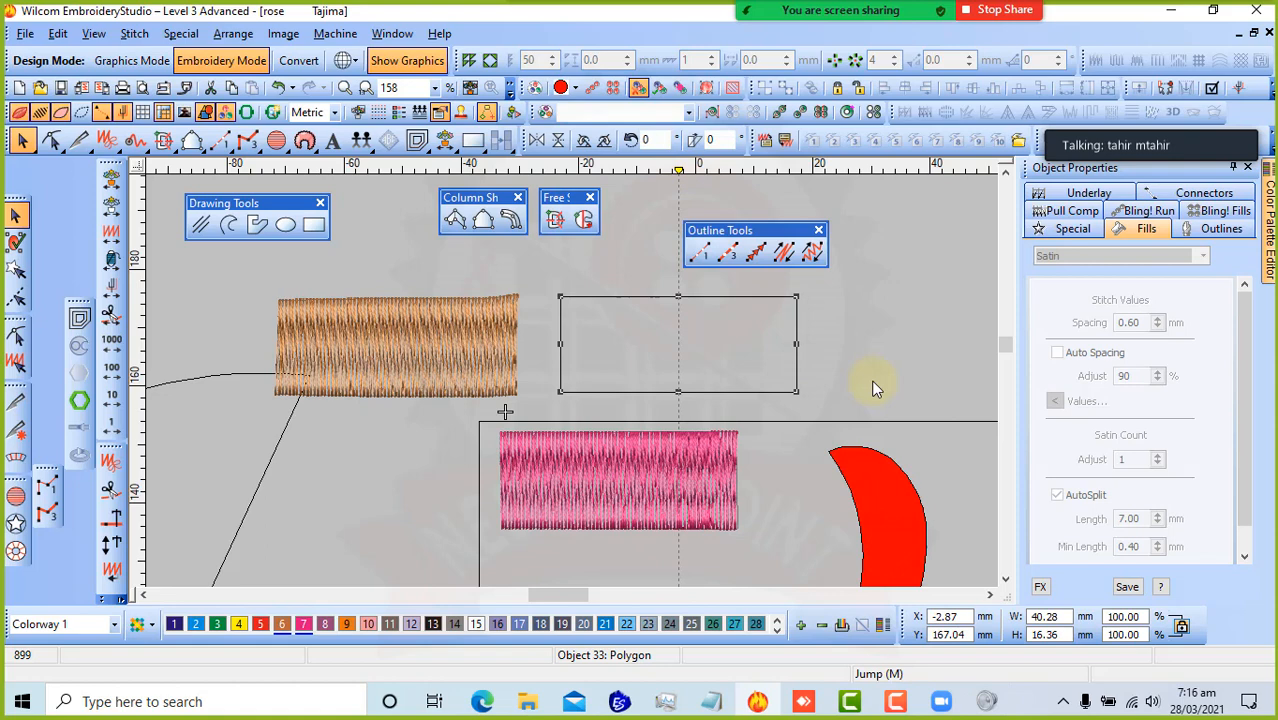
# - Reshape the small rectangle into an arch by adding curve points midway along its upper and lower edges and nudging both upward
pyautogui.press('h')
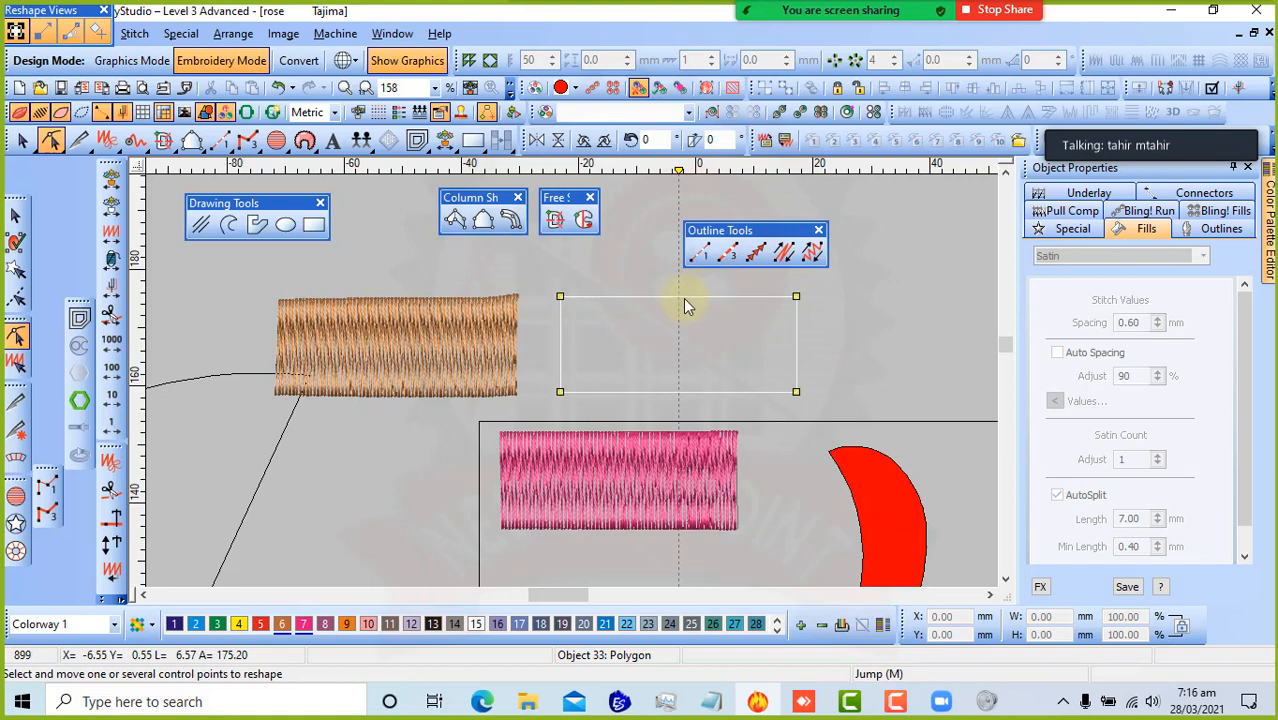
pyautogui.moveTo(596, 271); pyautogui.dragTo(538, 314)
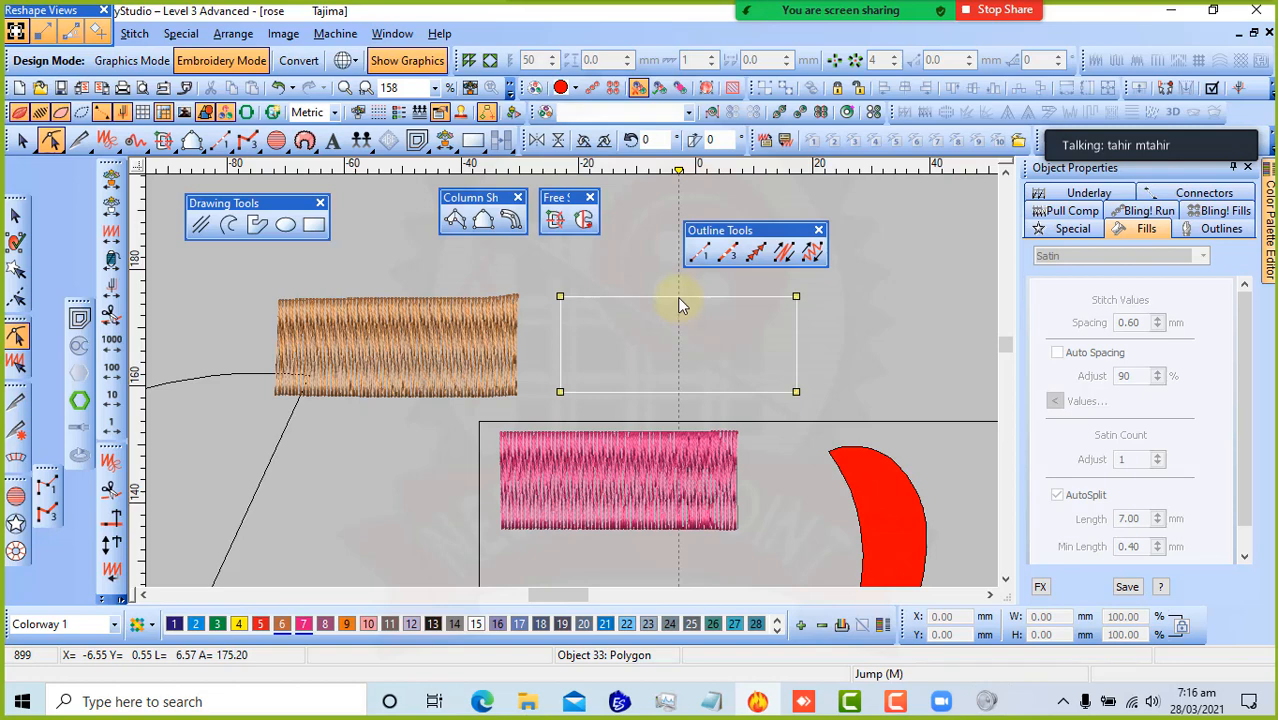
pyautogui.rightClick(679, 394)
pyautogui.moveTo(663, 278); pyautogui.dragTo(700, 381)
pyautogui.press('Up')
pyautogui.press('Up')
pyautogui.press('Up')
pyautogui.press('Up')
pyautogui.press('Up')
pyautogui.press('Up')
pyautogui.press('Up')
pyautogui.press('Up')
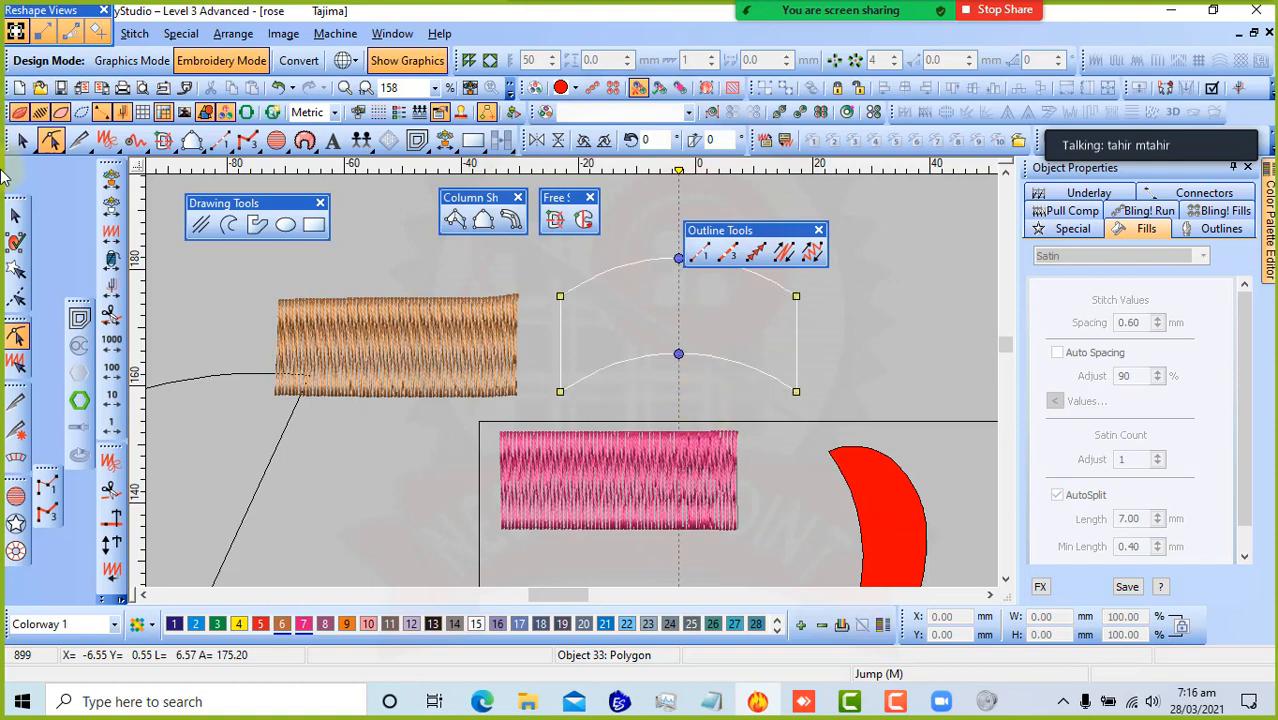
pyautogui.click(15, 215)
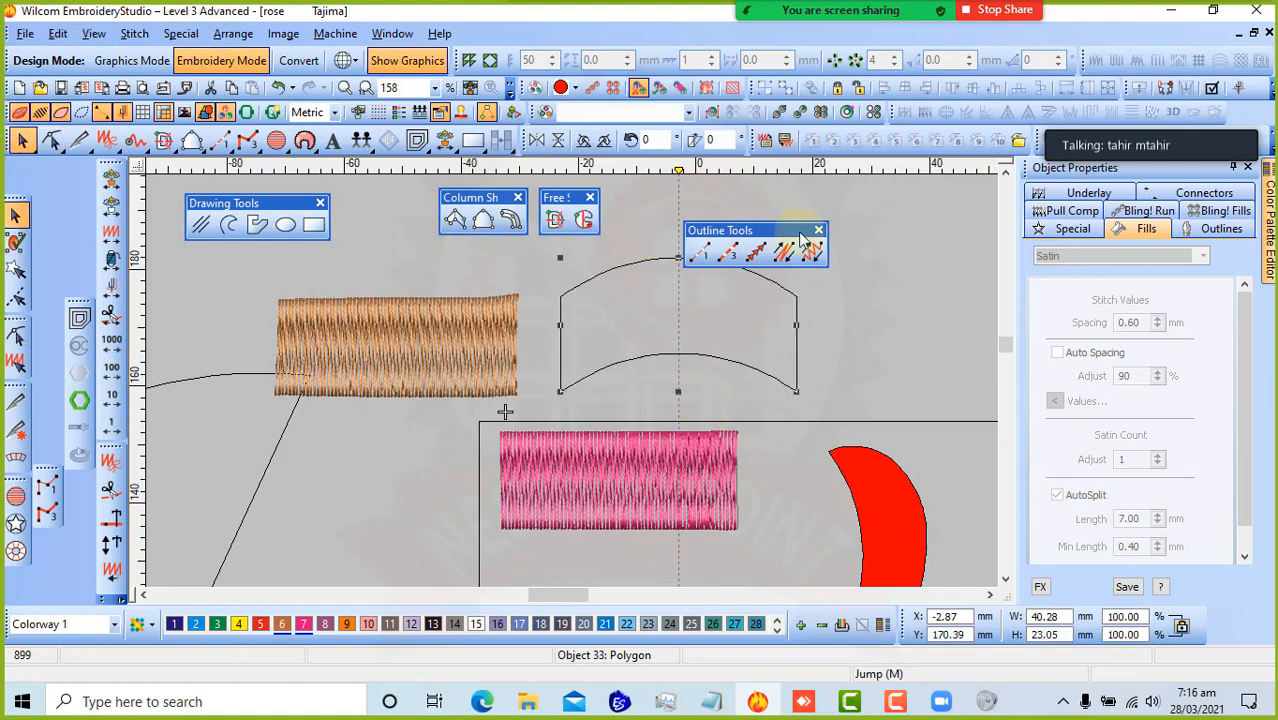
# - Digitize the arched outline with Input A, placing paired lower and upper points at its start, curved middle and end
pyautogui.moveTo(770, 238); pyautogui.dragTo(846, 226)
pyautogui.click(886, 320)
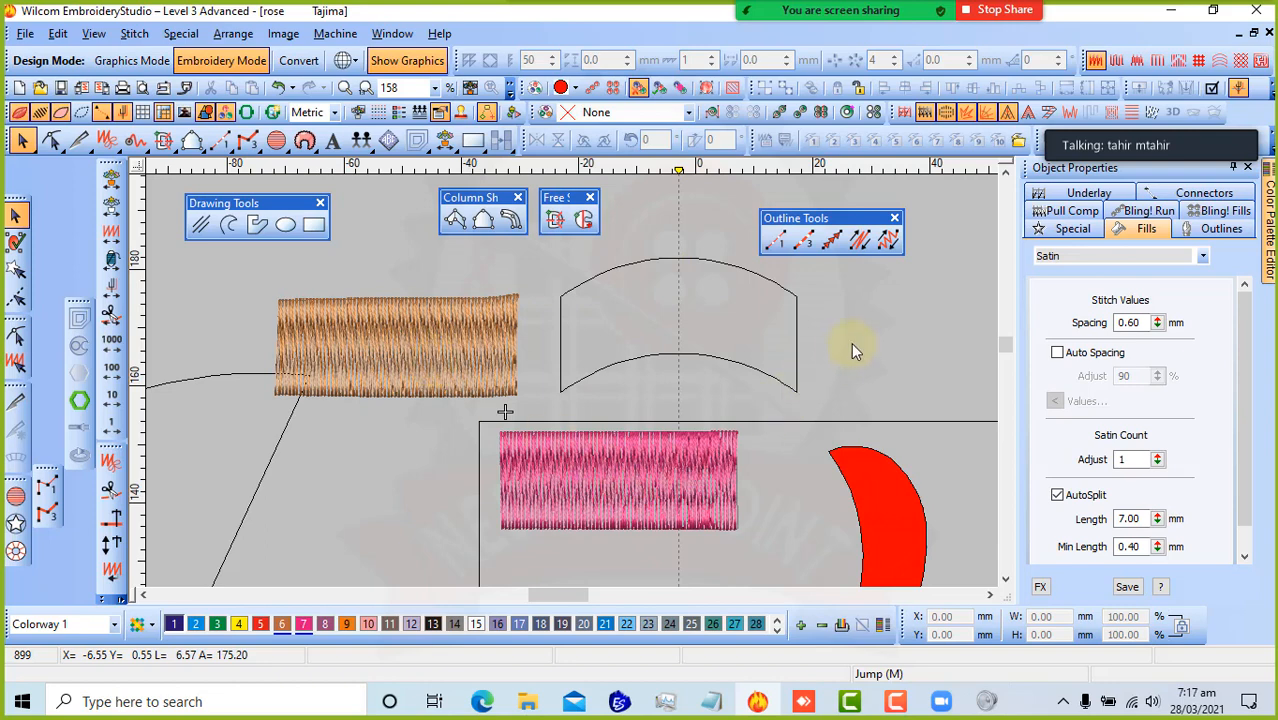
pyautogui.click(455, 217)
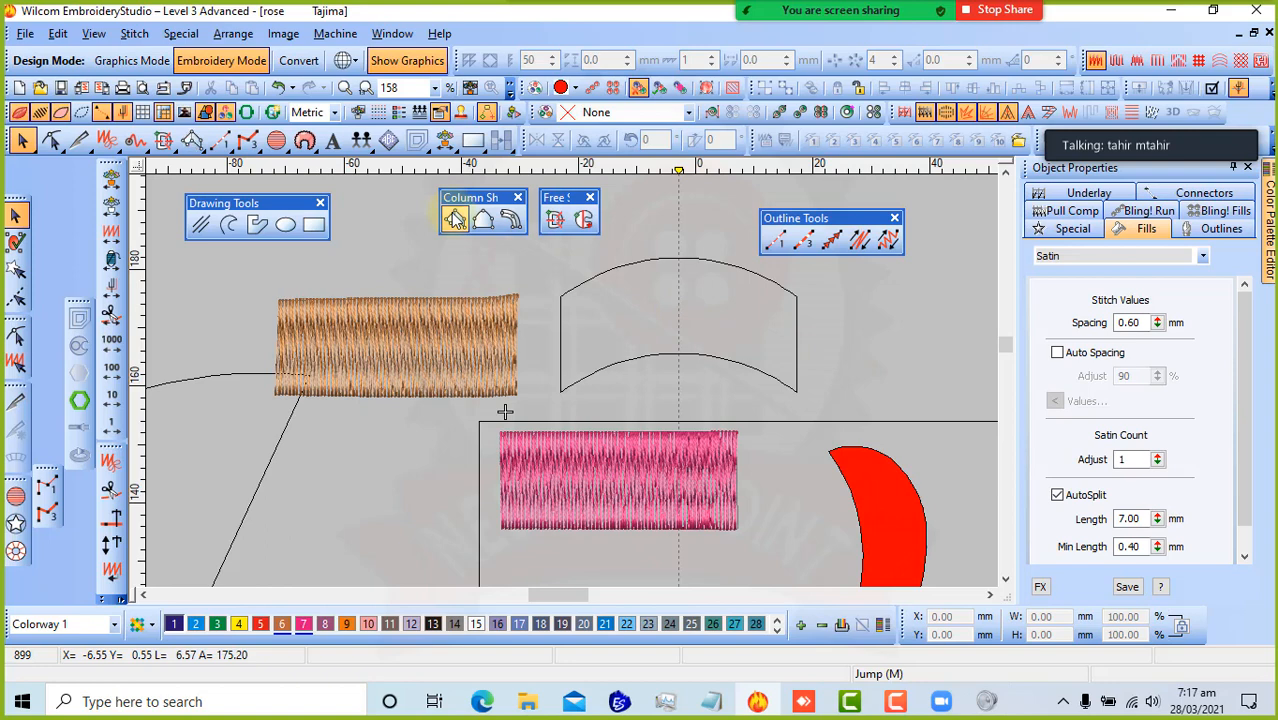
pyautogui.click(561, 390)
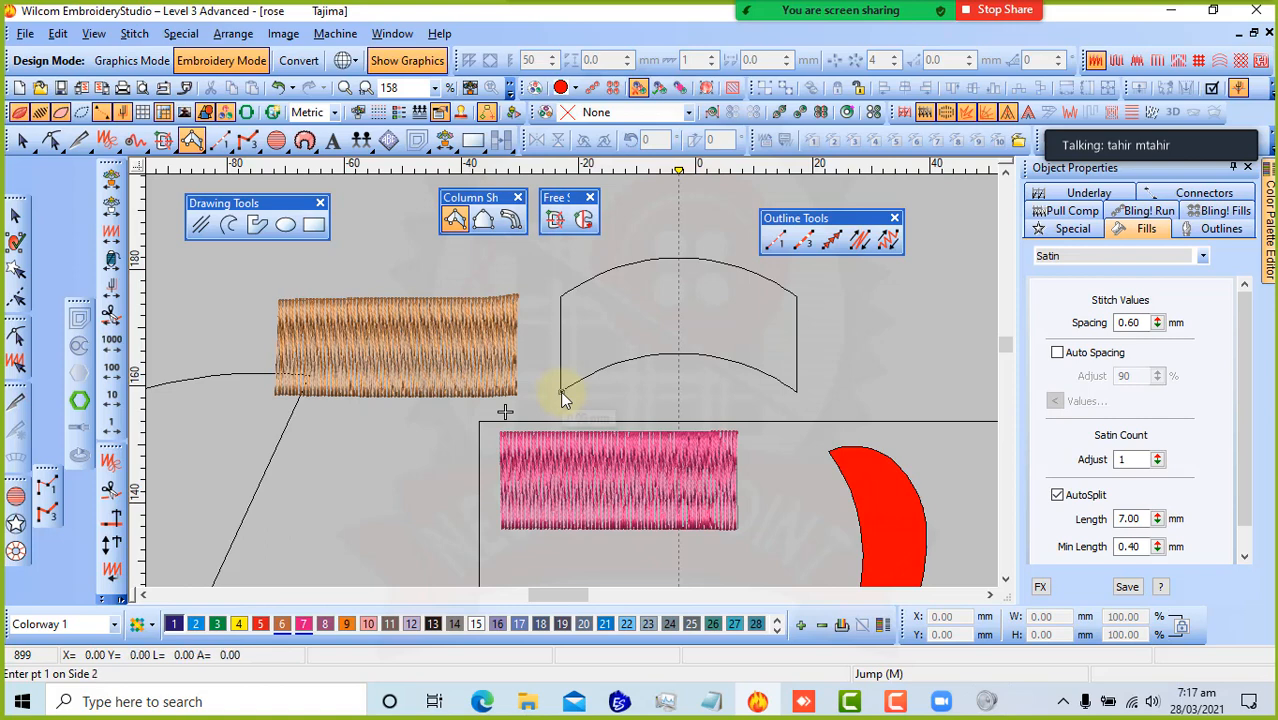
pyautogui.click(559, 298)
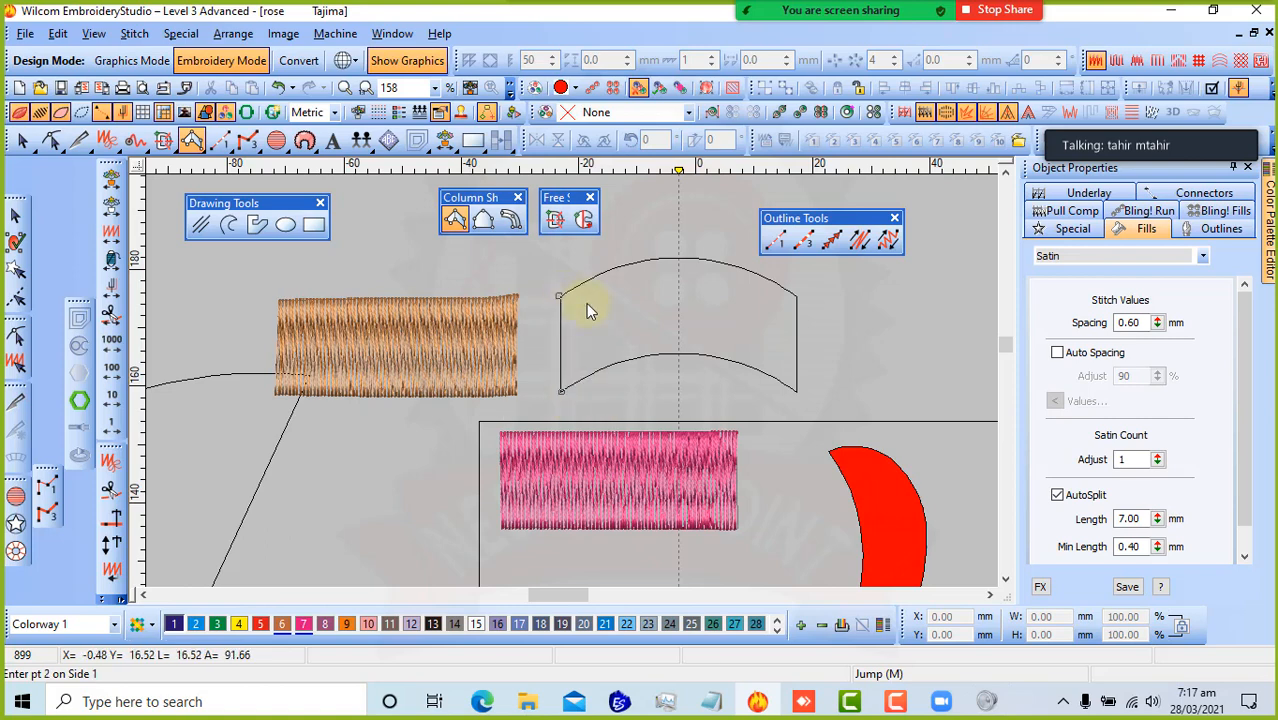
pyautogui.click(679, 359)
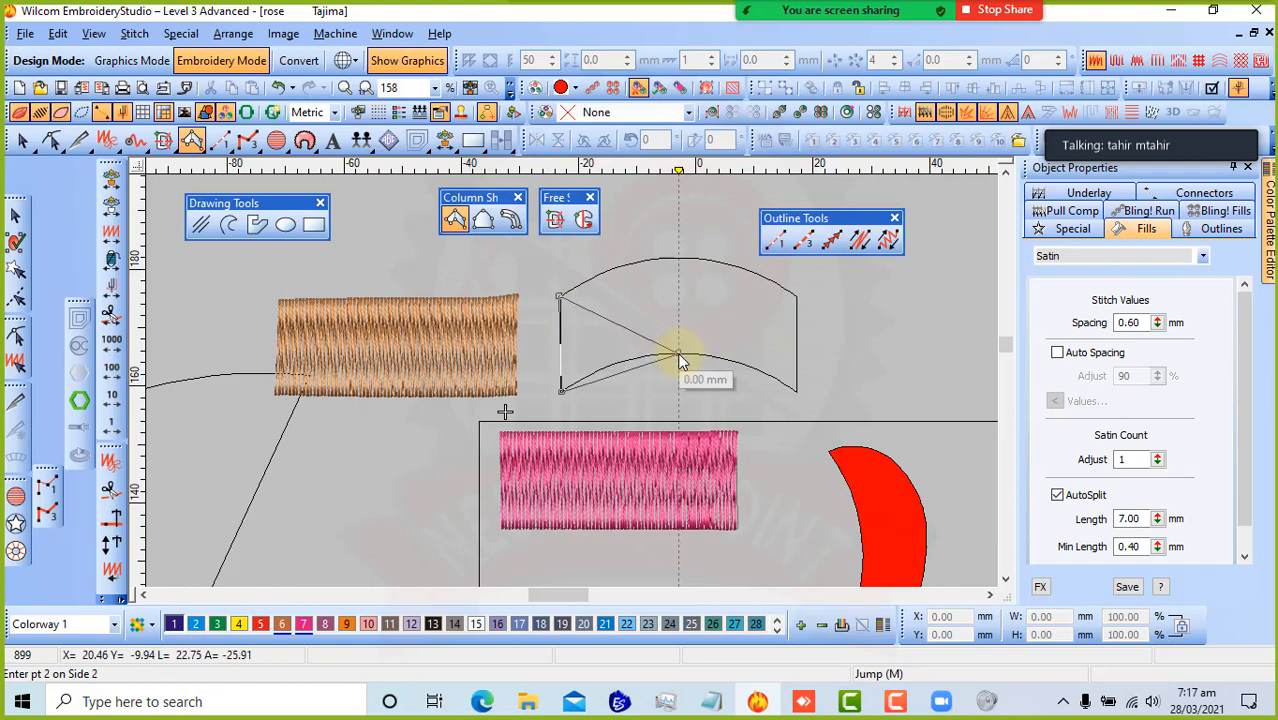
pyautogui.click(677, 260)
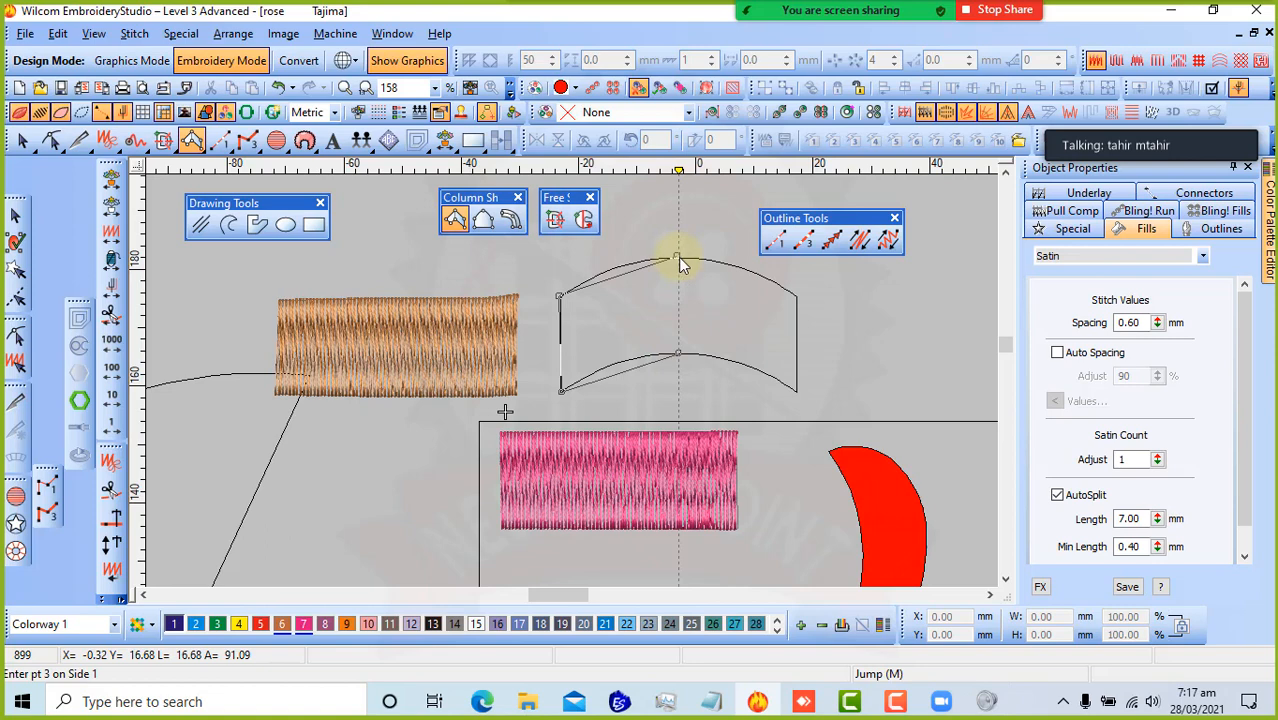
pyautogui.click(798, 396)
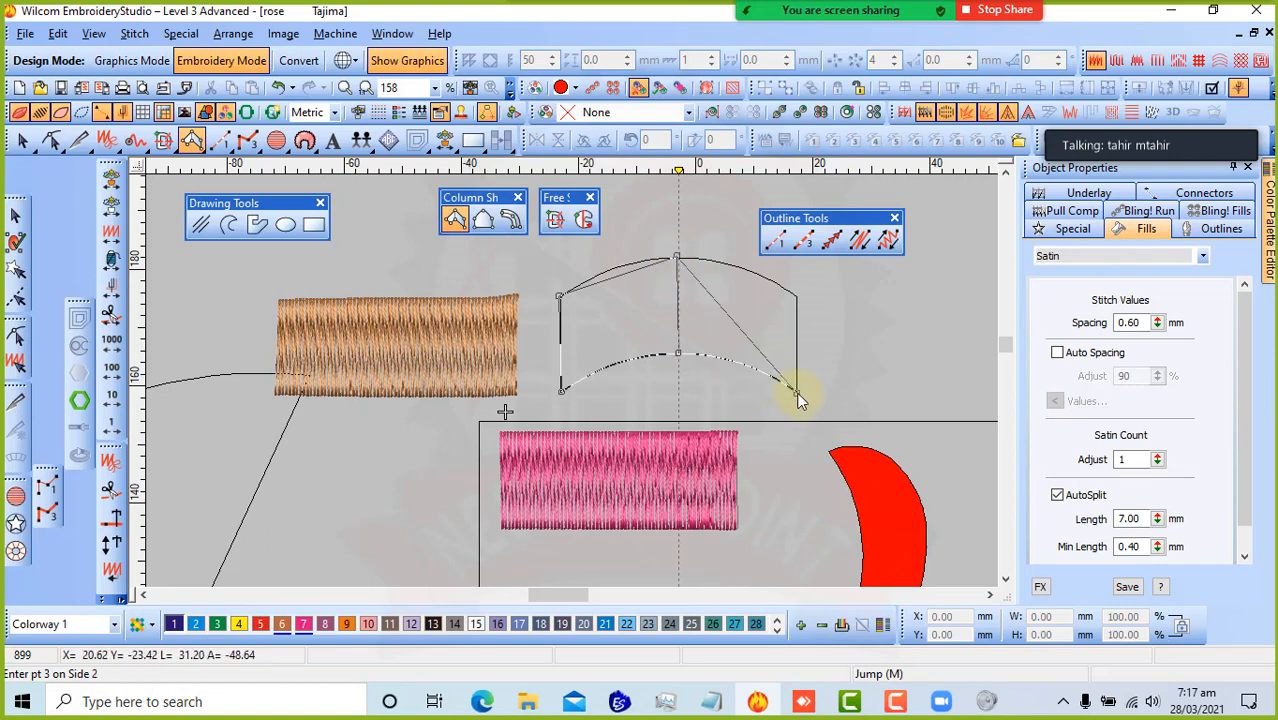
pyautogui.click(797, 296)
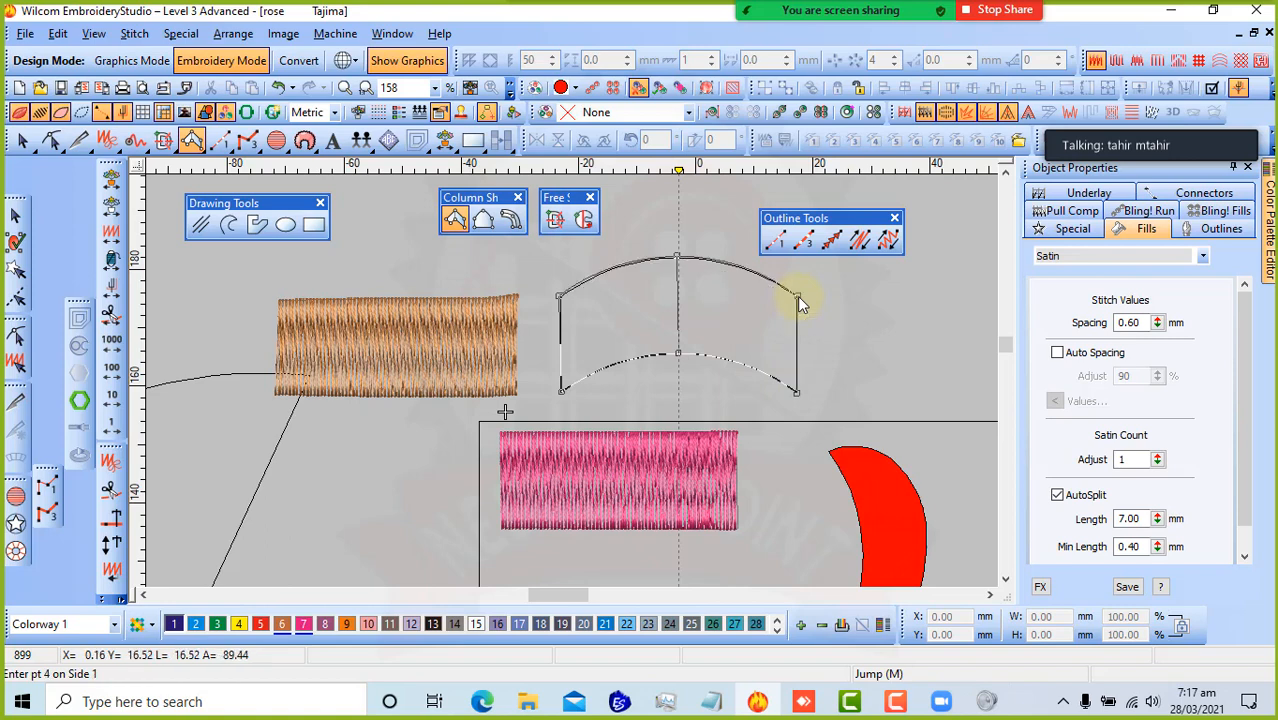
pyautogui.press('Return')
pyautogui.press('Escape')
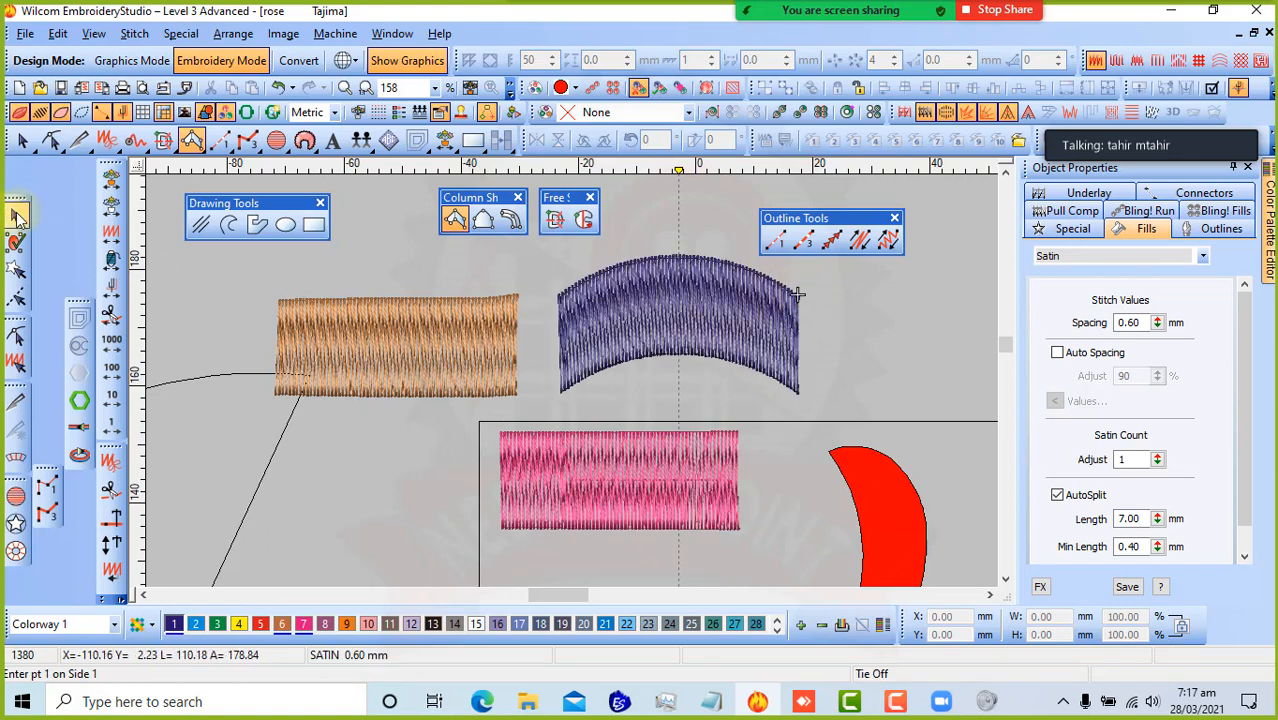
# - Move the arched Input A column off its outline to just below the orange column
pyautogui.click(627, 302)
pyautogui.moveTo(660, 328); pyautogui.dragTo(359, 469)
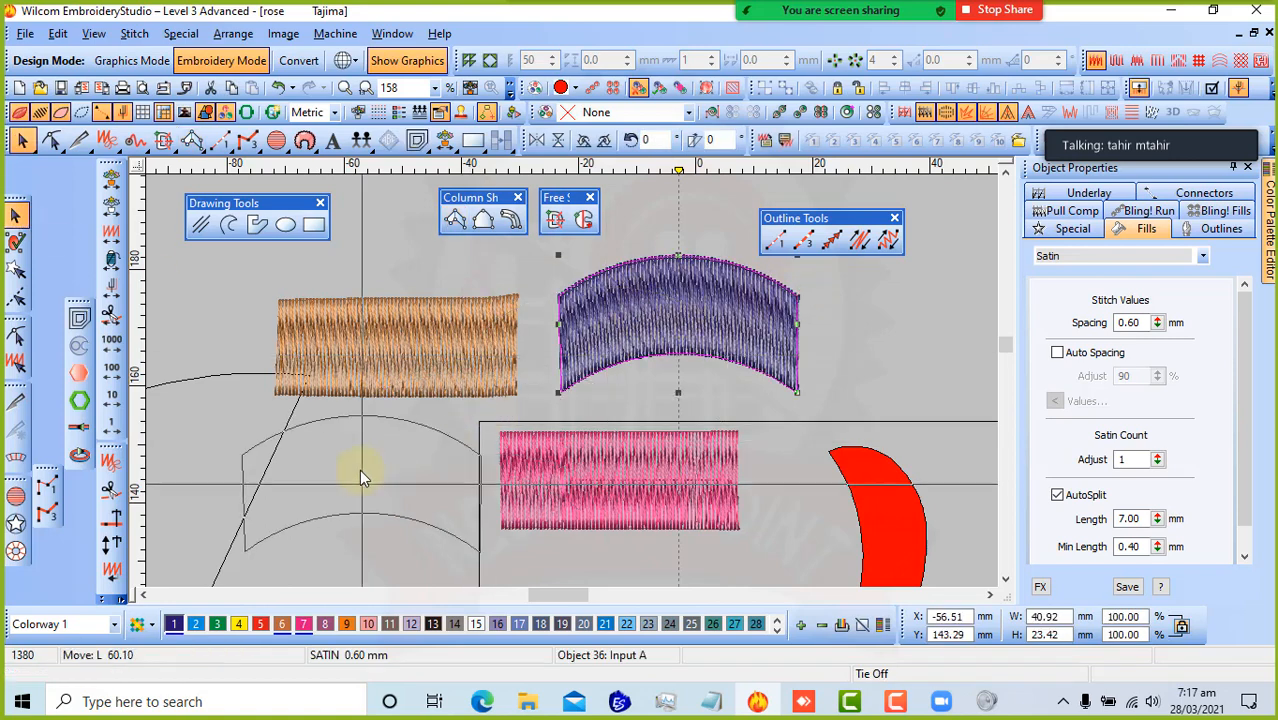
pyautogui.click(670, 388)
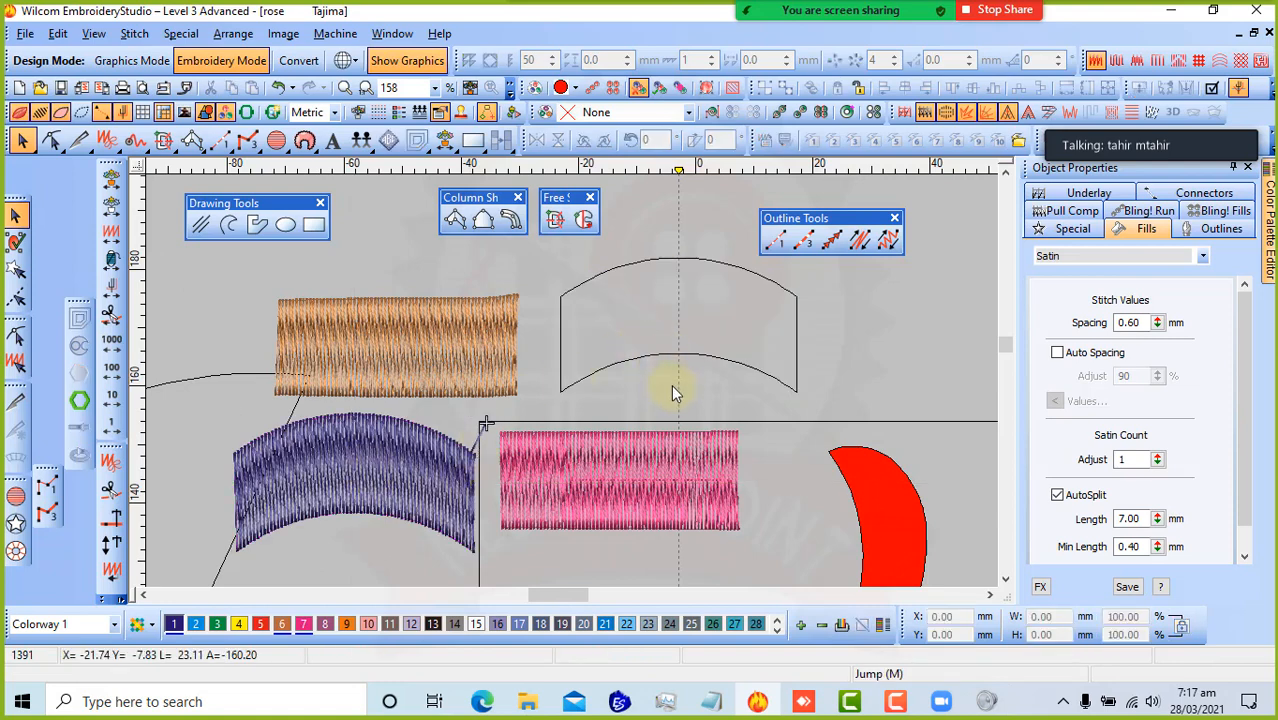
# - Digitize the empty arch with Input B, placing three points along the upper curve and three along the lower curve
pyautogui.click(483, 219)
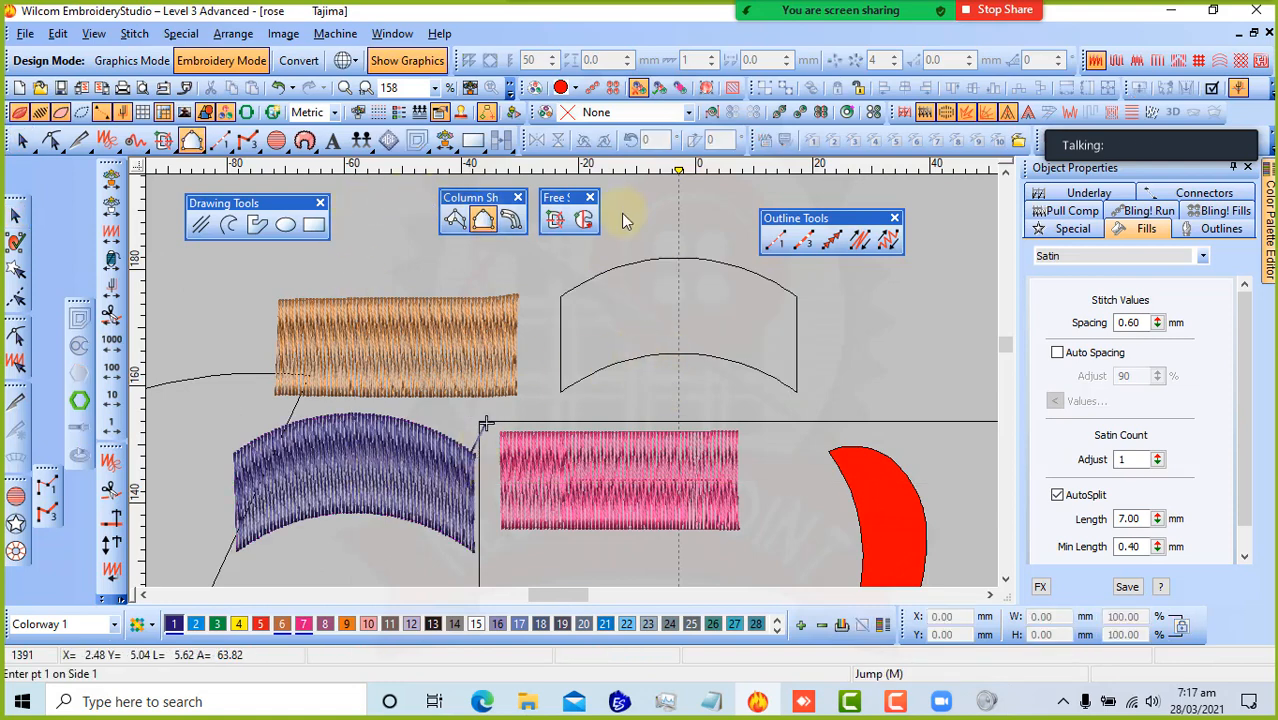
pyautogui.click(561, 296)
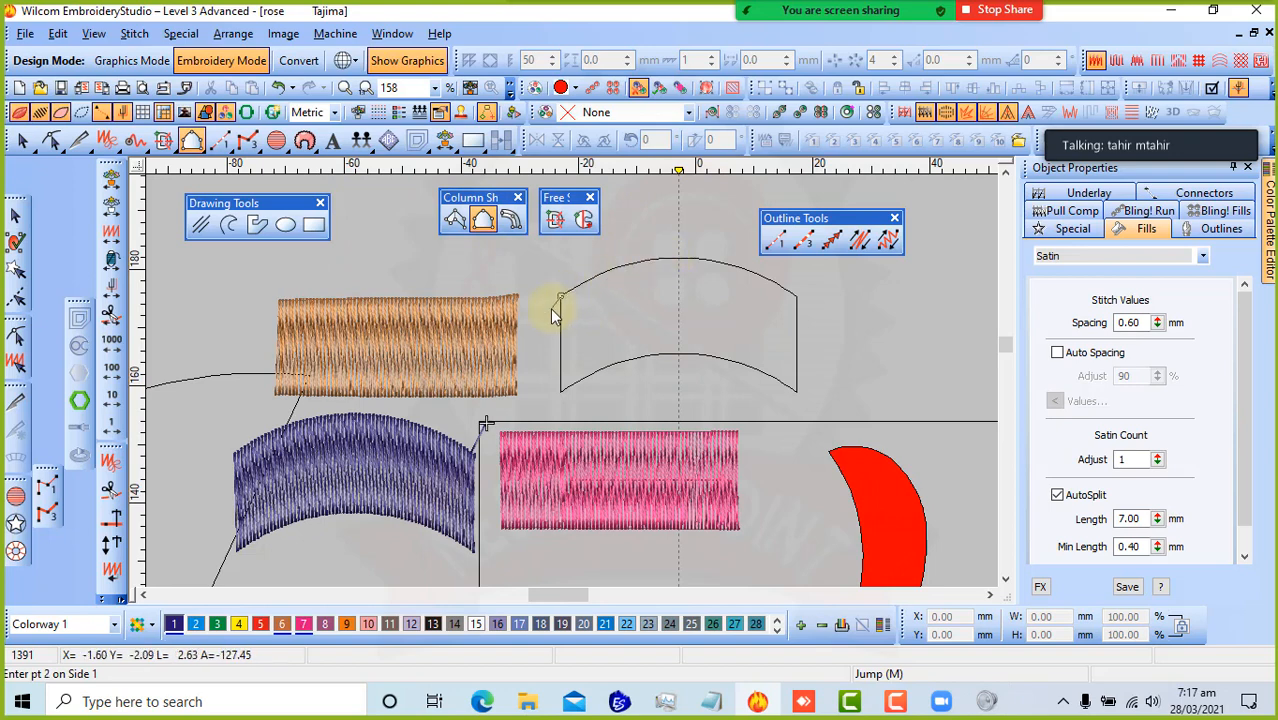
pyautogui.click(681, 261)
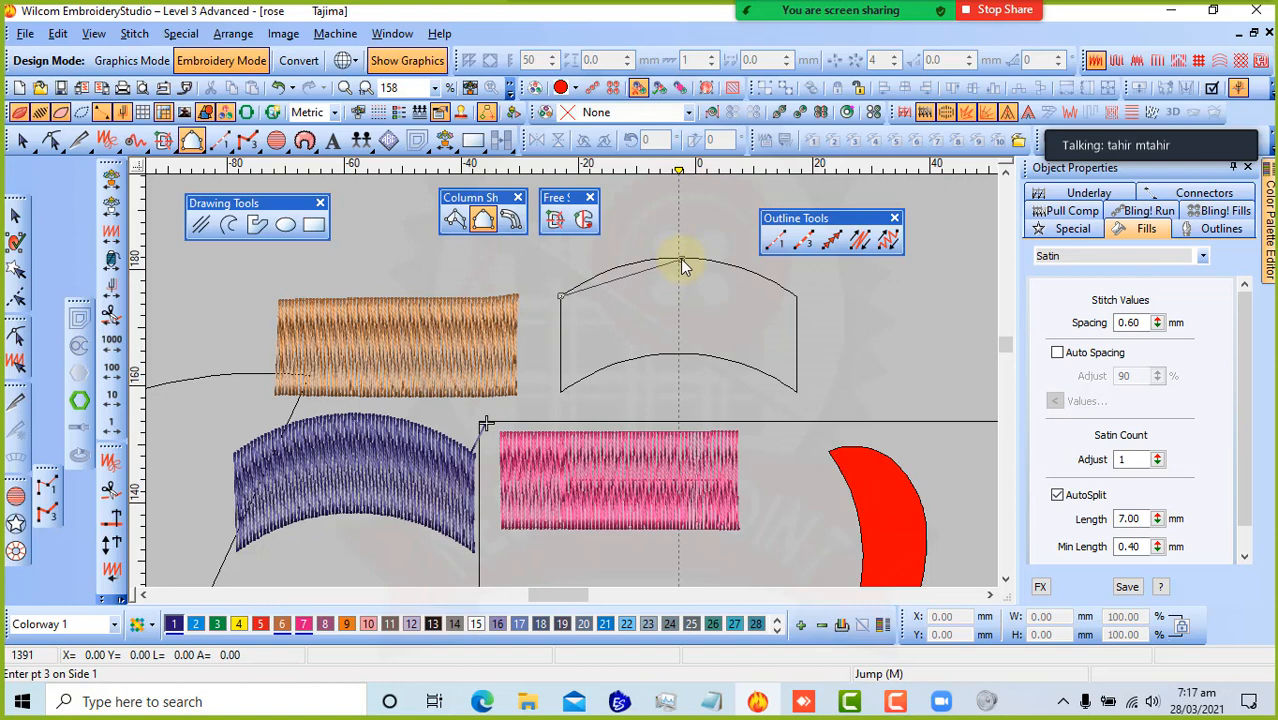
pyautogui.click(796, 296)
pyautogui.press('Return')
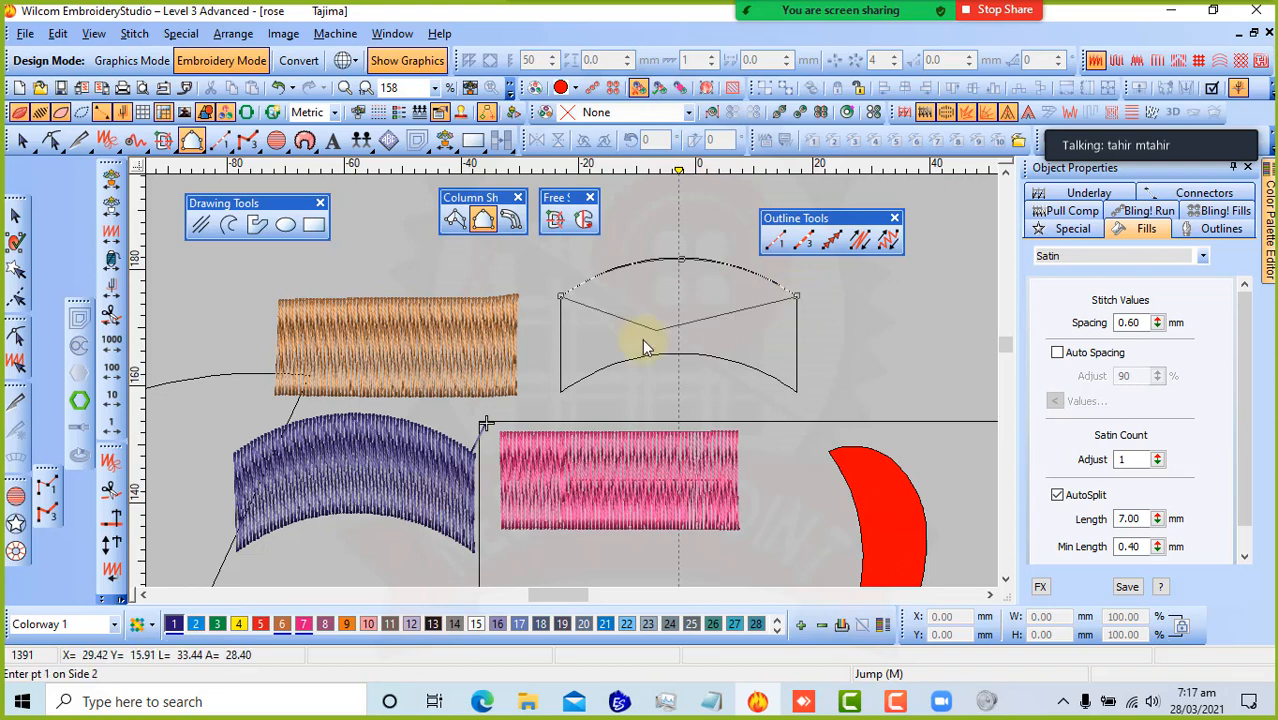
pyautogui.click(561, 392)
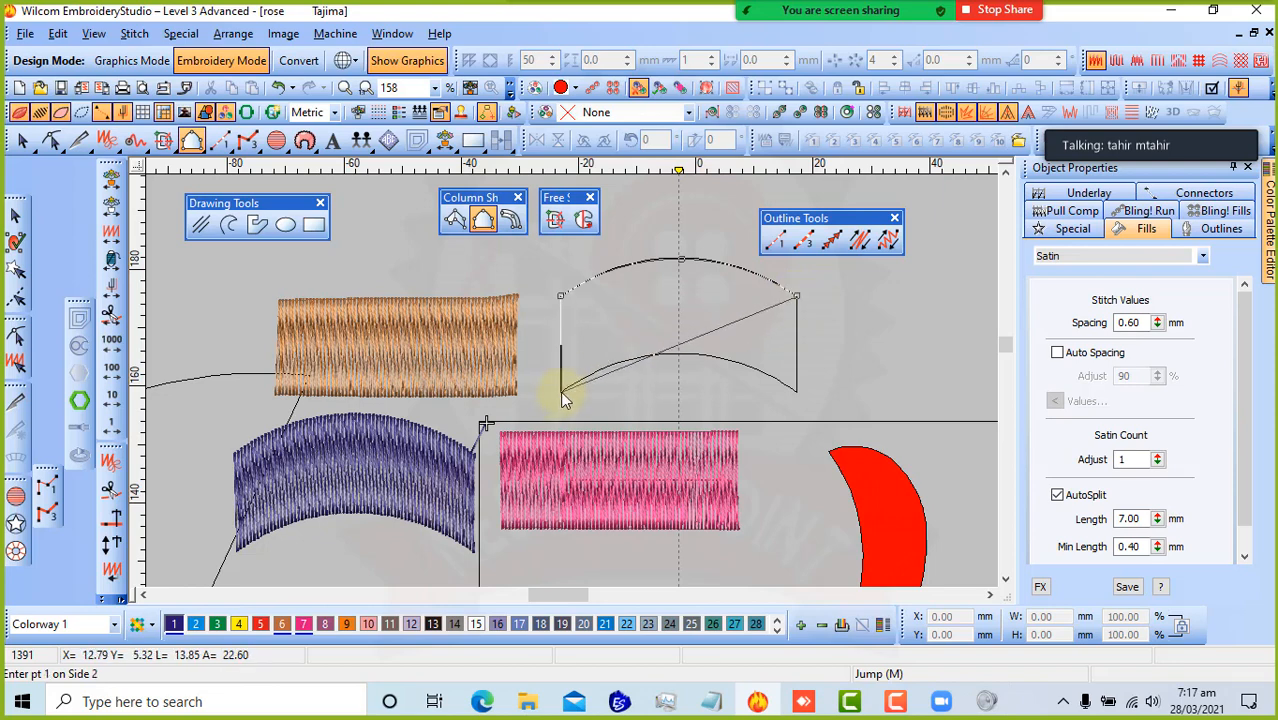
pyautogui.click(680, 356)
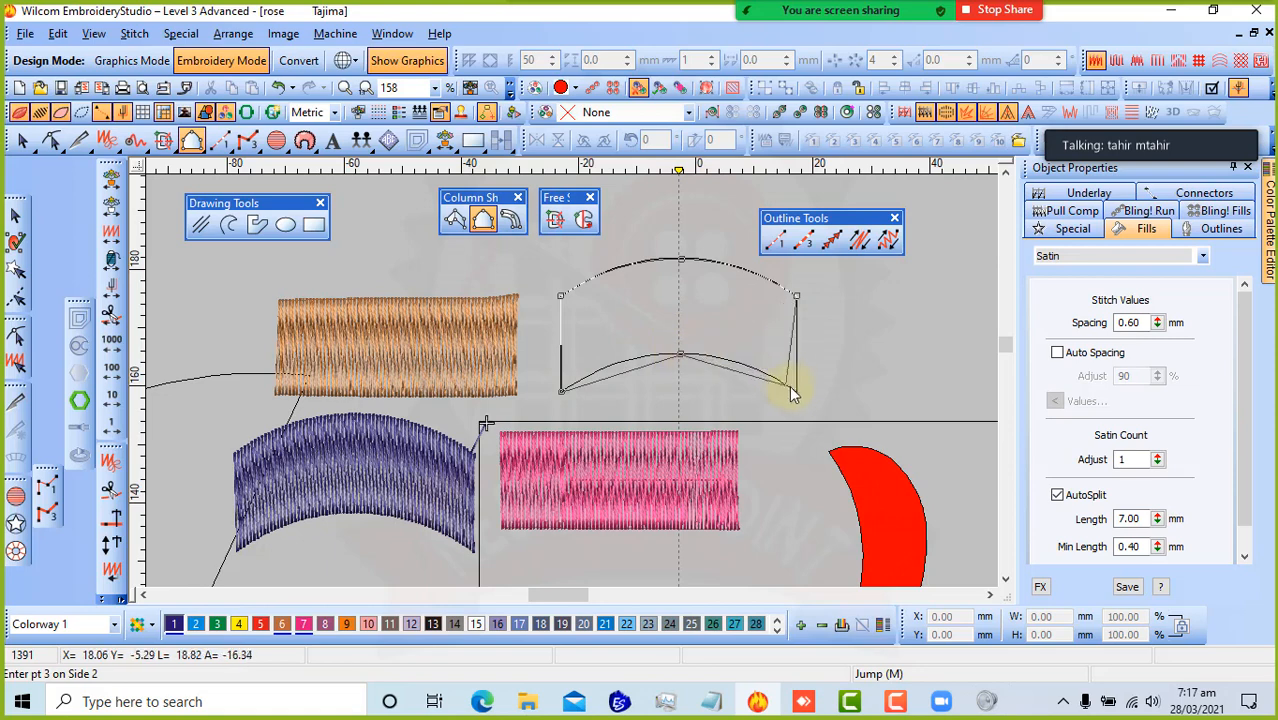
pyautogui.click(797, 390)
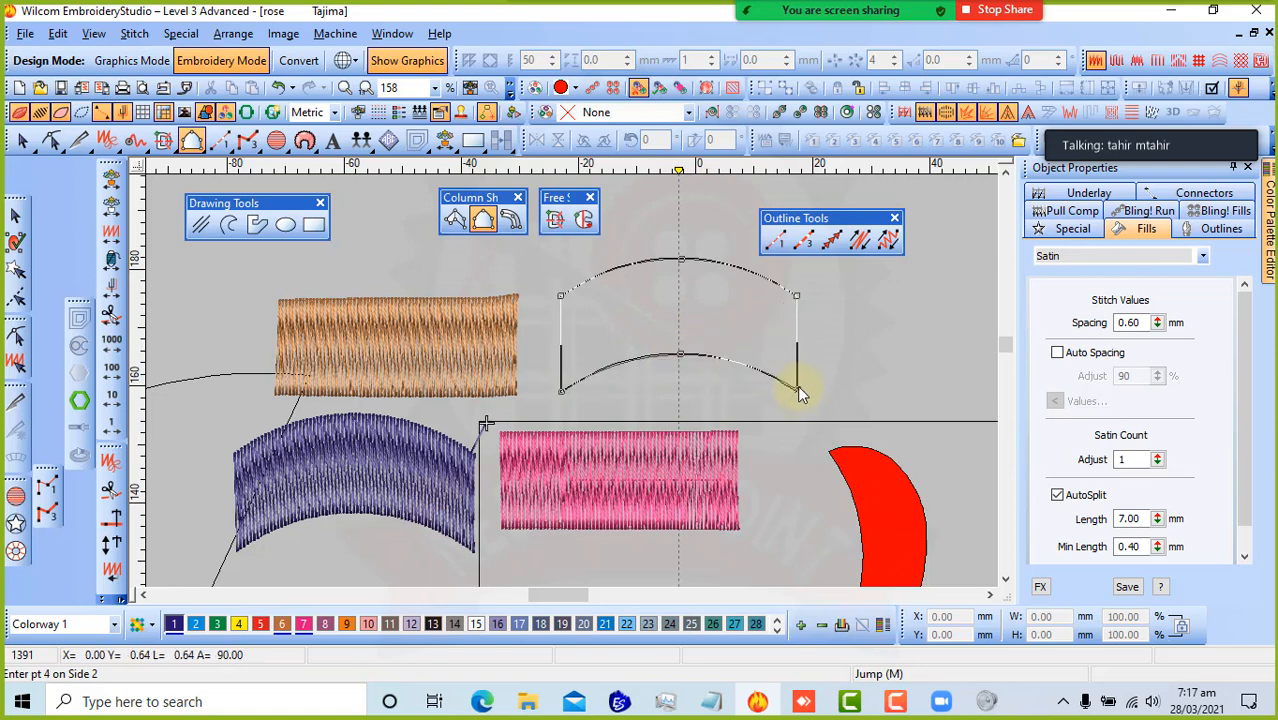
pyautogui.press('Return')
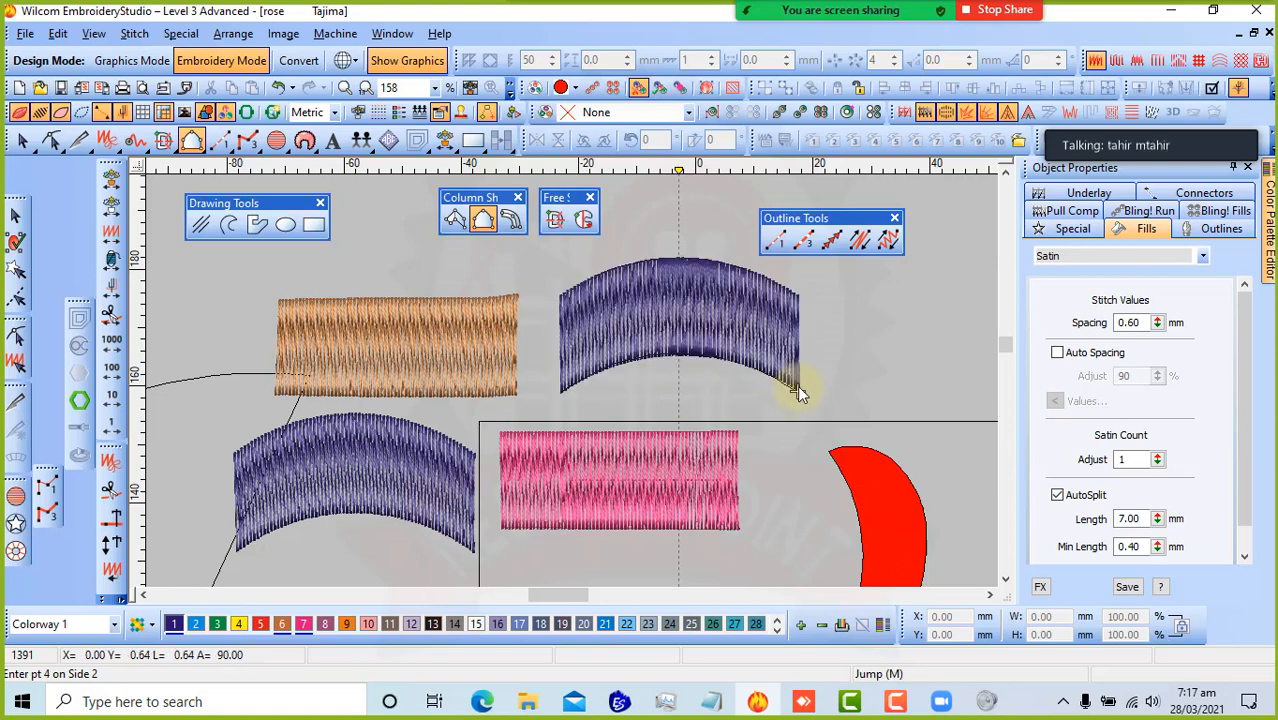
# - Move the arched Input B column off its outline and place it directly below the arched Input A column
pyautogui.click(15, 215)
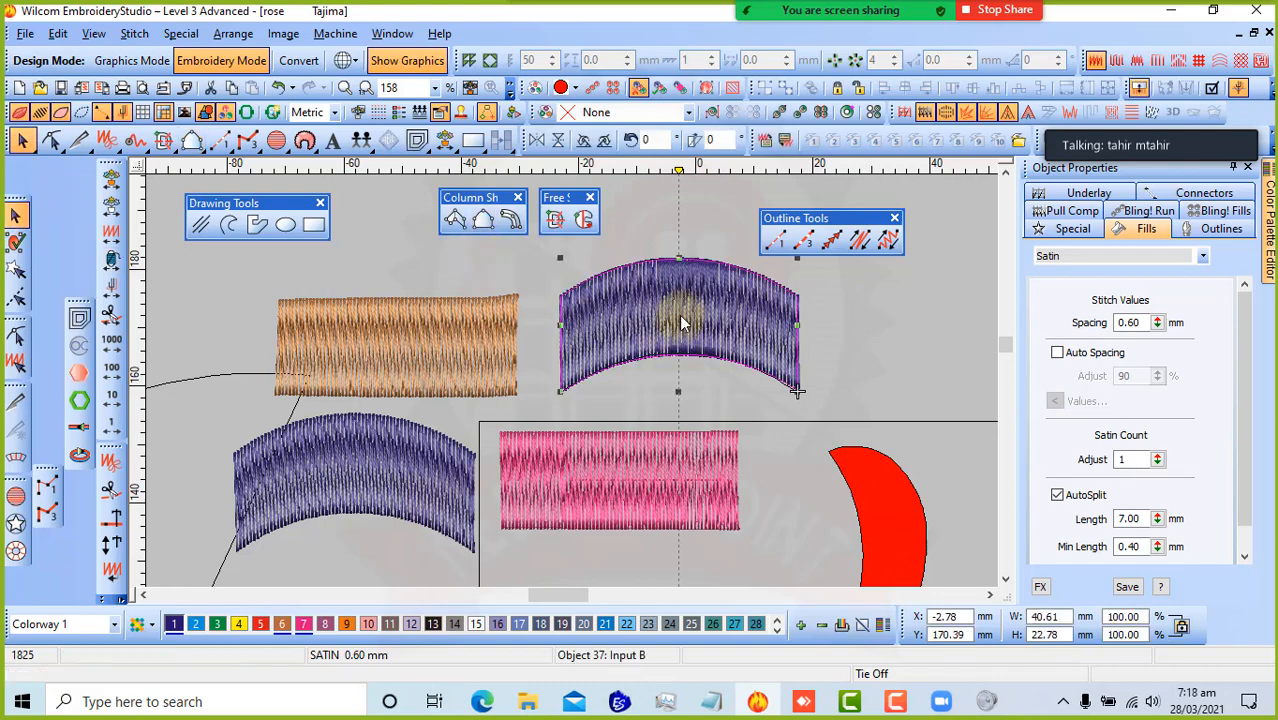
pyautogui.moveTo(680, 322)
pyautogui.mouseDown()
pyautogui.moveTo(479, 328)
pyautogui.moveTo(673, 328)
pyautogui.mouseUp()
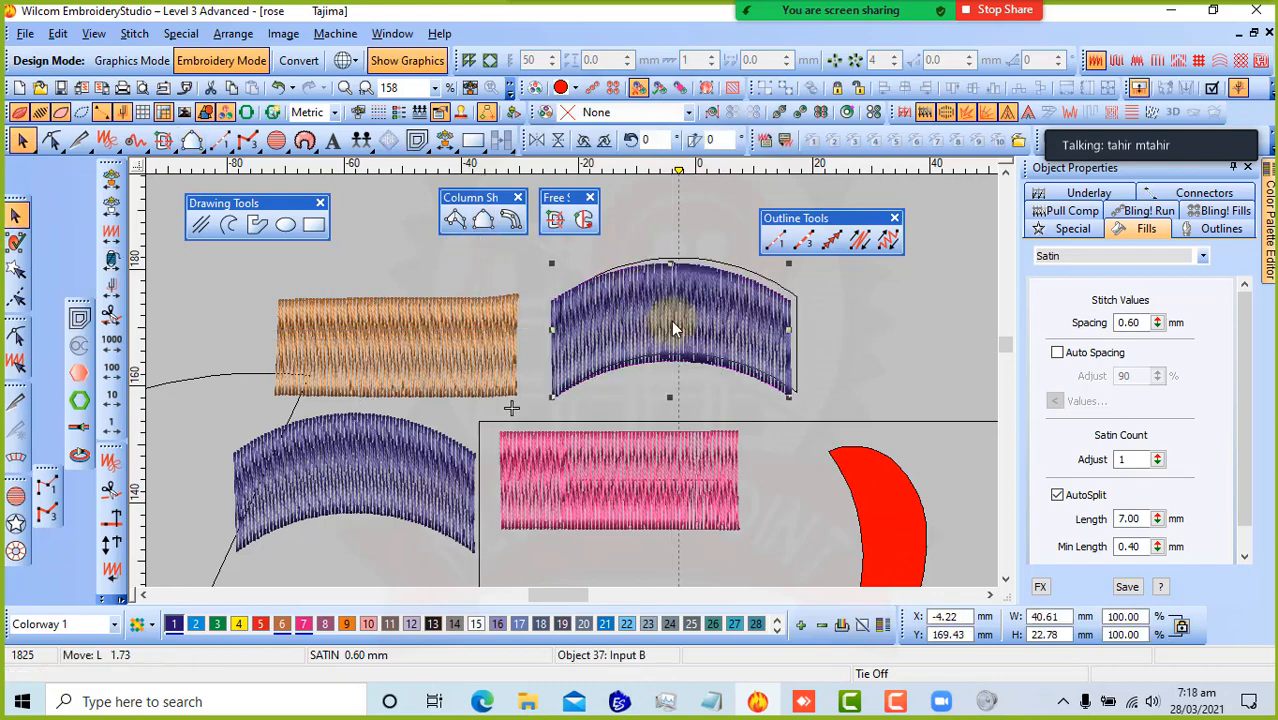
pyautogui.click(643, 505)
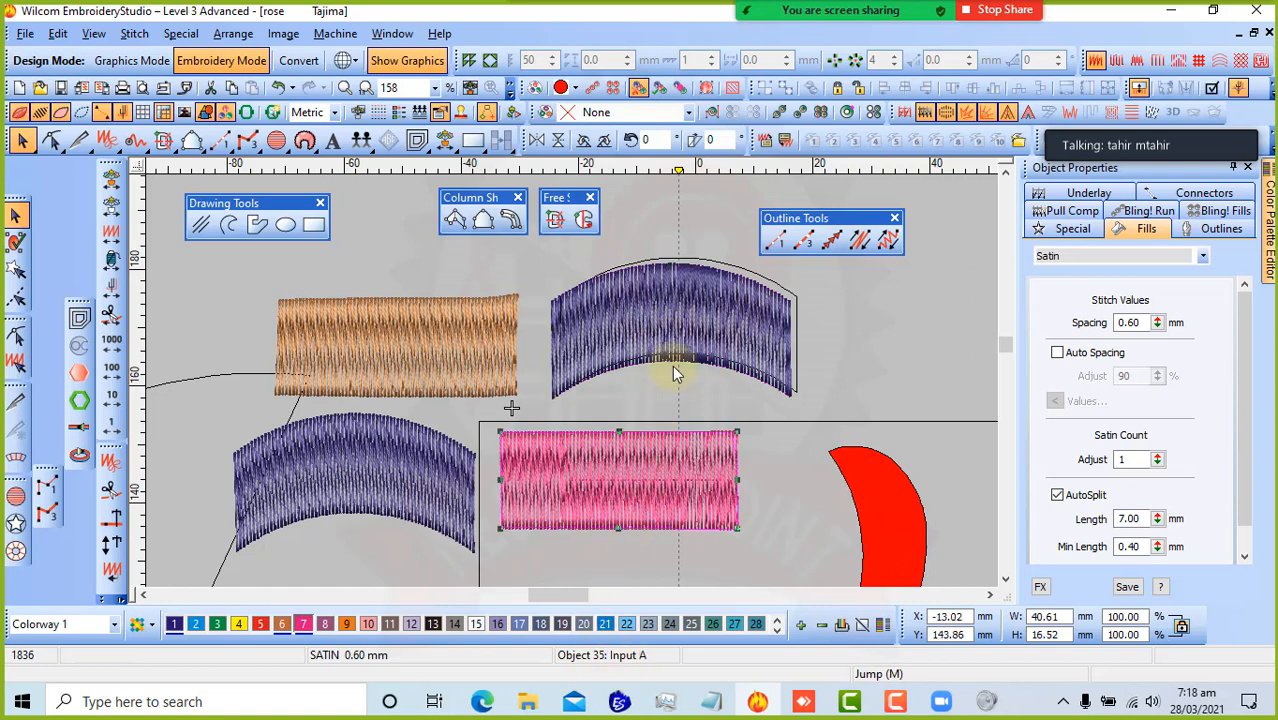
pyautogui.click(683, 336)
pyautogui.moveTo(682, 316); pyautogui.dragTo(415, 297)
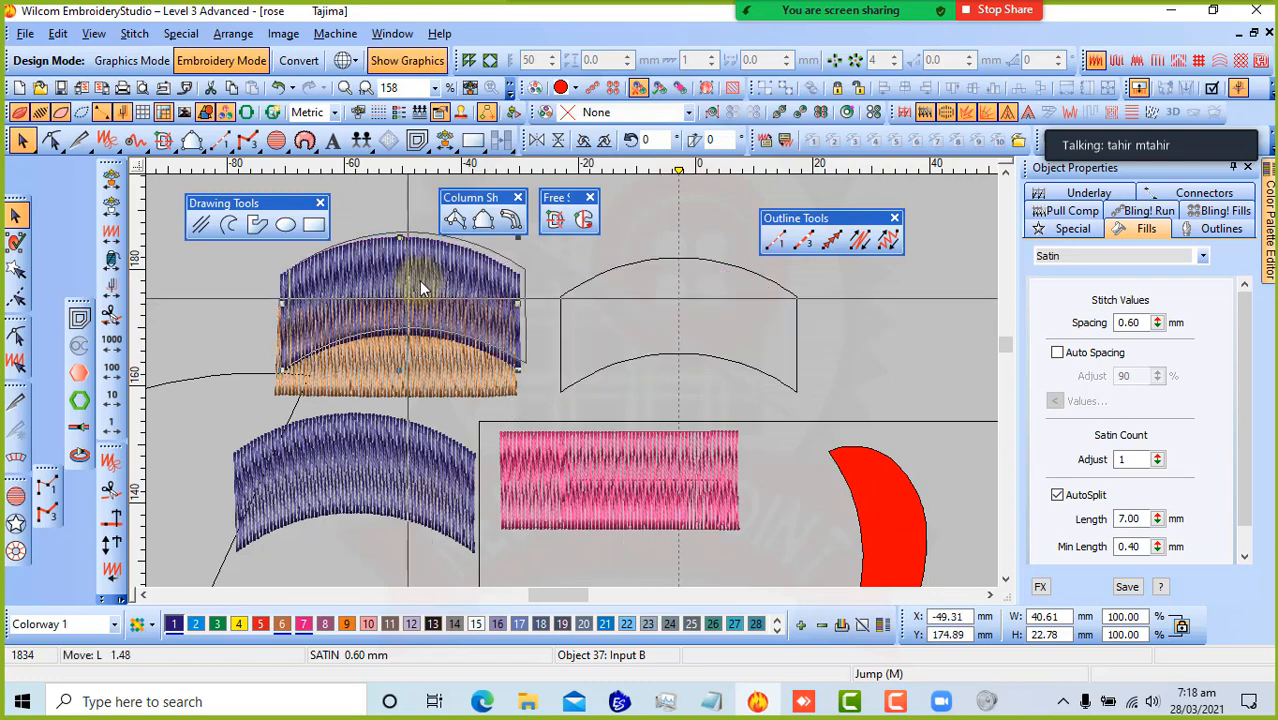
pyautogui.press('Right')
pyautogui.press('Up')
pyautogui.moveTo(419, 279); pyautogui.dragTo(463, 486)
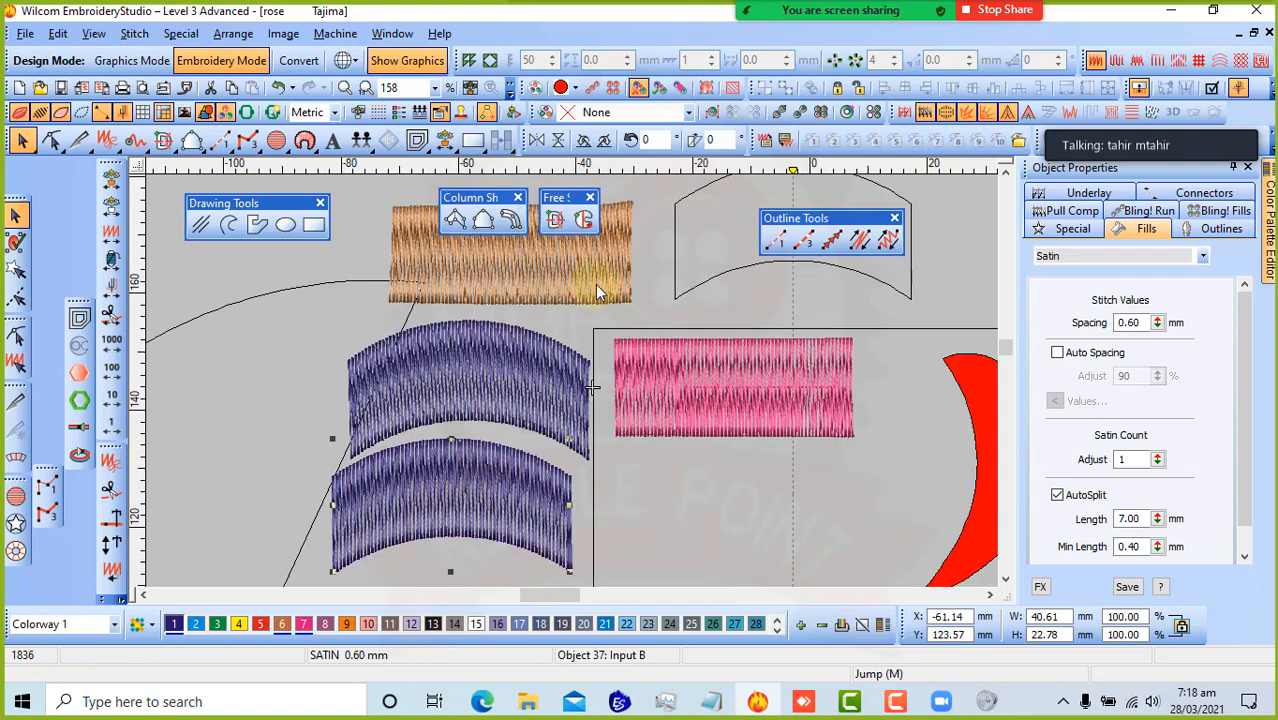
# - Digitize a straight Input C column about 45 mm long and 3 mm wide below the arch outline, and shift it slightly left
pyautogui.scroll(-2, 595, 284)
pyautogui.scroll(2, 604, 394)
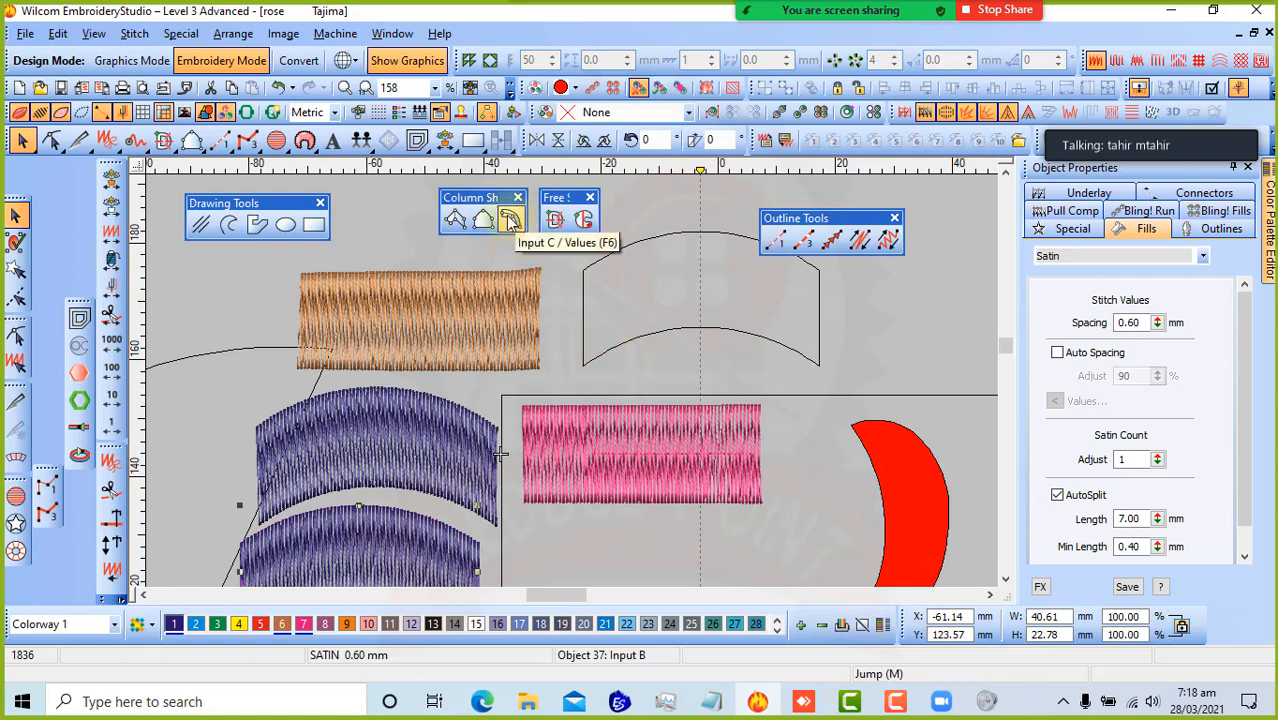
pyautogui.click(508, 221)
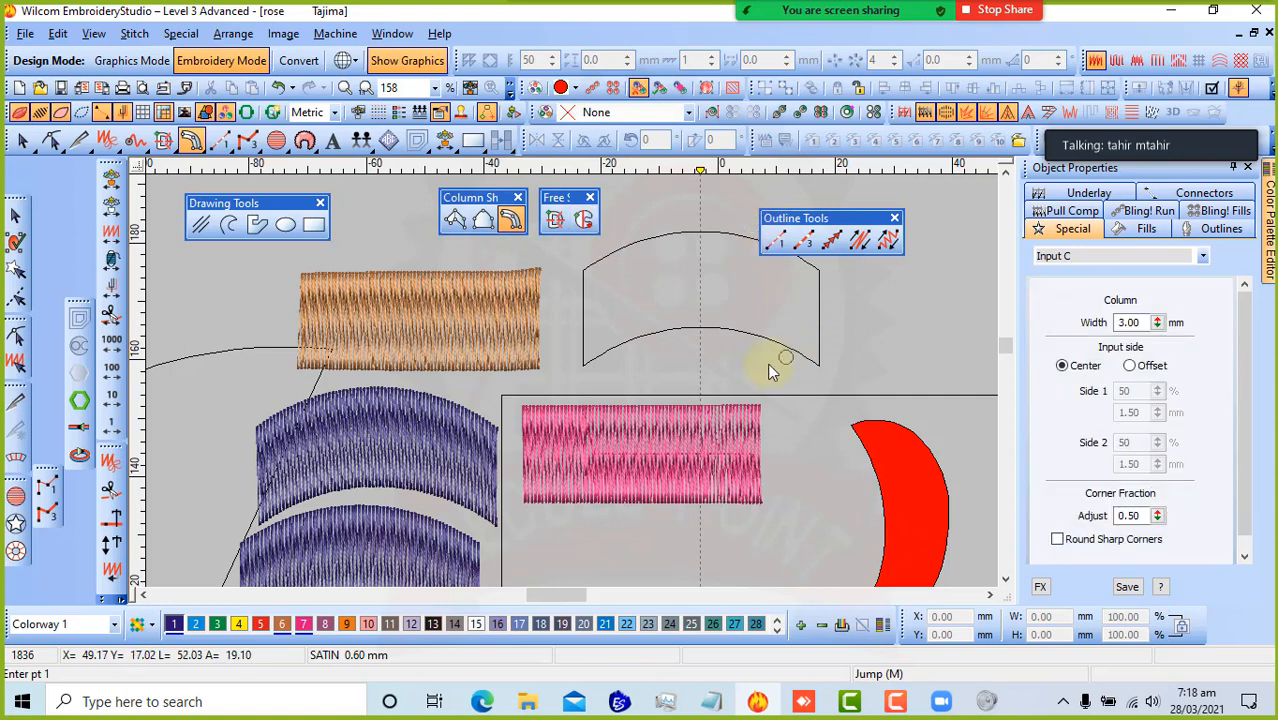
pyautogui.click(578, 375)
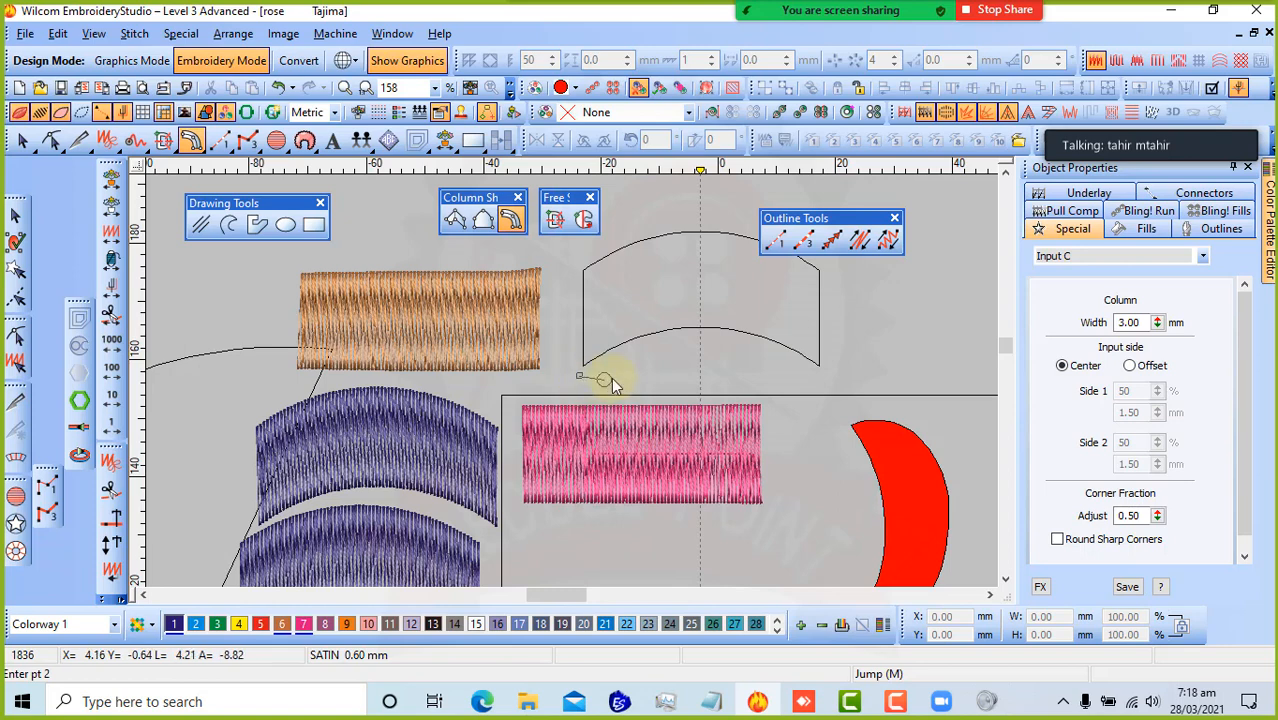
pyautogui.click(844, 375)
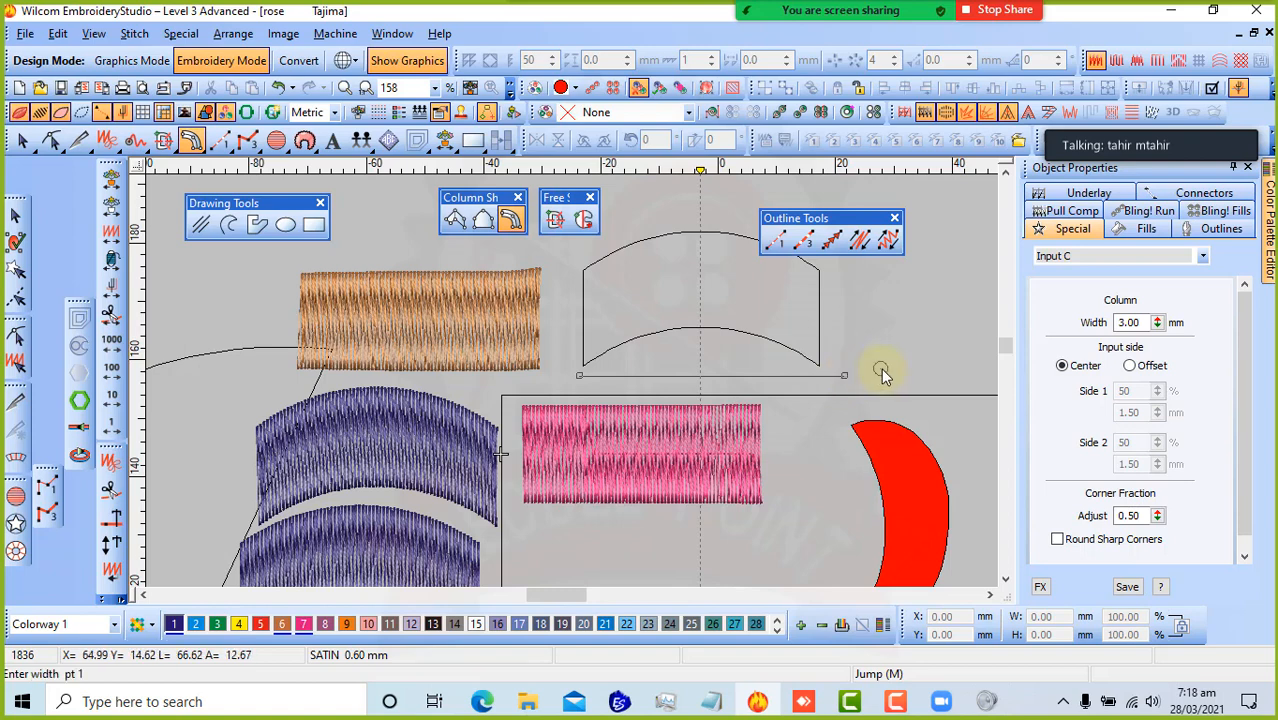
pyautogui.press('Return')
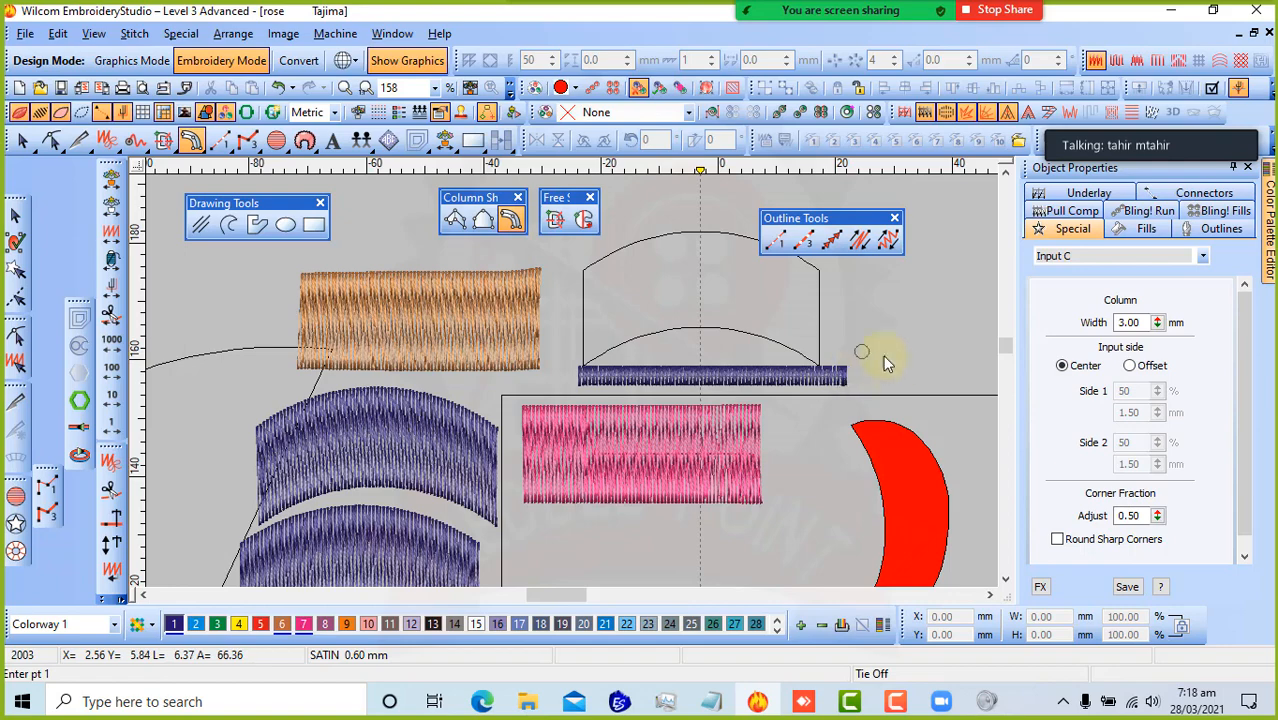
pyautogui.click(15, 214)
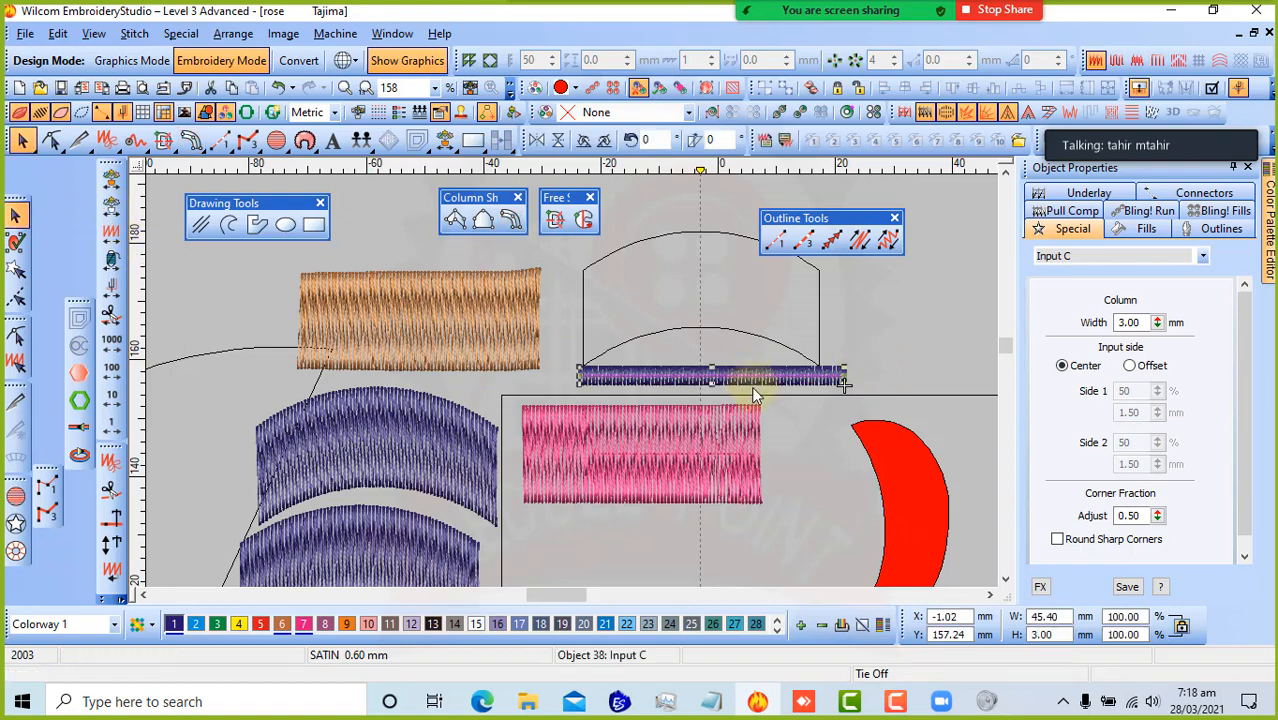
pyautogui.moveTo(755, 387); pyautogui.dragTo(710, 390)
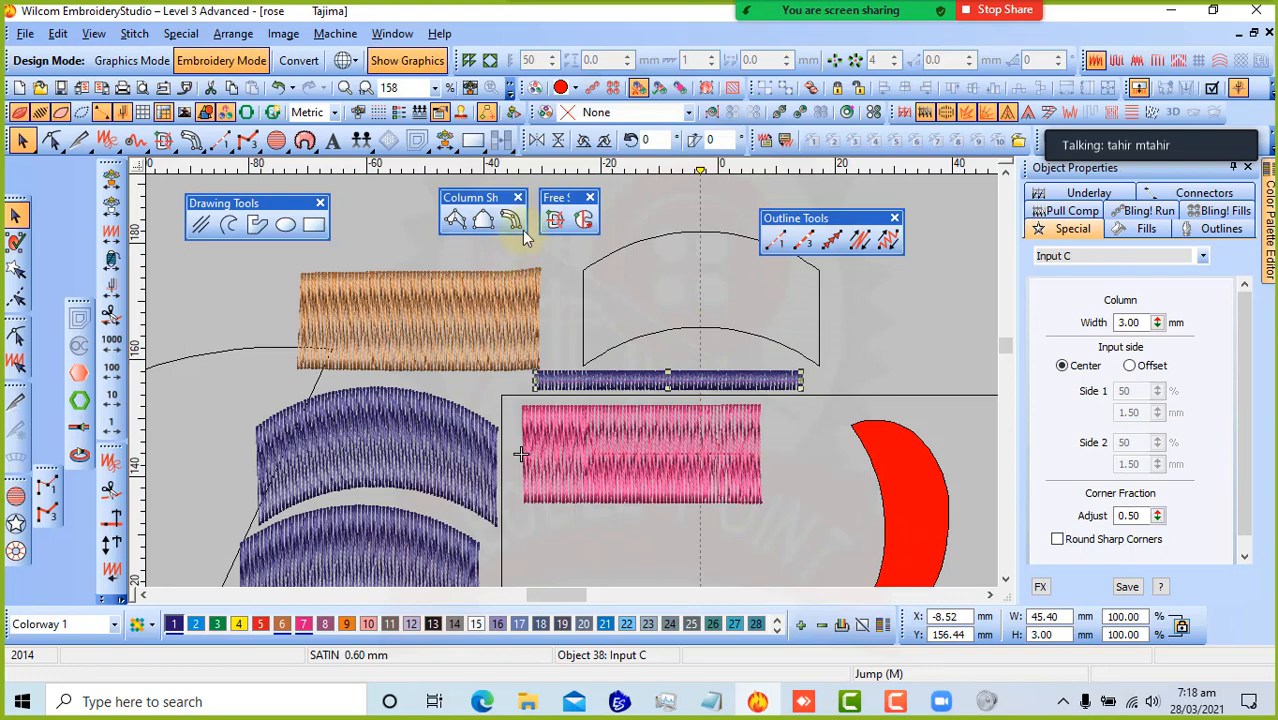
# - Digitize a curved 3 mm wide Input C column along the arch's lower curve, using points at its start, middle and end
pyautogui.press('b')
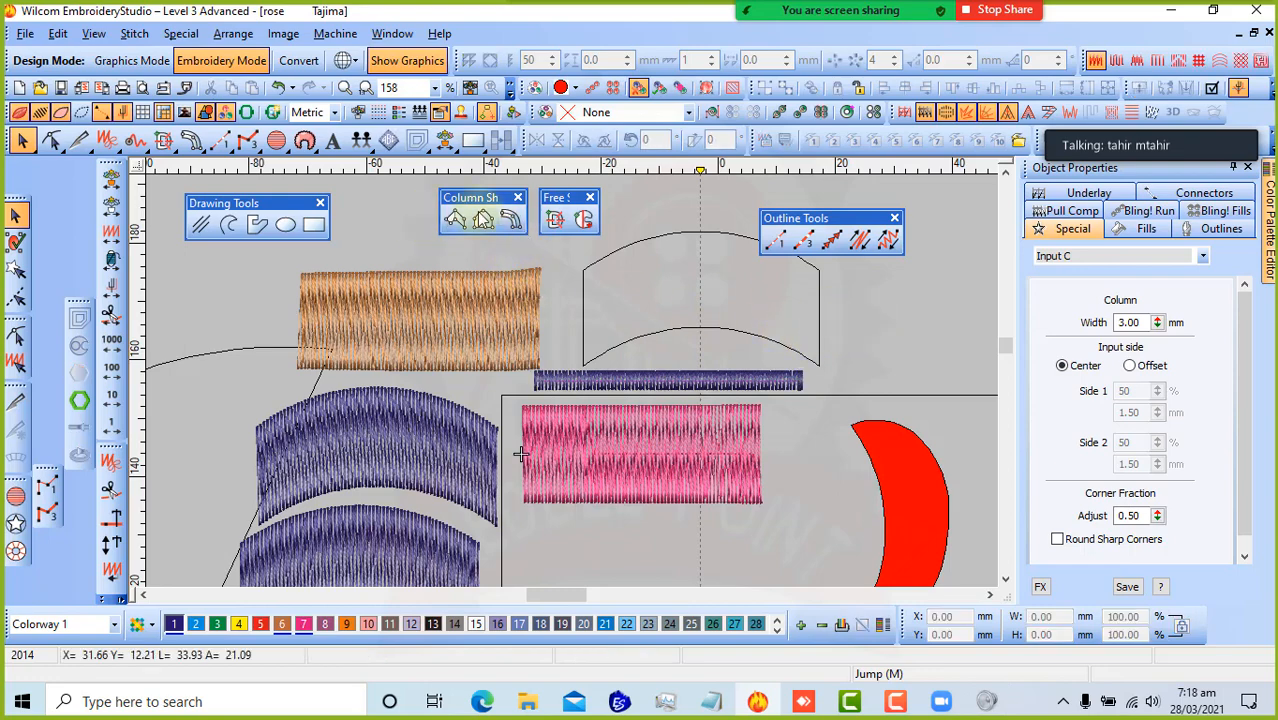
pyautogui.click(511, 220)
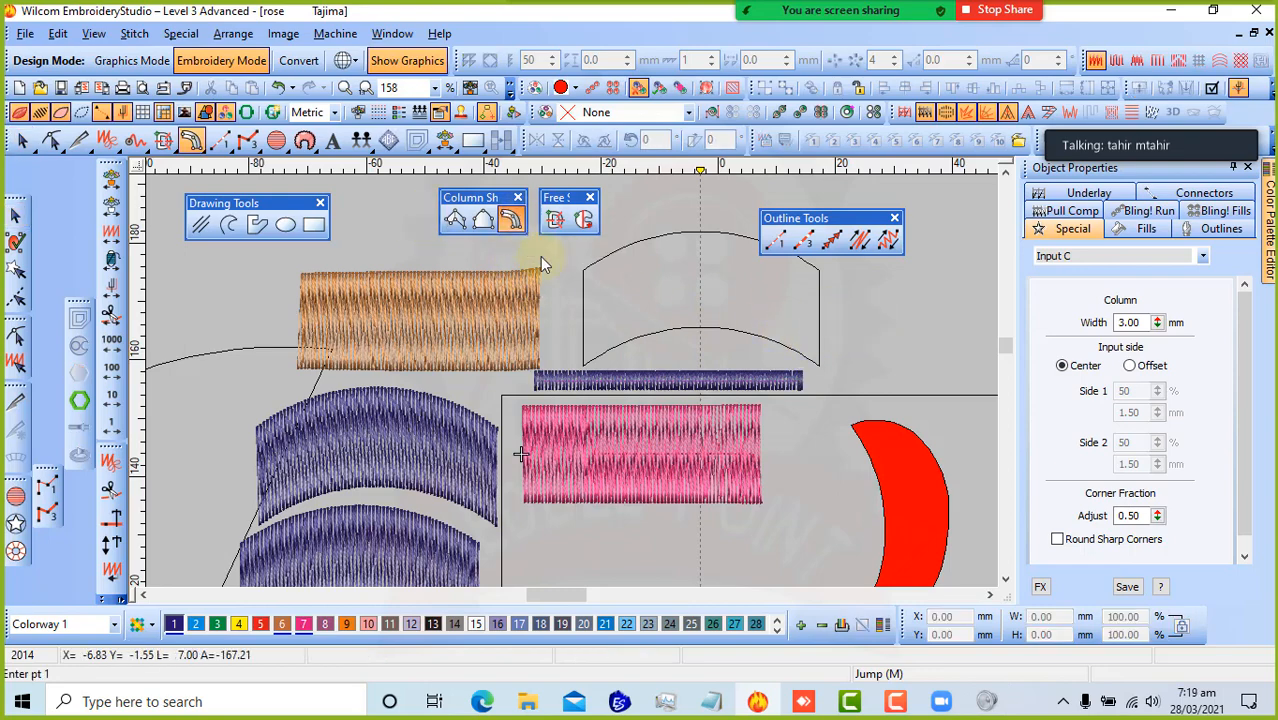
pyautogui.click(583, 366)
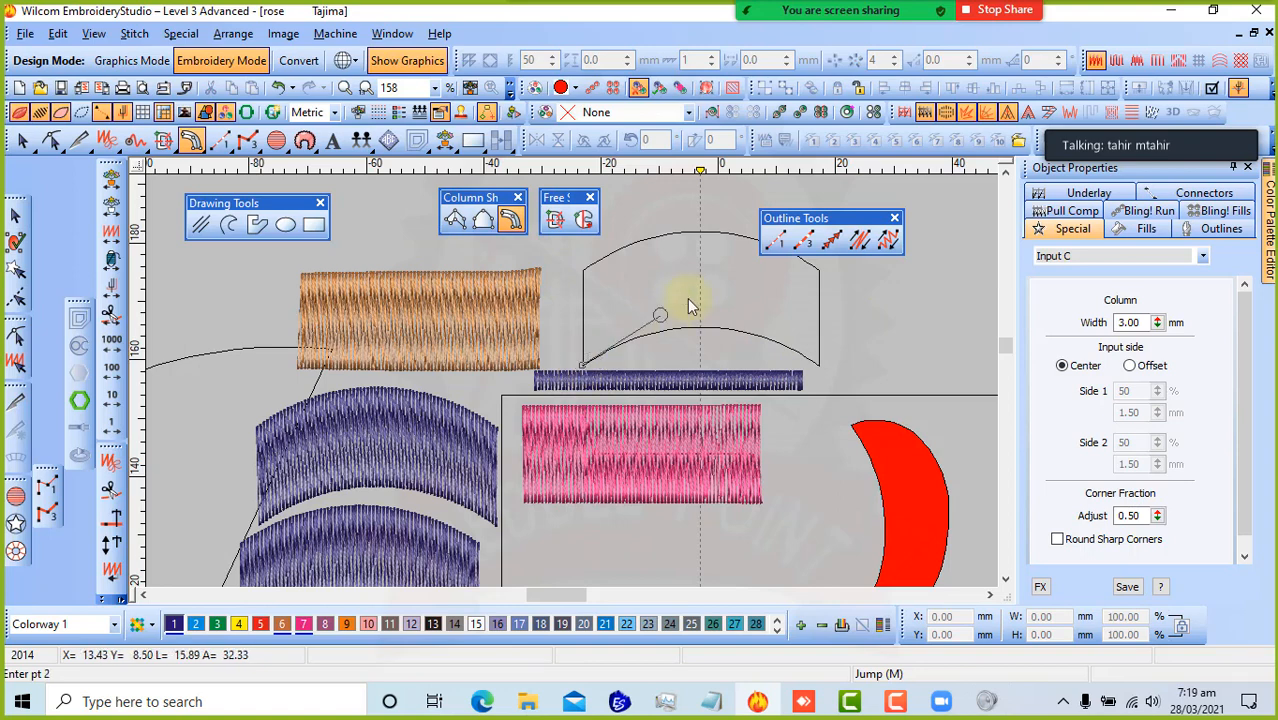
pyautogui.click(703, 329)
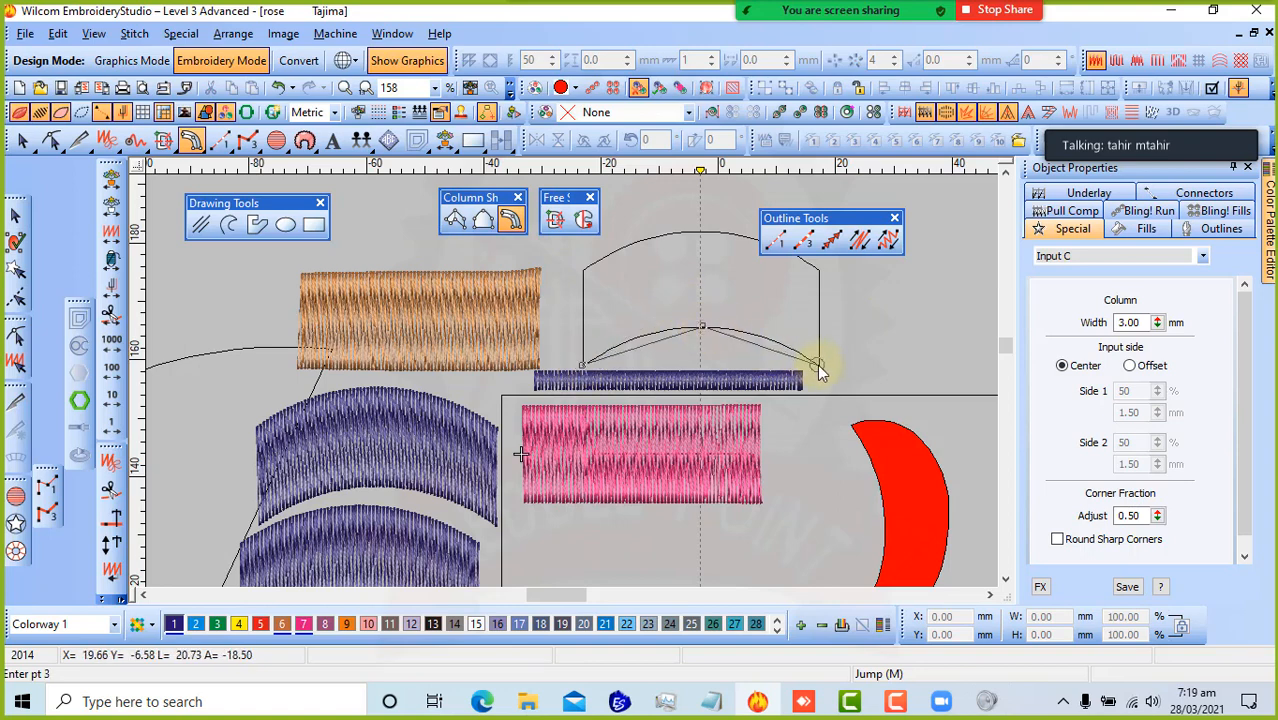
pyautogui.click(817, 364)
pyautogui.press('Return')
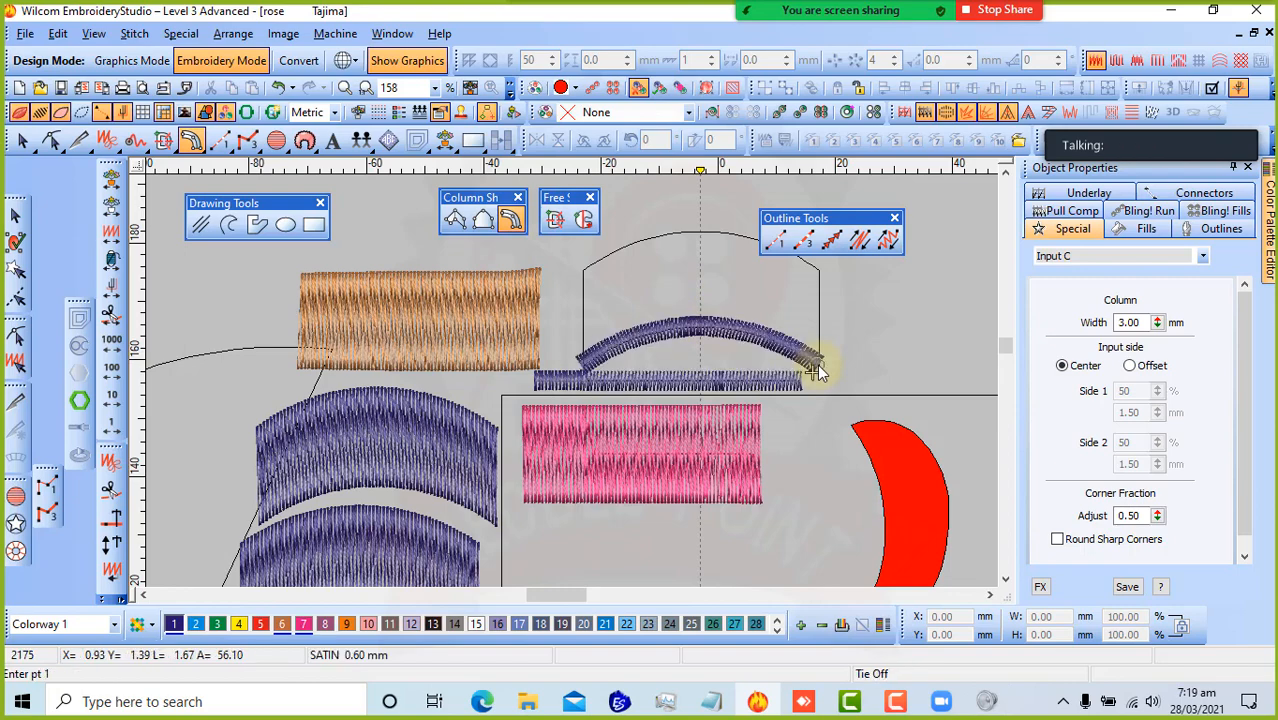
pyautogui.press('Escape')
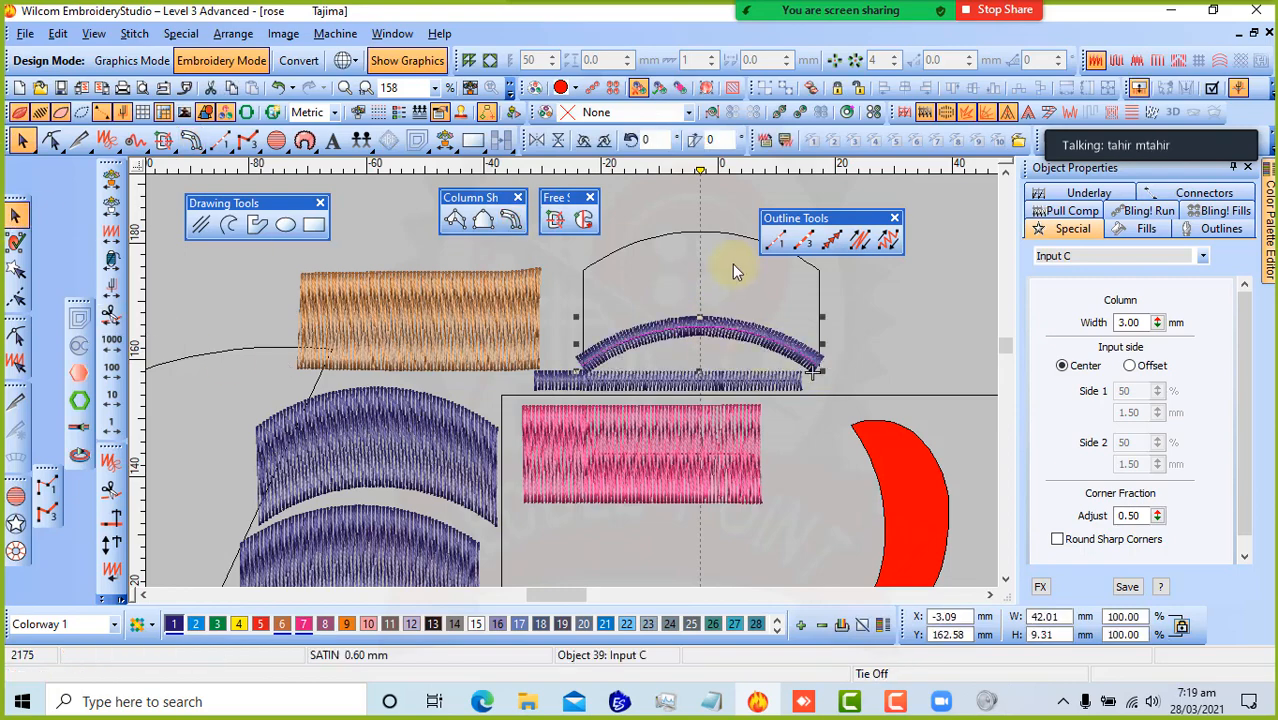
# - Shift the curved Input C column just above the straight one, and move the empty arch outline clear to the right of both
pyautogui.moveTo(731, 333); pyautogui.dragTo(694, 306)
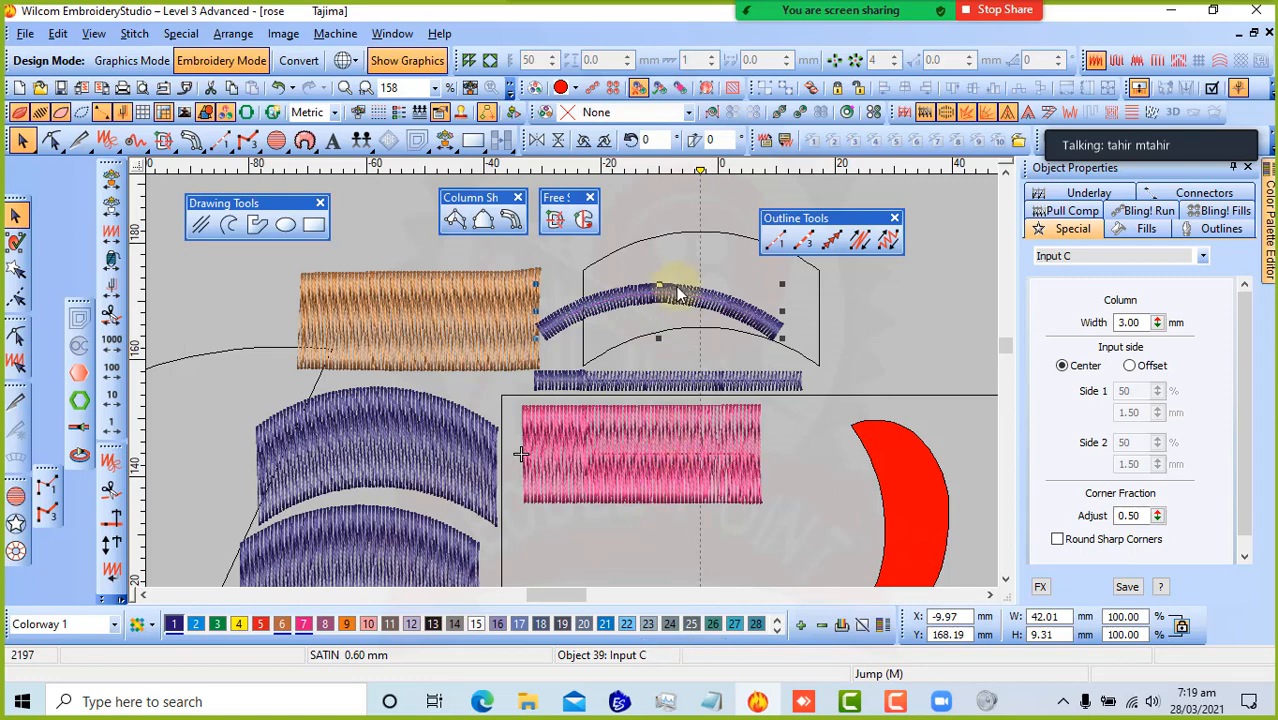
pyautogui.moveTo(675, 283); pyautogui.dragTo(680, 309)
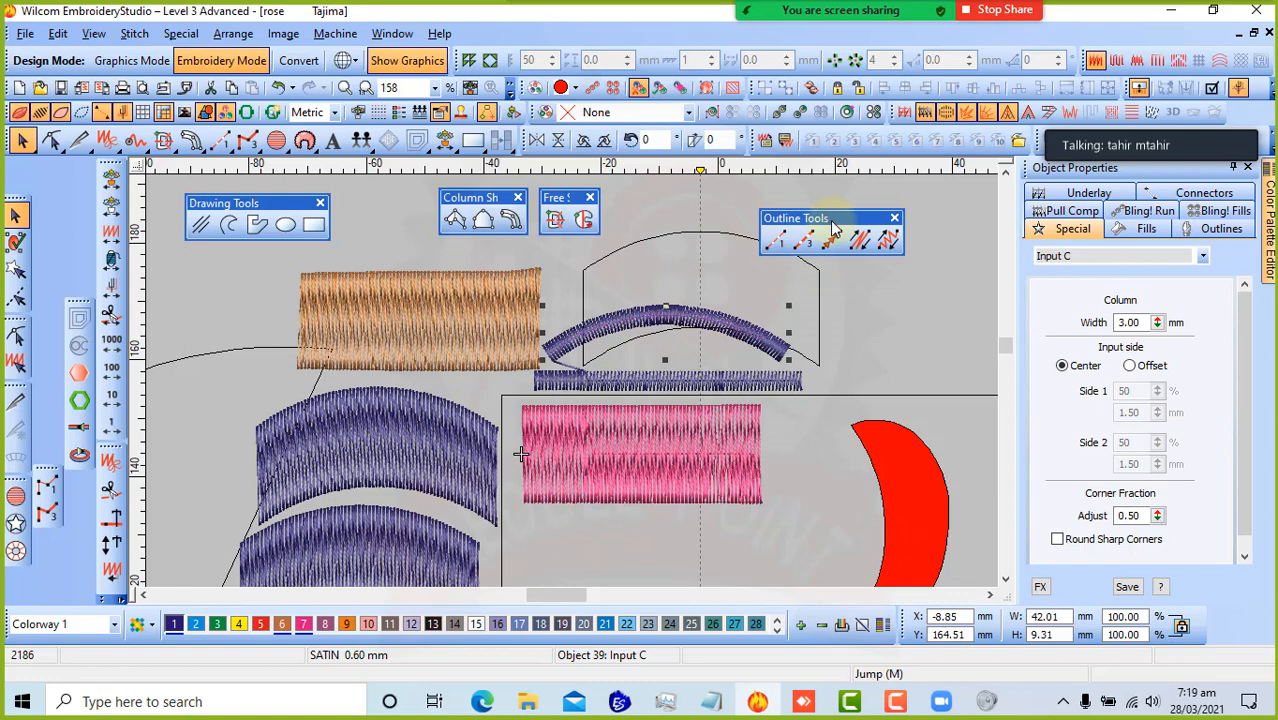
pyautogui.moveTo(830, 221); pyautogui.dragTo(885, 192)
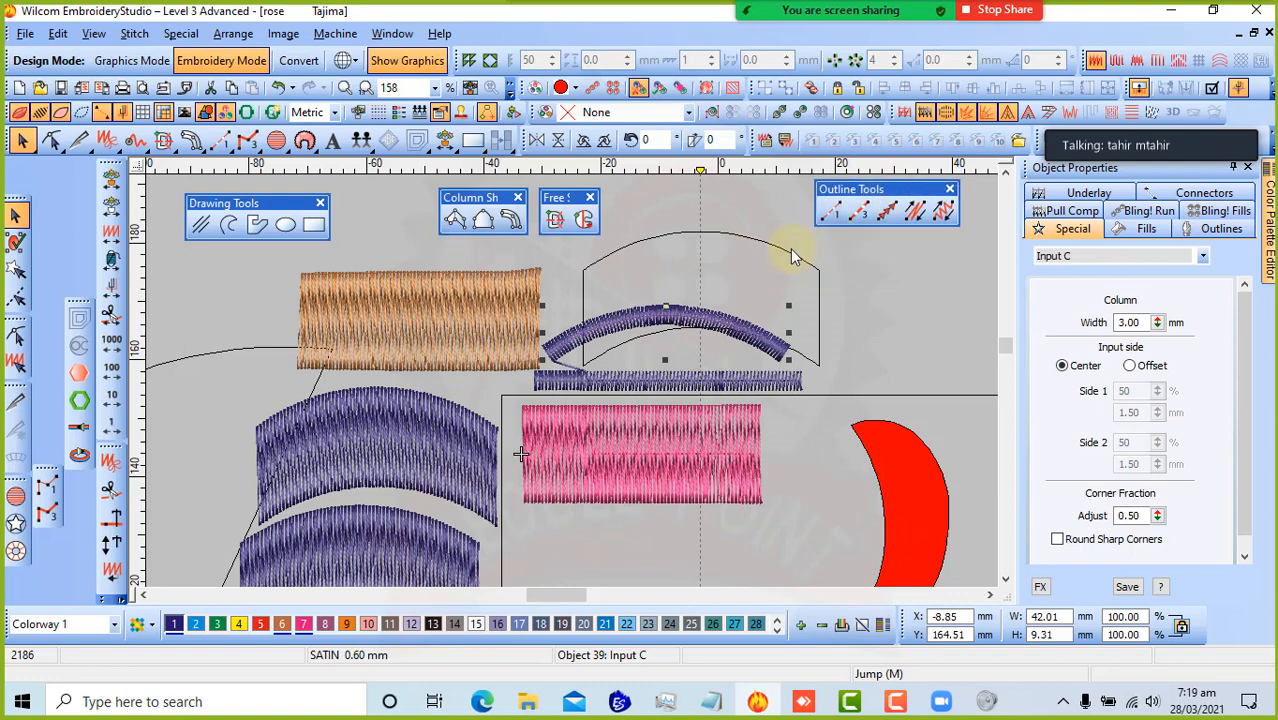
pyautogui.moveTo(790, 252); pyautogui.dragTo(838, 323)
# - Duplicate the empty arch outline and place the copy directly above the original
pyautogui.scroll(-2, 803, 332)
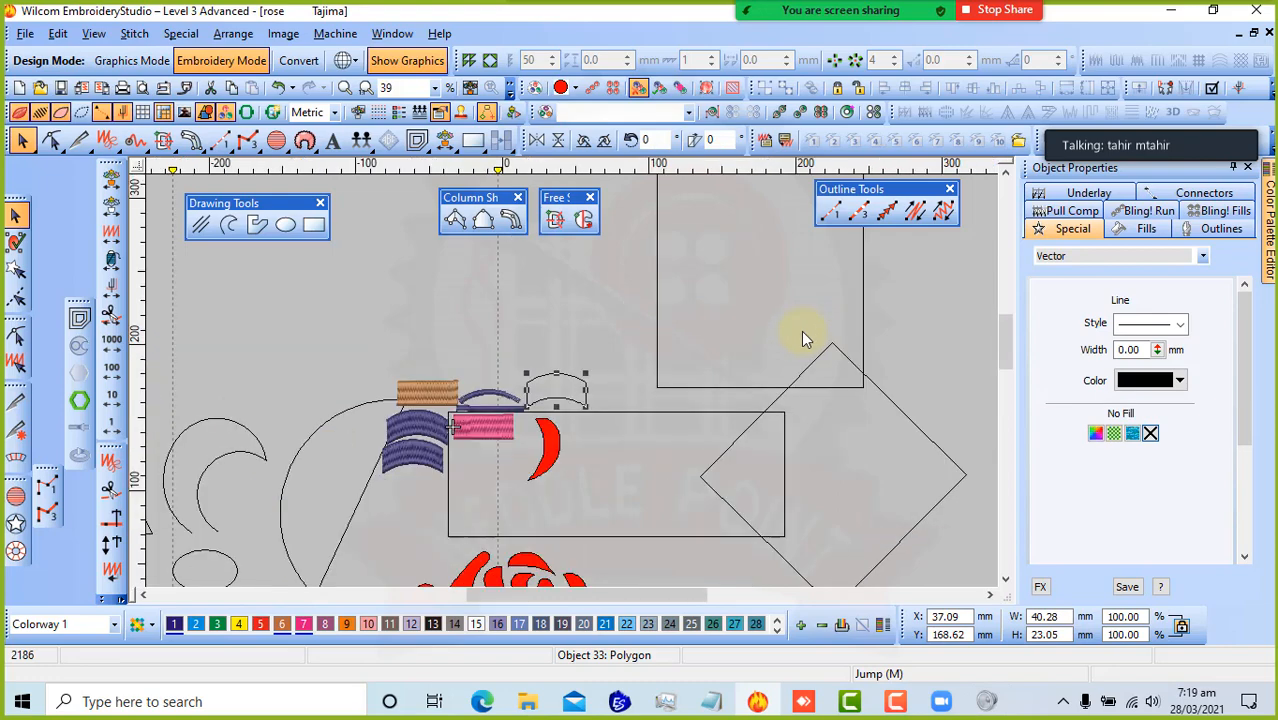
pyautogui.scroll(1, 803, 332)
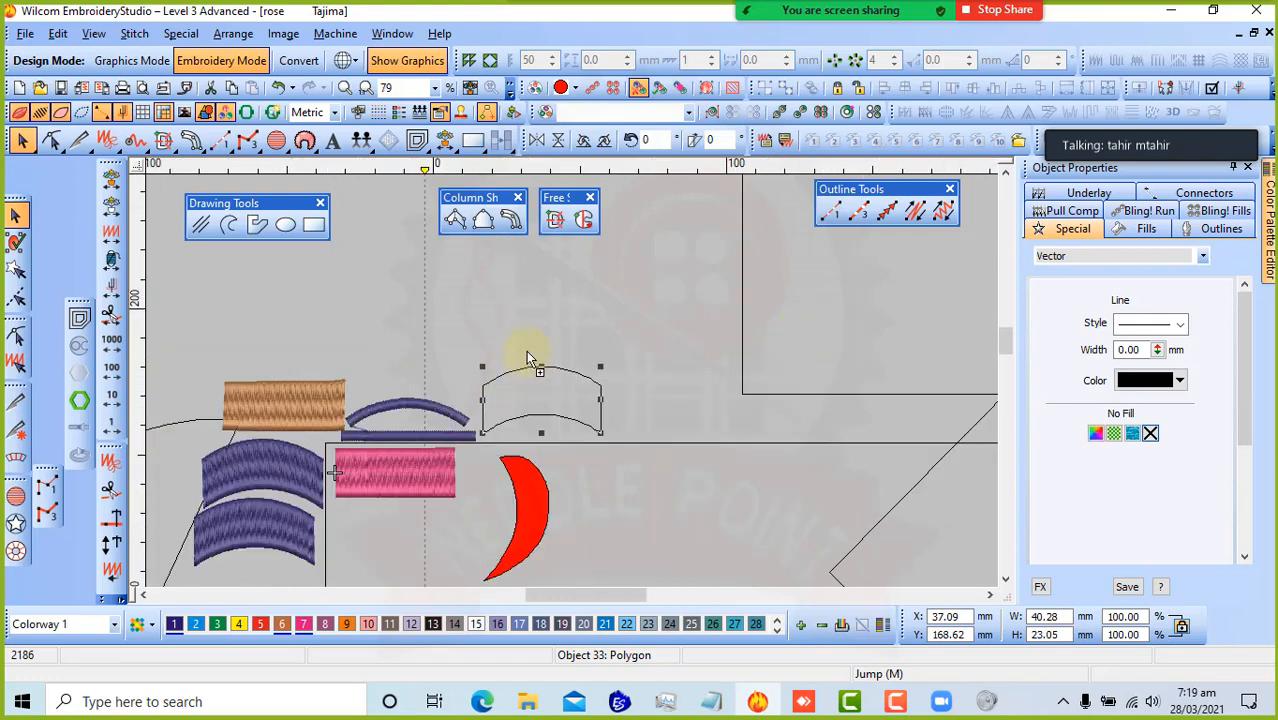
pyautogui.moveTo(525, 366); pyautogui.dragTo(523, 282)
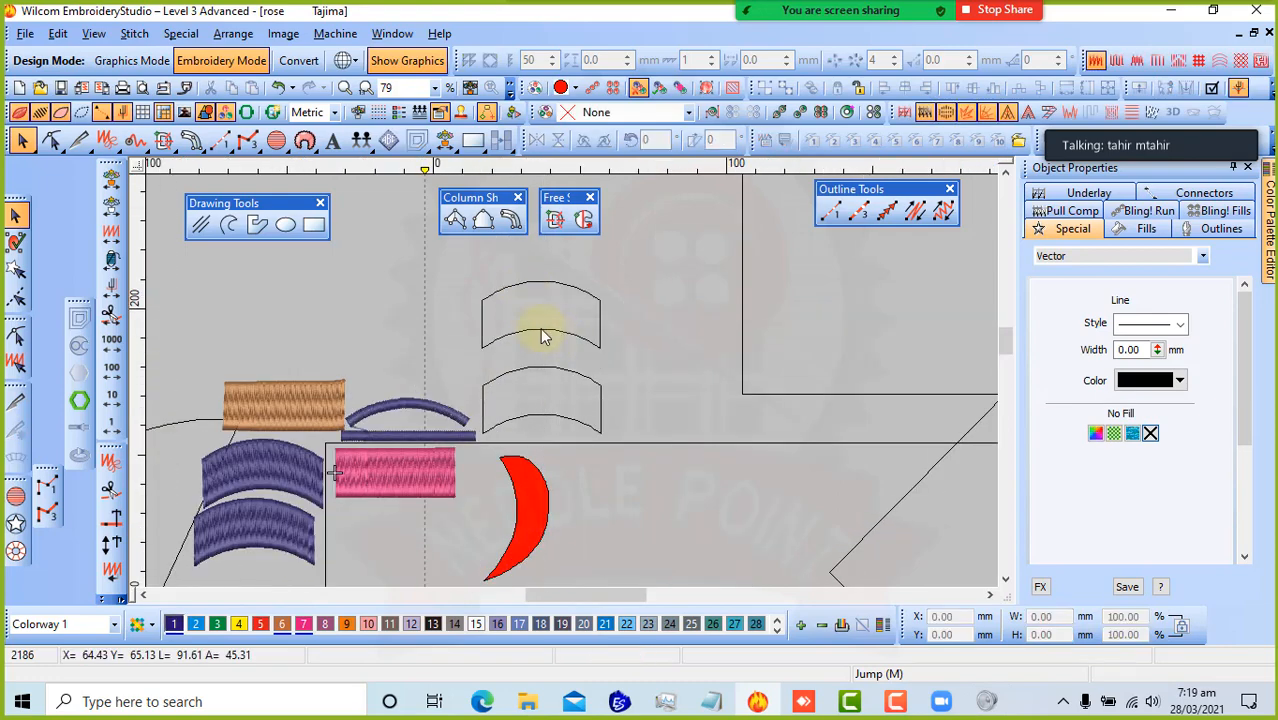
# - Apply the closed-shape Fusion Fill tool to the upper arch, with the entry point at its lower-left corner and the exit at its lower-right corner
pyautogui.click(540, 334)
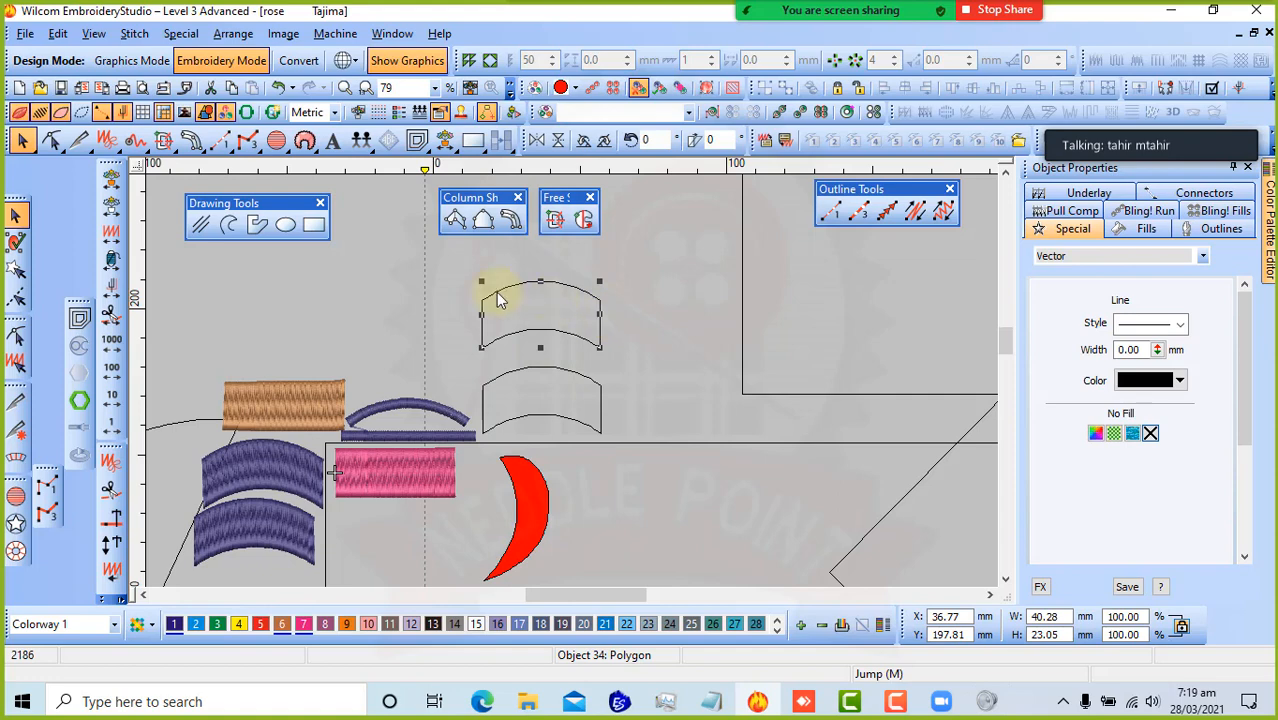
pyautogui.click(557, 222)
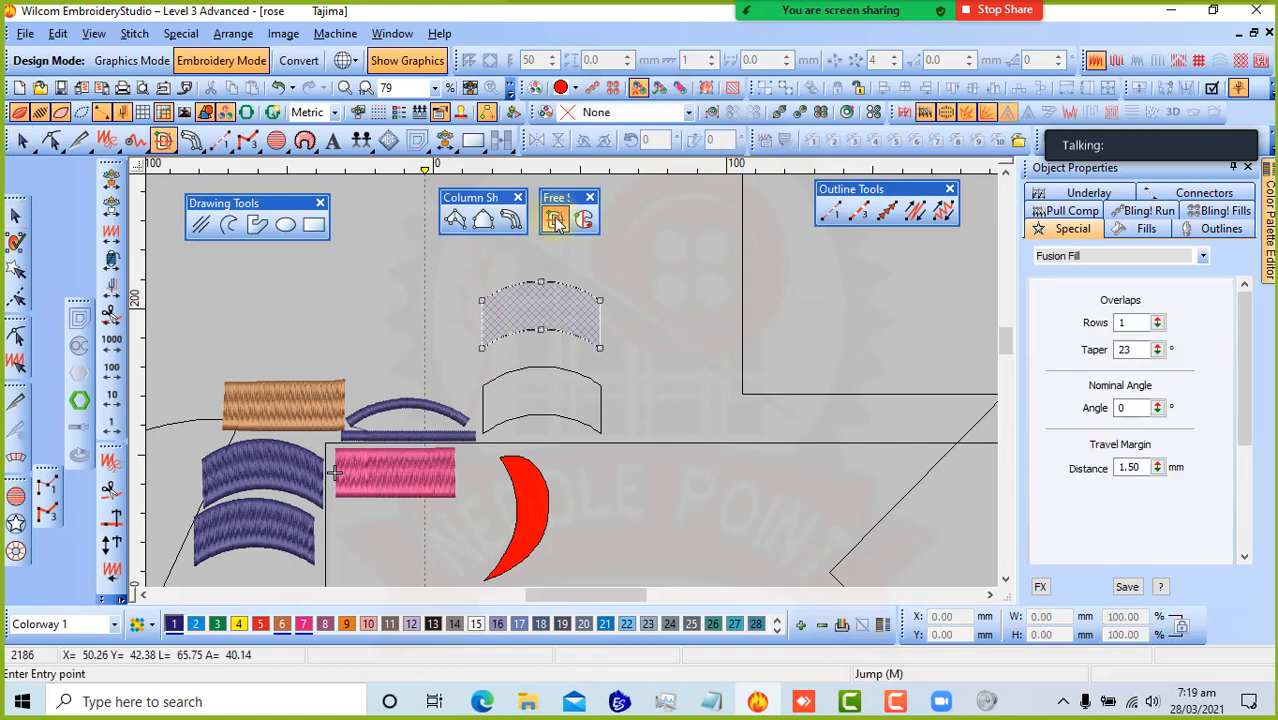
pyautogui.scroll(2, 580, 300)
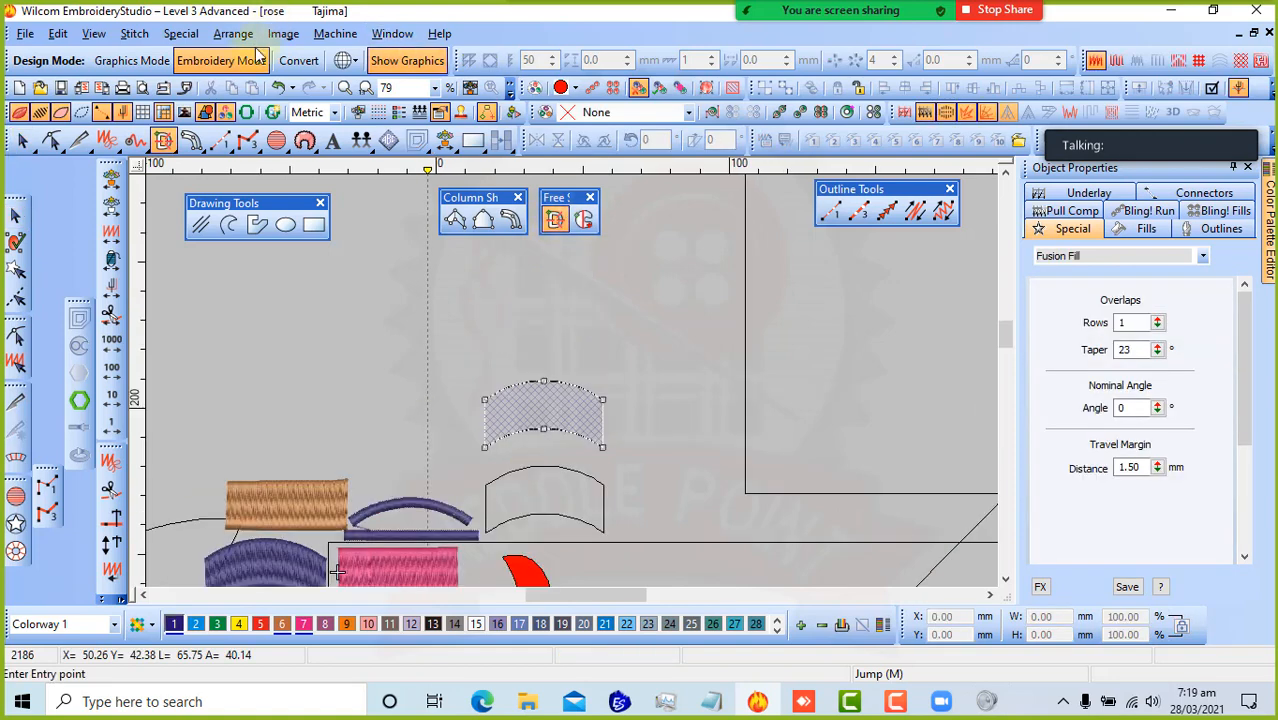
pyautogui.click(483, 451)
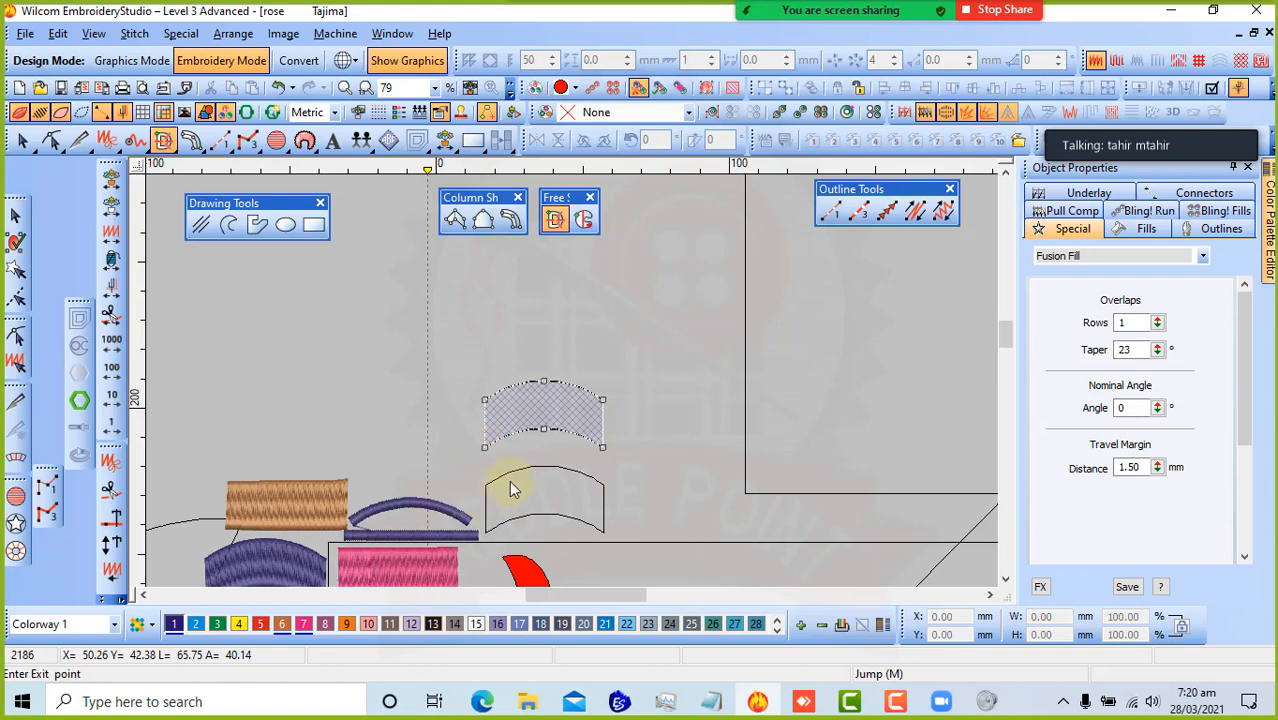
pyautogui.click(604, 455)
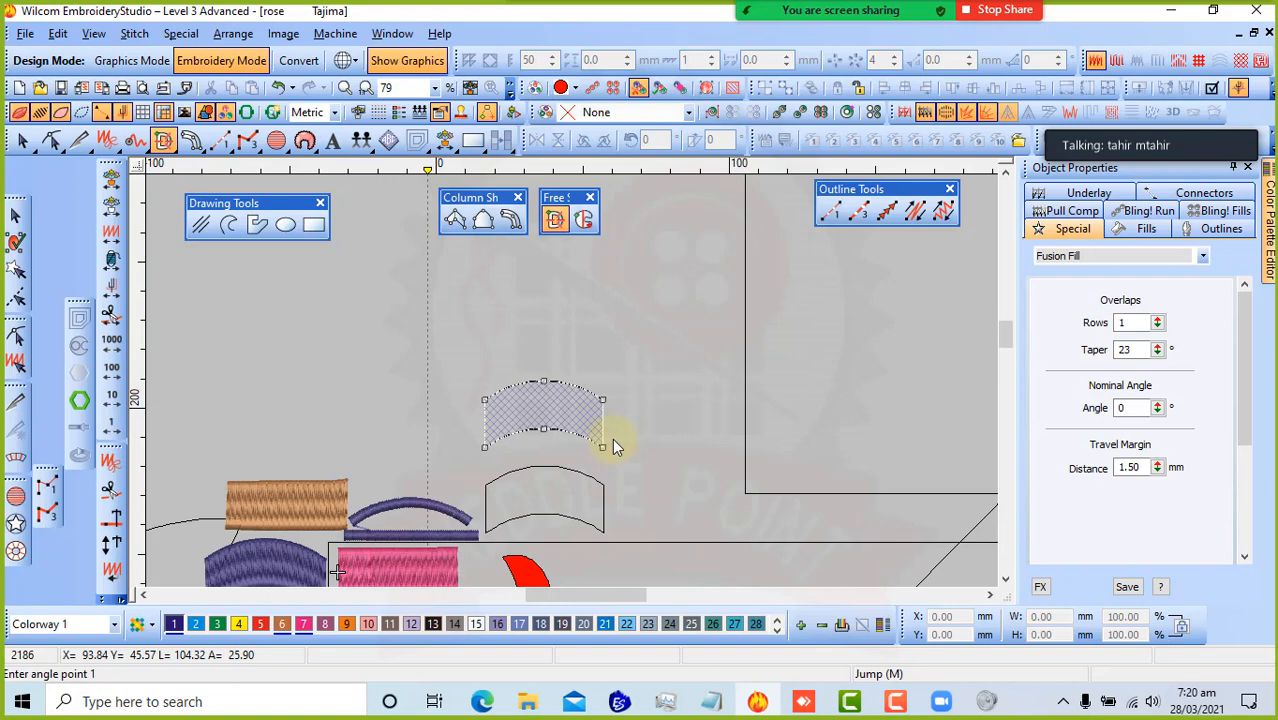
# - Add three stitch-angle lines across the arch: vertical ones near its left end and at its middle, and an outward-slanting one near its right end
pyautogui.click(500, 450)
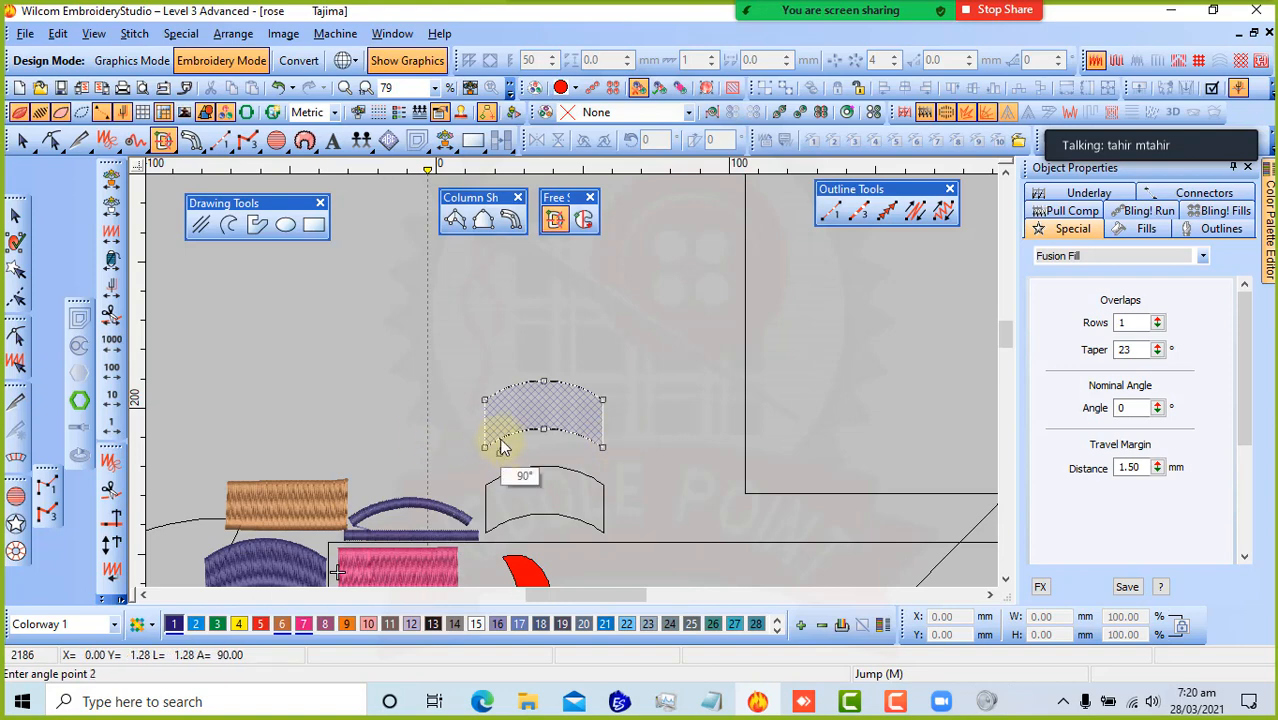
pyautogui.click(500, 356)
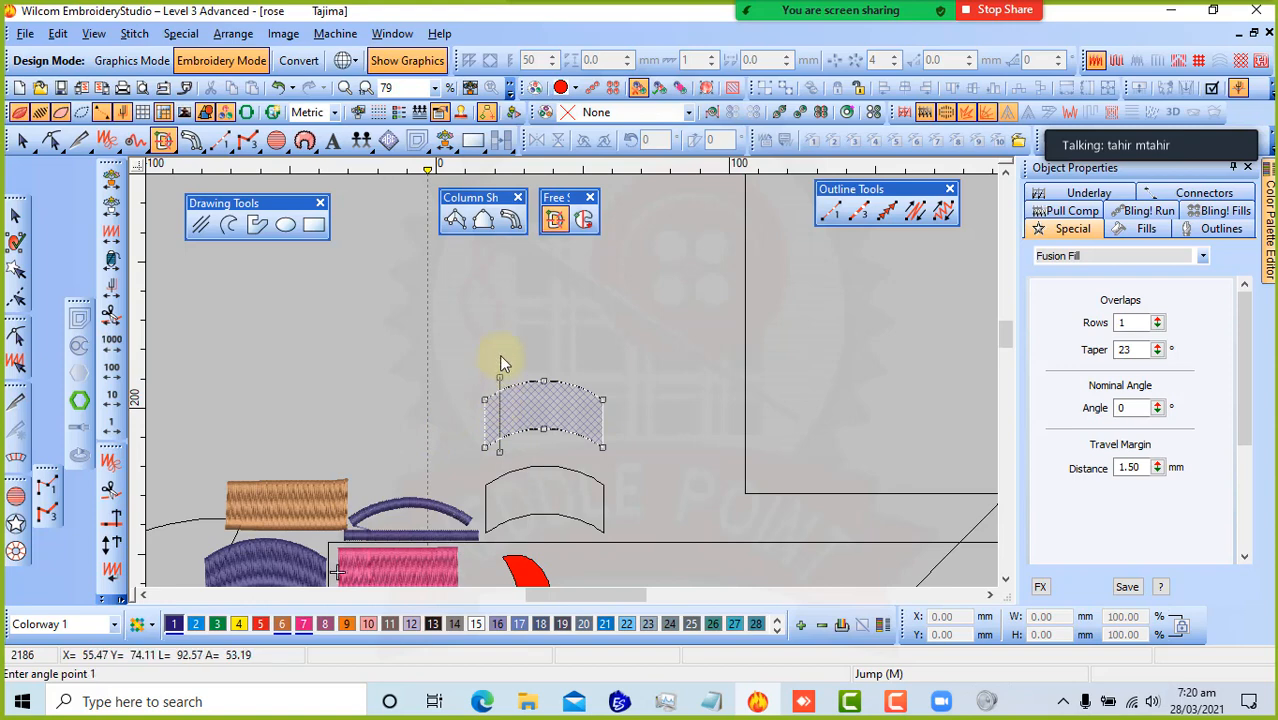
pyautogui.click(543, 442)
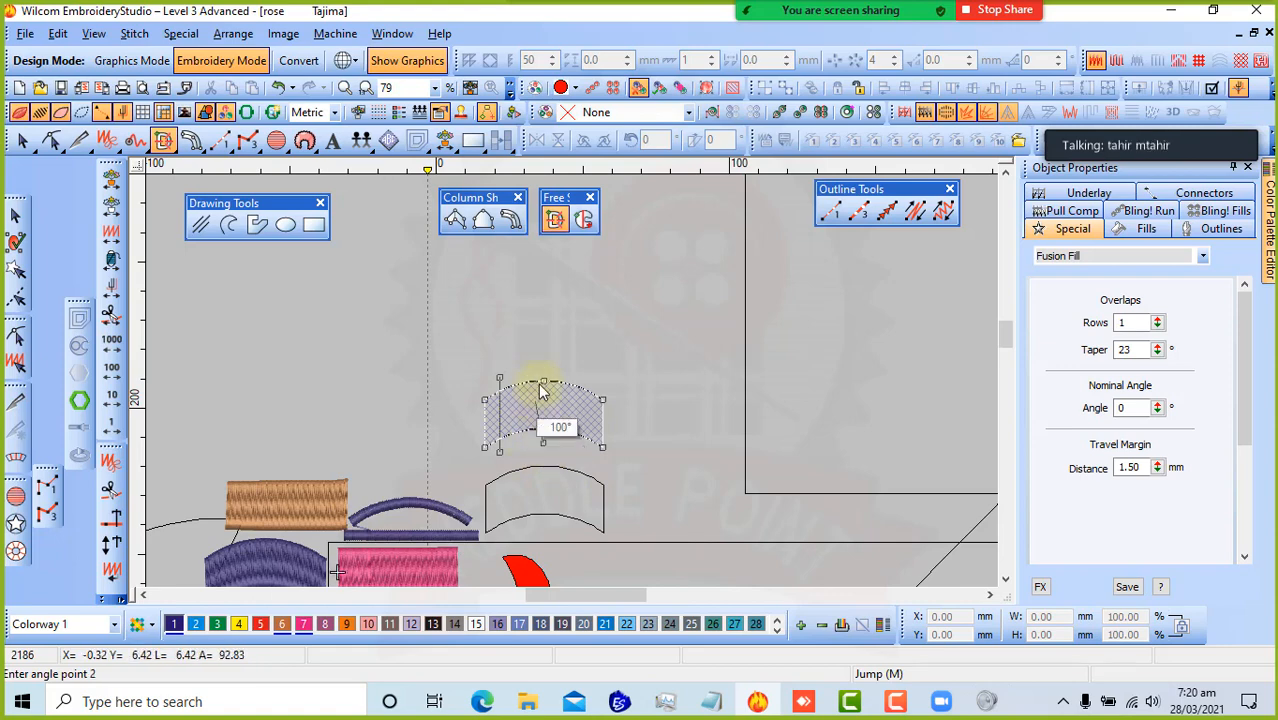
pyautogui.click(542, 371)
pyautogui.click(570, 446)
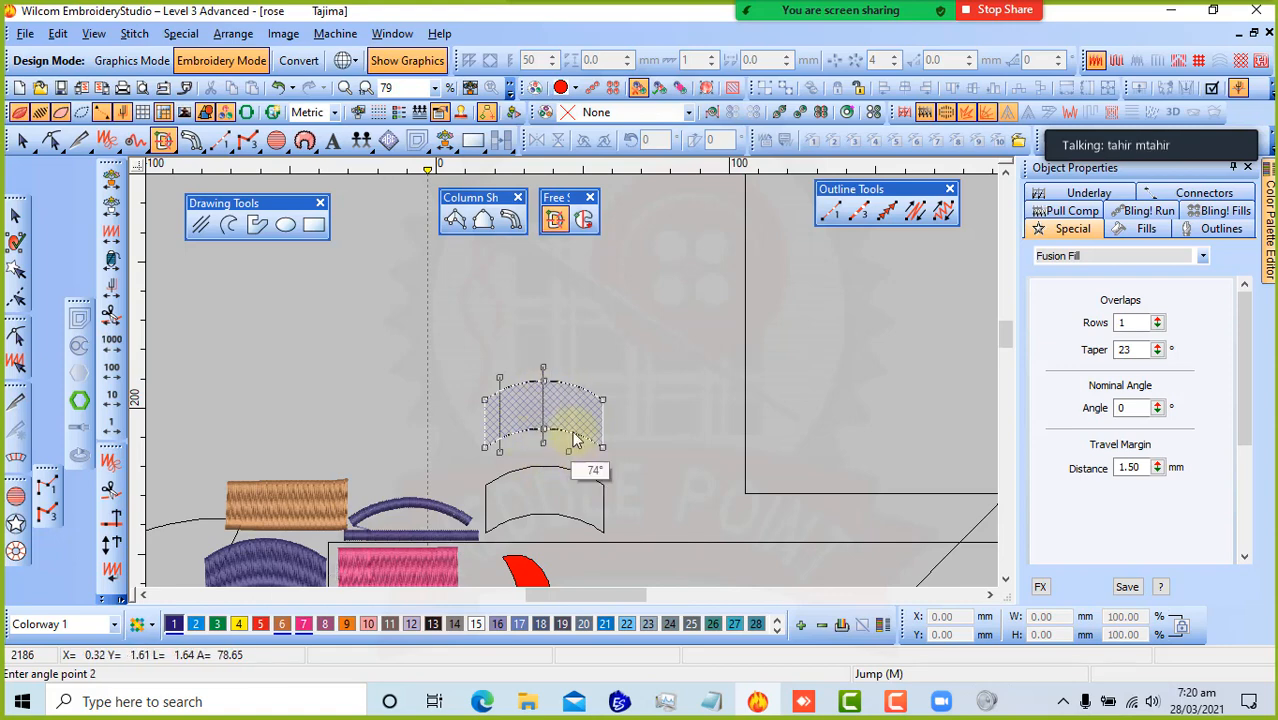
pyautogui.click(591, 373)
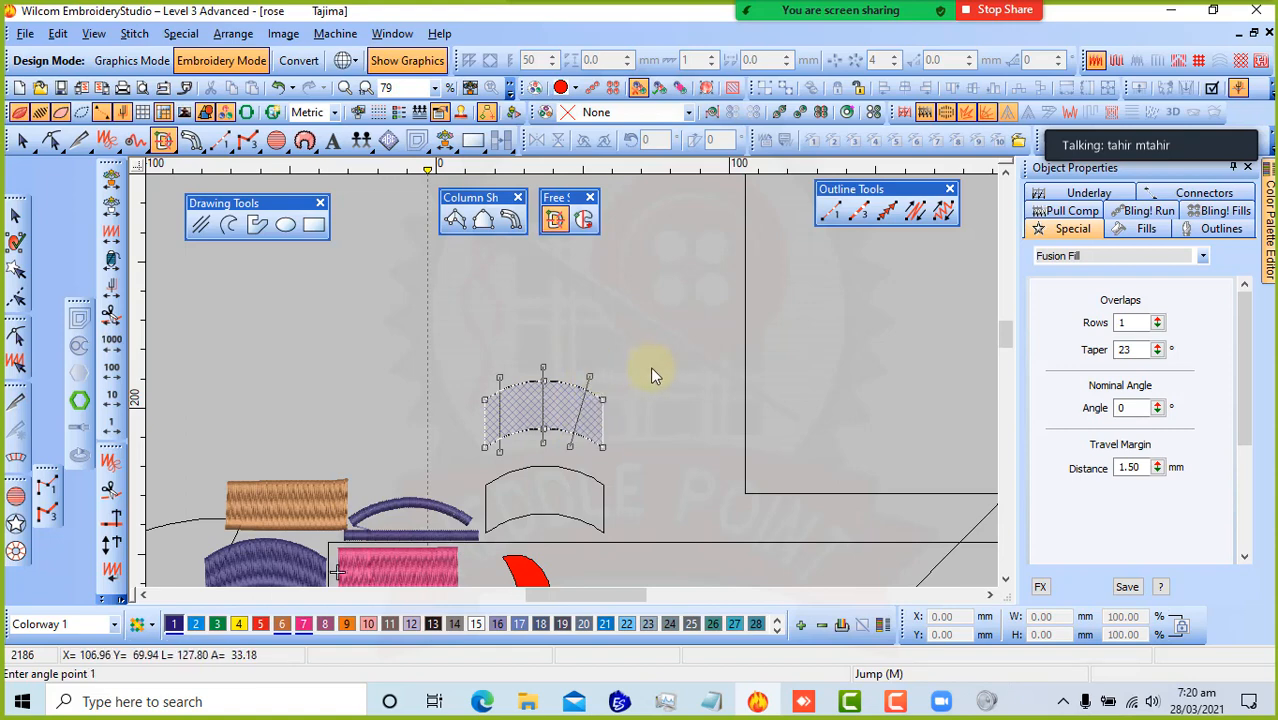
# - Dismiss the meeting time-limit notice, generate the upper arch's Fusion Fill stitches, and return to object selection
pyautogui.scroll(1, 508, 487)
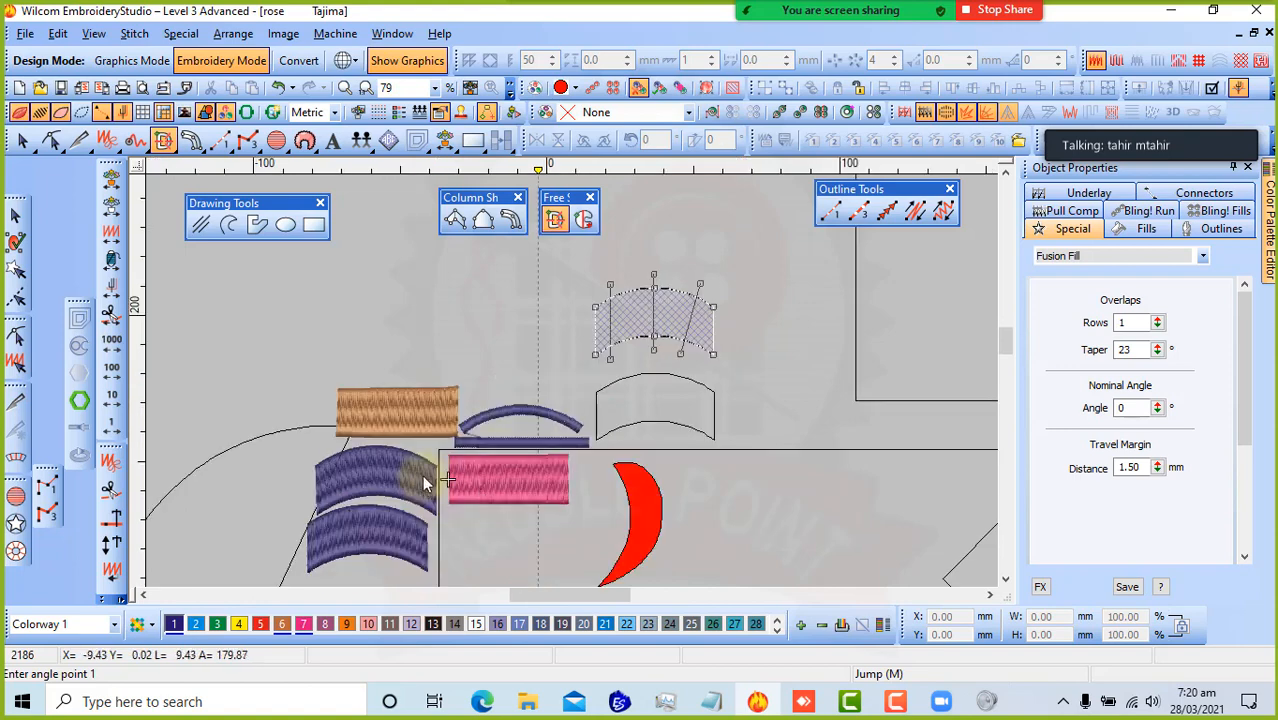
pyautogui.scroll(1, 505, 481)
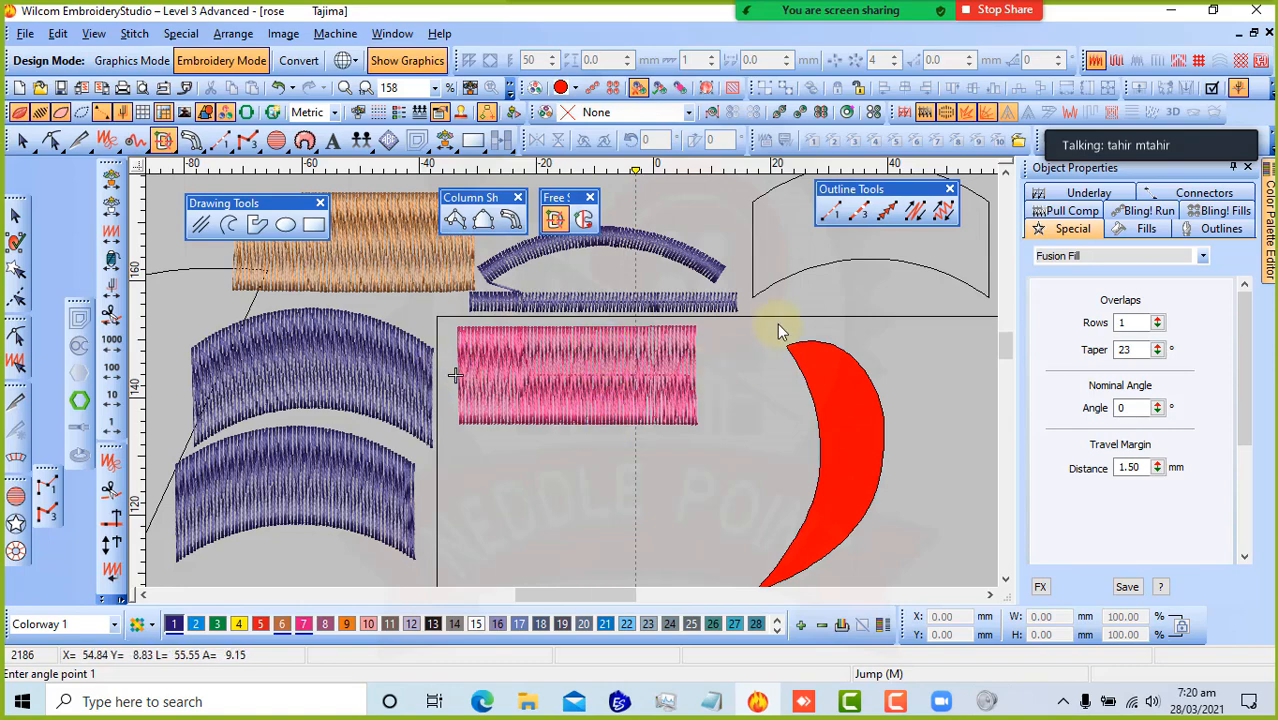
pyautogui.scroll(-3, 777, 323)
pyautogui.scroll(3, 590, 250)
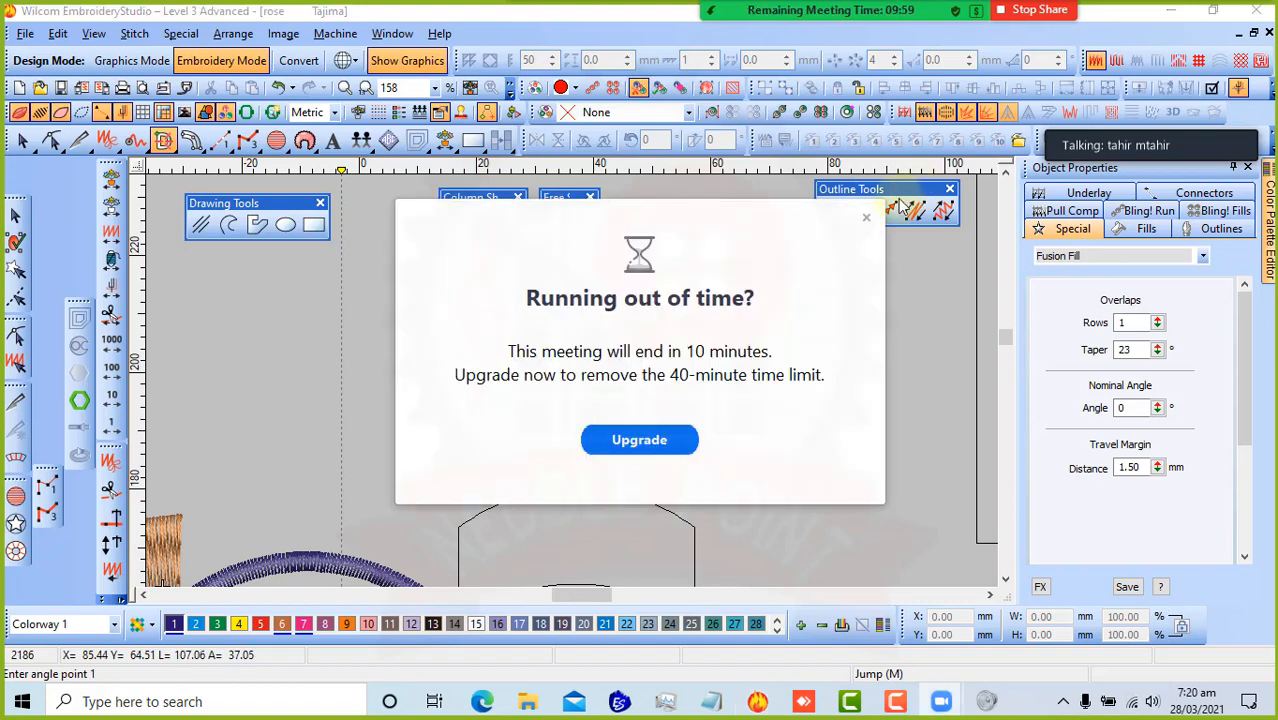
pyautogui.click(866, 217)
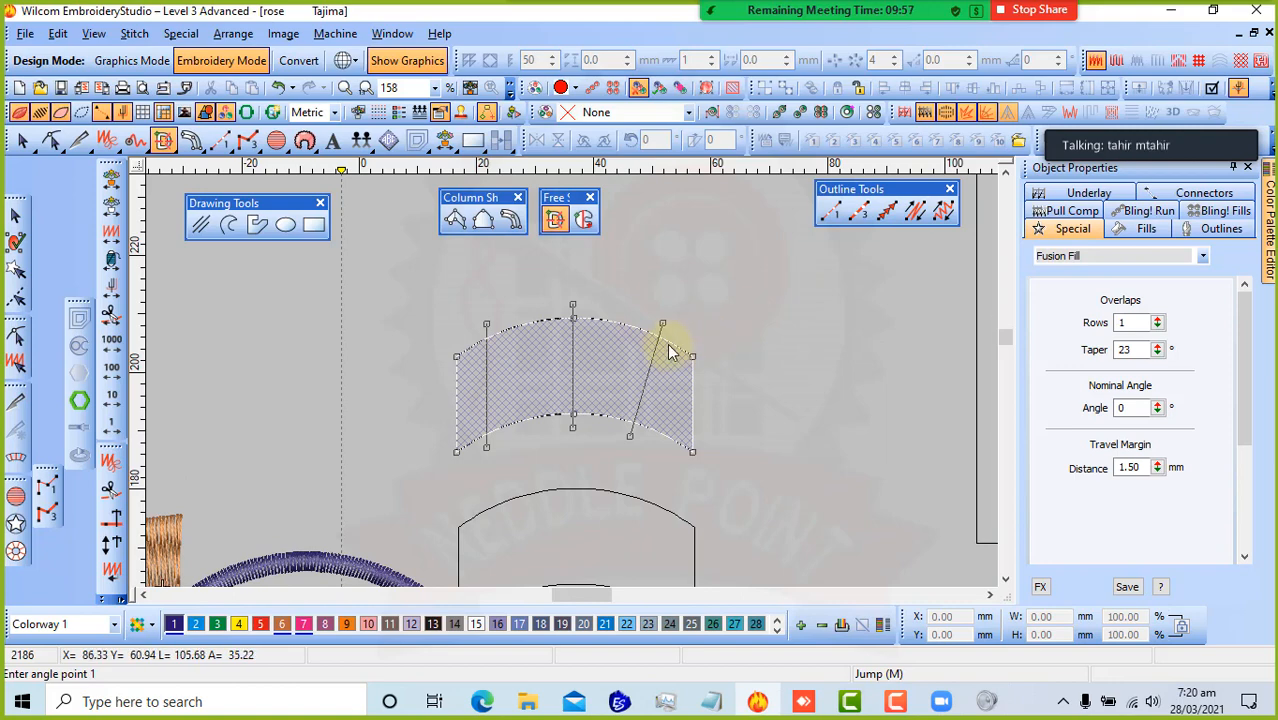
pyautogui.press('Return')
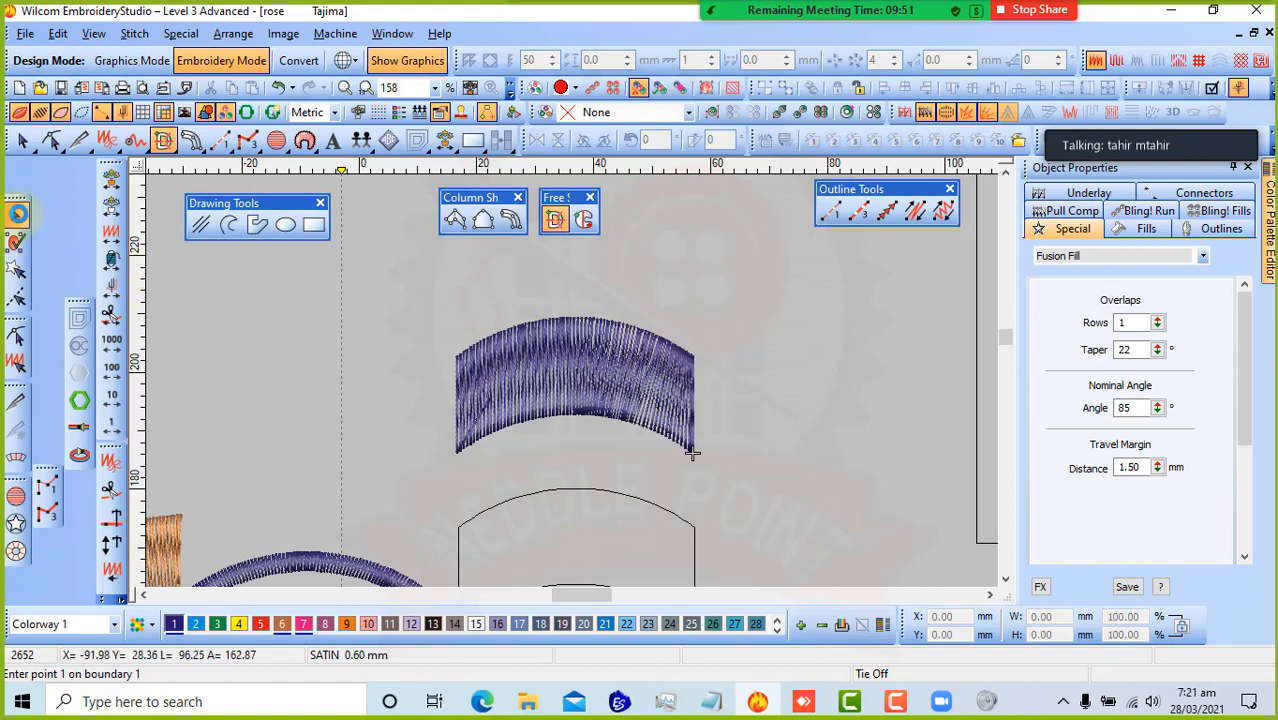
pyautogui.click(17, 213)
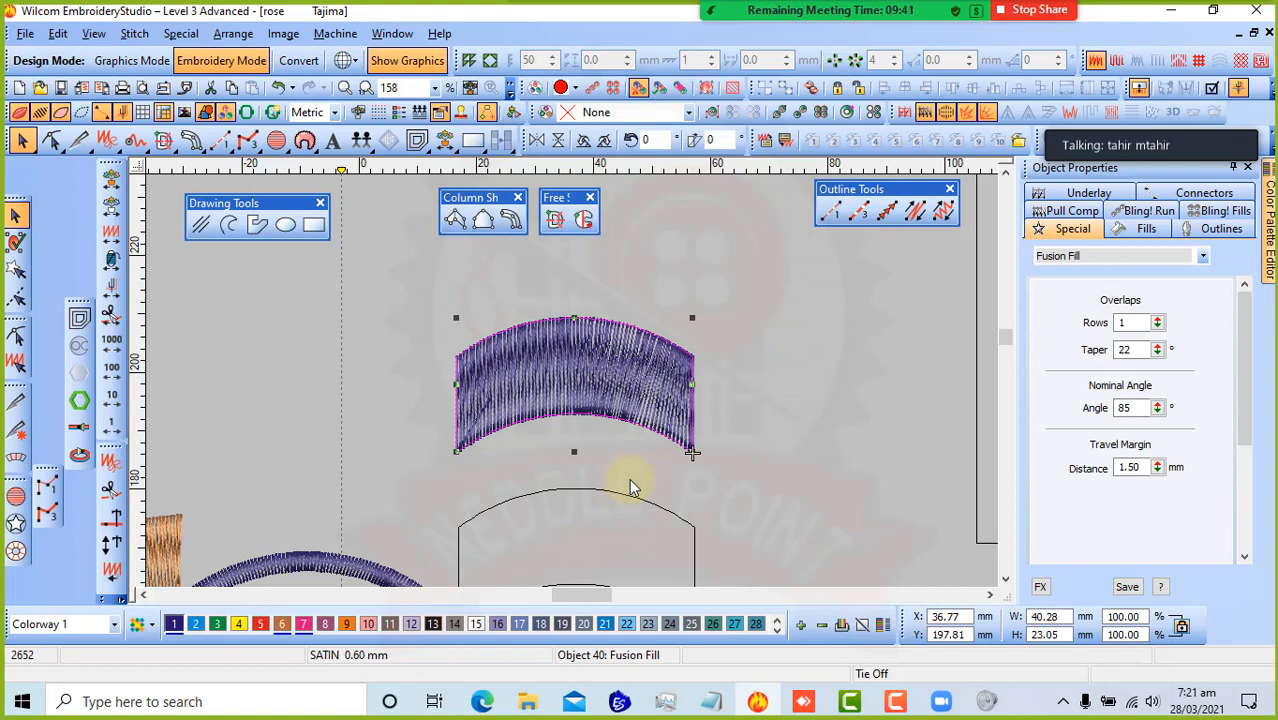
# - Reshape the upper arch's Fusion Fill by tilting its right and middle stitch-angle lines rightward and its left line leftward
pyautogui.press('h')
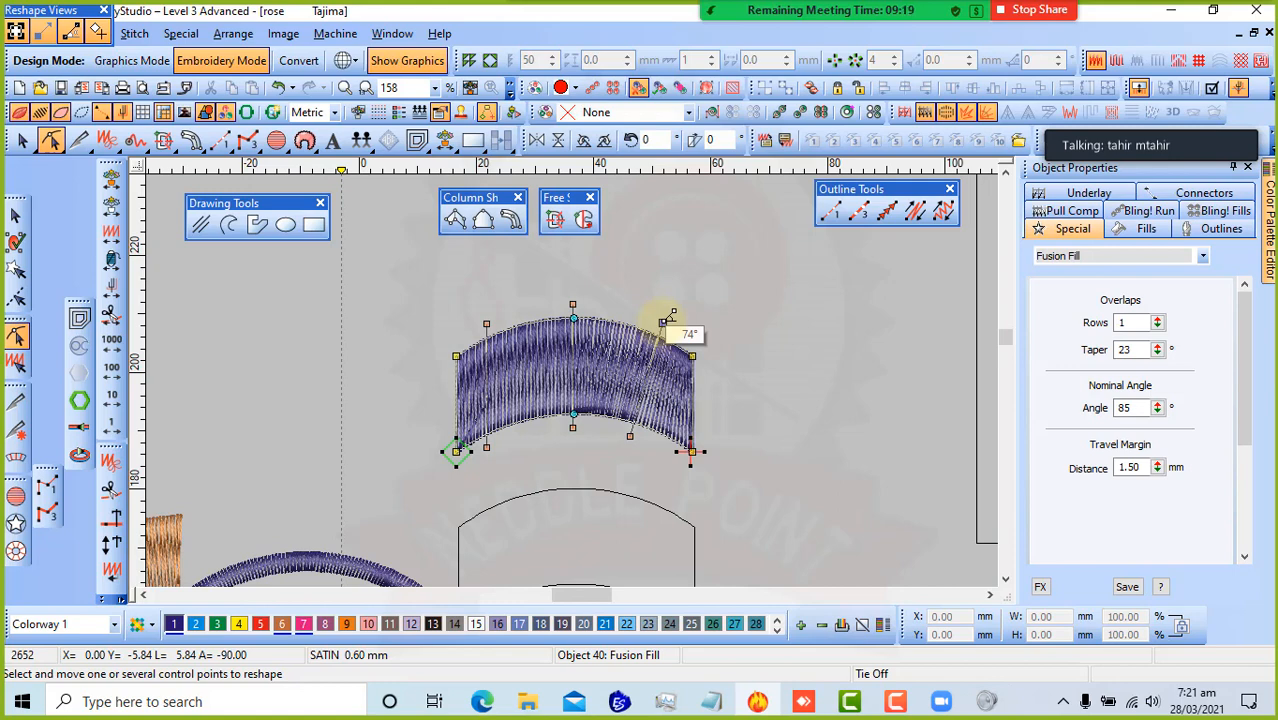
pyautogui.moveTo(667, 319); pyautogui.dragTo(729, 342)
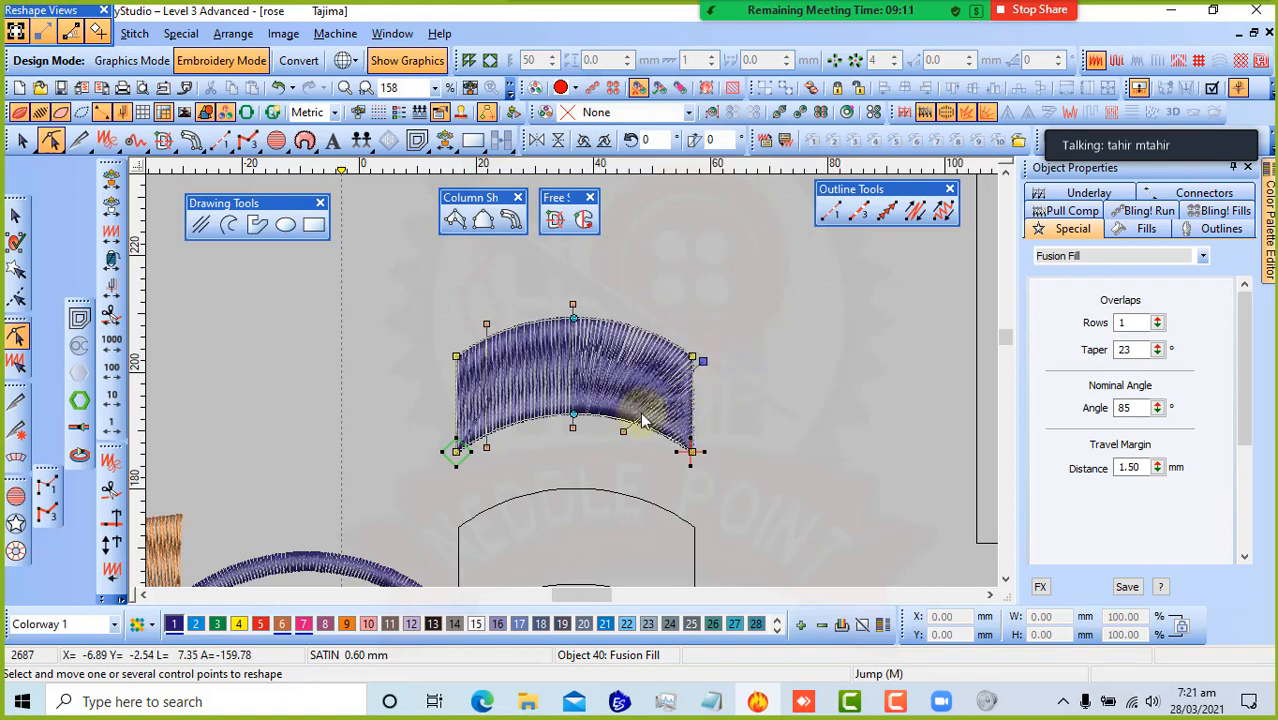
pyautogui.moveTo(572, 302); pyautogui.dragTo(649, 301)
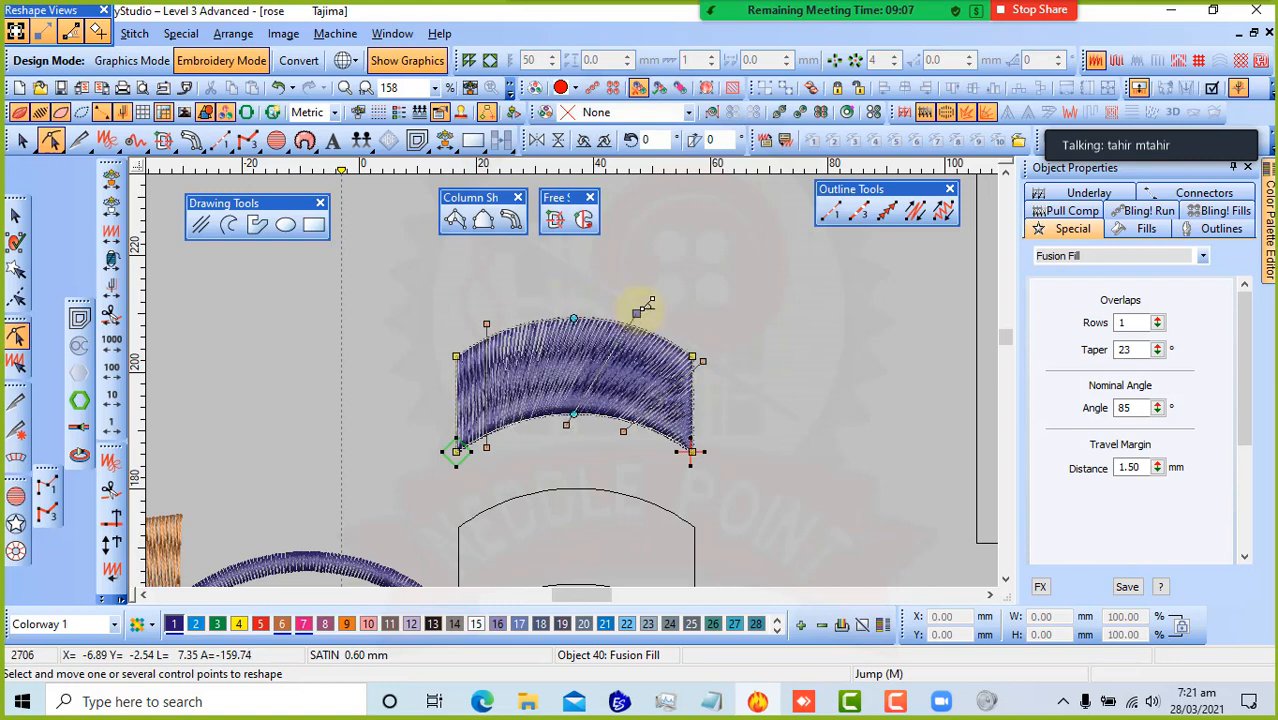
pyautogui.moveTo(487, 324); pyautogui.dragTo(433, 328)
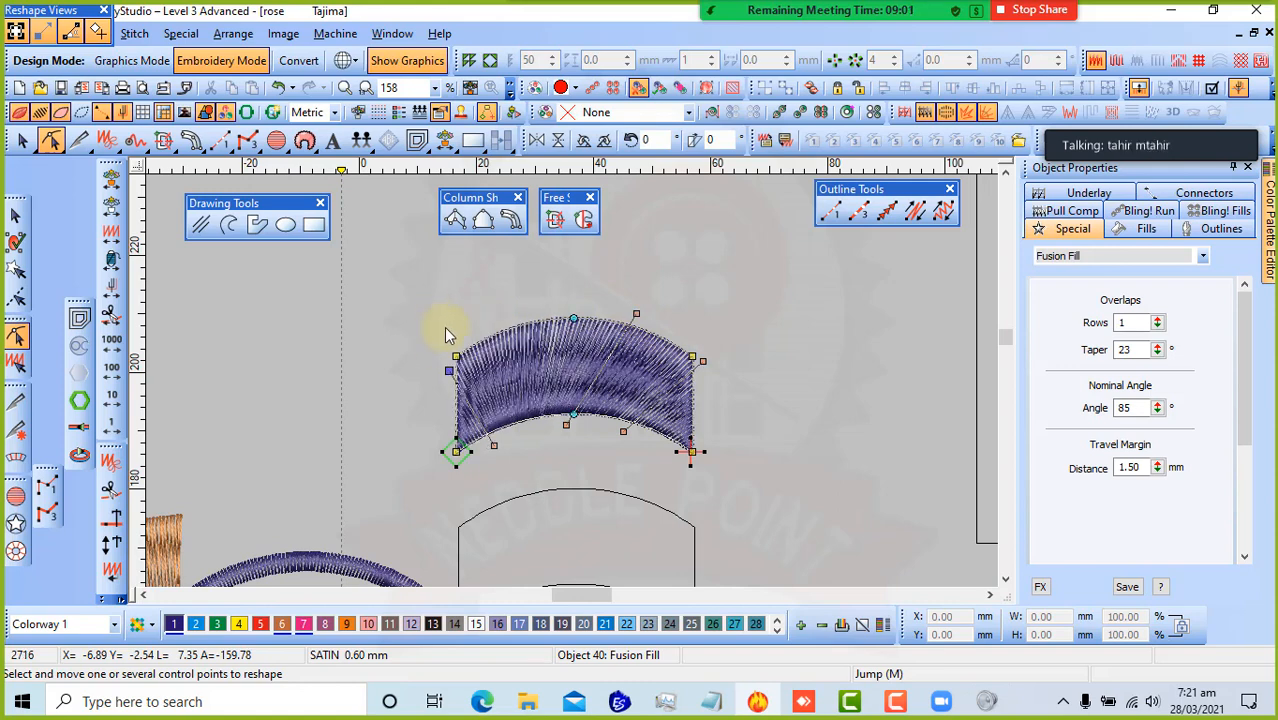
# - Straighten the left angle line, set the middle one vertical, steepen the right one, and return to object selection
pyautogui.moveTo(453, 377); pyautogui.dragTo(471, 334)
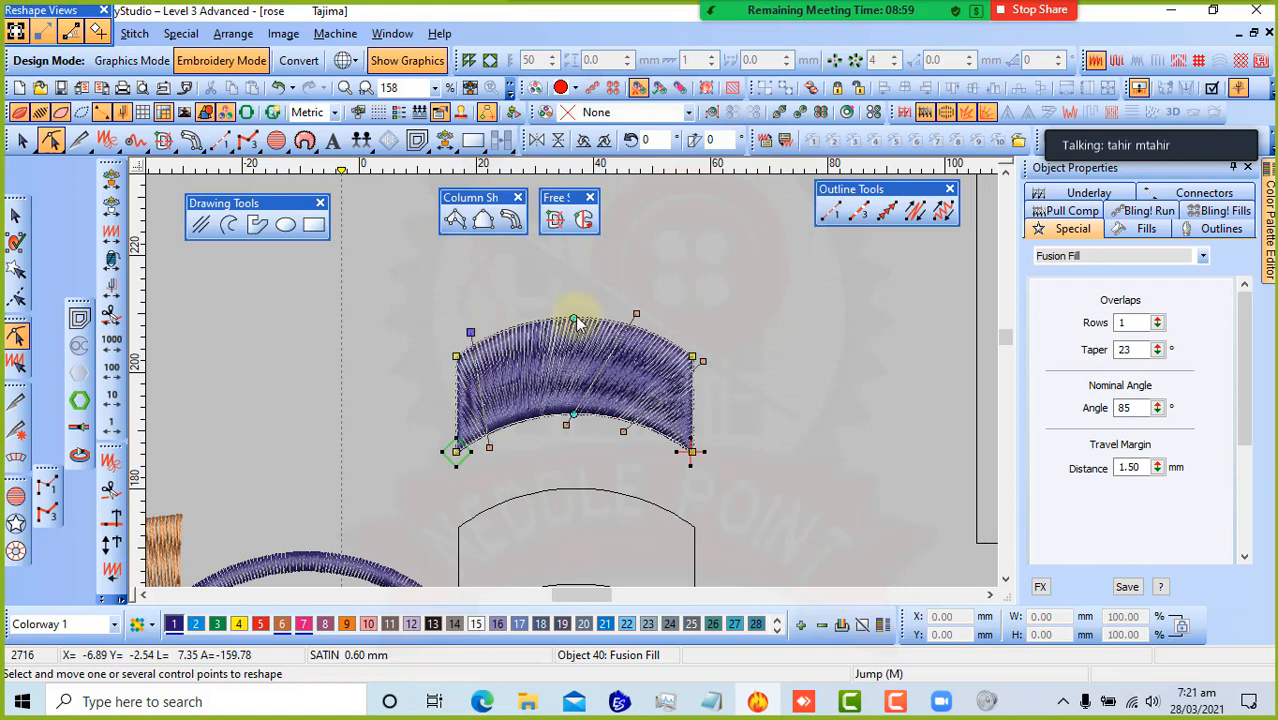
pyautogui.moveTo(639, 312); pyautogui.dragTo(590, 297)
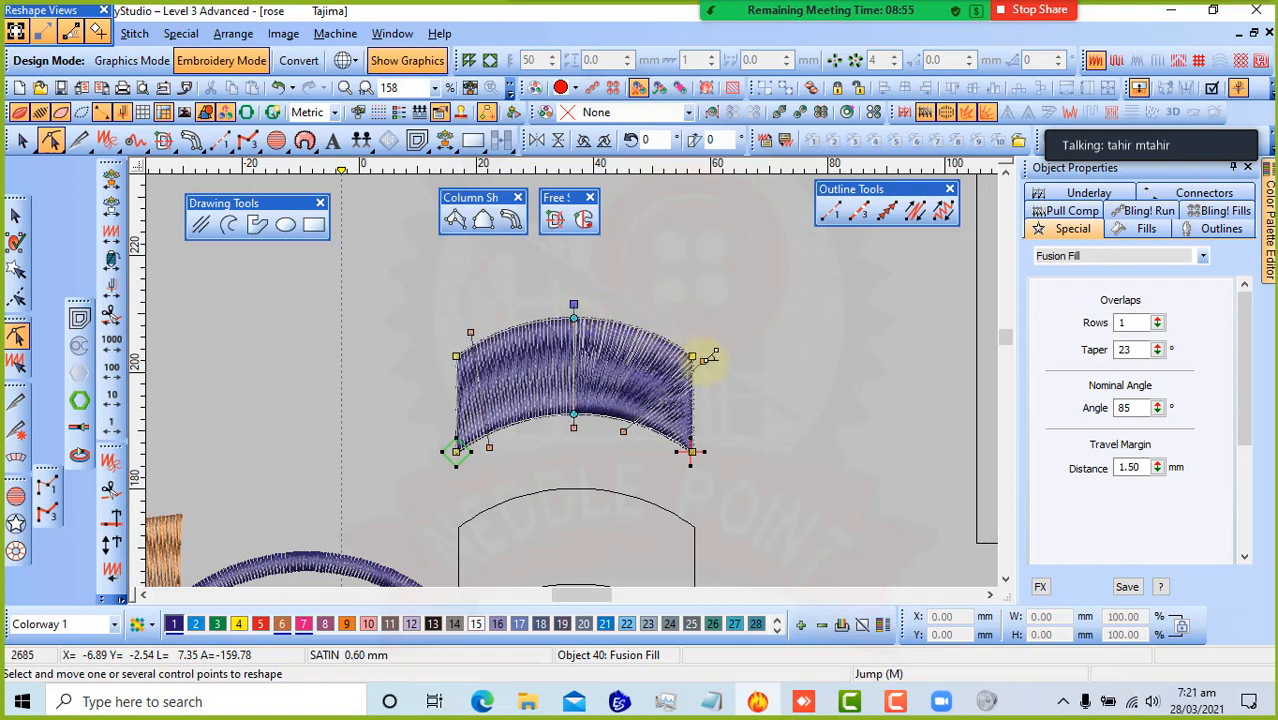
pyautogui.moveTo(703, 361); pyautogui.dragTo(651, 317)
pyautogui.click(14, 215)
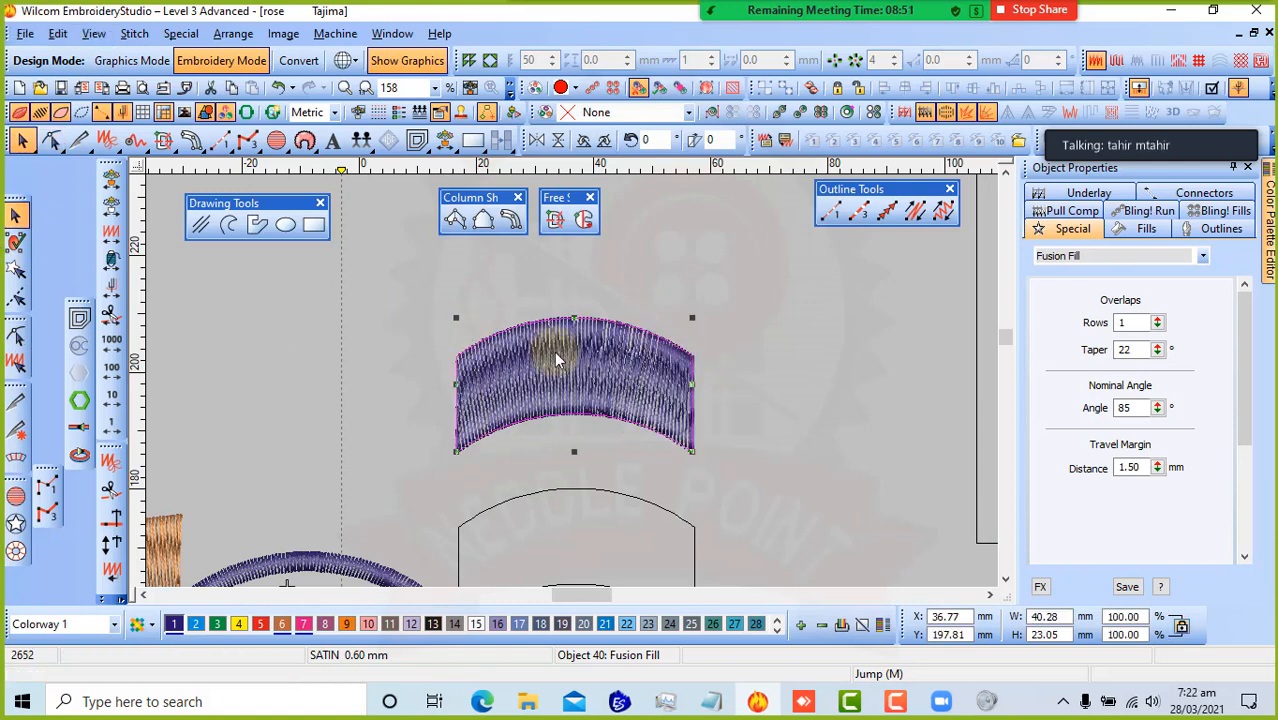
# - Convert the lower empty arch outline to a Complex Fill with one vertical stitch-angle line at 90° through its middle
pyautogui.scroll(-1, 574, 380)
pyautogui.click(612, 478)
pyautogui.scroll(1, 607, 469)
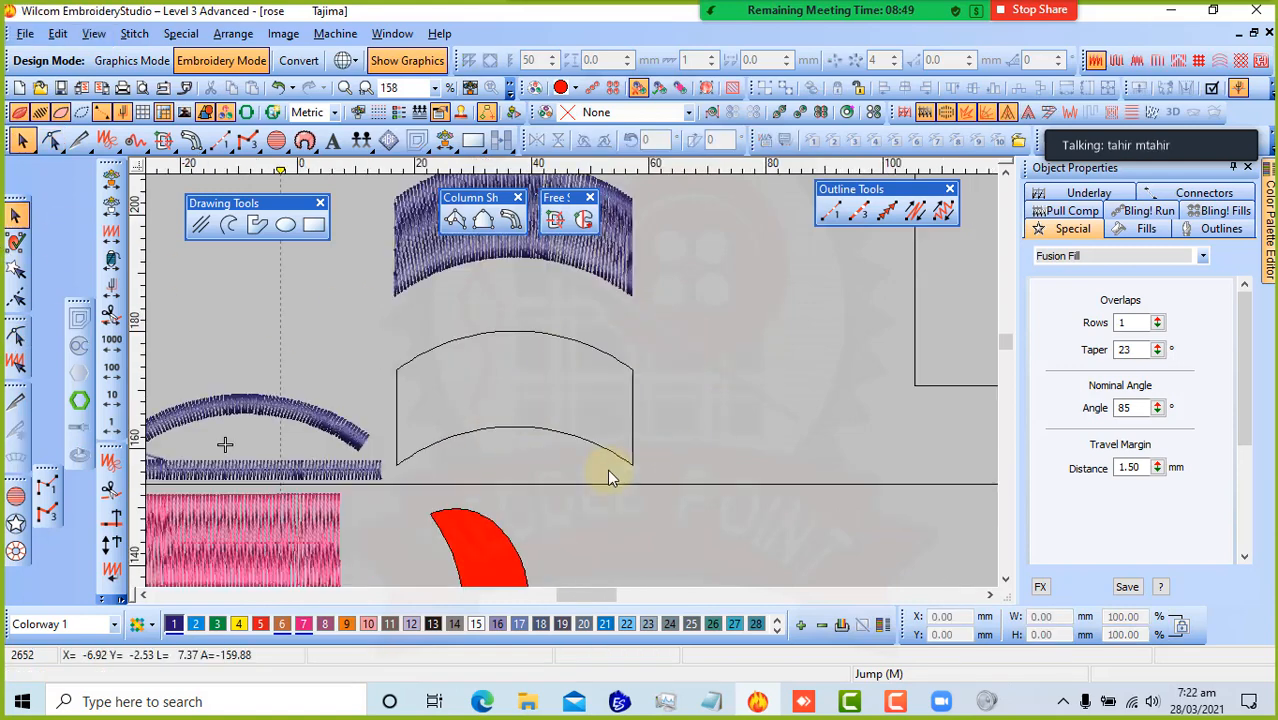
pyautogui.click(545, 337)
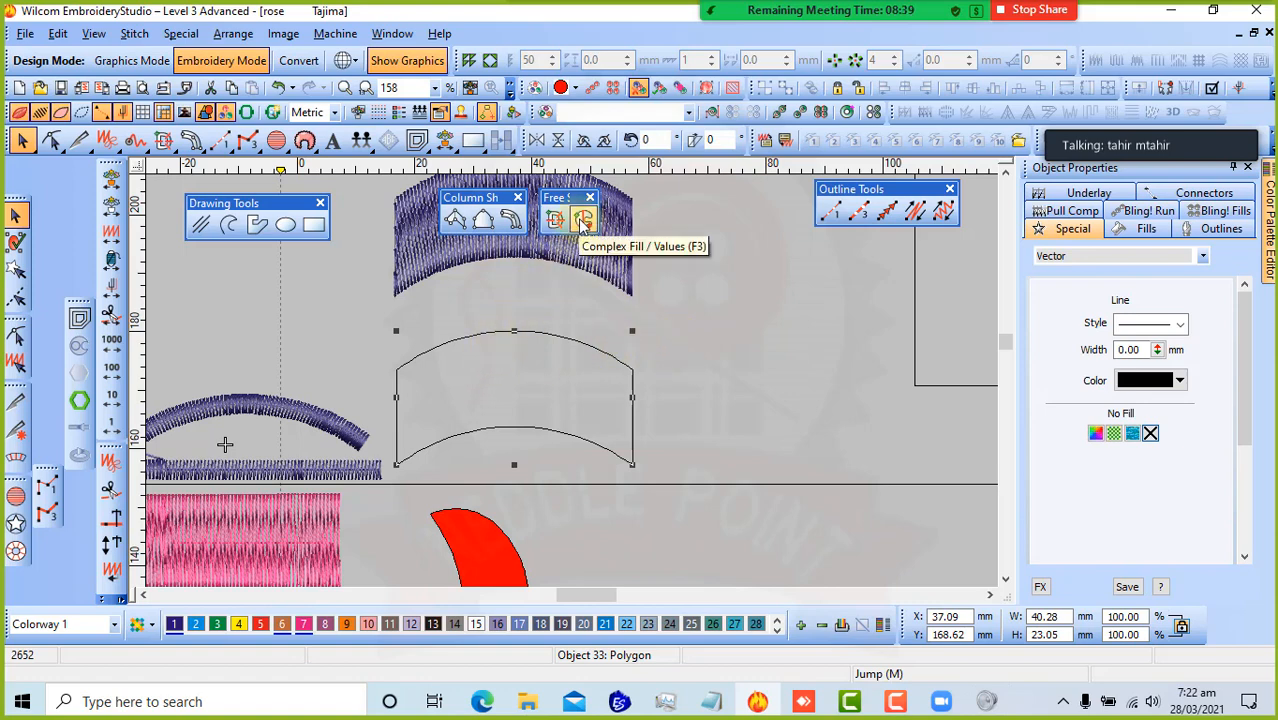
pyautogui.click(584, 221)
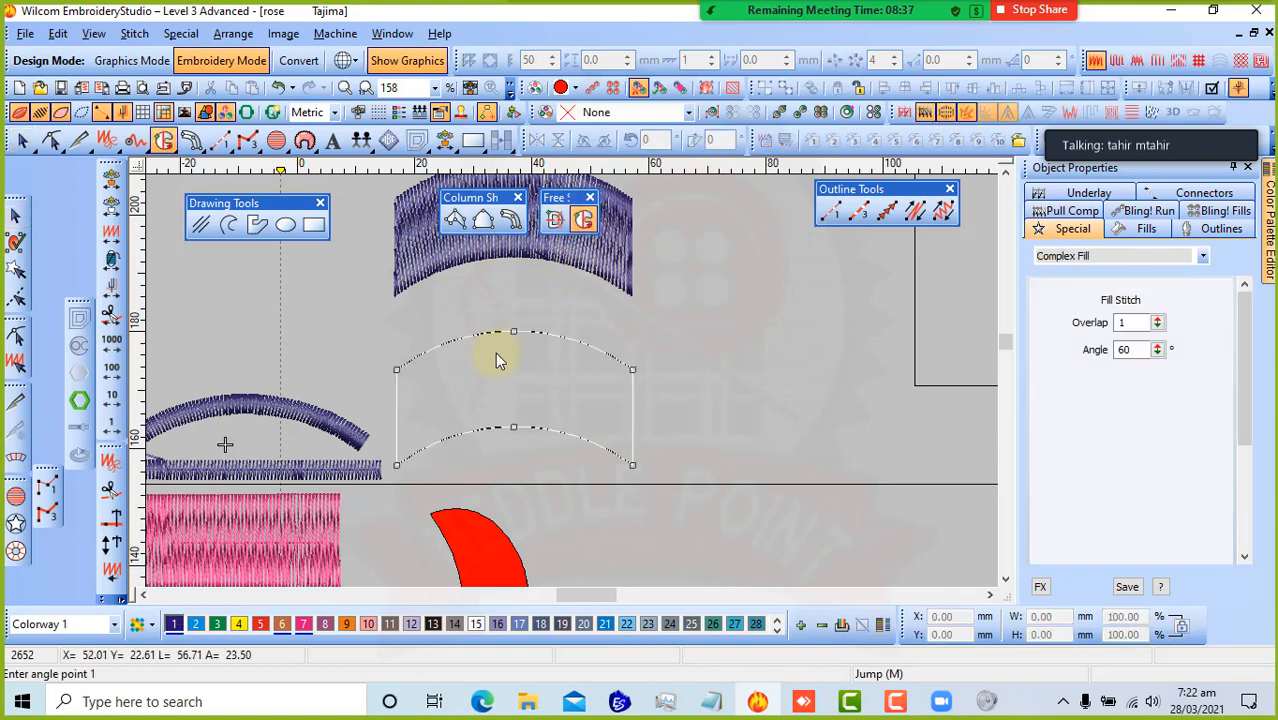
pyautogui.click(515, 452)
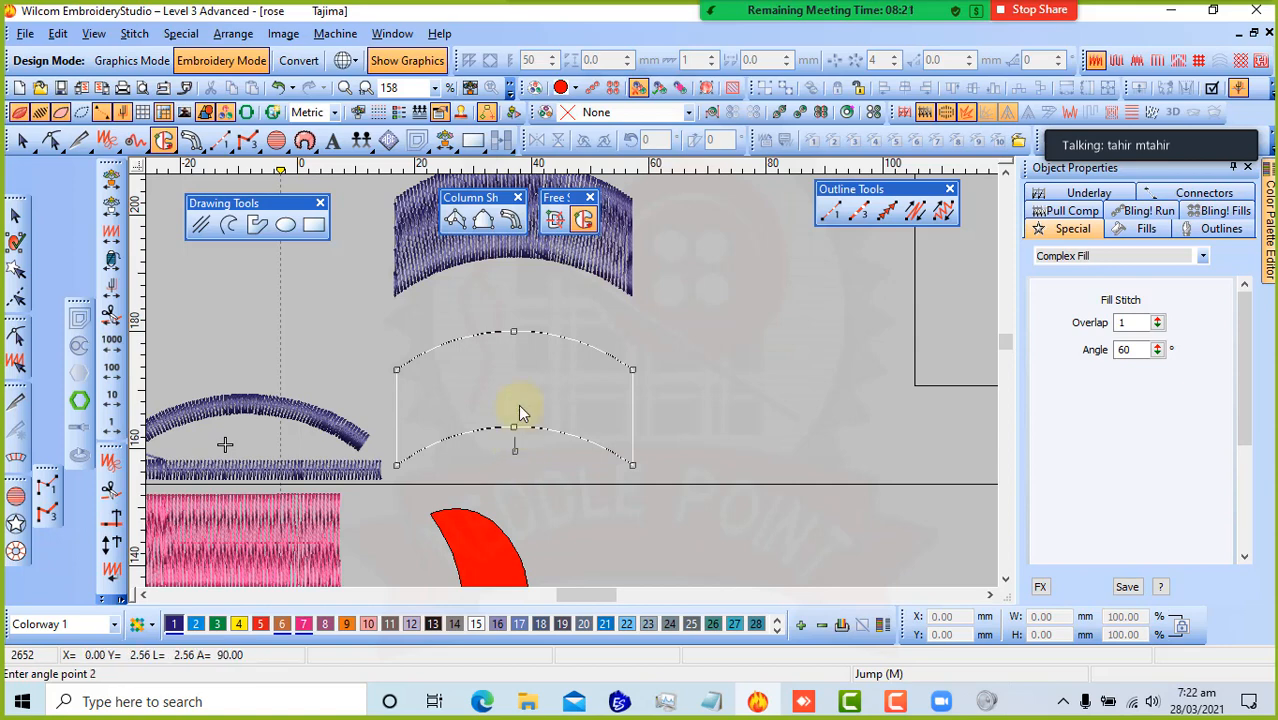
pyautogui.click(516, 292)
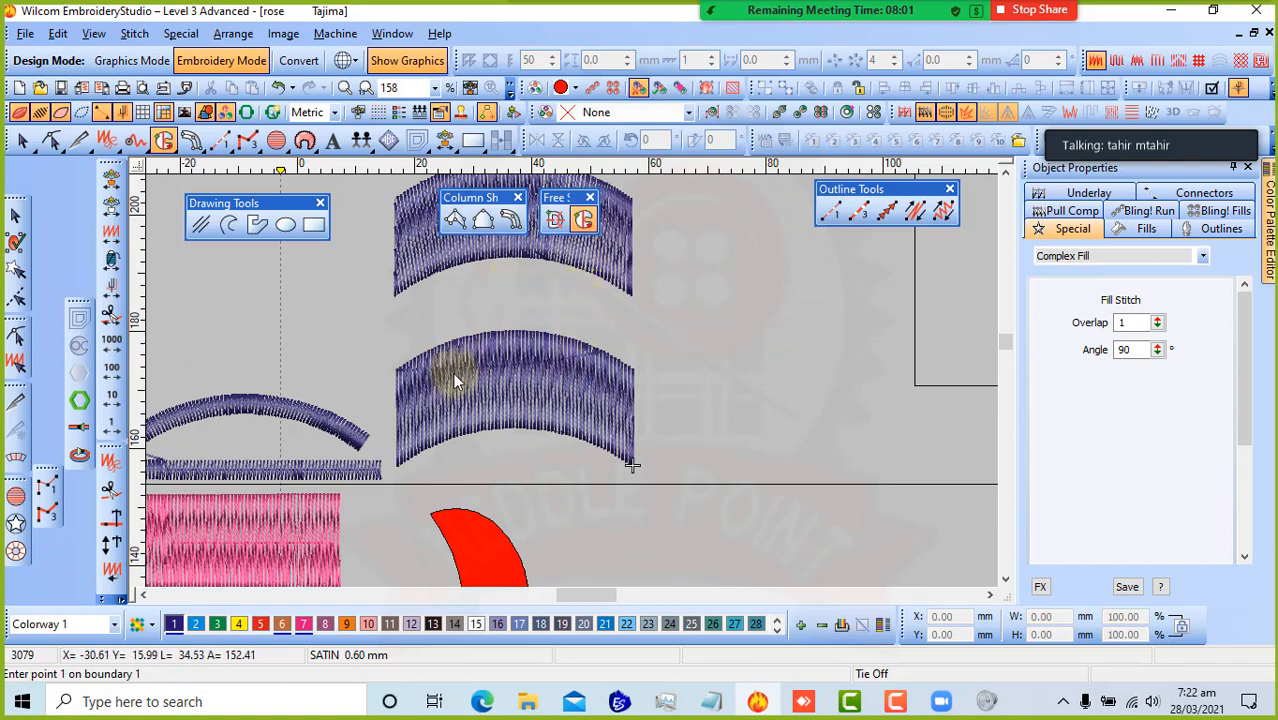
pyautogui.click(18, 215)
# - Compare the object properties of the lower Complex Fill arch with those of the upper Fusion Fill arch
pyautogui.click(523, 407)
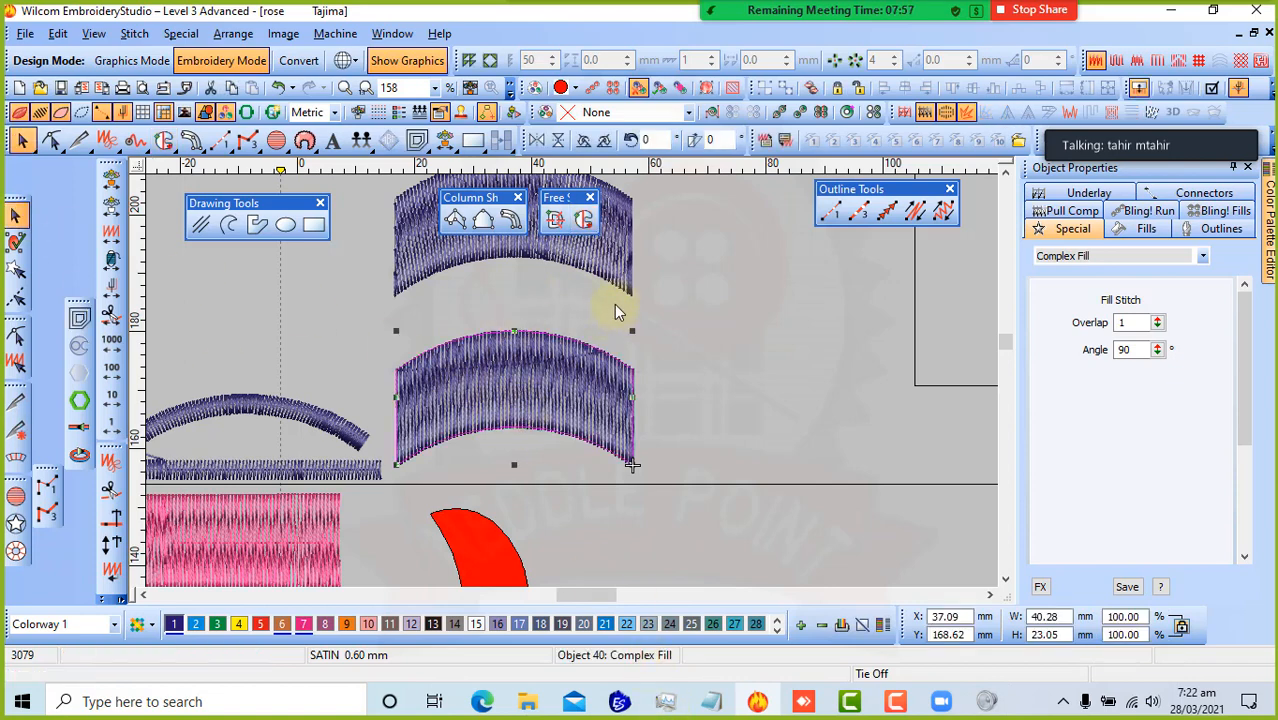
pyautogui.click(610, 255)
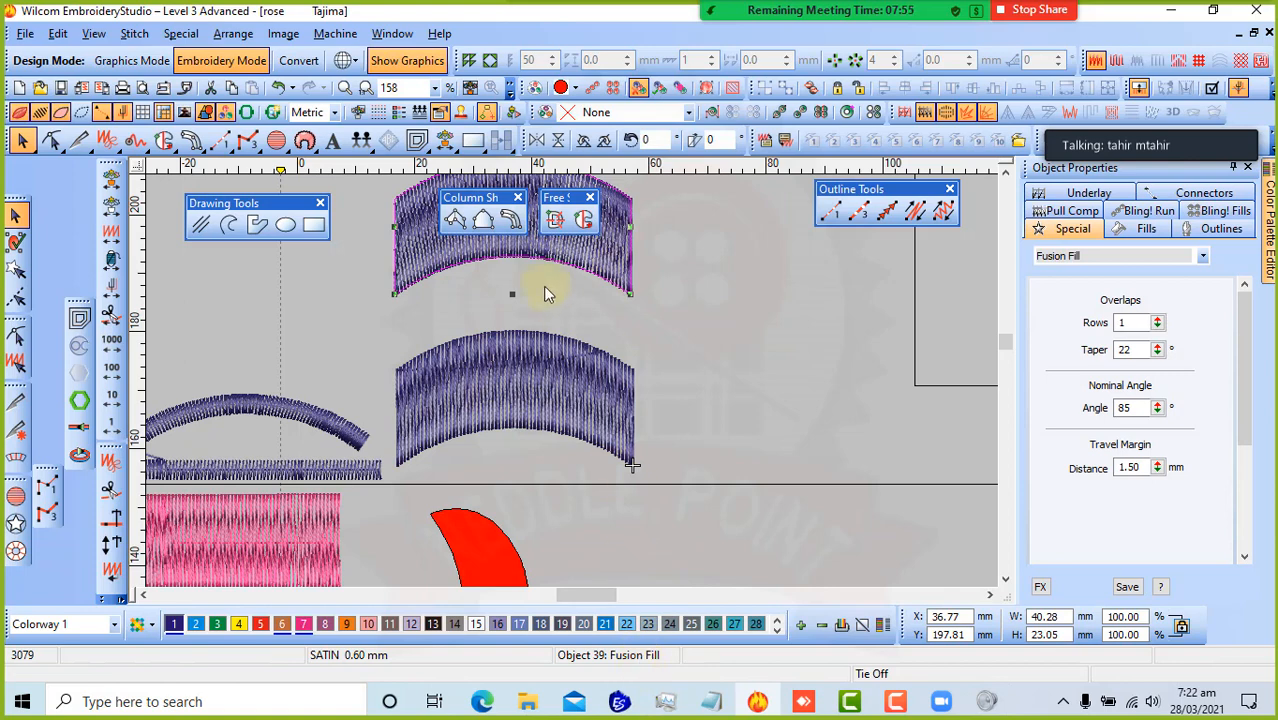
pyautogui.click(545, 360)
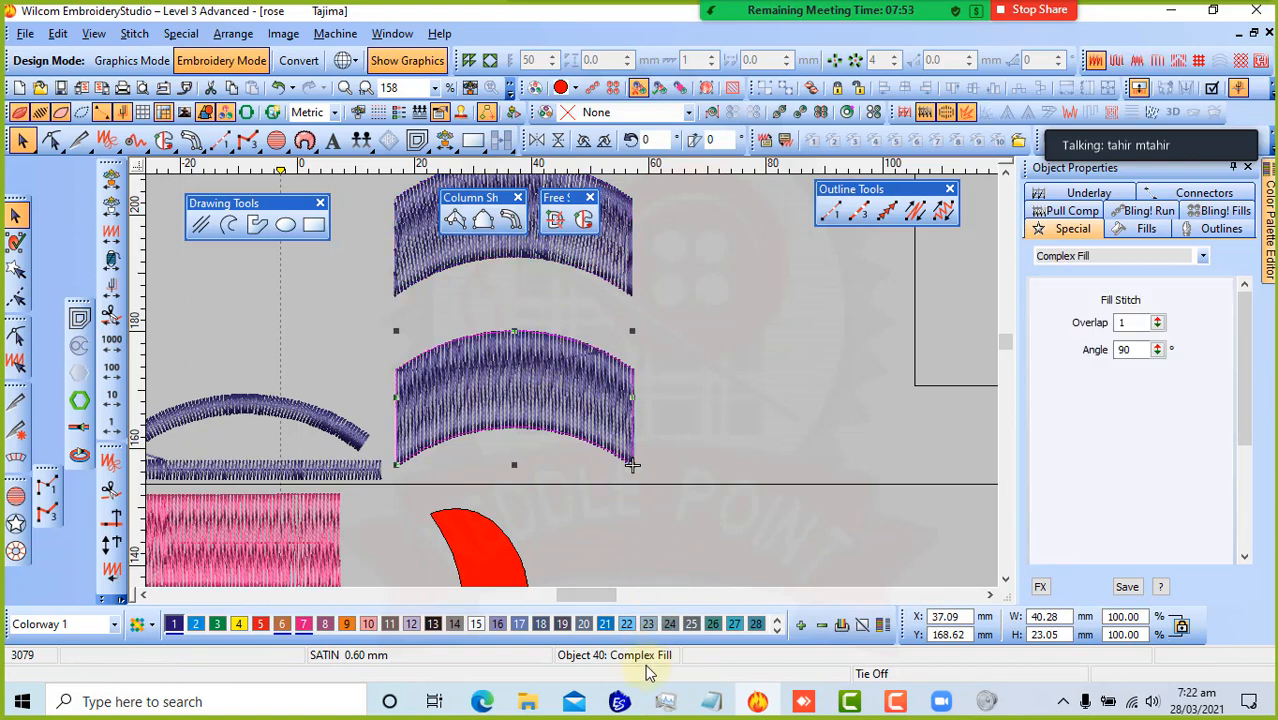
pyautogui.click(705, 420)
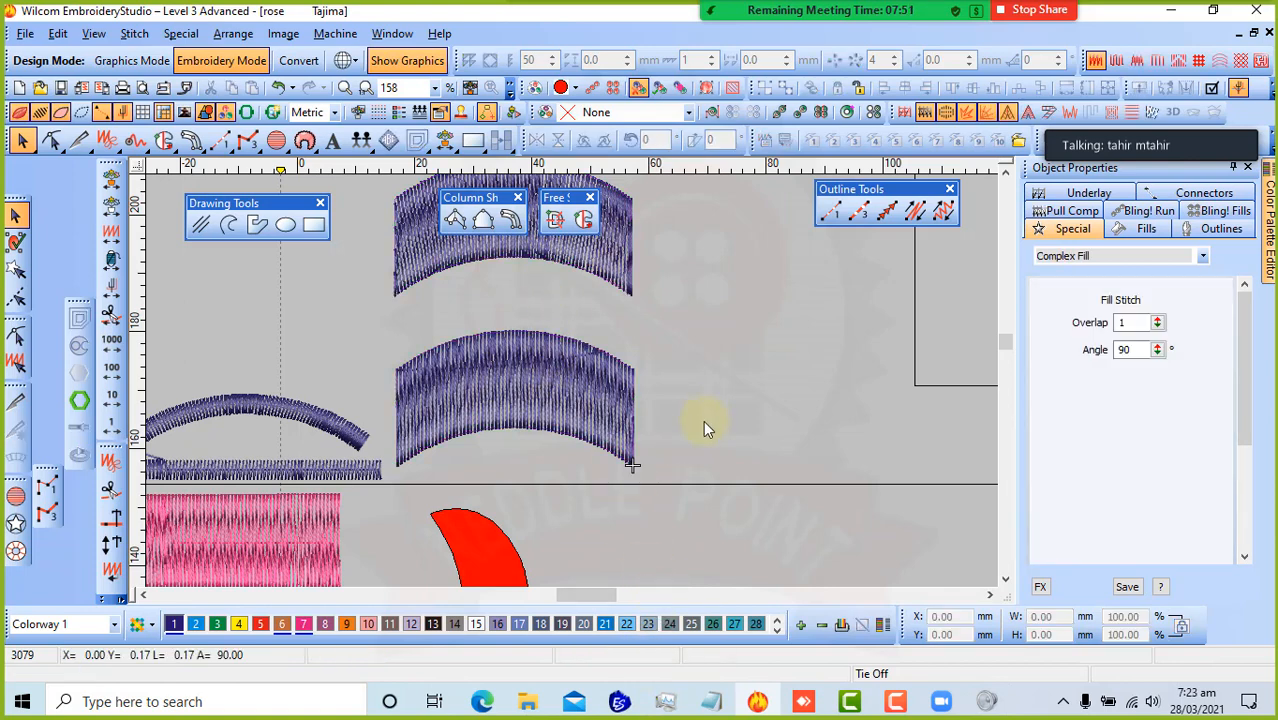
# - Bring the outline tools beside the free-shape tools and digitize a horizontal Run line about 86 mm long to the right of the lower arch
pyautogui.hotkey('shift', 'z')
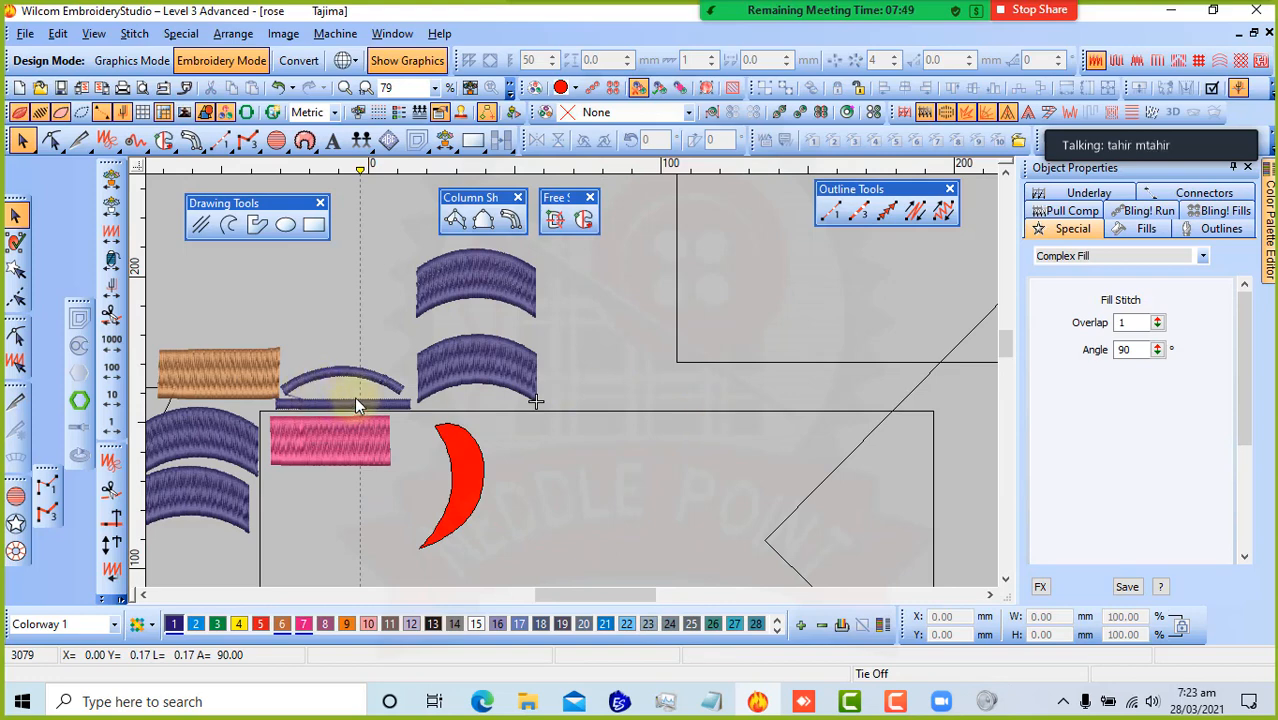
pyautogui.click(510, 219)
pyautogui.moveTo(851, 188); pyautogui.dragTo(674, 195)
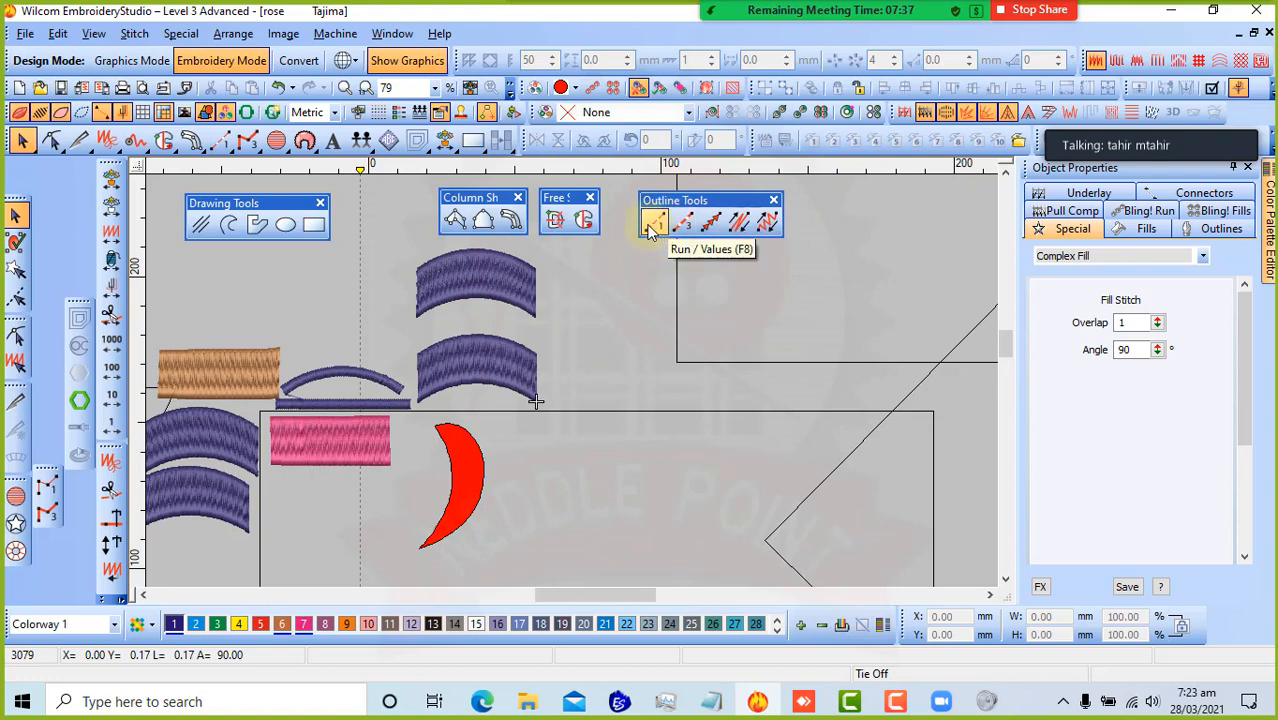
pyautogui.click(652, 224)
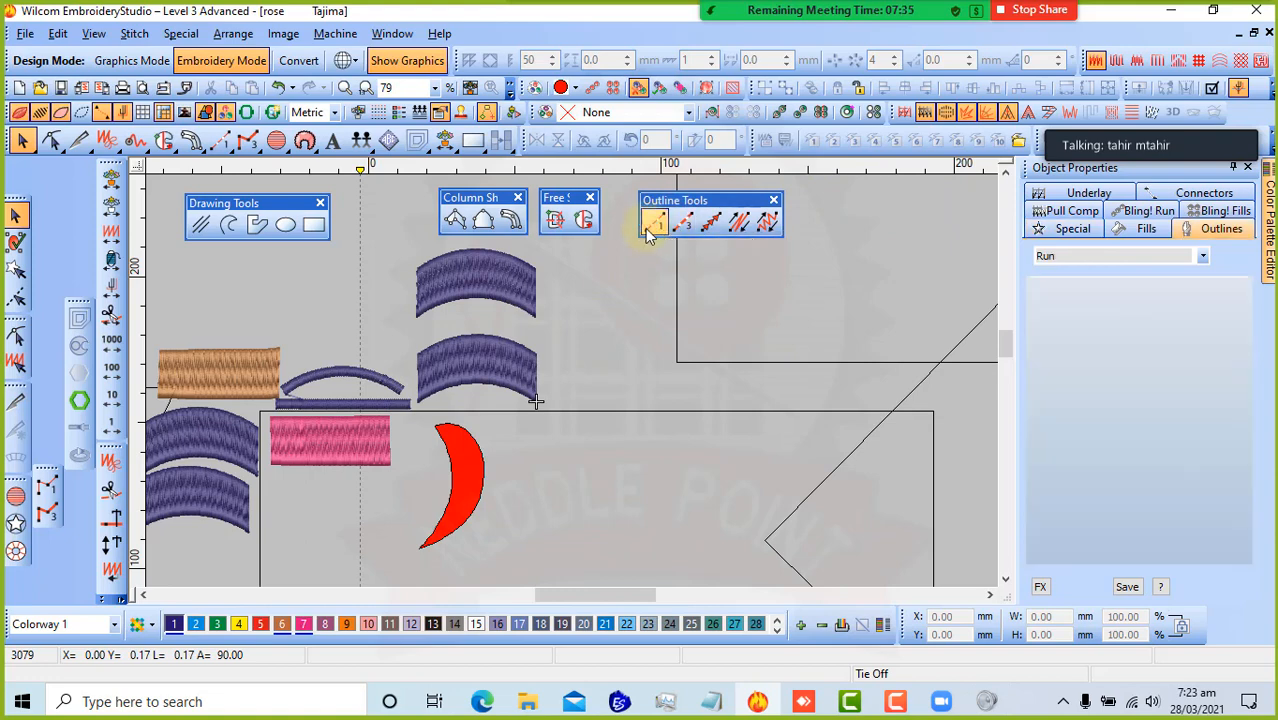
pyautogui.click(565, 402)
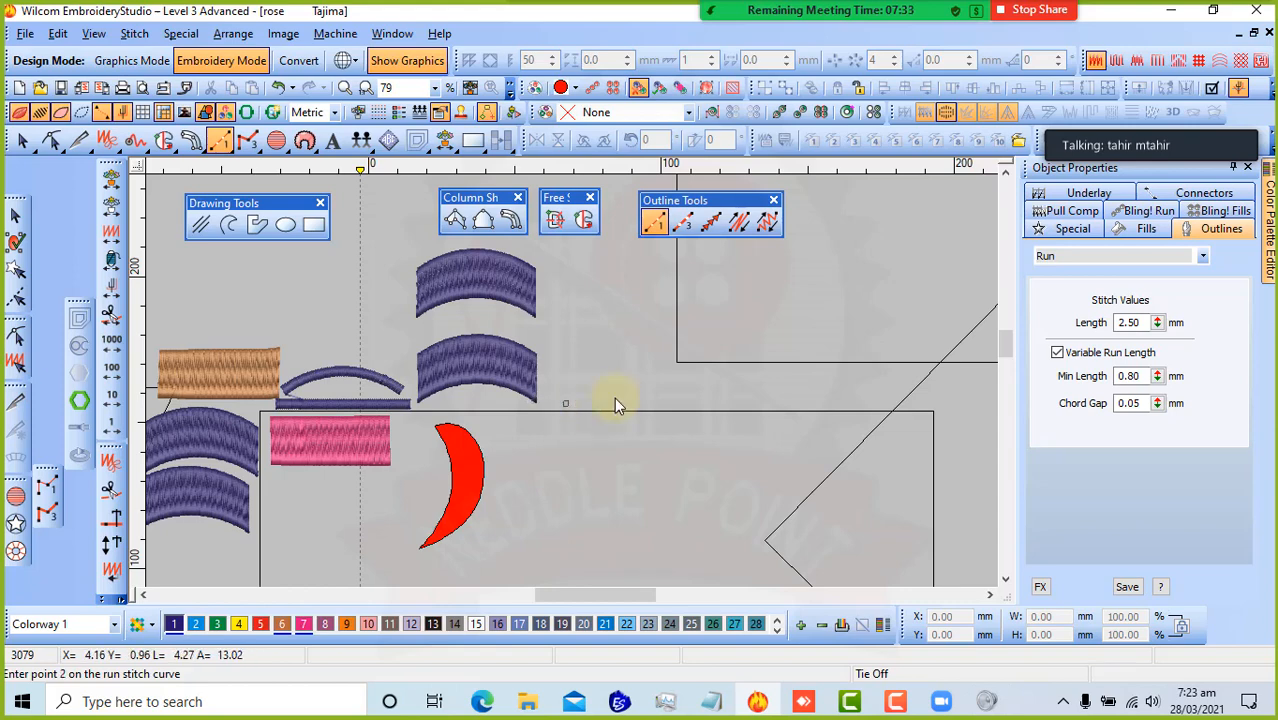
pyautogui.click(818, 403)
pyautogui.press('Return')
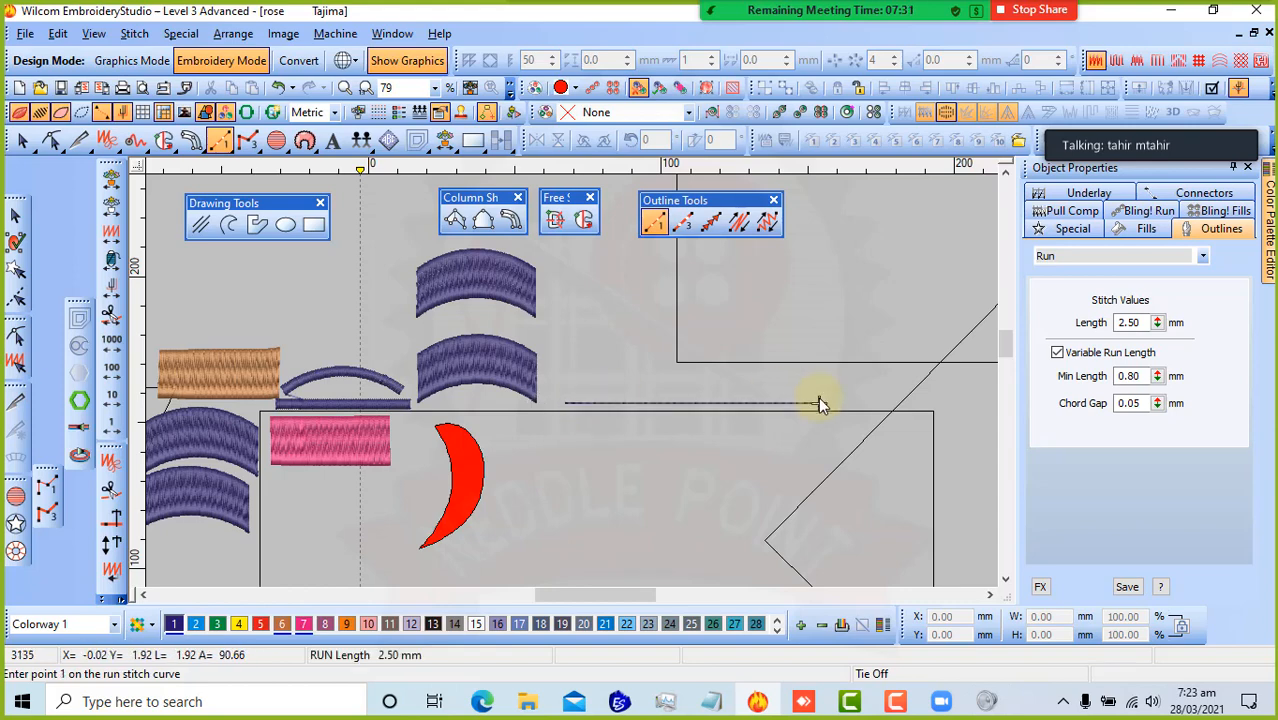
# - Select the new Run line, recolor it with colour 2, and view its stitches up close
pyautogui.press('z')
pyautogui.press('z')
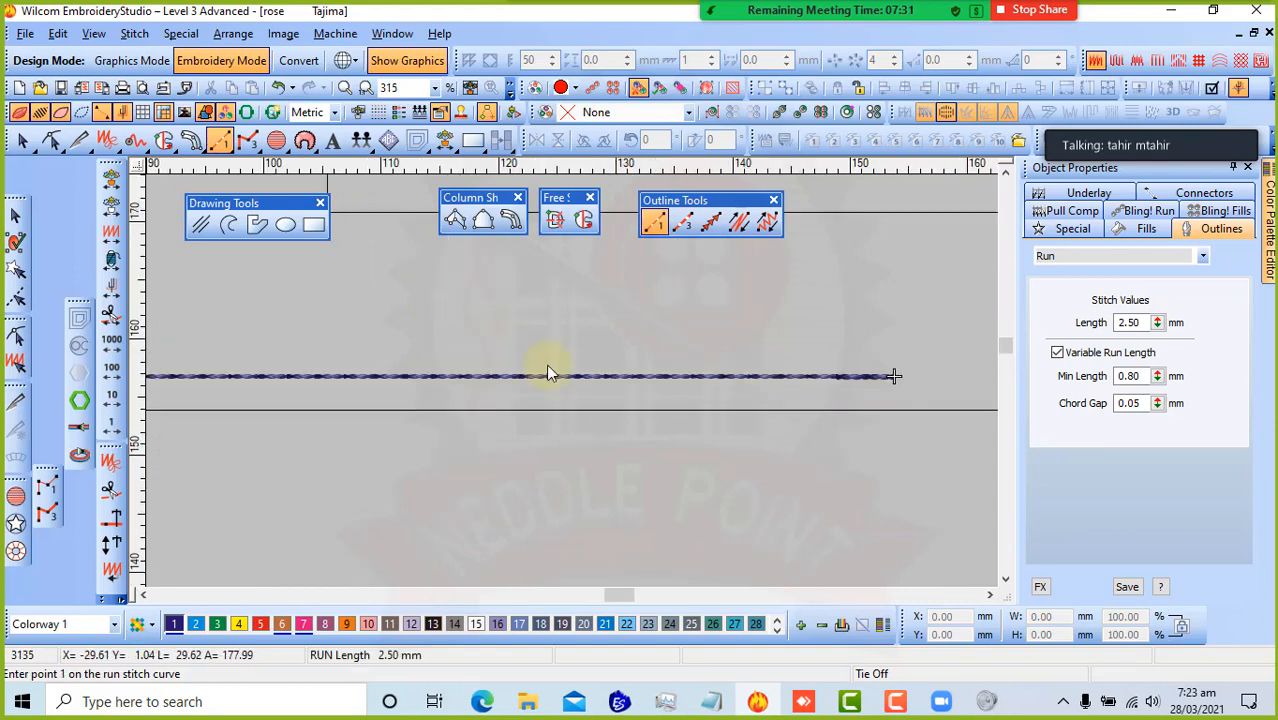
pyautogui.click(15, 214)
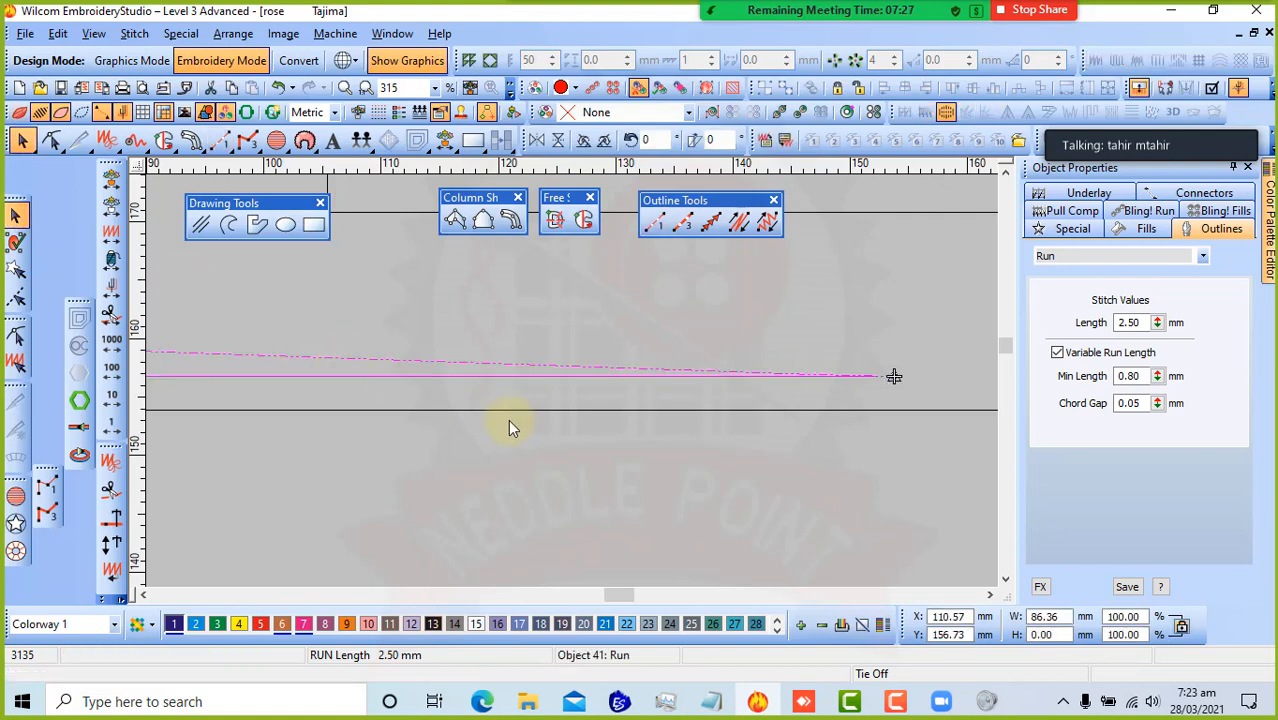
pyautogui.click(195, 624)
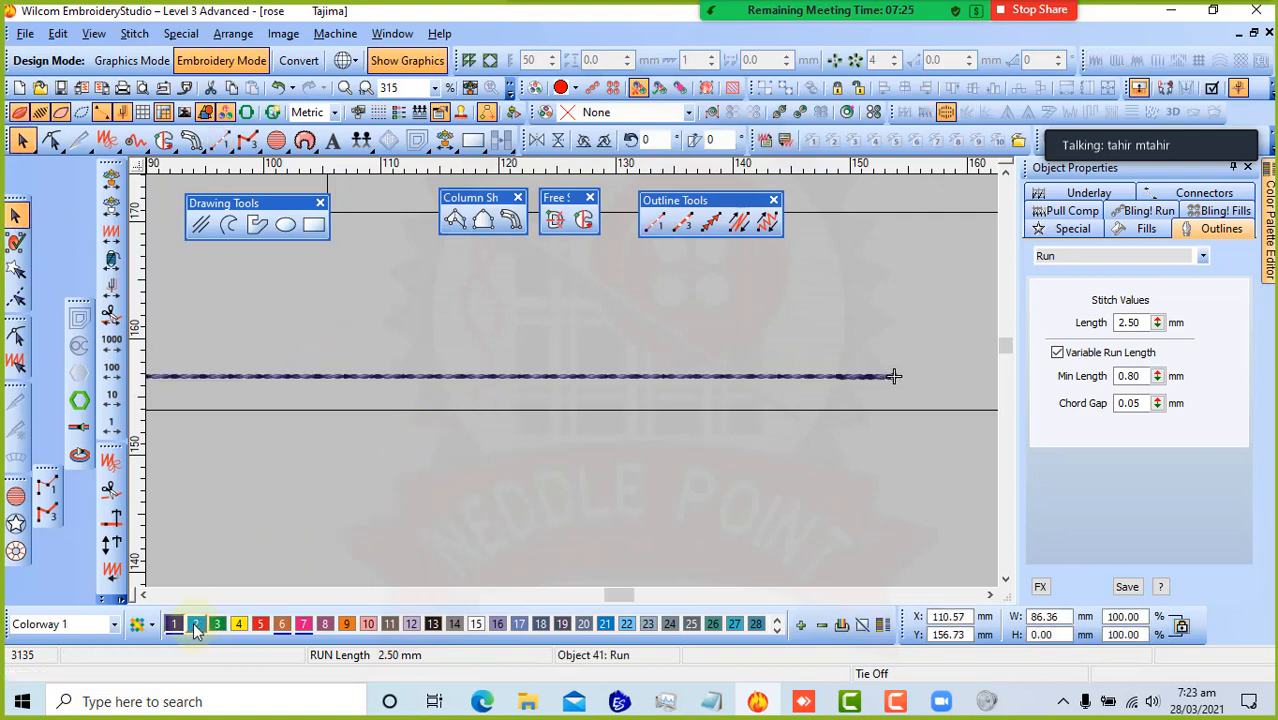
pyautogui.click(390, 415)
pyautogui.press('z')
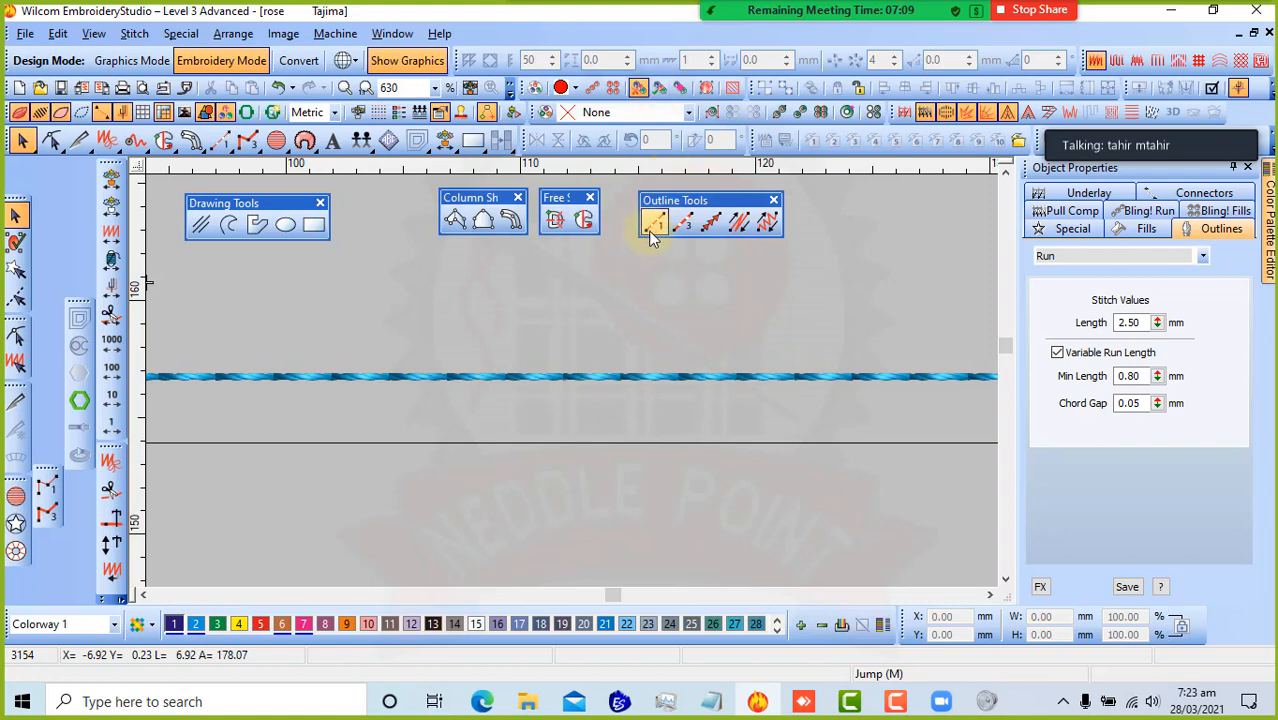
# - Digitize a horizontal Run line about 40 mm long along the upper edge of the pink rectangle
pyautogui.scroll(-2, 571, 381)
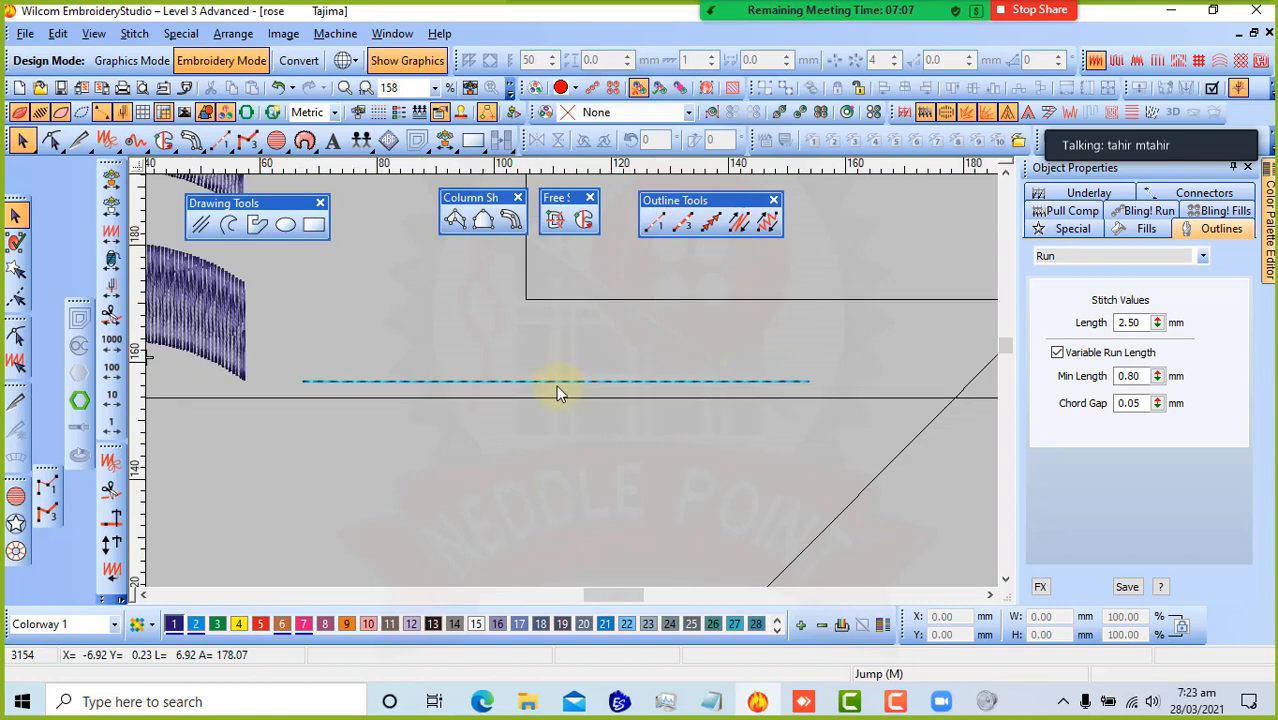
pyautogui.scroll(1, 527, 390)
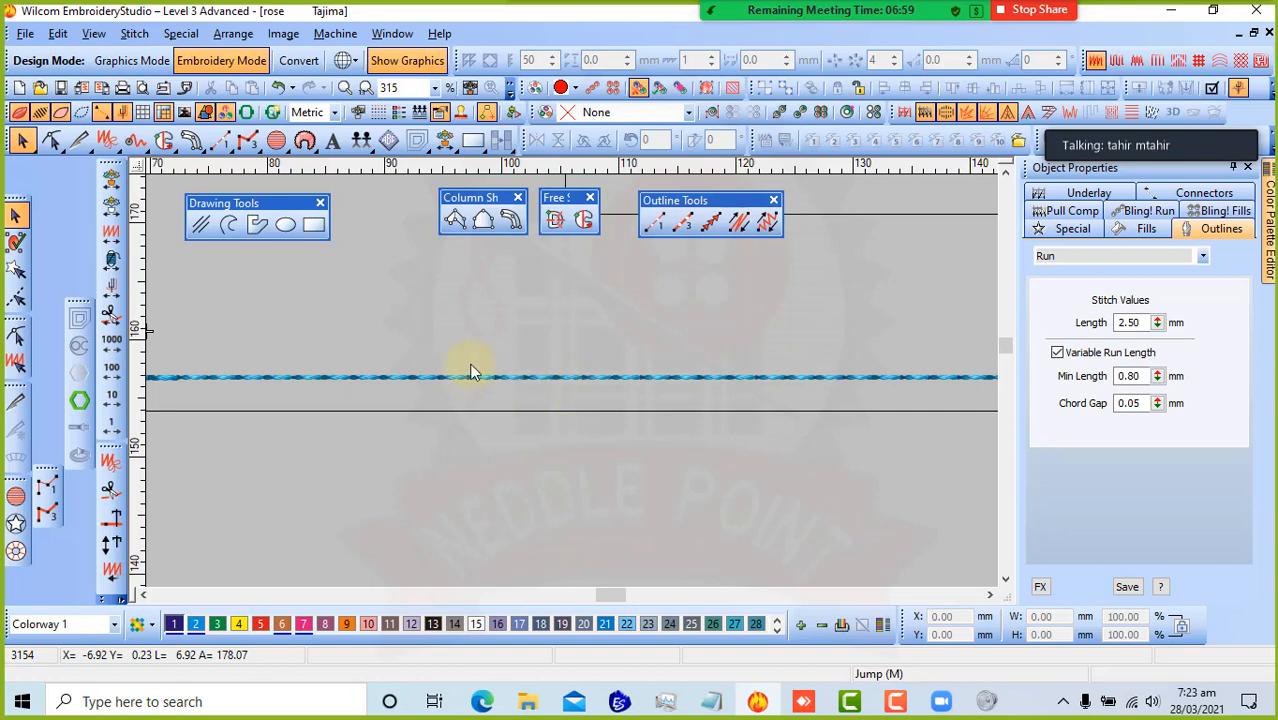
pyautogui.scroll(-2, 502, 331)
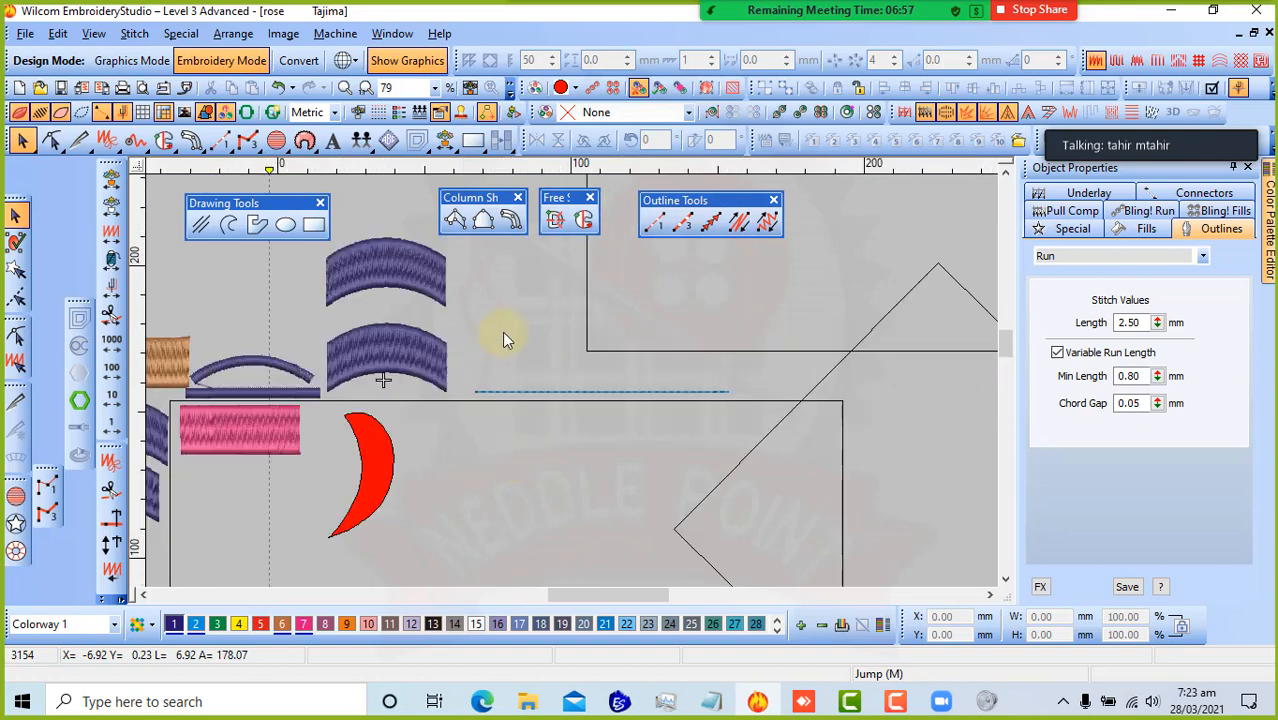
pyautogui.scroll(1, 571, 386)
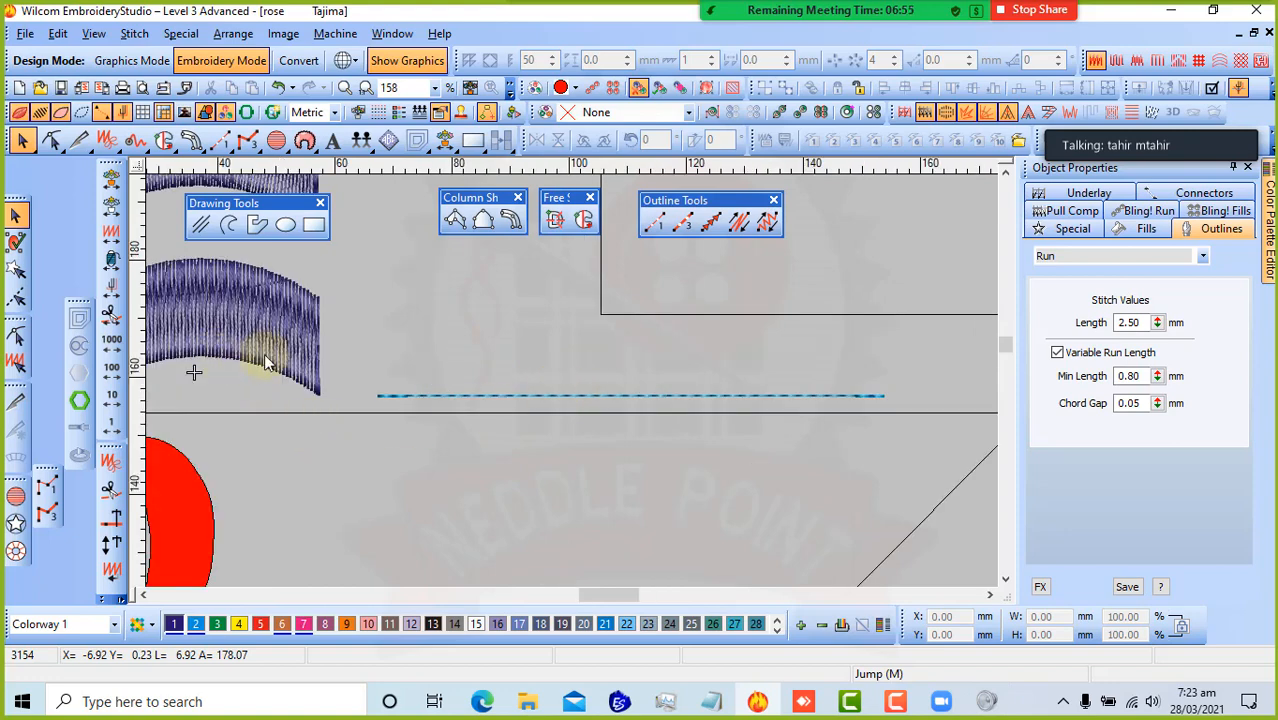
pyautogui.scroll(-1, 249, 423)
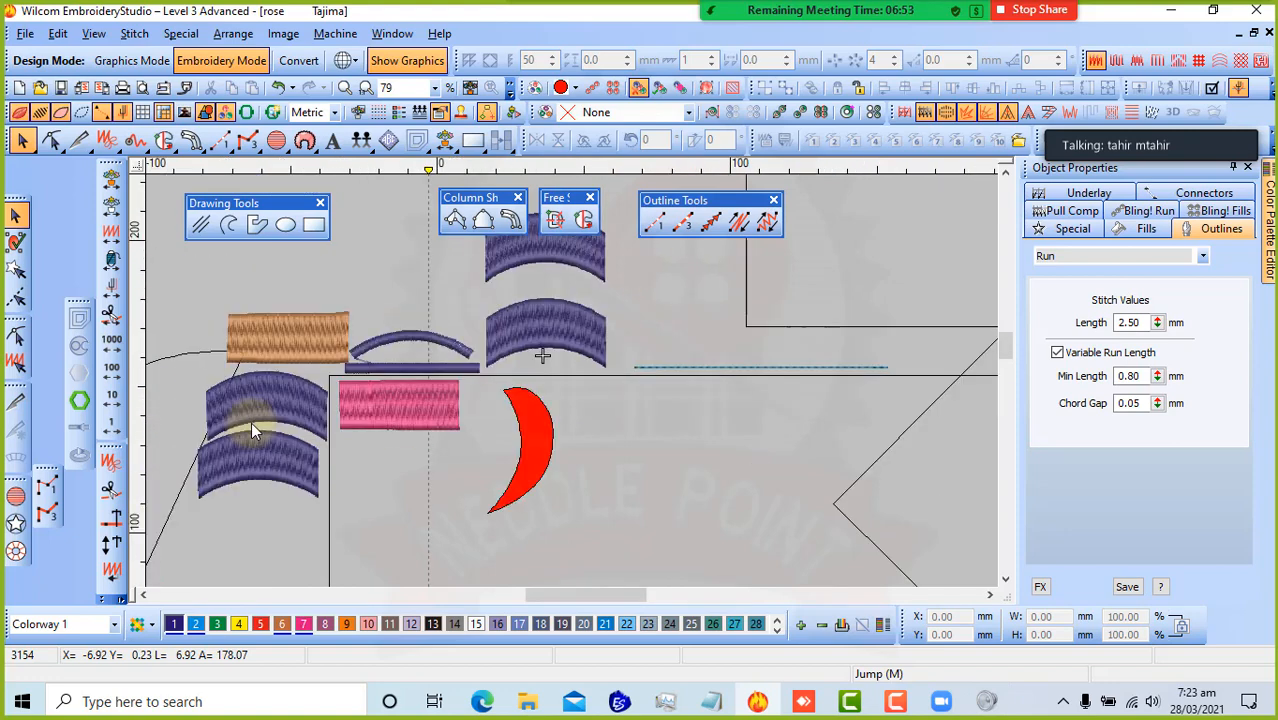
pyautogui.scroll(1, 411, 406)
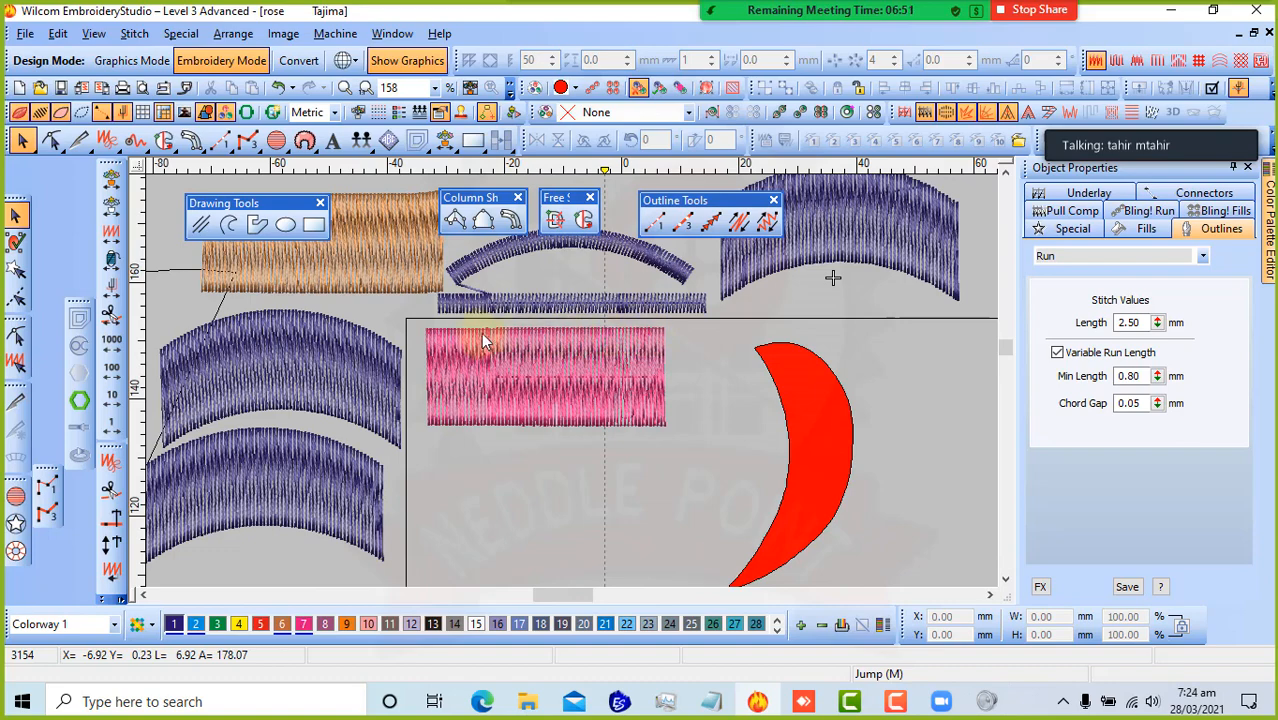
pyautogui.click(654, 221)
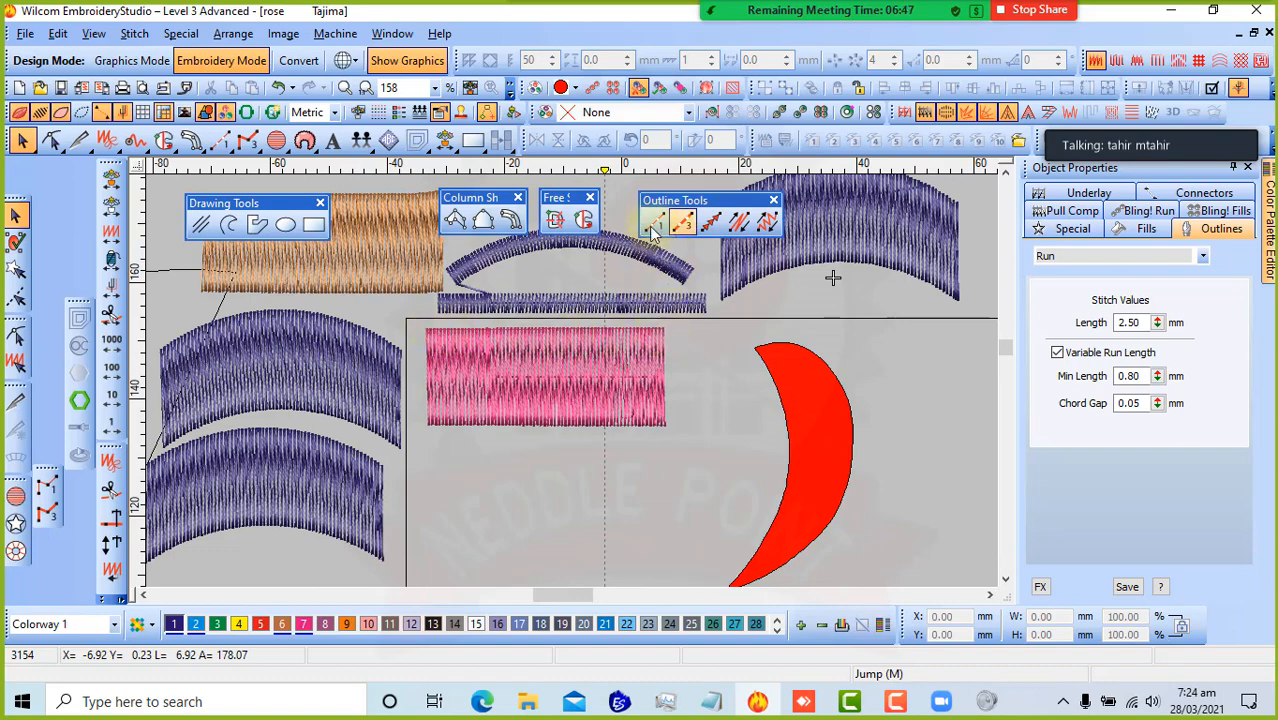
pyautogui.click(662, 329)
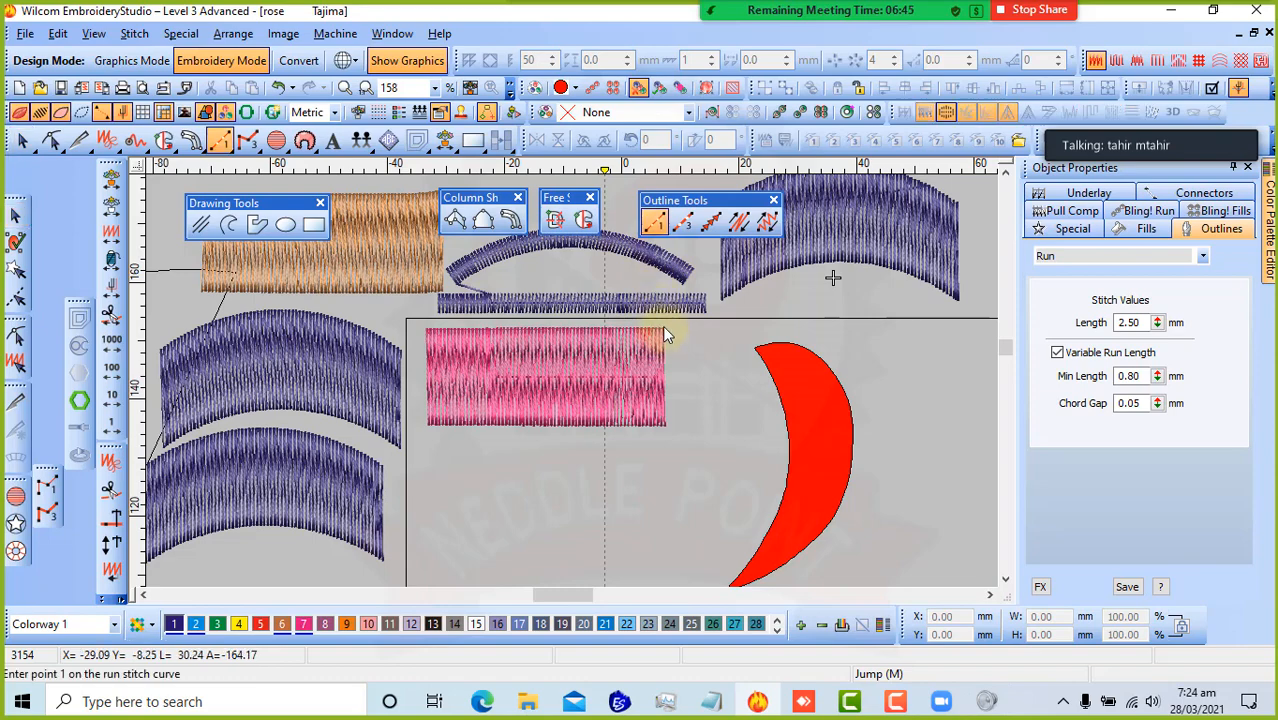
pyautogui.click(425, 326)
pyautogui.press('Return')
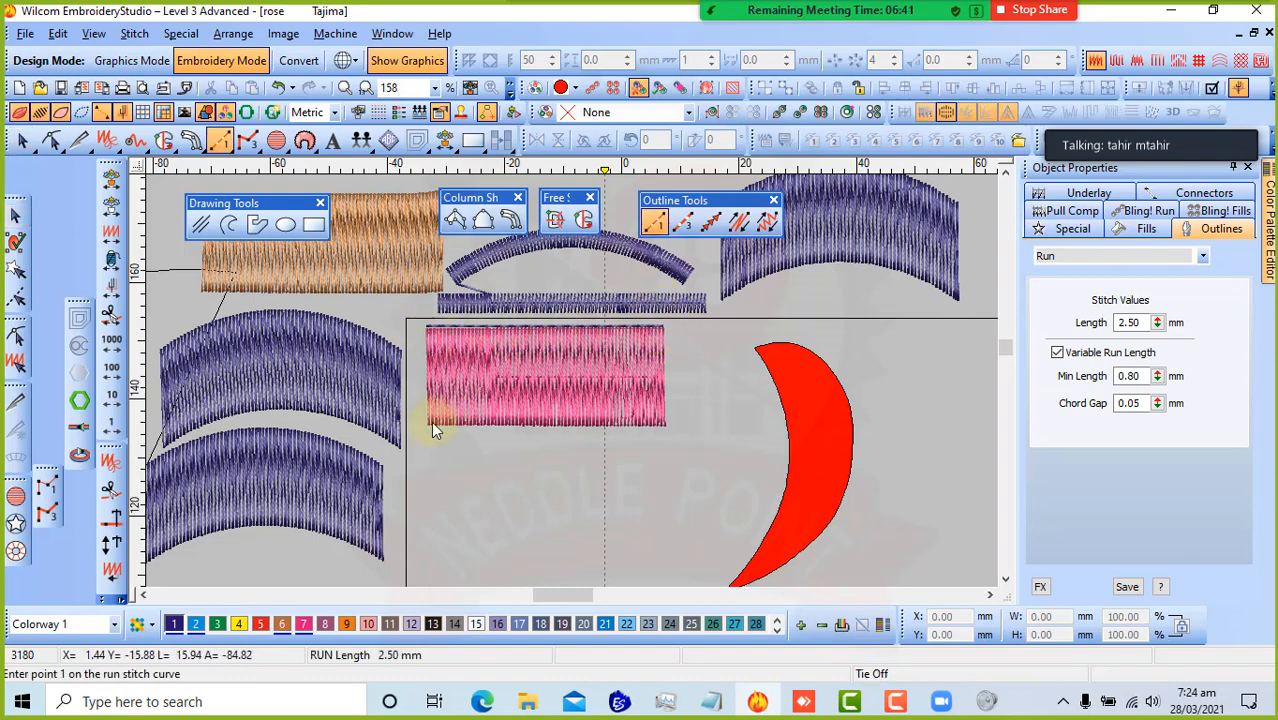
# - Digitize a second Run line about 40 mm long along the lower edge of the pink rectangle
pyautogui.click(428, 423)
pyautogui.click(661, 425)
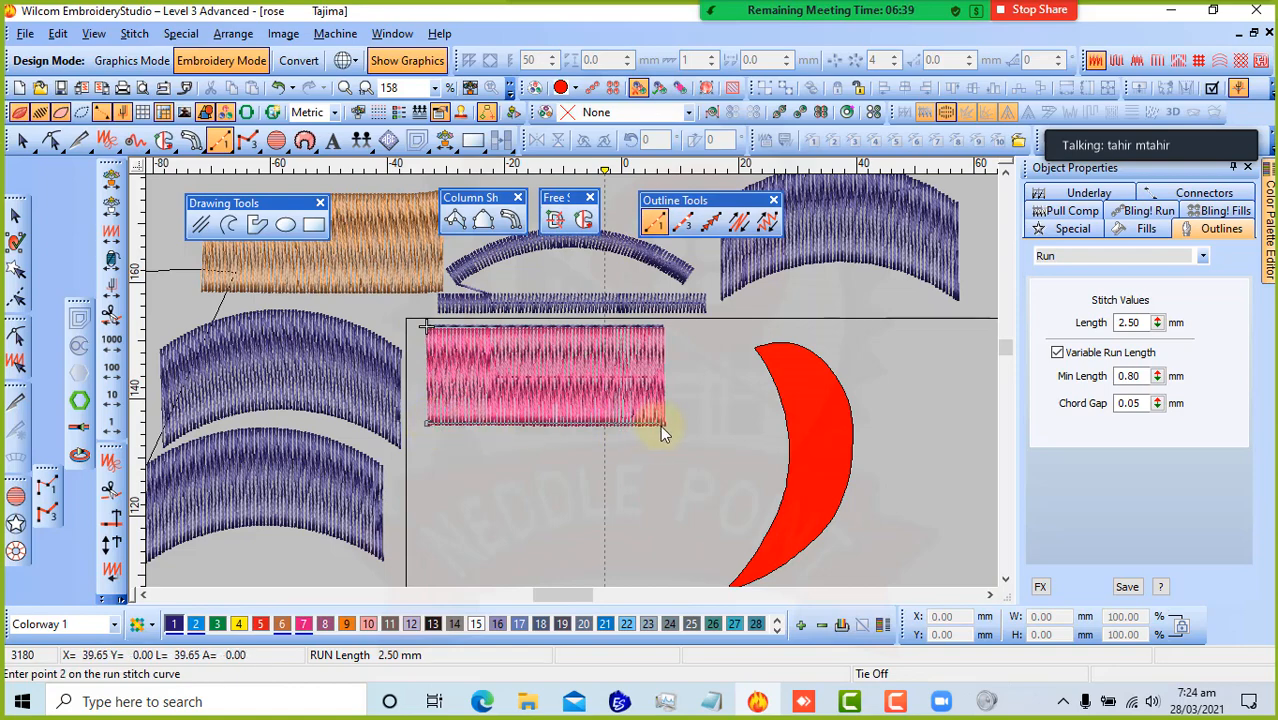
pyautogui.press('Return')
pyautogui.press('Escape')
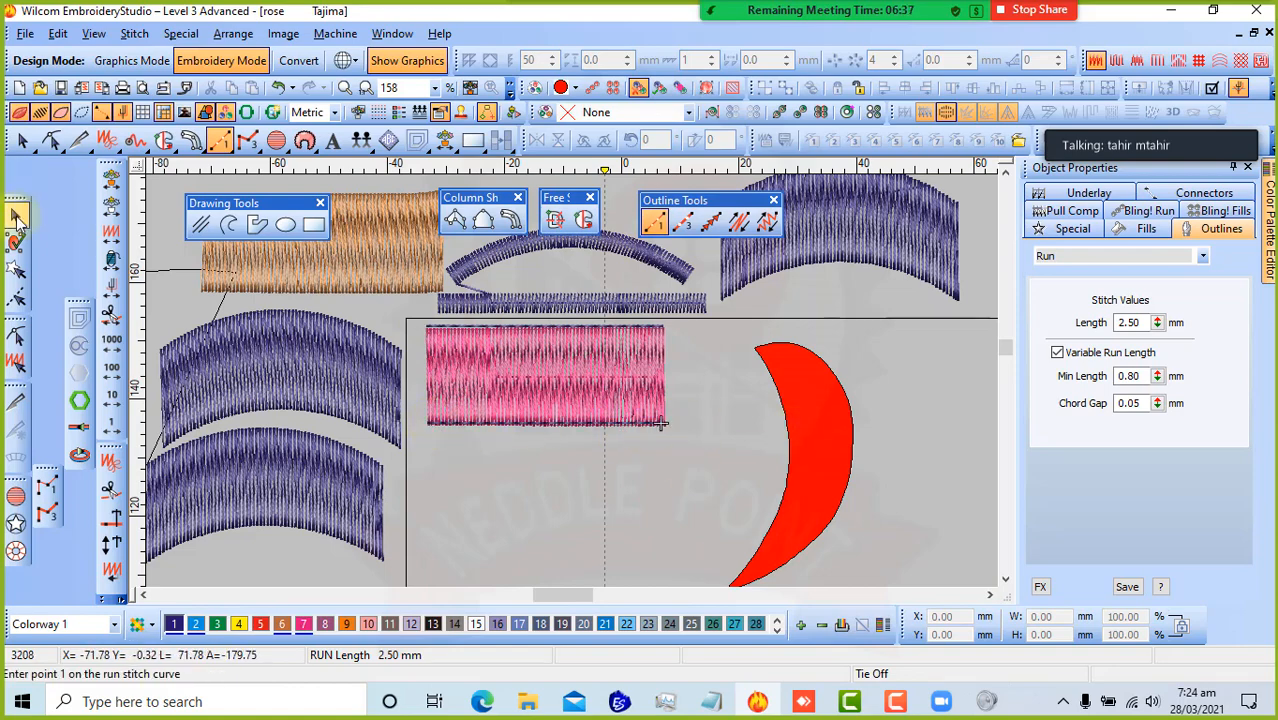
# - Select both Run lines on the pink rectangle's edges and recolor them with colour 5
pyautogui.keyDown('ctrl'); pyautogui.click(570, 320); pyautogui.keyUp('ctrl')
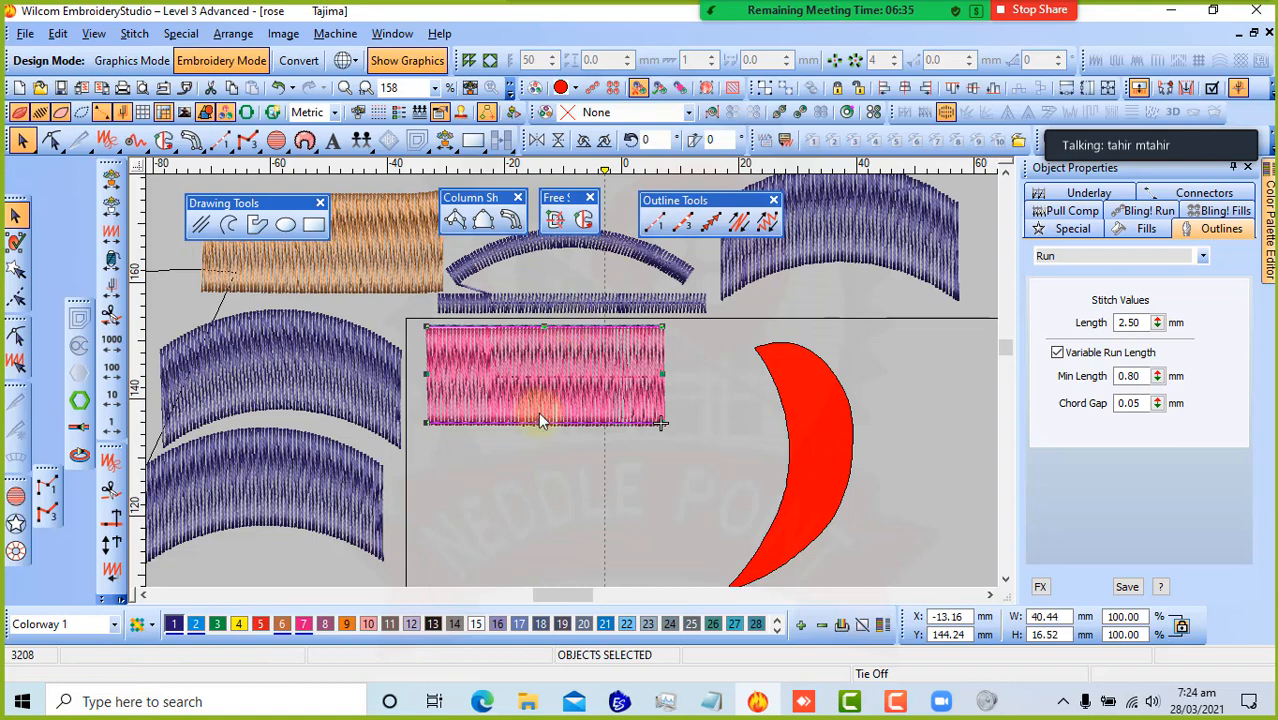
pyautogui.click(259, 620)
pyautogui.click(568, 480)
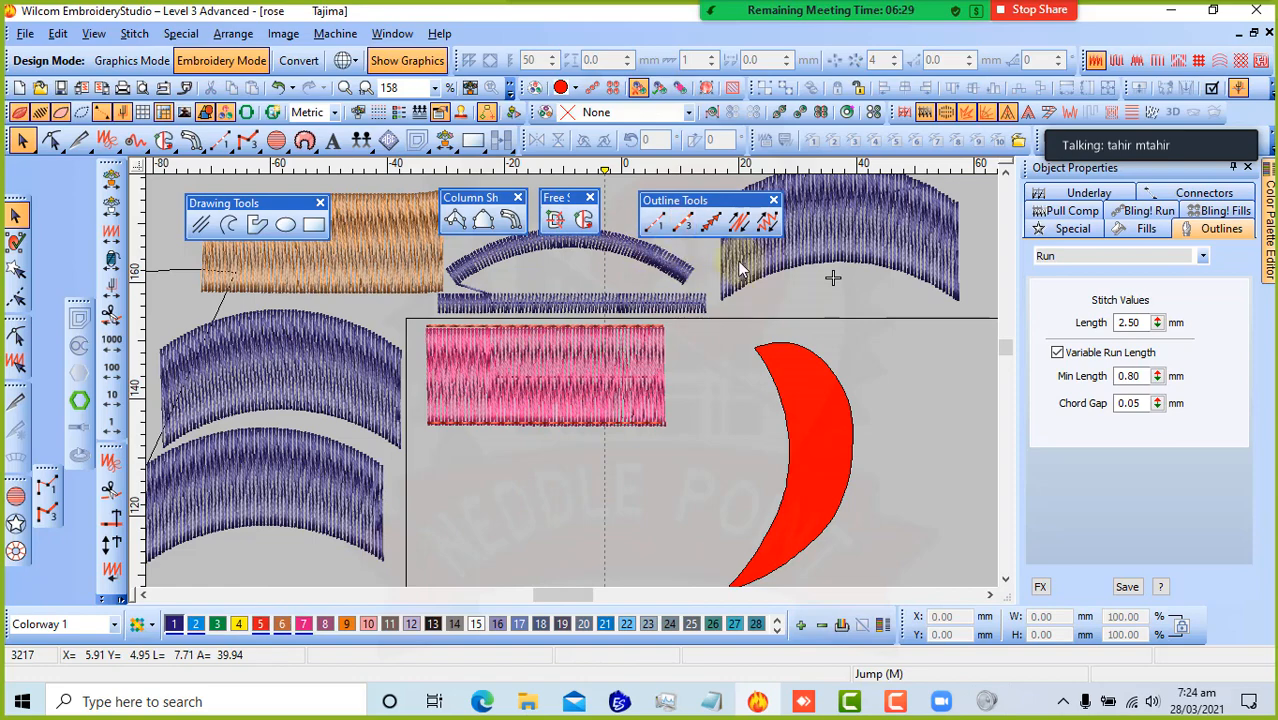
# - Digitize a horizontal Triple Run line about 85 mm long just above the long blue Run line
pyautogui.scroll(-2, 830, 264)
pyautogui.scroll(2, 720, 395)
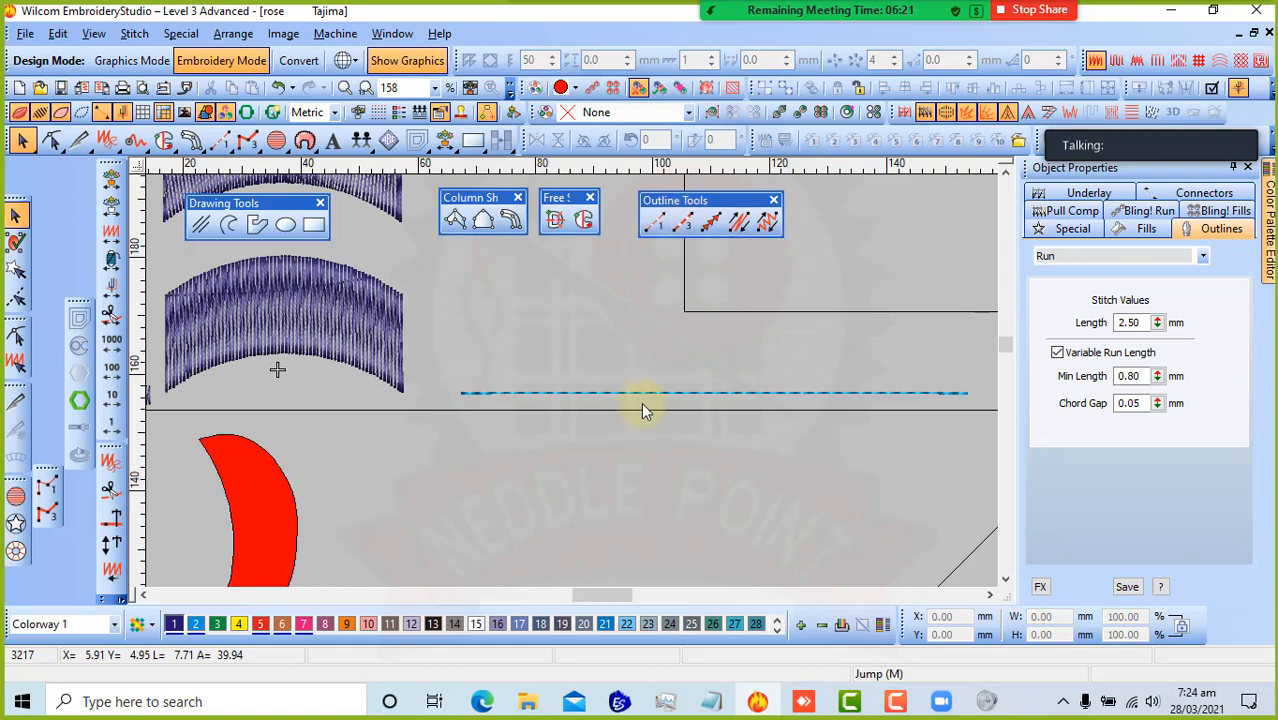
pyautogui.click(684, 228)
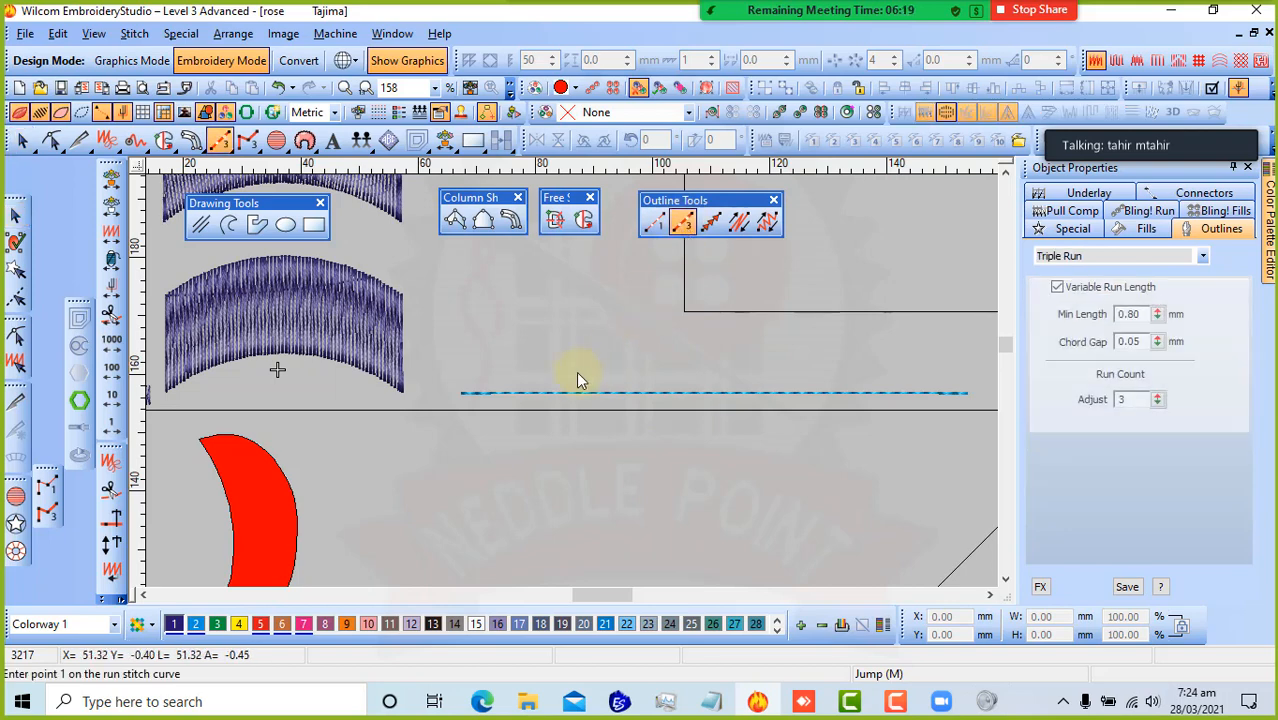
pyautogui.click(465, 383)
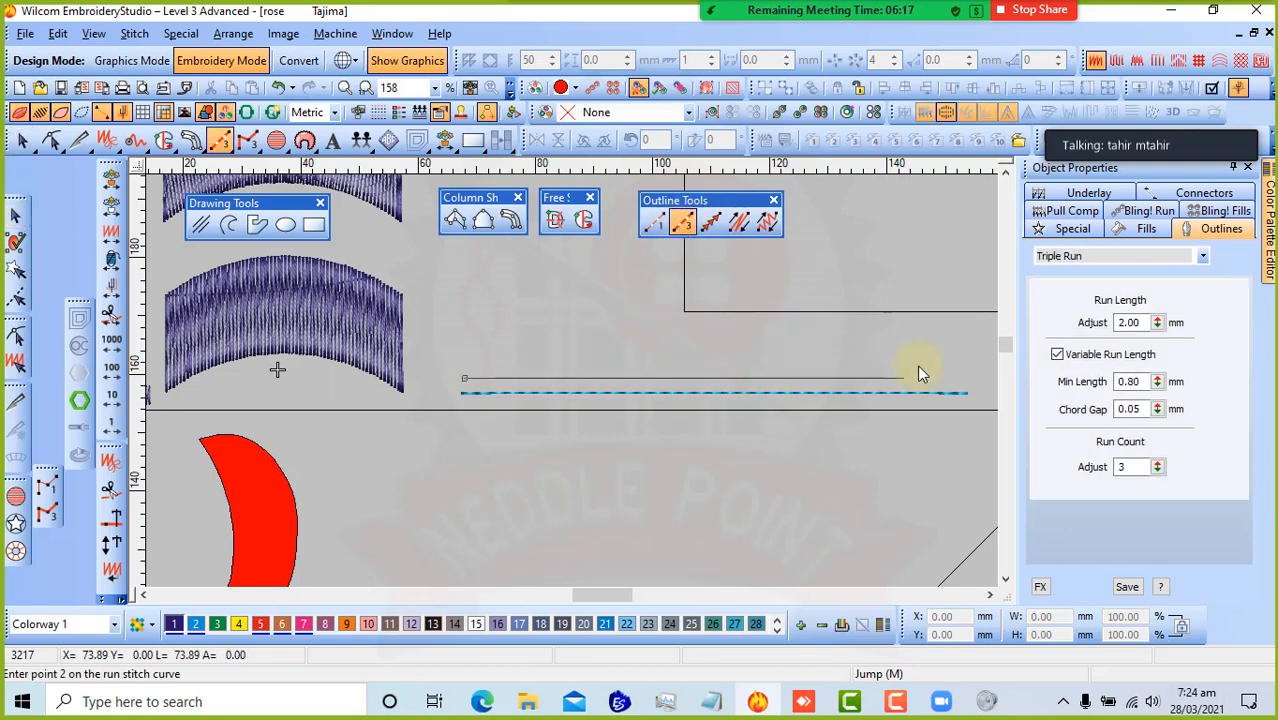
pyautogui.click(770, 386)
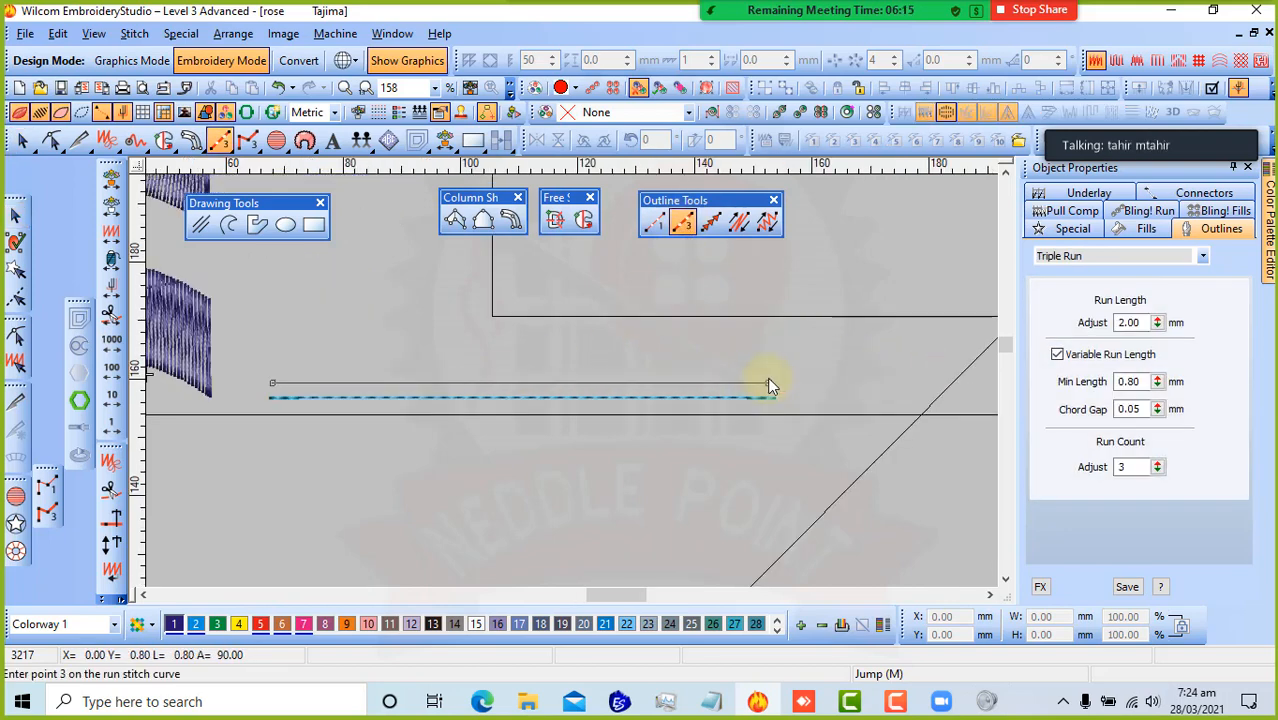
pyautogui.press('Return')
# - Recolor the new Triple Run line with colour 2 and compare its stitches up close with the Run line below it
pyautogui.click(15, 215)
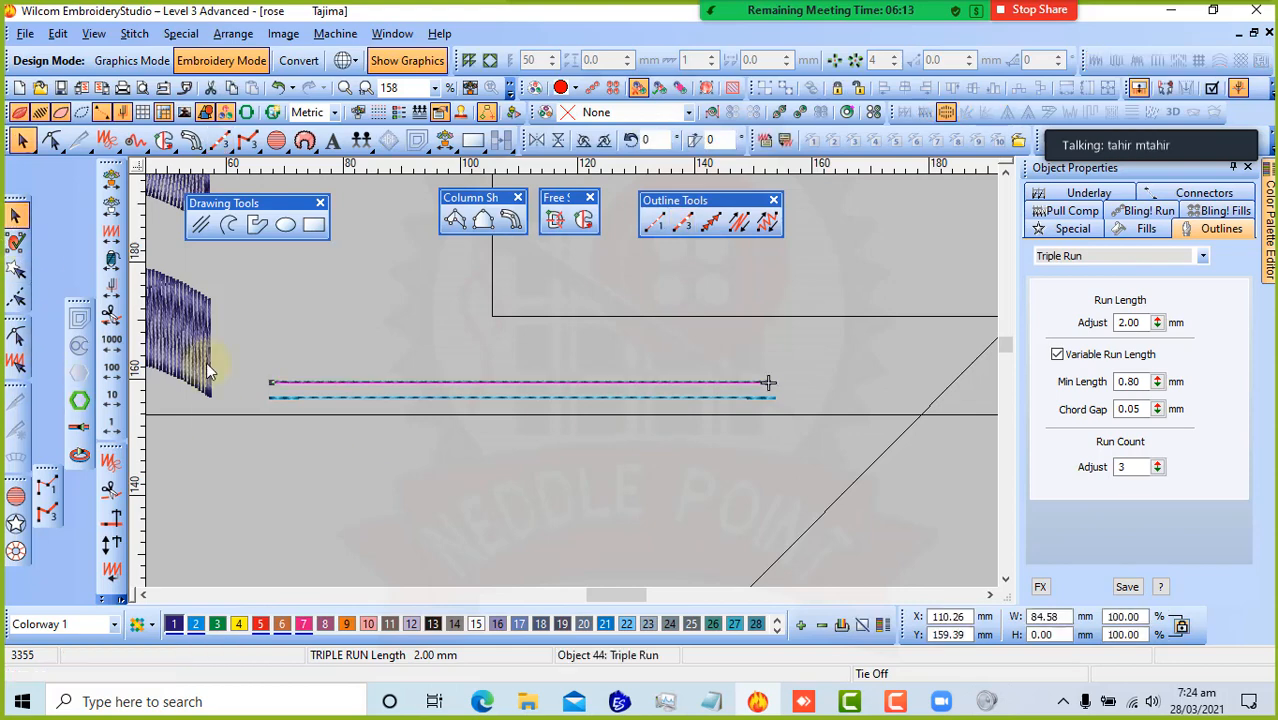
pyautogui.click(195, 624)
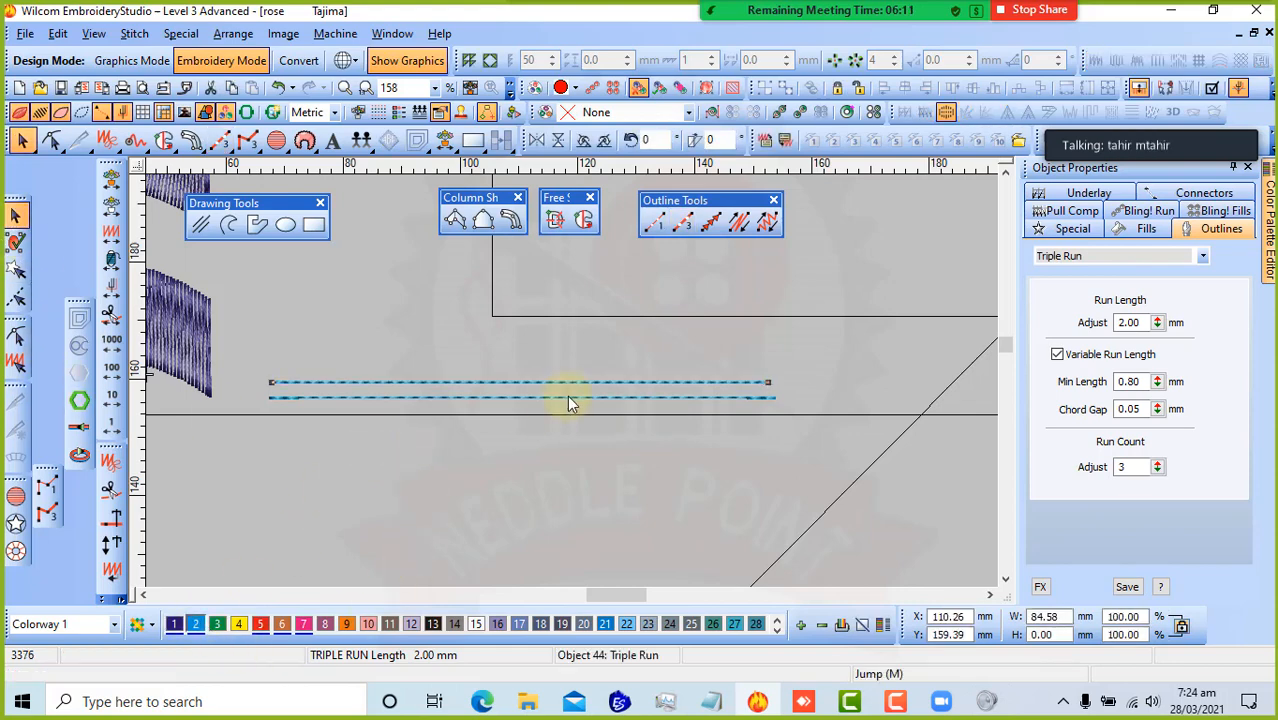
pyautogui.scroll(1, 548, 391)
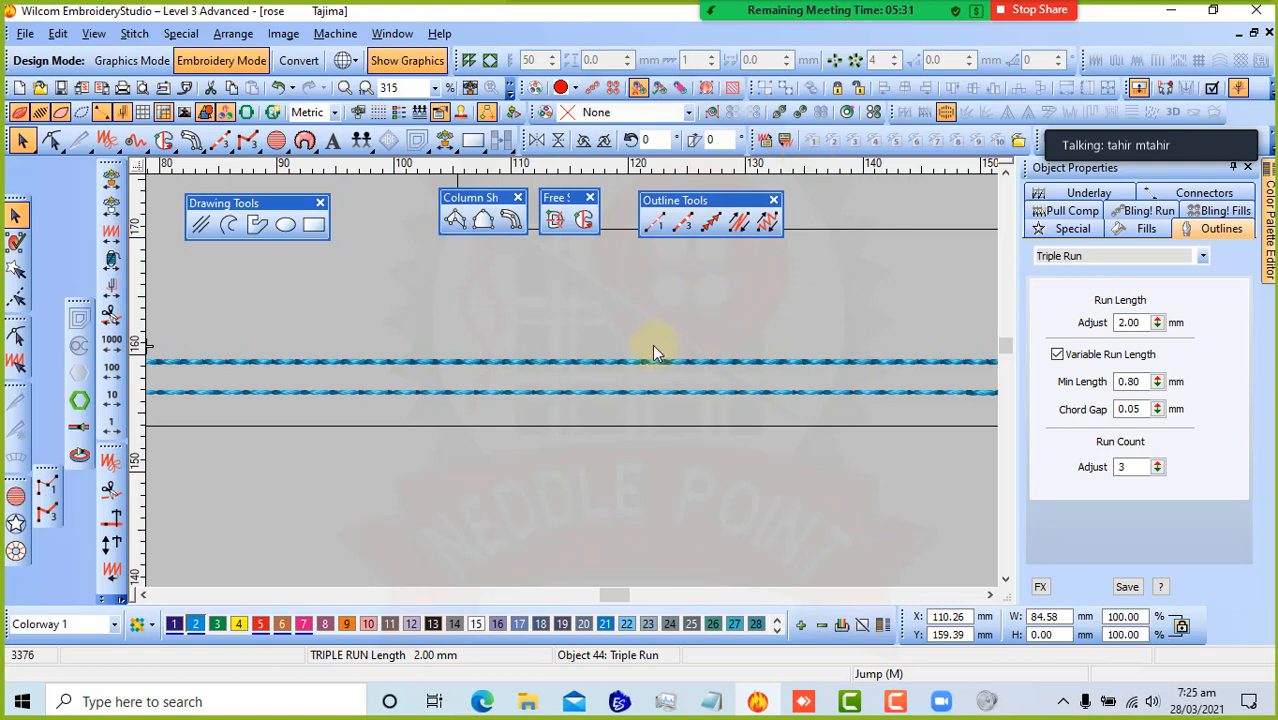
pyautogui.scroll(-1, 634, 312)
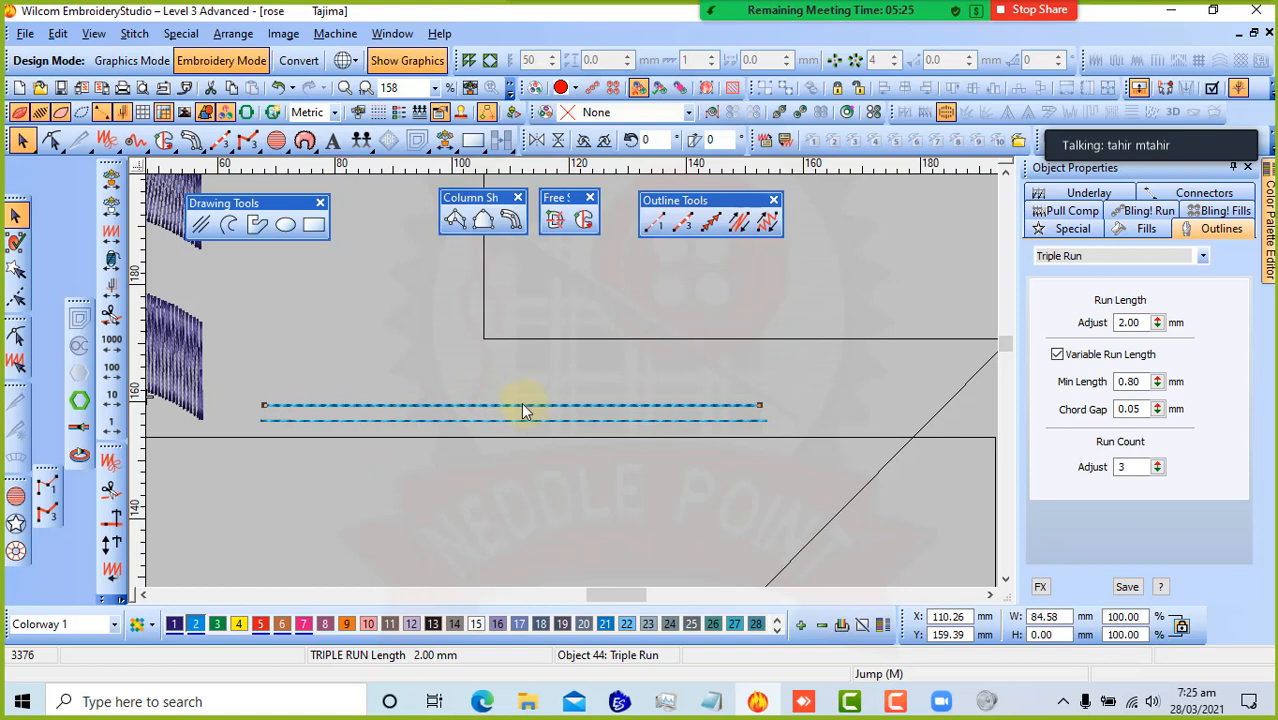
pyautogui.click(331, 520)
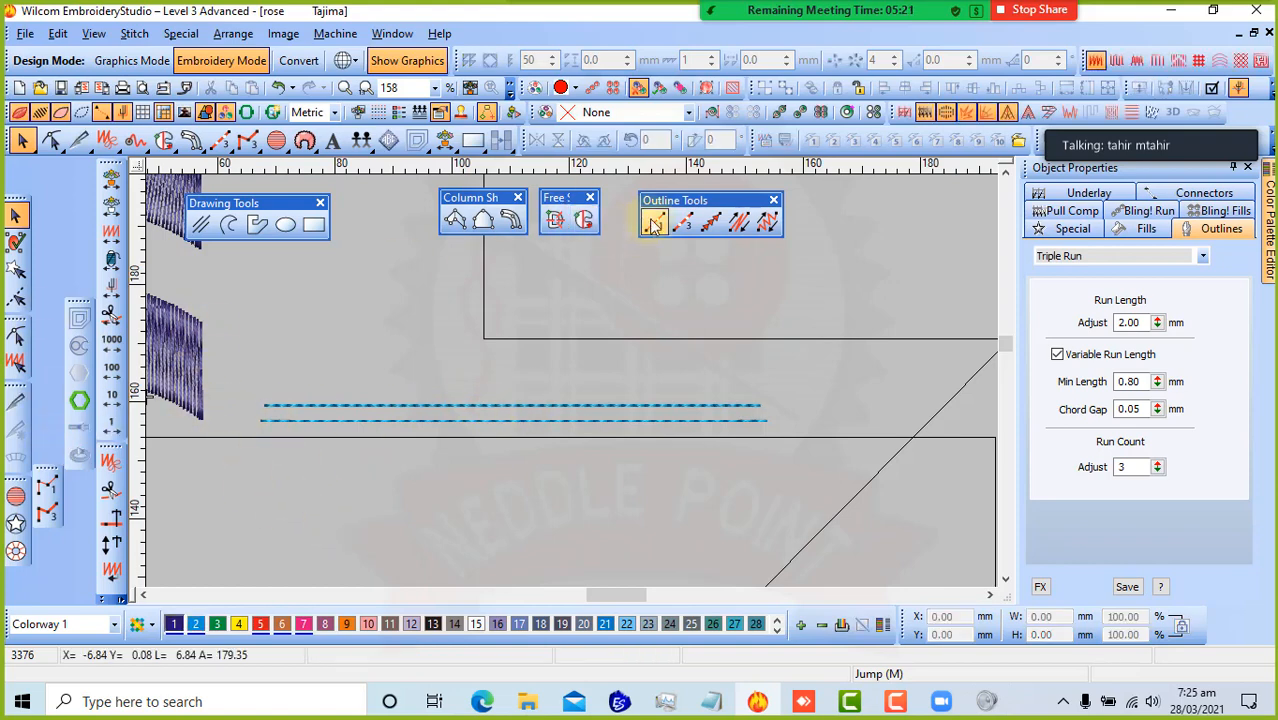
# - Start the Triple Run tool for another outline and bring the filled sample shapes into view
pyautogui.click(683, 222)
pyautogui.scroll(-3, 190, 346)
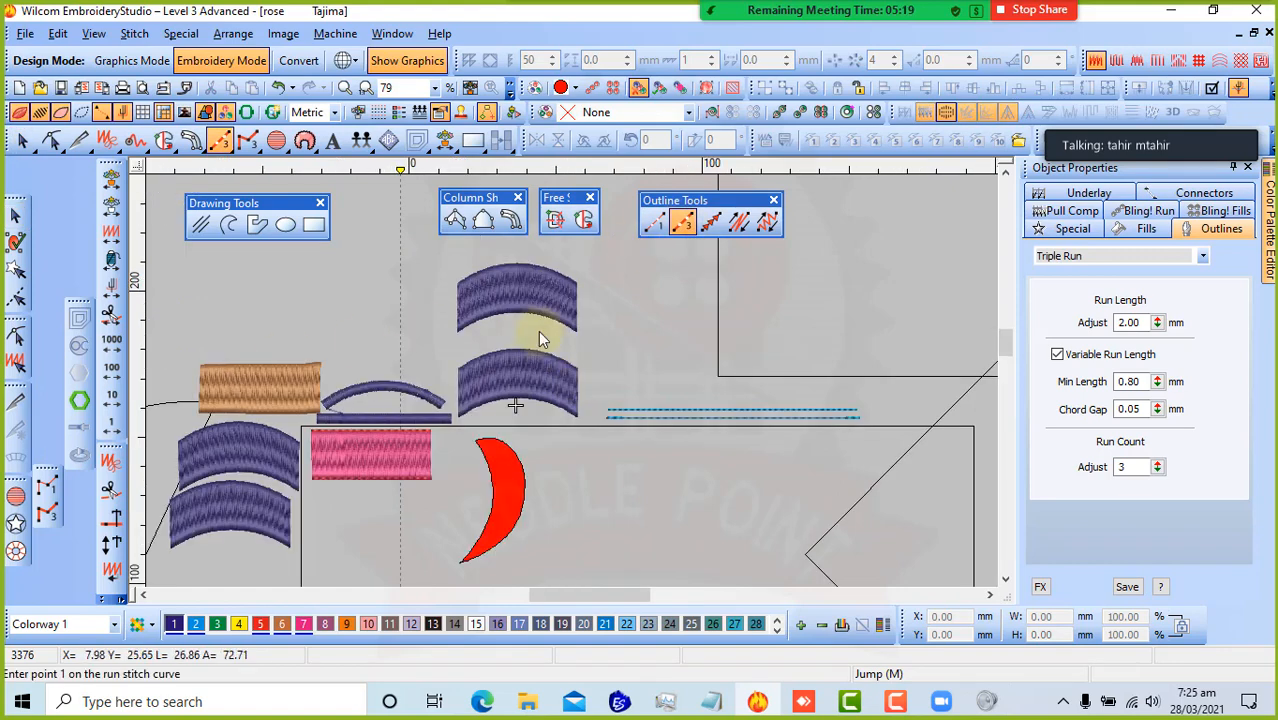
# - Digitize a triple run curve about 41 mm wide along the top edge of the lower curved satin shape
pyautogui.scroll(3, 538, 330)
pyautogui.click(657, 411)
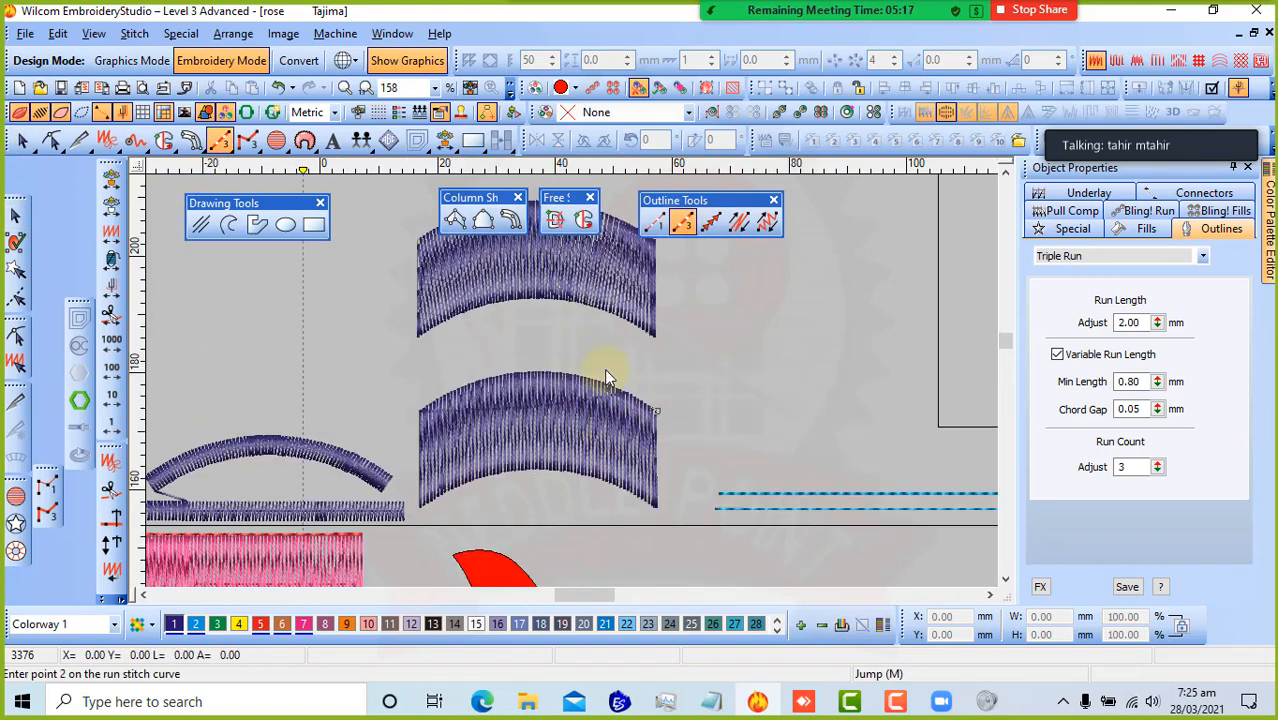
pyautogui.click(538, 373)
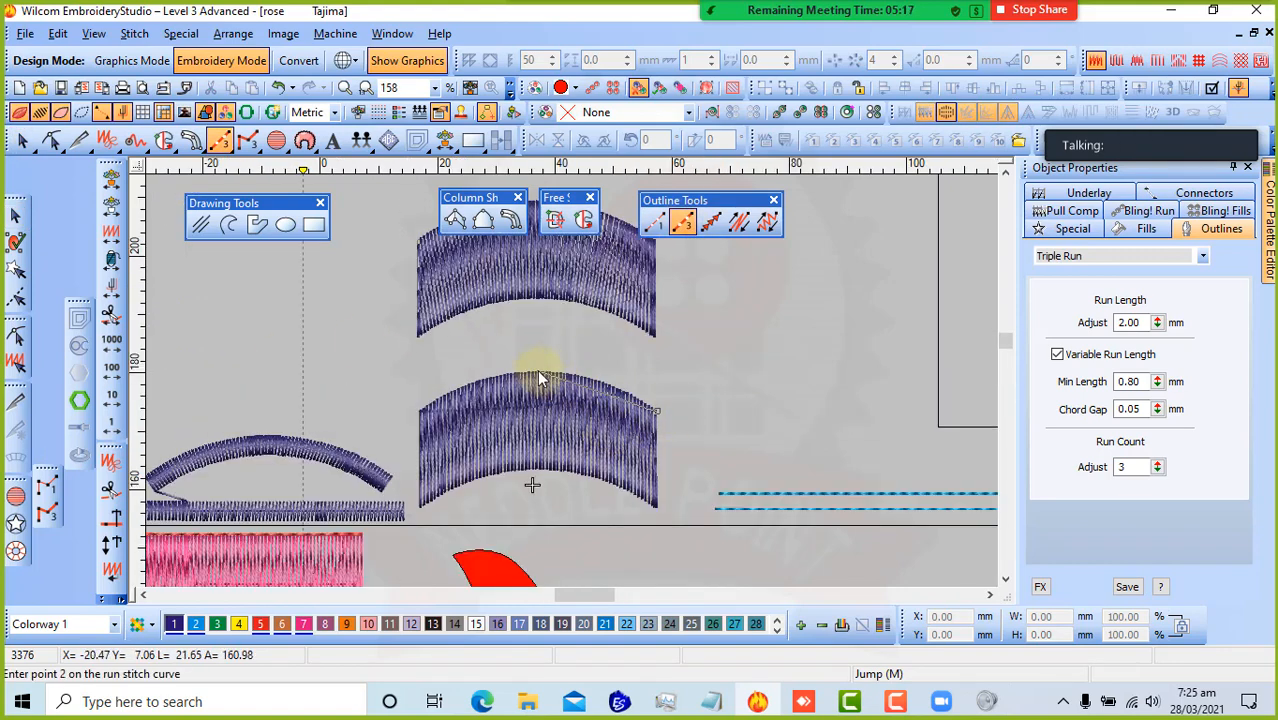
pyautogui.click(419, 411)
pyautogui.press('Return')
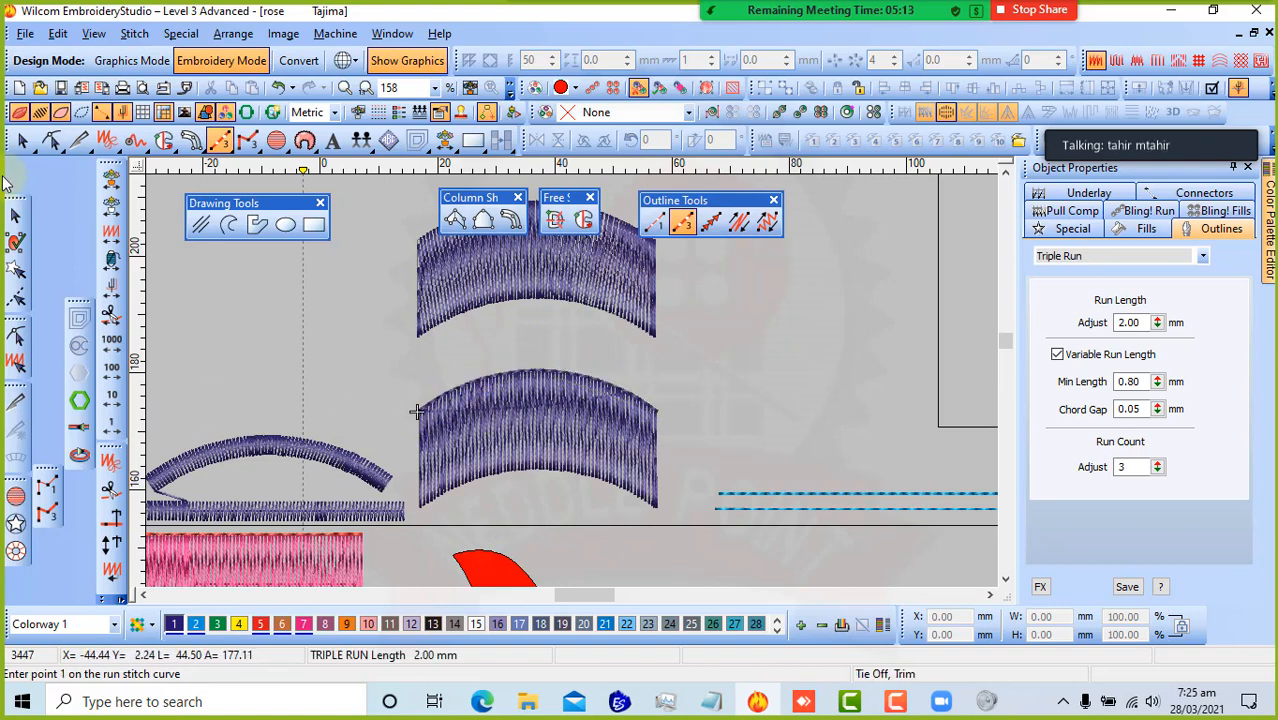
# - Recolor the new triple run on the lower curved shape with palette color 2
pyautogui.click(15, 217)
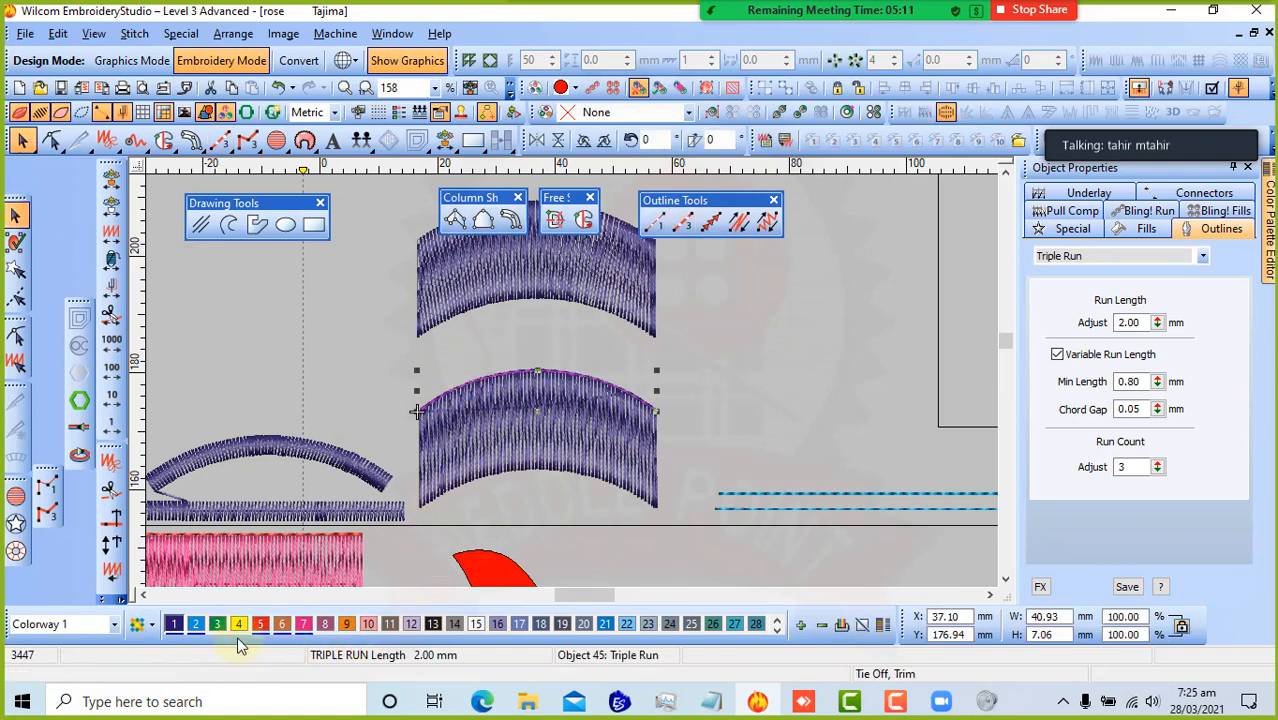
pyautogui.click(196, 624)
pyautogui.click(730, 412)
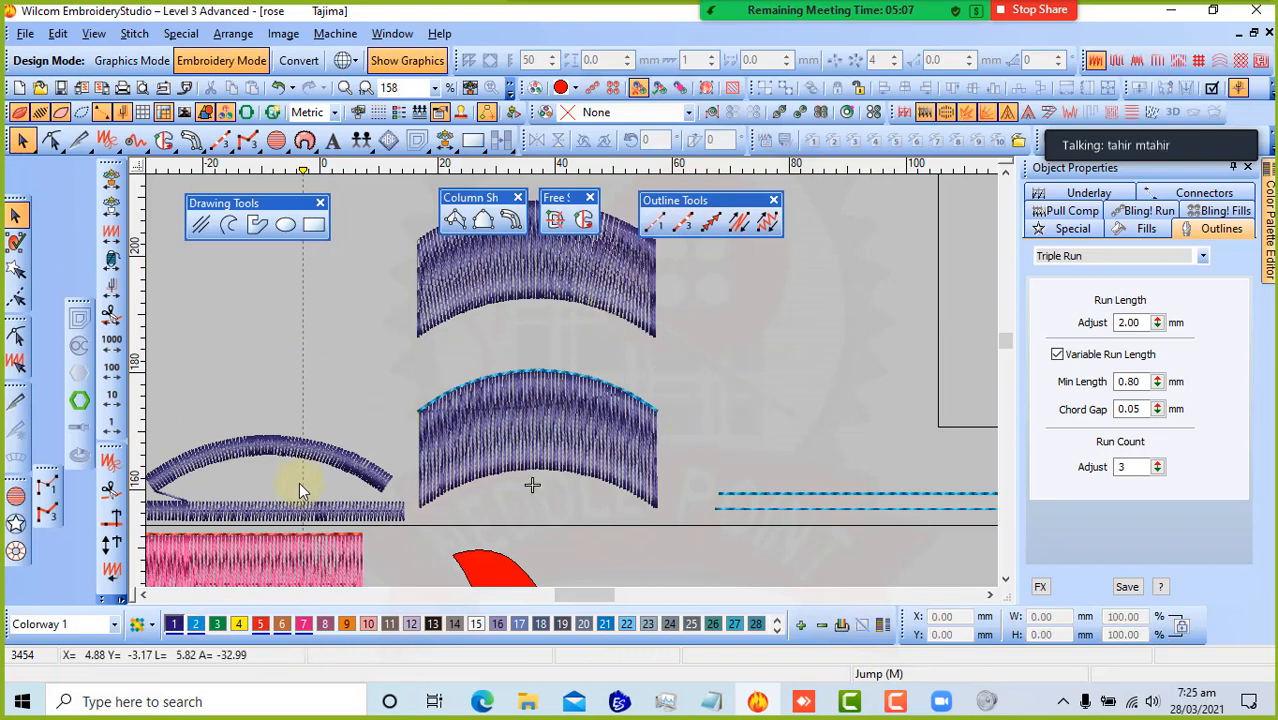
# - Digitize a 3 mm wide Input C column along the bottom arc of the upper curved satin shape
pyautogui.click(322, 458)
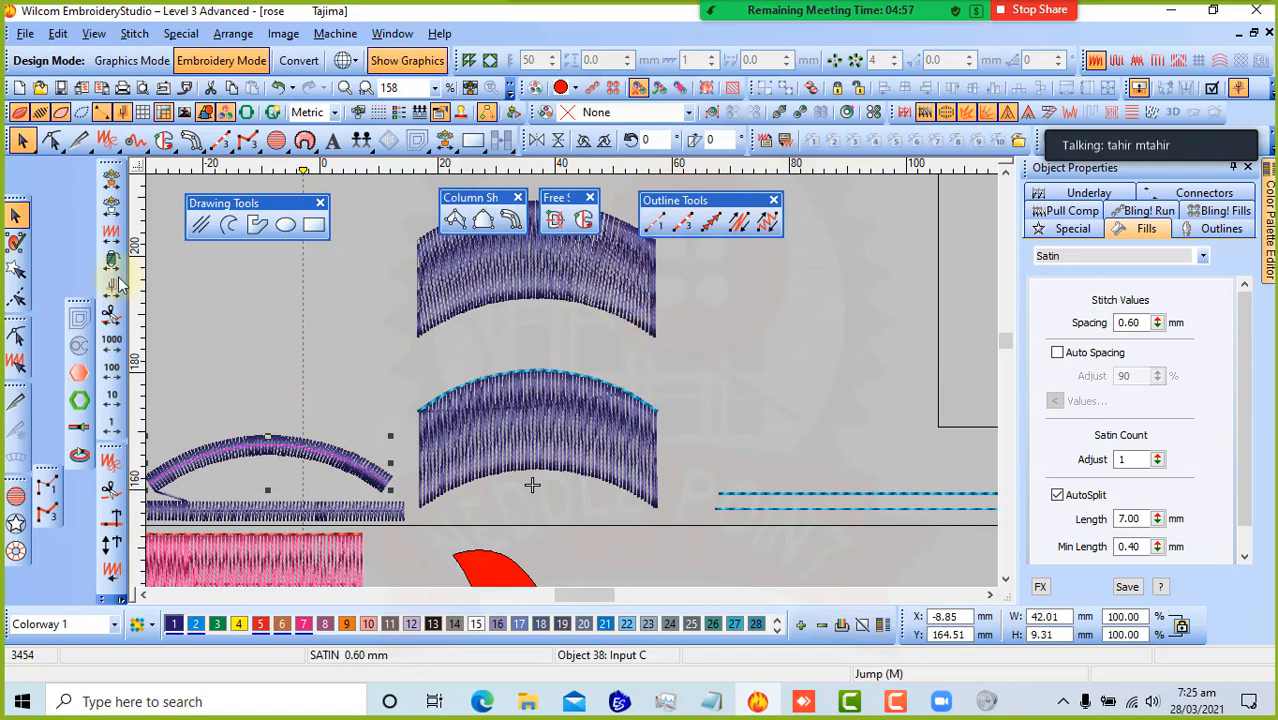
pyautogui.click(510, 219)
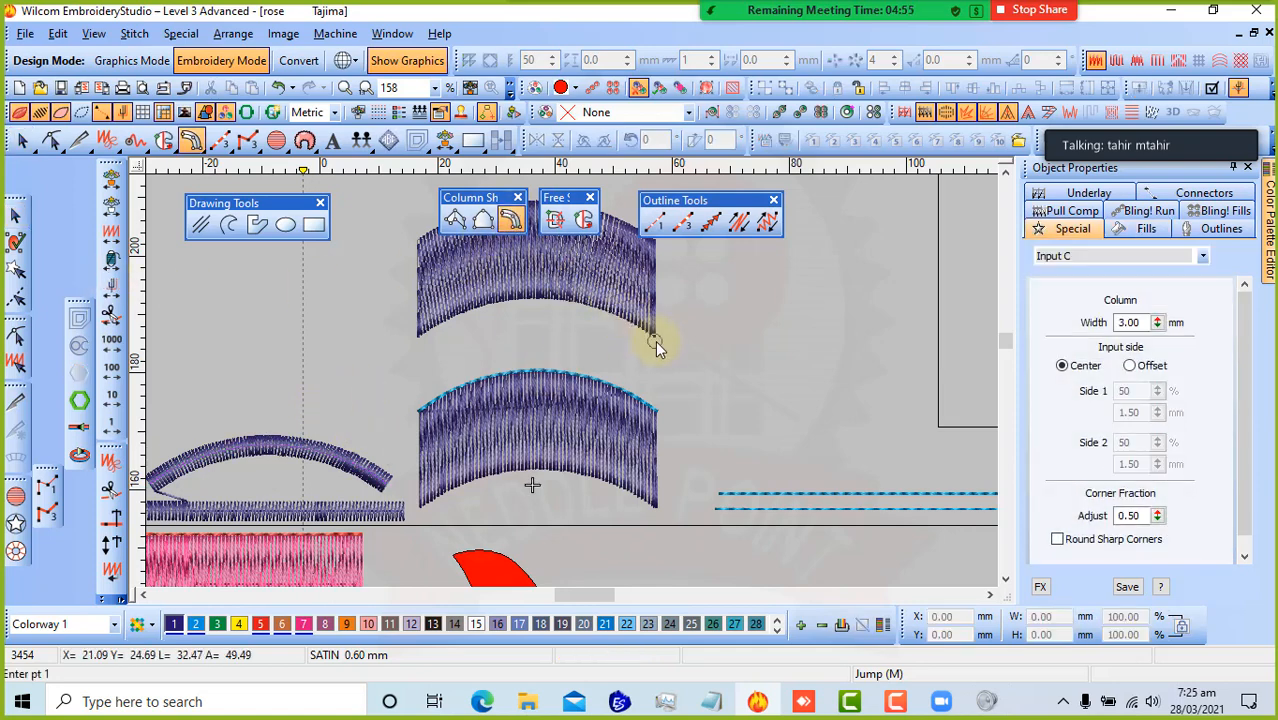
pyautogui.click(654, 336)
pyautogui.click(531, 297)
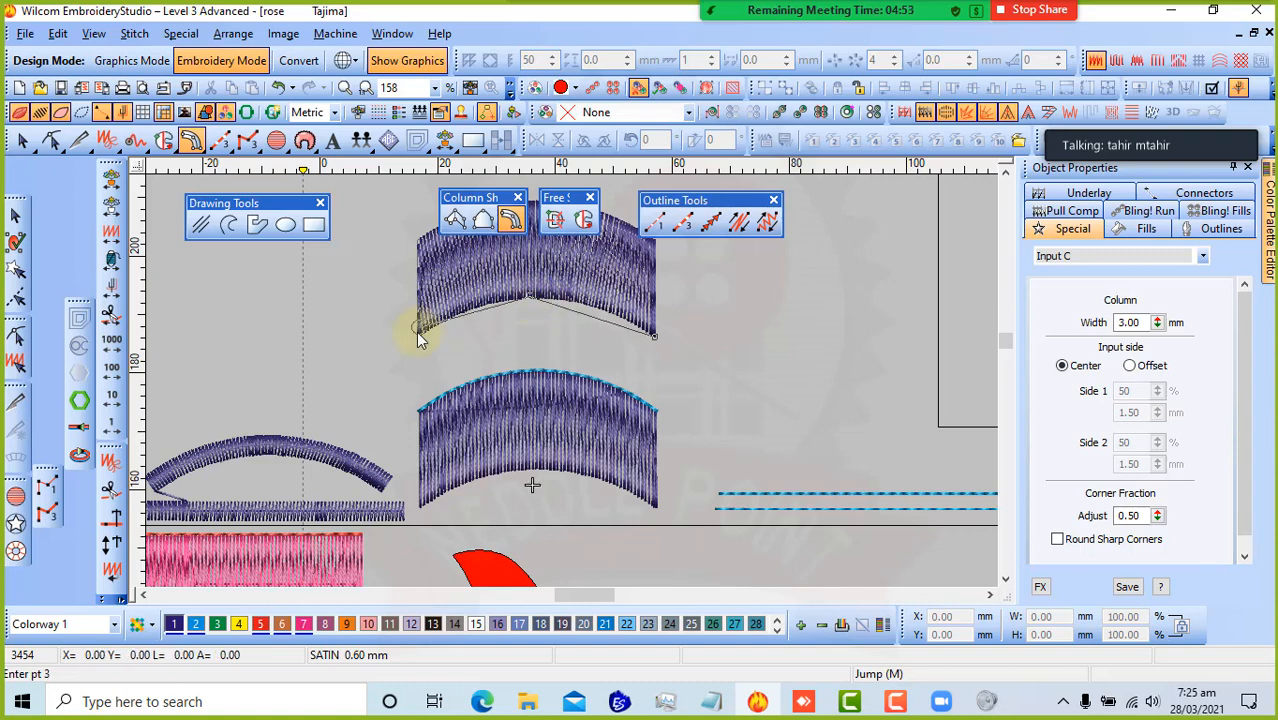
pyautogui.click(417, 337)
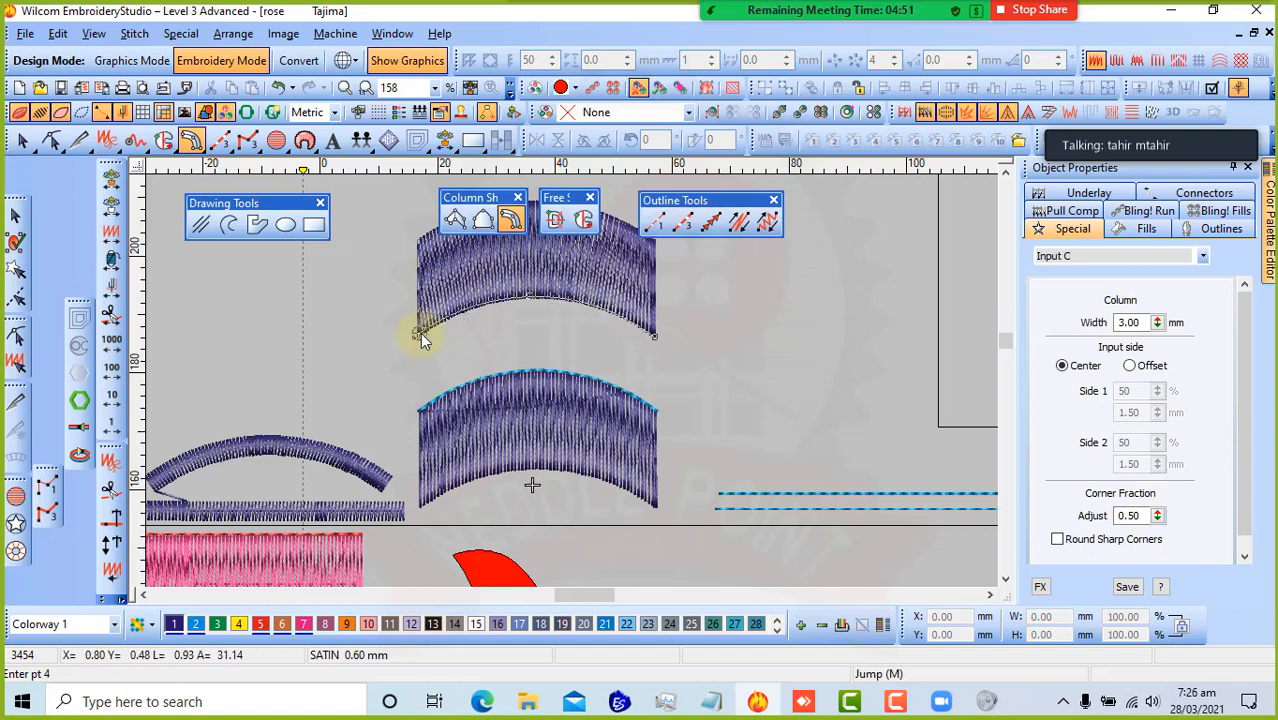
pyautogui.click(420, 332)
pyautogui.press('Return')
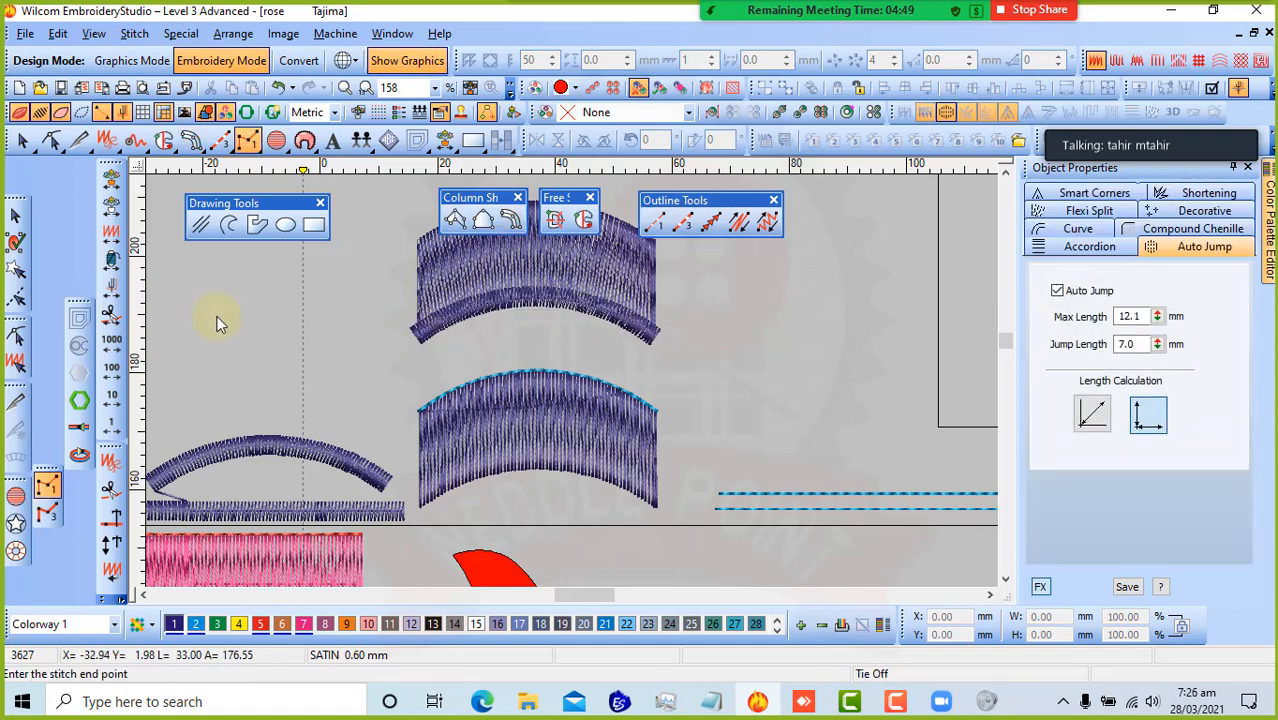
# - Recolor the new Input C column on the upper curved shape with palette color 2
pyautogui.click(15, 215)
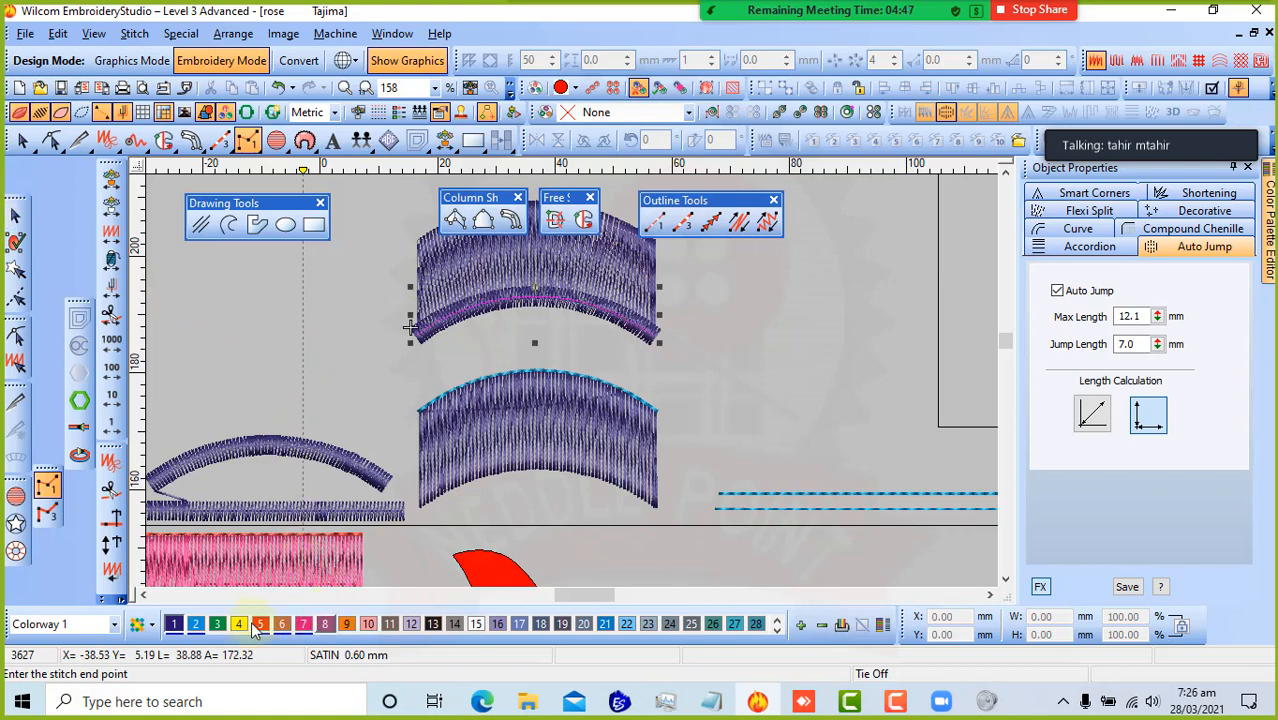
pyautogui.click(197, 625)
pyautogui.click(734, 323)
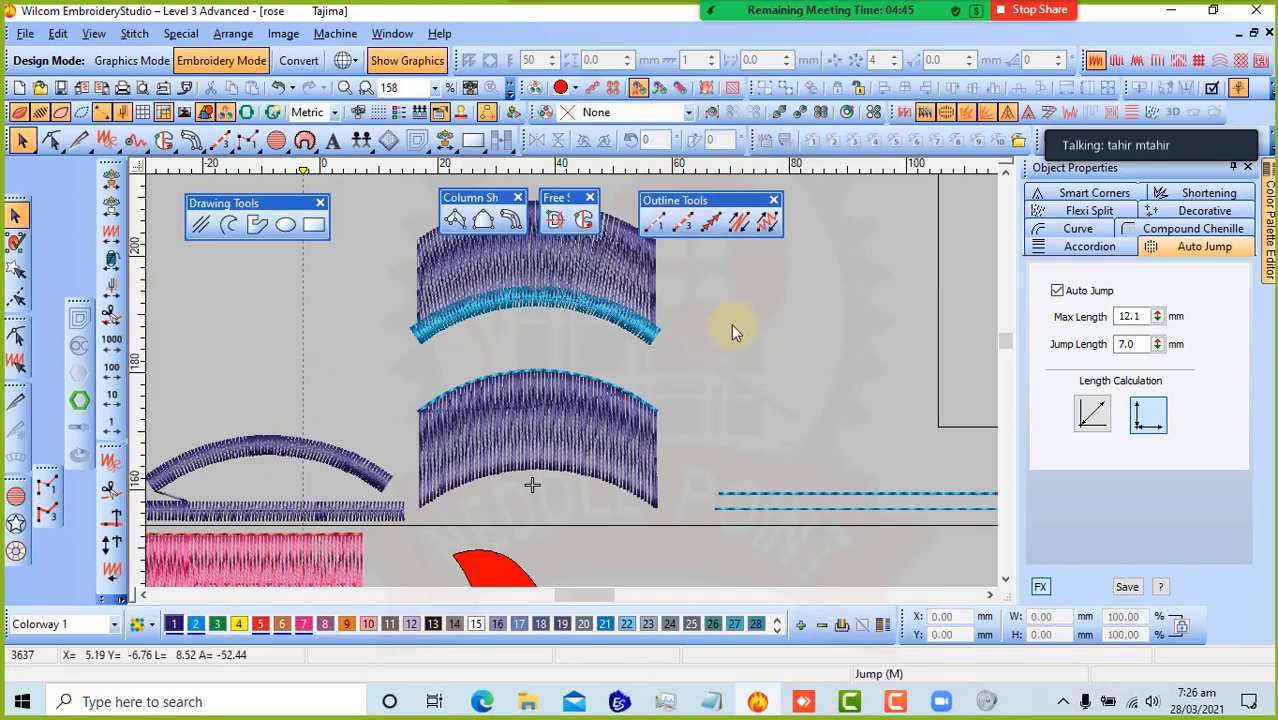
# - Duplicate the lower of the two horizontal run lines and move the copy up above both lines
pyautogui.scroll(-2, 571, 380)
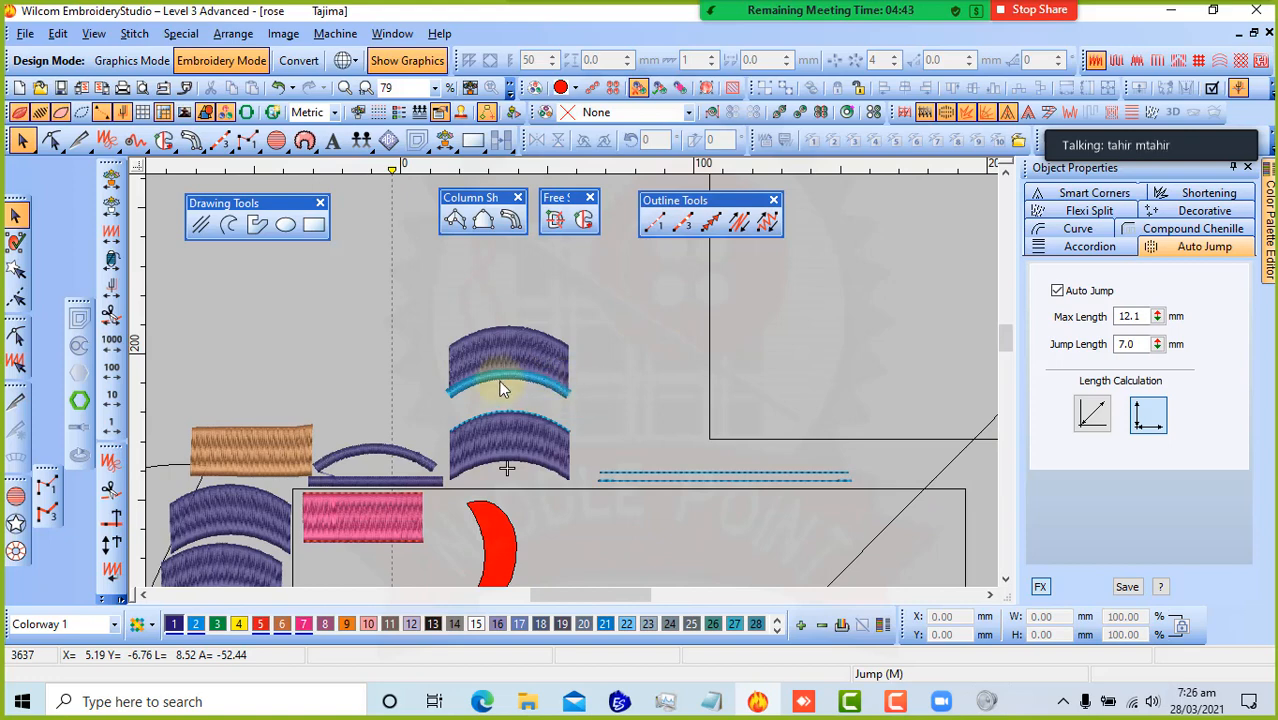
pyautogui.scroll(2, 571, 380)
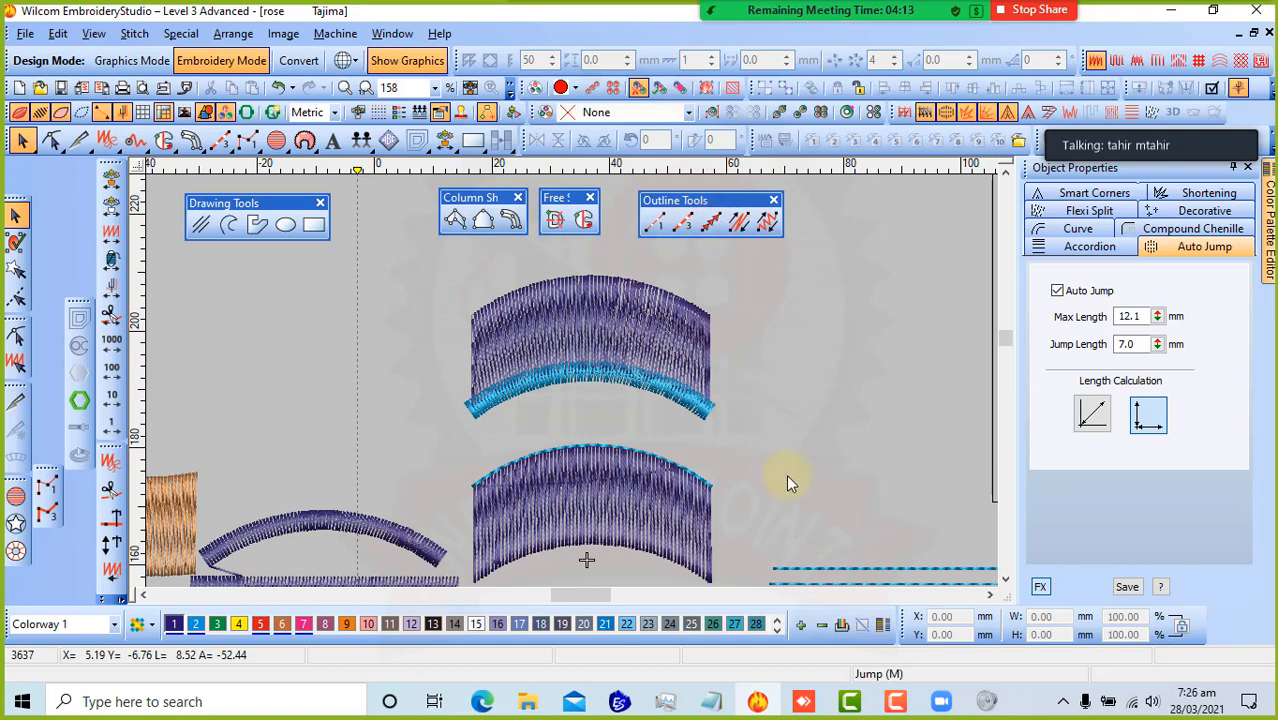
pyautogui.scroll(-2, 901, 526)
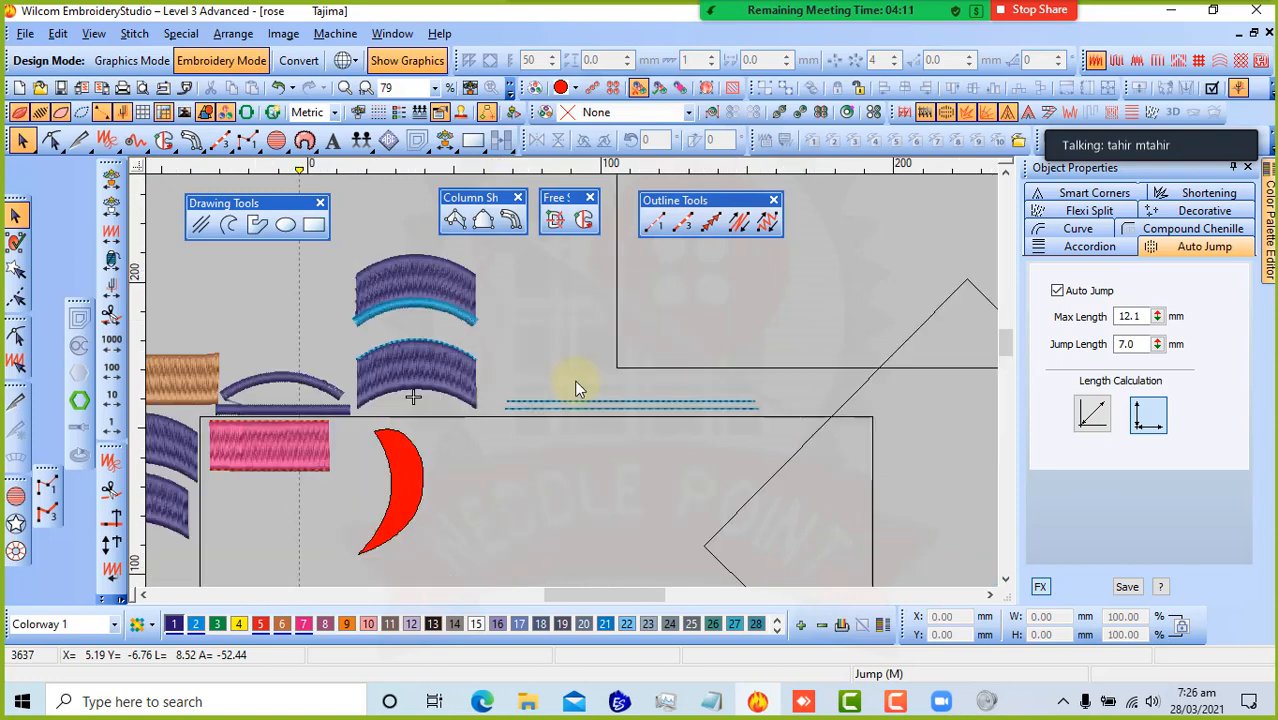
pyautogui.scroll(2, 571, 386)
pyautogui.click(562, 382)
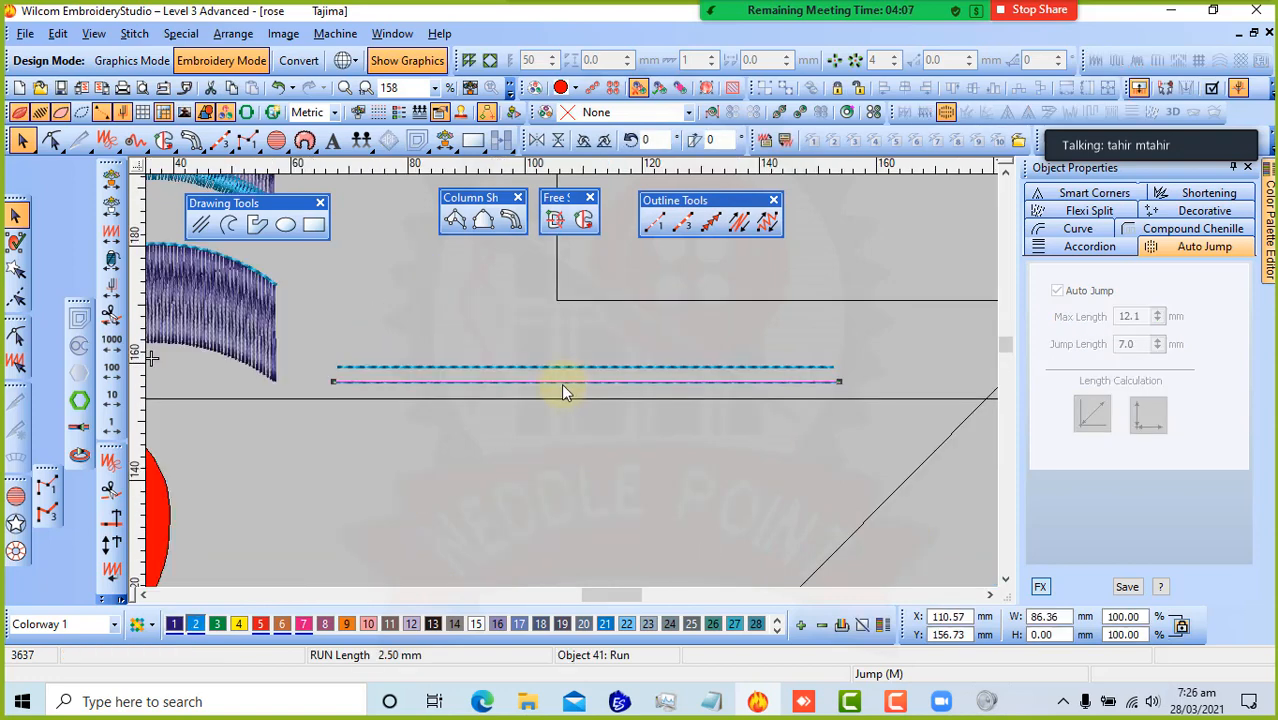
pyautogui.hotkey('ctrl', 'c')
pyautogui.hotkey('ctrl', 'v')
pyautogui.press('Up')
pyautogui.press('Up')
pyautogui.press('Up')
pyautogui.press('Up')
pyautogui.press('Up')
pyautogui.press('Up')
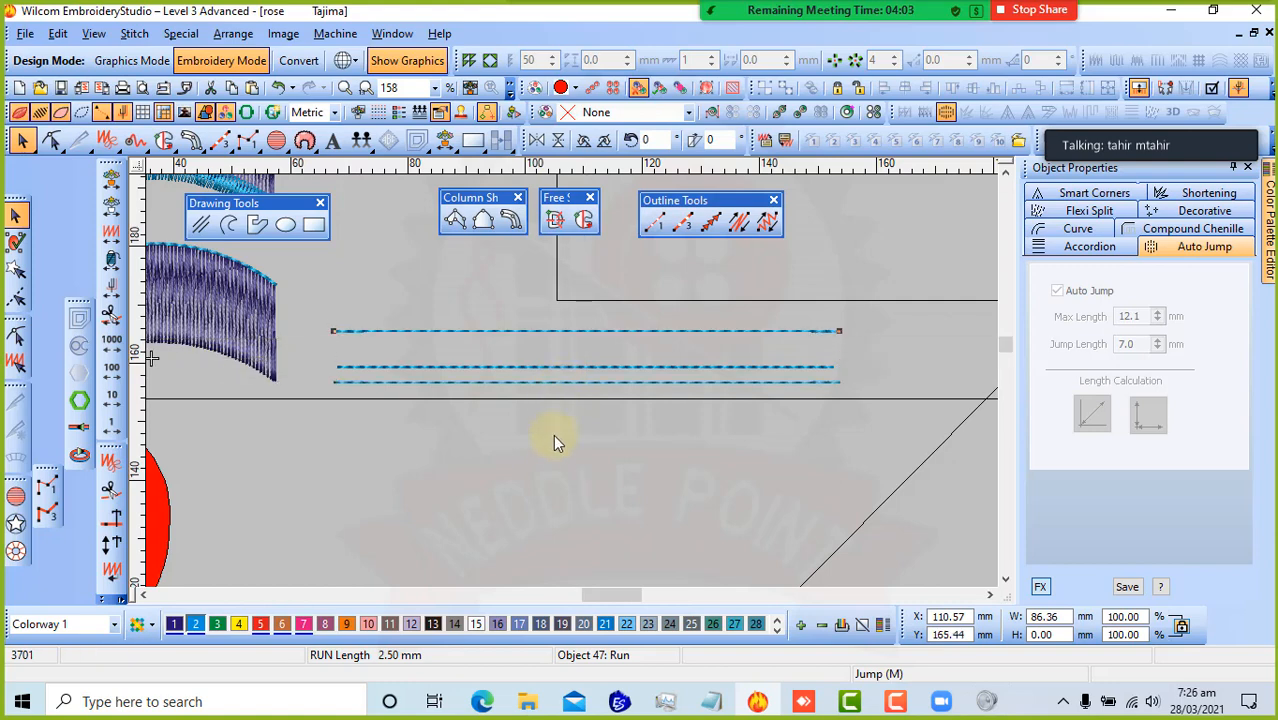
pyautogui.press('Escape')
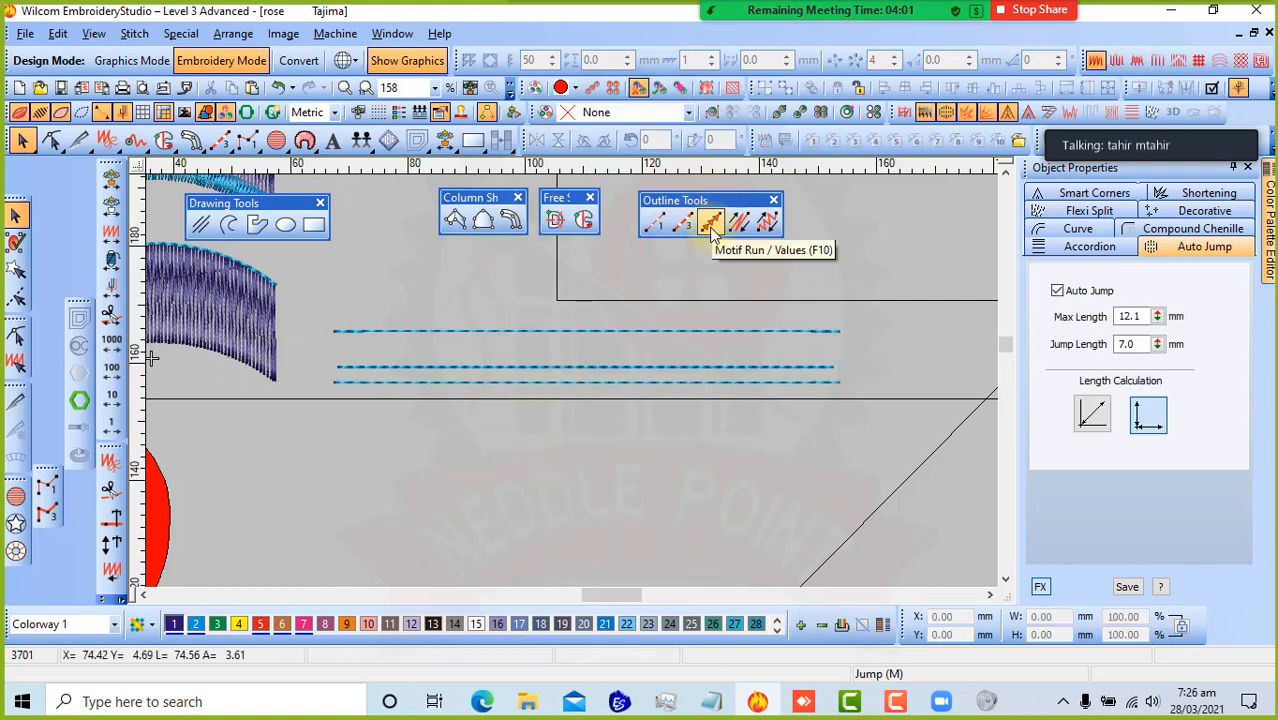
# - Draw a nearly horizontal Motif Run about 82 mm long with the Kite01 motif above the three run lines
pyautogui.click(710, 224)
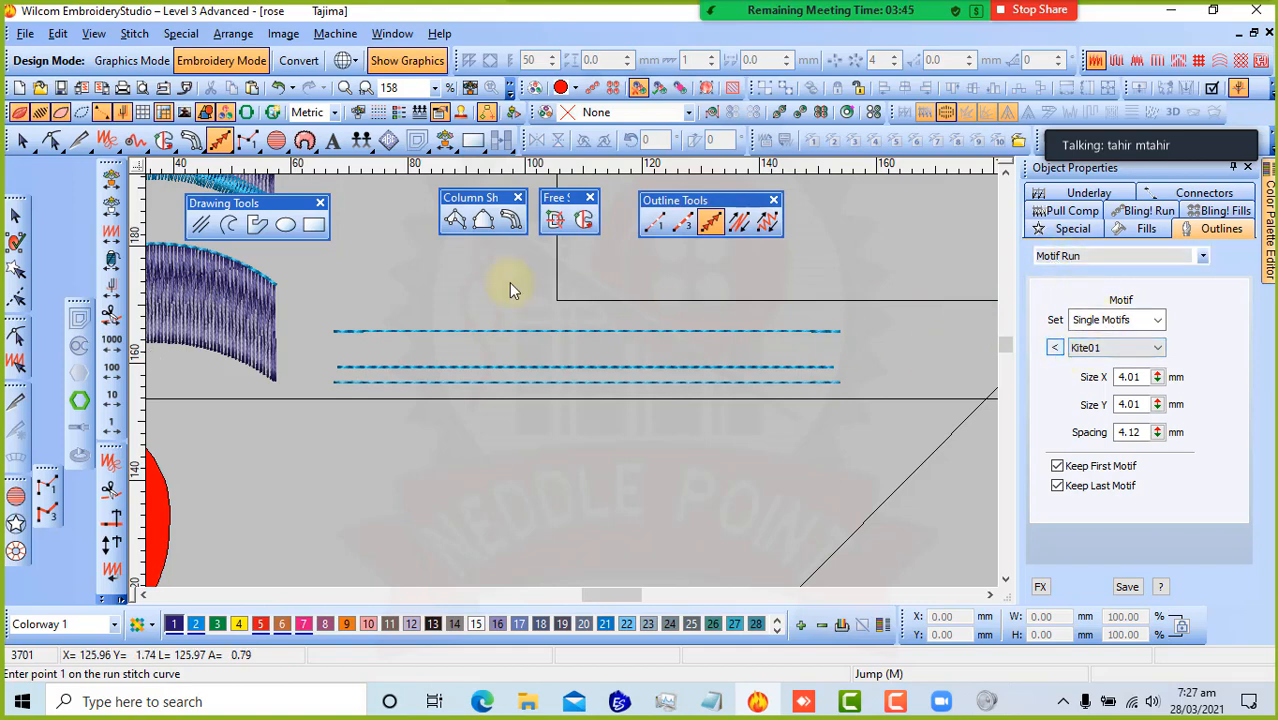
pyautogui.click(338, 299)
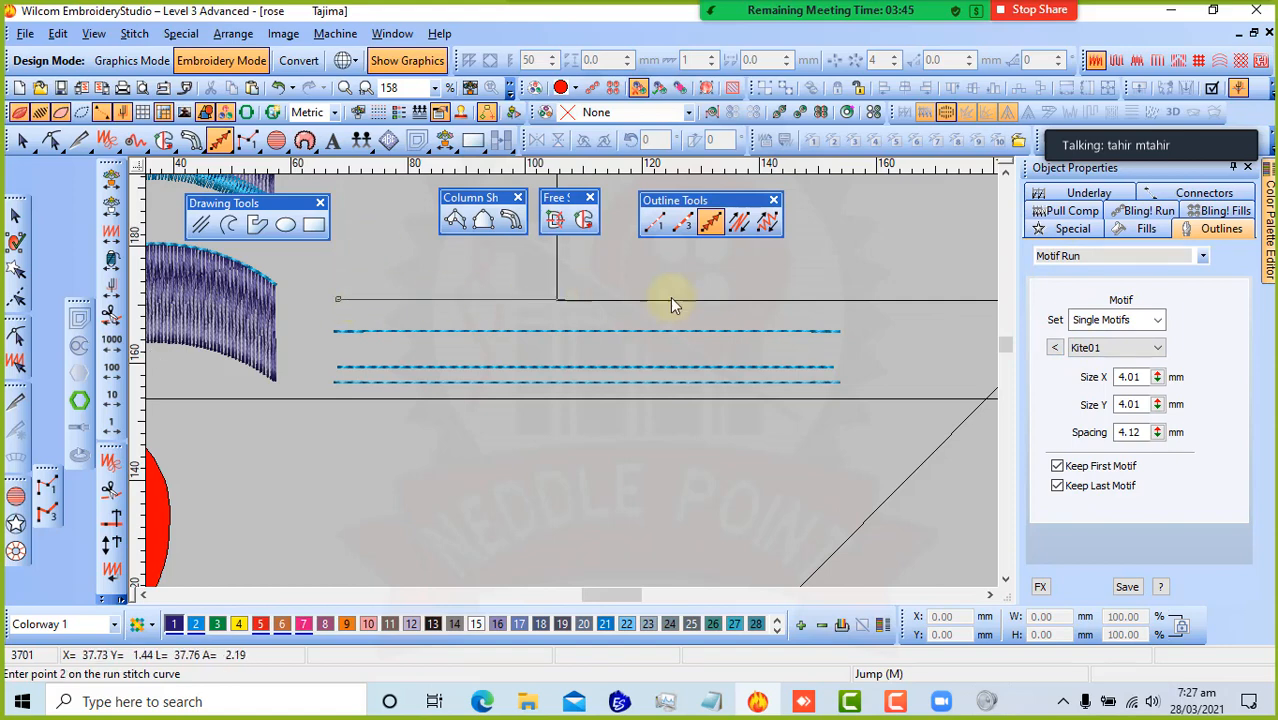
pyautogui.click(820, 293)
pyautogui.press('Return')
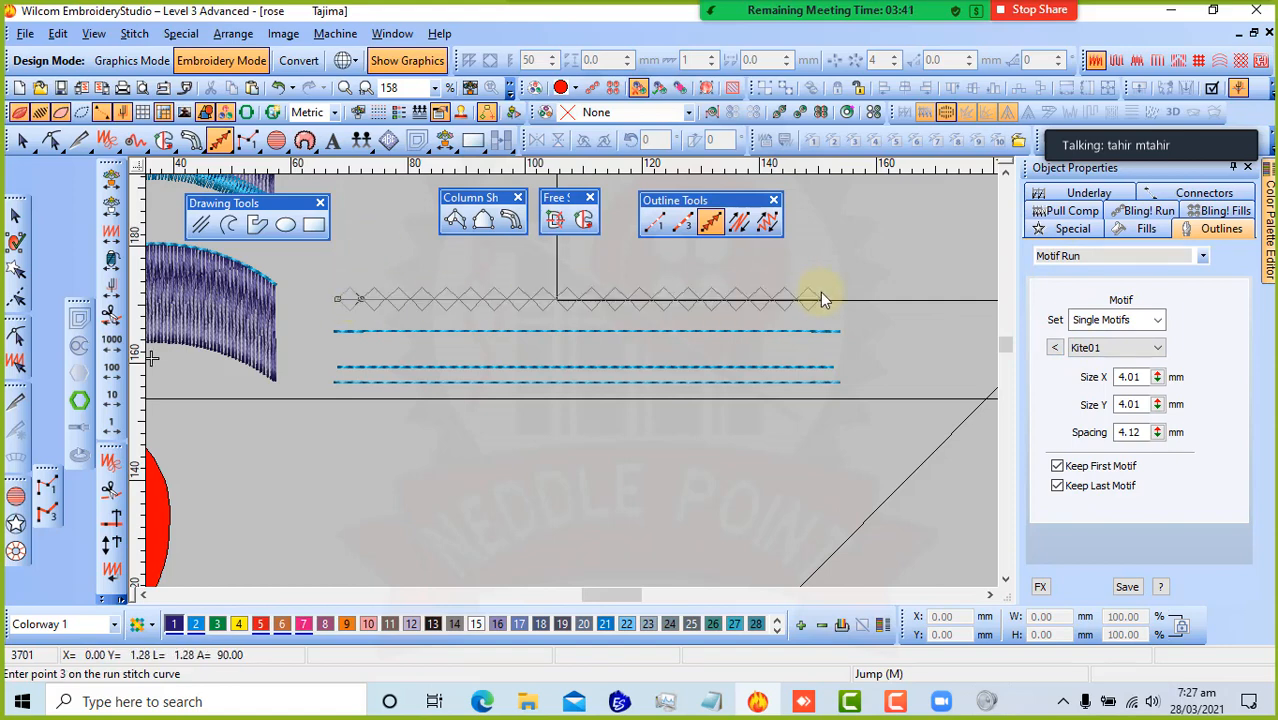
pyautogui.click(15, 214)
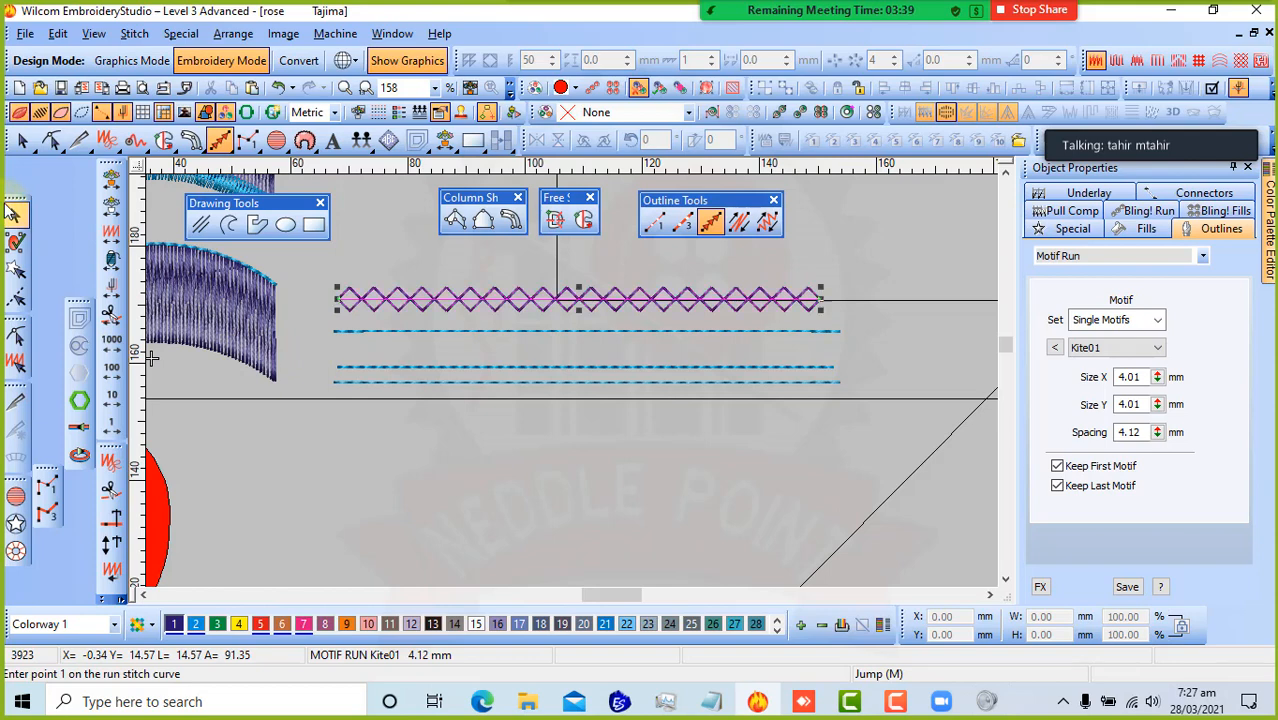
pyautogui.click(546, 494)
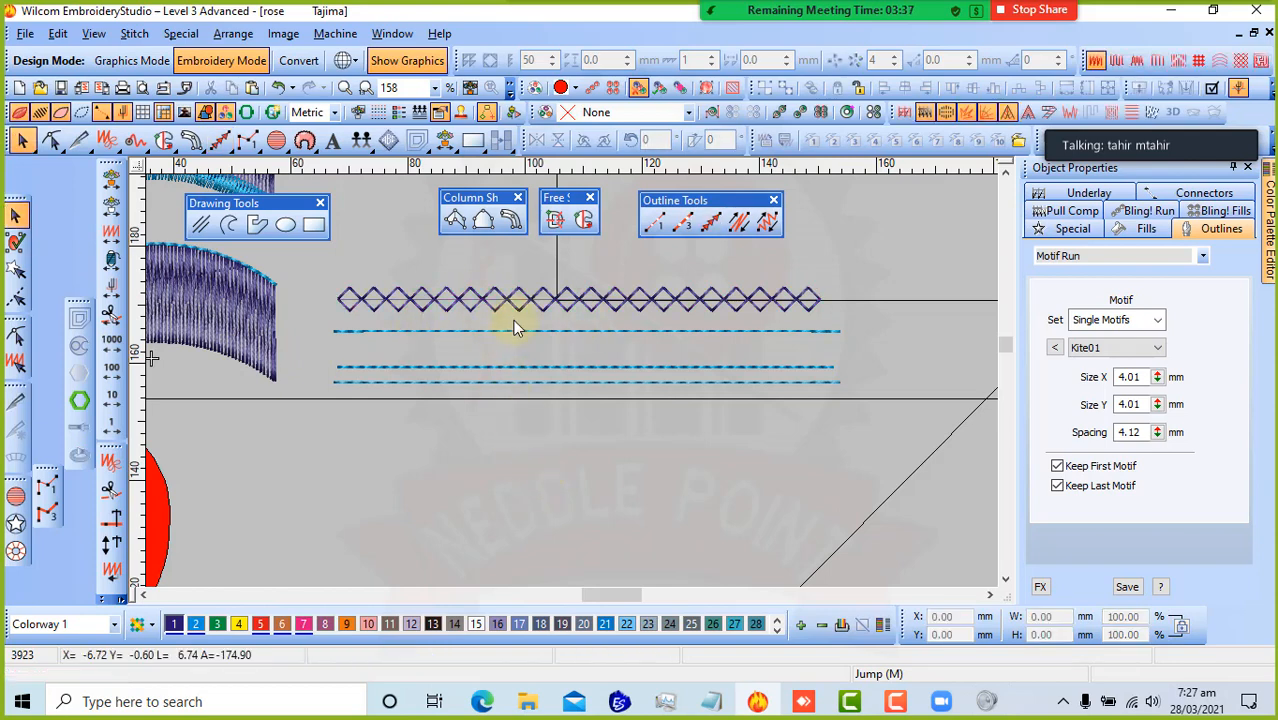
# - Reshape the motif run by extending its left end to about 94 mm overall, and shift the line slightly to the right
pyautogui.press('z')
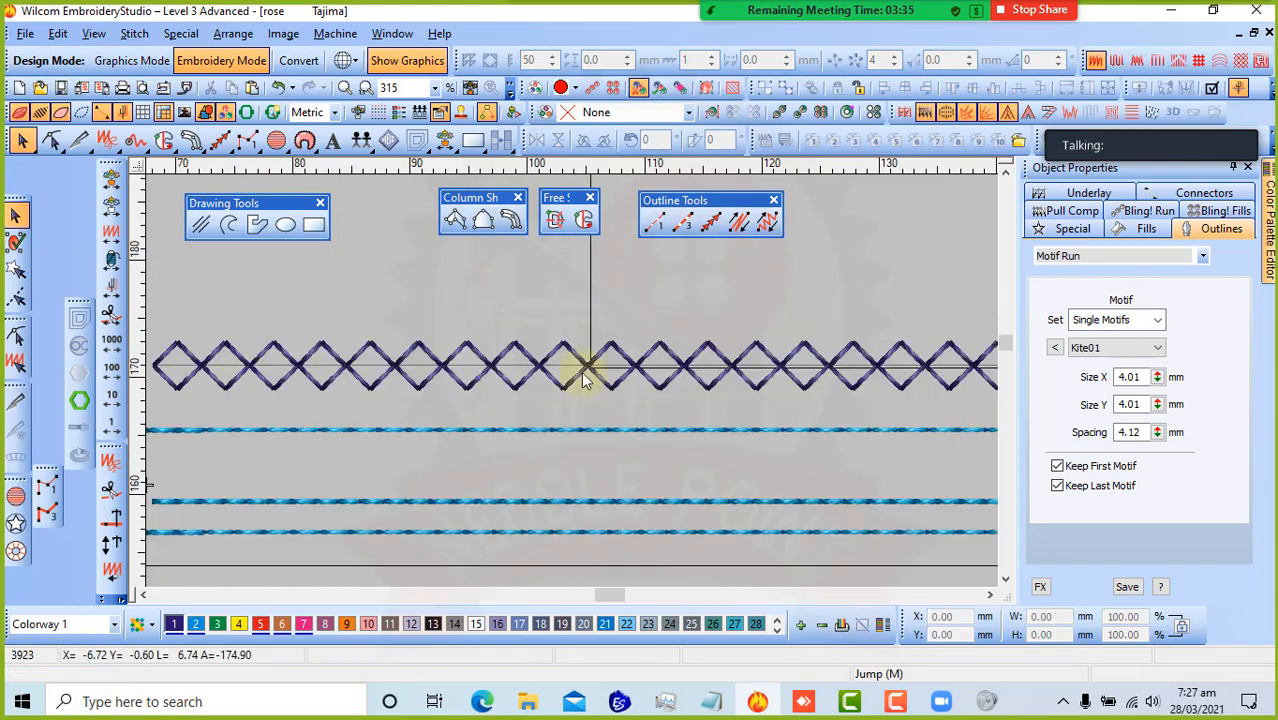
pyautogui.moveTo(530, 332); pyautogui.dragTo(589, 394)
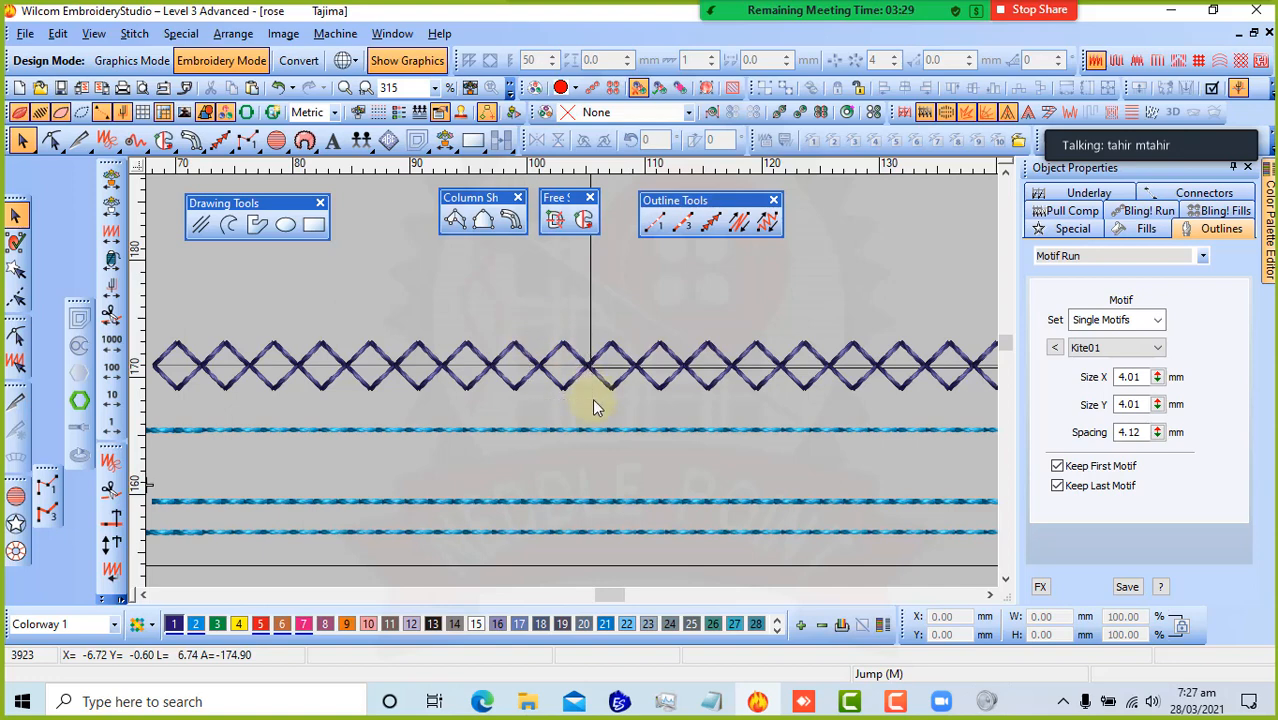
pyautogui.hotkey('shift', 'z')
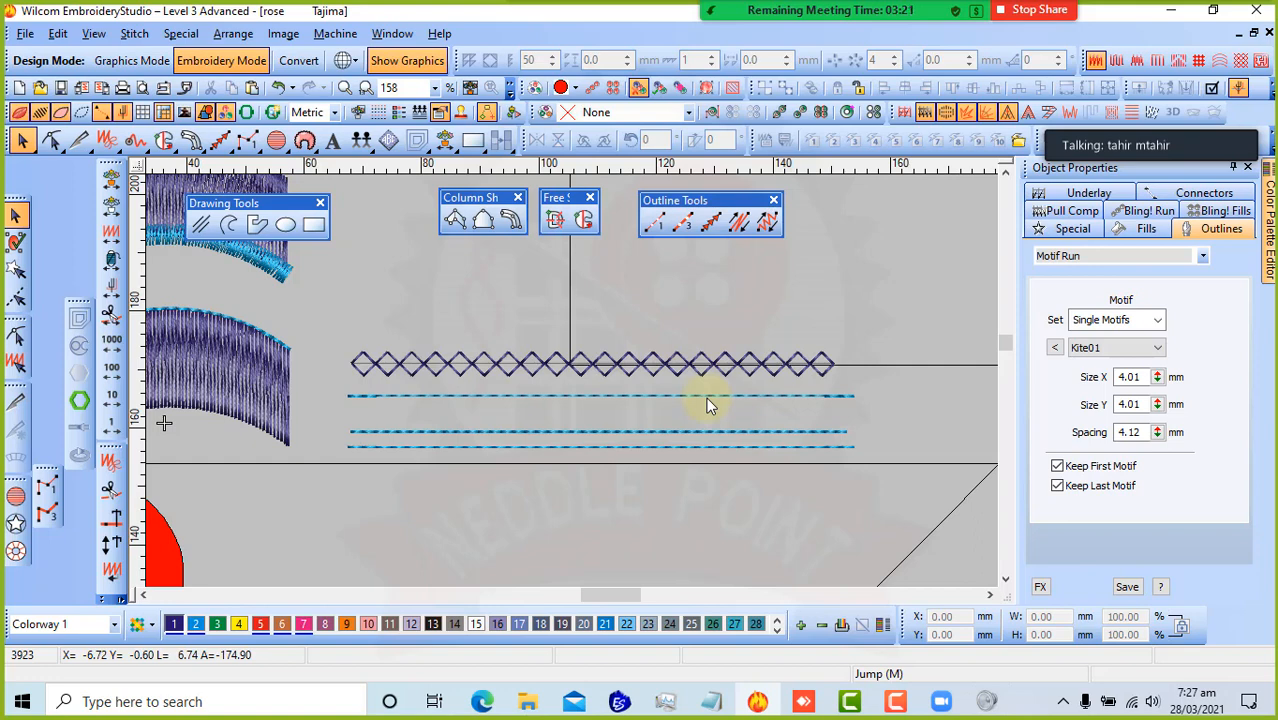
pyautogui.click(549, 366)
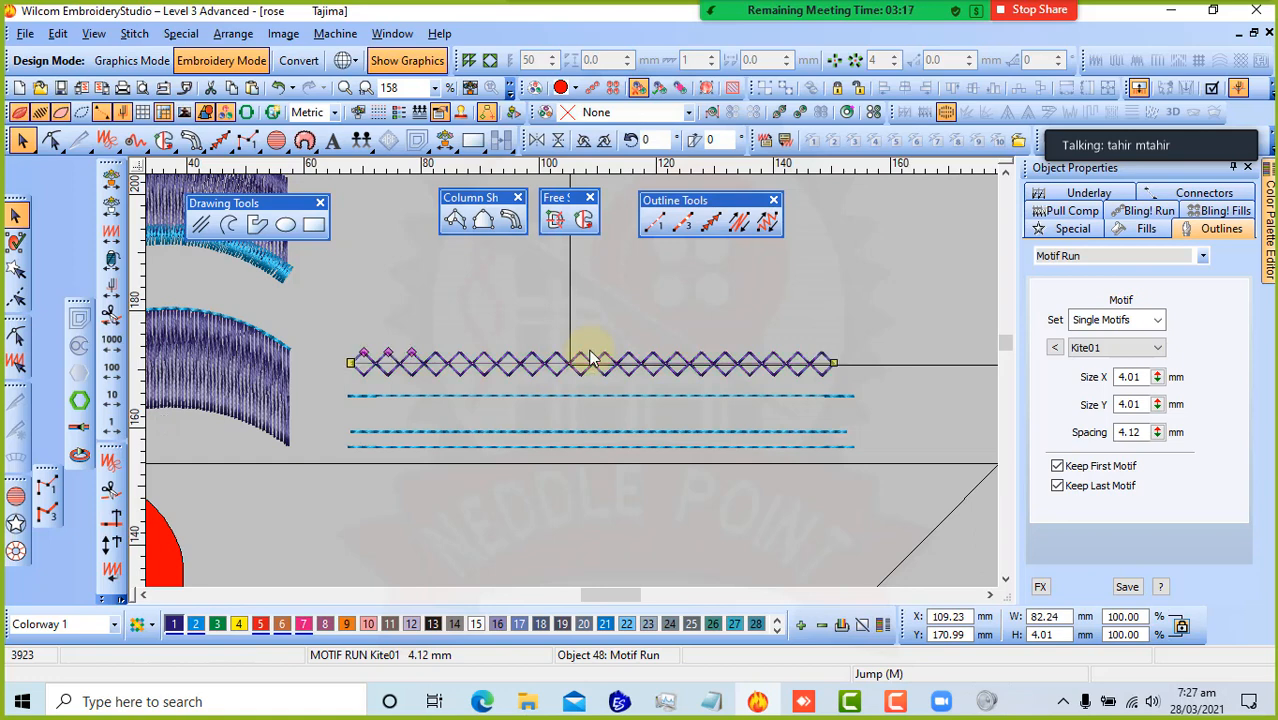
pyautogui.press('h')
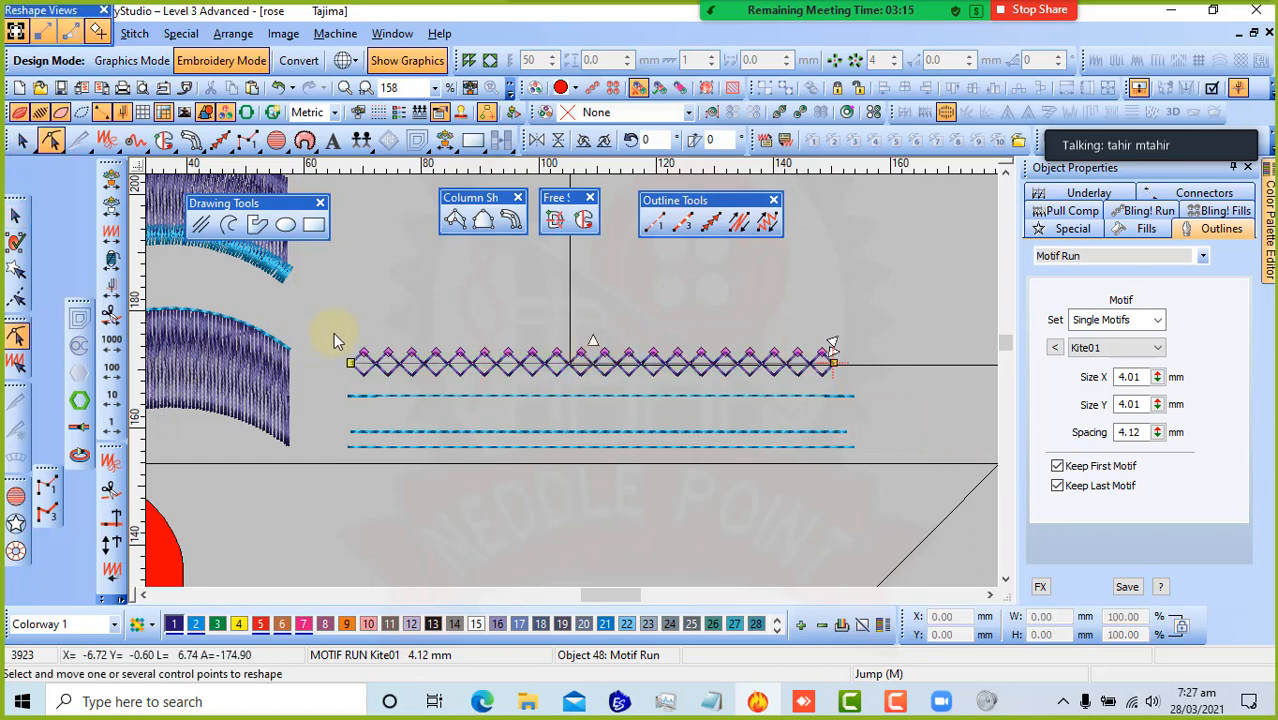
pyautogui.moveTo(349, 362); pyautogui.dragTo(284, 362)
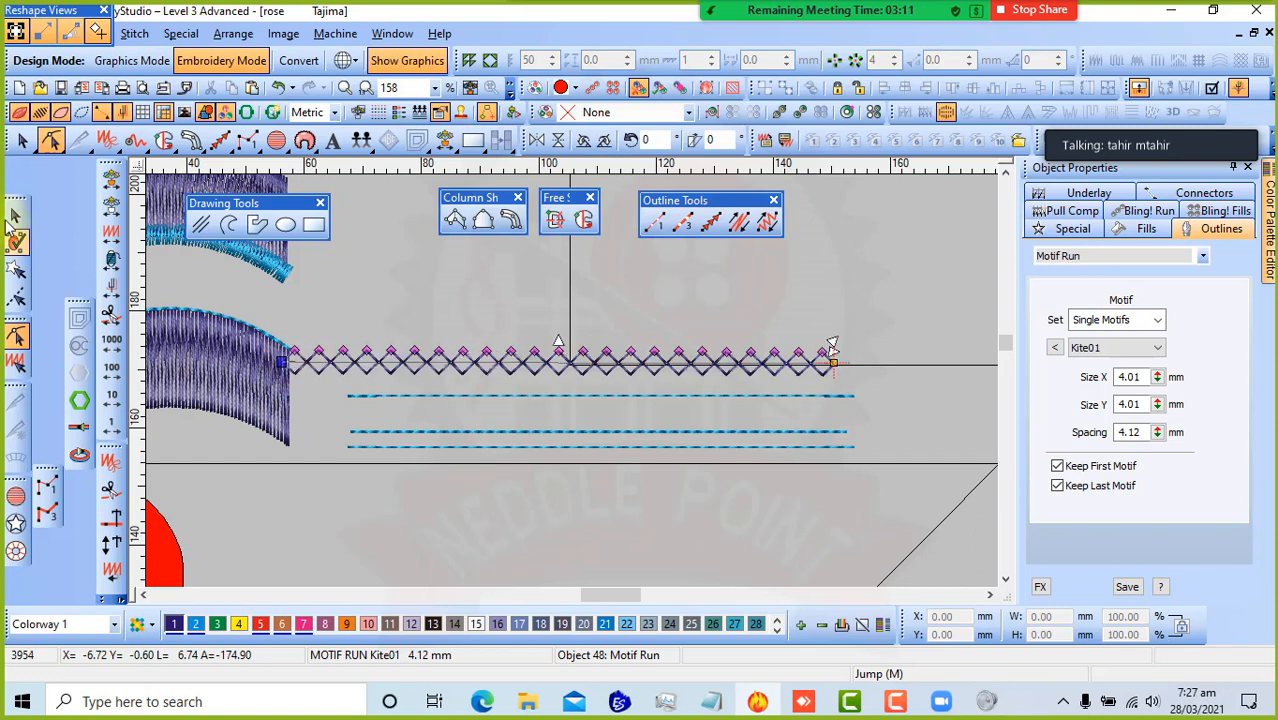
pyautogui.press('Escape')
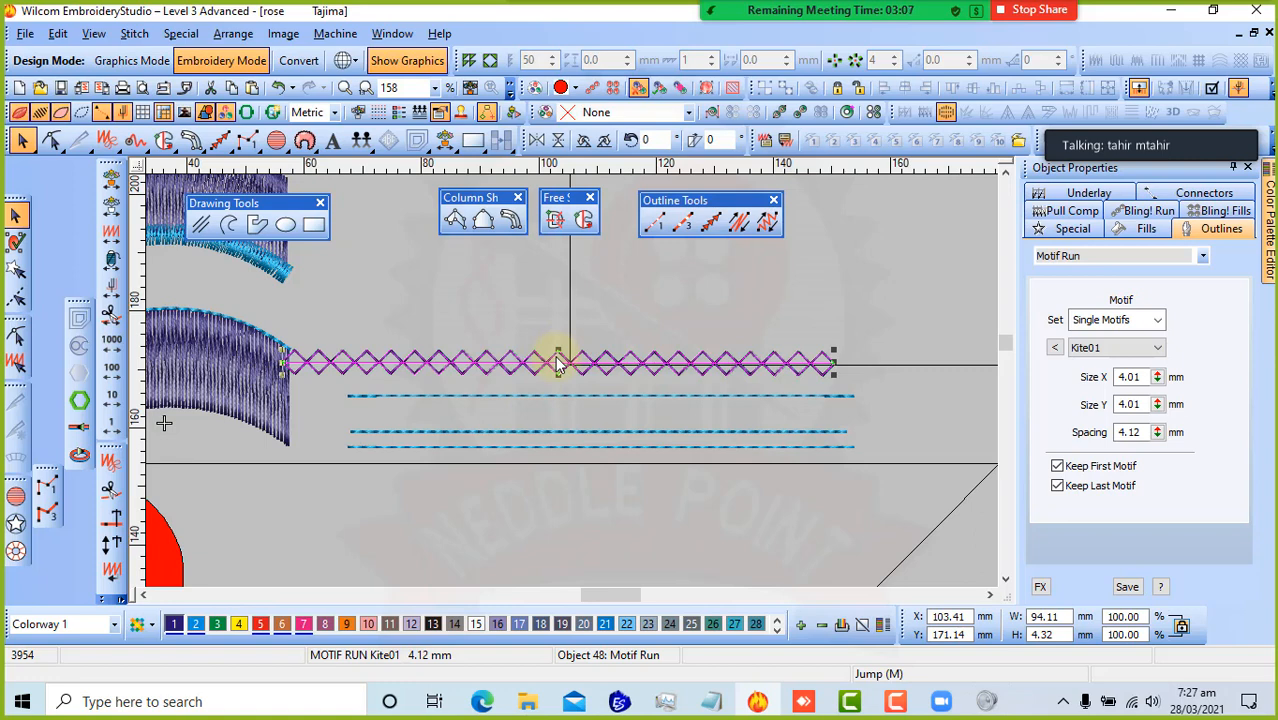
pyautogui.moveTo(558, 373); pyautogui.dragTo(573, 374)
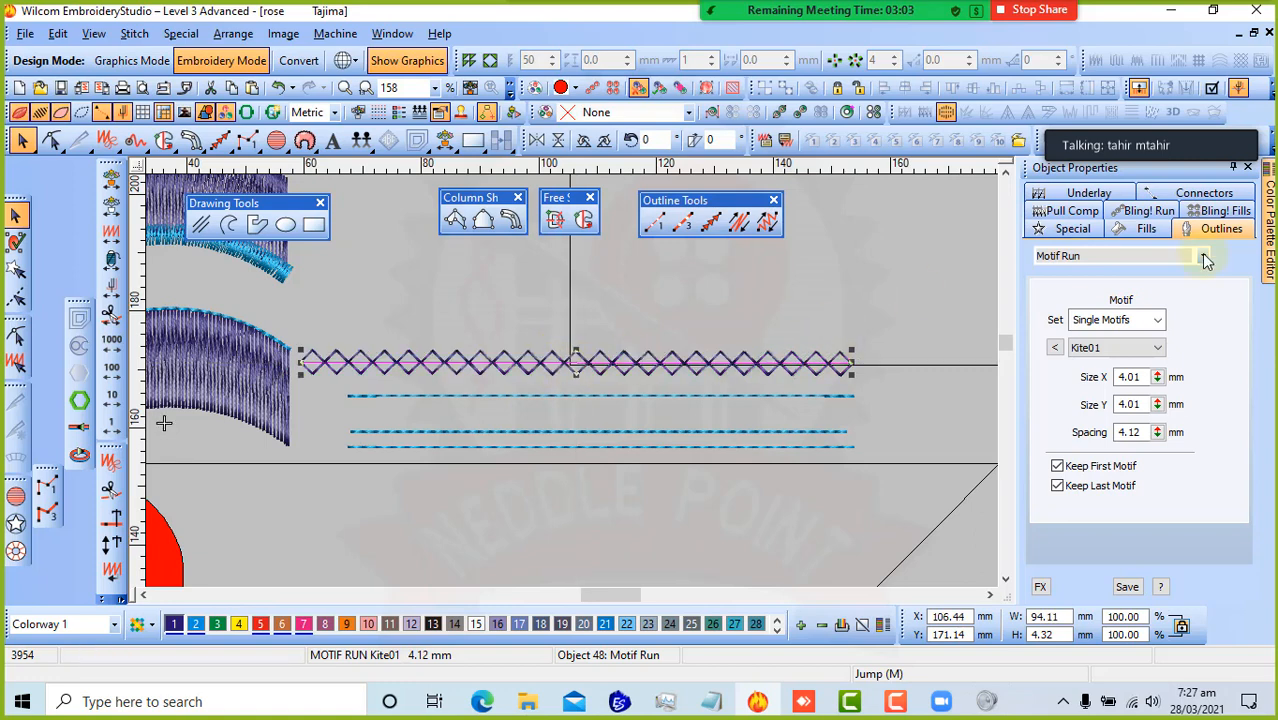
# - Try the Curve12, Curve15, Curve18, Curve17 and Kite01 motifs on the motif run, and apply Kite02
pyautogui.click(1055, 350)
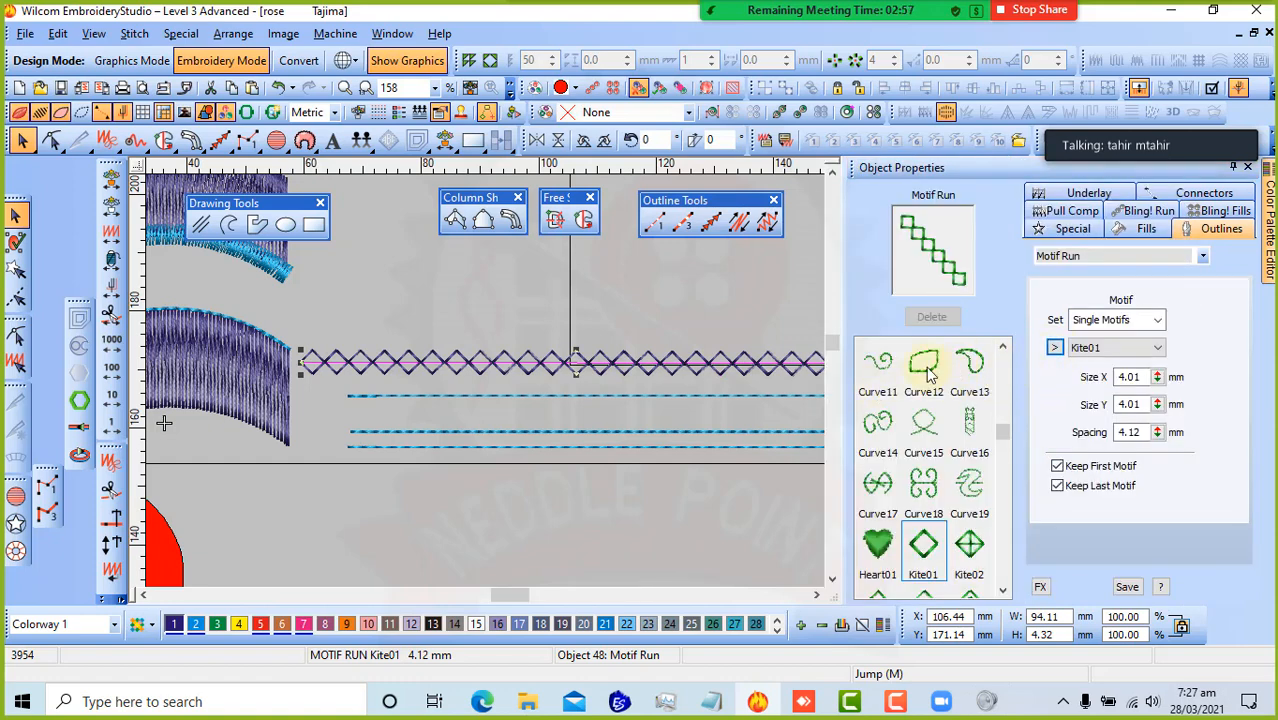
pyautogui.click(922, 363)
pyautogui.click(922, 432)
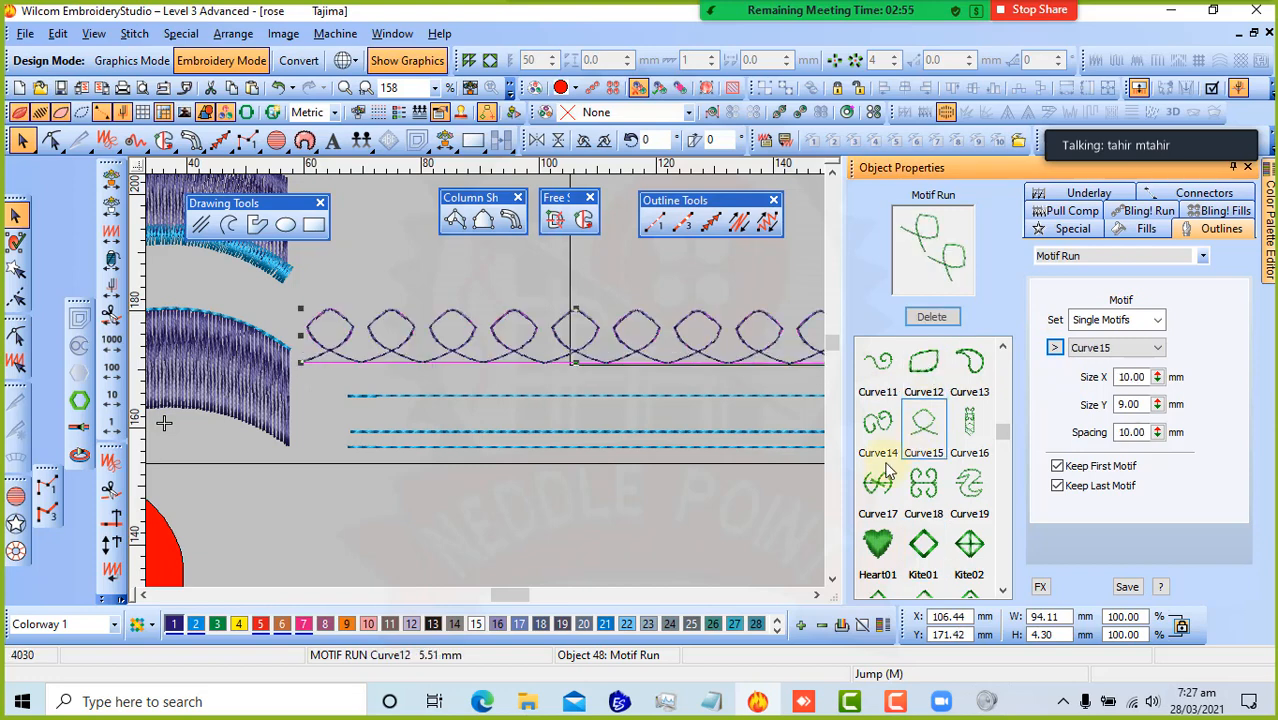
pyautogui.click(923, 488)
pyautogui.click(877, 487)
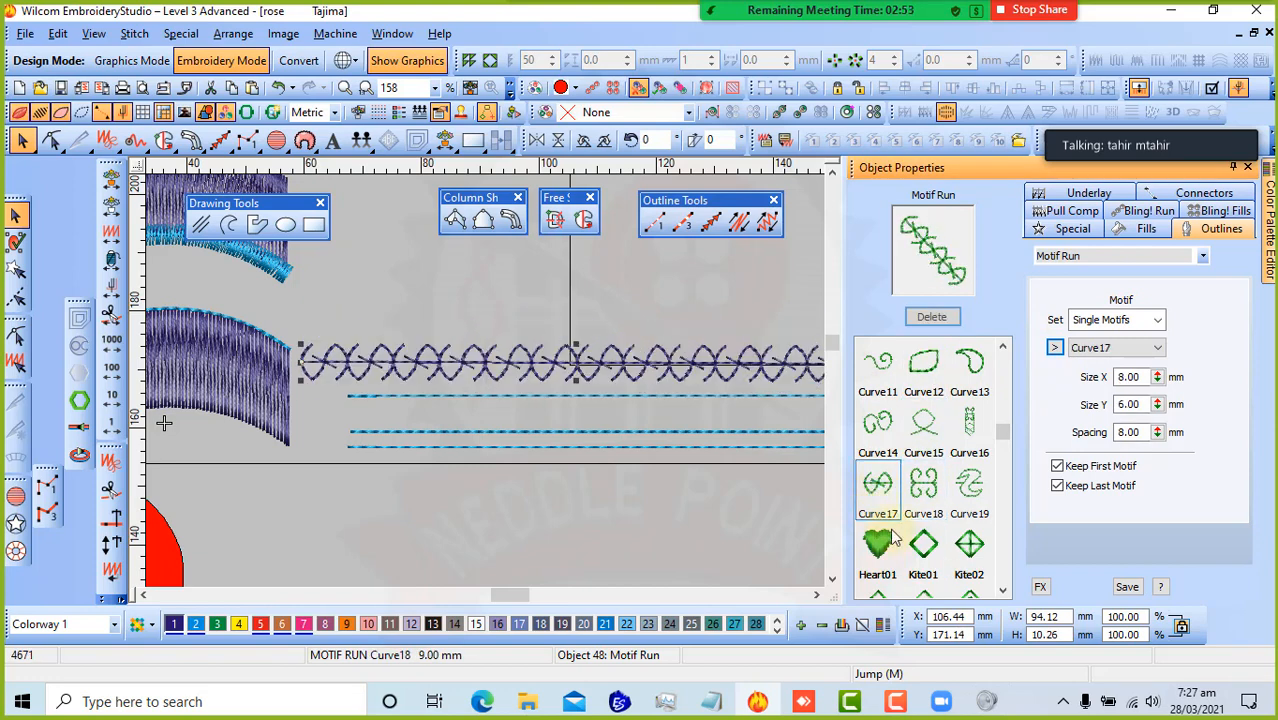
pyautogui.click(922, 545)
pyautogui.click(970, 548)
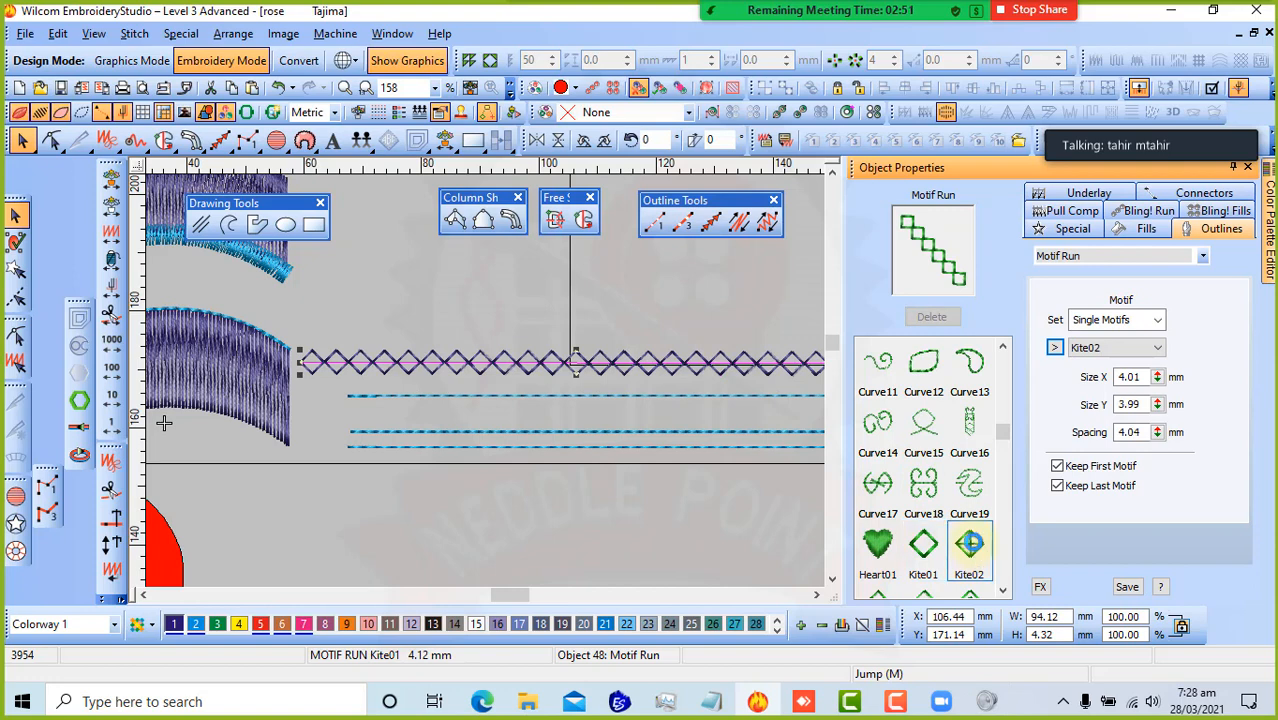
# - Apply the Heart01 motif to the motif run, close the motif list, and recolour the run with colour 10
pyautogui.click(877, 545)
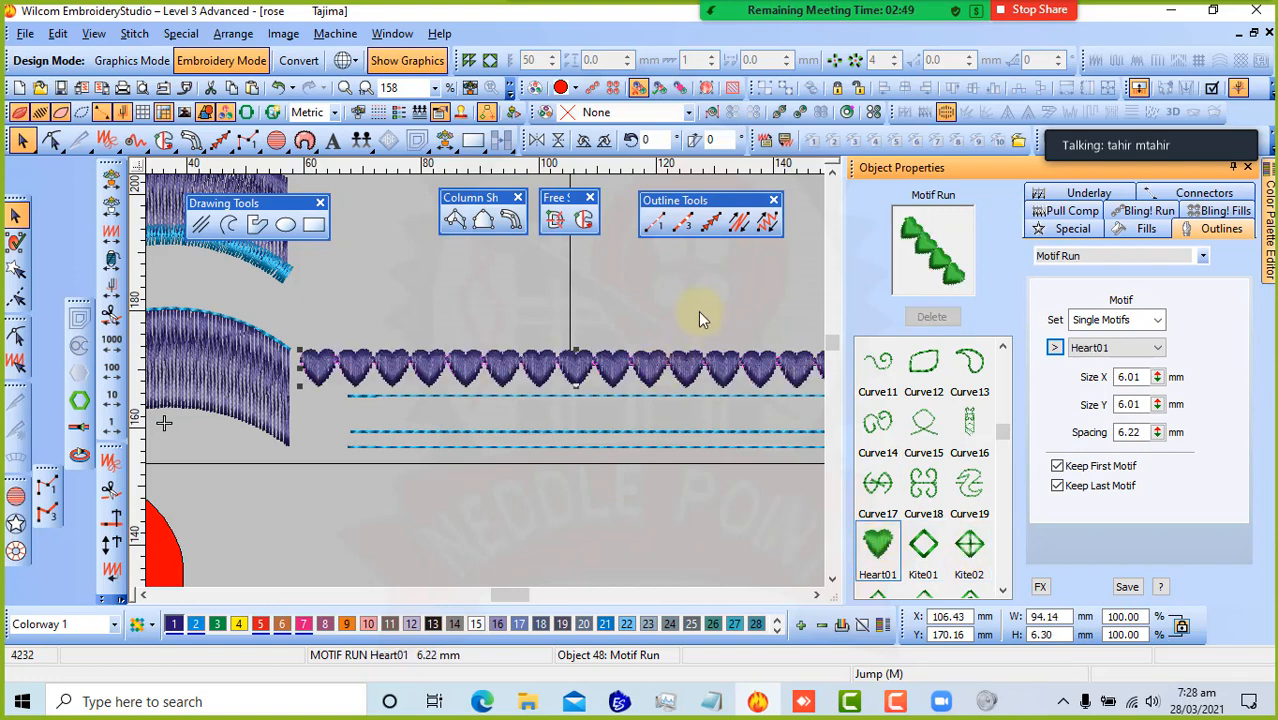
pyautogui.click(711, 226)
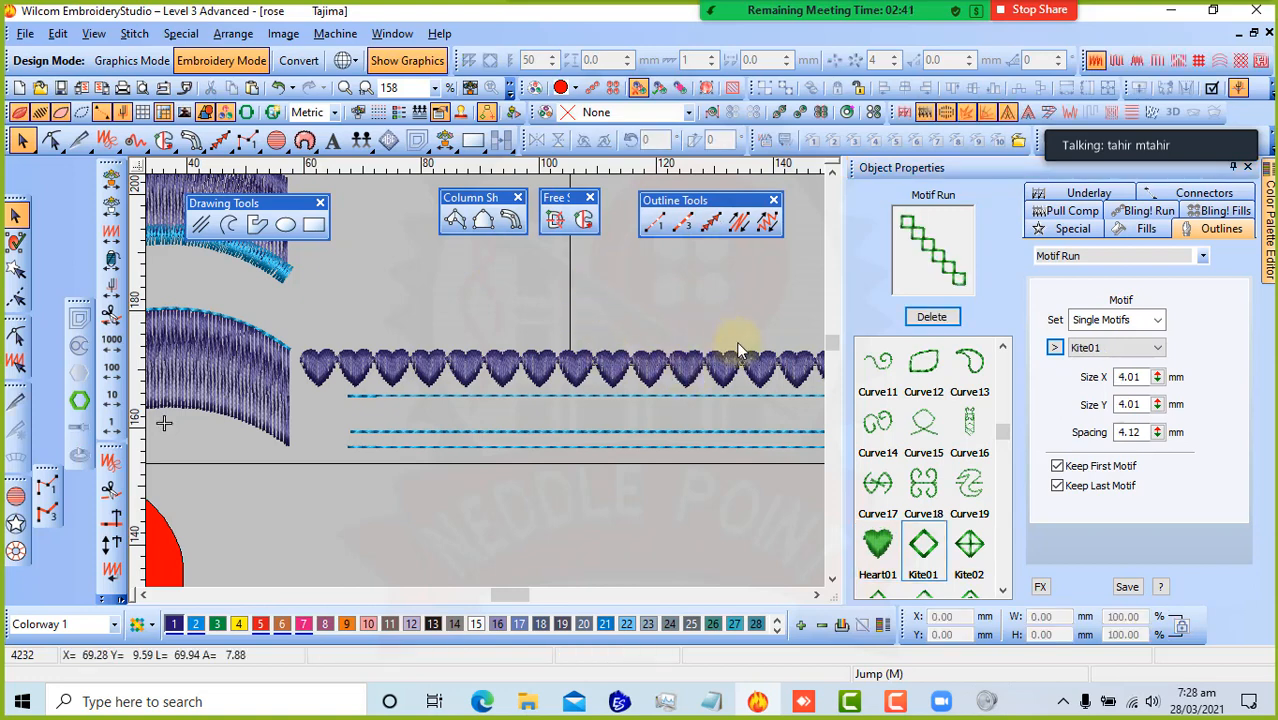
pyautogui.click(1055, 347)
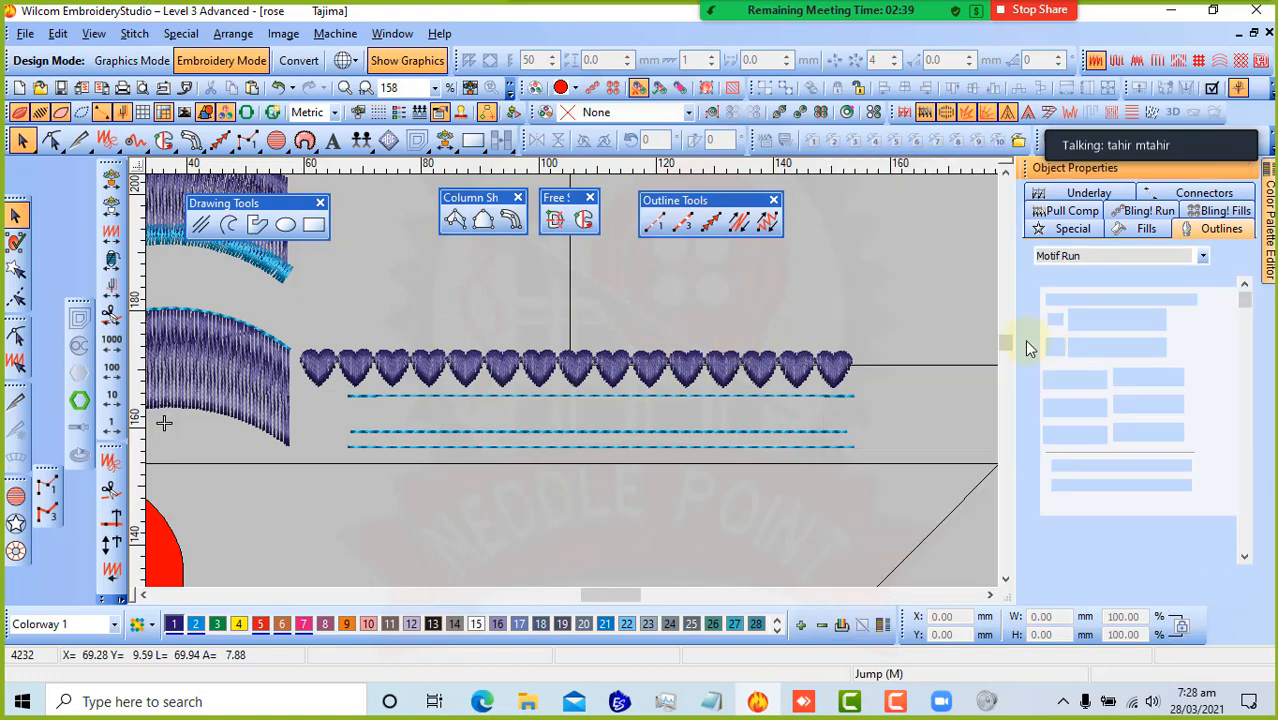
pyautogui.click(770, 368)
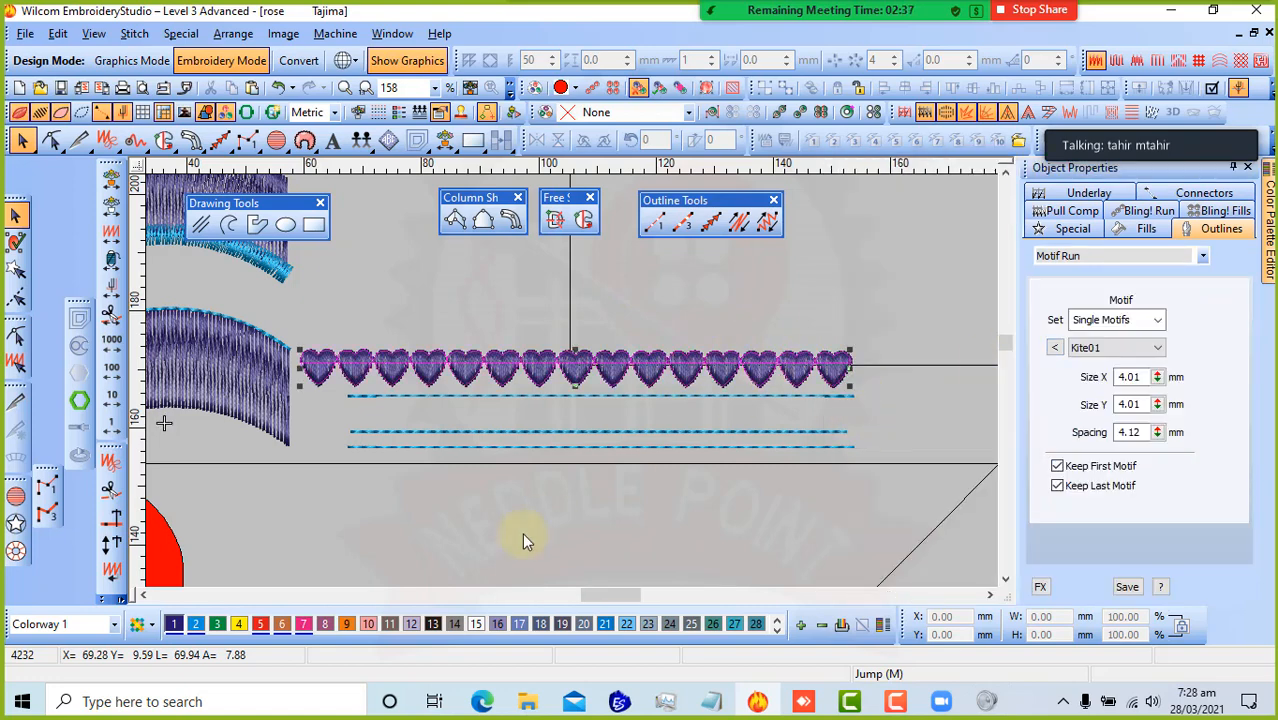
pyautogui.click(369, 624)
pyautogui.click(577, 497)
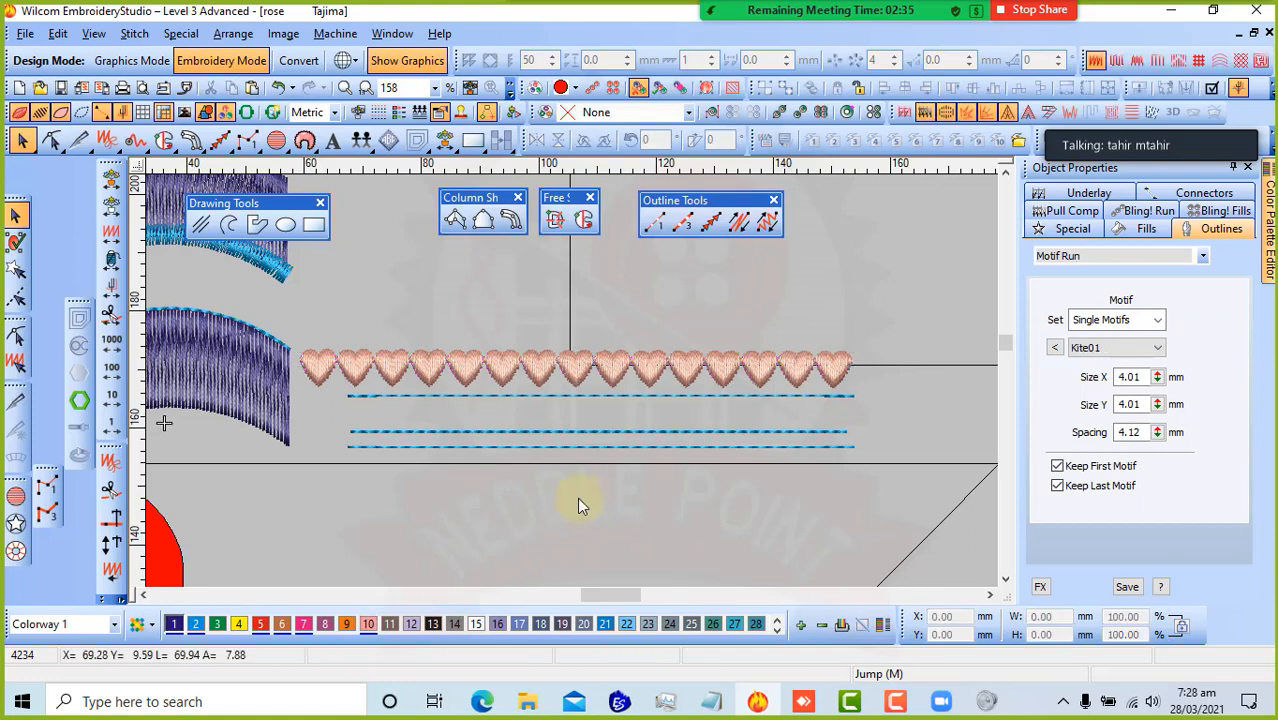
# - Draw a horizontal Backstitch line about 83 mm long above the row of hearts
pyautogui.click(738, 224)
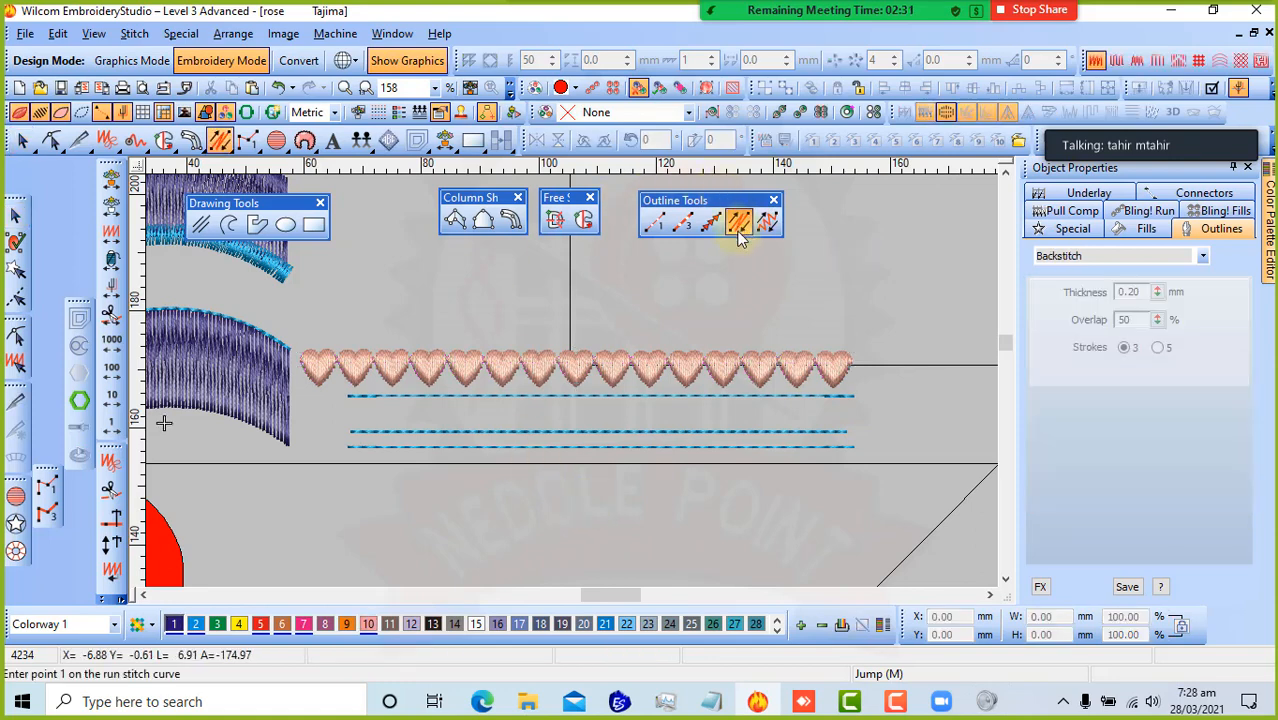
pyautogui.click(351, 316)
pyautogui.click(842, 320)
pyautogui.hotkey('shift', 'z')
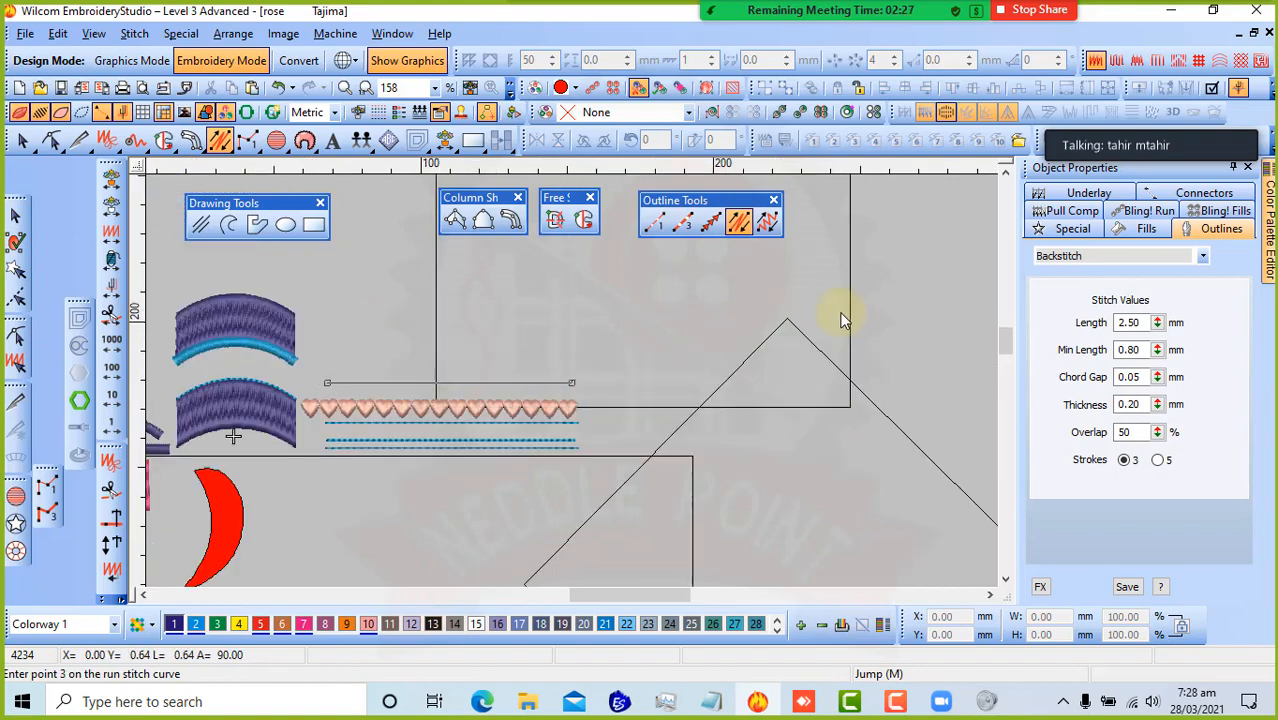
pyautogui.press('Return')
# - Examine the backstitch line up close and compare its stitching with the triple run lines below the hearts
pyautogui.scroll(3, 416, 378)
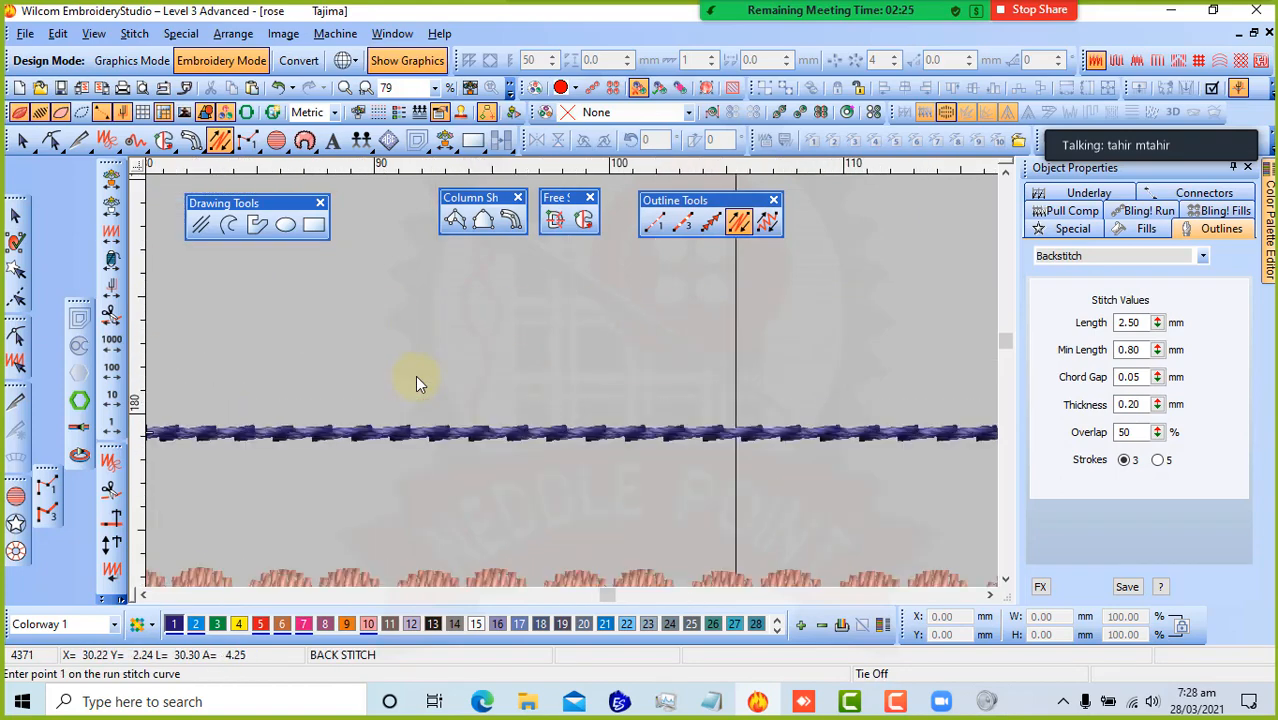
pyautogui.press('Escape')
pyautogui.click(278, 450)
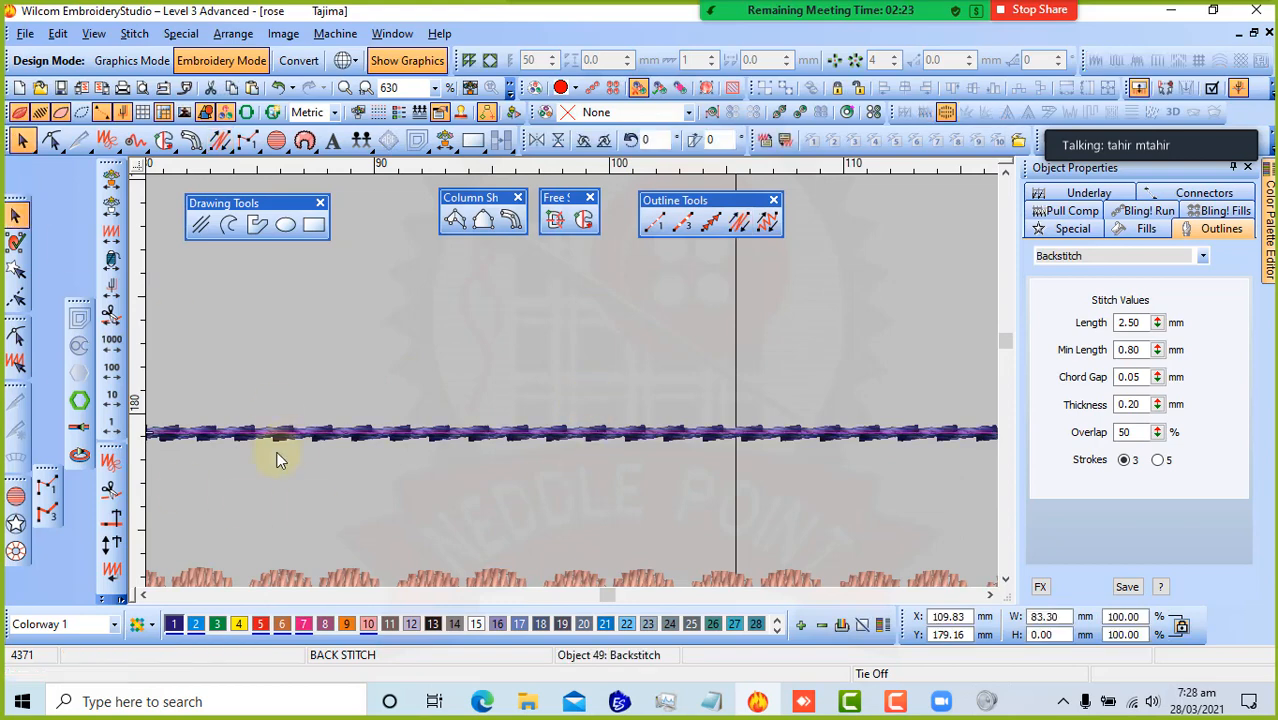
pyautogui.scroll(-3, 478, 538)
pyautogui.scroll(3, 575, 400)
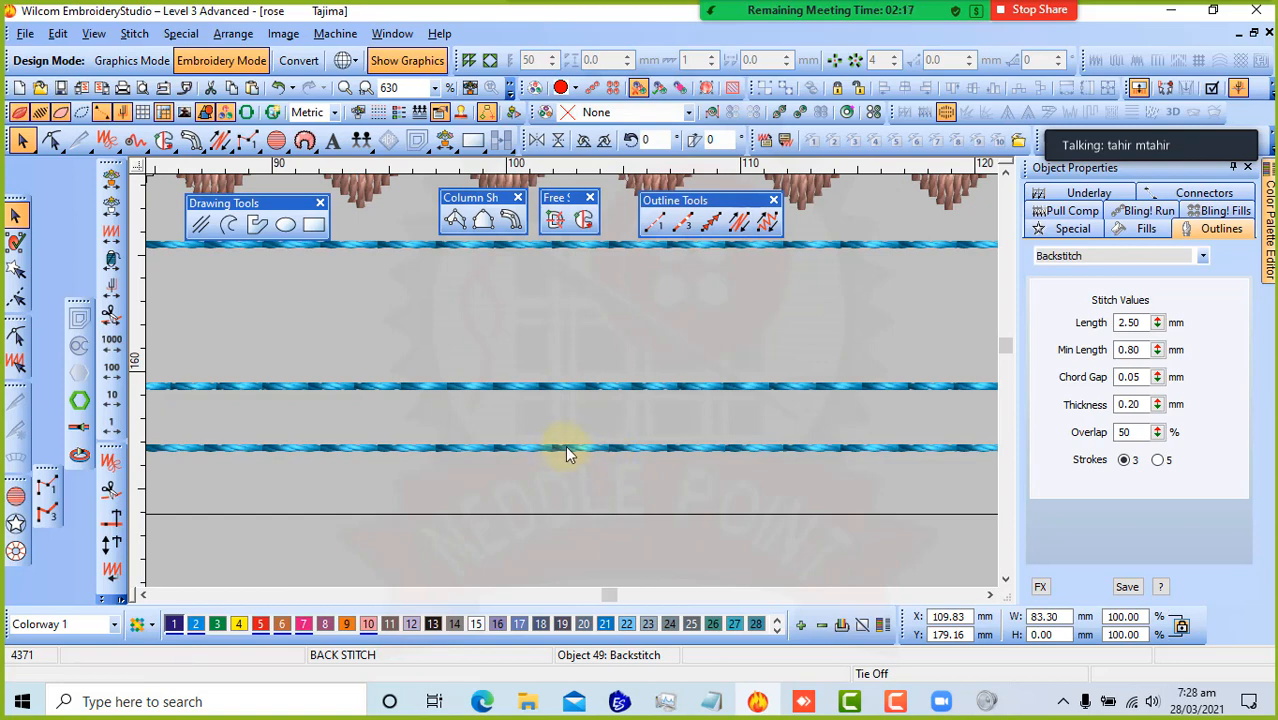
pyautogui.scroll(-2, 680, 355)
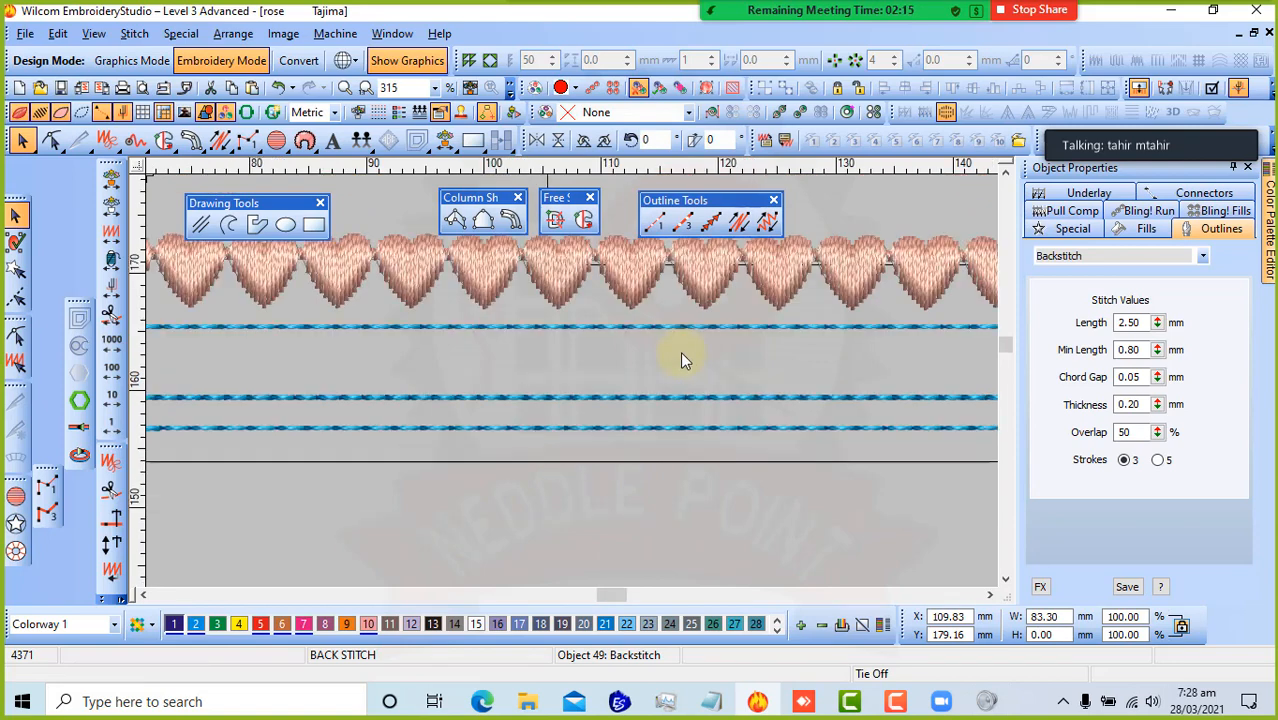
pyautogui.scroll(3, 612, 276)
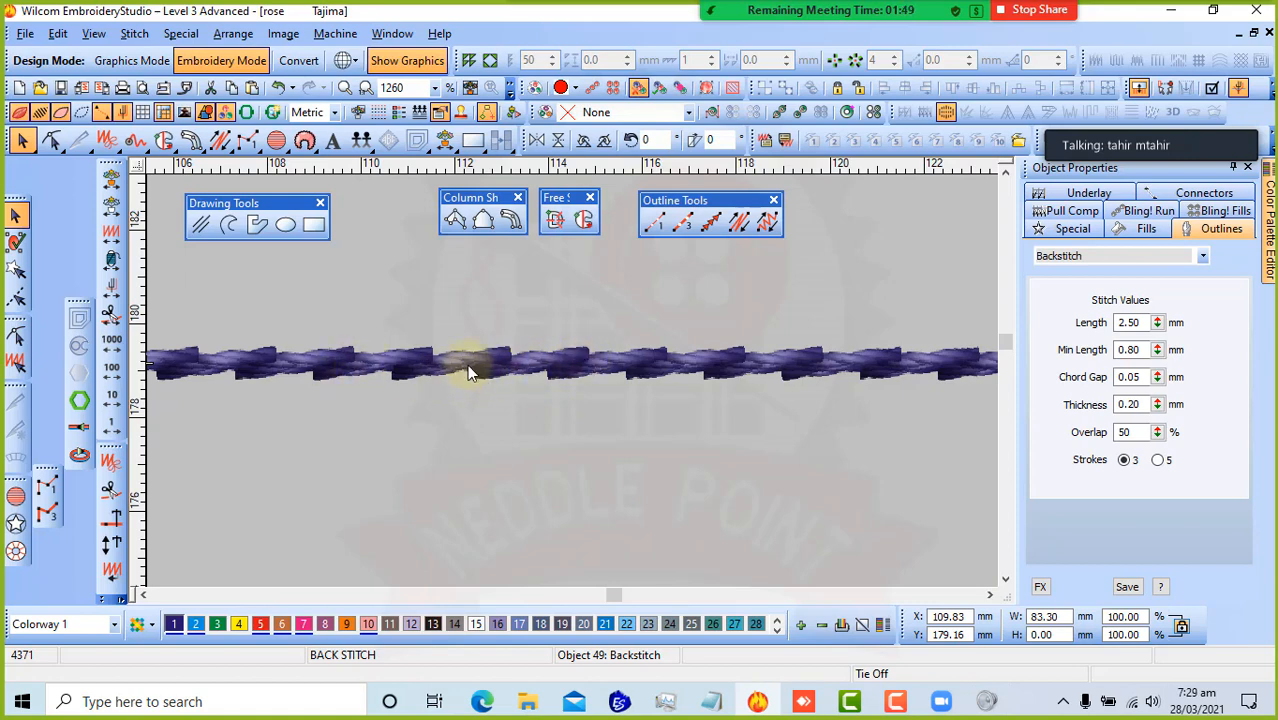
pyautogui.scroll(-1, 467, 364)
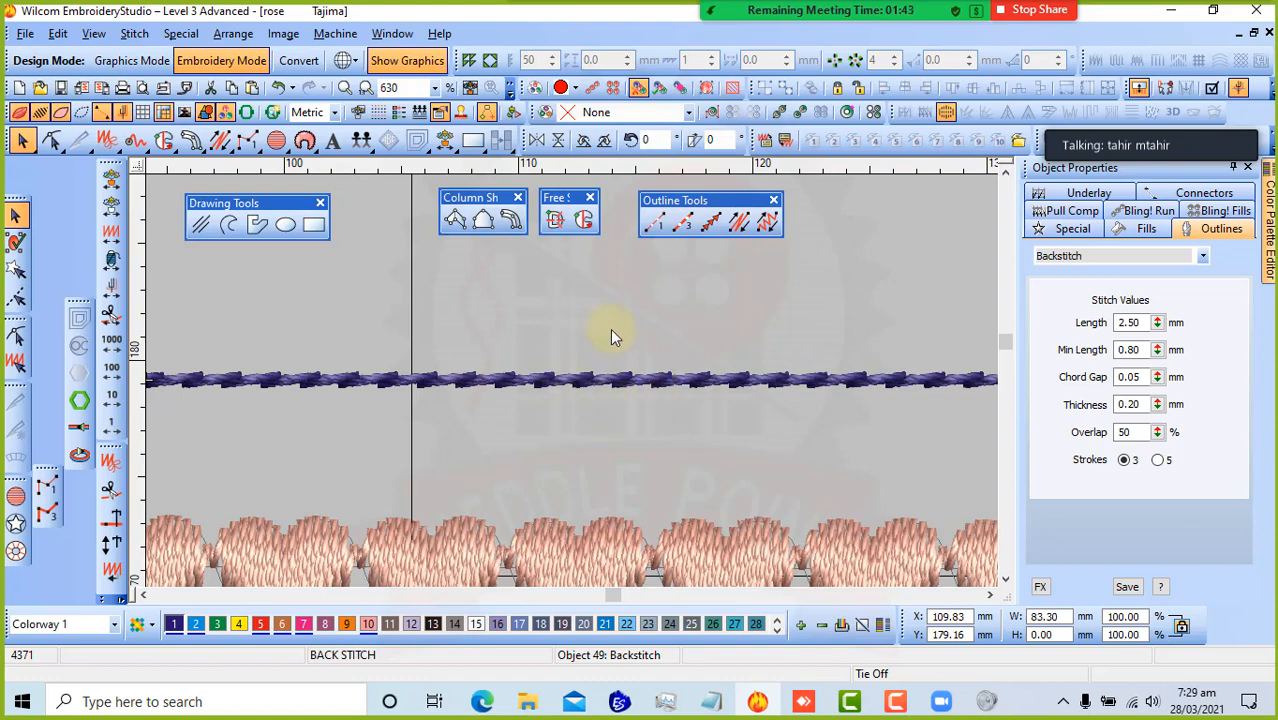
# - Try Stemstitch on the selected backstitch line above the hearts, undo the change, and deselect the line
pyautogui.click(770, 226)
pyautogui.scroll(-2, 571, 382)
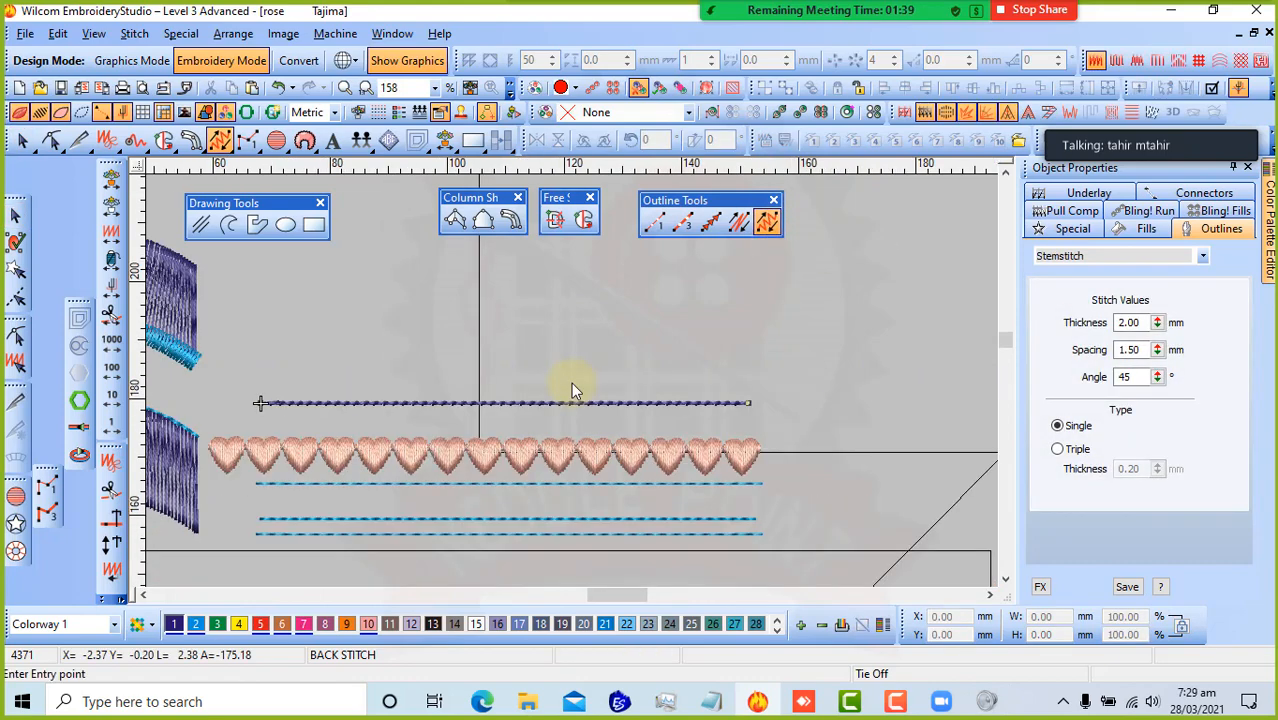
pyautogui.press('Return')
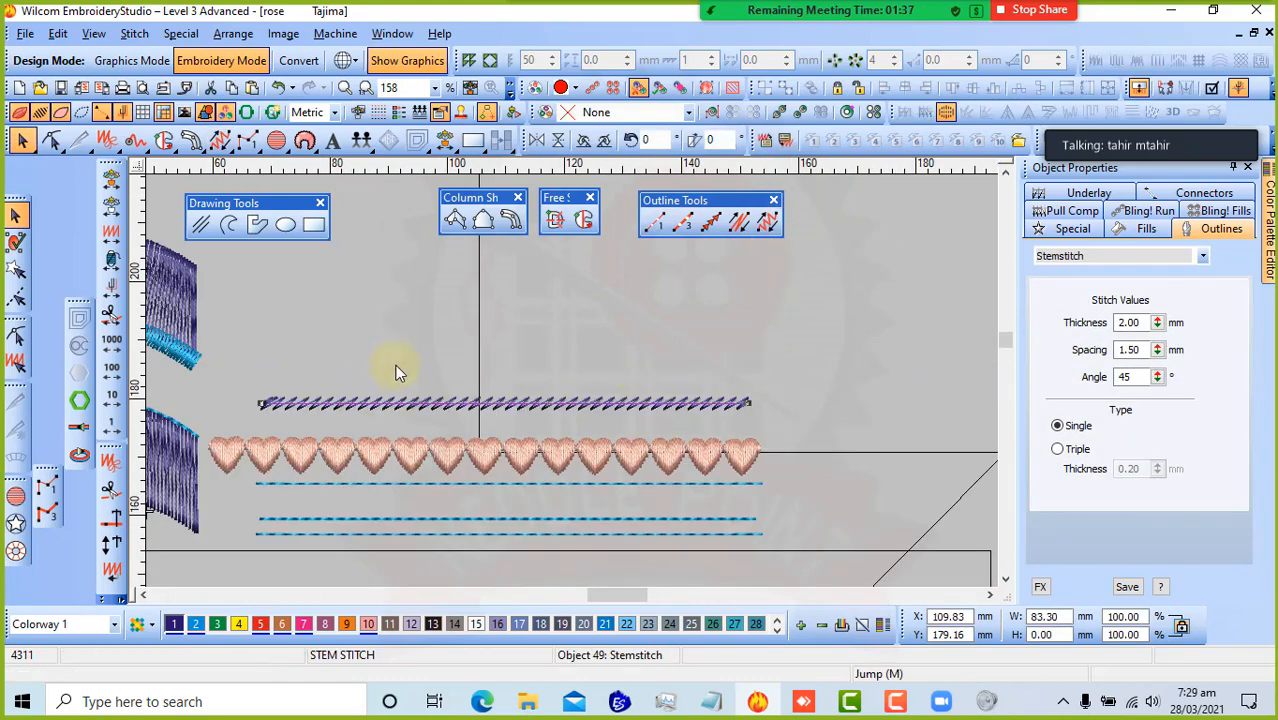
pyautogui.hotkey('ctrl', 'z')
pyautogui.click(15, 216)
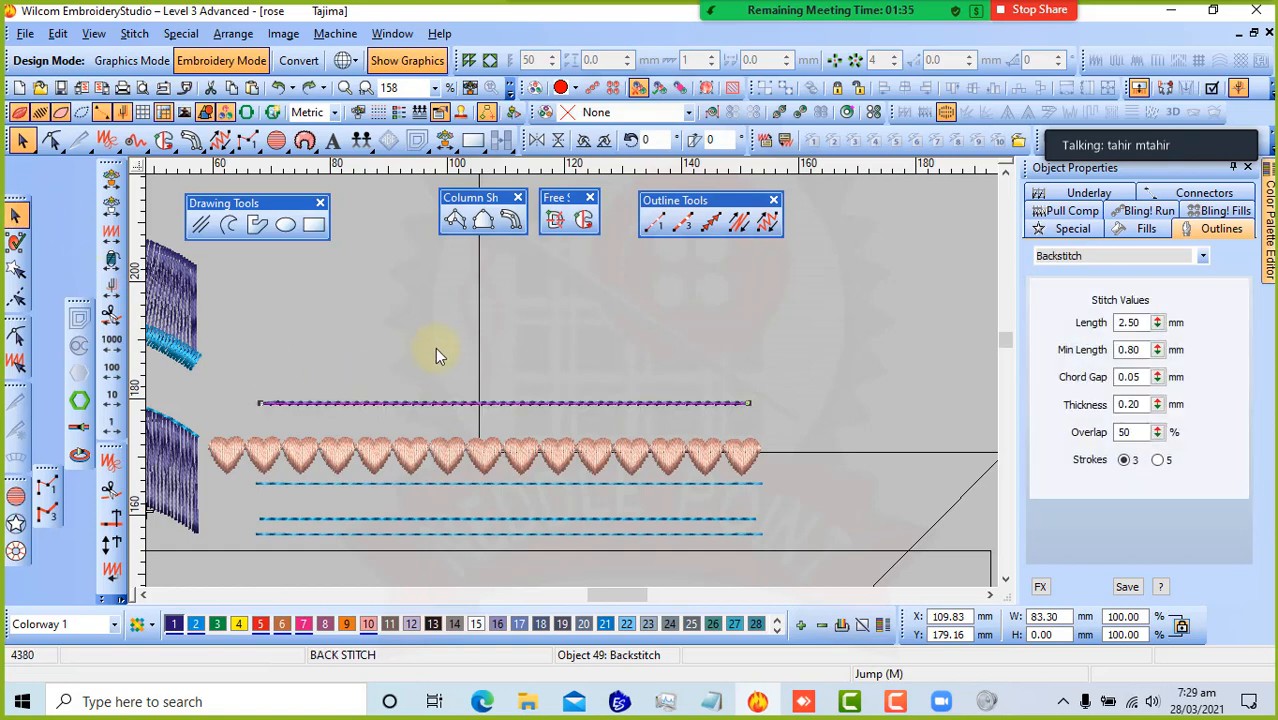
pyautogui.click(501, 374)
# - Draw a horizontal Stemstitch line about 81 mm long just above the backstitch line, and select it for inspection
pyautogui.click(767, 221)
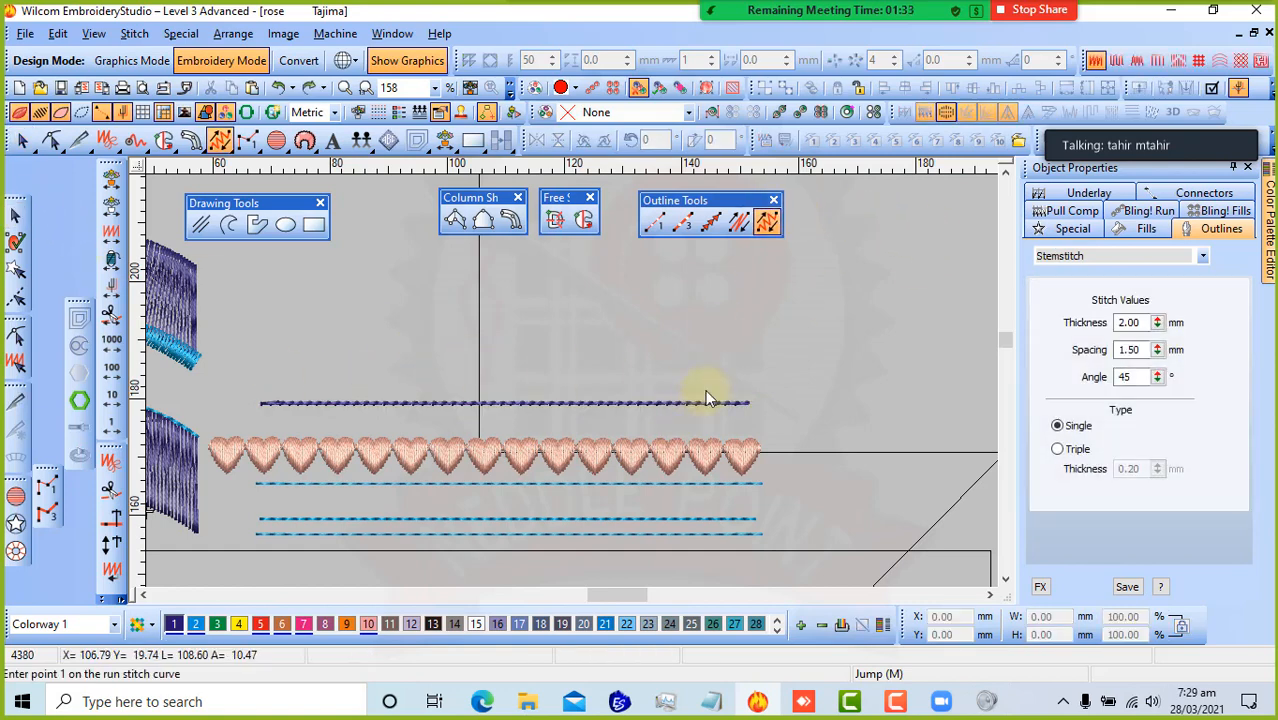
pyautogui.click(741, 371)
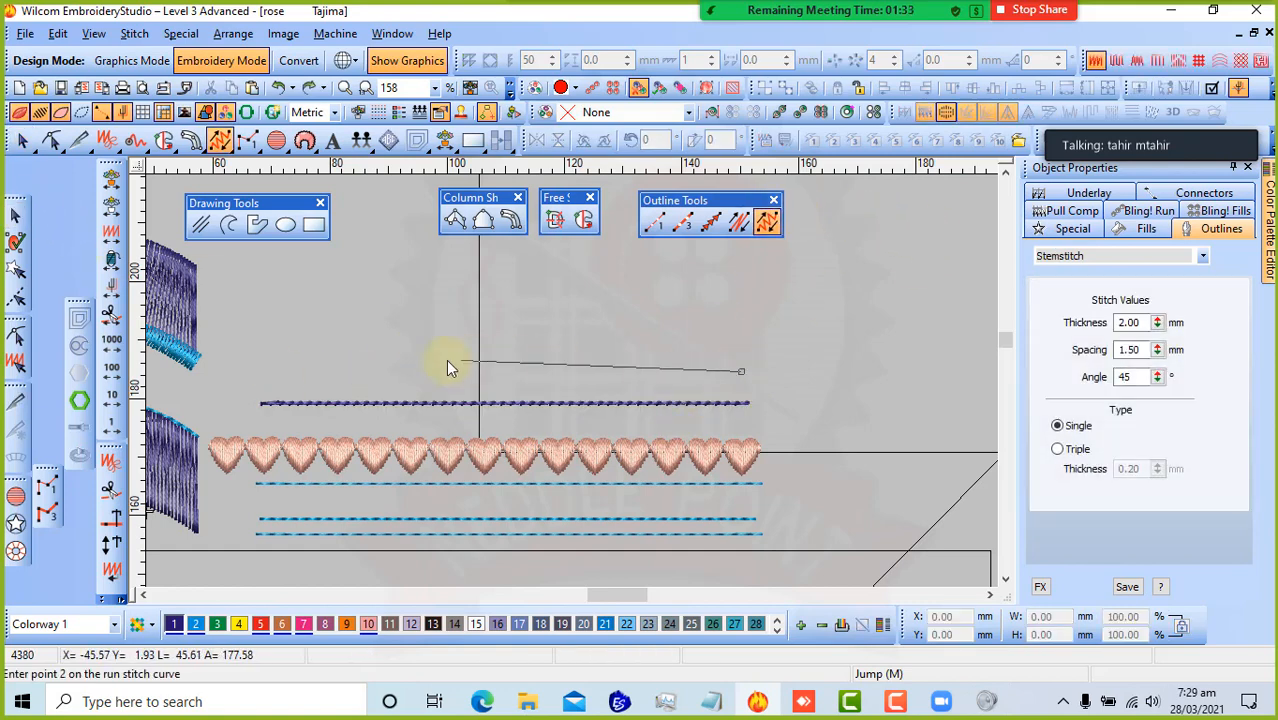
pyautogui.click(265, 373)
pyautogui.press('Return')
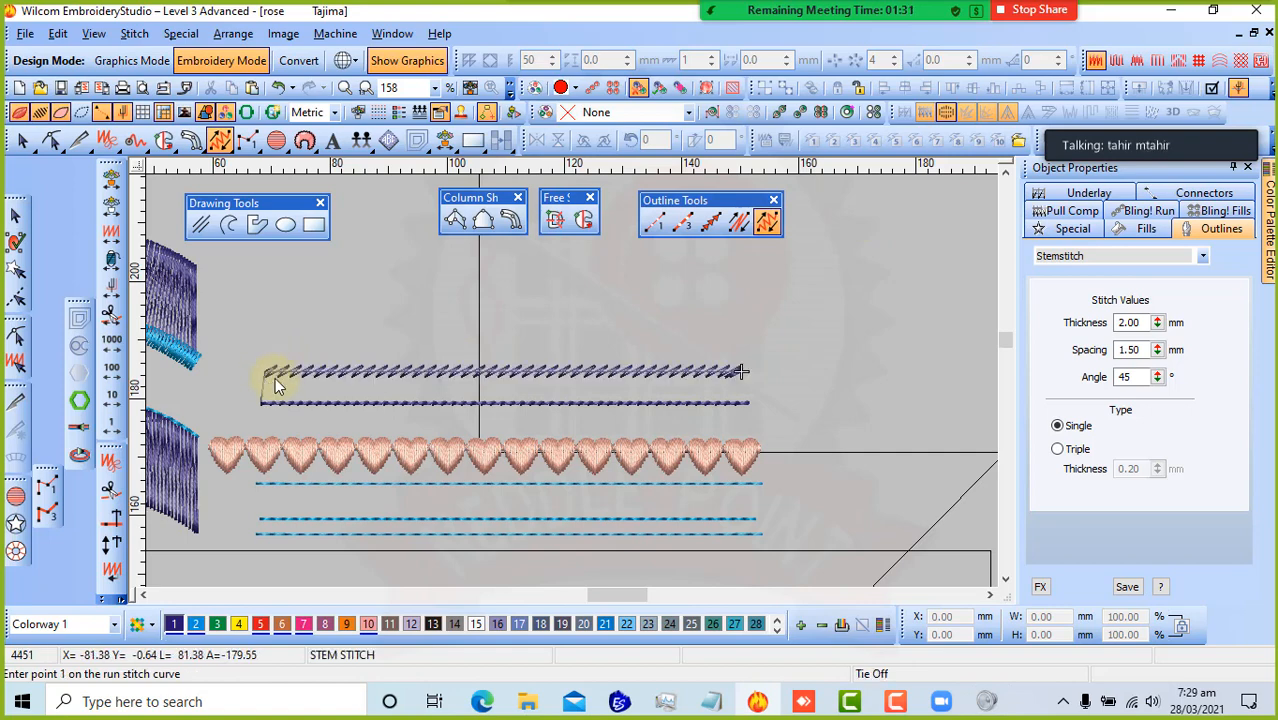
pyautogui.click(15, 217)
pyautogui.press('z')
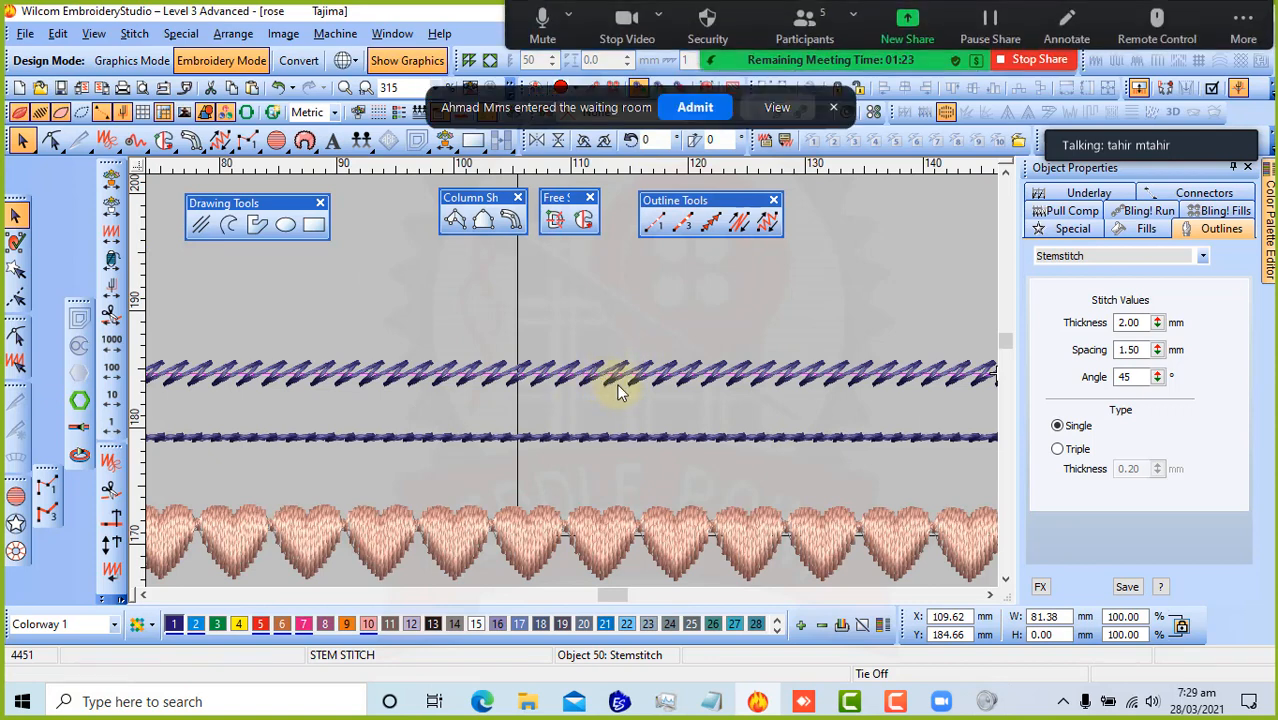
# - Admit the participant waiting to join the Zoom meeting
pyautogui.click(694, 107)
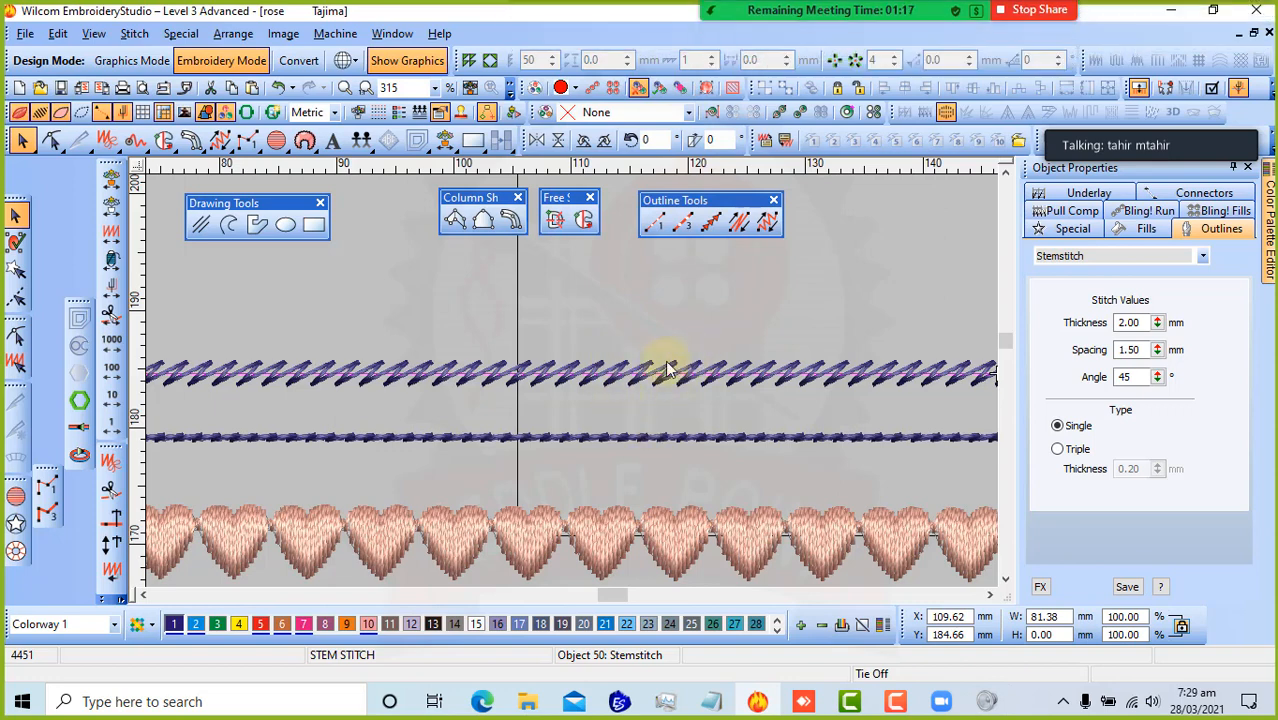
# - Set the stem stitch line's angle to 90°, its thickness to 3 mm and its spacing to 0.6 mm
pyautogui.hotkey('shift', 'z')
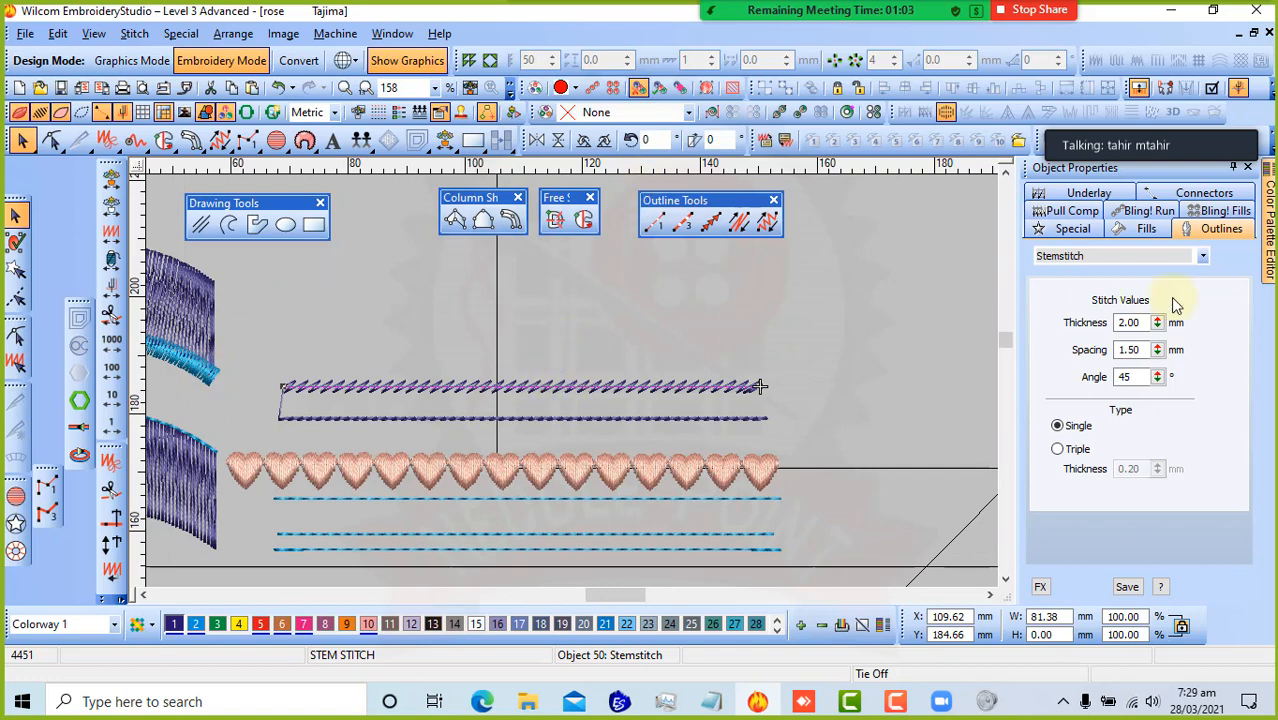
pyautogui.doubleClick(1134, 376)
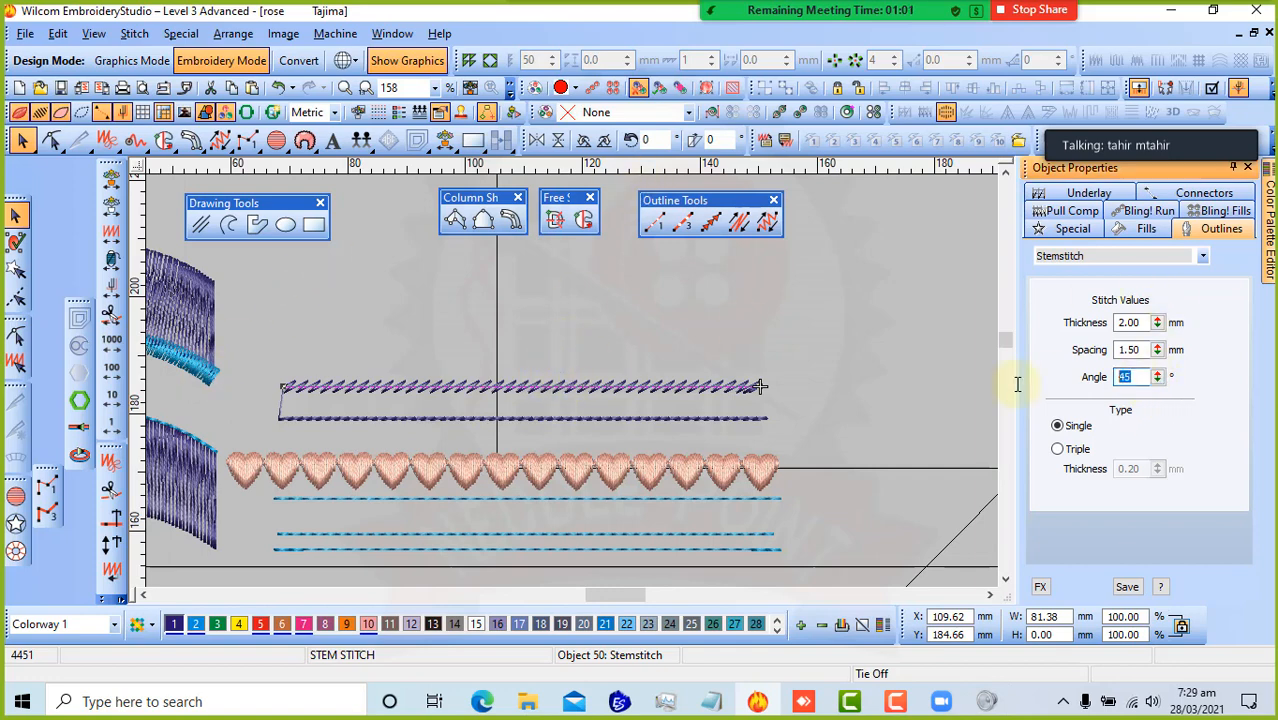
pyautogui.write('90')
pyautogui.press('Return')
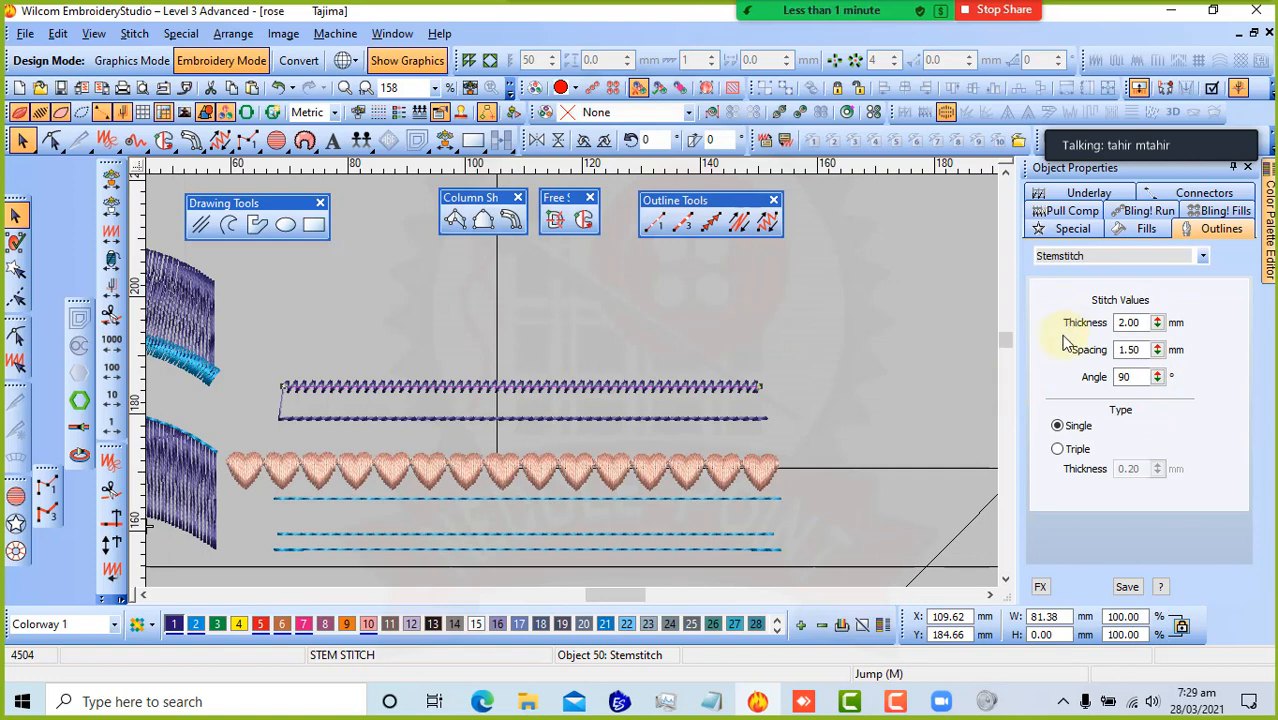
pyautogui.doubleClick(1149, 322)
pyautogui.write('3')
pyautogui.press('Return')
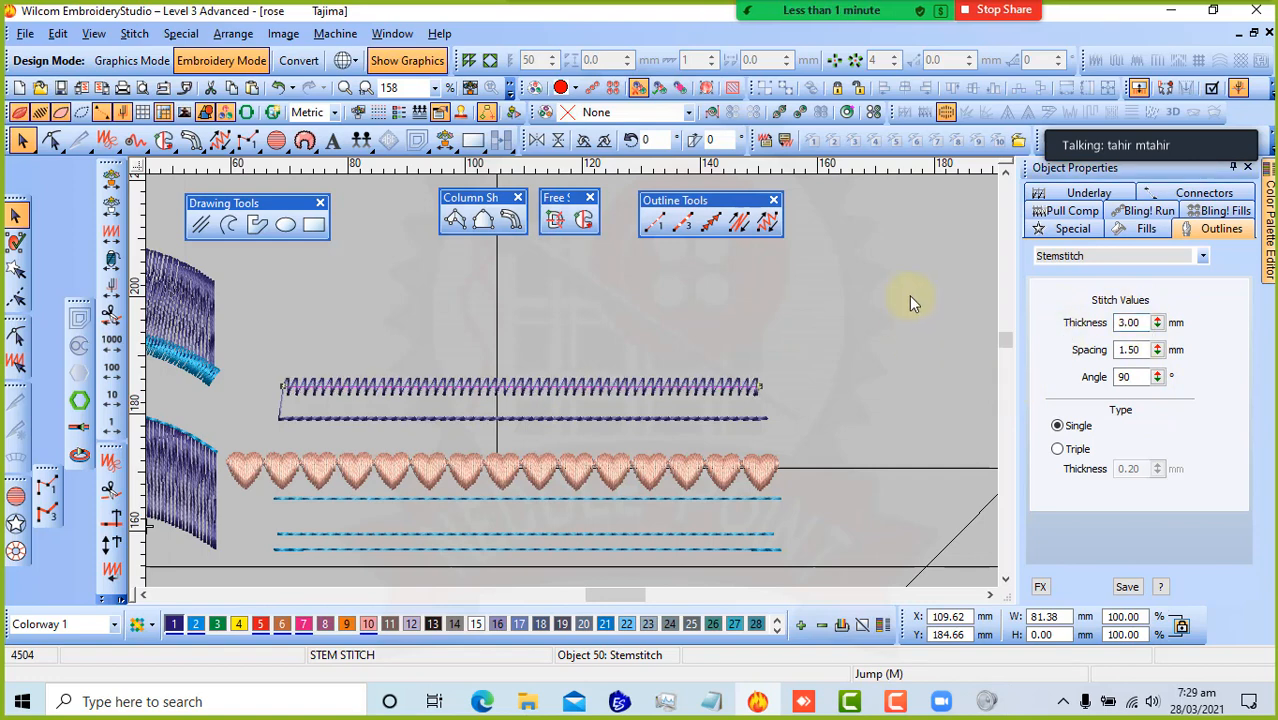
pyautogui.doubleClick(1130, 349)
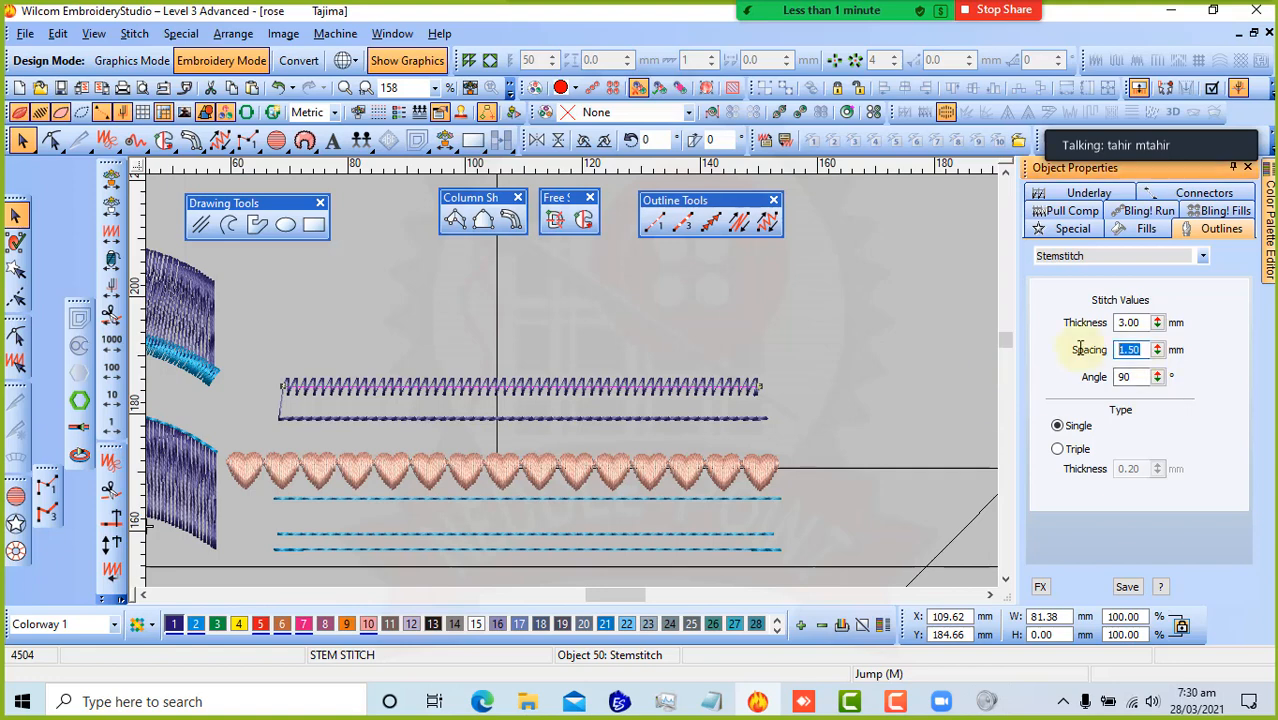
pyautogui.write('0.6')
pyautogui.press('Return')
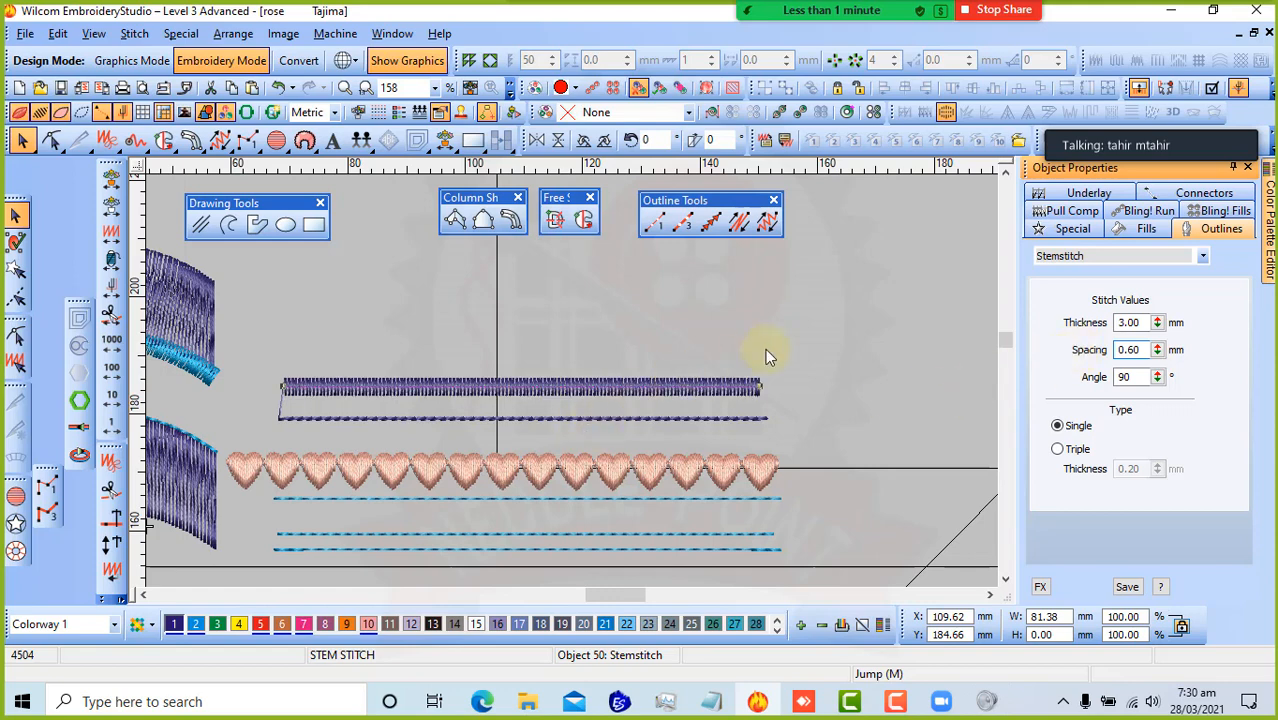
pyautogui.click(637, 384)
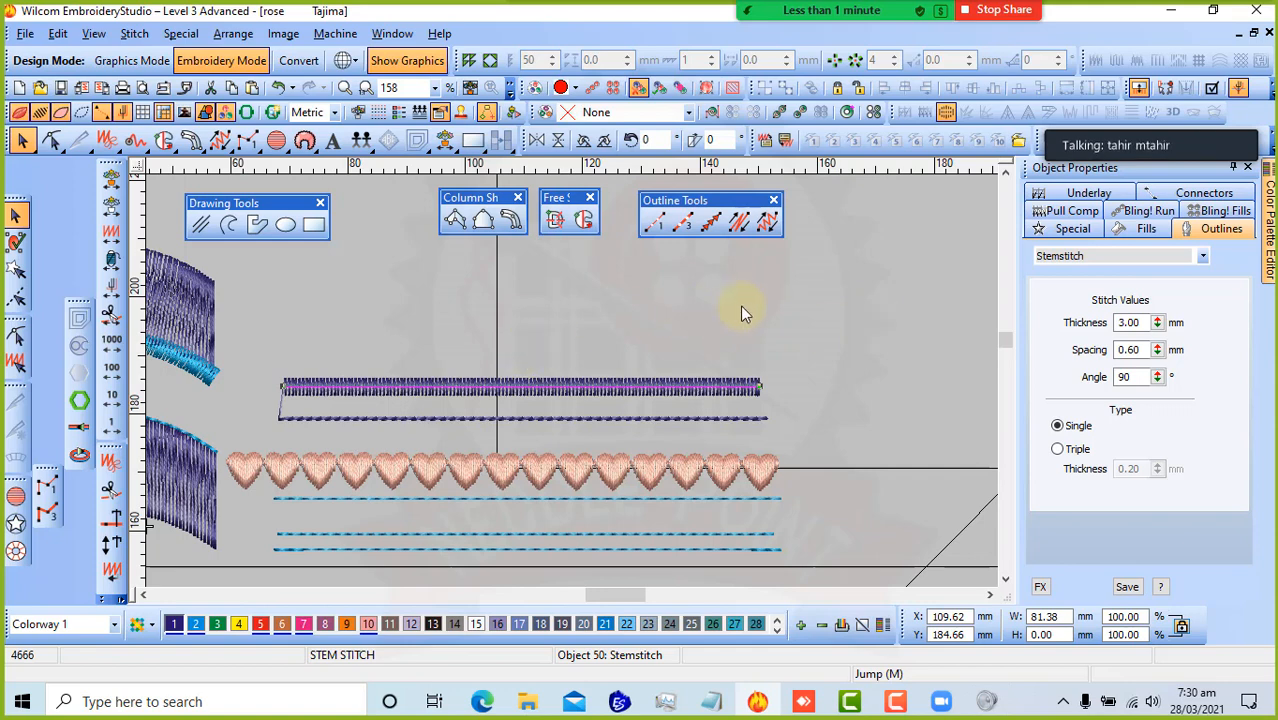
# - Undo the spacing, thickness and angle changes on the stem stitch line, and deselect it
pyautogui.hotkey('ctrl', 'z')
pyautogui.hotkey('ctrl', 'z')
pyautogui.hotkey('ctrl', 'z')
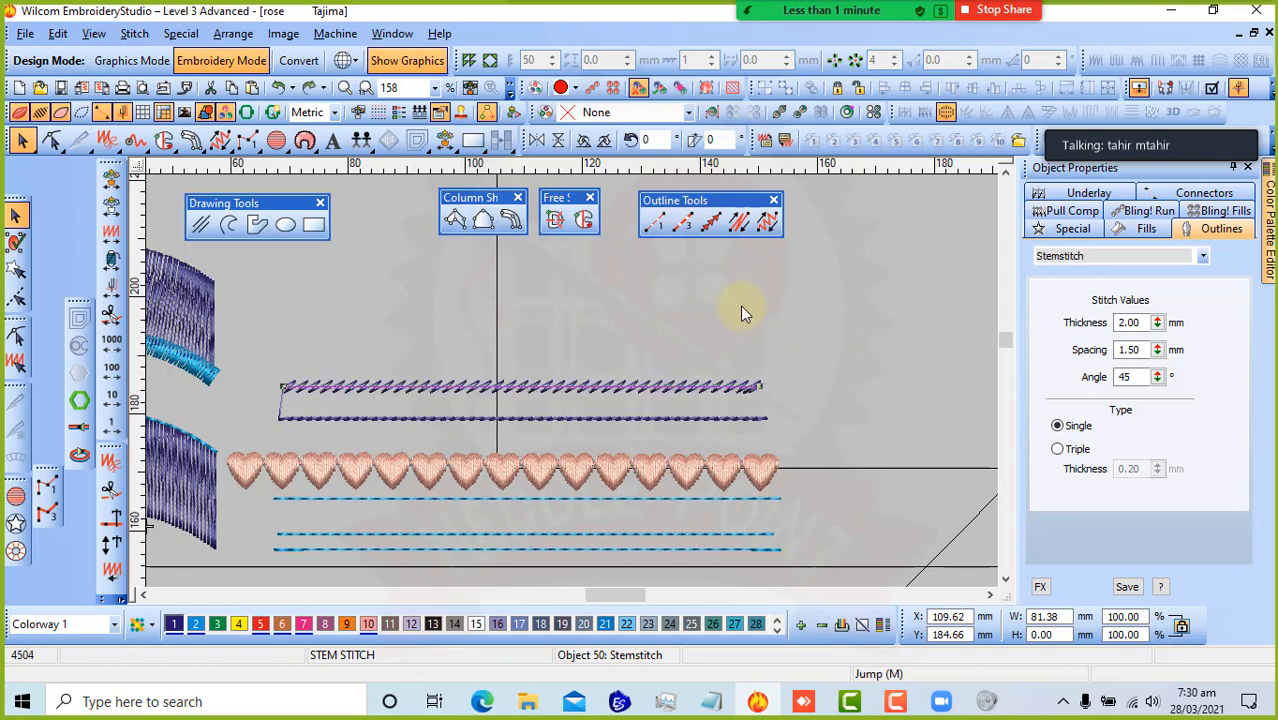
pyautogui.click(792, 364)
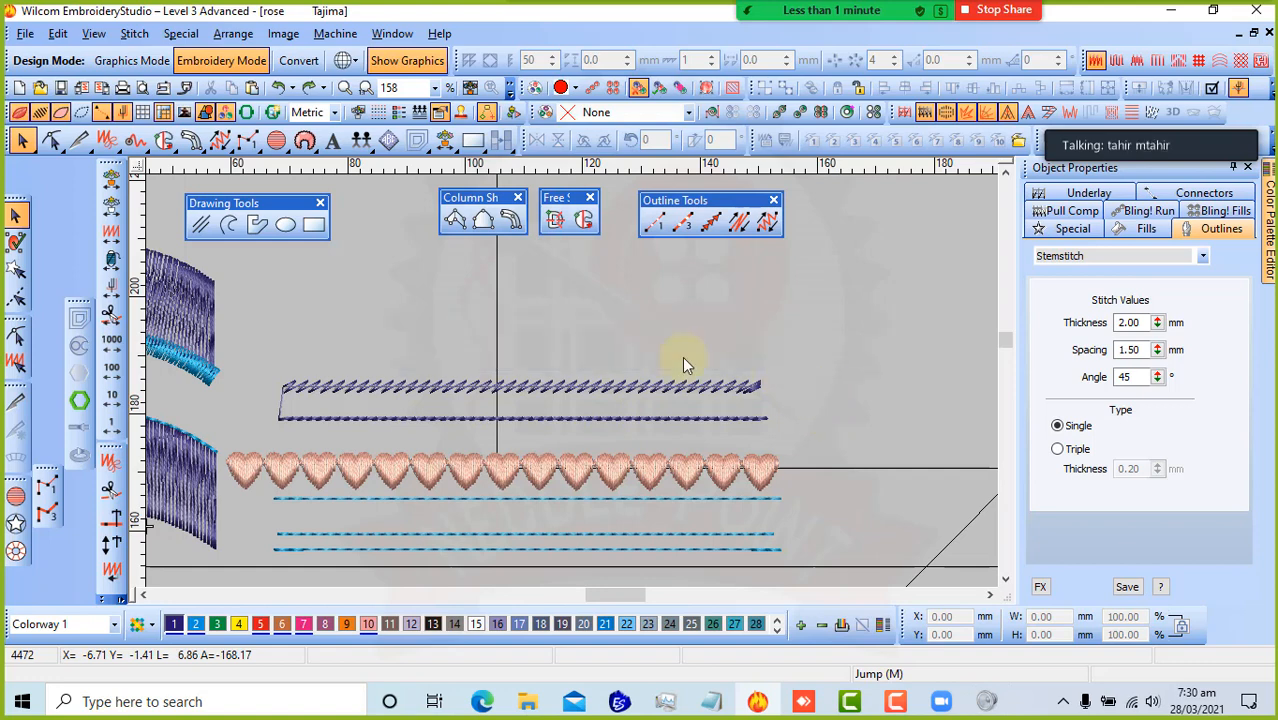
pyautogui.press('0')
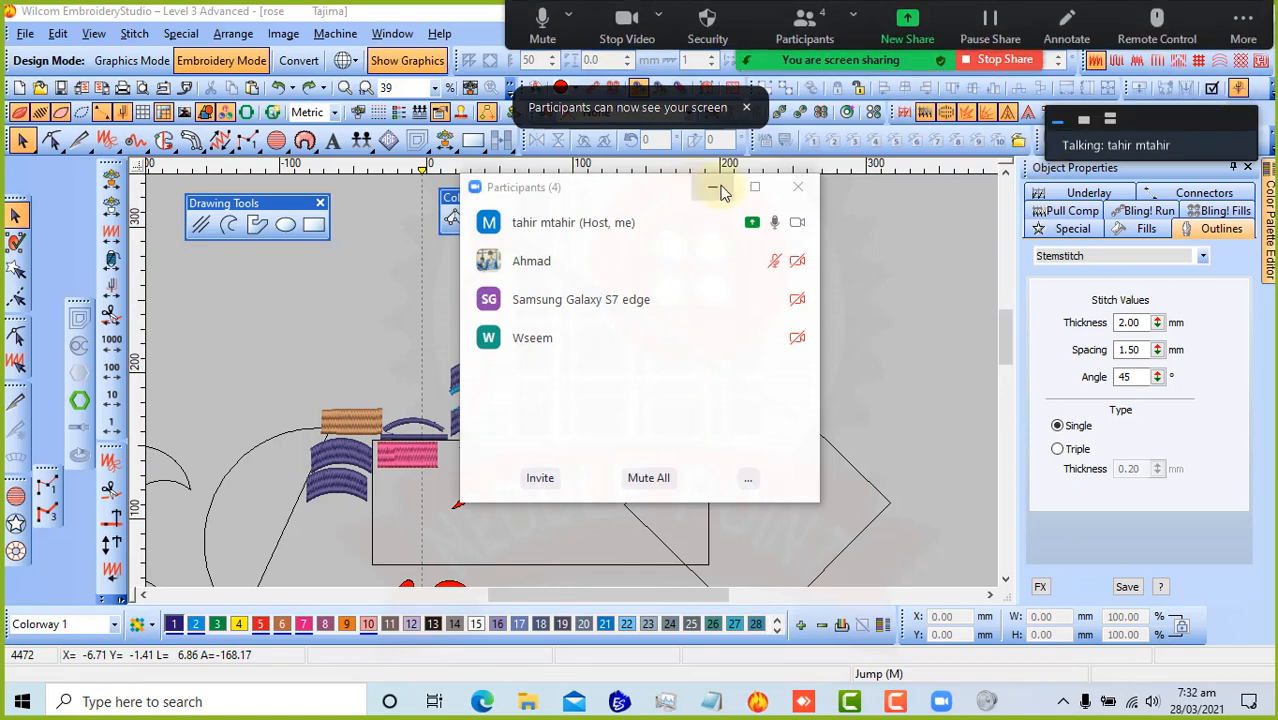
# - Minimize the Zoom Participants window, and admit the device waiting to join the meeting
pyautogui.click(714, 188)
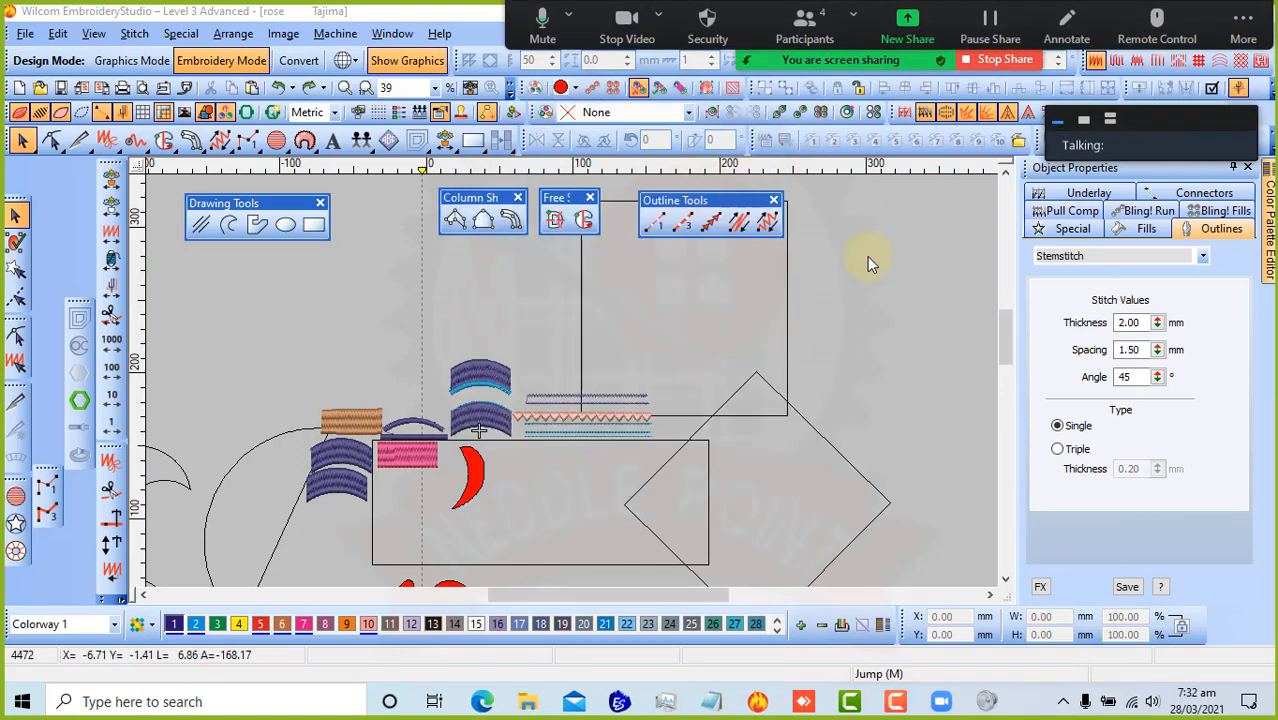
pyautogui.click(1055, 119)
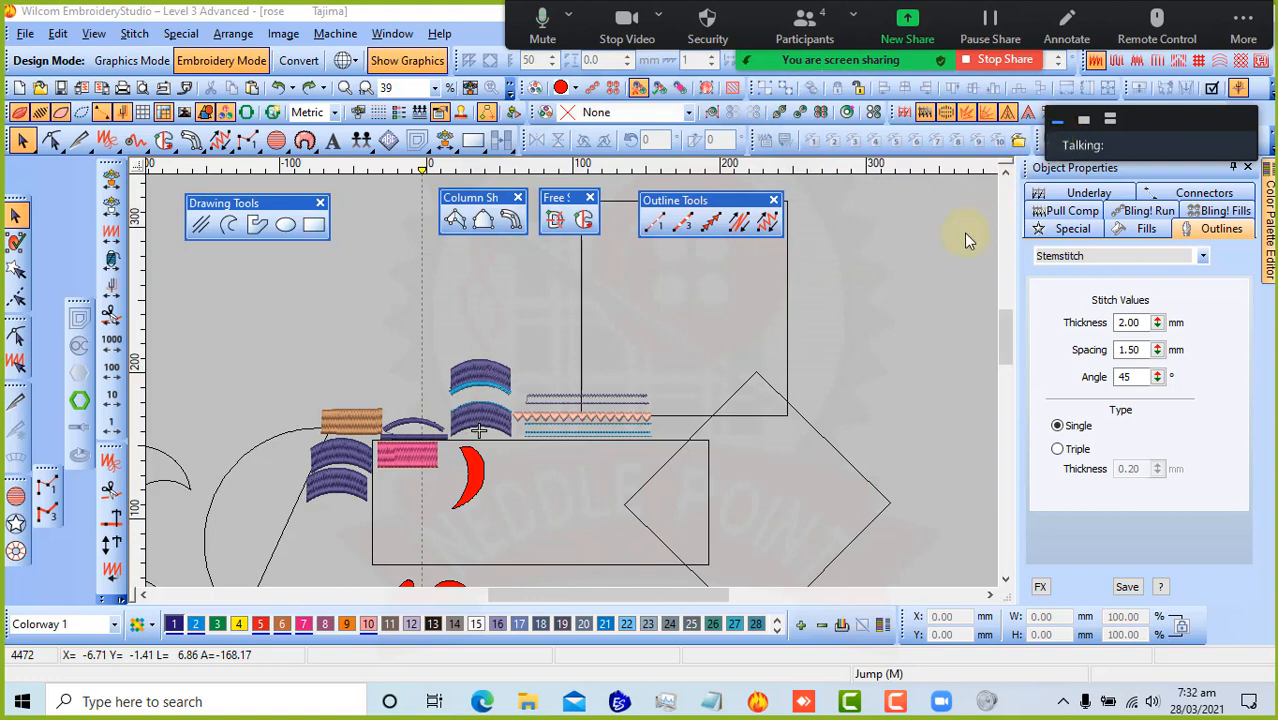
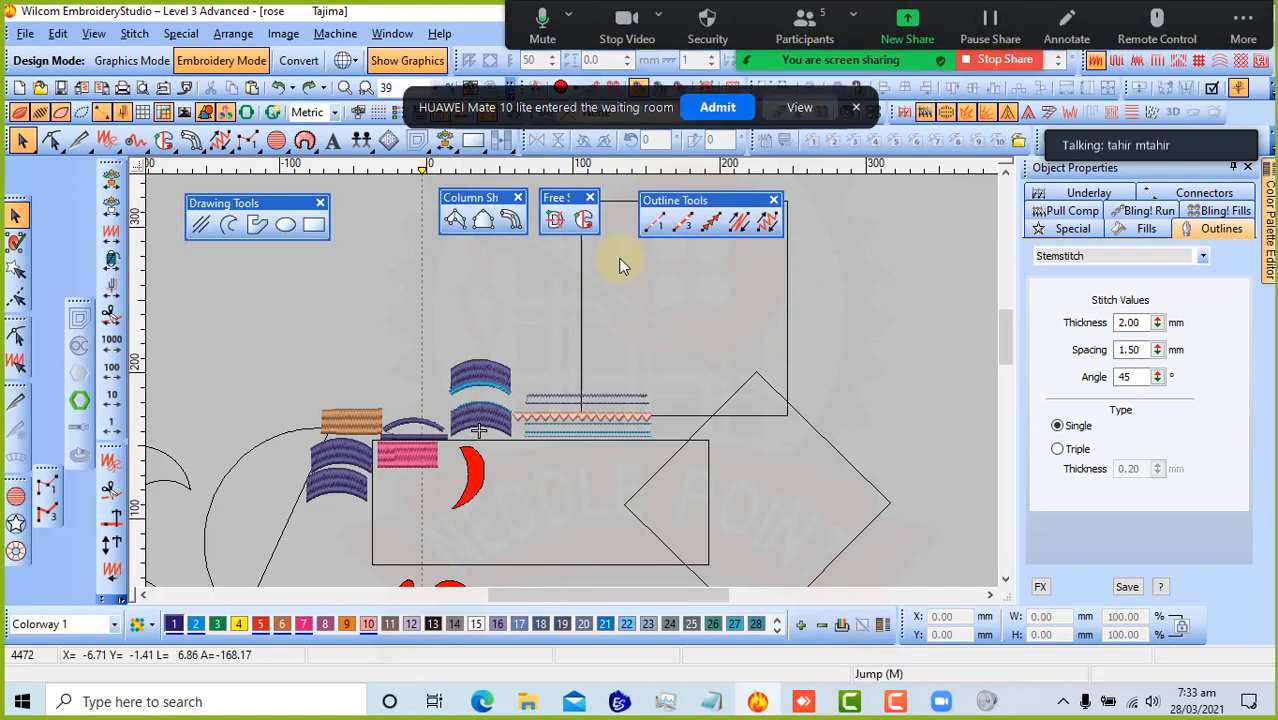
pyautogui.click(715, 107)
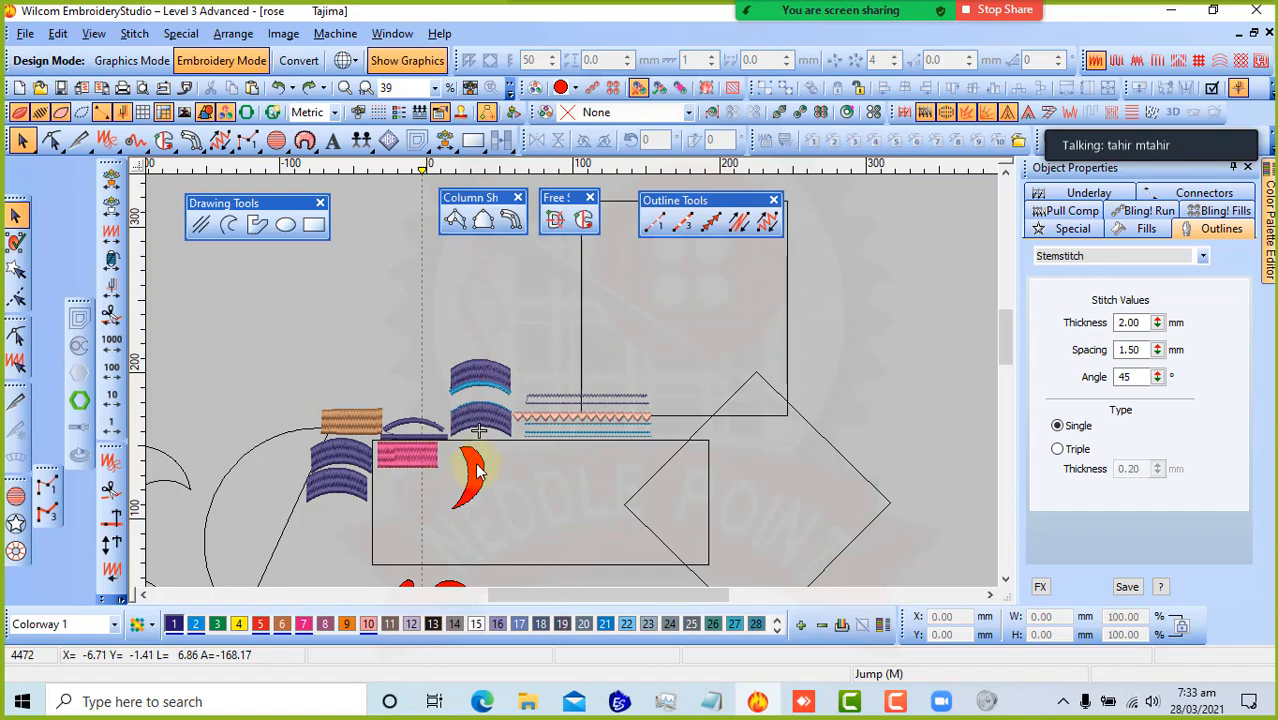
# - Move the loose red crescent shape out of the long rectangle to the empty area beside the rose, at about X 105, Y 34 mm
pyautogui.scroll(1, 475, 466)
pyautogui.scroll(1, 572, 398)
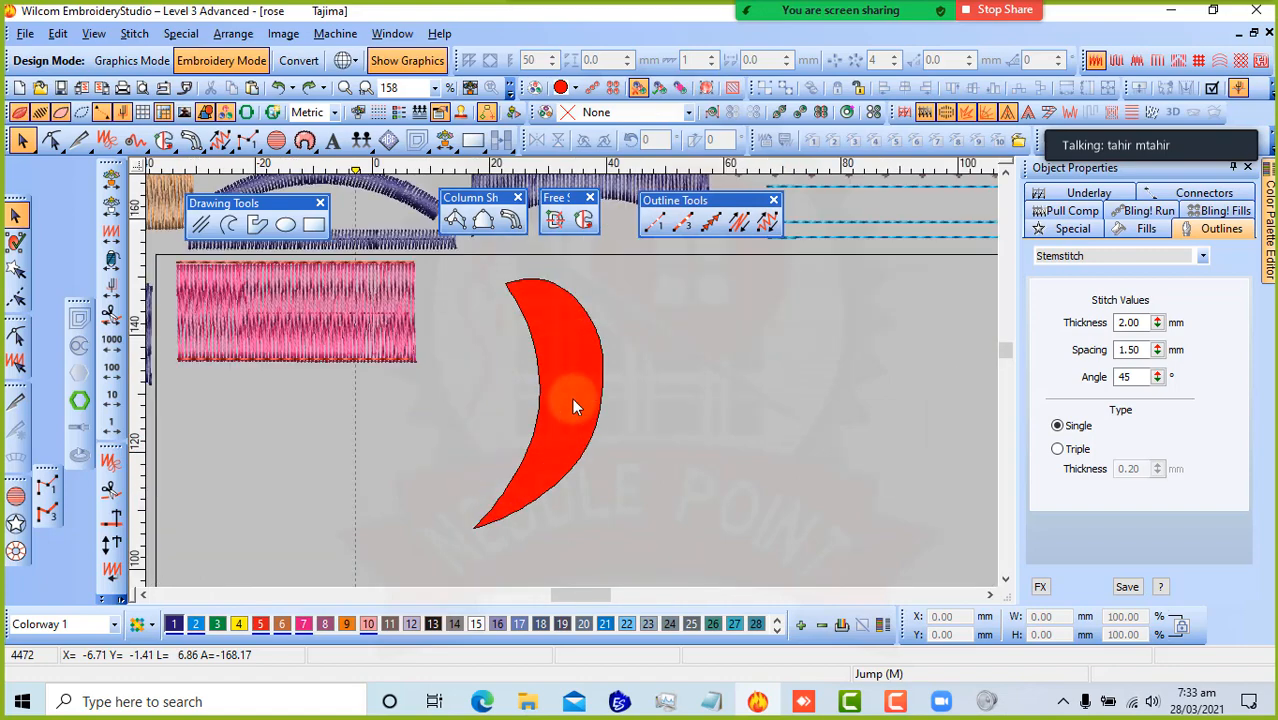
pyautogui.scroll(-3, 572, 398)
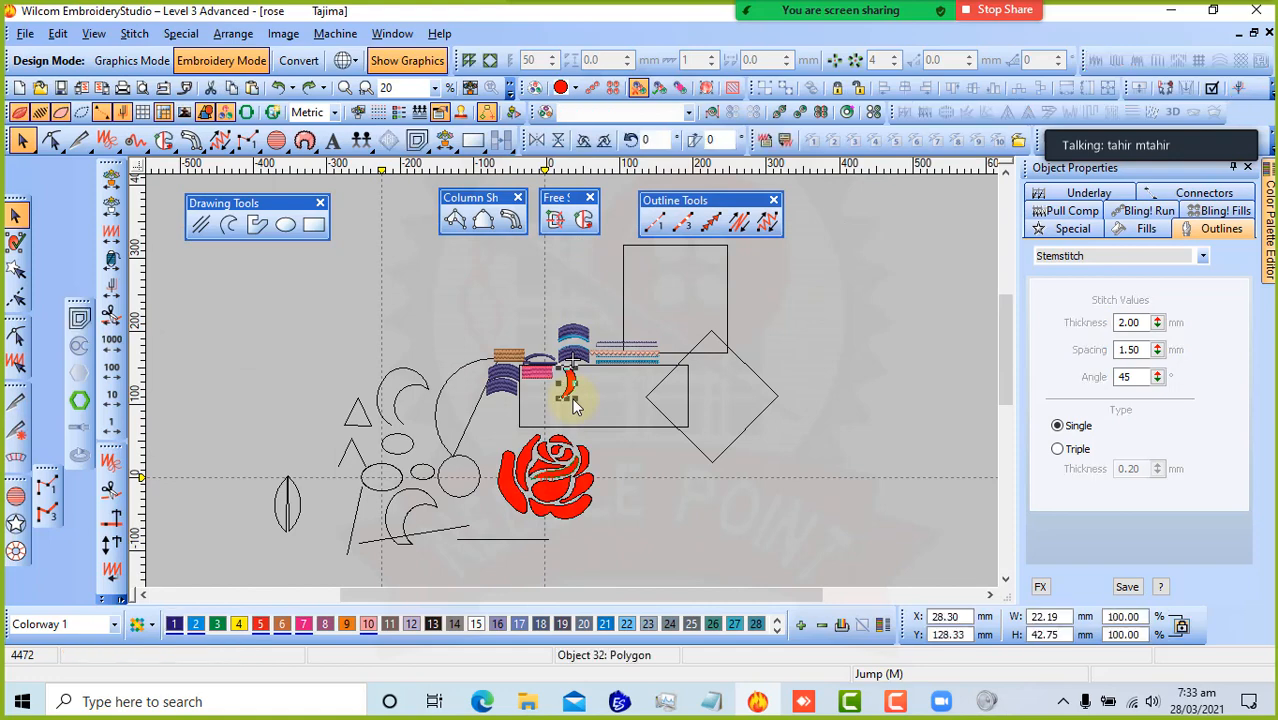
pyautogui.scroll(2, 615, 445)
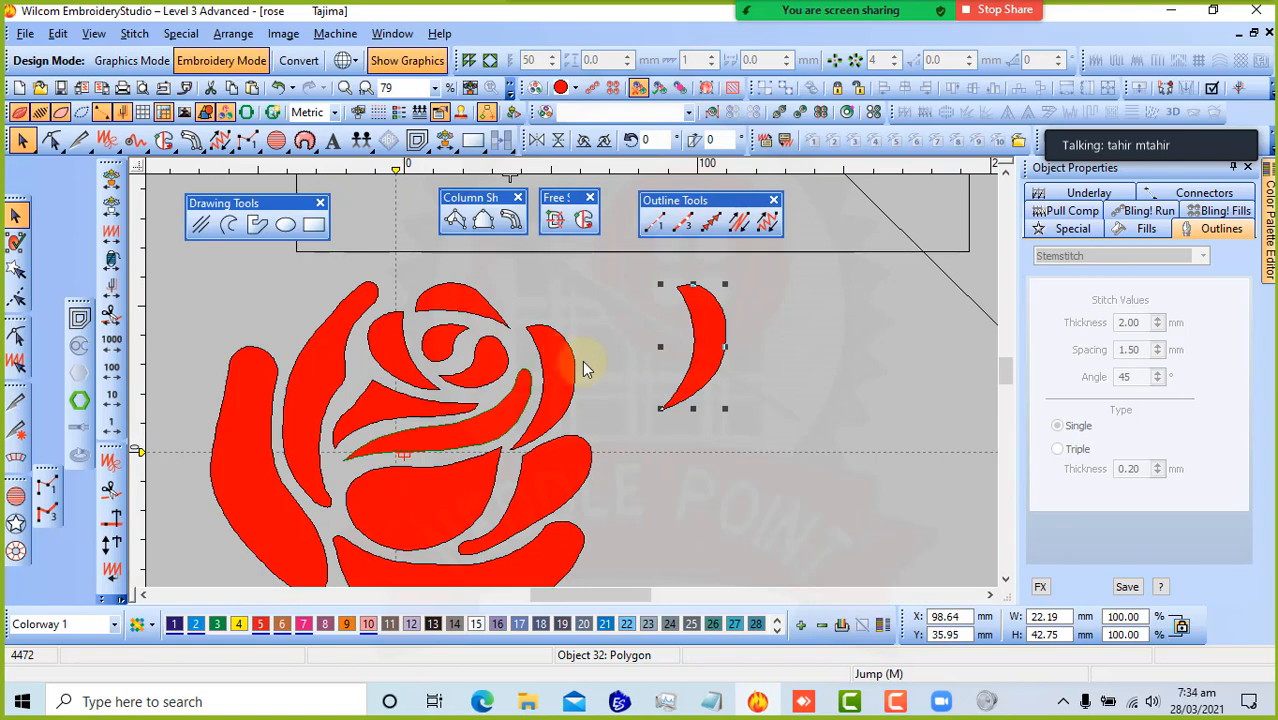
pyautogui.click(712, 406)
pyautogui.hotkey('ctrl', 'z')
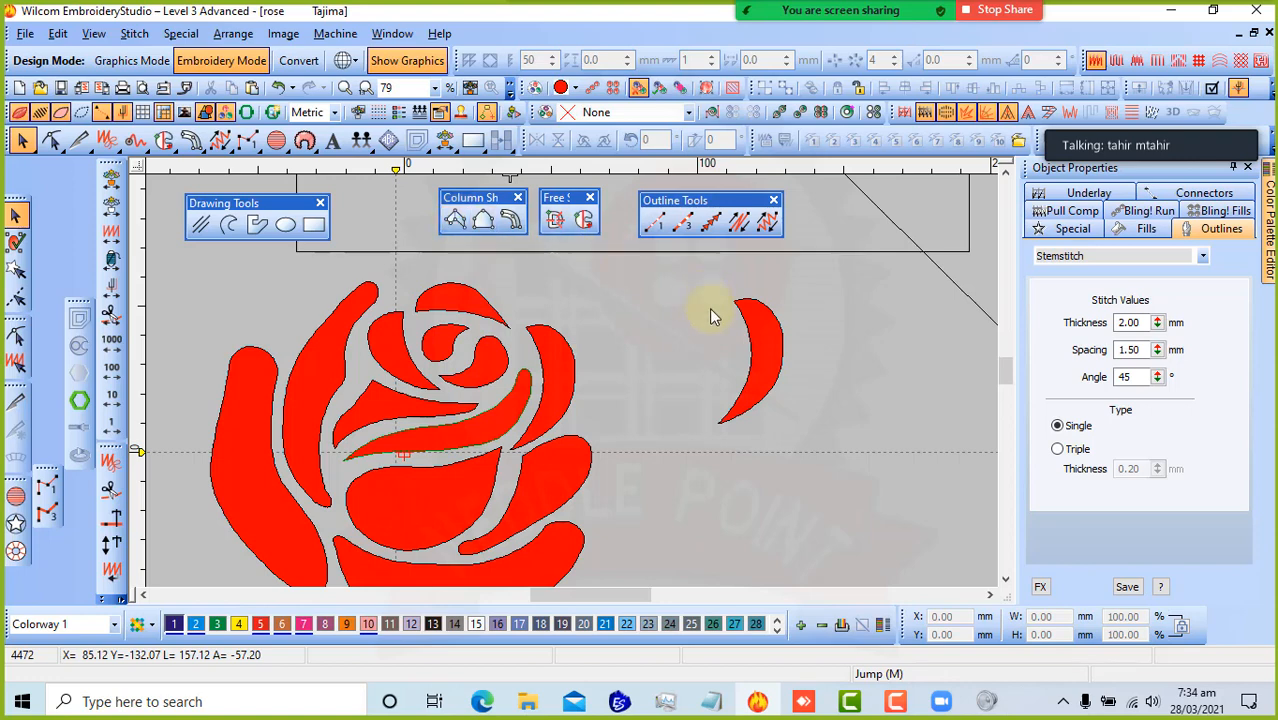
pyautogui.click(753, 345)
pyautogui.moveTo(749, 332); pyautogui.dragTo(724, 328)
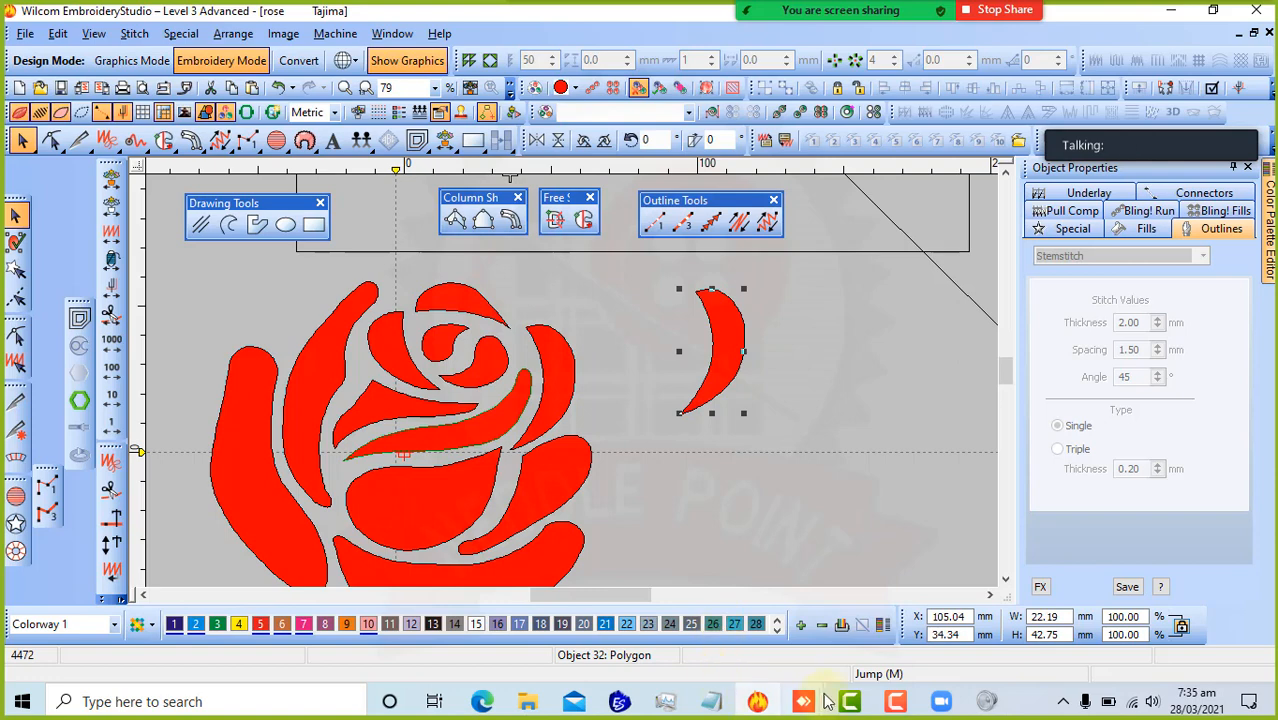
pyautogui.click(891, 705)
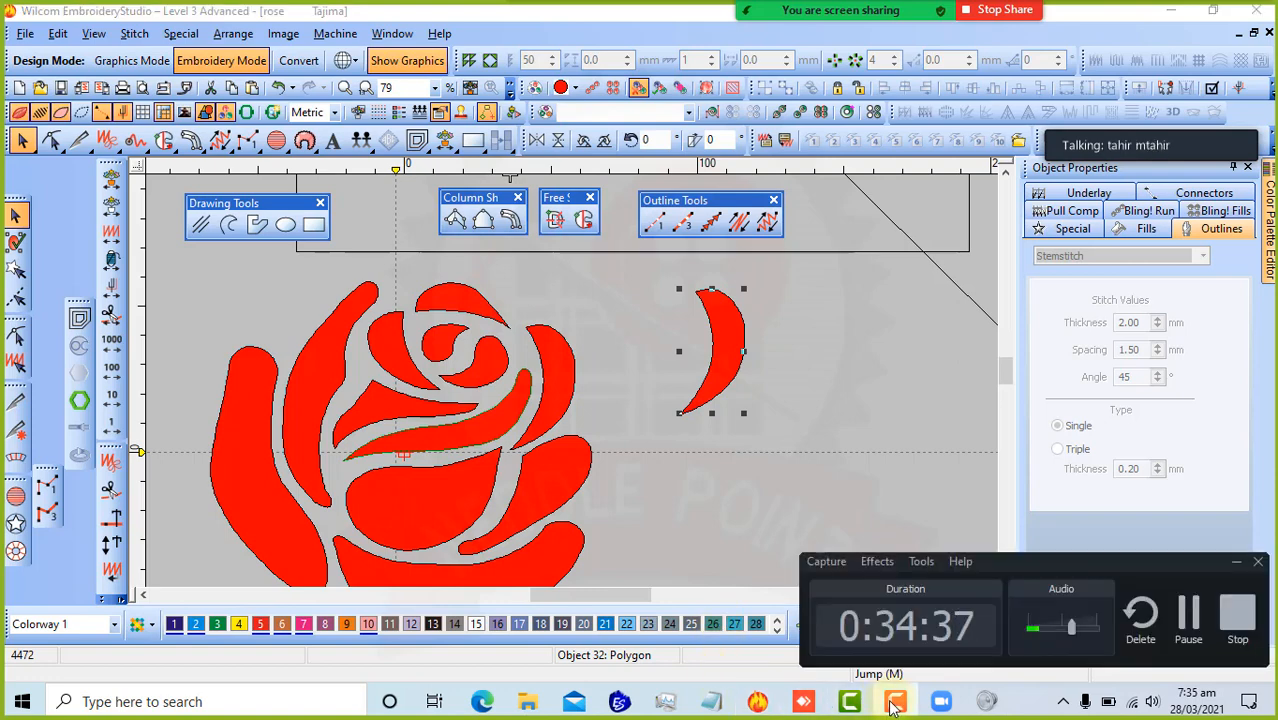
pyautogui.click(893, 705)
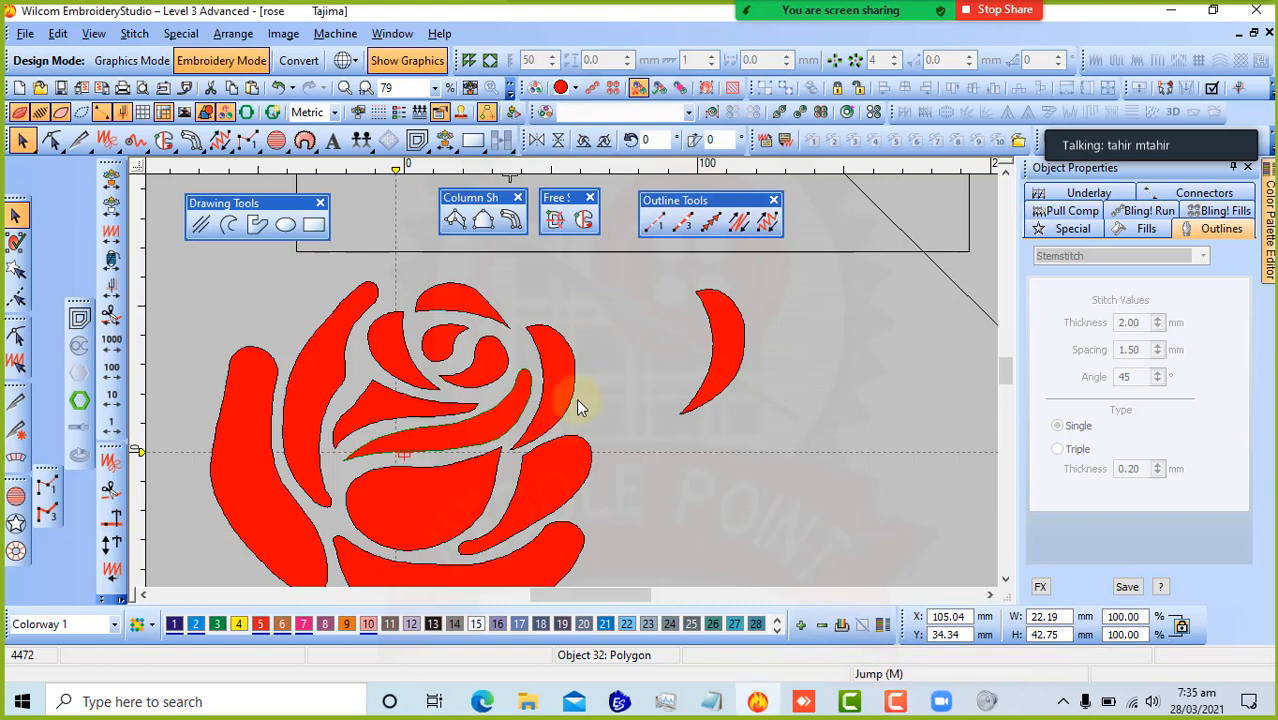
# - Start a satin Column A object on the rose's outer crescent petal, placing two point pairs from its lower tip up both edges
pyautogui.click(455, 220)
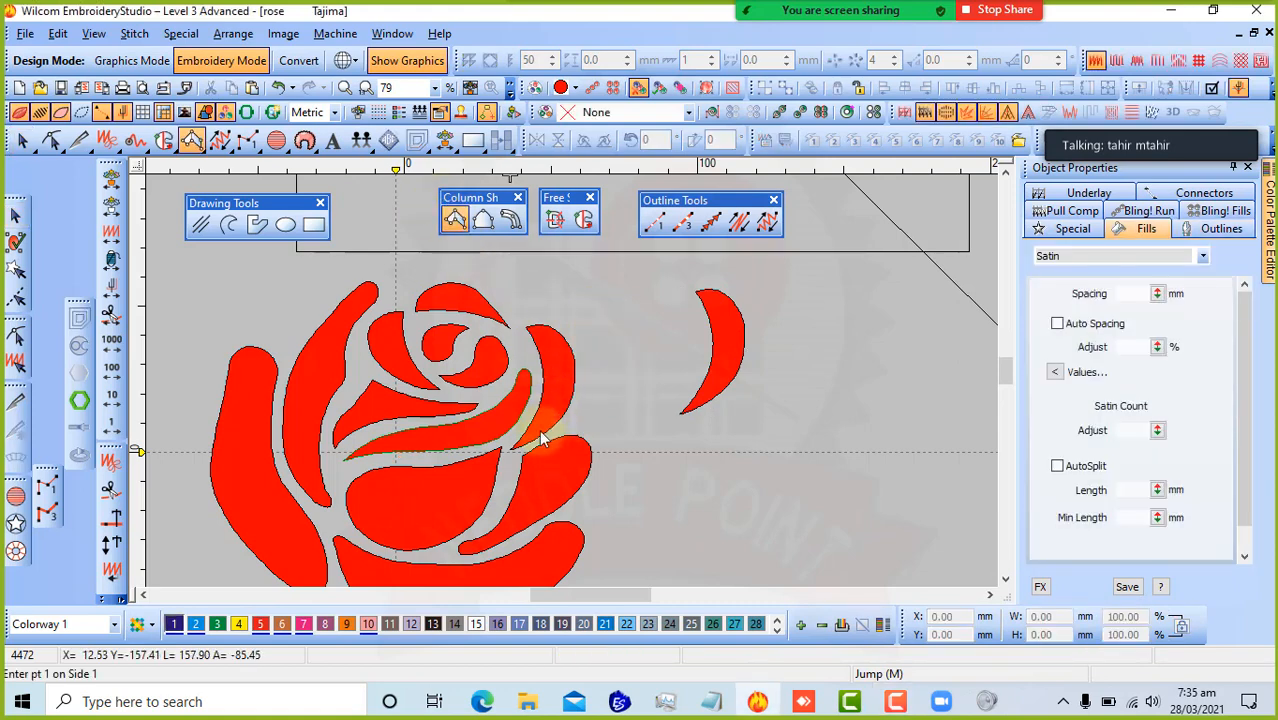
pyautogui.scroll(2, 527, 447)
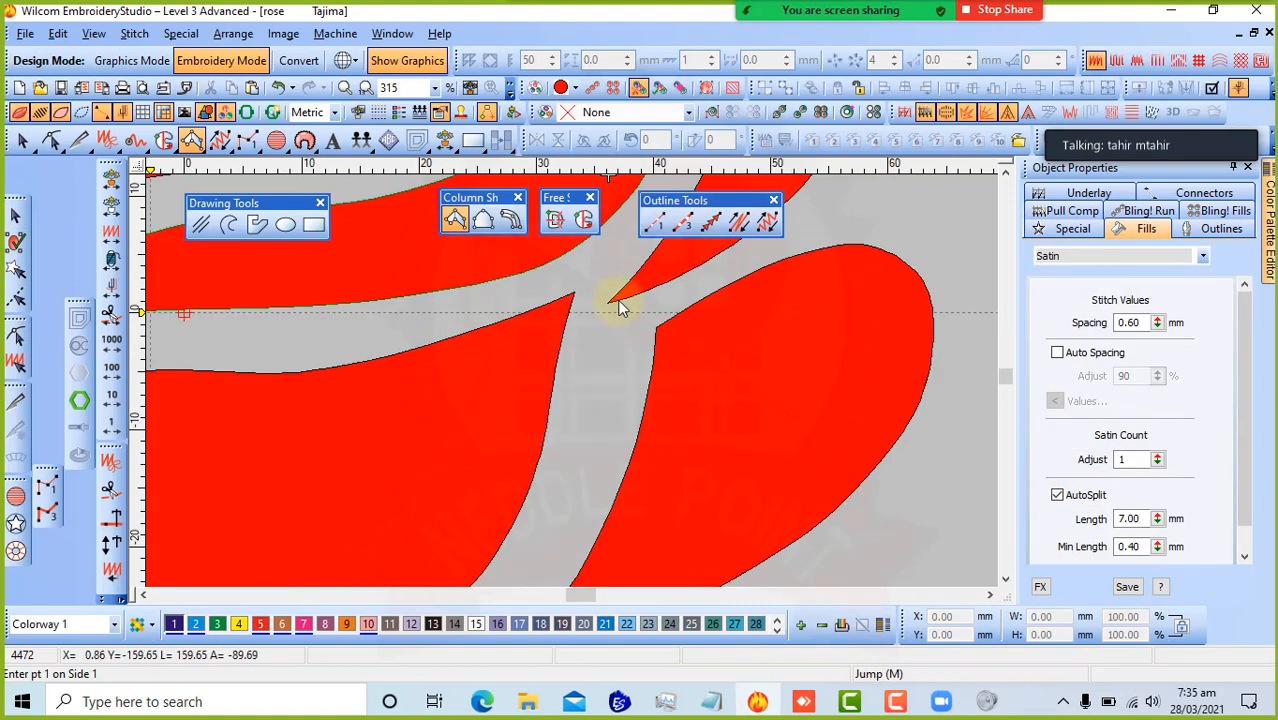
pyautogui.scroll(-1, 625, 282)
pyautogui.scroll(1, 565, 390)
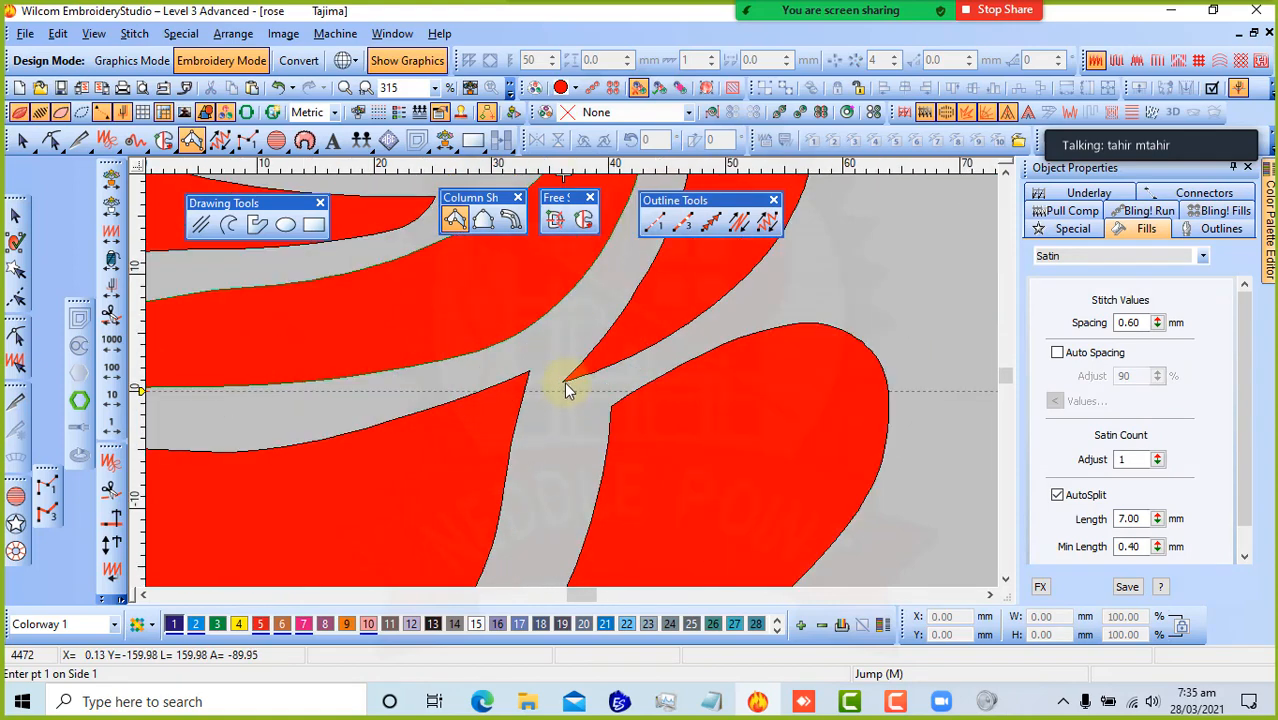
pyautogui.click(565, 390)
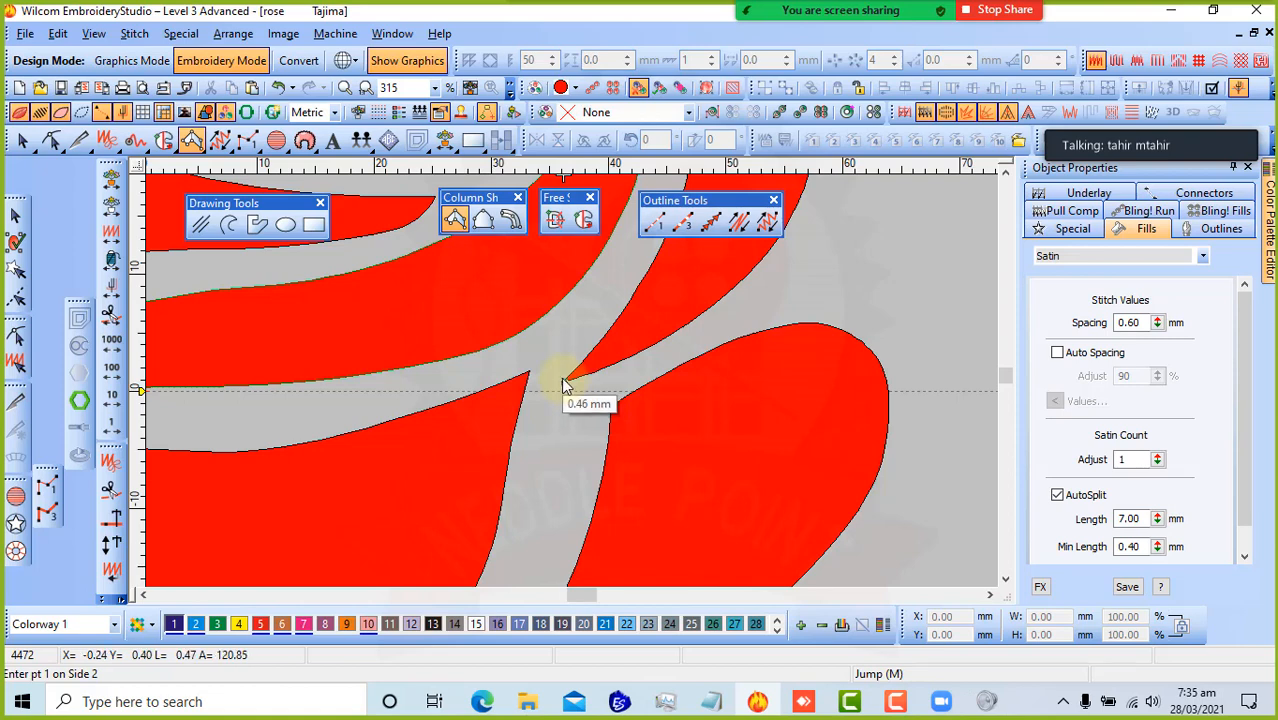
pyautogui.click(562, 379)
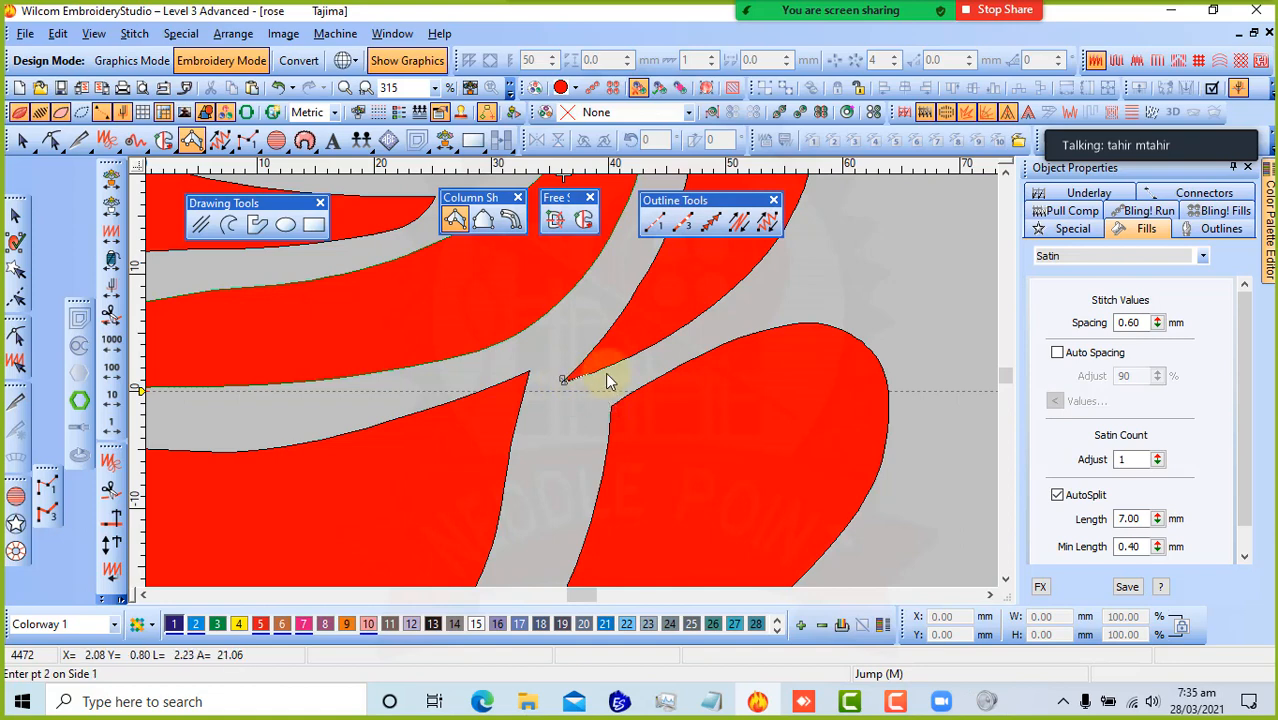
pyautogui.click(703, 313)
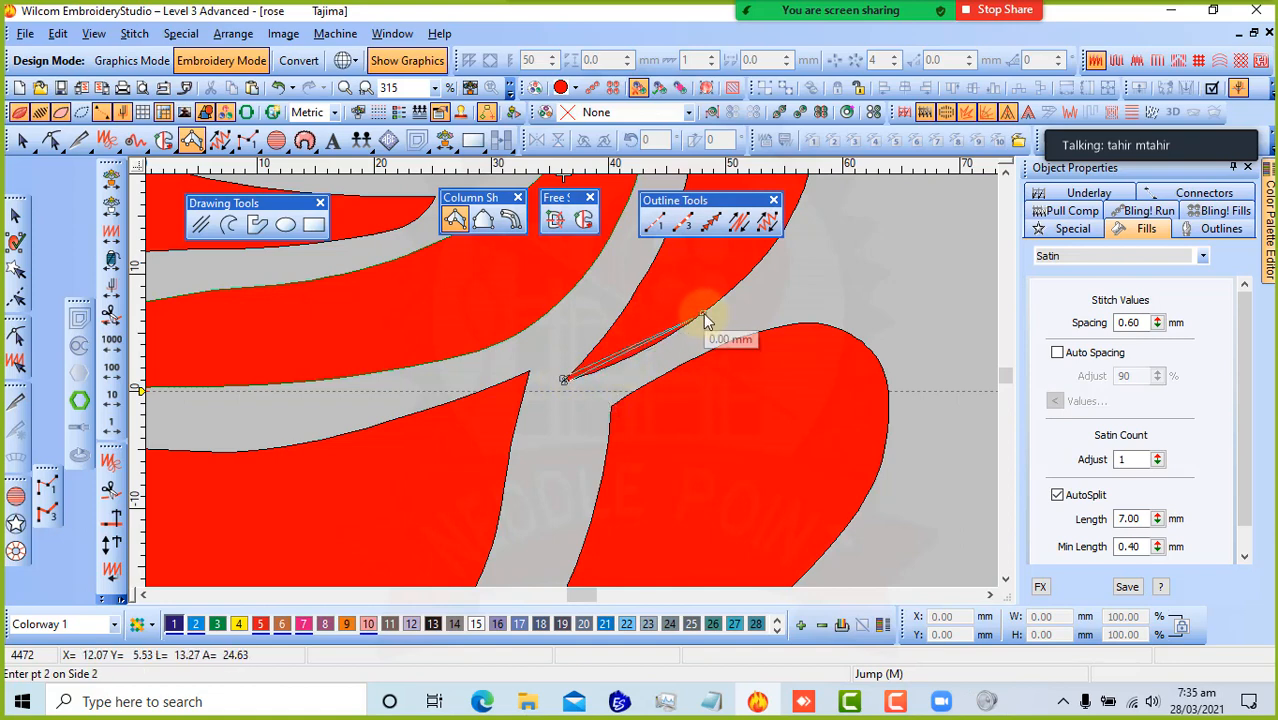
pyautogui.click(641, 281)
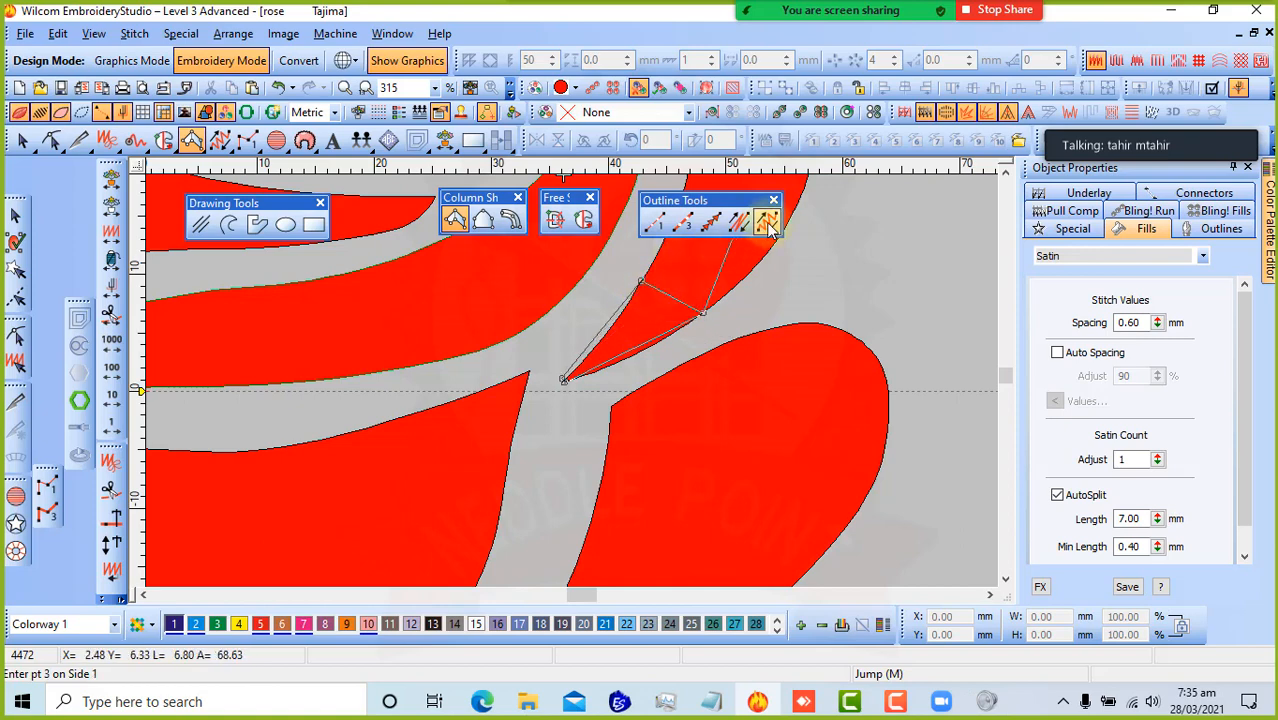
# - Continue the satin column with two more point pairs on opposite edges through the middle of the crescent petal
pyautogui.press('c')
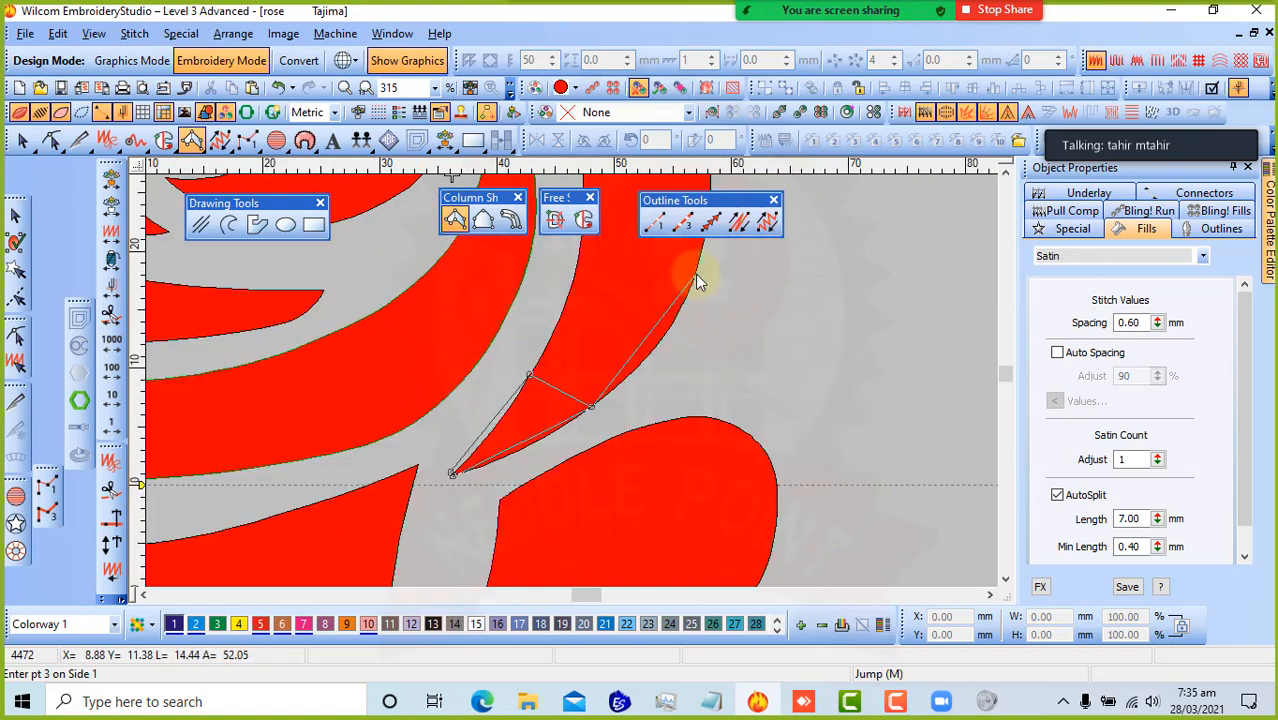
pyautogui.click(695, 274)
pyautogui.click(578, 266)
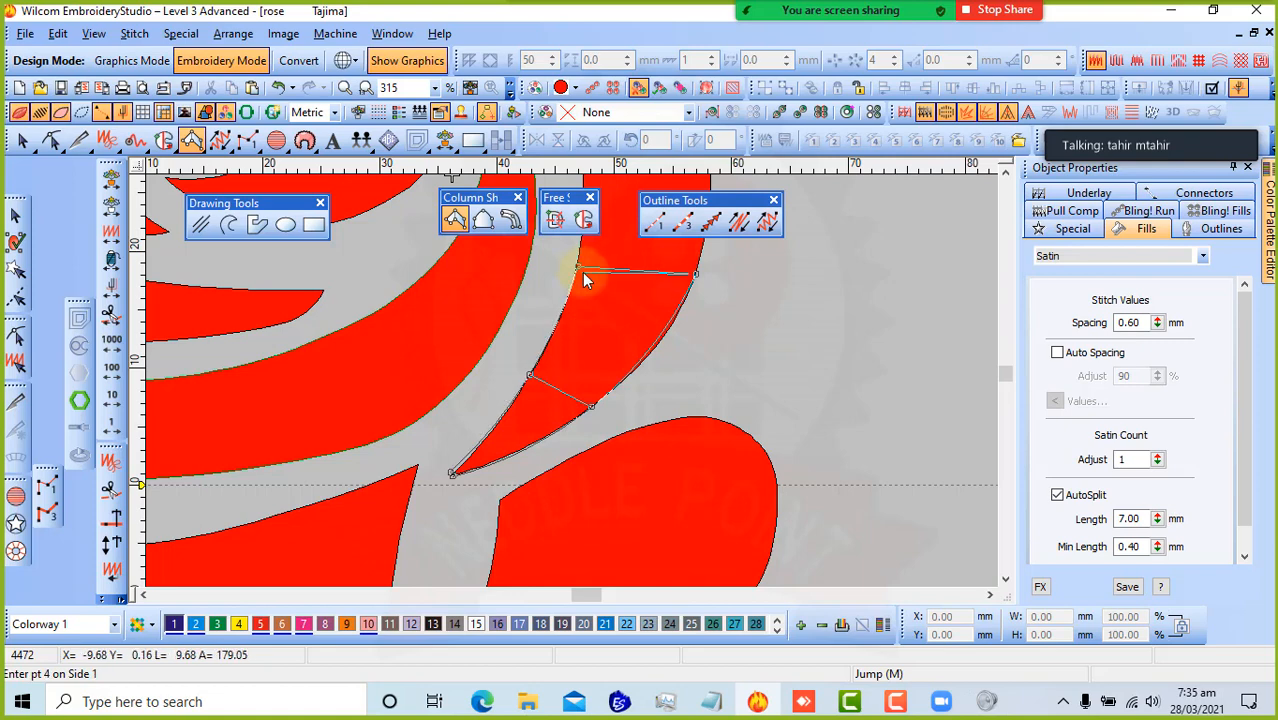
pyautogui.press('c')
pyautogui.press('c')
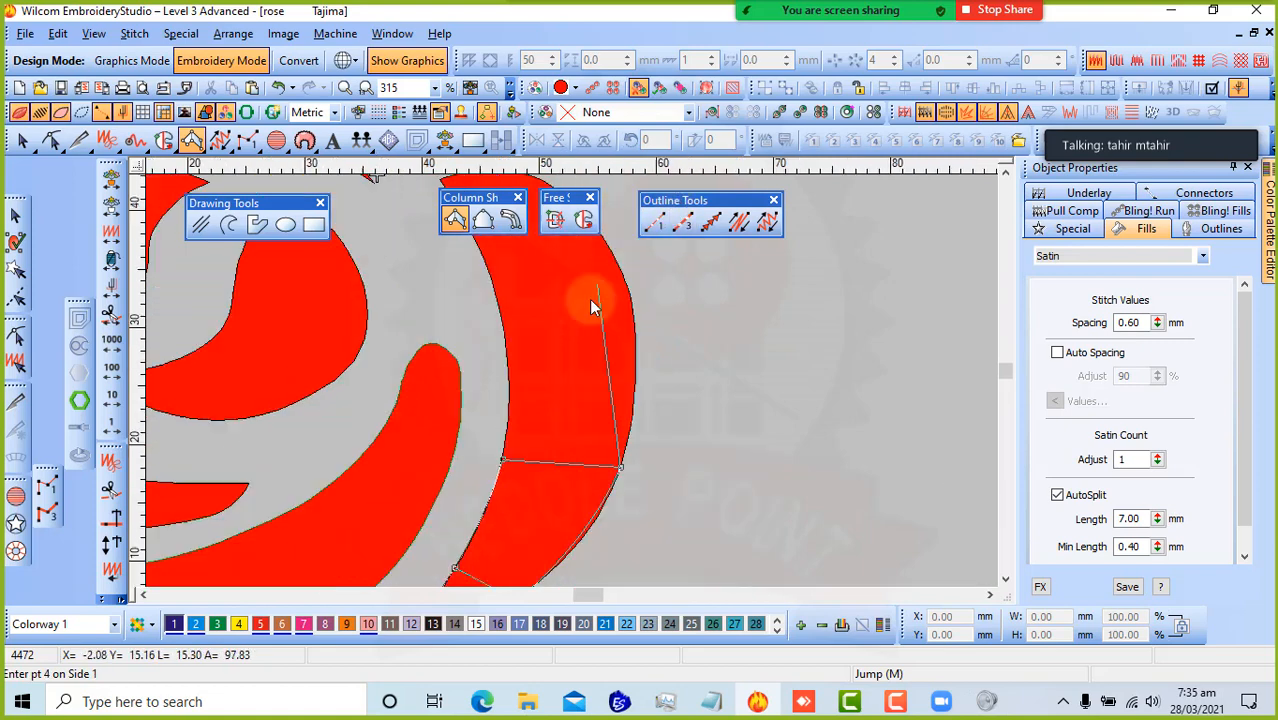
pyautogui.click(634, 327)
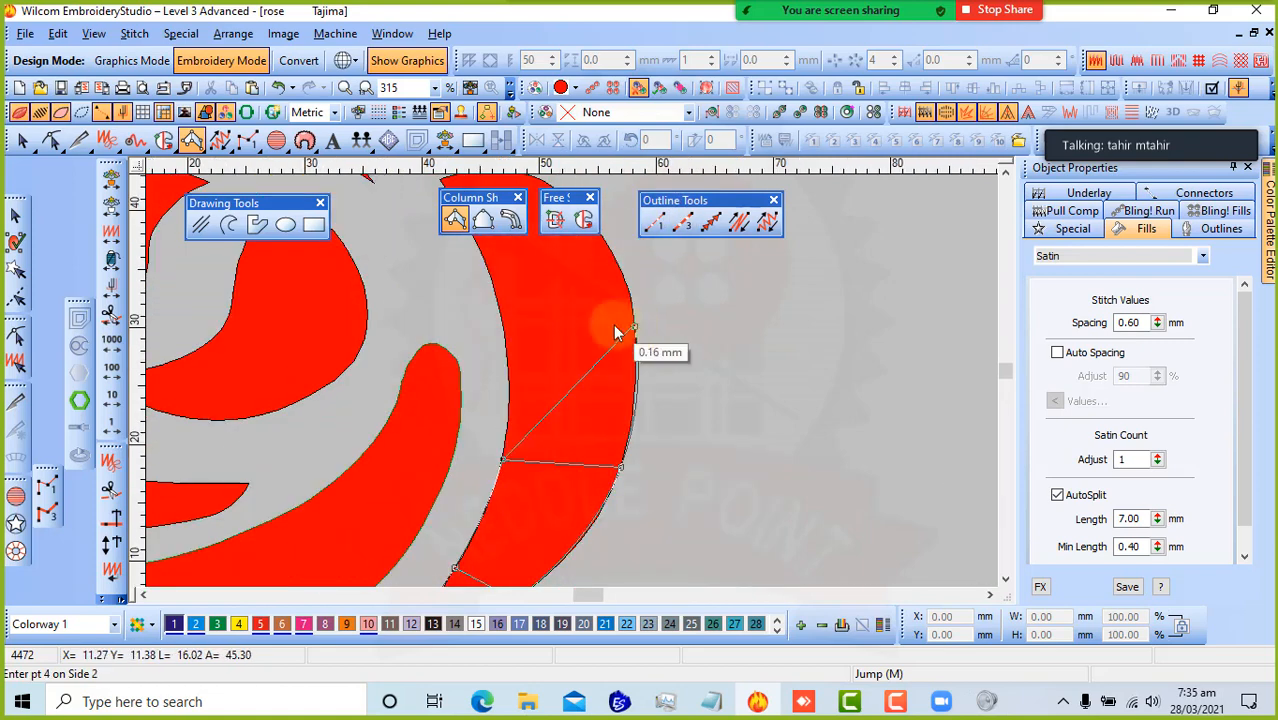
pyautogui.click(504, 336)
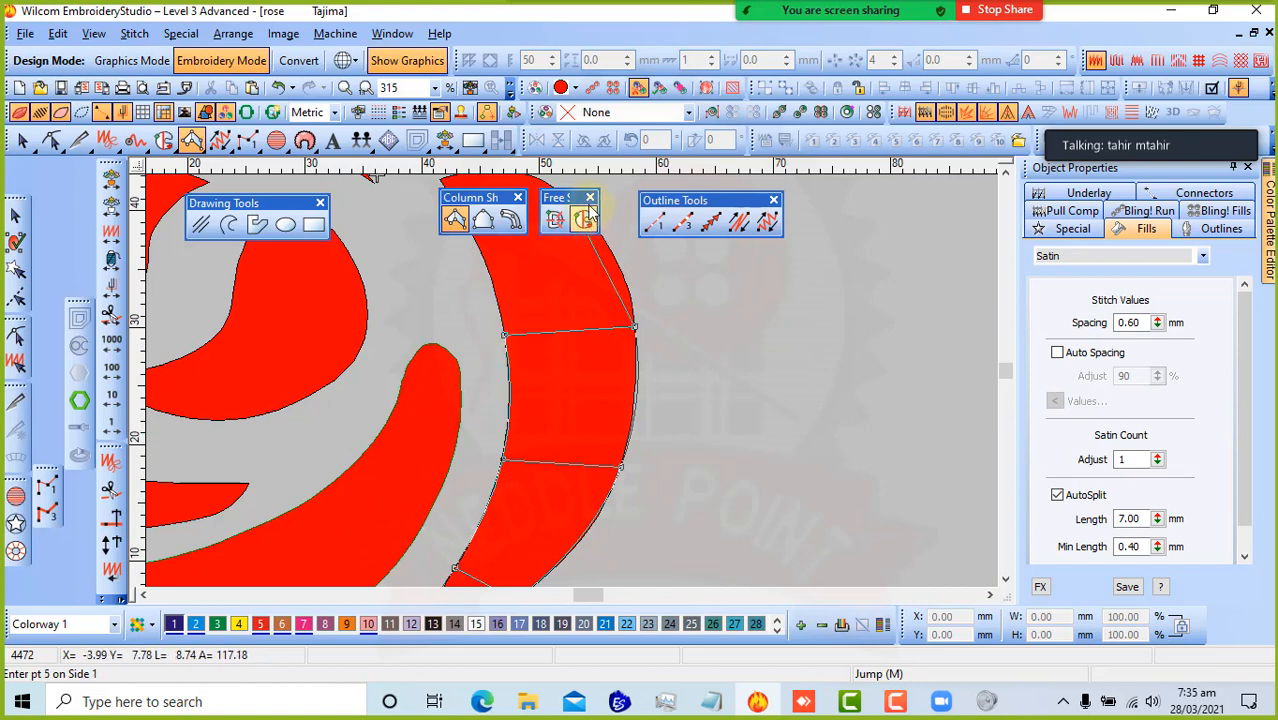
# - Place the last three point pairs up to the crescent petal's upper tip and generate the satin stitches
pyautogui.press('c')
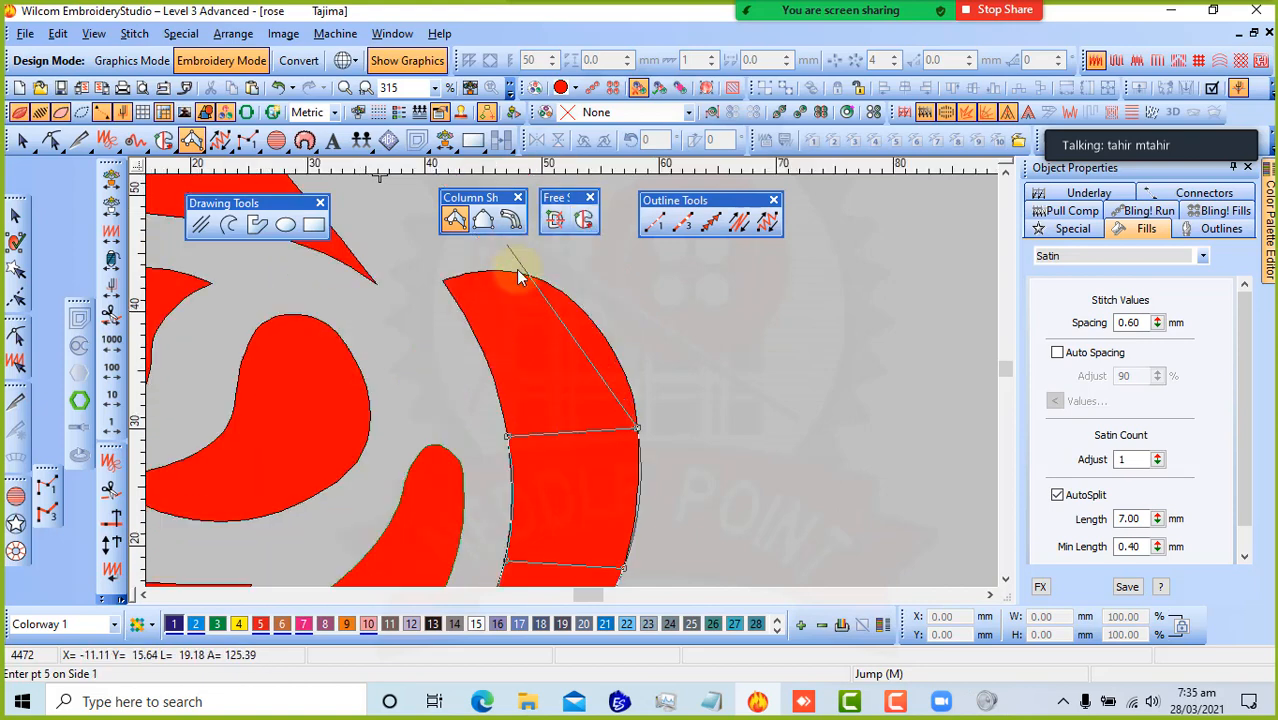
pyautogui.click(587, 318)
pyautogui.click(480, 348)
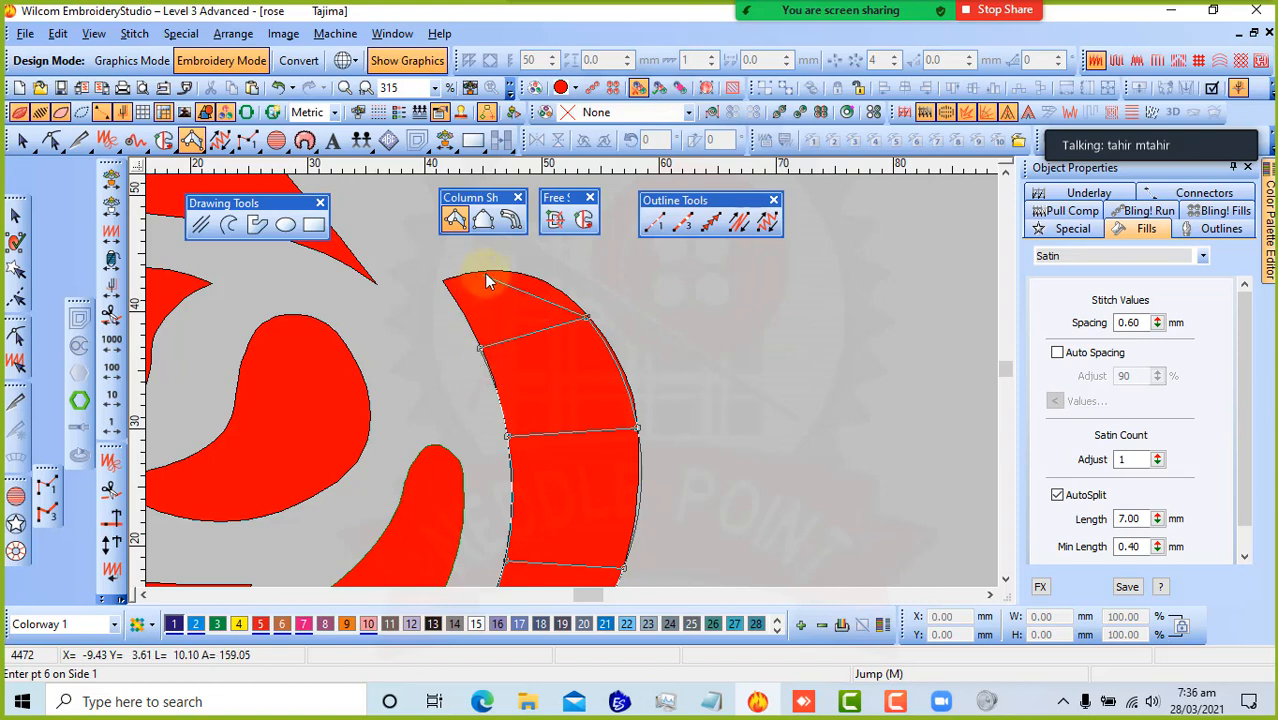
pyautogui.click(491, 271)
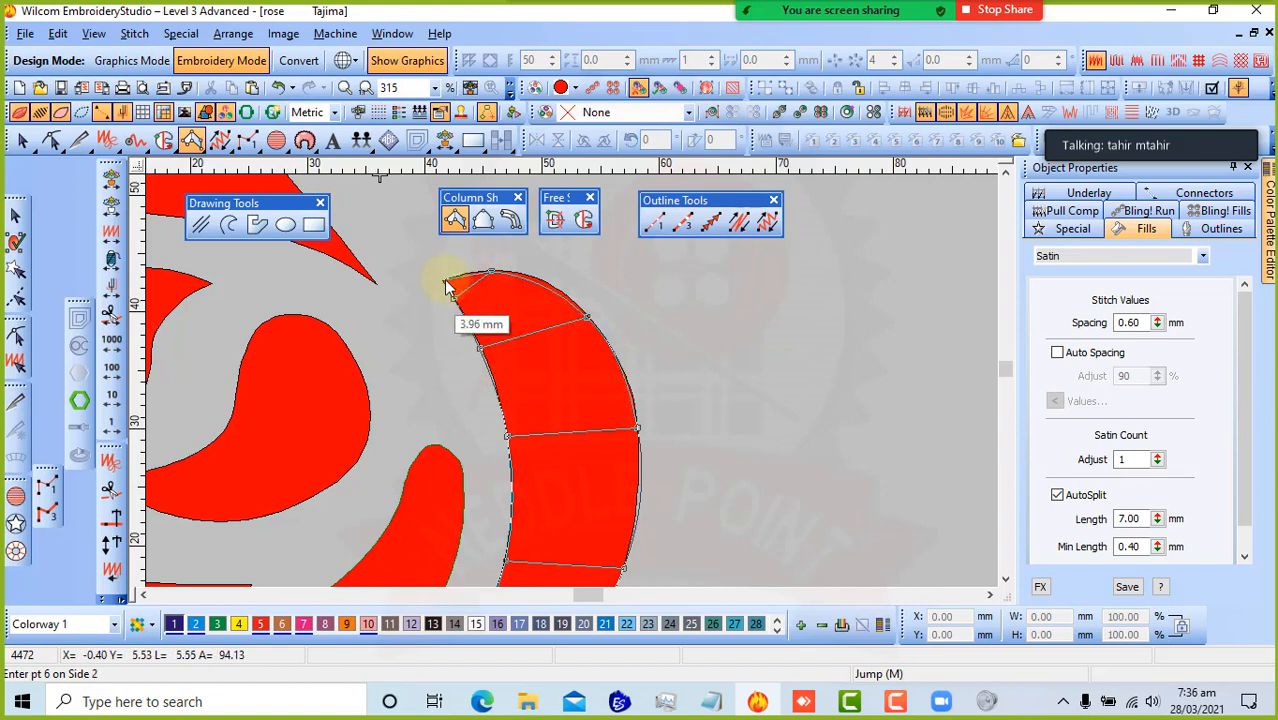
pyautogui.click(447, 284)
pyautogui.click(445, 281)
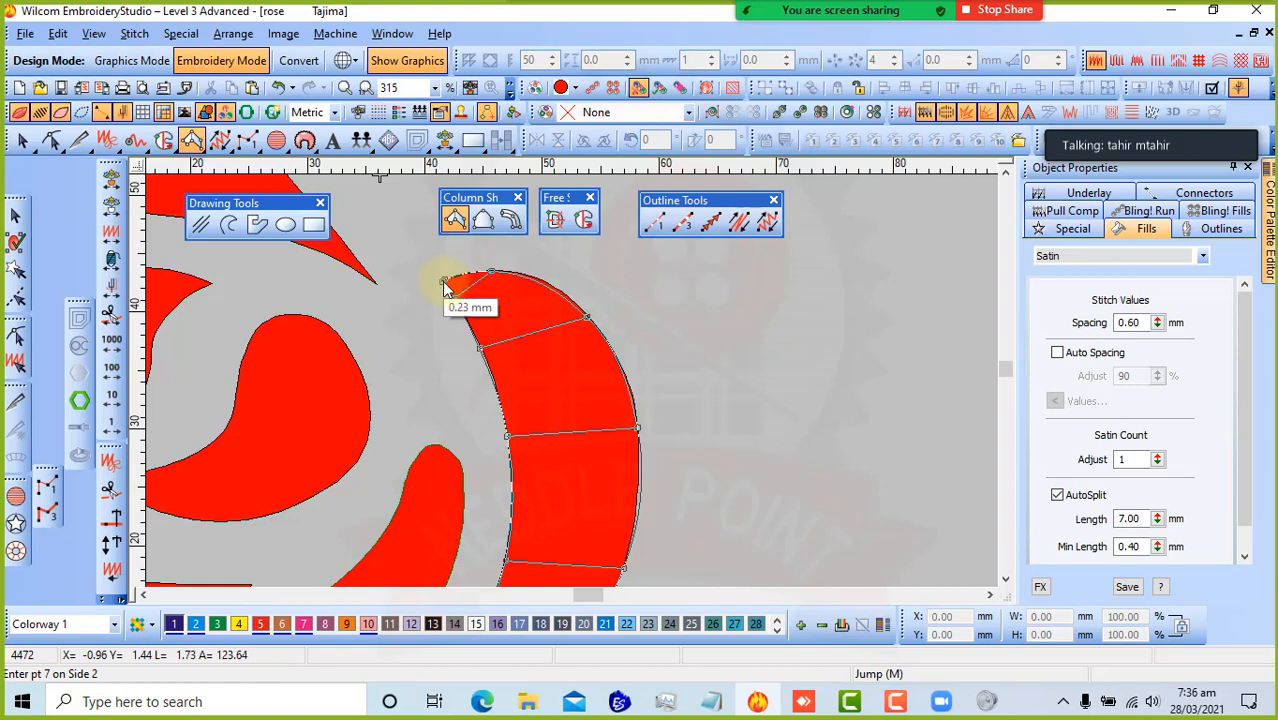
pyautogui.click(446, 286)
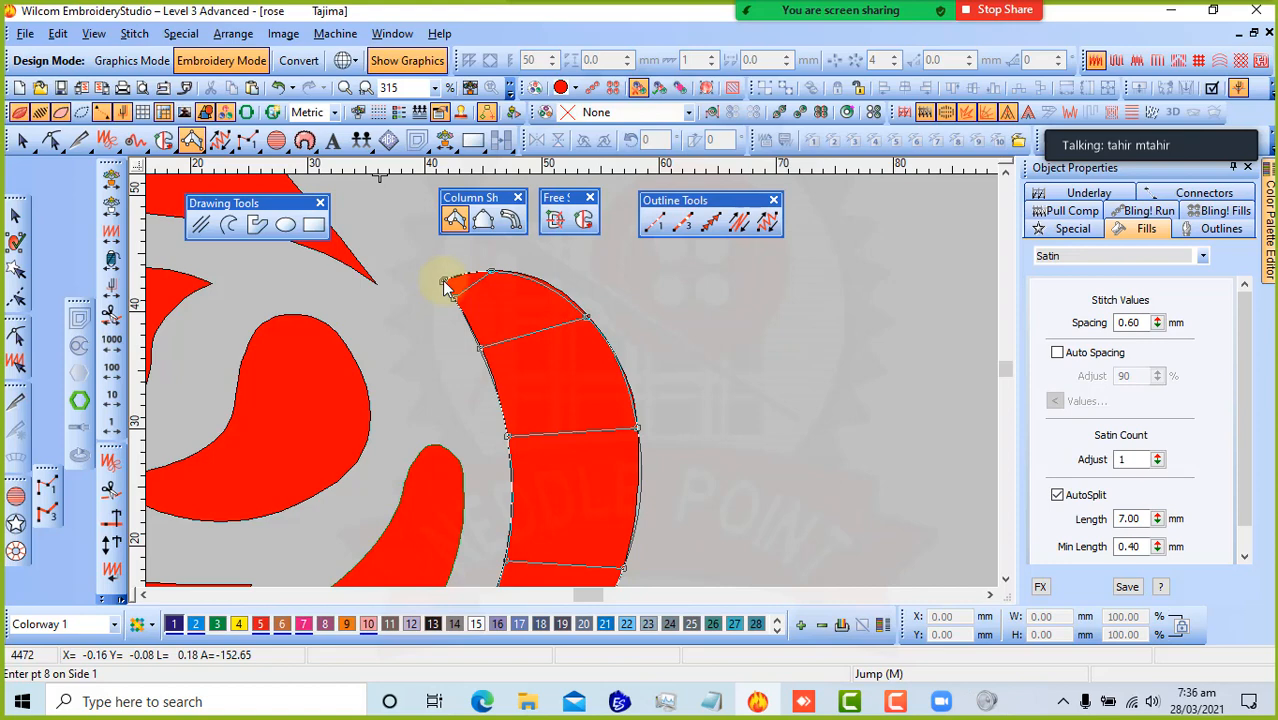
pyautogui.press('Return')
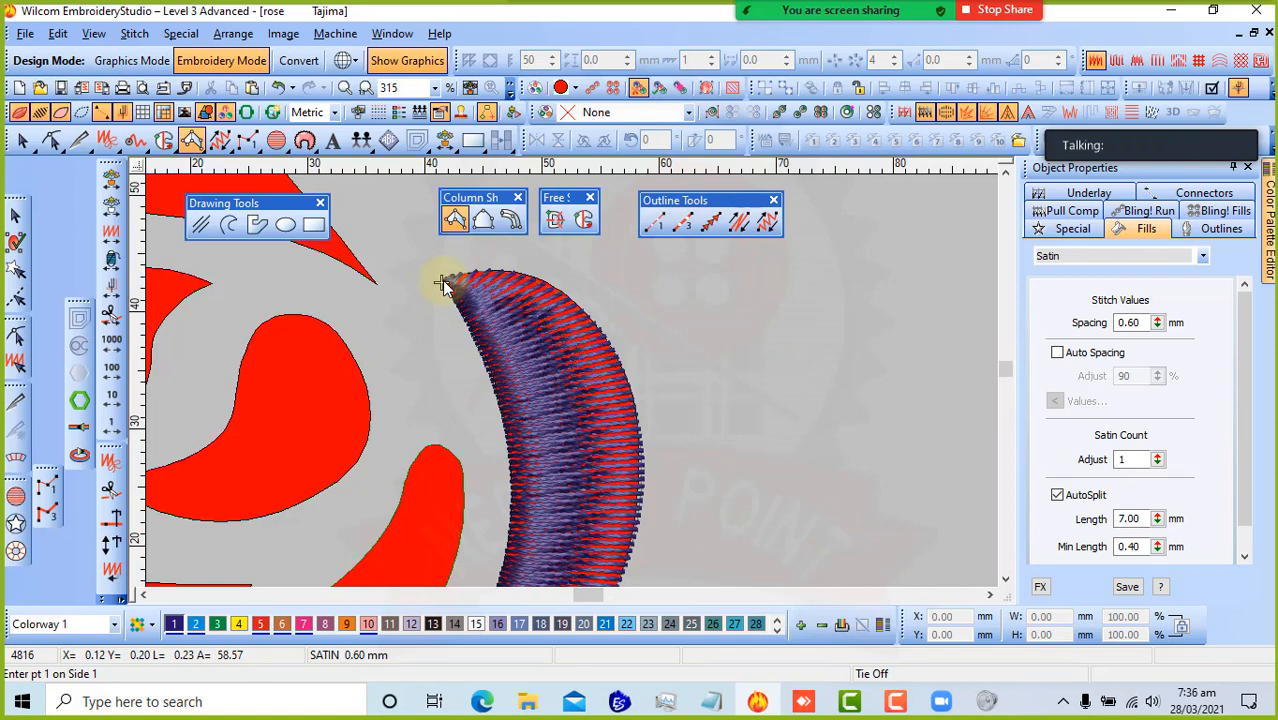
# - Recolor the new satin petal with orange color 9 and move it off the rose to about X 80, Y 26 mm
pyautogui.click(15, 215)
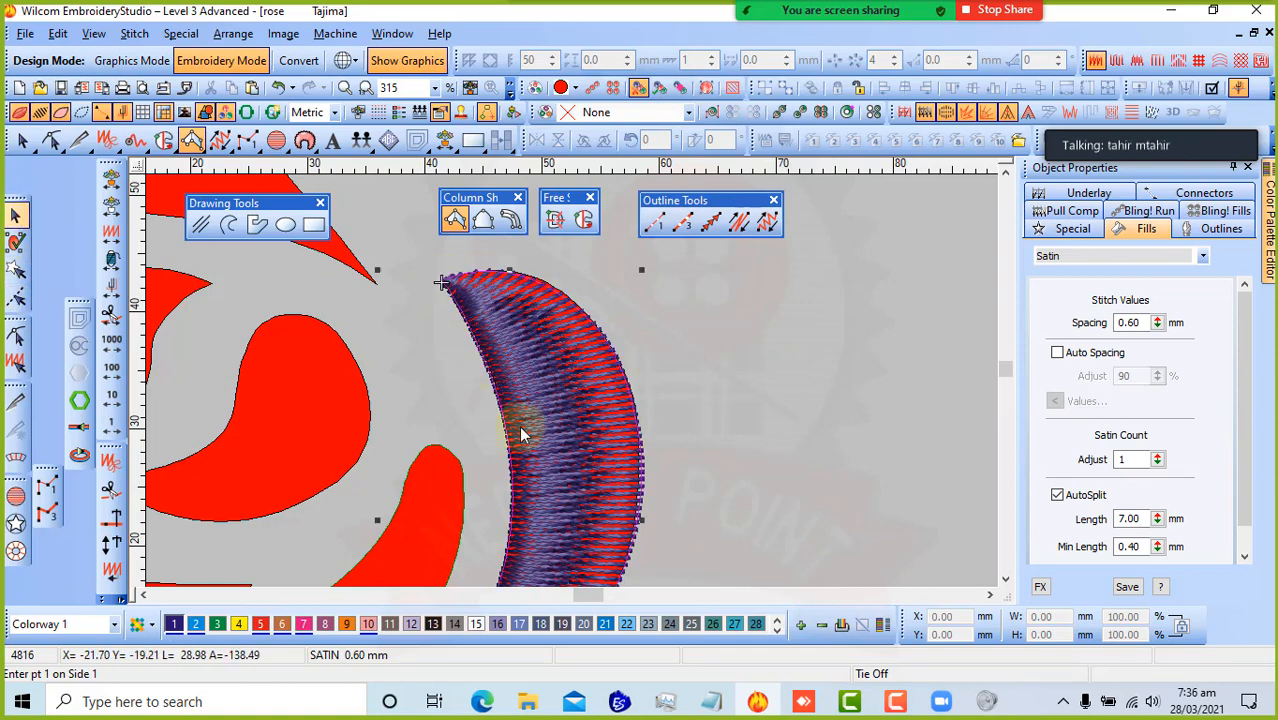
pyautogui.scroll(1, 562, 410)
pyautogui.scroll(-2, 557, 423)
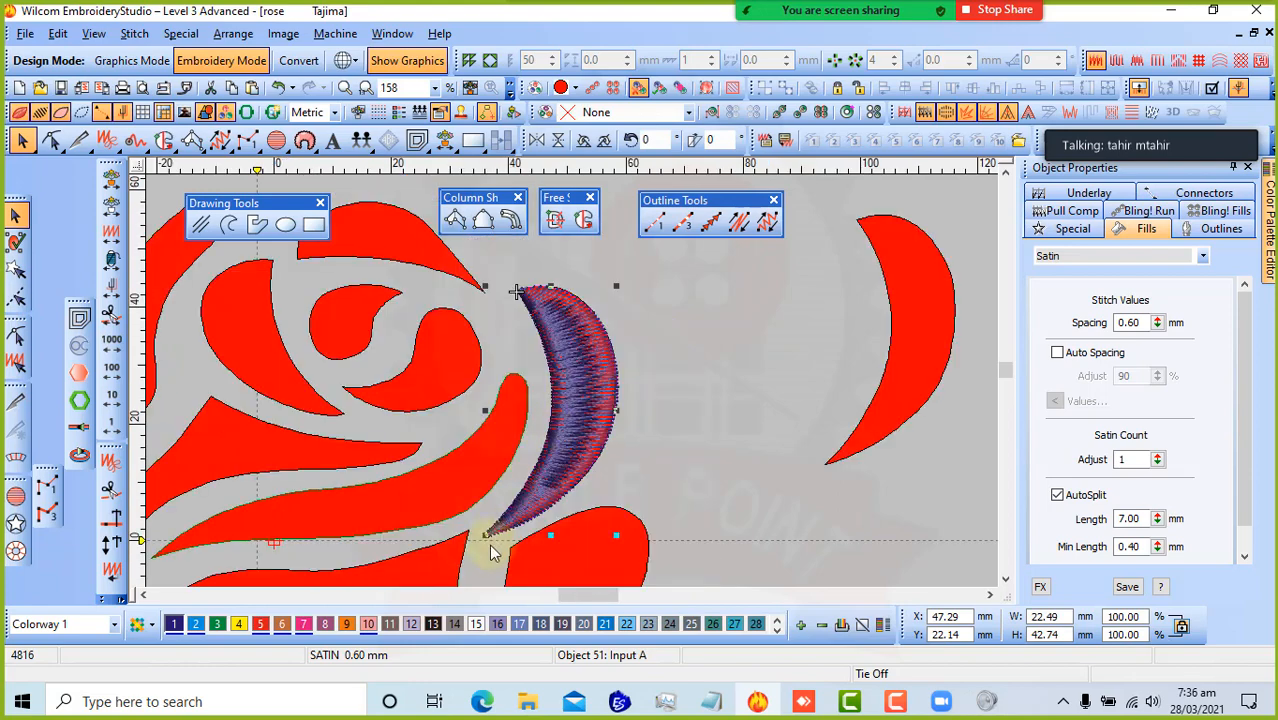
pyautogui.click(350, 620)
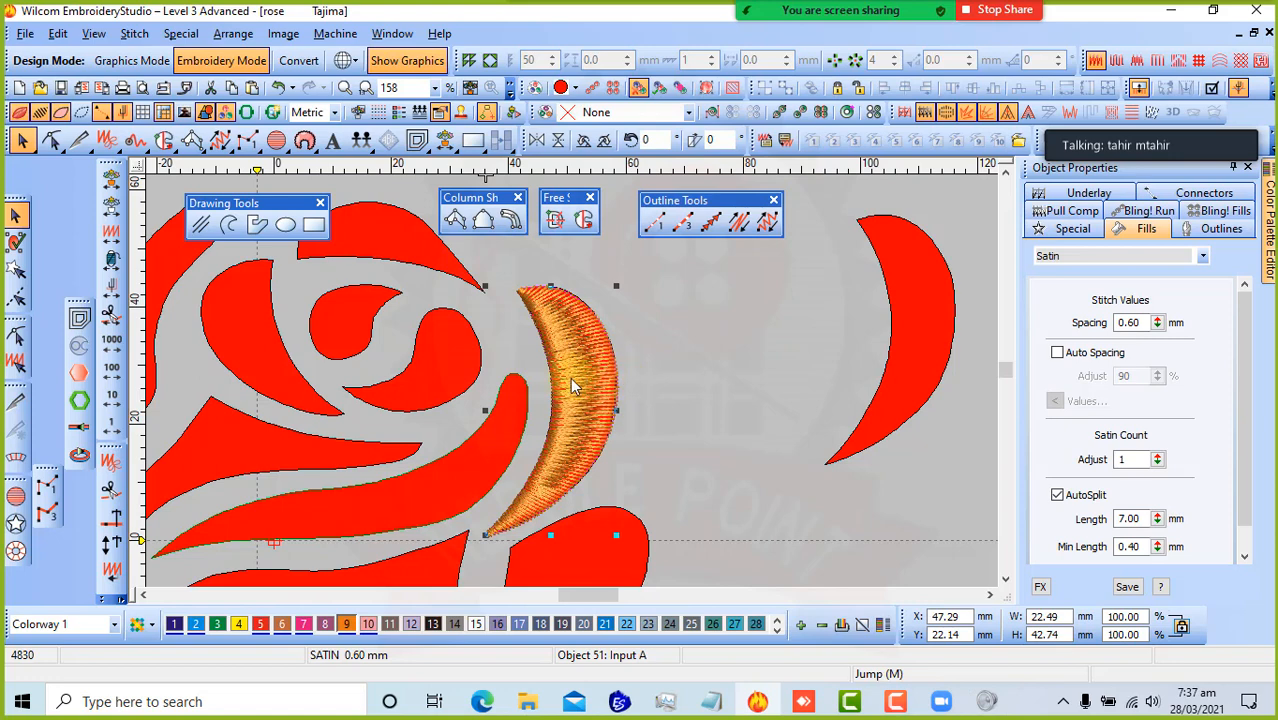
pyautogui.moveTo(572, 385); pyautogui.dragTo(762, 363)
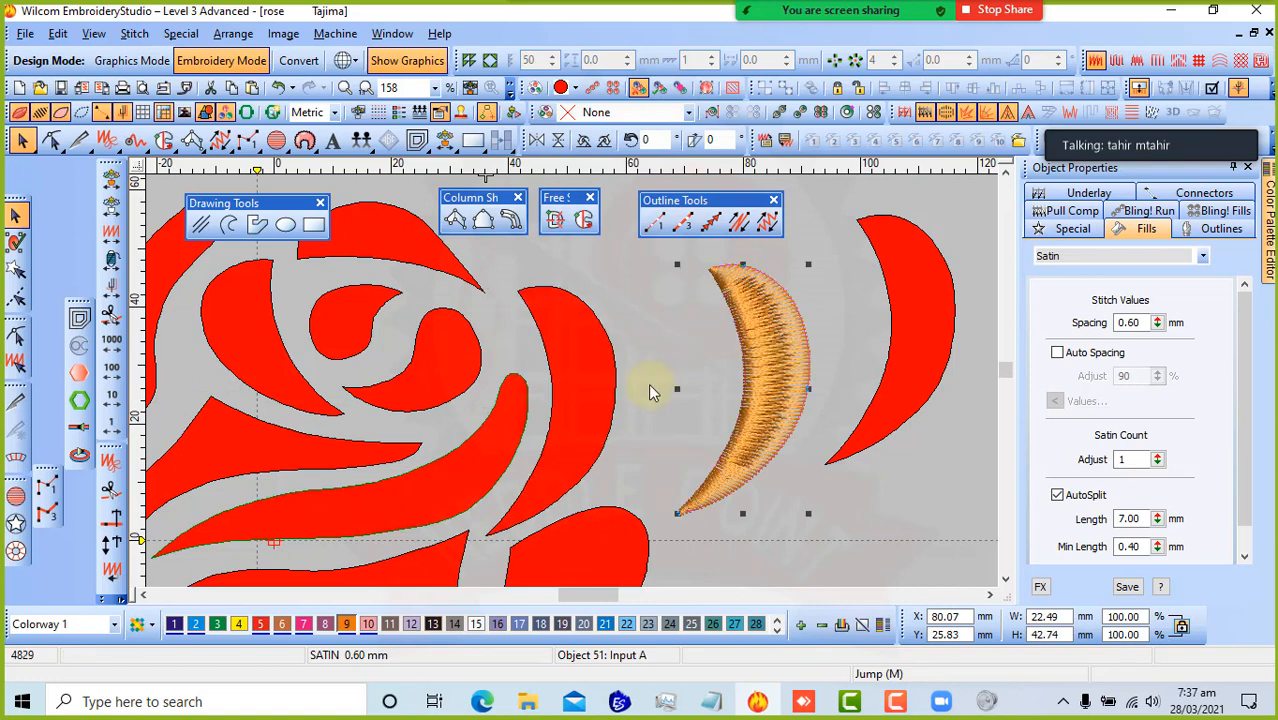
# - Start a Column B object and digitize side 1 with five points along the crescent petal's outer edge, from lower to upper tip
pyautogui.click(483, 220)
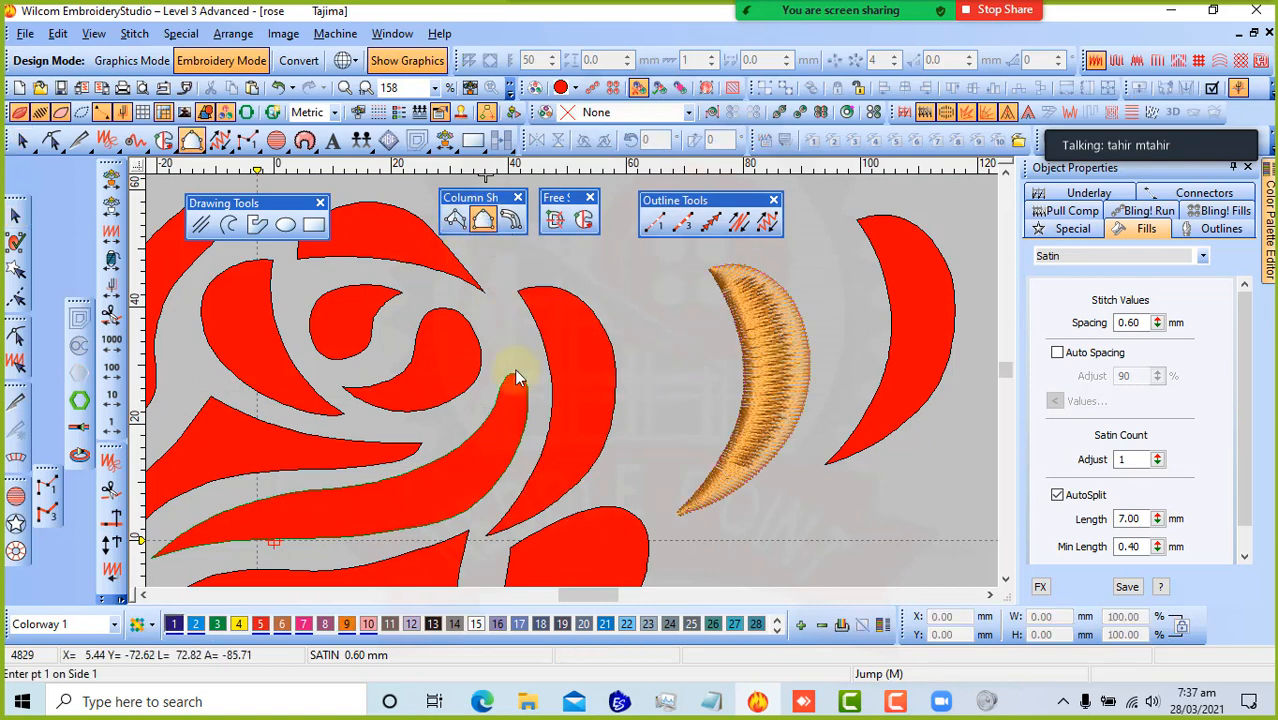
pyautogui.click(484, 534)
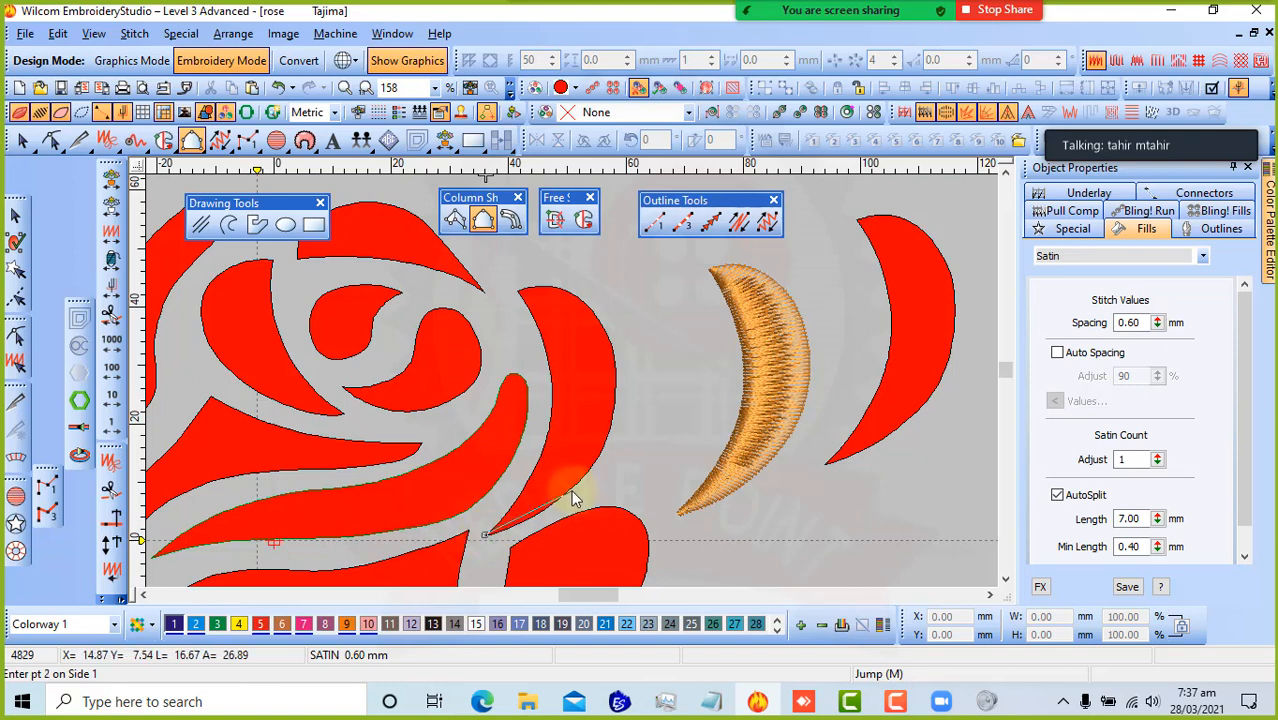
pyautogui.click(569, 488)
pyautogui.click(614, 376)
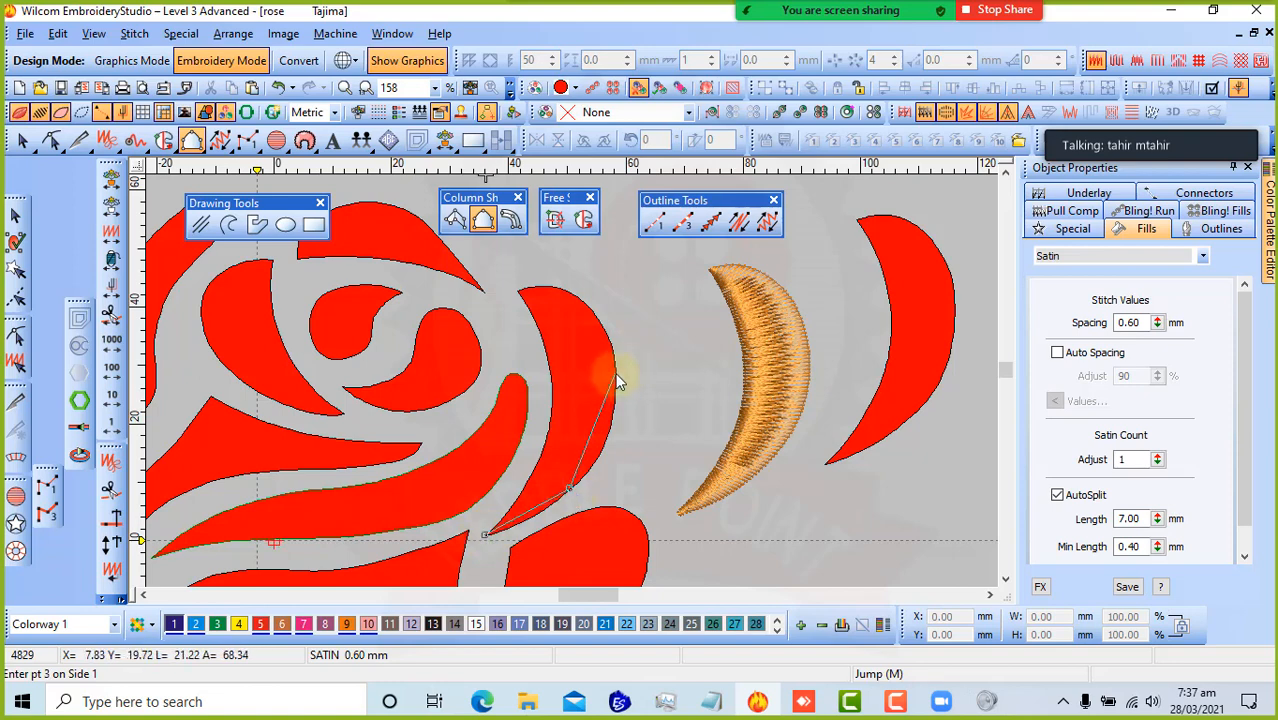
pyautogui.click(558, 290)
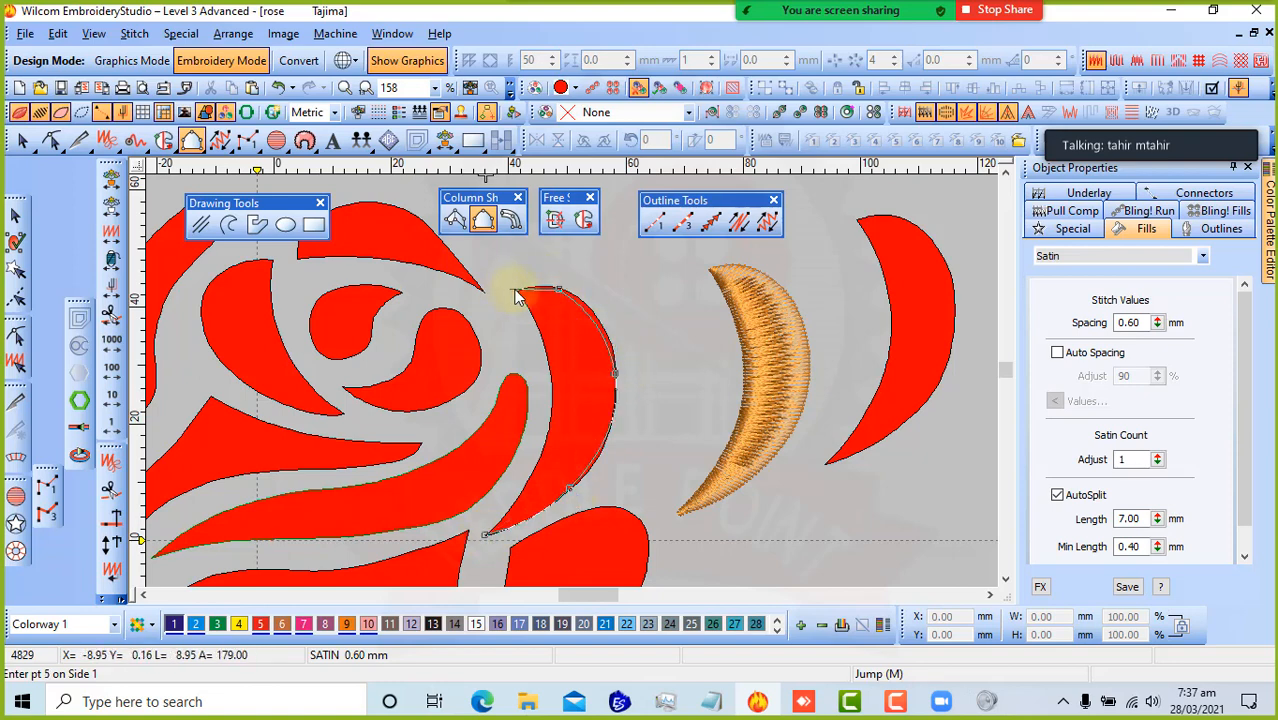
pyautogui.click(519, 293)
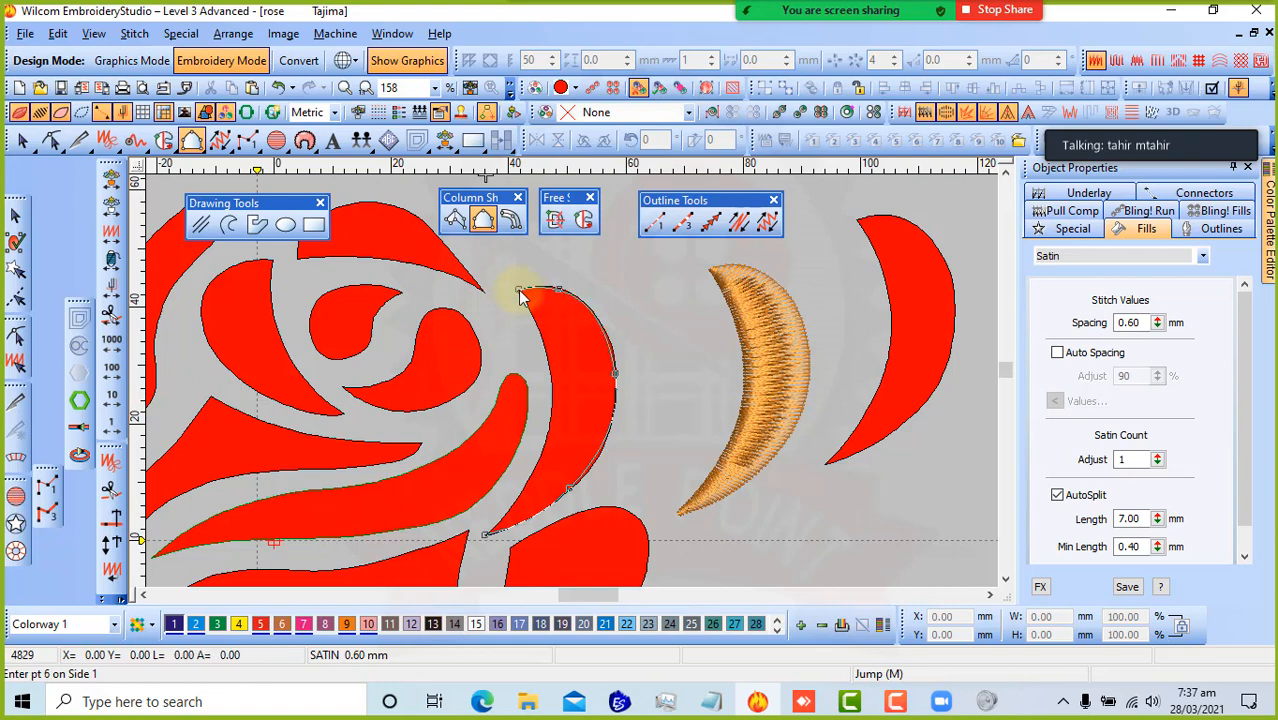
pyautogui.press('Return')
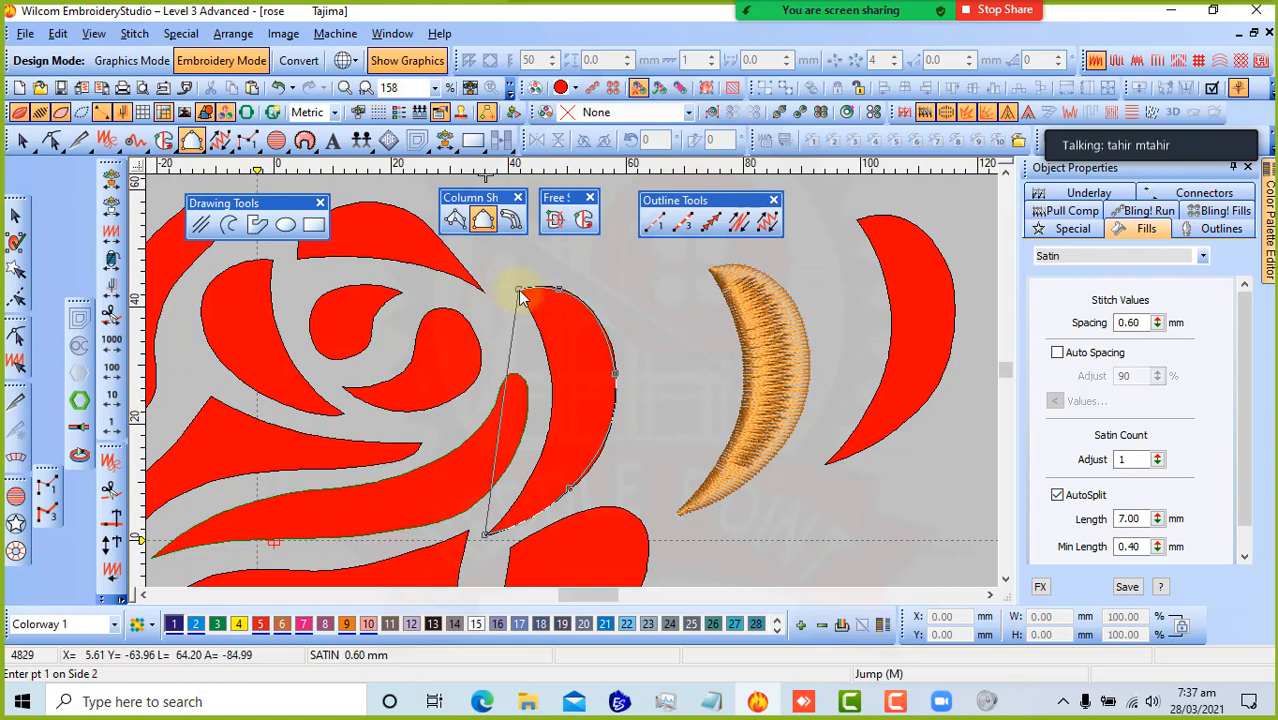
# - Digitize side 2 of the Column B object with four points along the crescent petal's inner edge, from lower to upper tip, and generate the stitches
pyautogui.scroll(2, 489, 538)
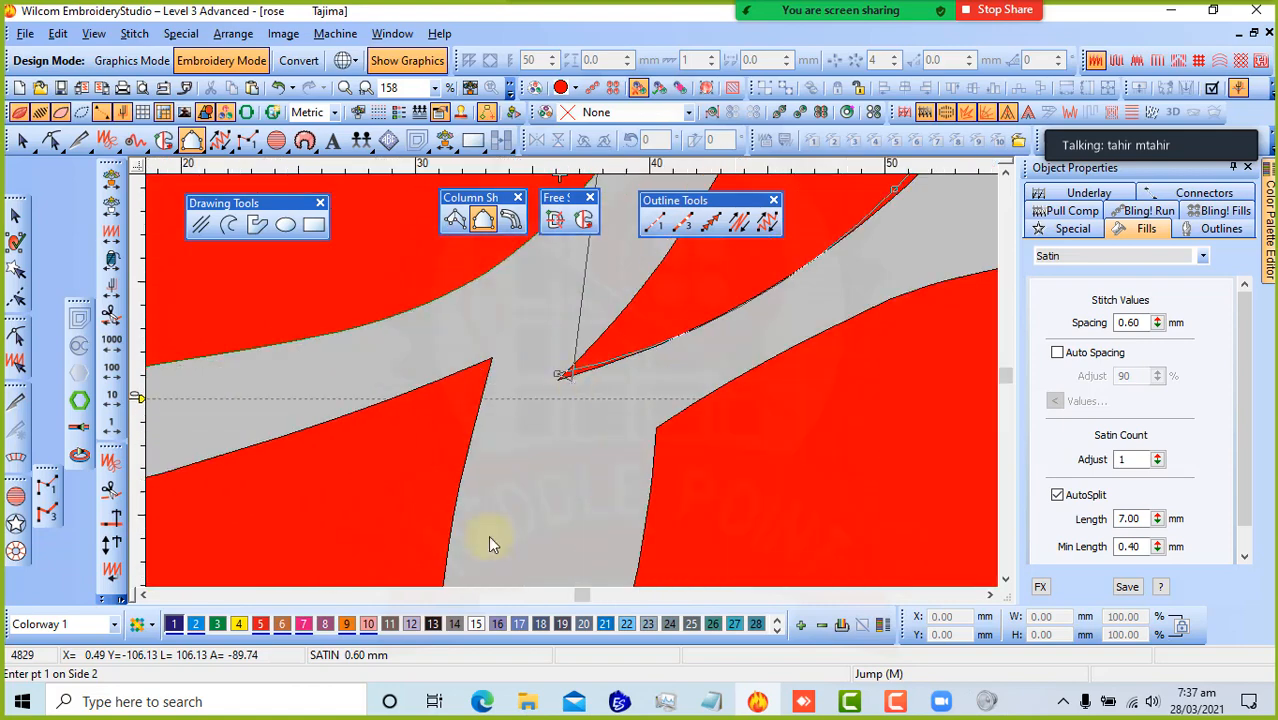
pyautogui.click(558, 368)
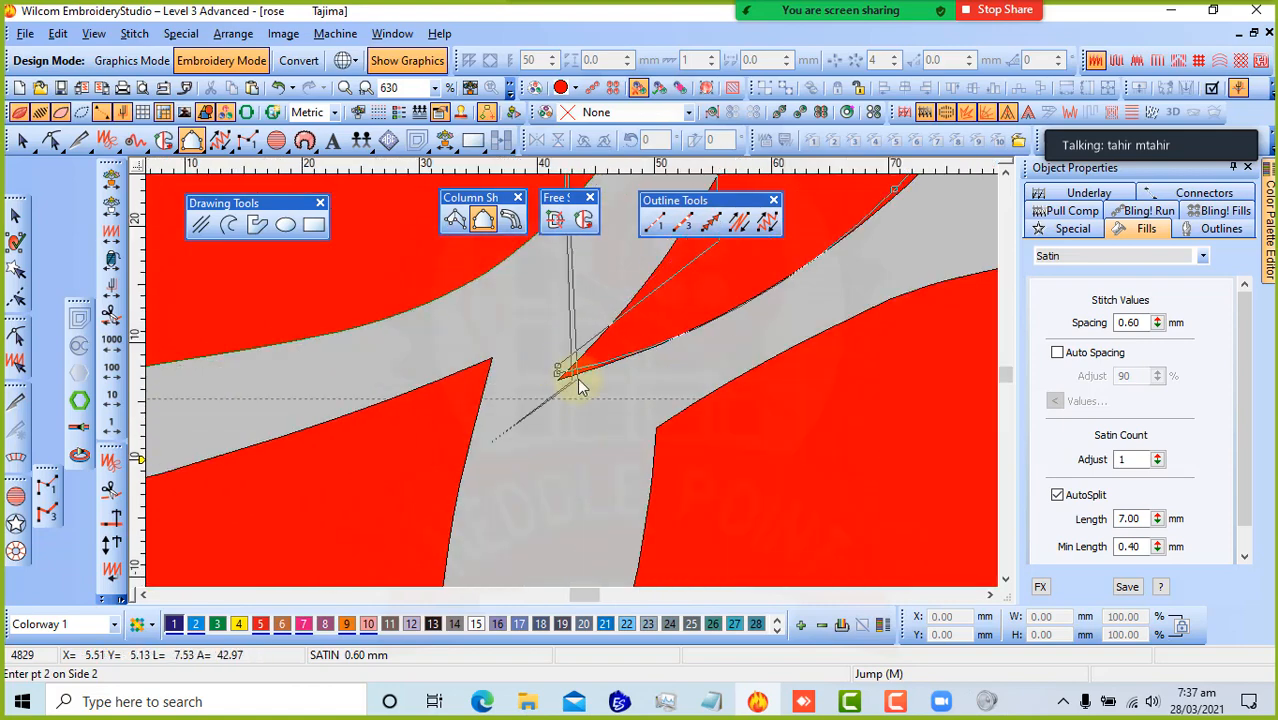
pyautogui.scroll(-1, 431, 522)
pyautogui.click(600, 285)
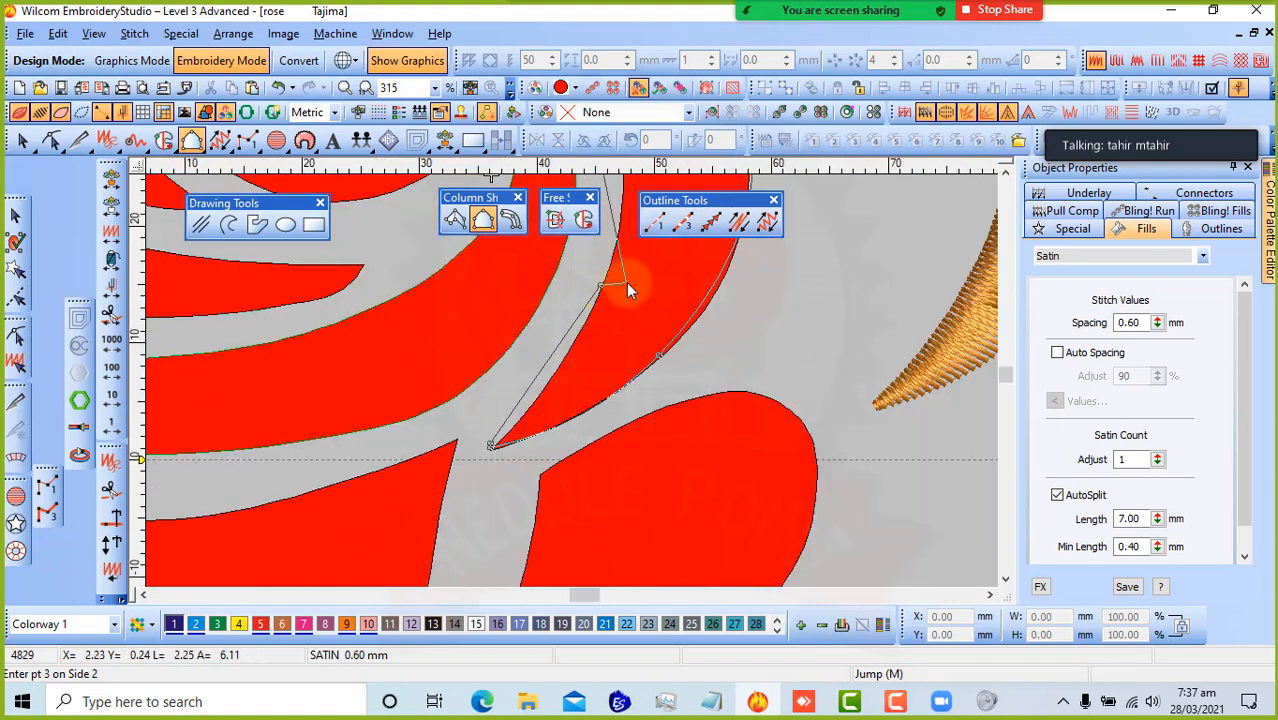
pyautogui.scroll(-1, 626, 282)
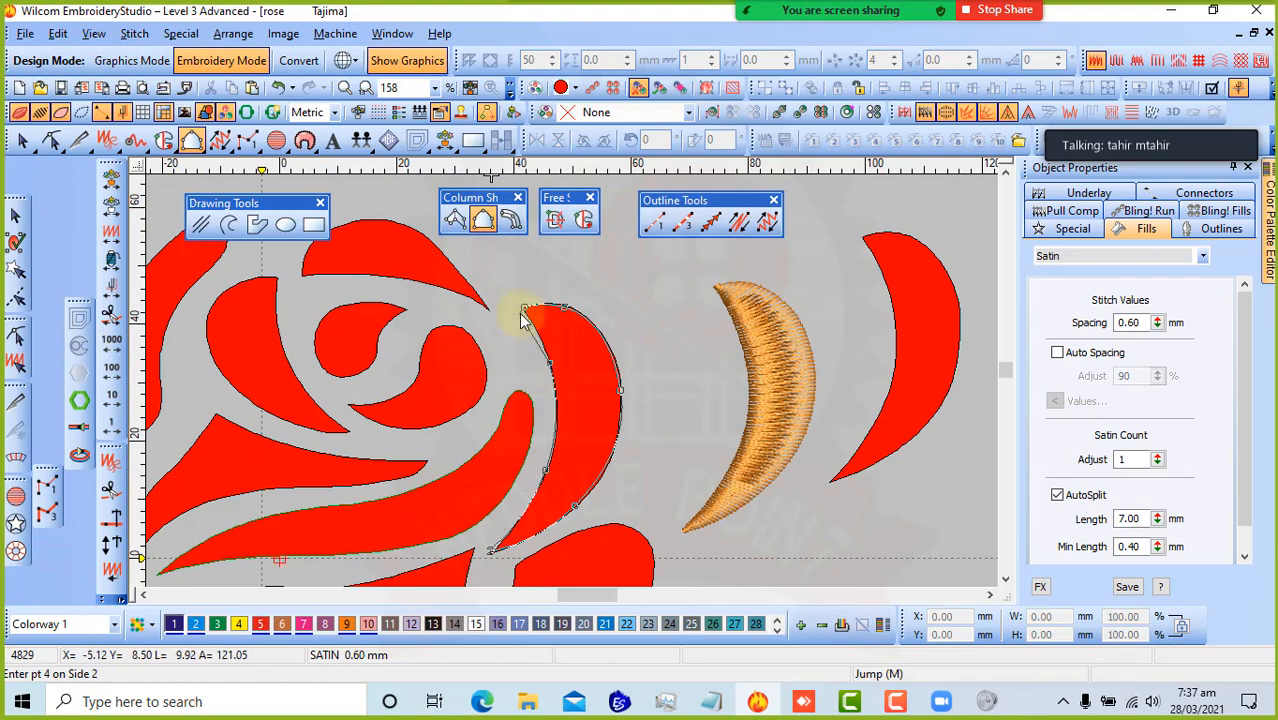
pyautogui.click(521, 312)
pyautogui.scroll(2, 521, 312)
pyautogui.click(577, 376)
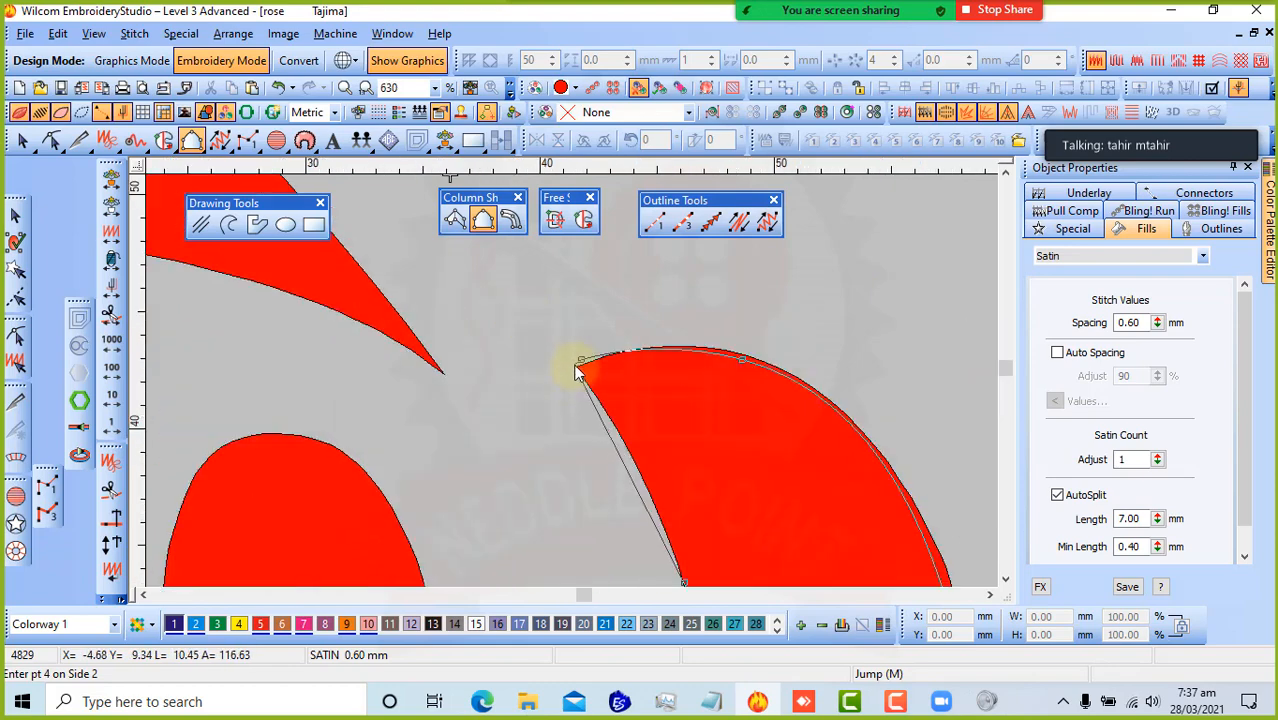
pyautogui.press('Return')
# - Move the new purple Column B crescent off the rose to about X 64, Y 23 mm, beside the orange crescent
pyautogui.scroll(-3, 575, 385)
pyautogui.press('Escape')
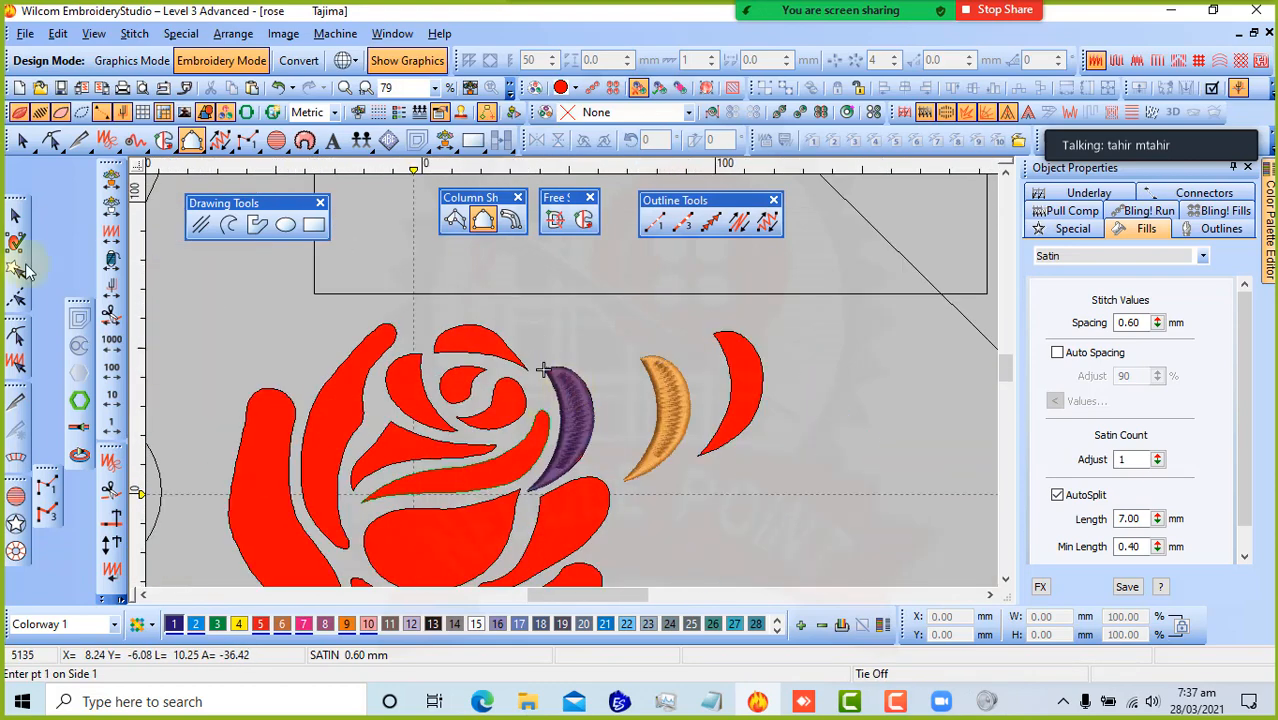
pyautogui.click(562, 452)
pyautogui.moveTo(562, 452); pyautogui.dragTo(620, 431)
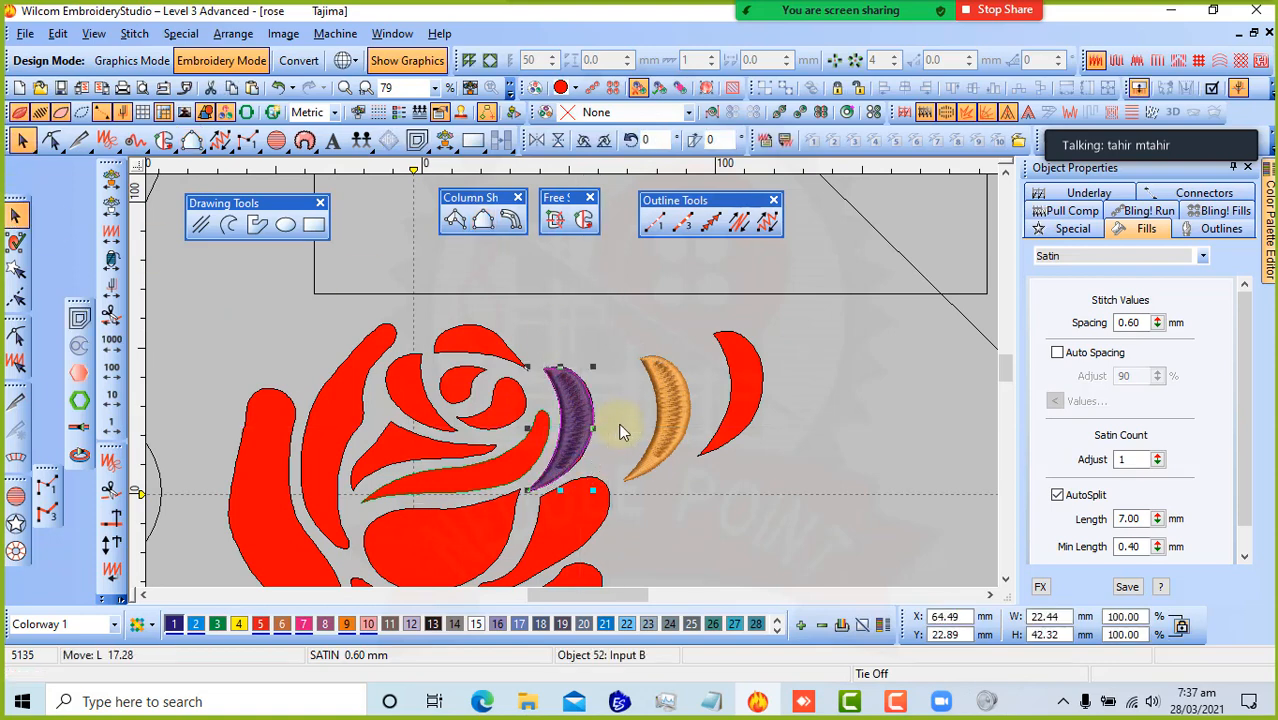
pyautogui.click(731, 508)
pyautogui.scroll(2, 637, 450)
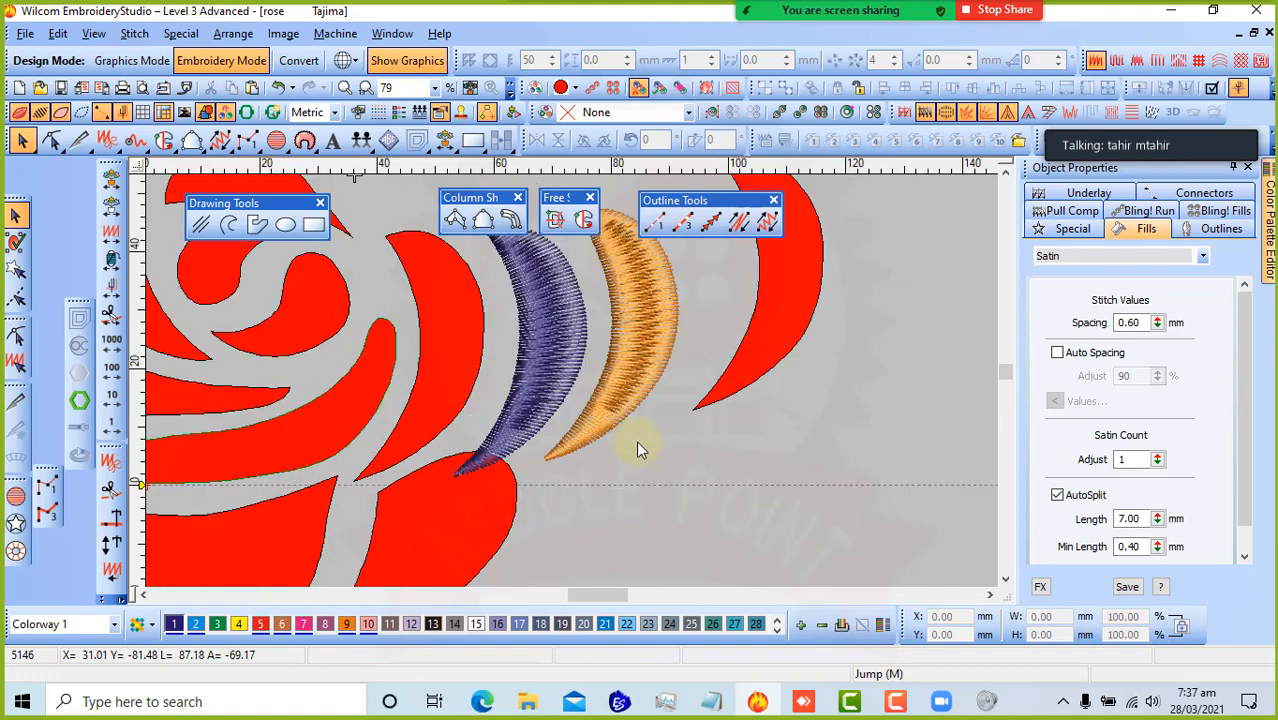
# - Duplicate the loose red crescent outside the rose and place the copy beside it at about X 131, Y 32 mm
pyautogui.click(464, 356)
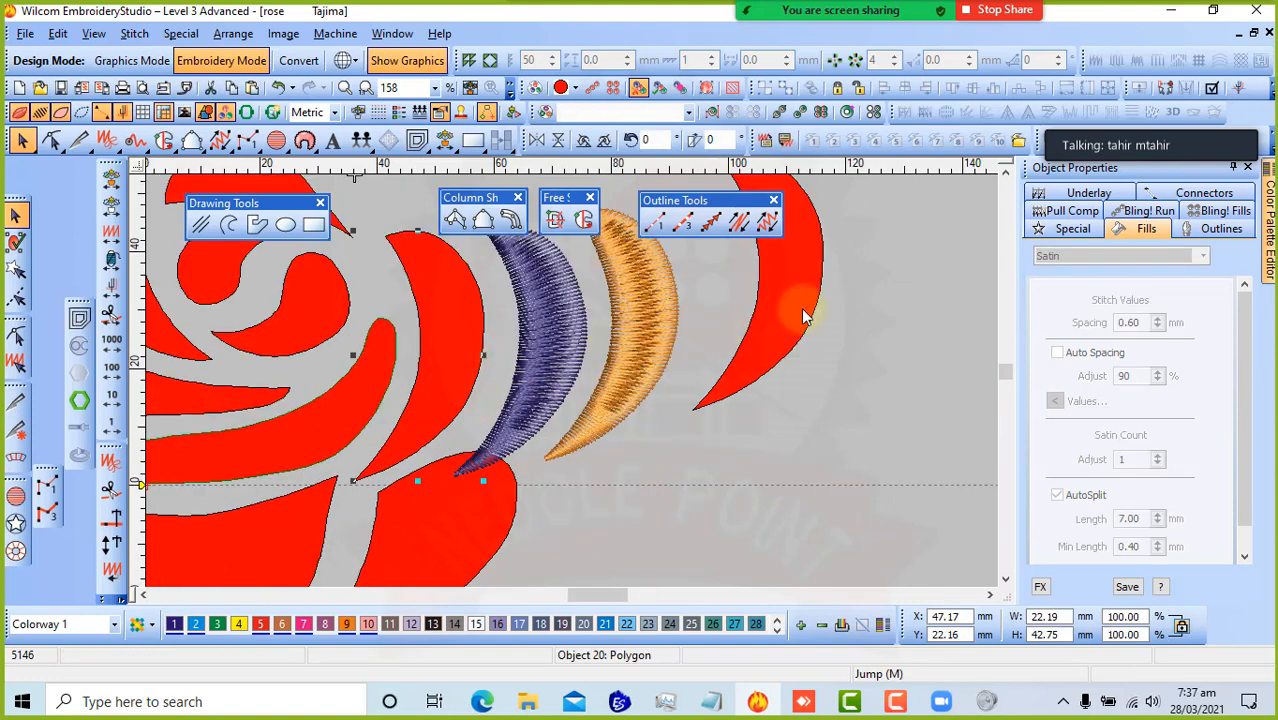
pyautogui.scroll(-2, 795, 305)
pyautogui.click(566, 371)
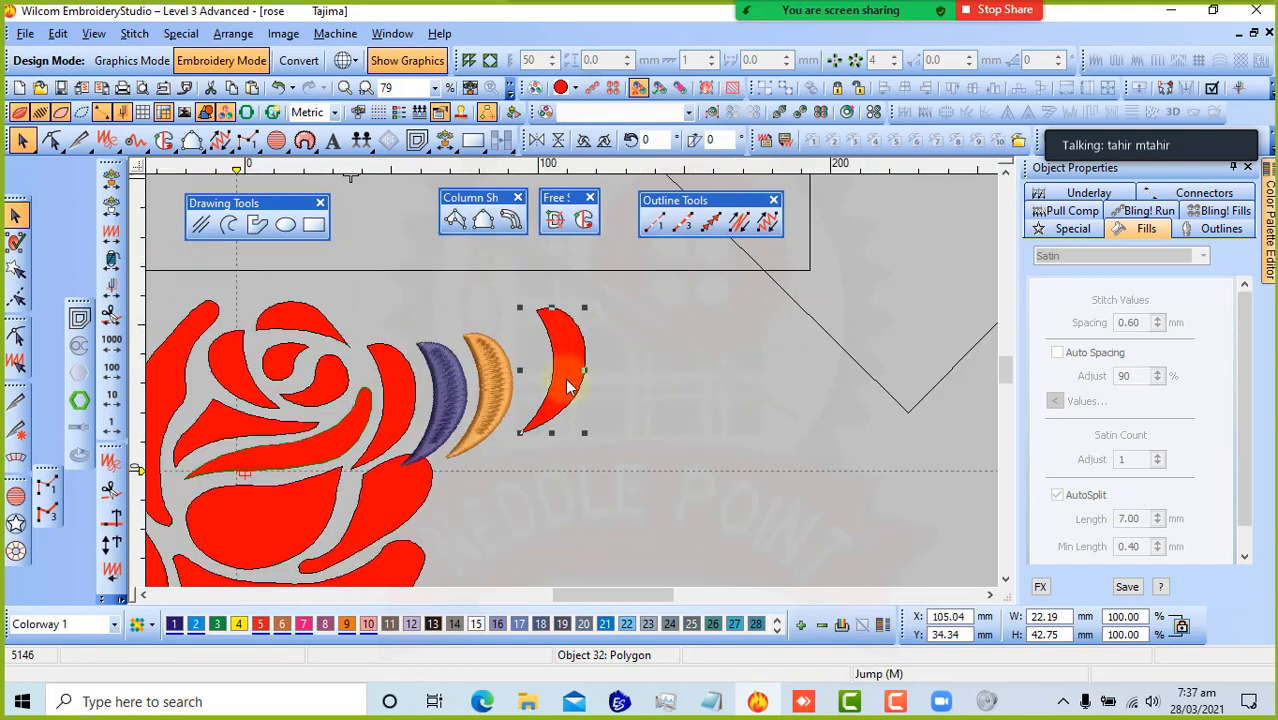
pyautogui.moveTo(563, 371); pyautogui.dragTo(645, 376)
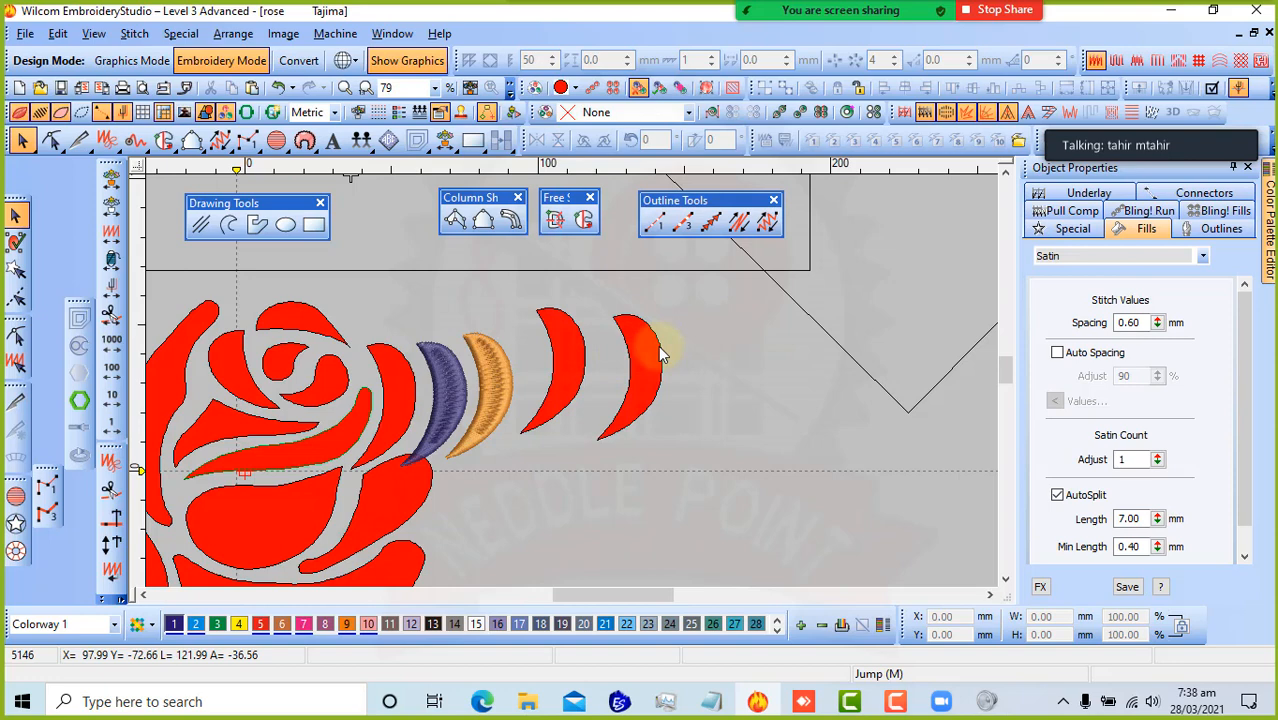
# - Convert the loose red crescent nearer the rose into a Complex Fill object, accepting the default stitch angle
pyautogui.click(572, 374)
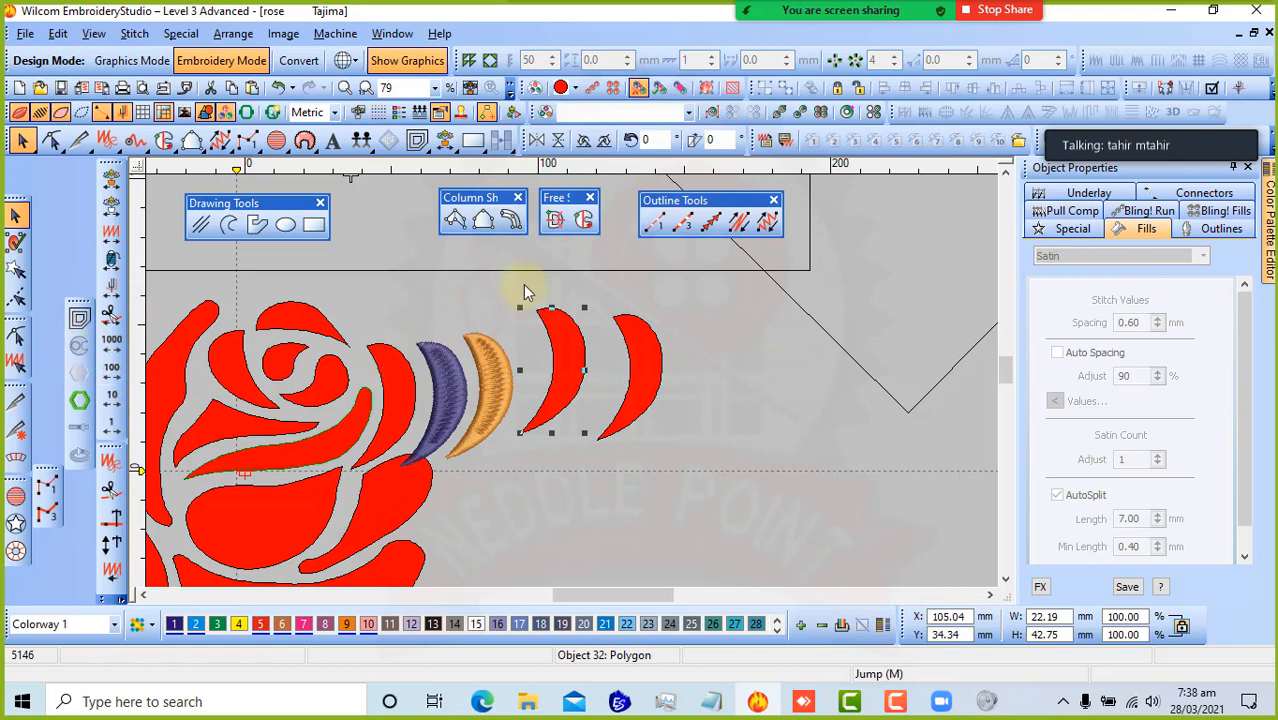
pyautogui.click(585, 222)
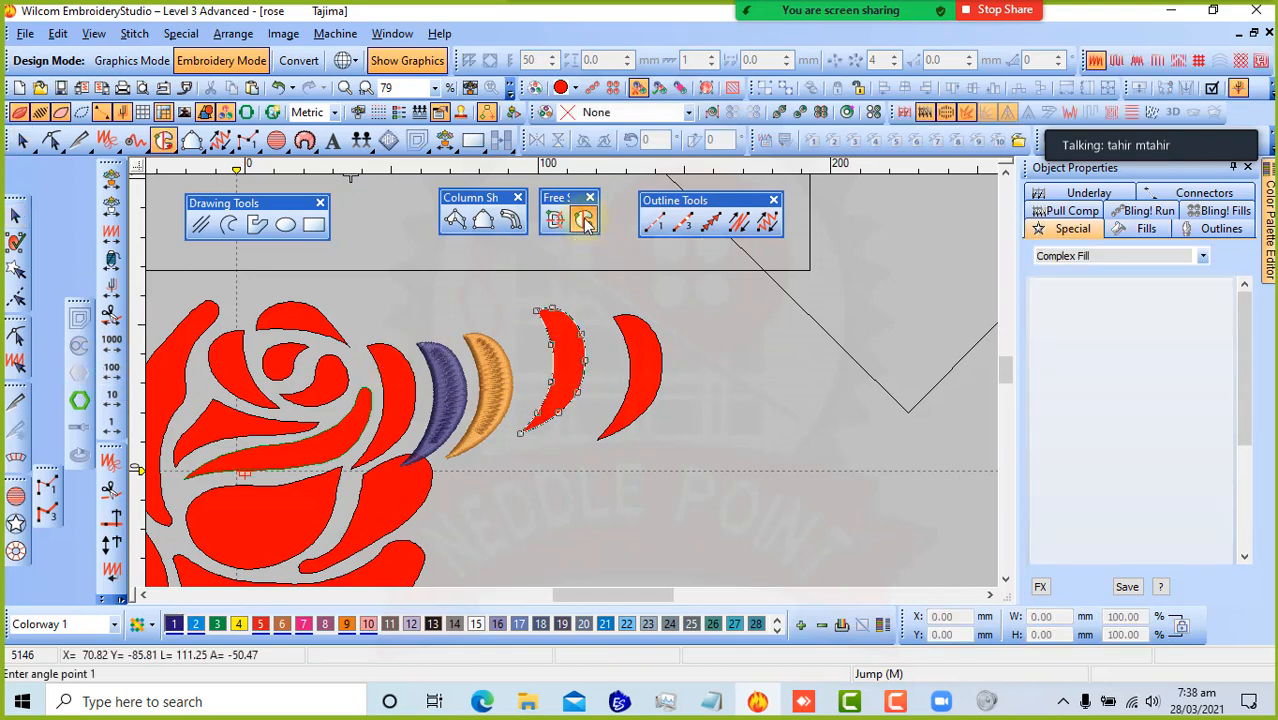
pyautogui.press('Return')
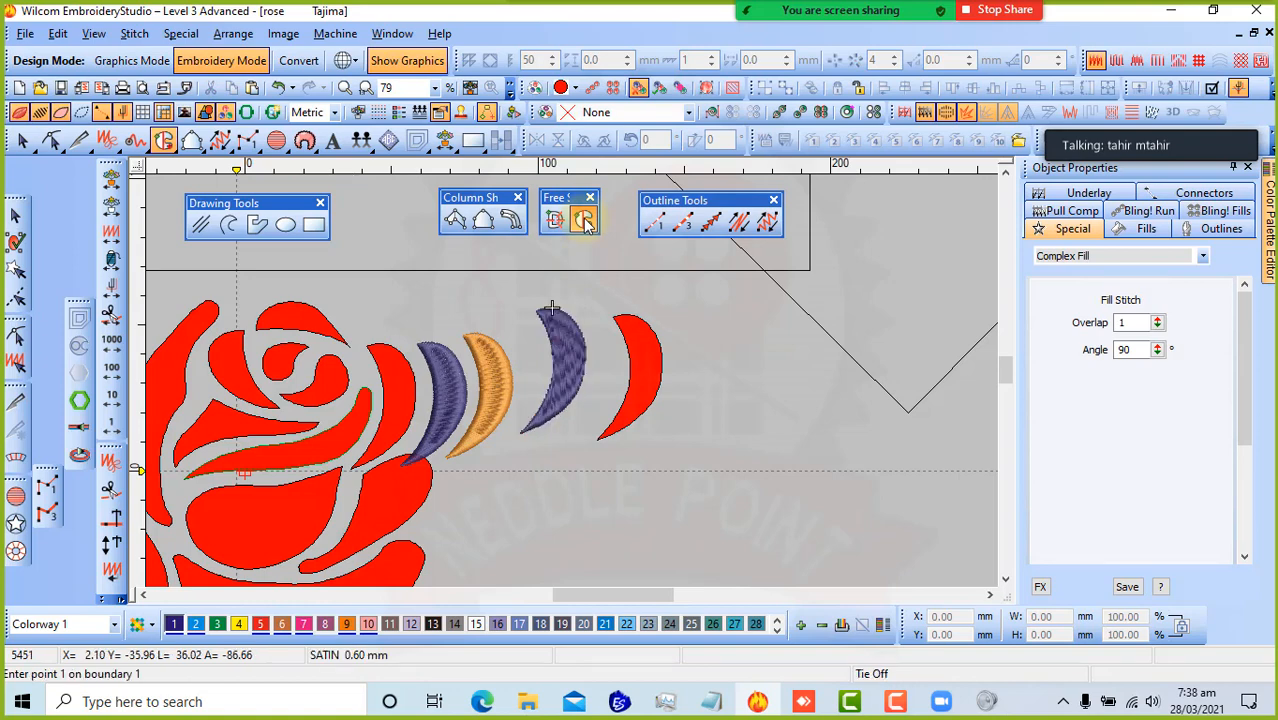
pyautogui.press('Escape')
# - Convert the outer red crescent copy into a Fusion Fill object, accepting the default entry point, exit point and stitch angle
pyautogui.click(638, 370)
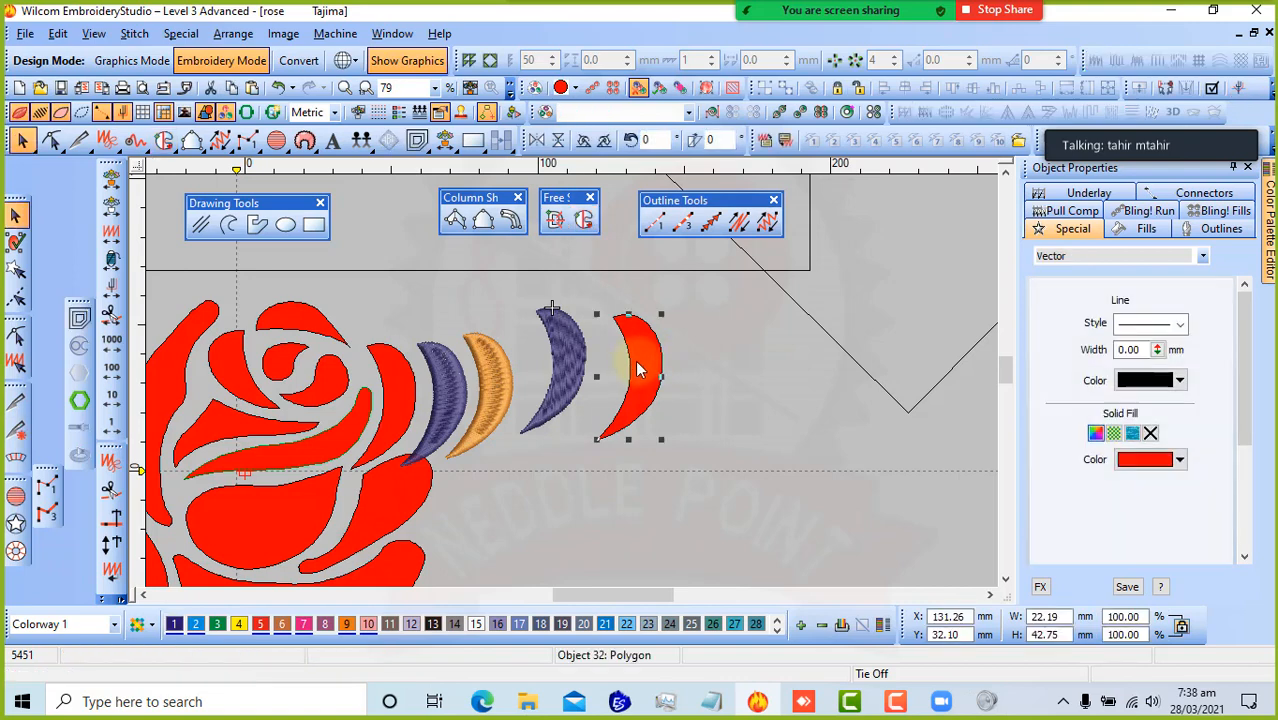
pyautogui.click(555, 222)
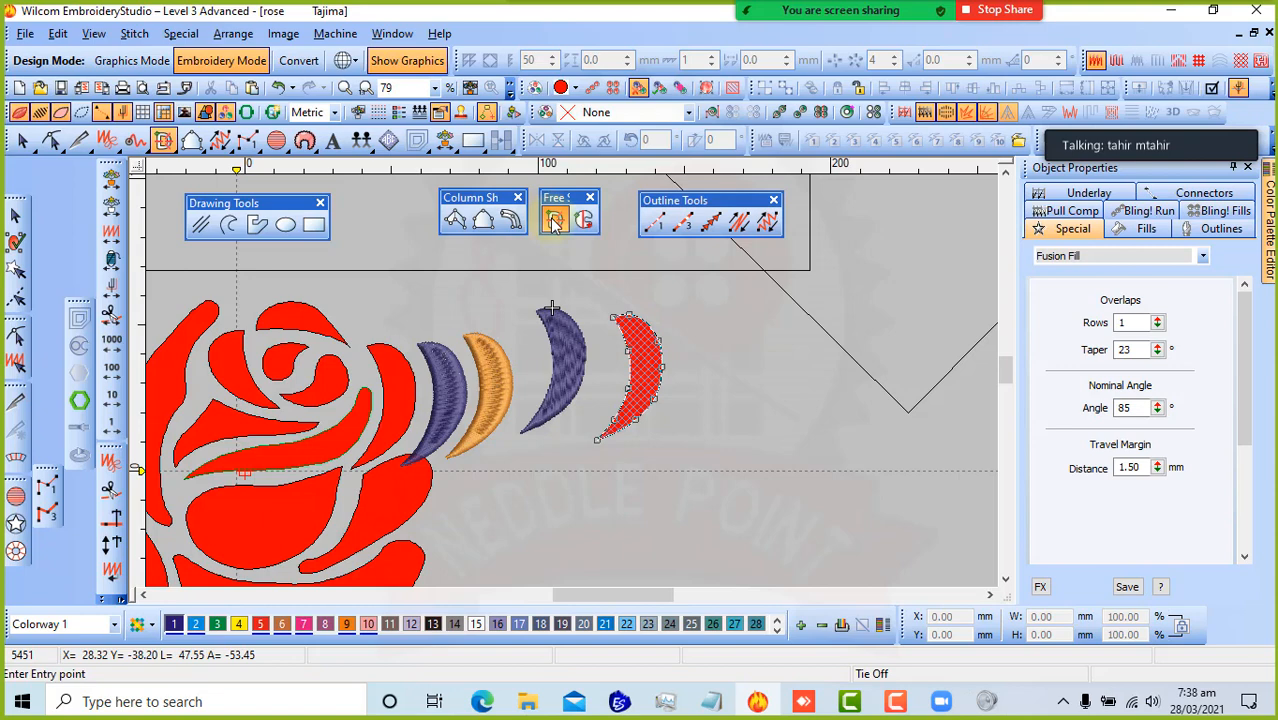
pyautogui.press('Return')
pyautogui.press('Return')
pyautogui.press('Return')
pyautogui.press('Return')
pyautogui.click(553, 222)
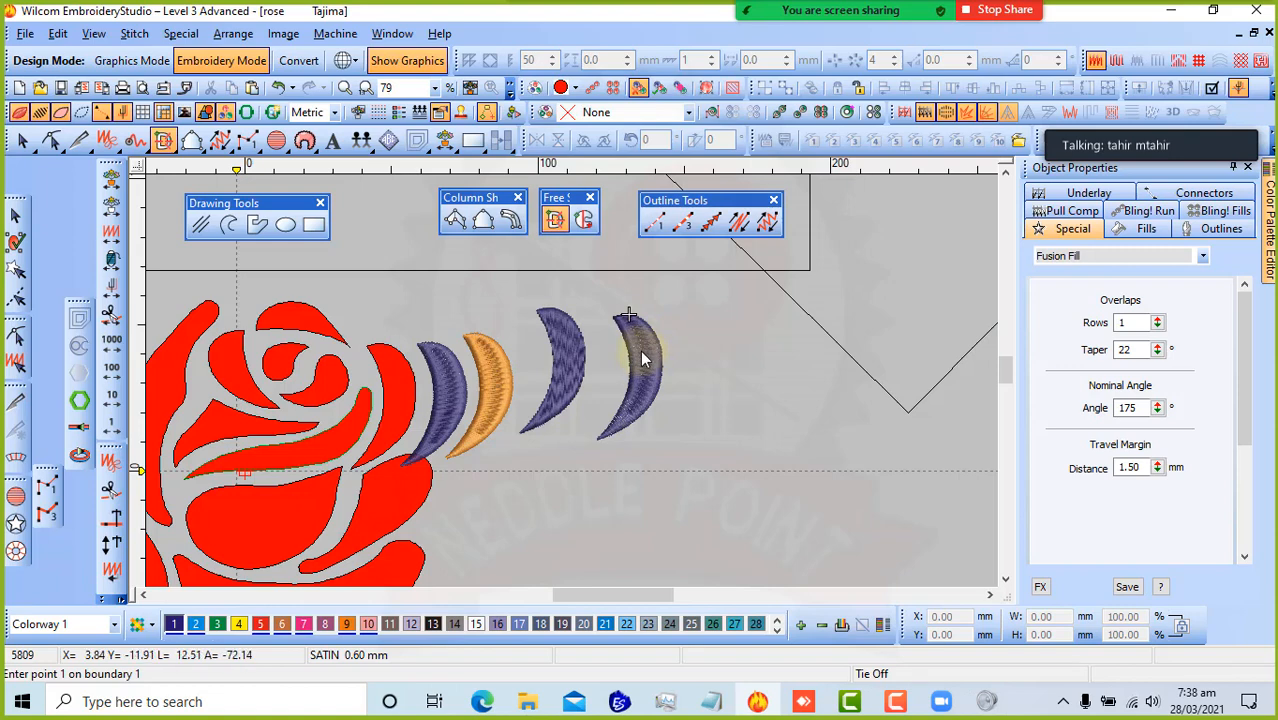
# - Select the four stitched crescents in turn to compare the Column B, Column A, Fusion Fill and Complex Fill results
pyautogui.click(15, 218)
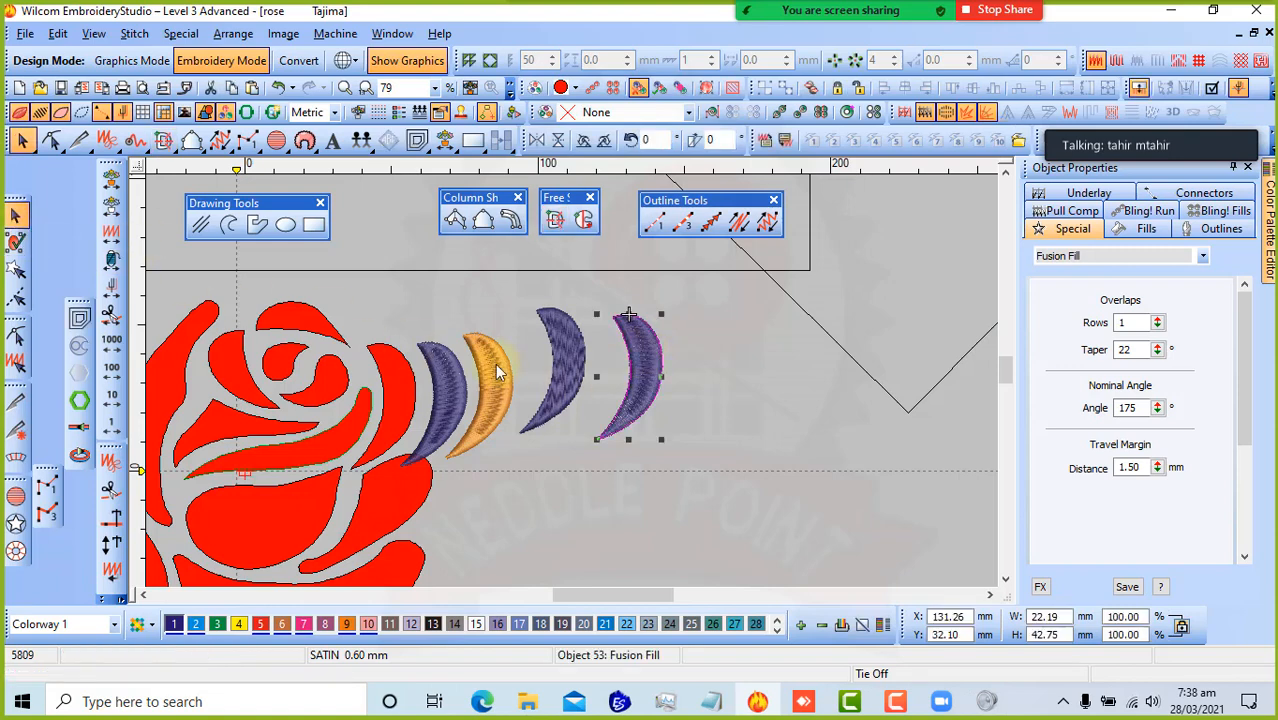
pyautogui.click(721, 416)
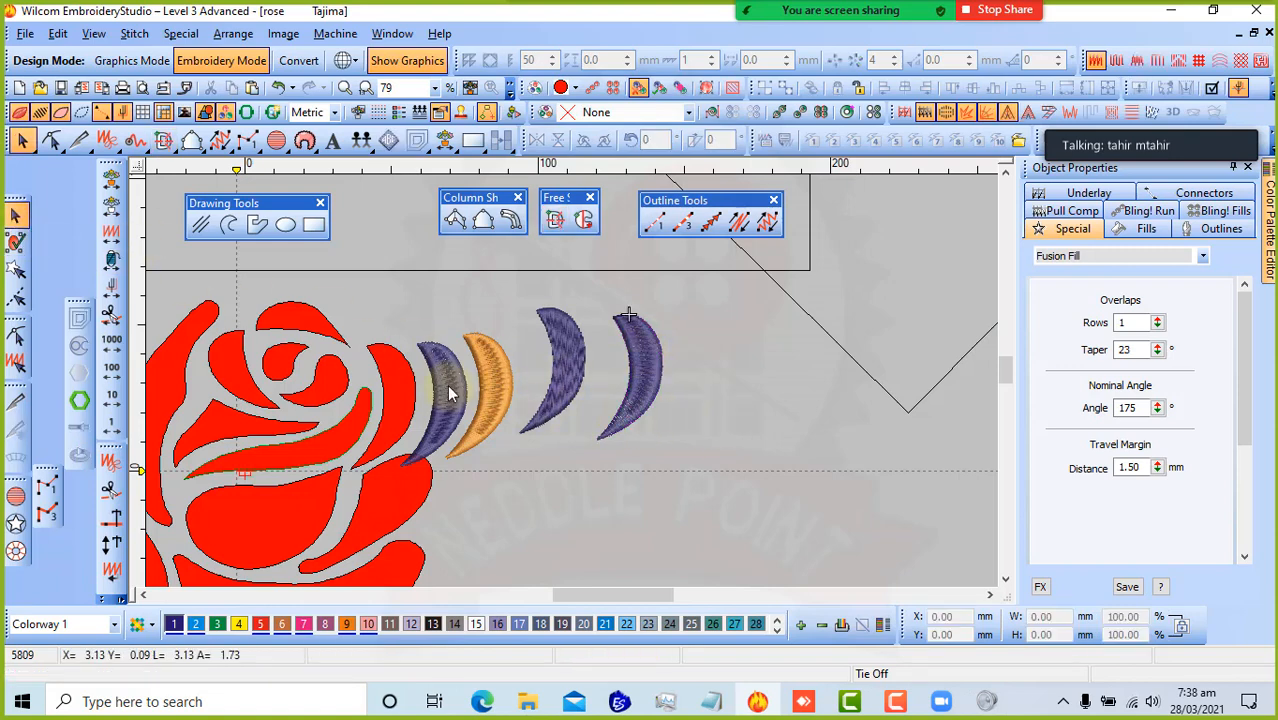
pyautogui.click(449, 390)
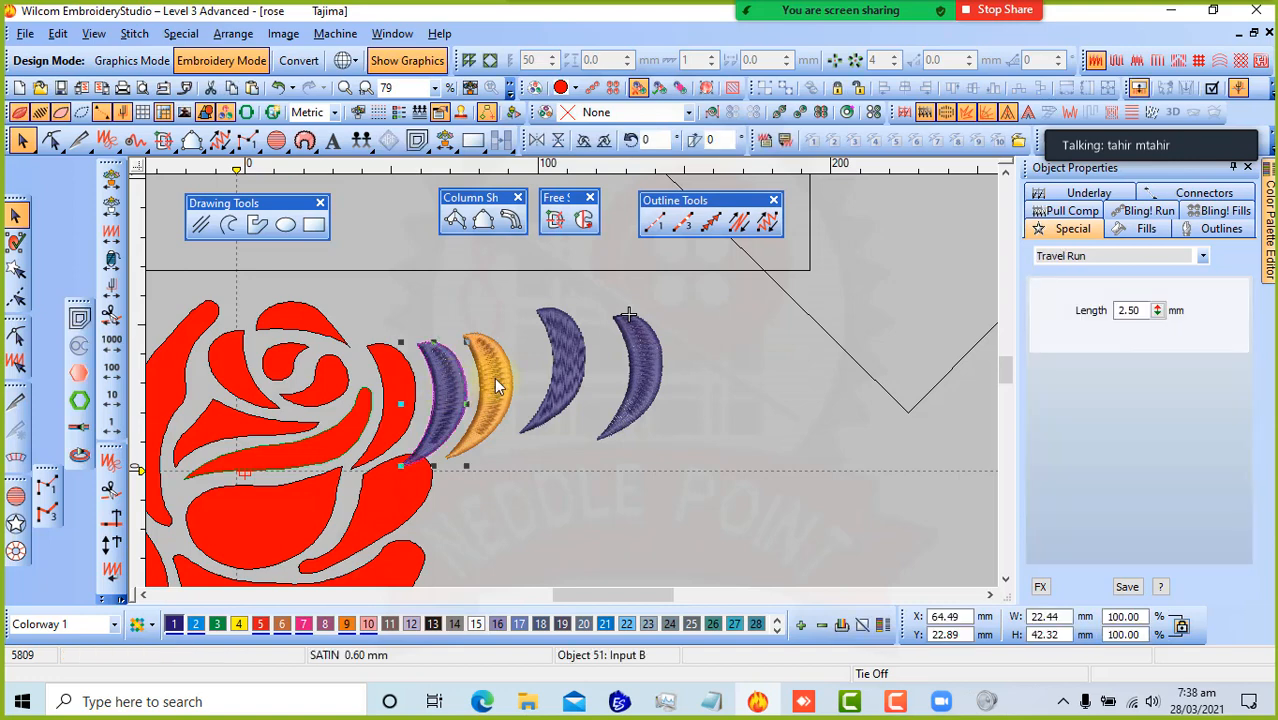
pyautogui.click(497, 387)
pyautogui.click(578, 490)
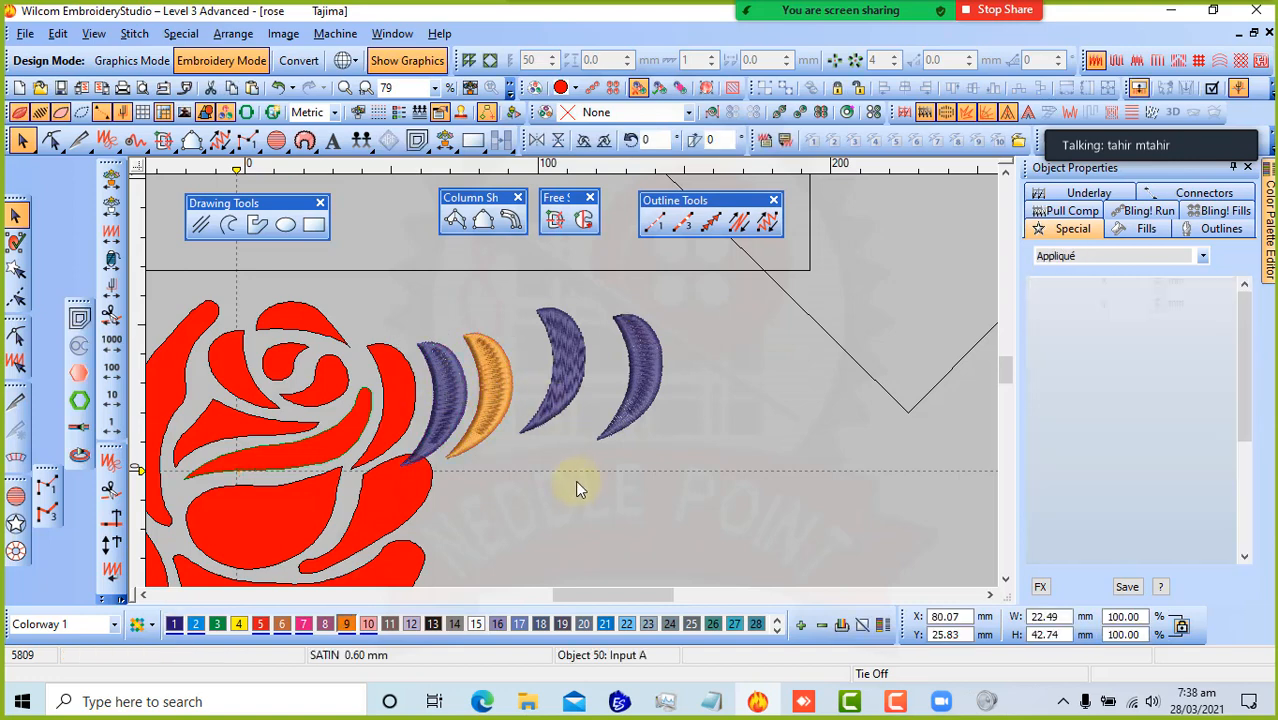
pyautogui.click(642, 378)
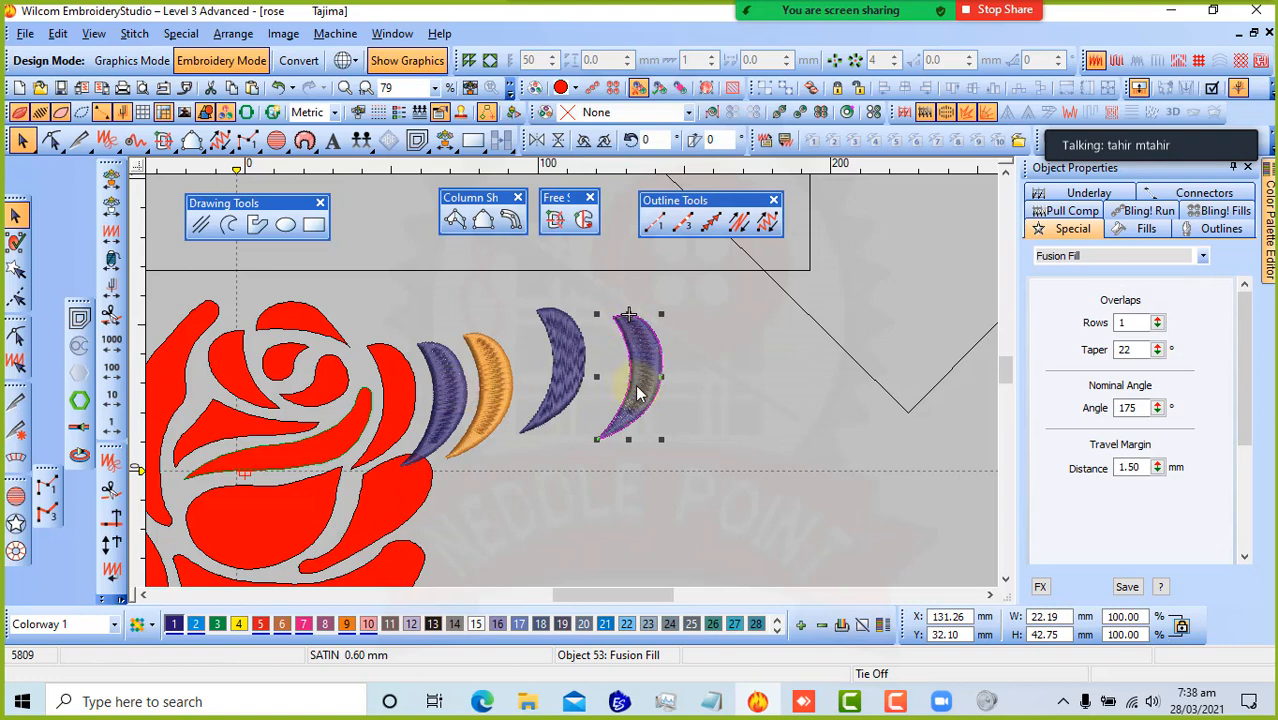
pyautogui.click(560, 365)
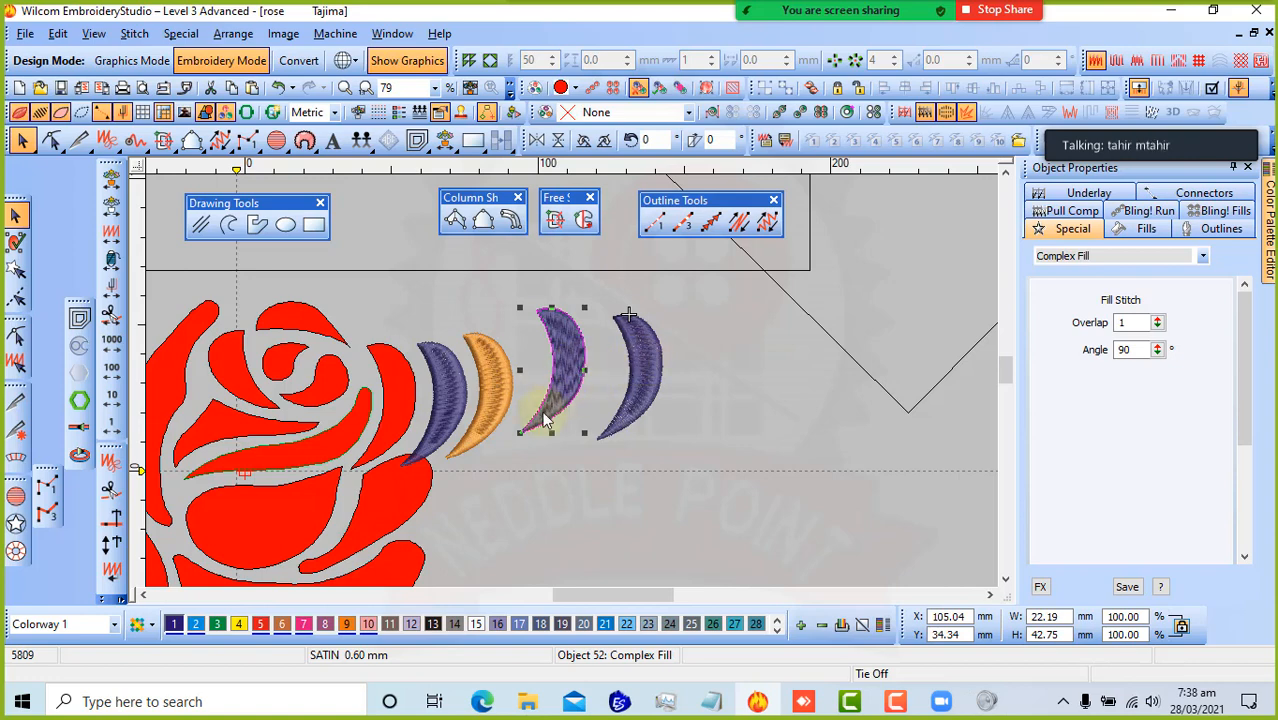
pyautogui.press('z')
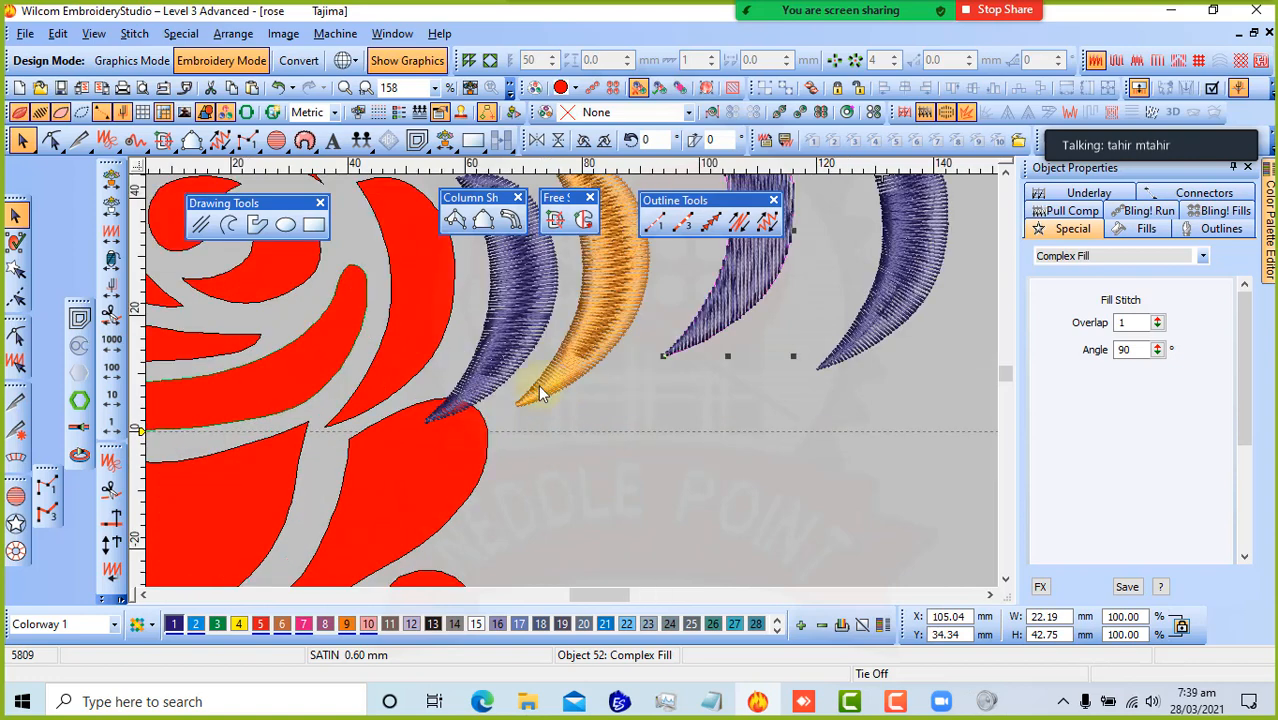
# - Show the reshape control points of the orange Column A crescent and examine its point pairs
pyautogui.click(585, 350)
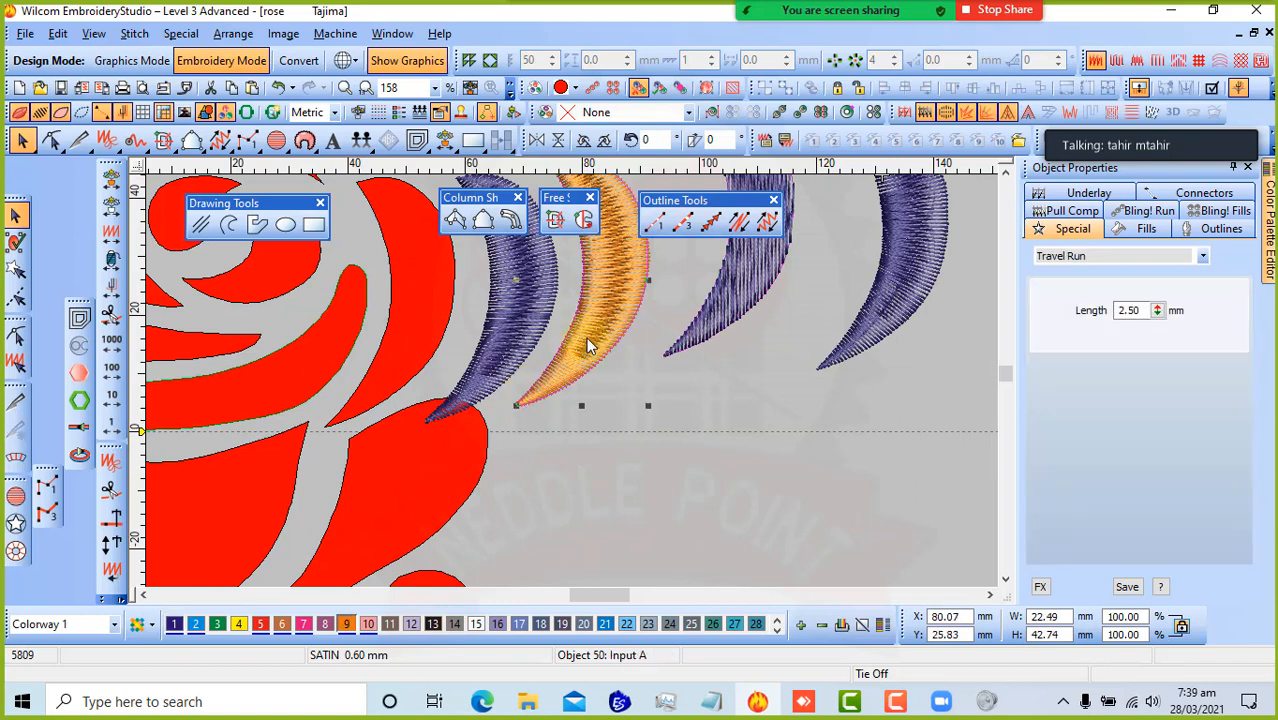
pyautogui.press('h')
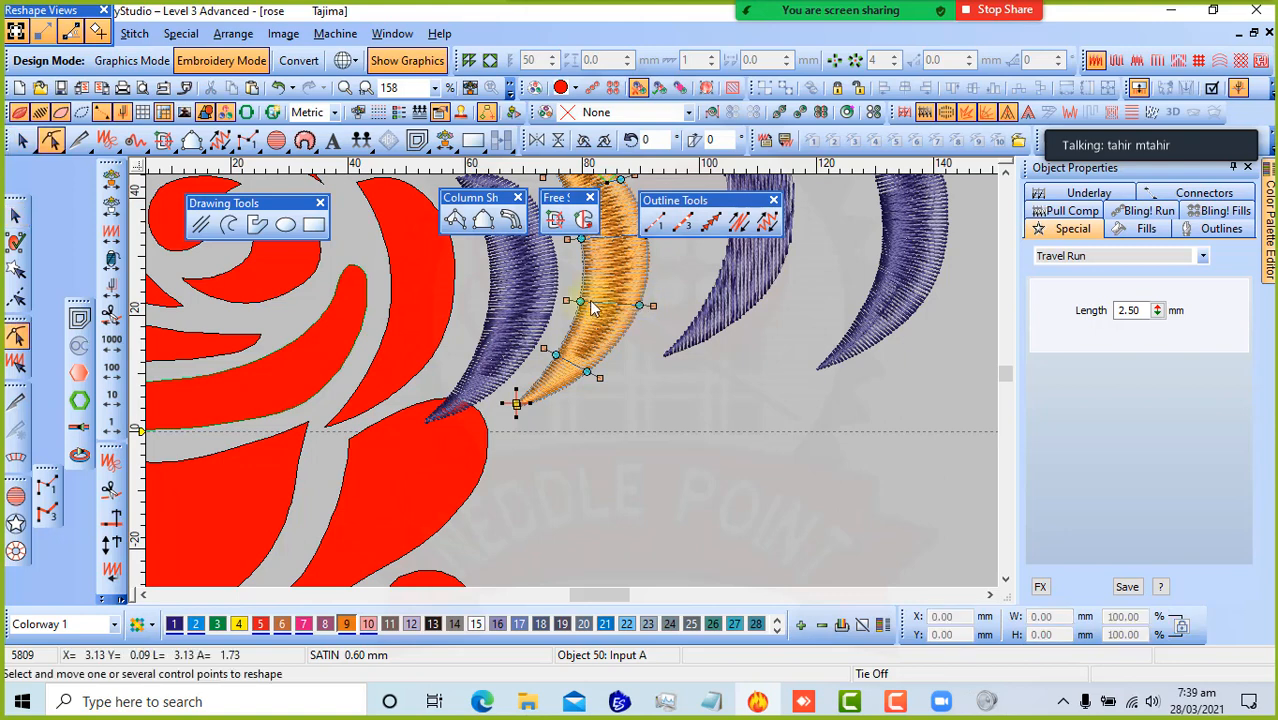
pyautogui.hotkey('shift', 'z')
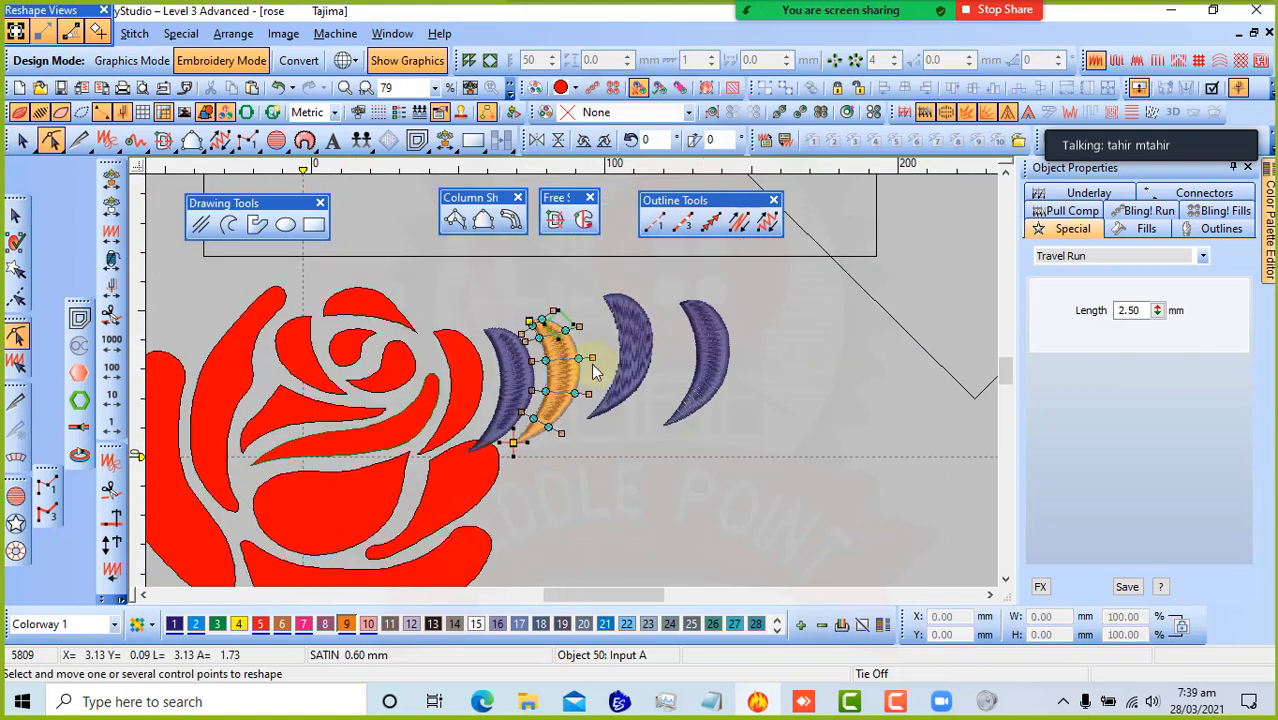
pyautogui.click(553, 318)
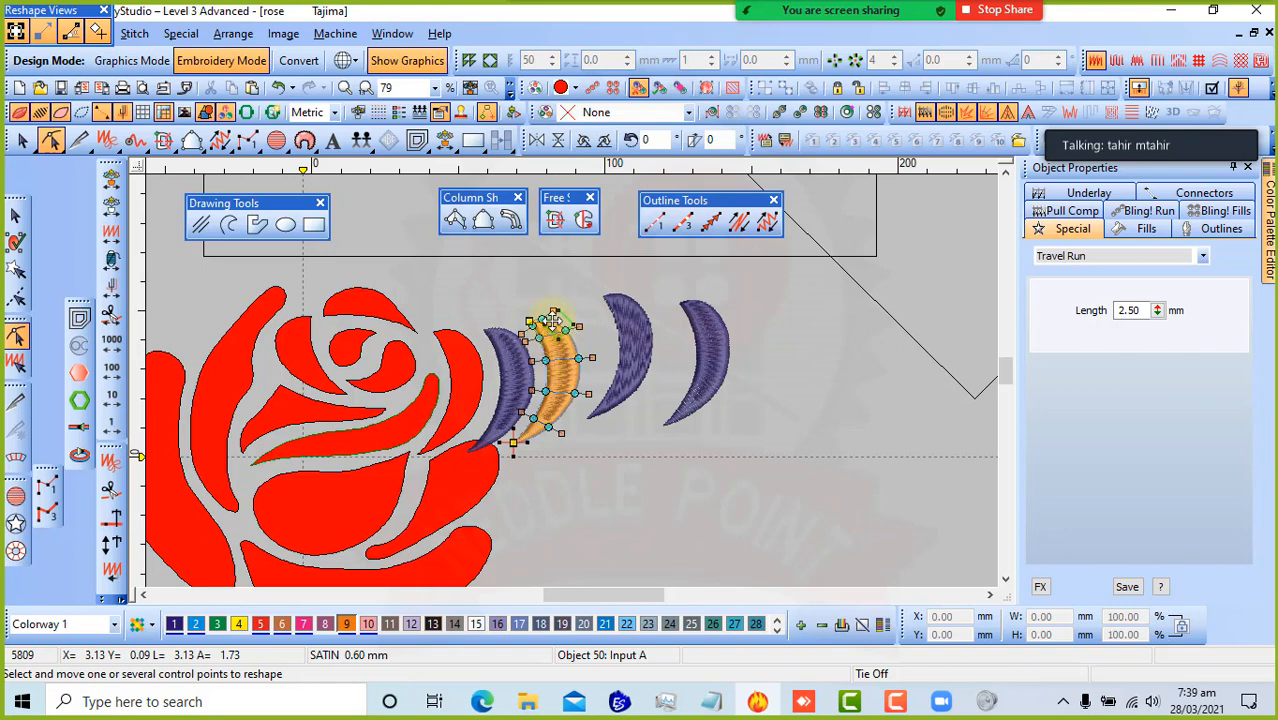
# - Show the reshape points of the purple Column B crescent beside it and examine the separate side points at its upper and lower tips
pyautogui.click(535, 388)
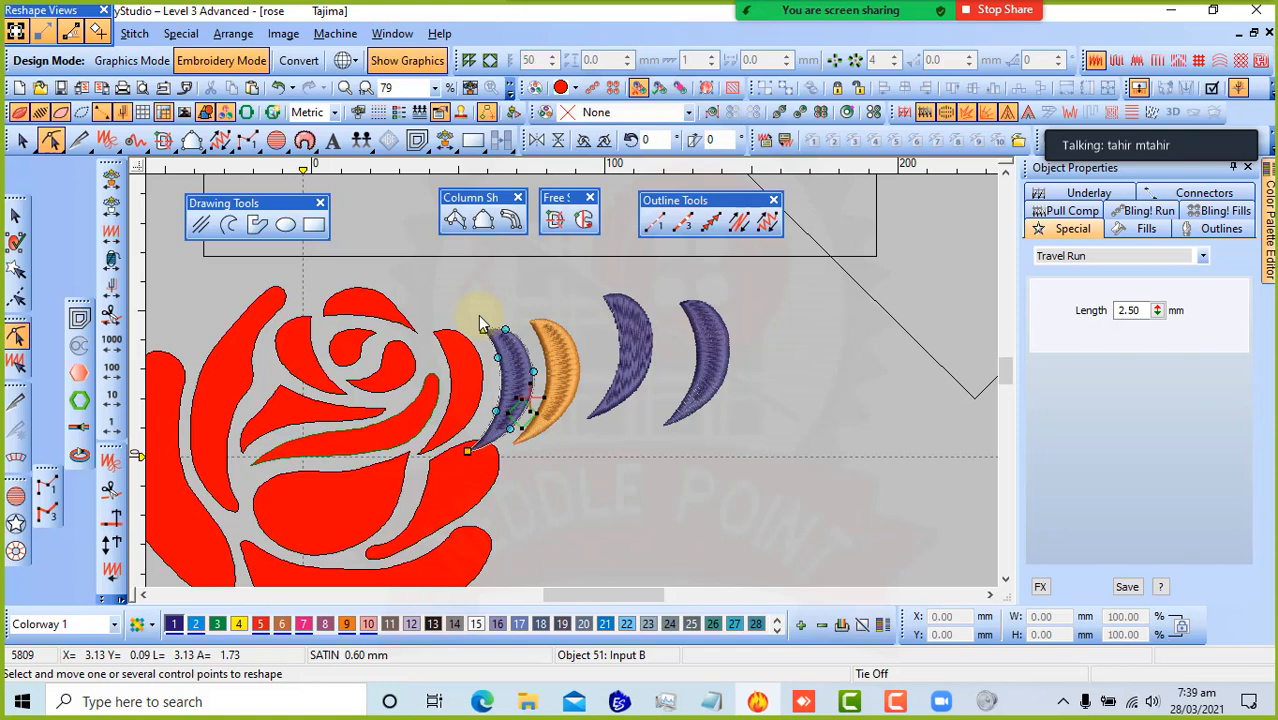
pyautogui.moveTo(478, 318); pyautogui.dragTo(512, 362)
pyautogui.press('c')
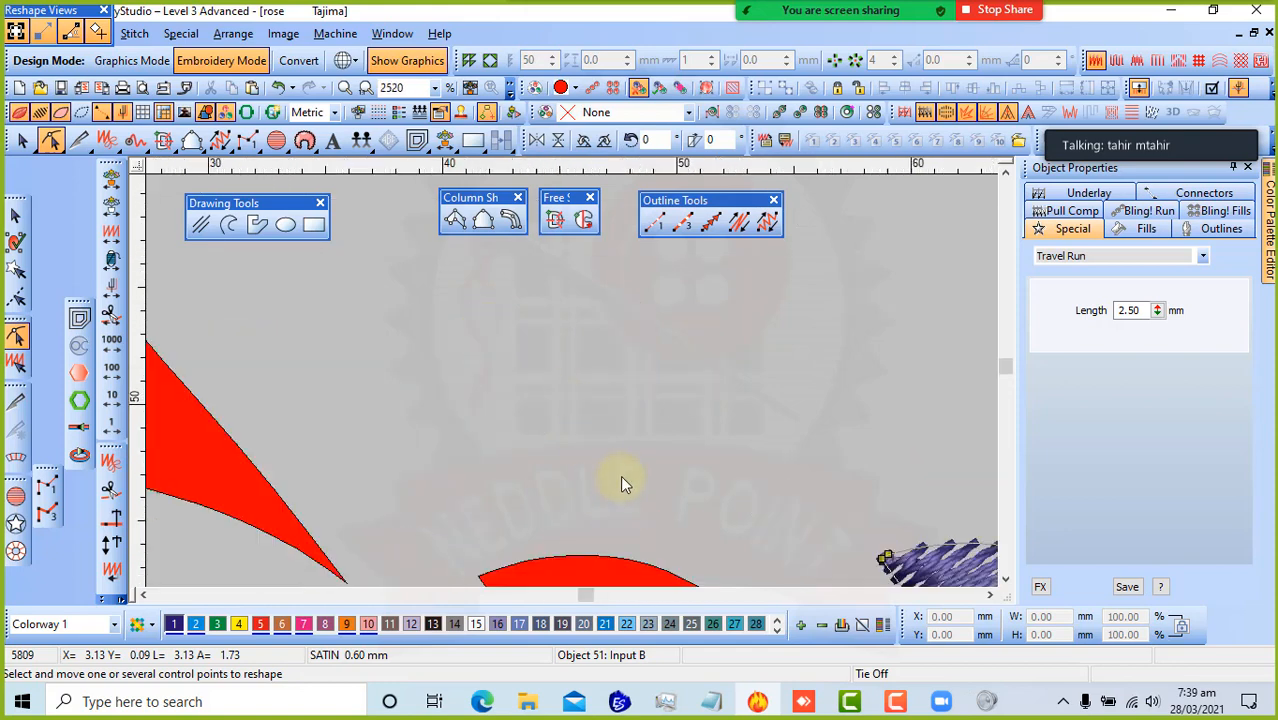
pyautogui.scroll(3, 545, 358)
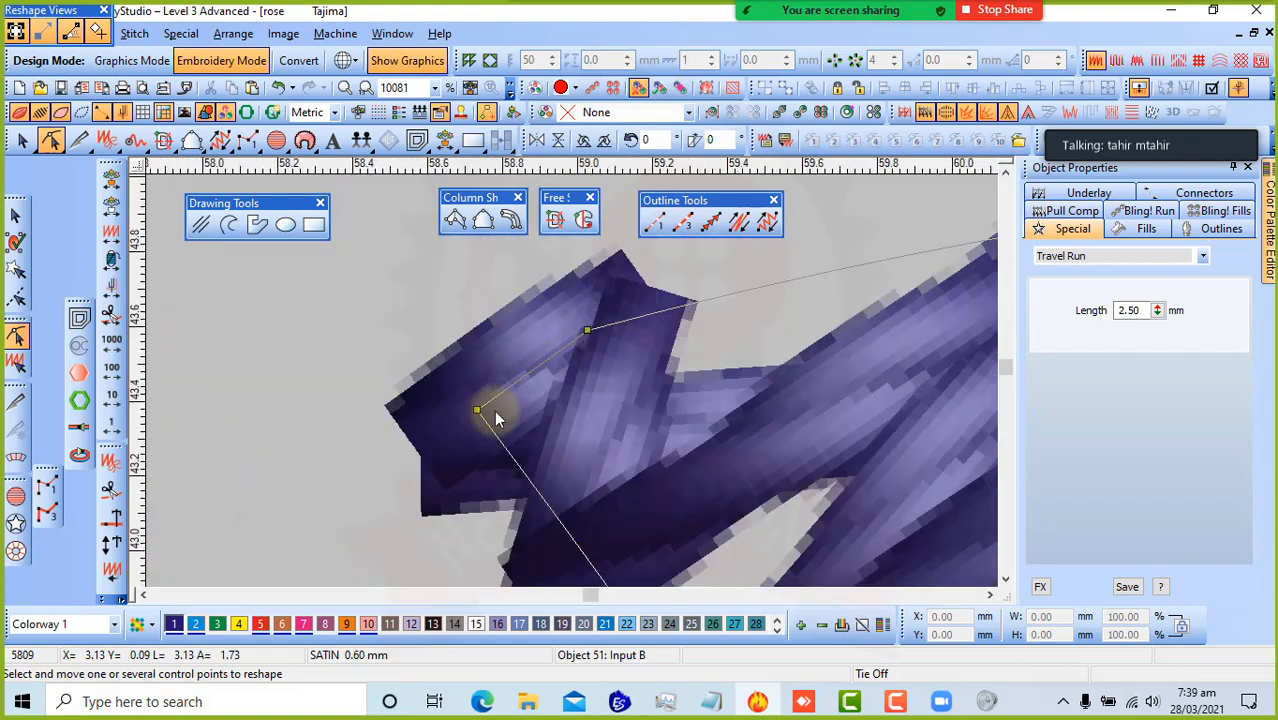
pyautogui.scroll(-3, 494, 410)
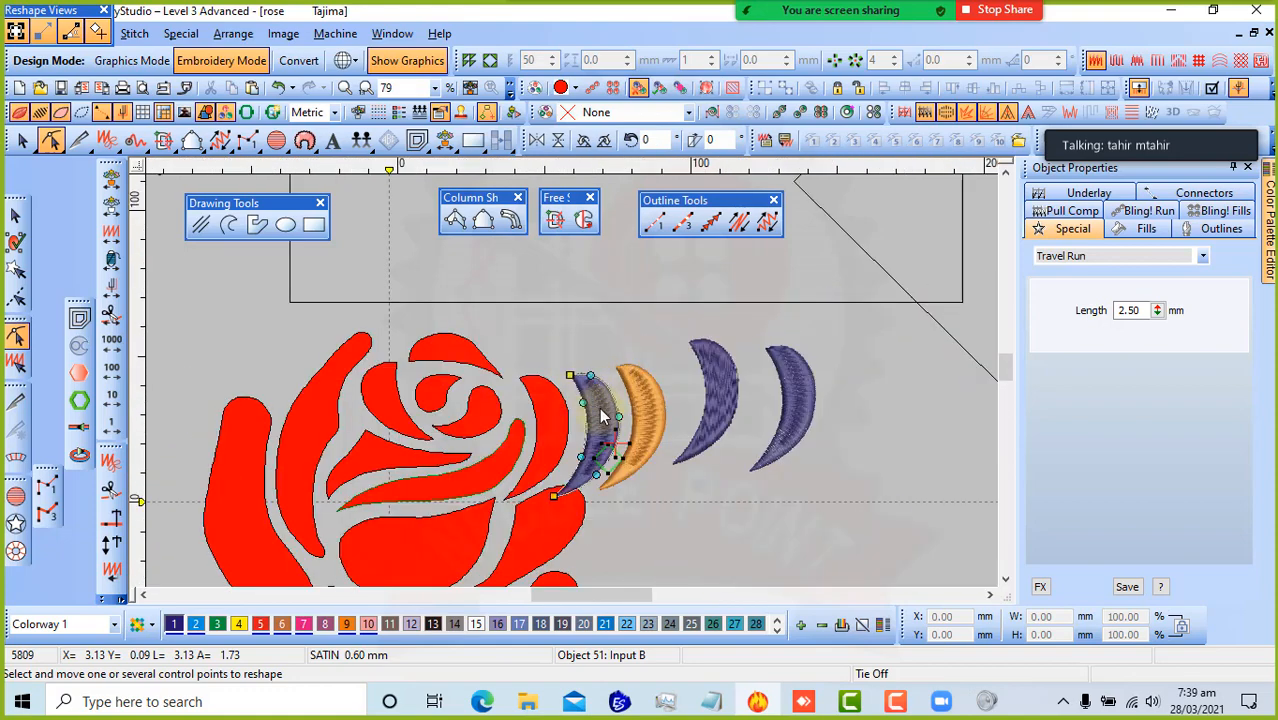
pyautogui.scroll(2, 556, 493)
pyautogui.scroll(4, 585, 360)
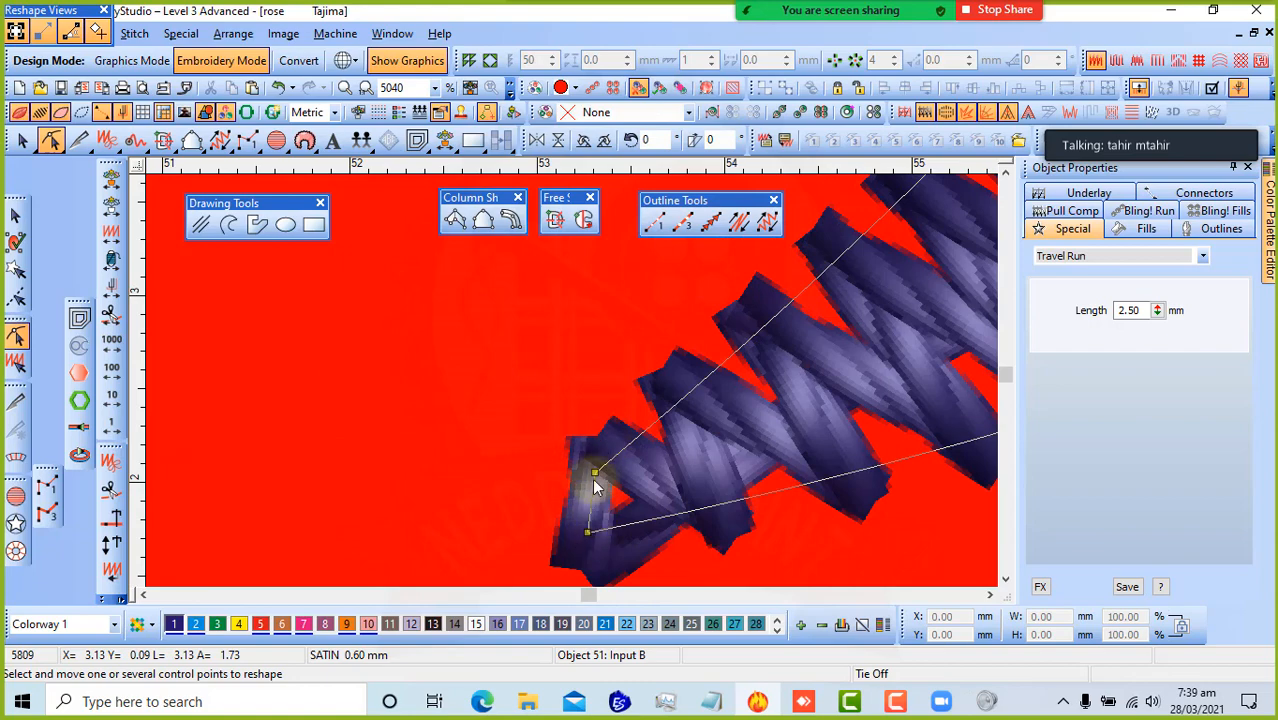
pyautogui.scroll(-5, 614, 488)
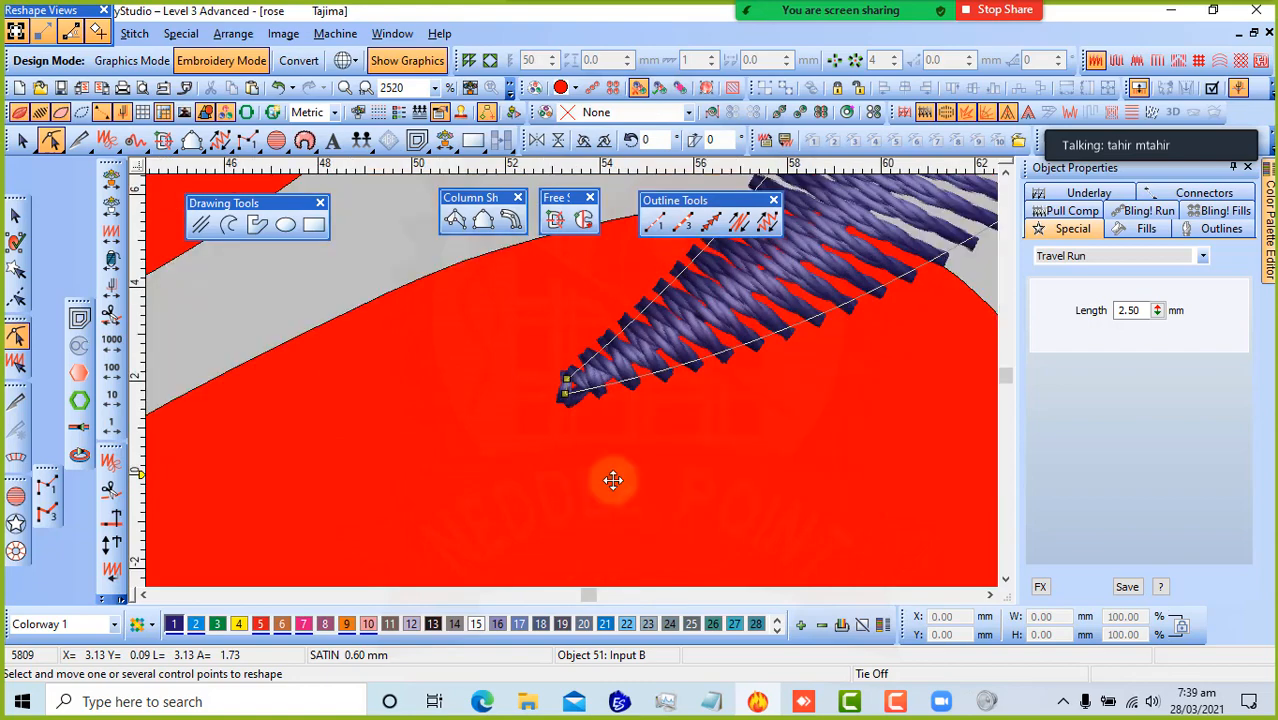
pyautogui.scroll(-1, 656, 291)
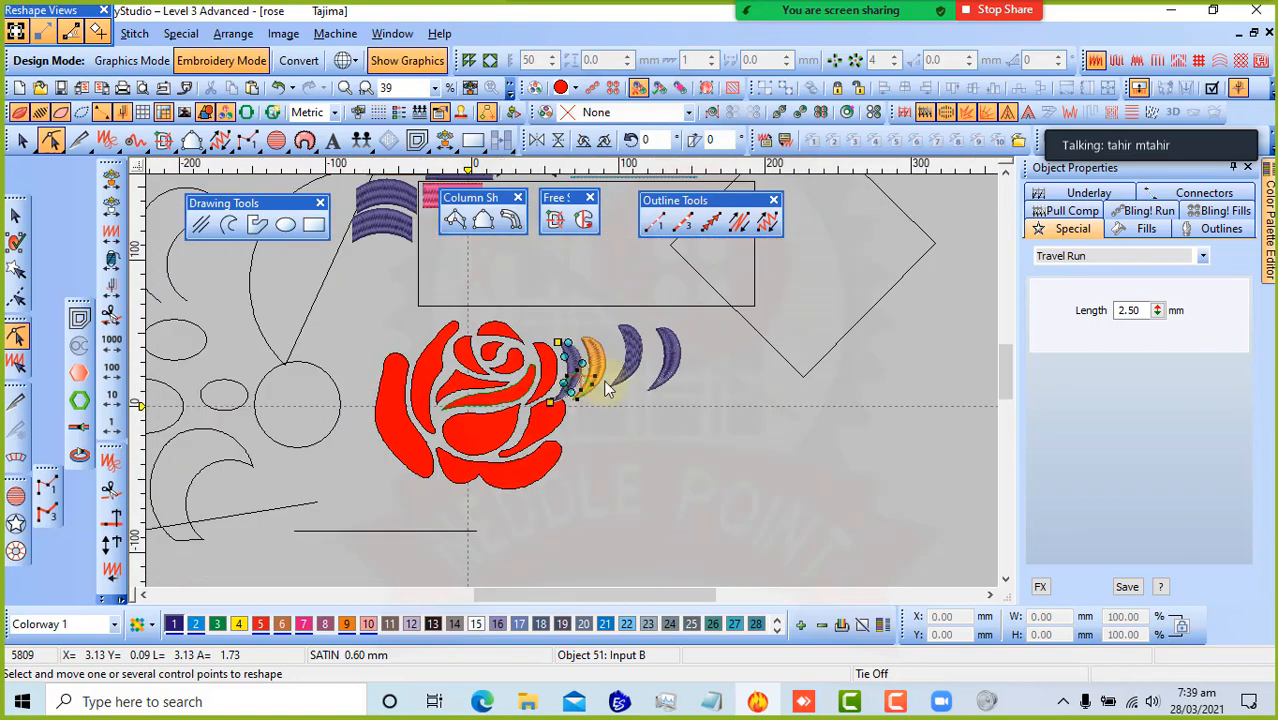
# - Select the outermost Fusion Fill crescent and show its reshape points and stitch-angle lines for examination
pyautogui.scroll(3, 597, 378)
pyautogui.click(15, 215)
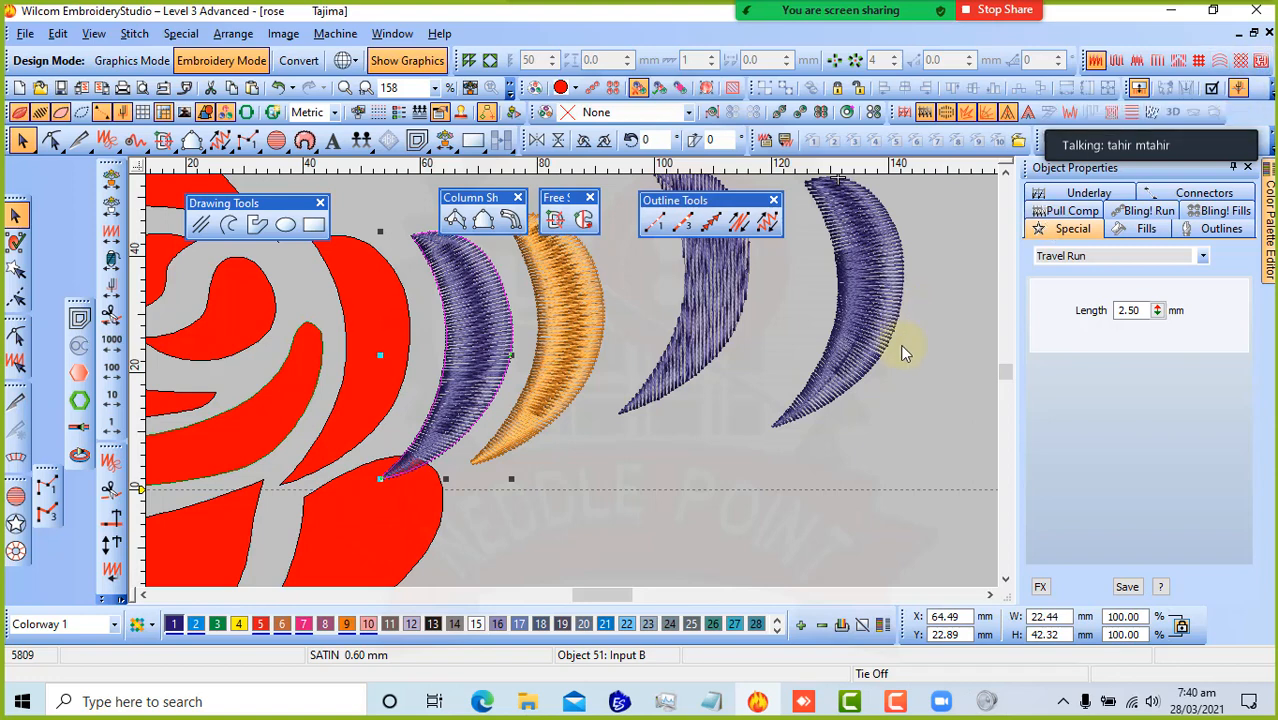
pyautogui.scroll(-1, 876, 281)
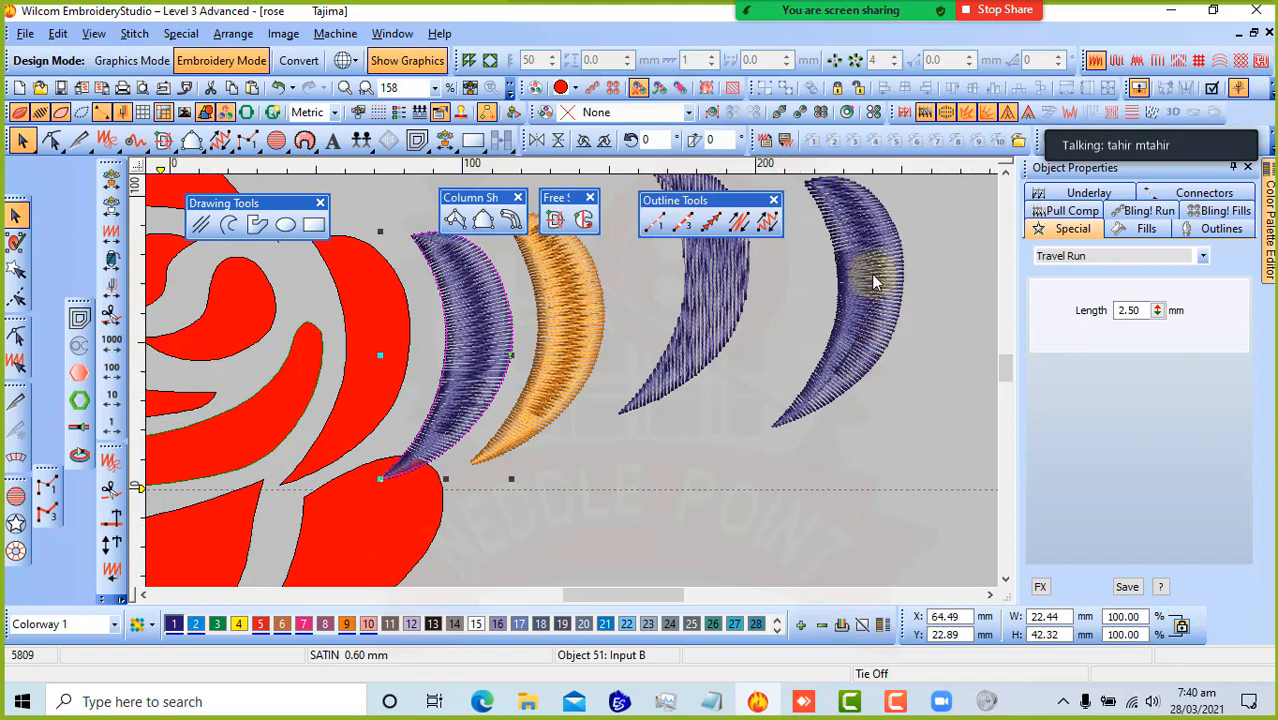
pyautogui.scroll(1, 533, 391)
pyautogui.click(608, 378)
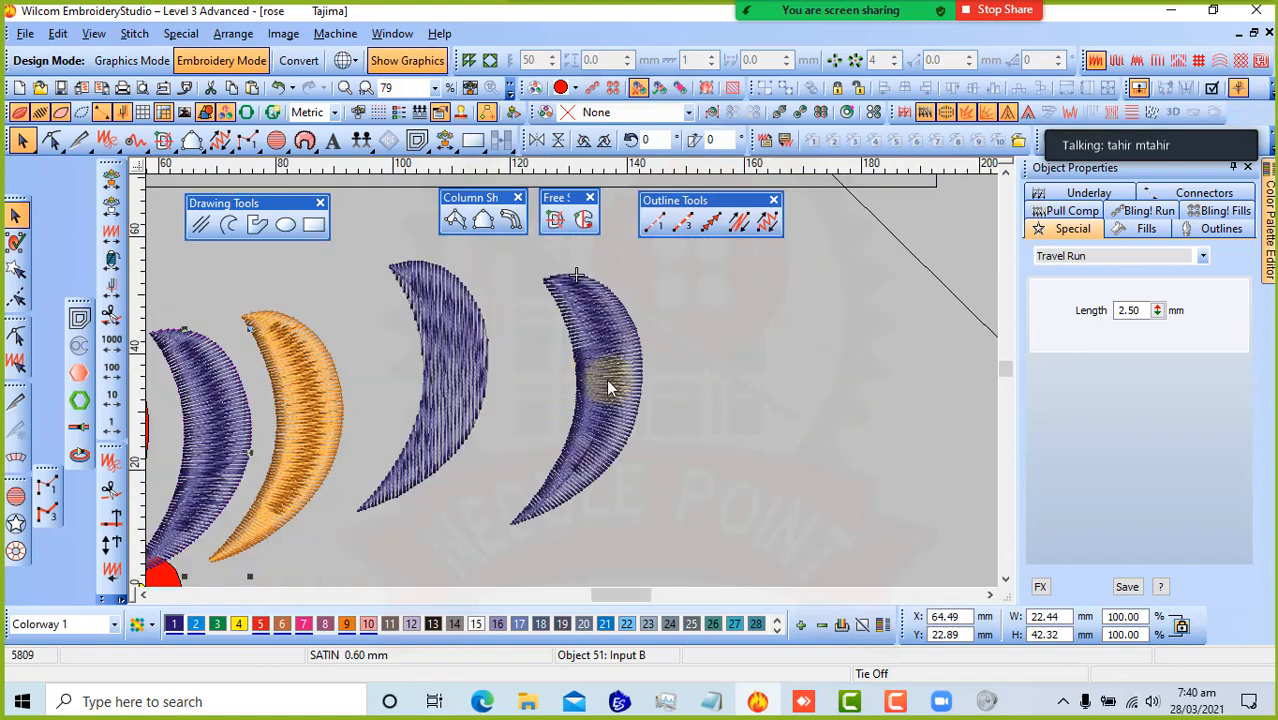
pyautogui.click(622, 372)
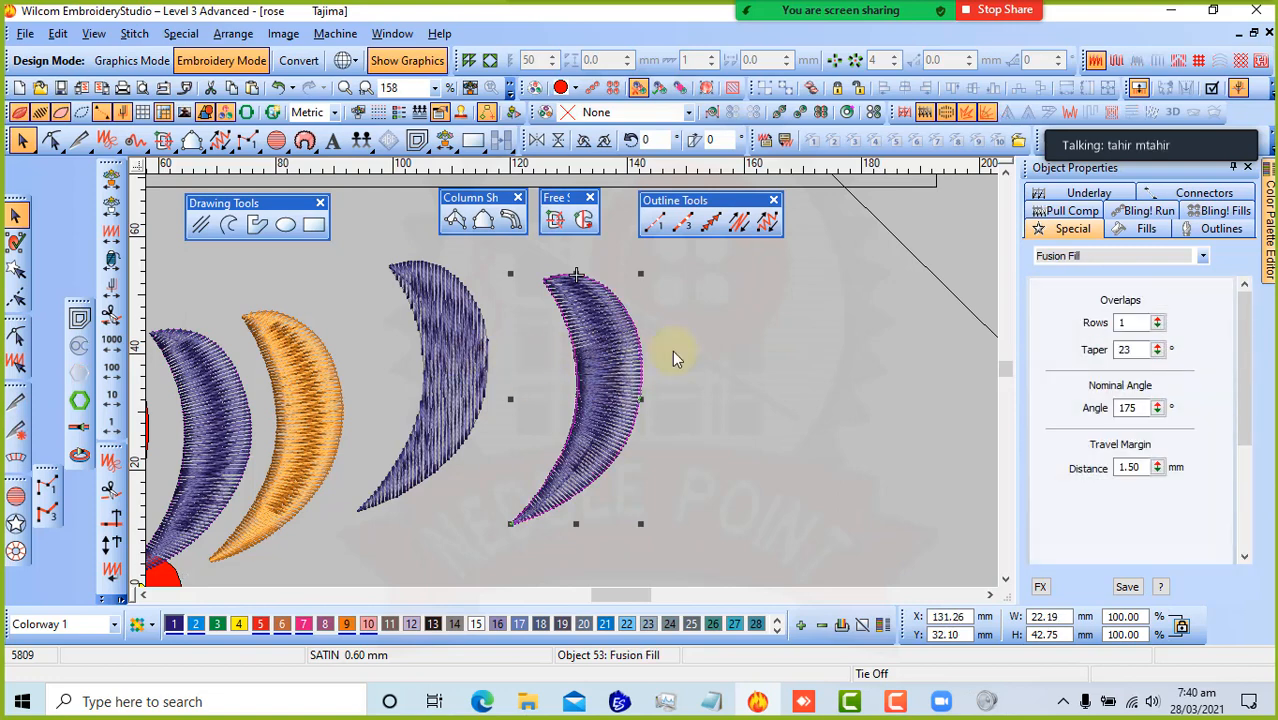
pyautogui.press('h')
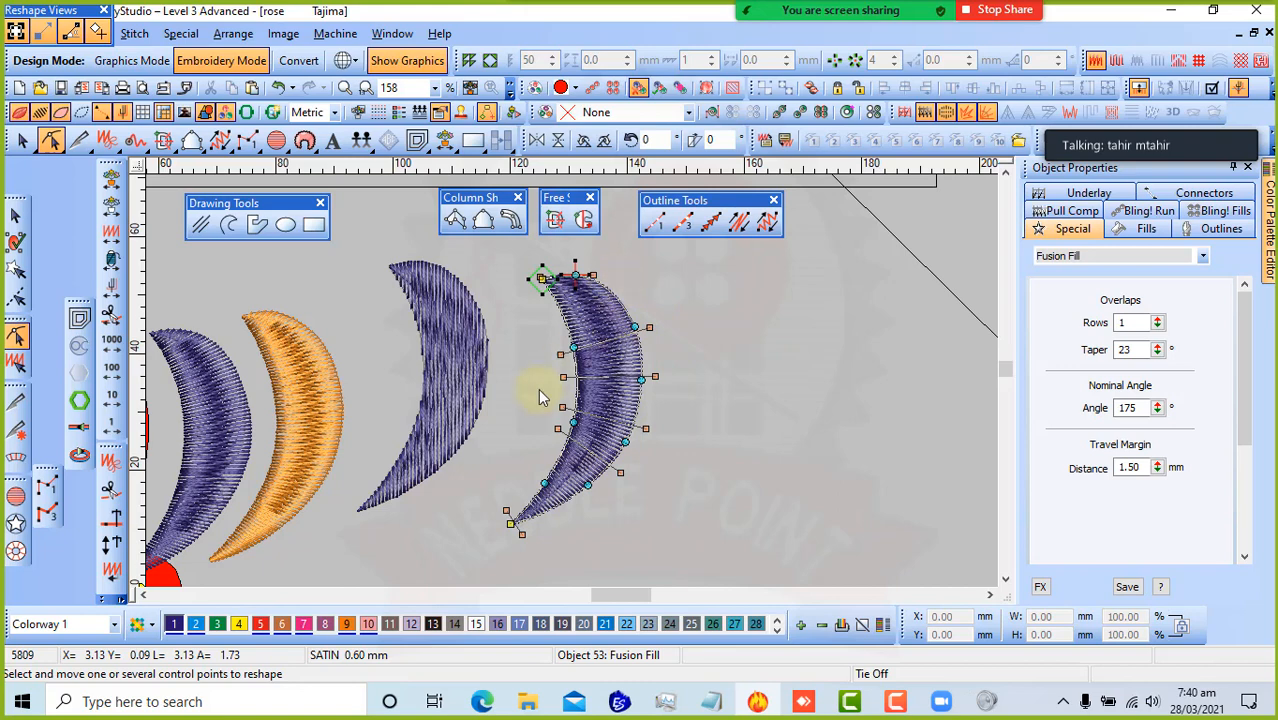
# - Turn the stitch angle of the Complex Fill crescent first to 38° and finally to 172°, and deselect it
pyautogui.click(470, 296)
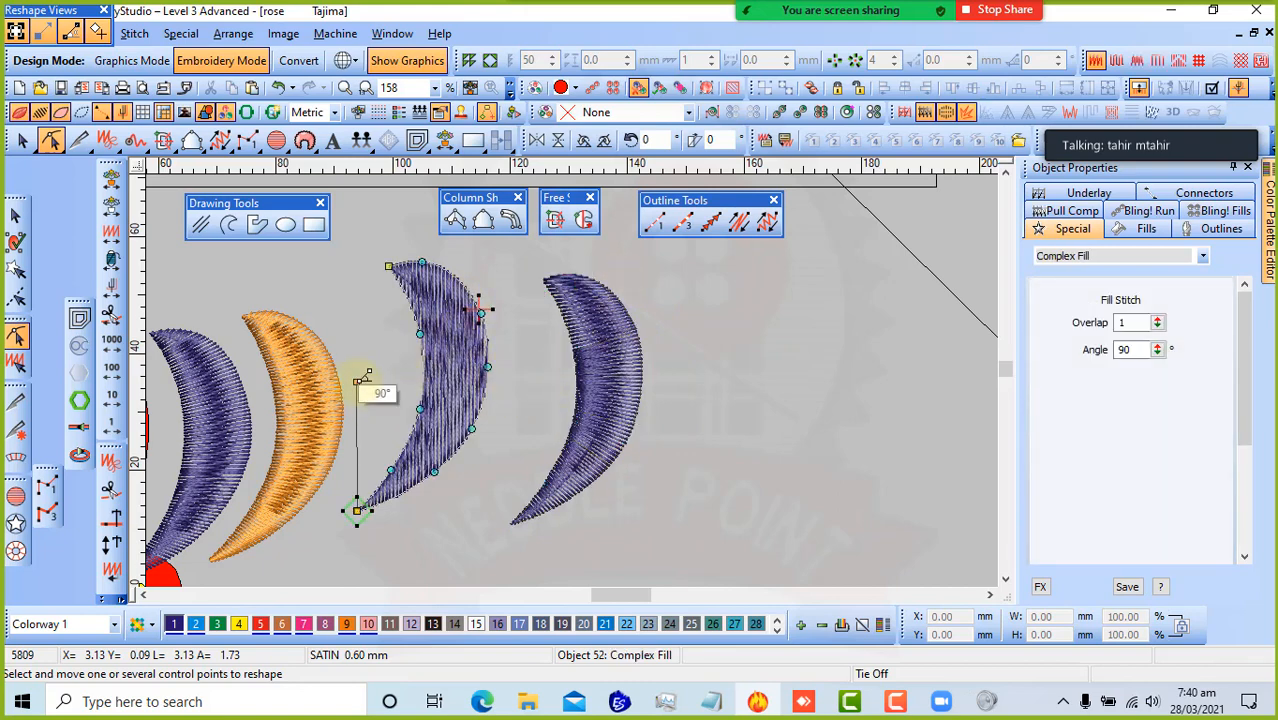
pyautogui.moveTo(365, 376); pyautogui.dragTo(521, 386)
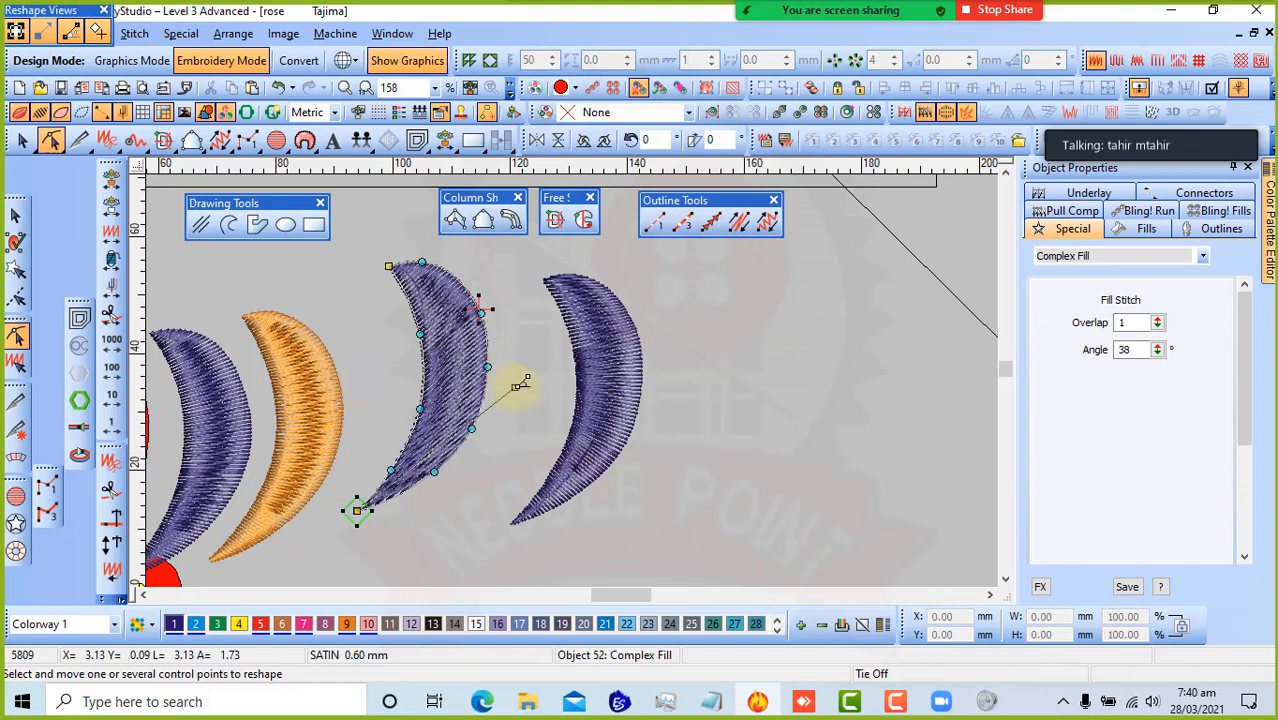
pyautogui.scroll(-1, 368, 506)
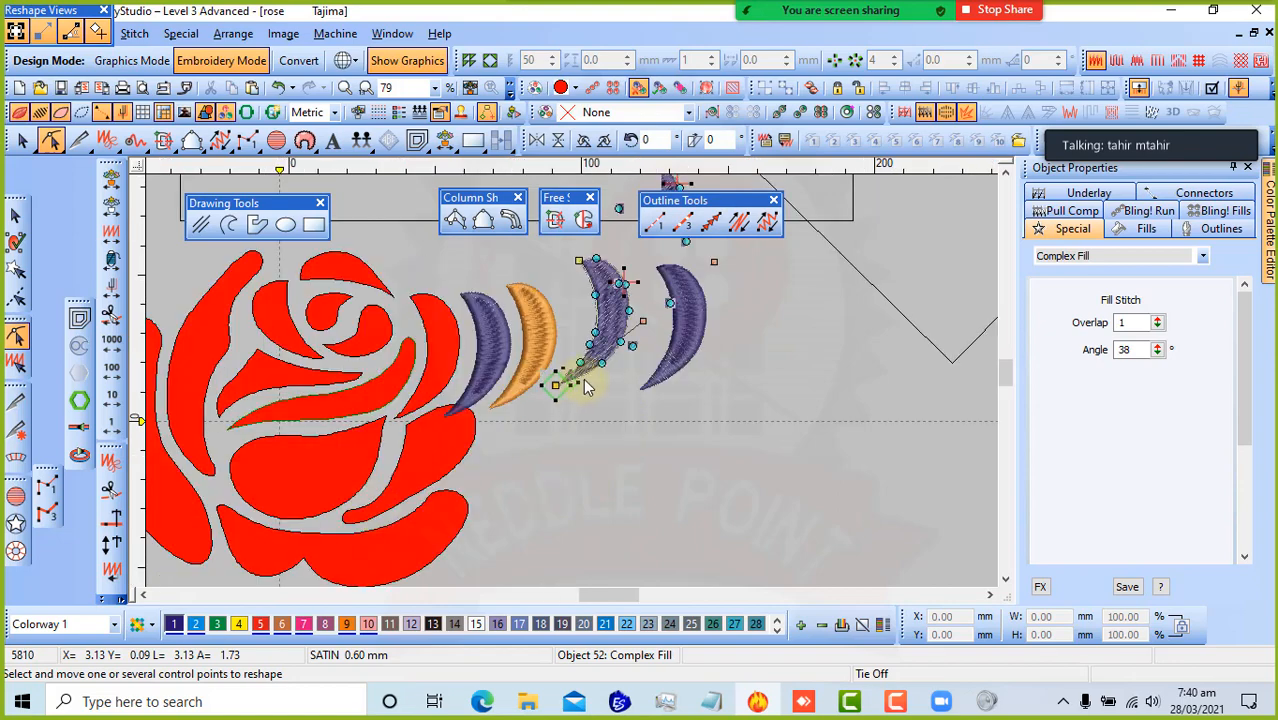
pyautogui.scroll(3, 578, 382)
pyautogui.scroll(-2, 571, 380)
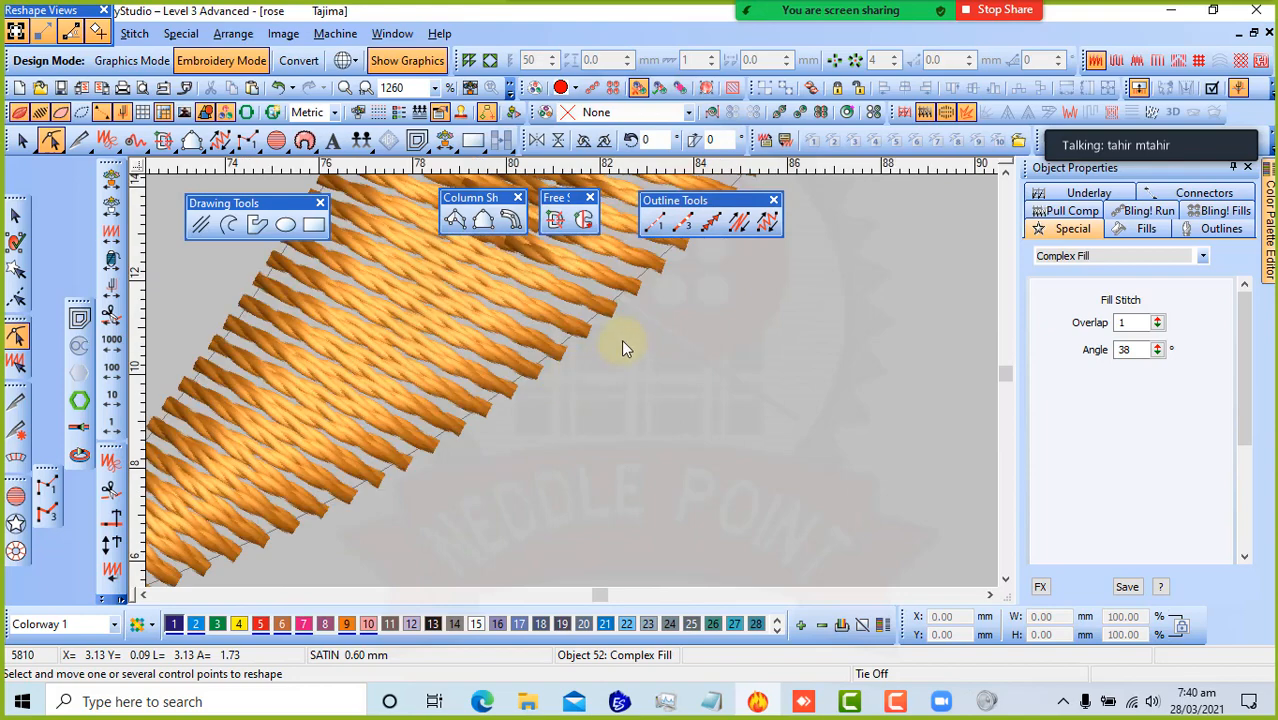
pyautogui.scroll(1, 578, 386)
pyautogui.scroll(-4, 571, 376)
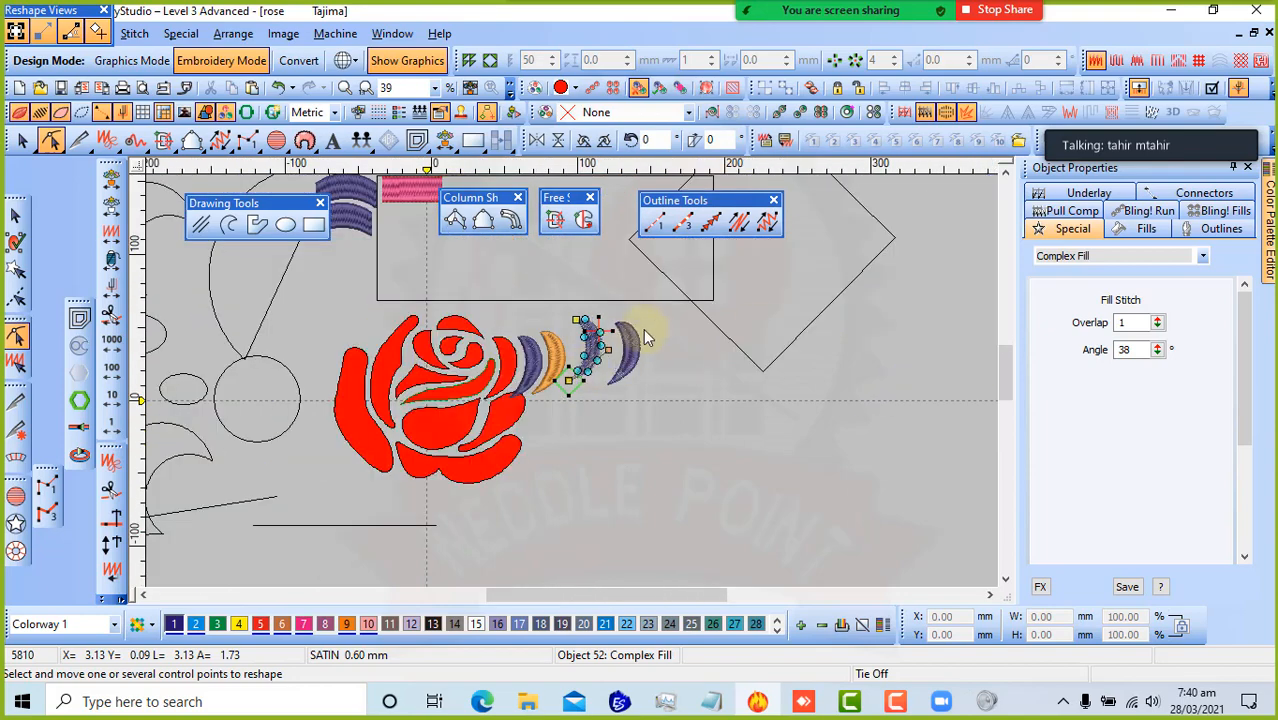
pyautogui.scroll(2, 608, 367)
pyautogui.moveTo(580, 355); pyautogui.dragTo(522, 491)
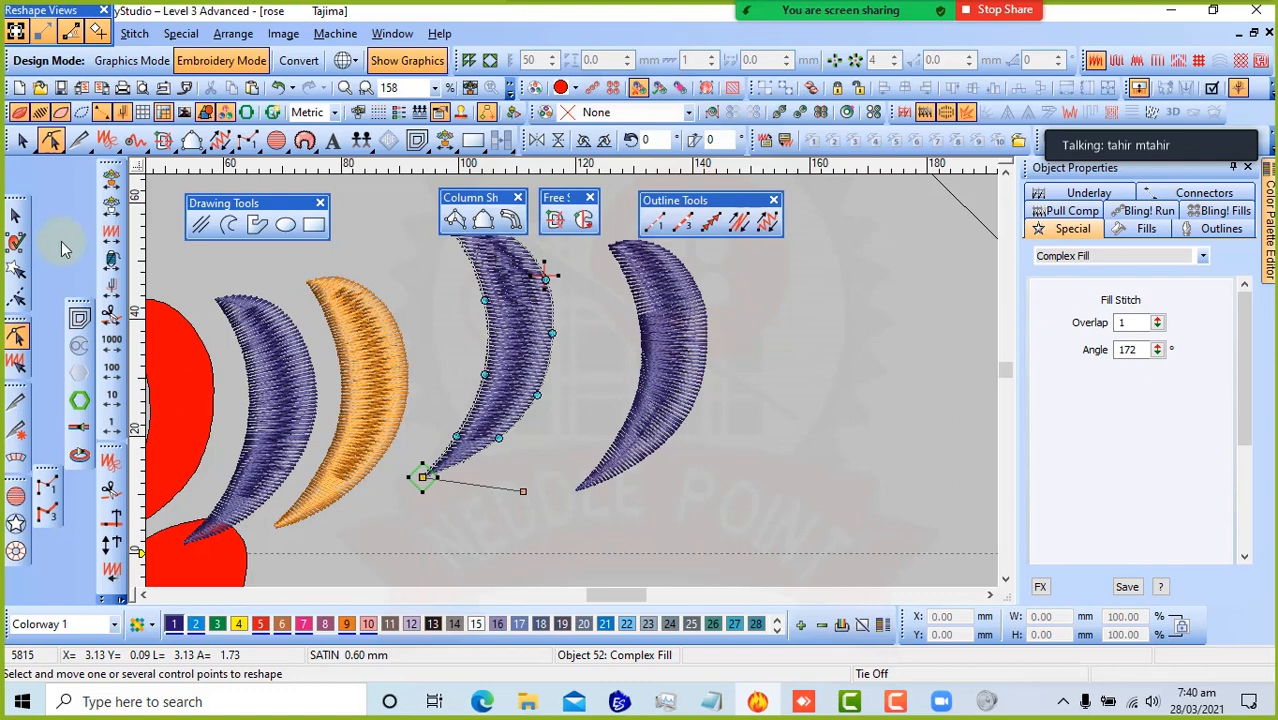
pyautogui.click(15, 215)
pyautogui.click(753, 373)
pyautogui.scroll(-1, 650, 410)
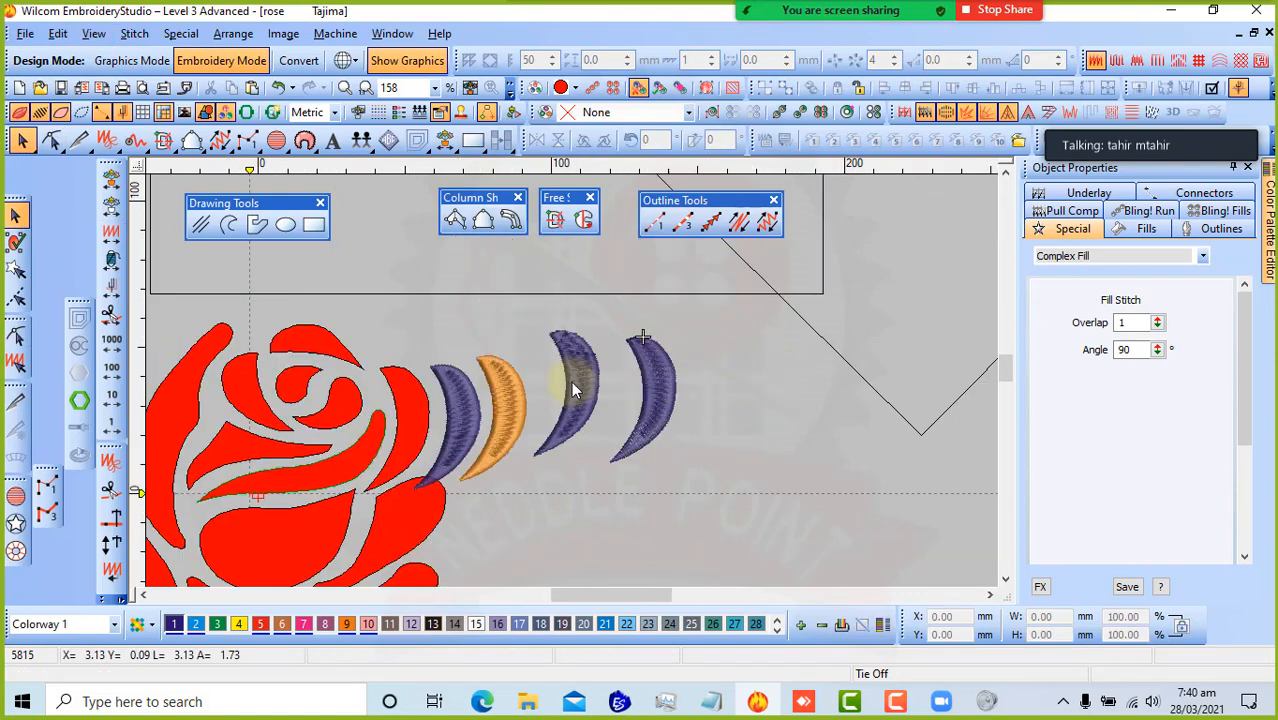
# - Copy the curved Complex Fill band above the rose and place the copy beside the outermost crescent, at about X 176 mm, Y 36 mm
pyautogui.scroll(-1, 480, 286)
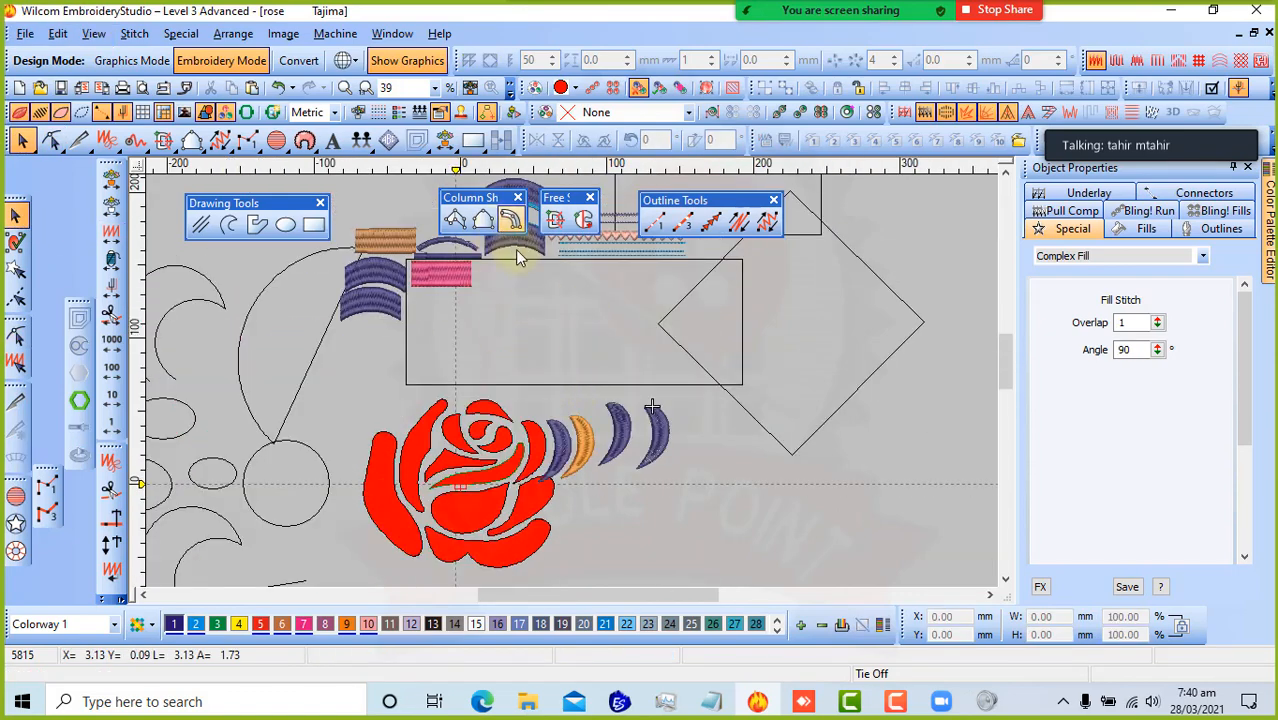
pyautogui.scroll(1, 584, 388)
pyautogui.click(587, 364)
pyautogui.moveTo(587, 364); pyautogui.dragTo(718, 523)
pyautogui.moveTo(691, 486); pyautogui.dragTo(784, 540)
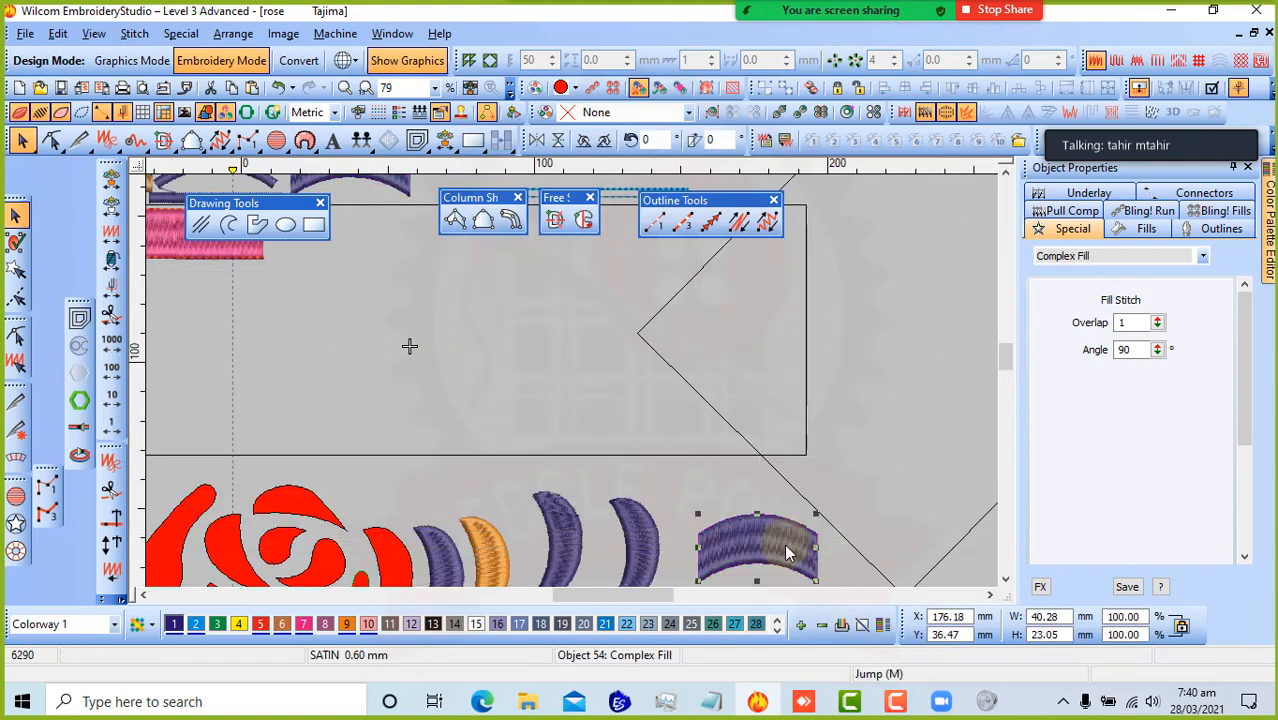
# - Reduce the copied band's height to about 22.6 mm and add a reshape point on its upper and lower curves, right of the middle
pyautogui.scroll(4, 784, 544)
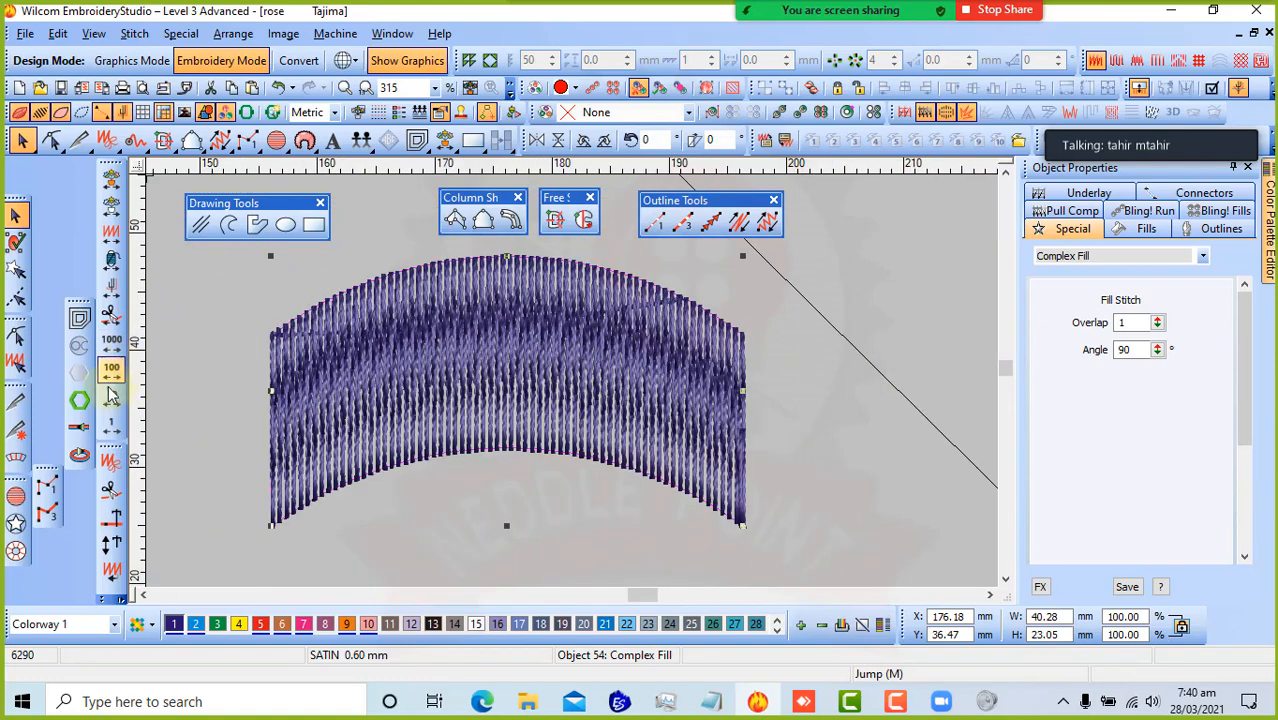
pyautogui.moveTo(507, 257)
pyautogui.mouseDown()
pyautogui.moveTo(508, 285)
pyautogui.moveTo(507, 262)
pyautogui.mouseUp()
pyautogui.press('h')
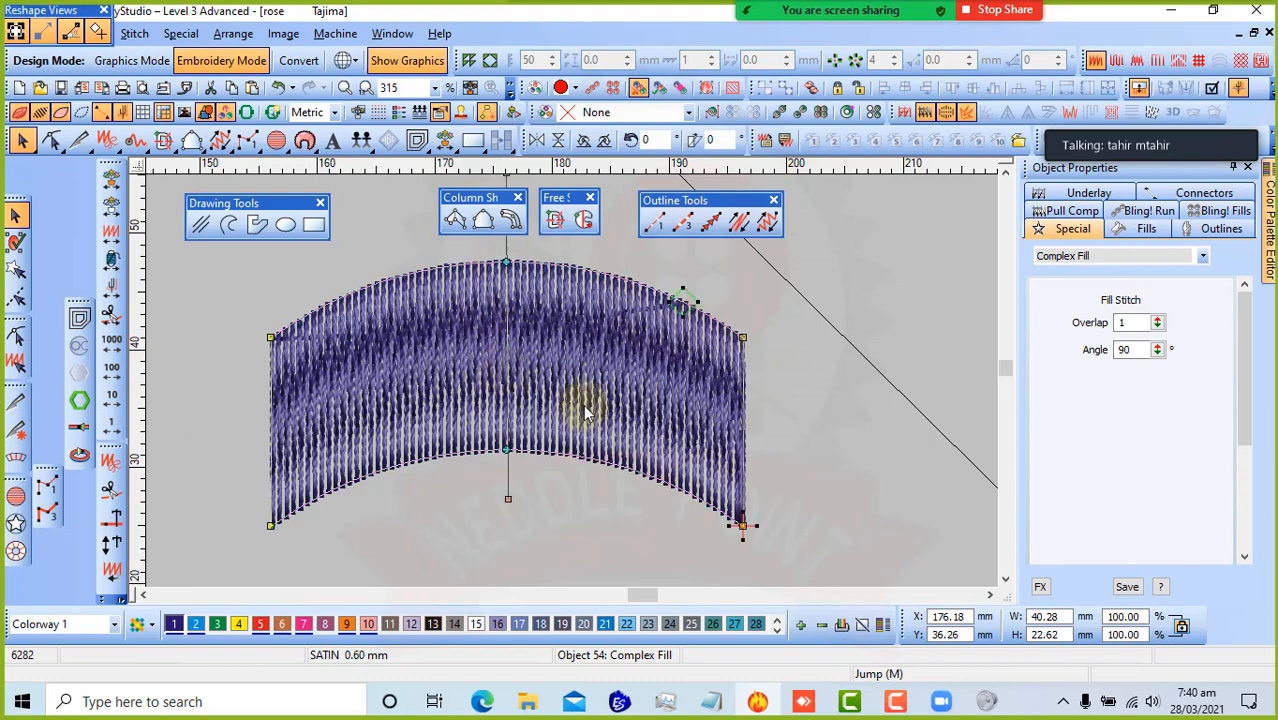
pyautogui.moveTo(770, 319); pyautogui.dragTo(643, 482)
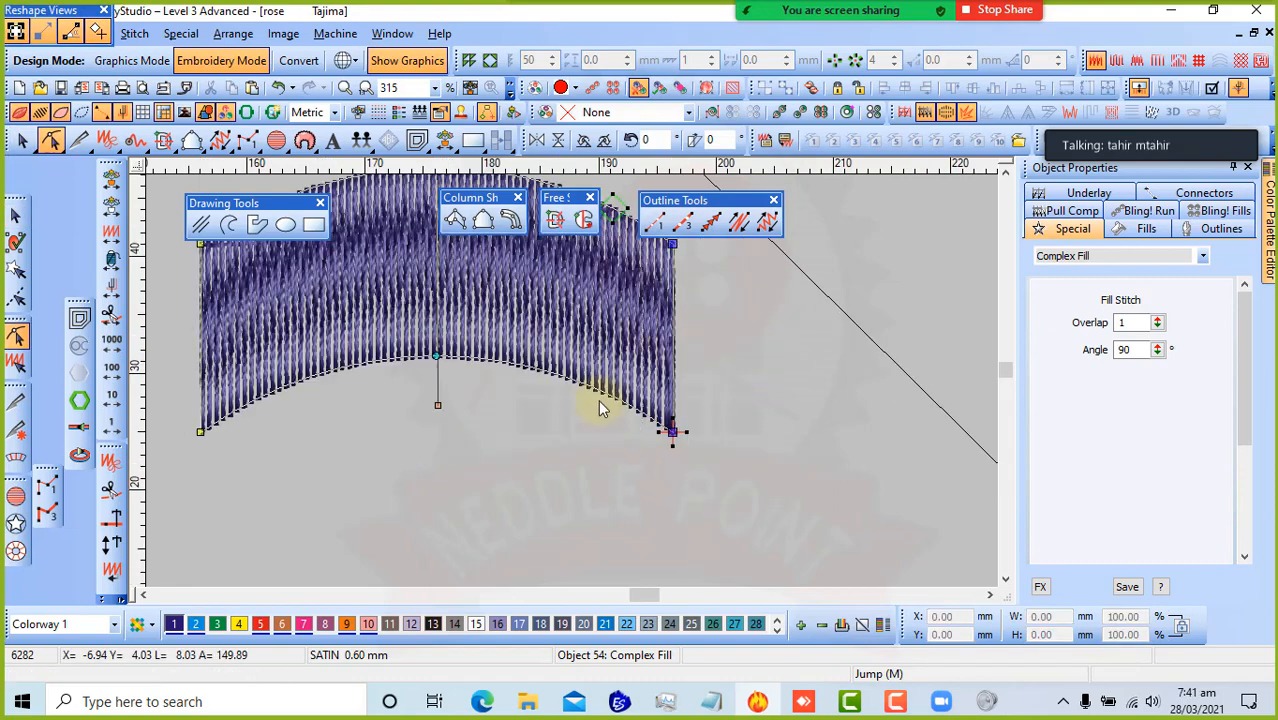
pyautogui.hotkey('shift', 'z')
pyautogui.click(562, 303)
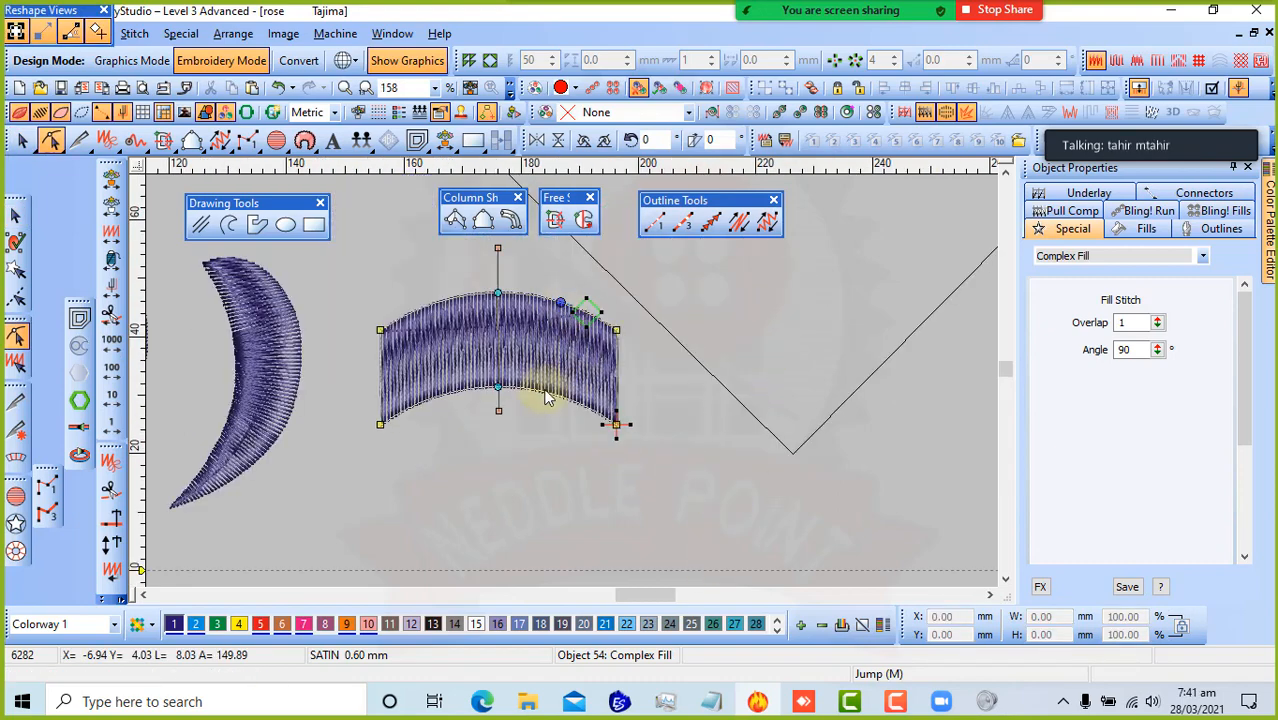
pyautogui.click(545, 390)
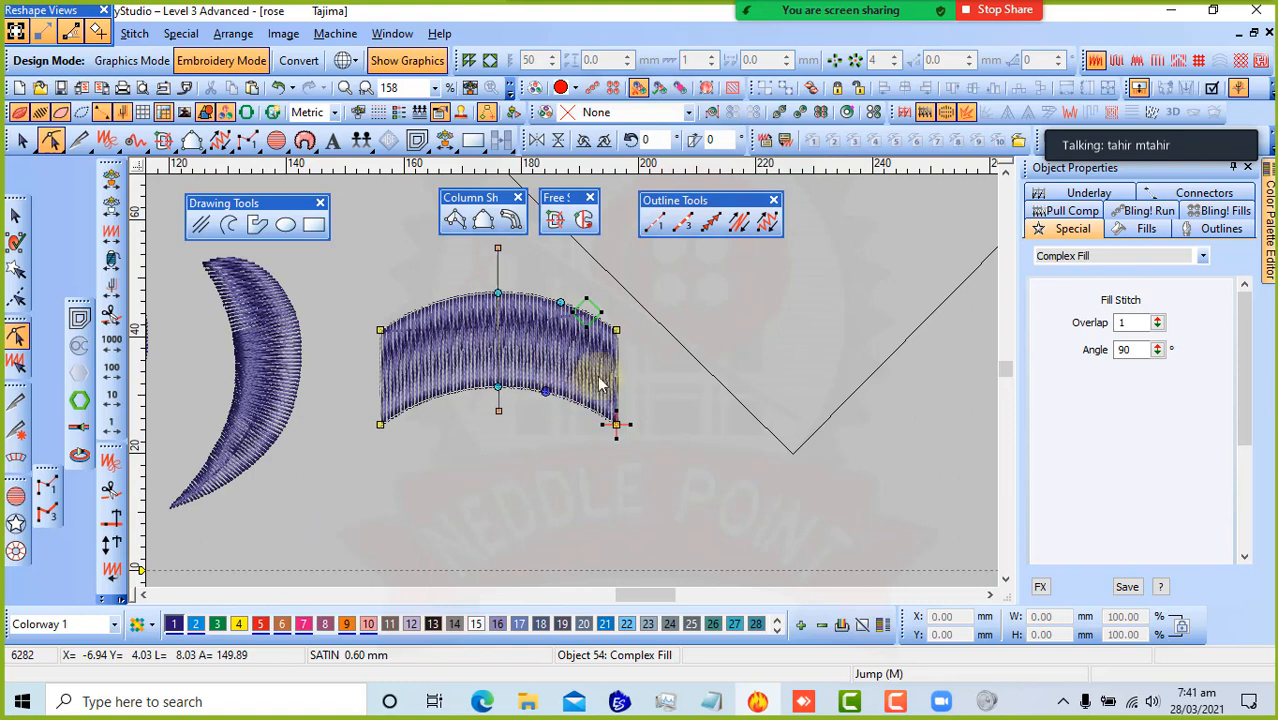
# - Bend the copied band's right end downward into a hook about 43.6 mm wide and 35.2 mm high, moving its stitch end marker there
pyautogui.click(612, 427)
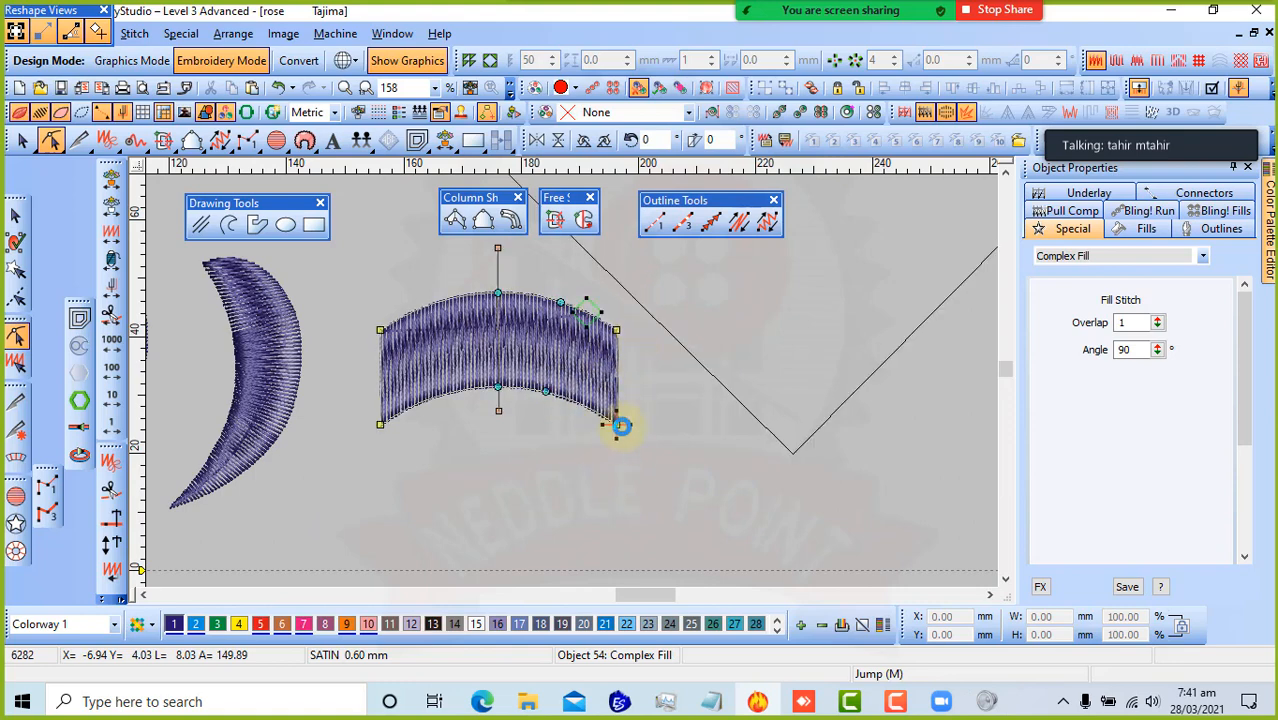
pyautogui.moveTo(645, 318); pyautogui.dragTo(610, 428)
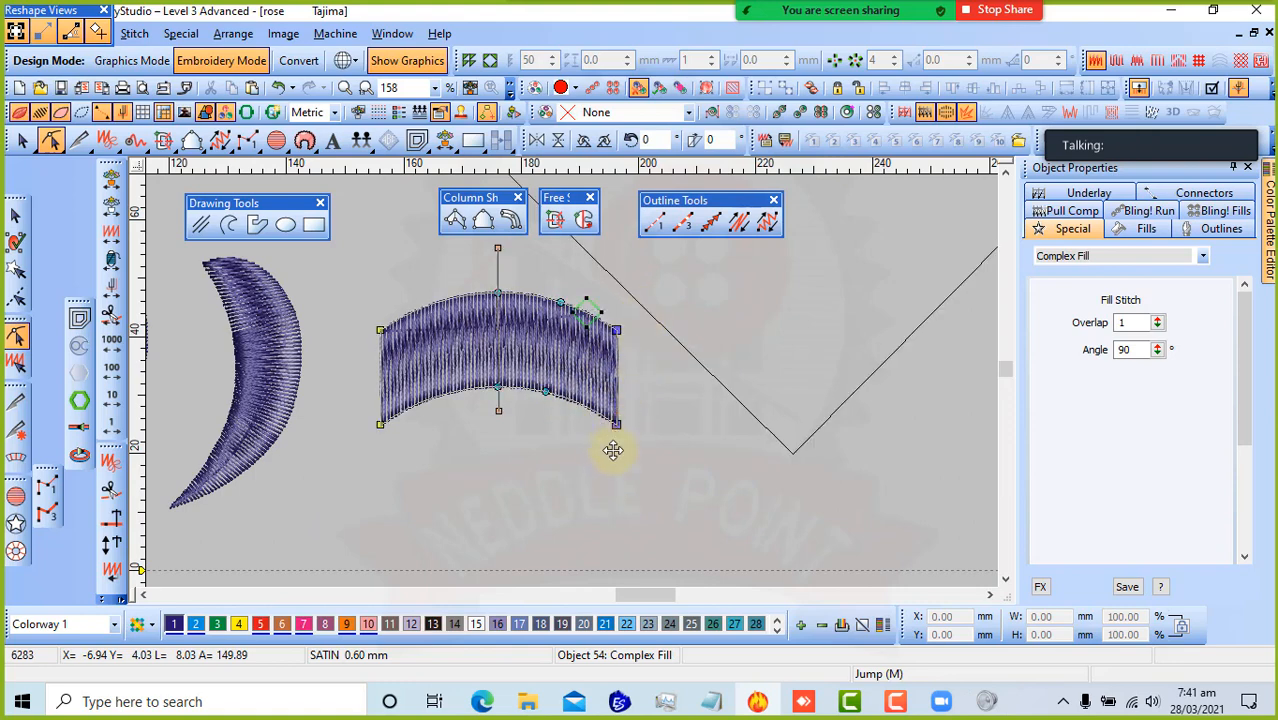
pyautogui.click(573, 497)
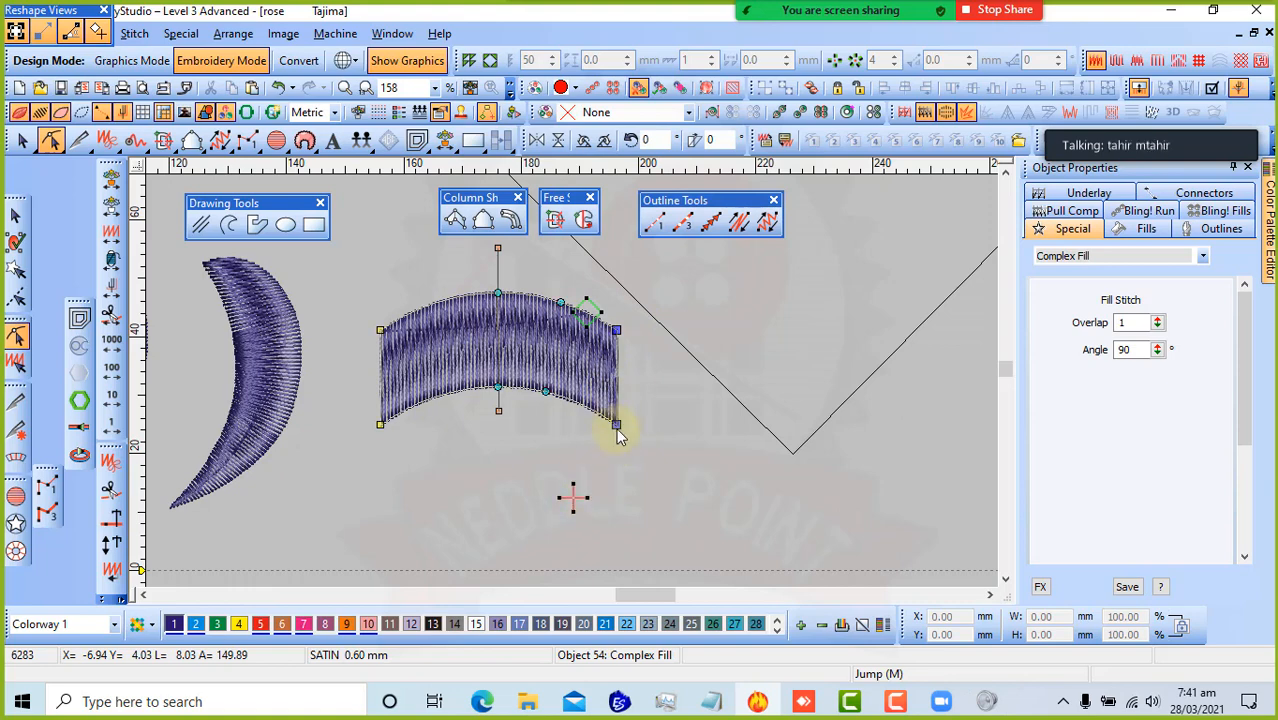
pyautogui.moveTo(615, 424); pyautogui.dragTo(548, 484)
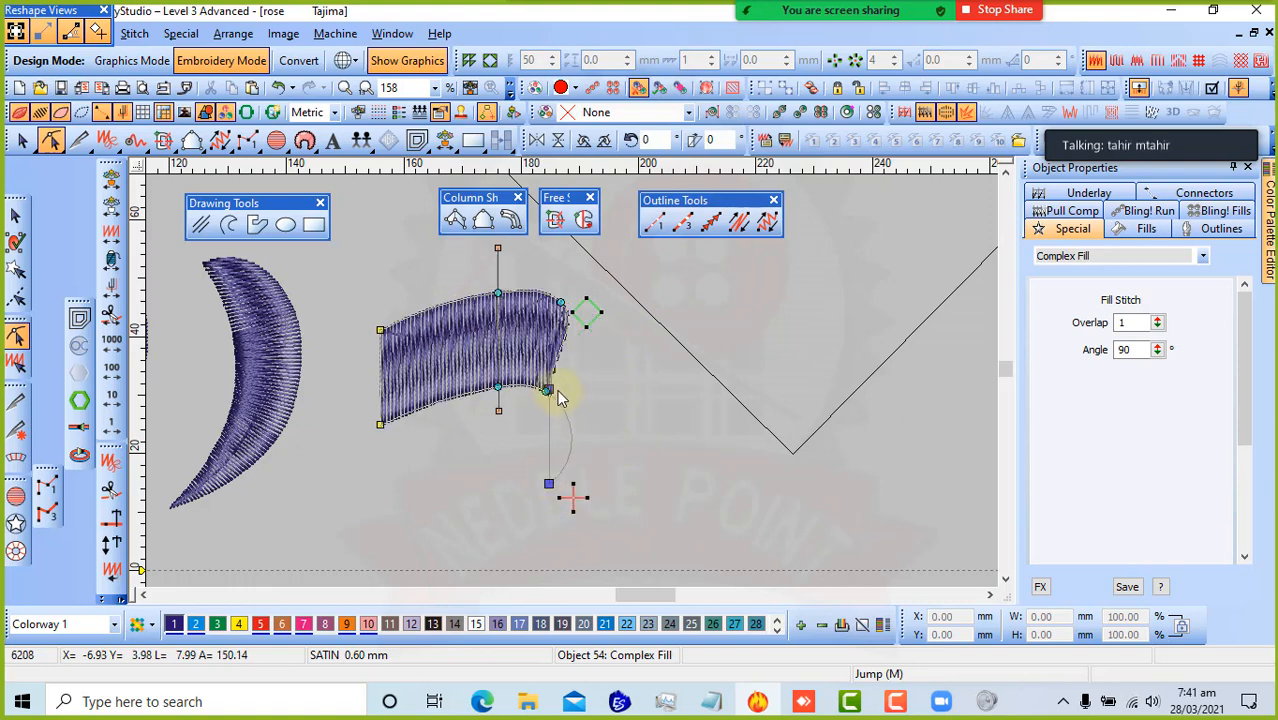
pyautogui.click(571, 388)
pyautogui.moveTo(574, 390); pyautogui.dragTo(605, 500)
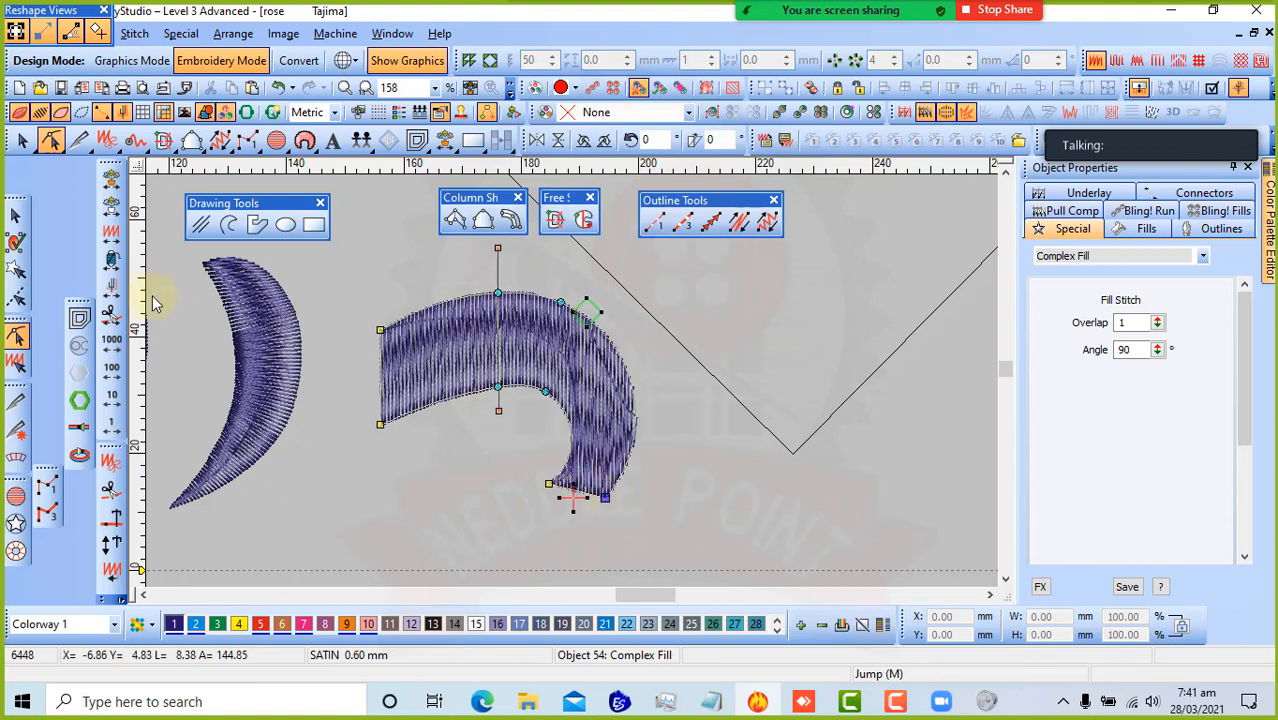
pyautogui.click(16, 215)
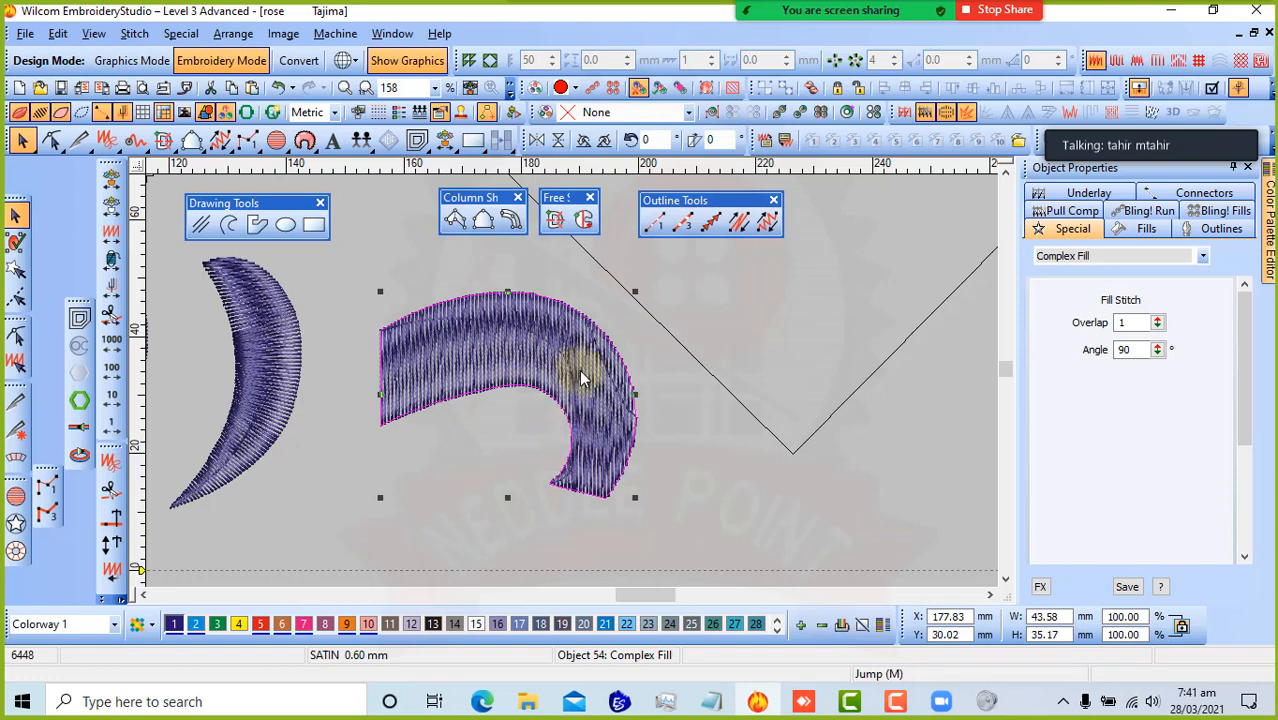
pyautogui.click(702, 487)
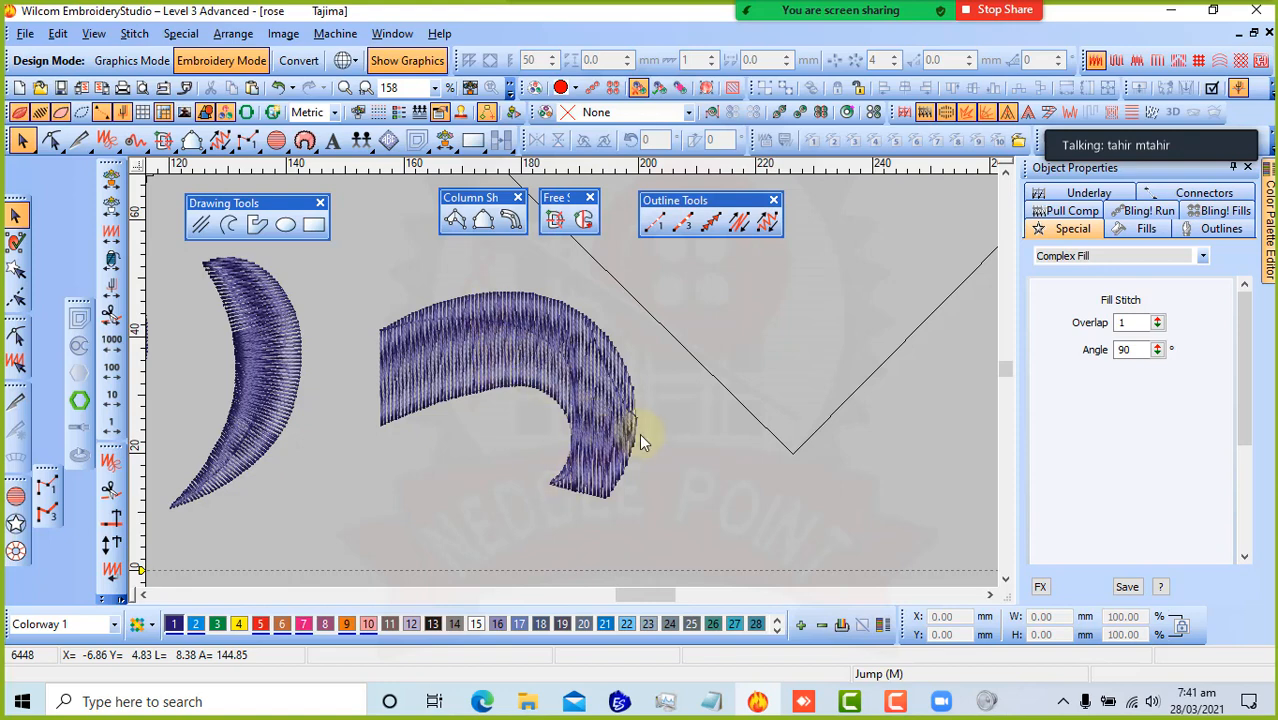
# - Convert the hooked Complex Fill band into a Fusion Fill object, accepting the default stitch angles
pyautogui.click(530, 382)
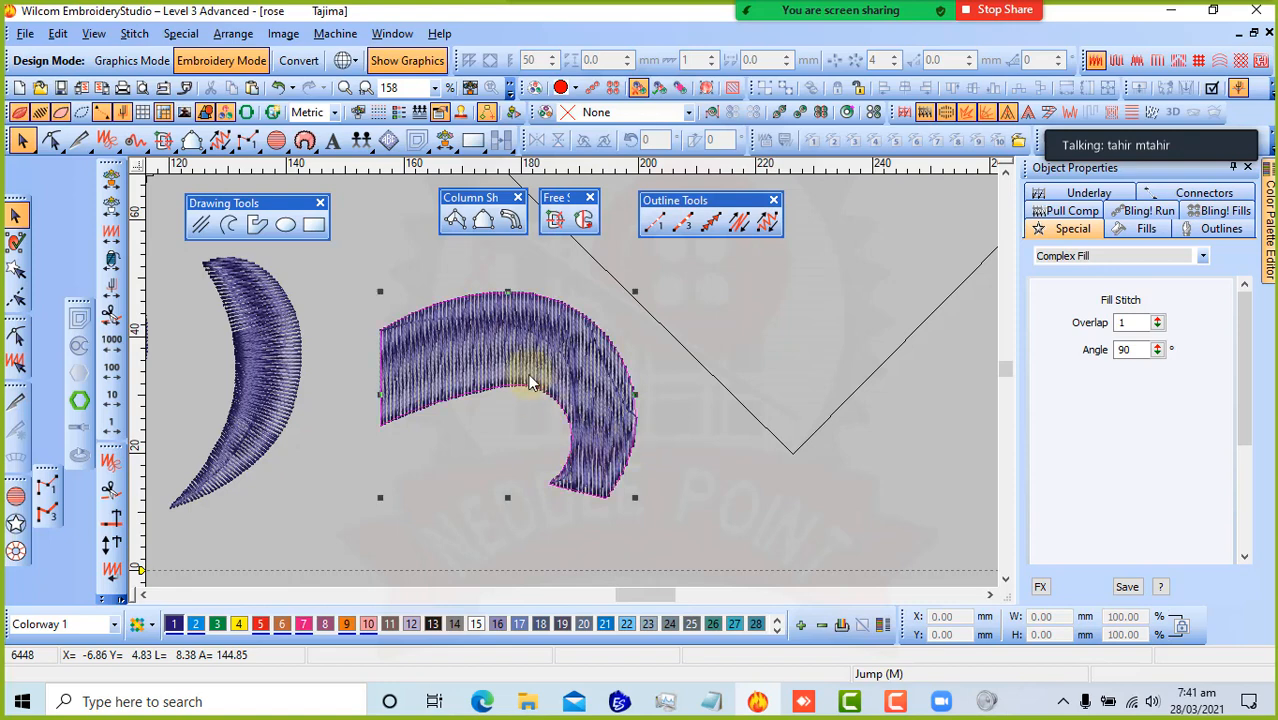
pyautogui.rightClick(528, 370)
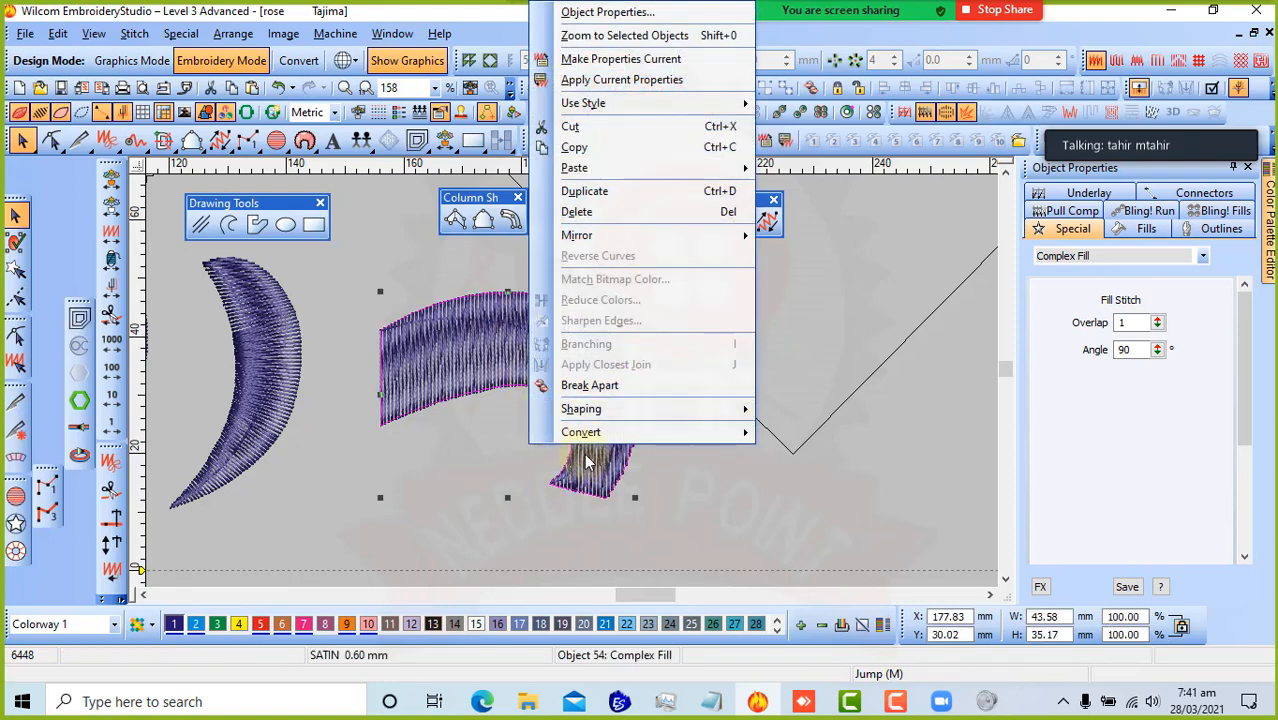
pyautogui.moveTo(626, 431)
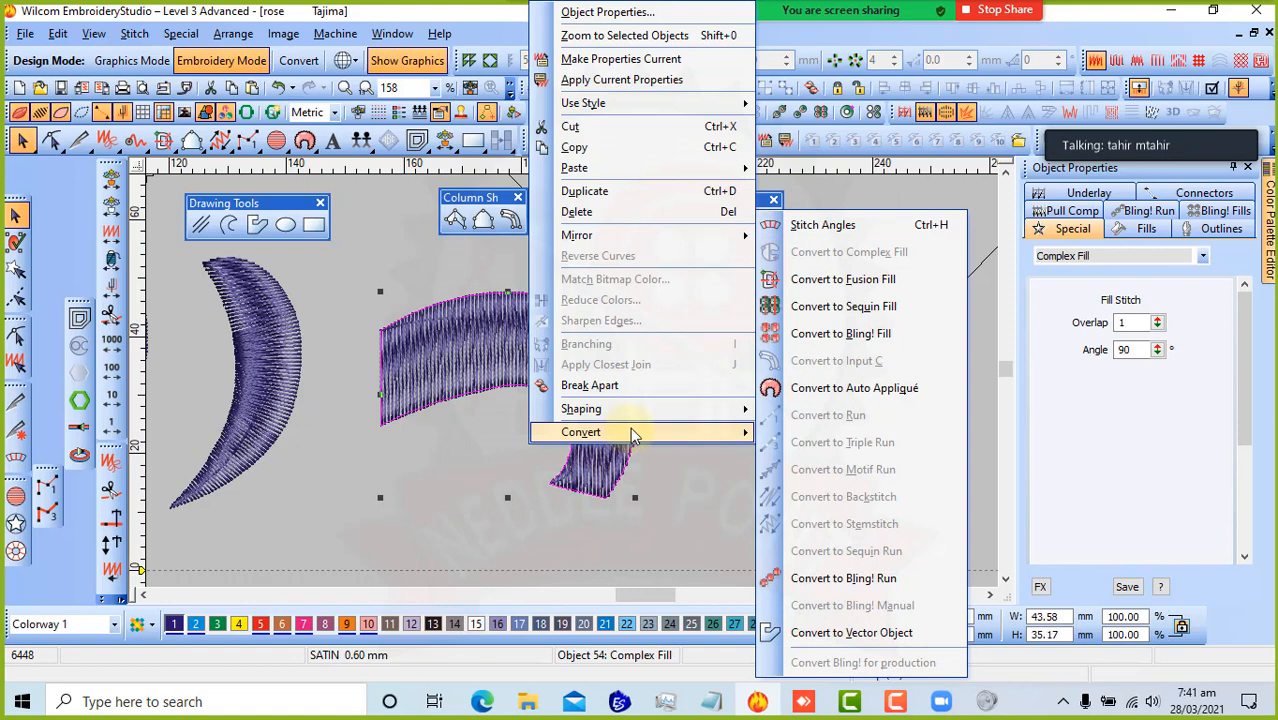
pyautogui.click(870, 281)
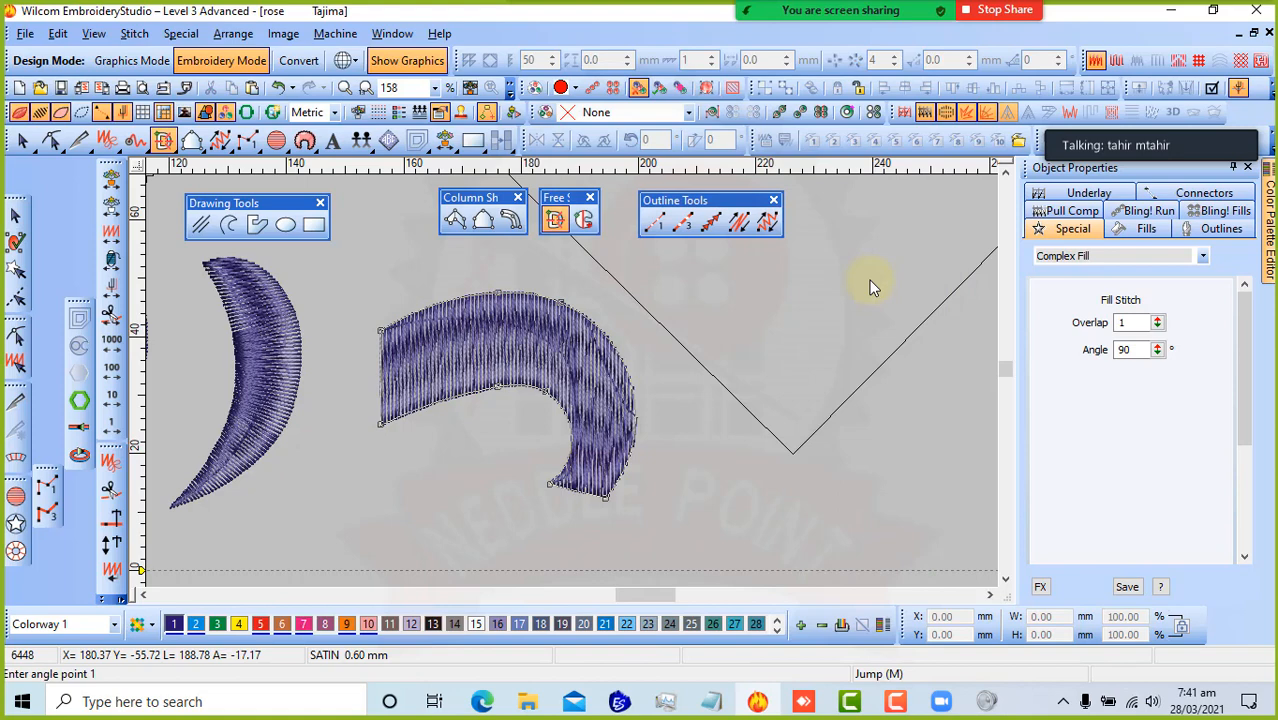
pyautogui.press('Return')
pyautogui.press('Return')
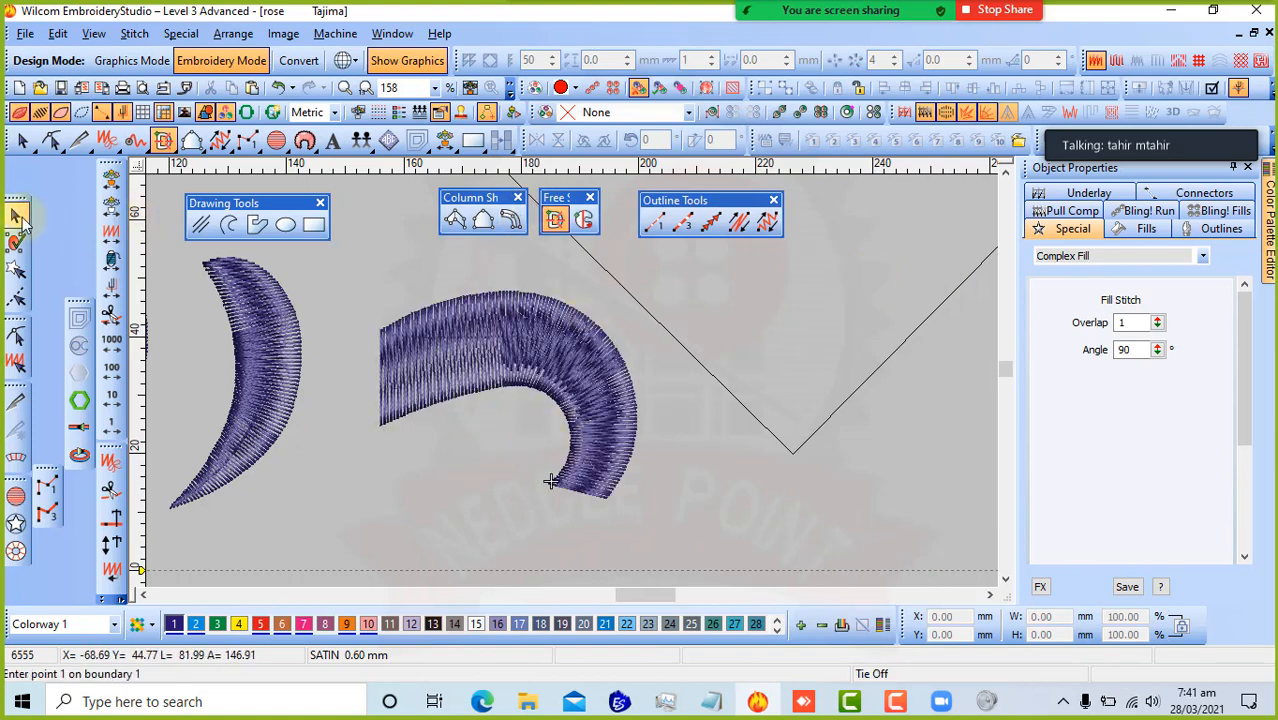
pyautogui.press('Escape')
# - Select the hooked band to check its object type and compare its turning stitches with the crescents
pyautogui.click(471, 363)
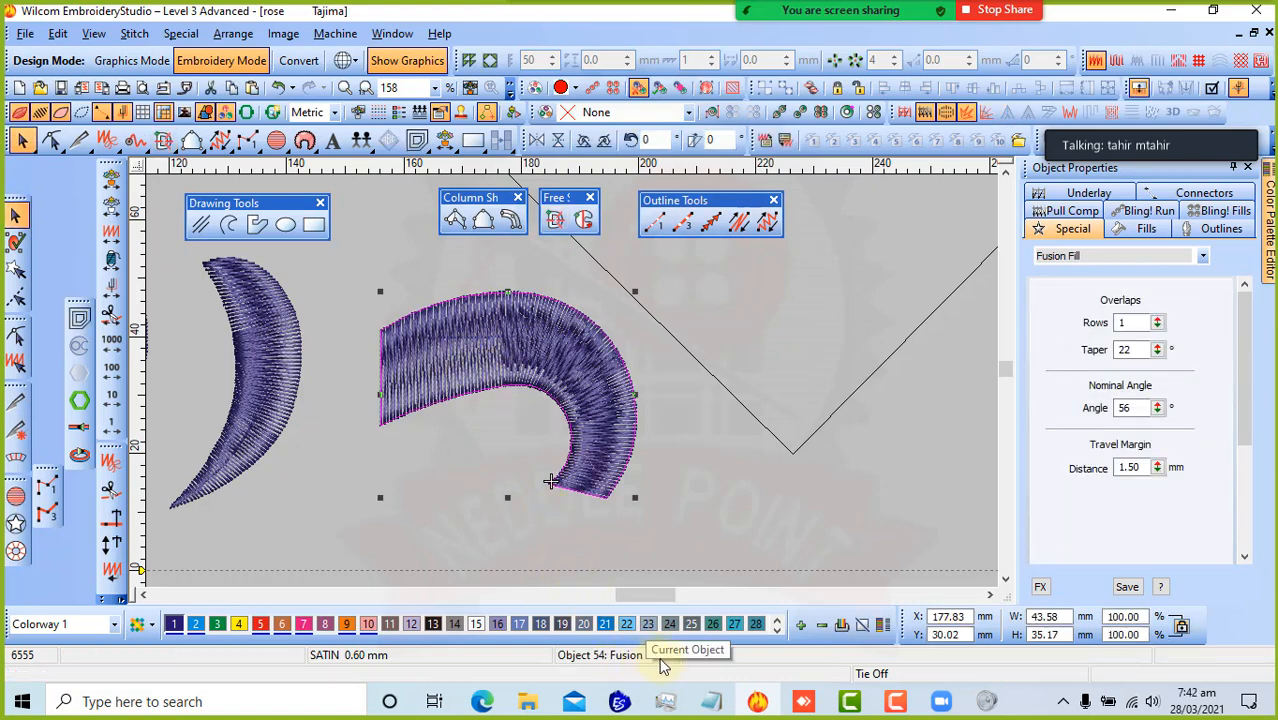
pyautogui.click(684, 492)
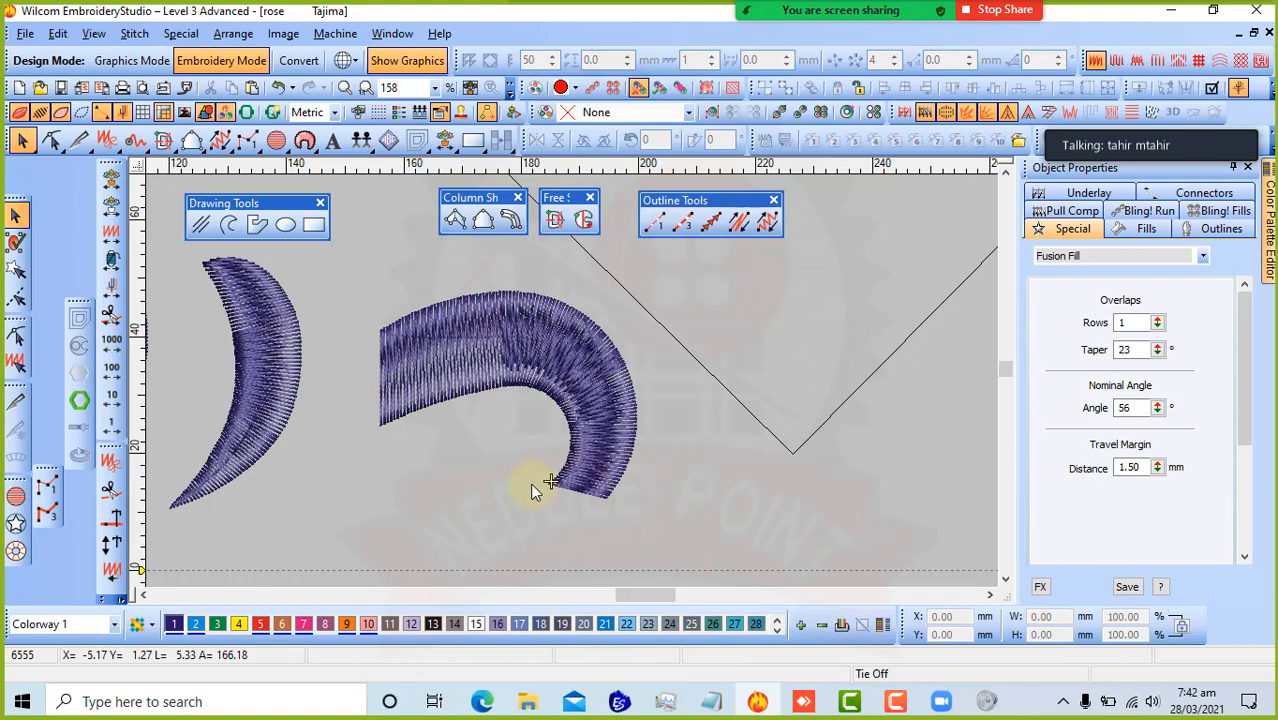
pyautogui.hotkey('shift', 'z')
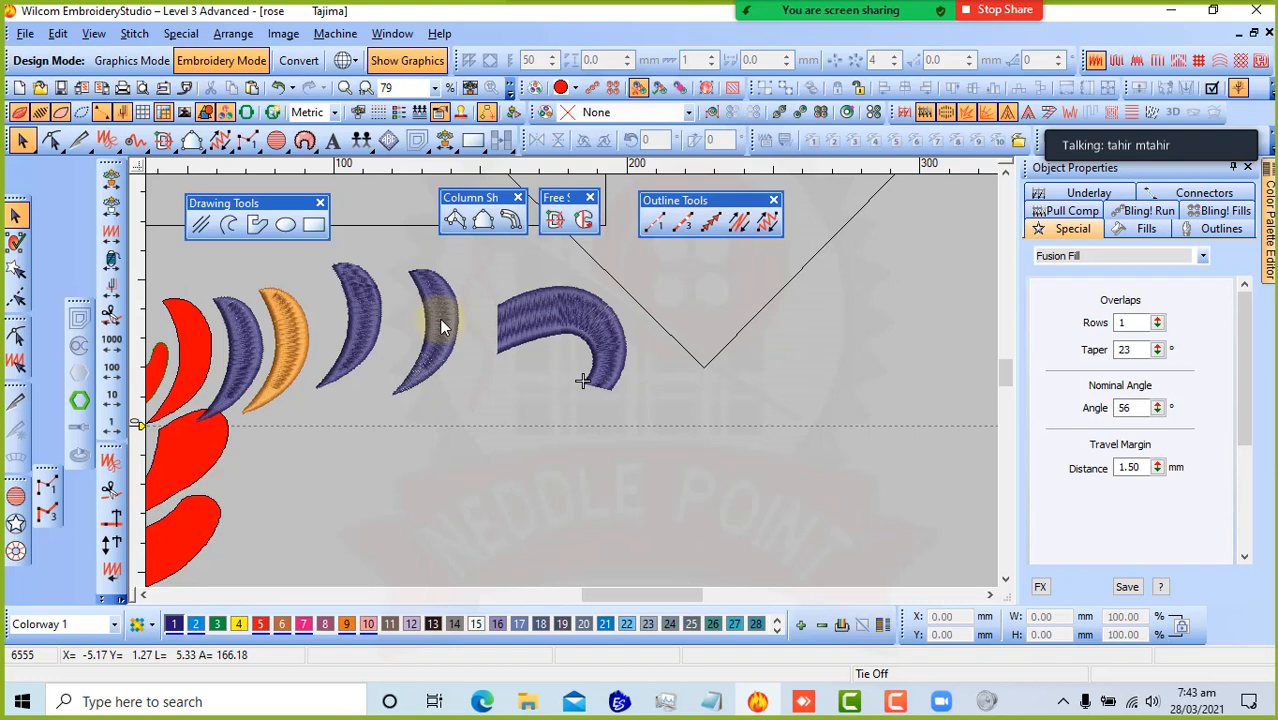
pyautogui.click(548, 339)
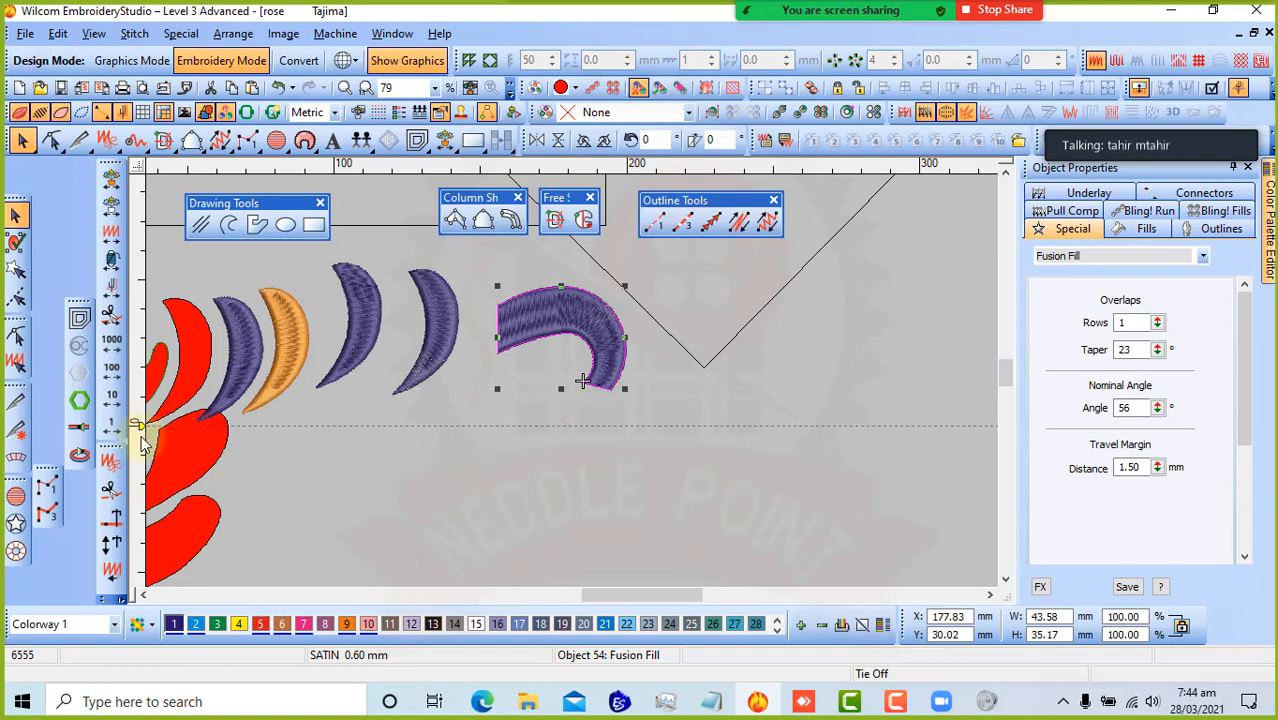
# - Move the purple crescent nearest the rose onto the rose's outer crescent petal, centred at about X 47.5 mm, Y 22.3 mm
pyautogui.press('0')
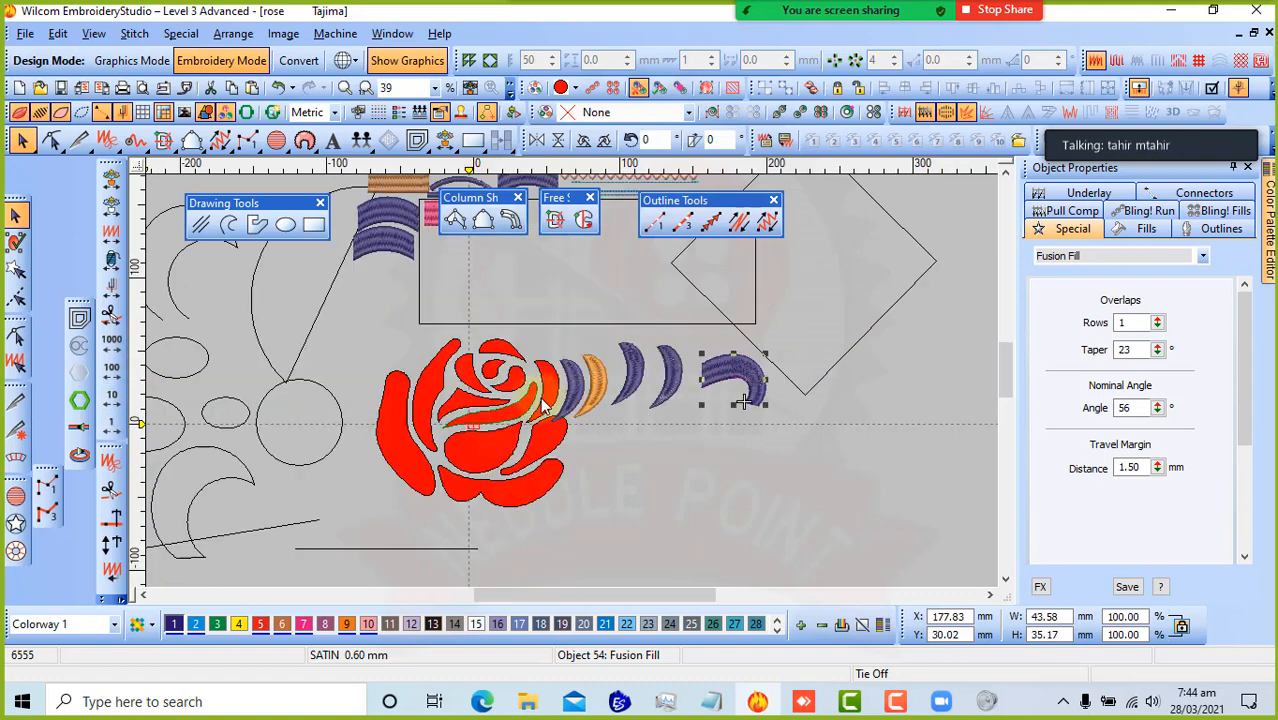
pyautogui.press('z')
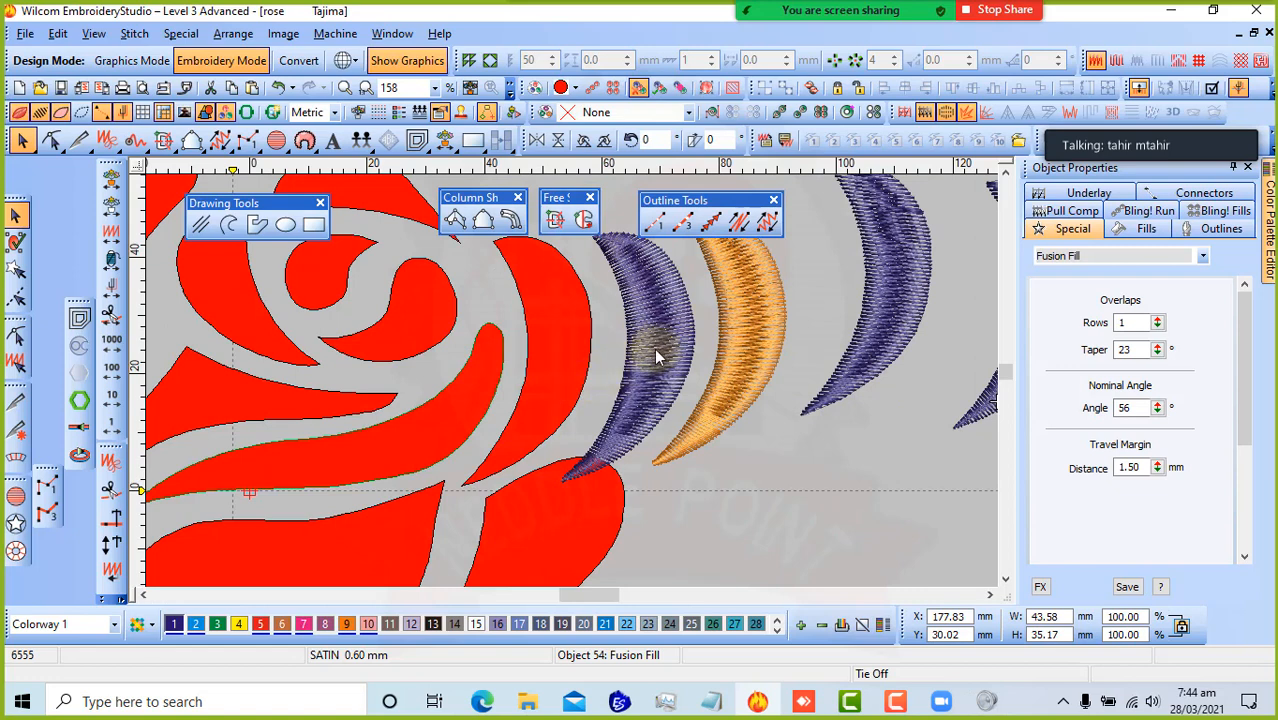
pyautogui.hotkey('shift', 'z')
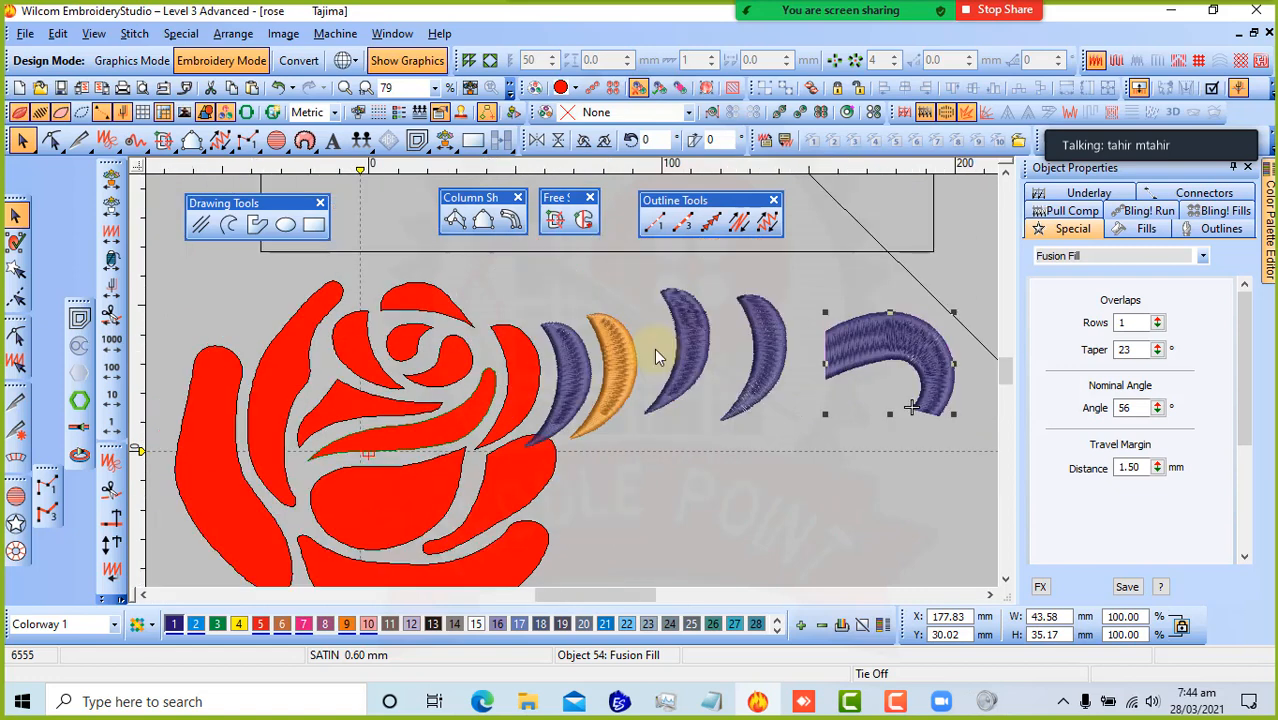
pyautogui.click(569, 370)
pyautogui.moveTo(567, 371); pyautogui.dragTo(521, 380)
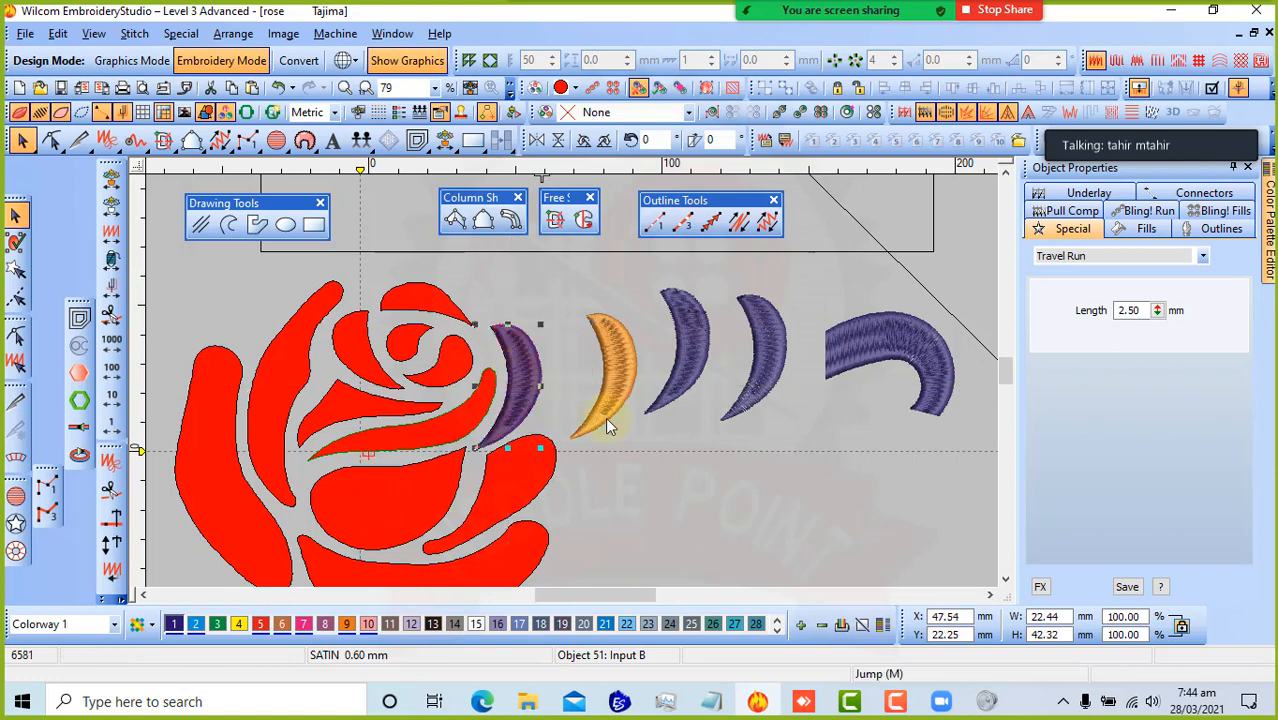
pyautogui.press('Escape')
# - Begin a Stemstitch outline in thread colour 6 at the moved purple crescent's lower tip, tracing up its outer edge
pyautogui.press('z')
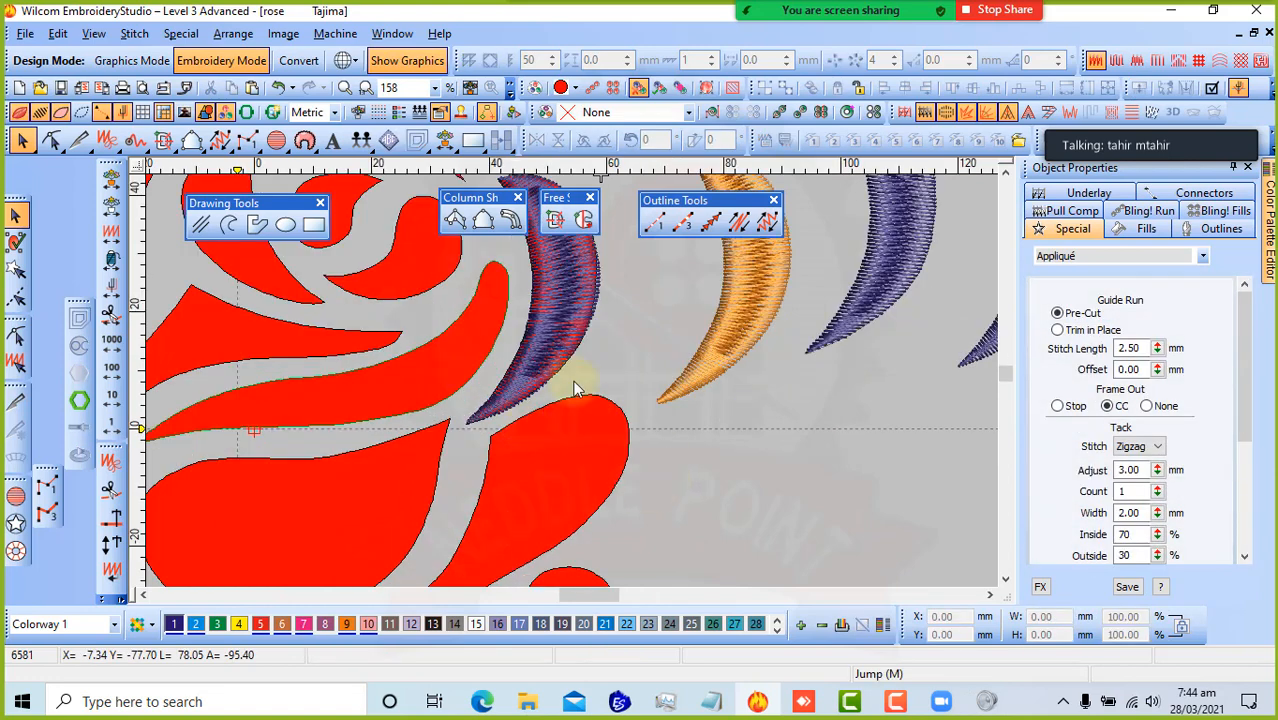
pyautogui.click(665, 225)
pyautogui.click(690, 226)
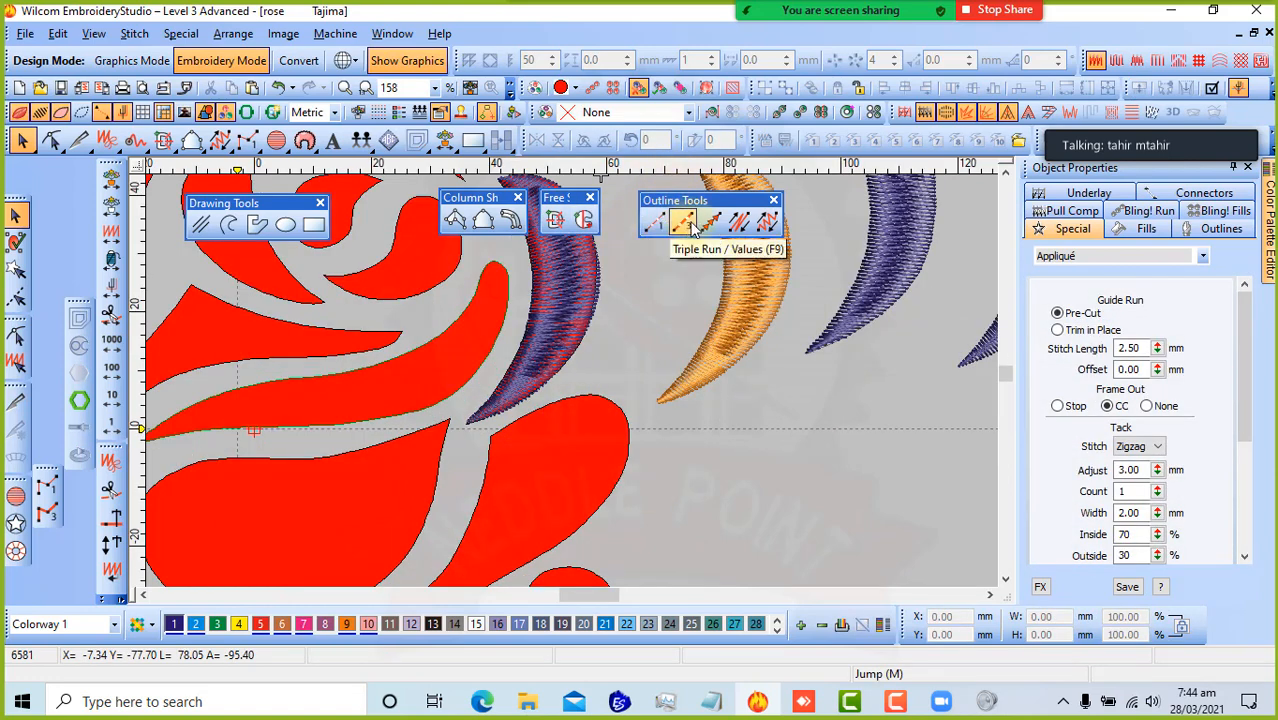
pyautogui.click(711, 225)
pyautogui.click(740, 225)
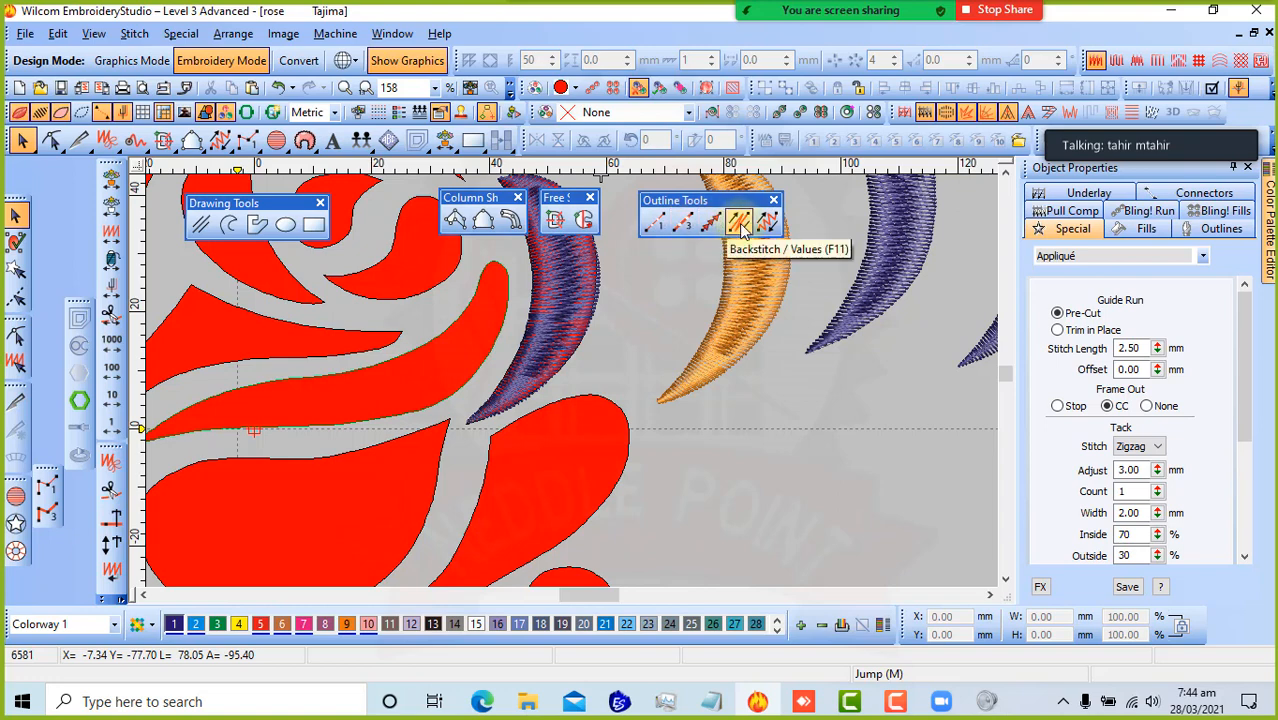
pyautogui.click(766, 224)
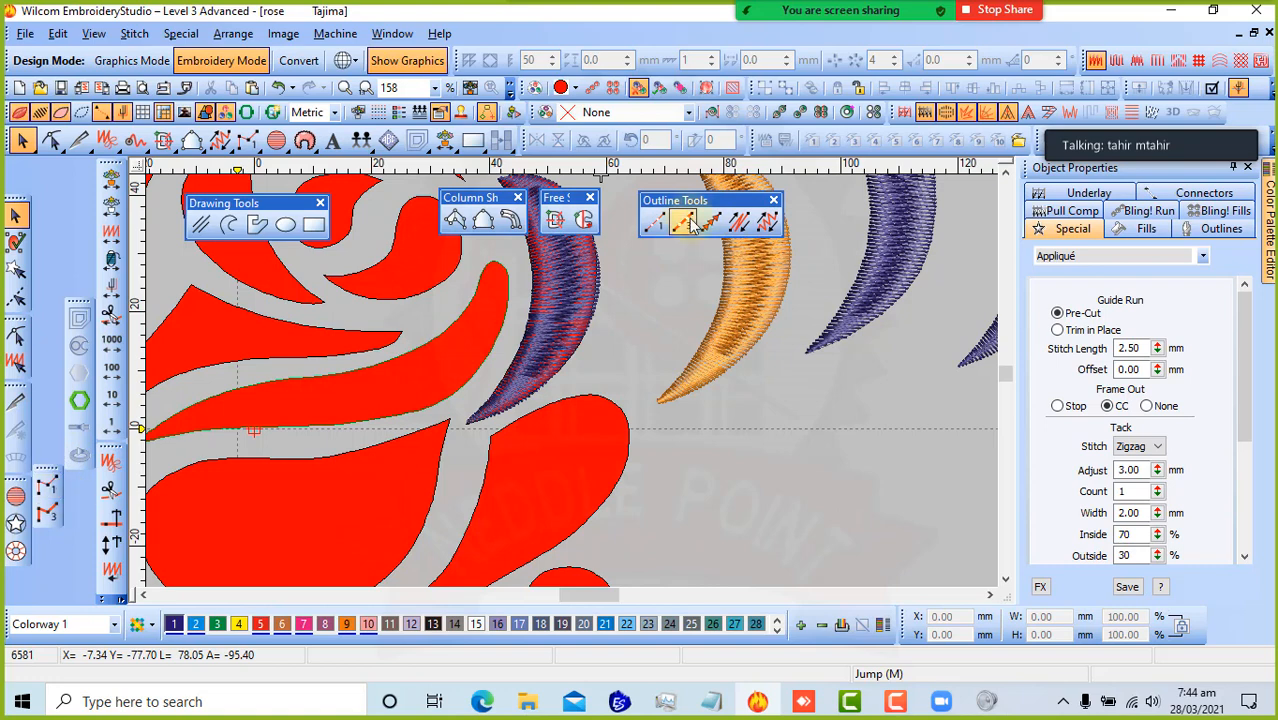
pyautogui.click(766, 224)
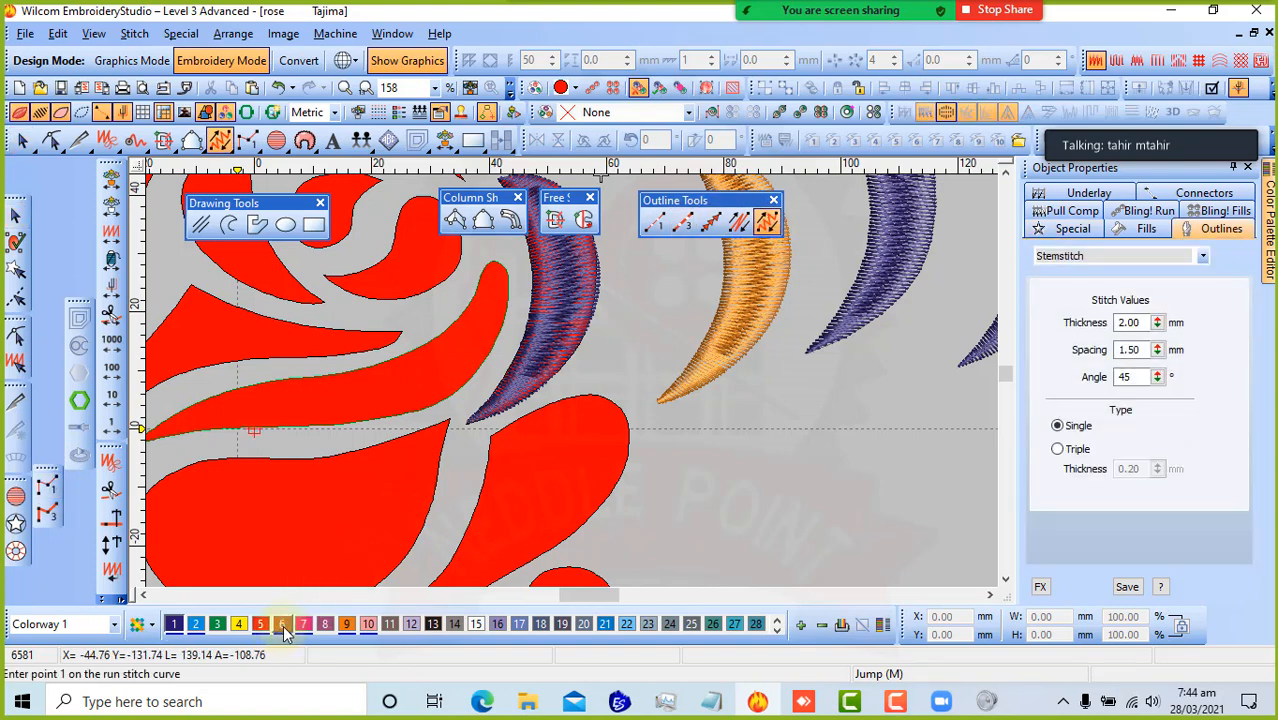
pyautogui.click(470, 421)
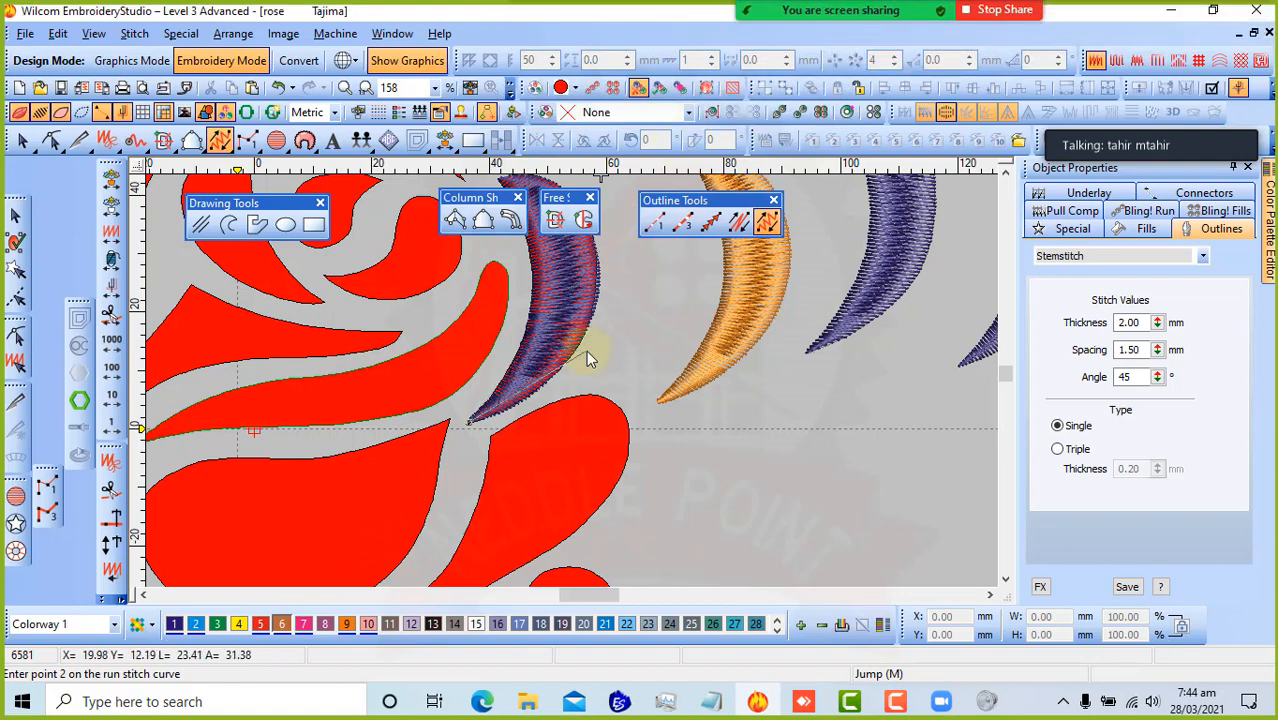
pyautogui.click(571, 351)
pyautogui.click(595, 246)
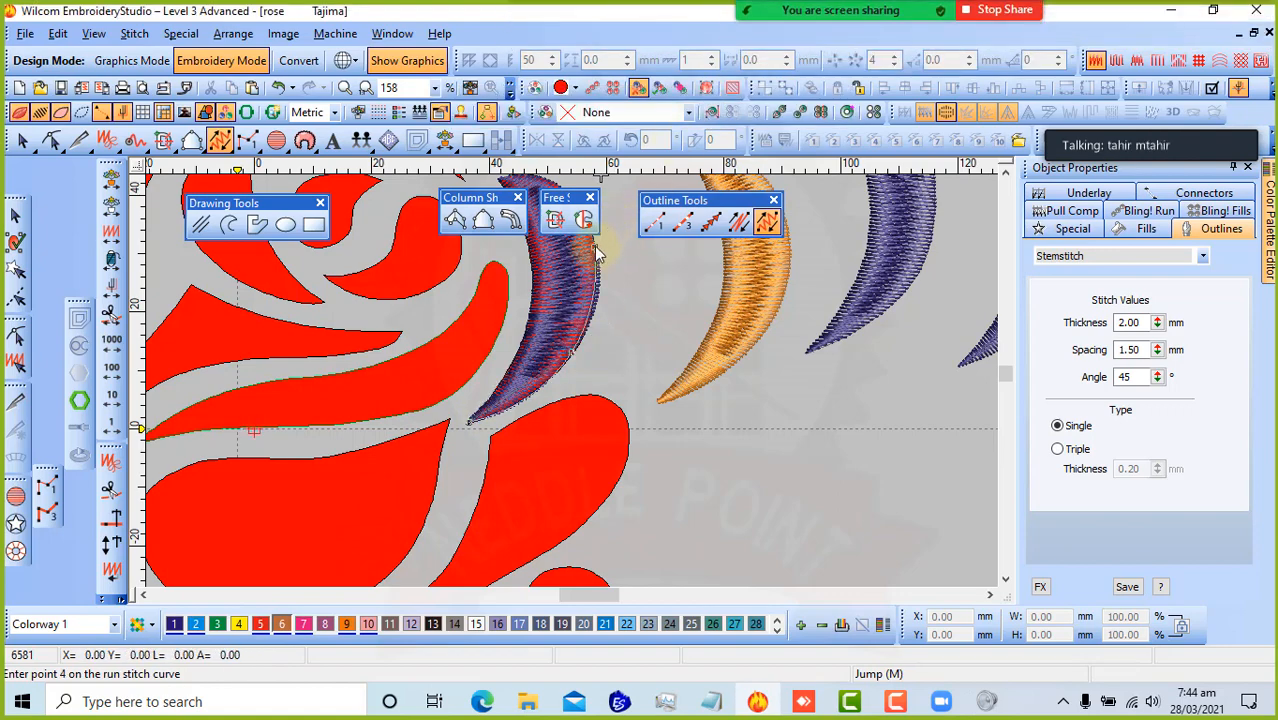
# - Continue the Stemstitch outline around the upper tip and down the inner edge, ending at the lower tip, about 22 mm by 42.4 mm overall
pyautogui.moveTo(482, 236); pyautogui.dragTo(503, 336)
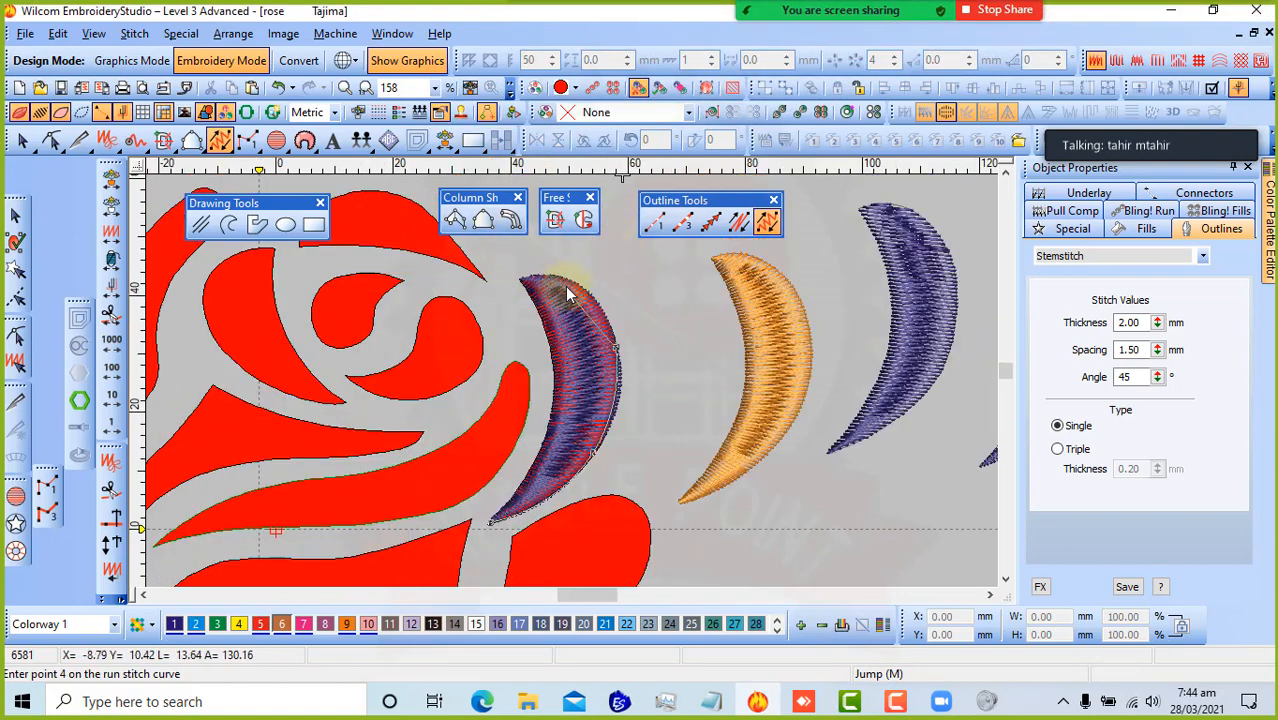
pyautogui.click(571, 289)
pyautogui.click(525, 279)
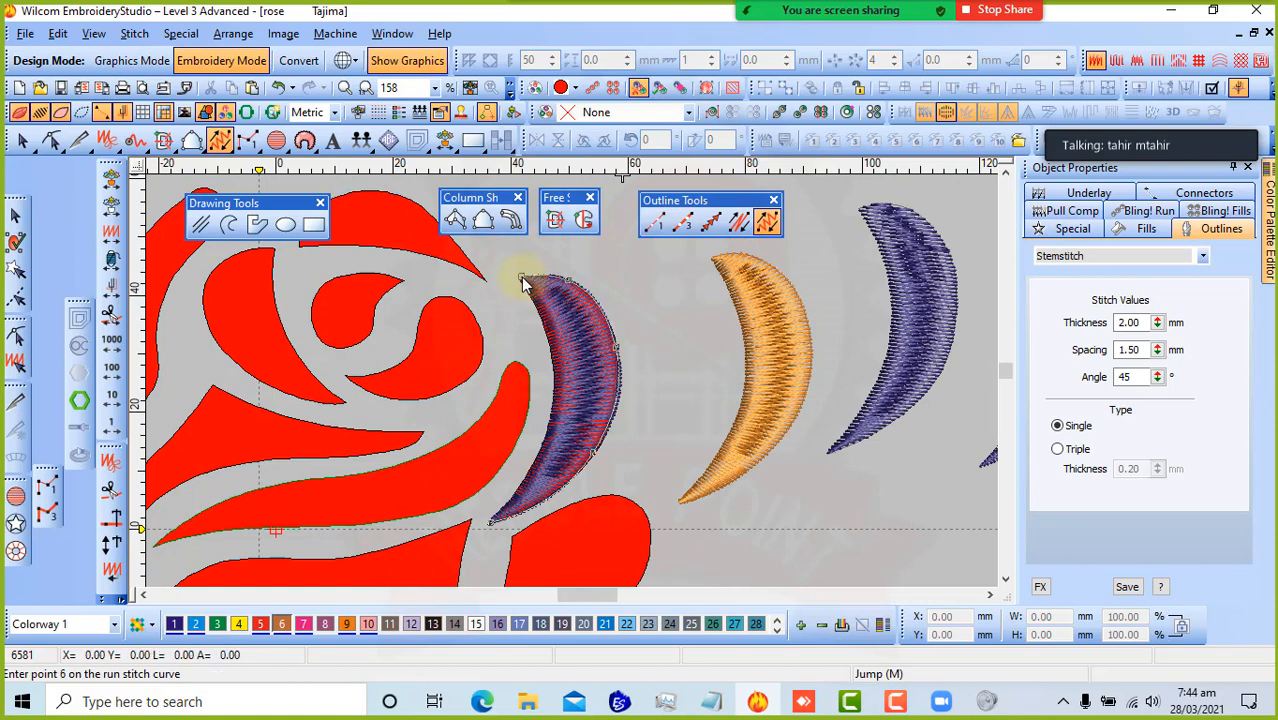
pyautogui.click(550, 335)
pyautogui.click(532, 465)
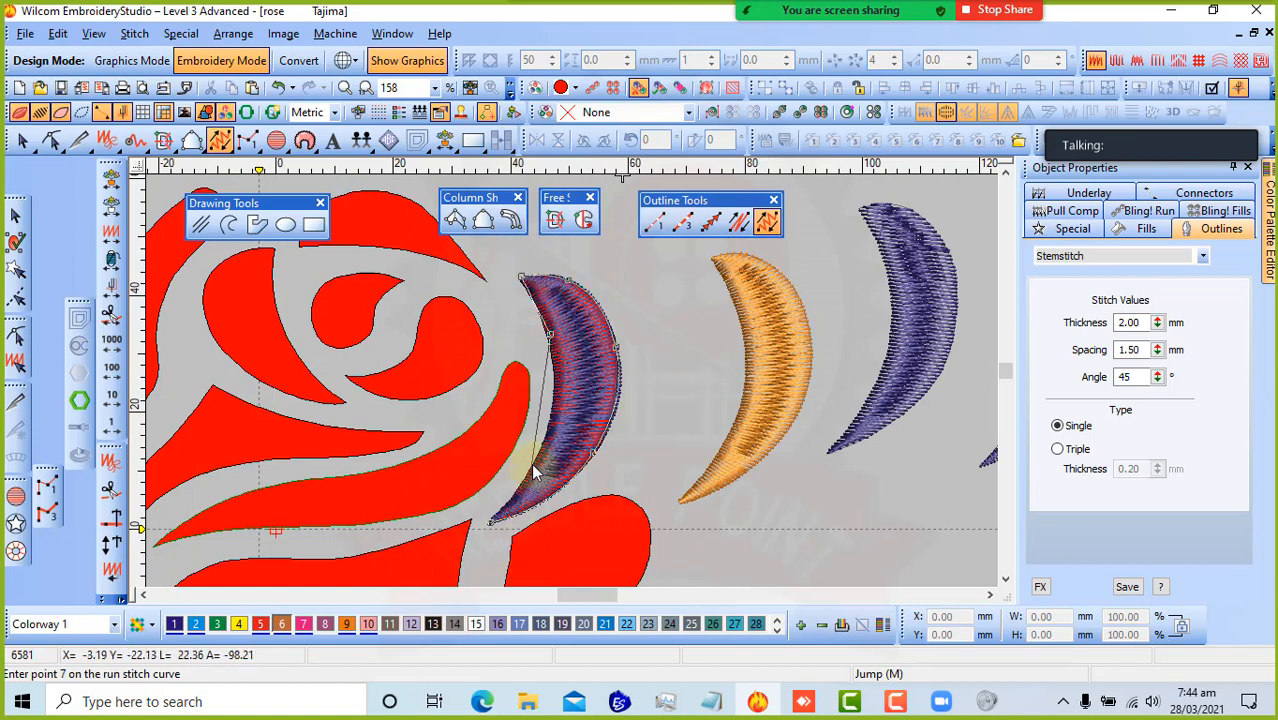
pyautogui.click(490, 528)
pyautogui.press('Return')
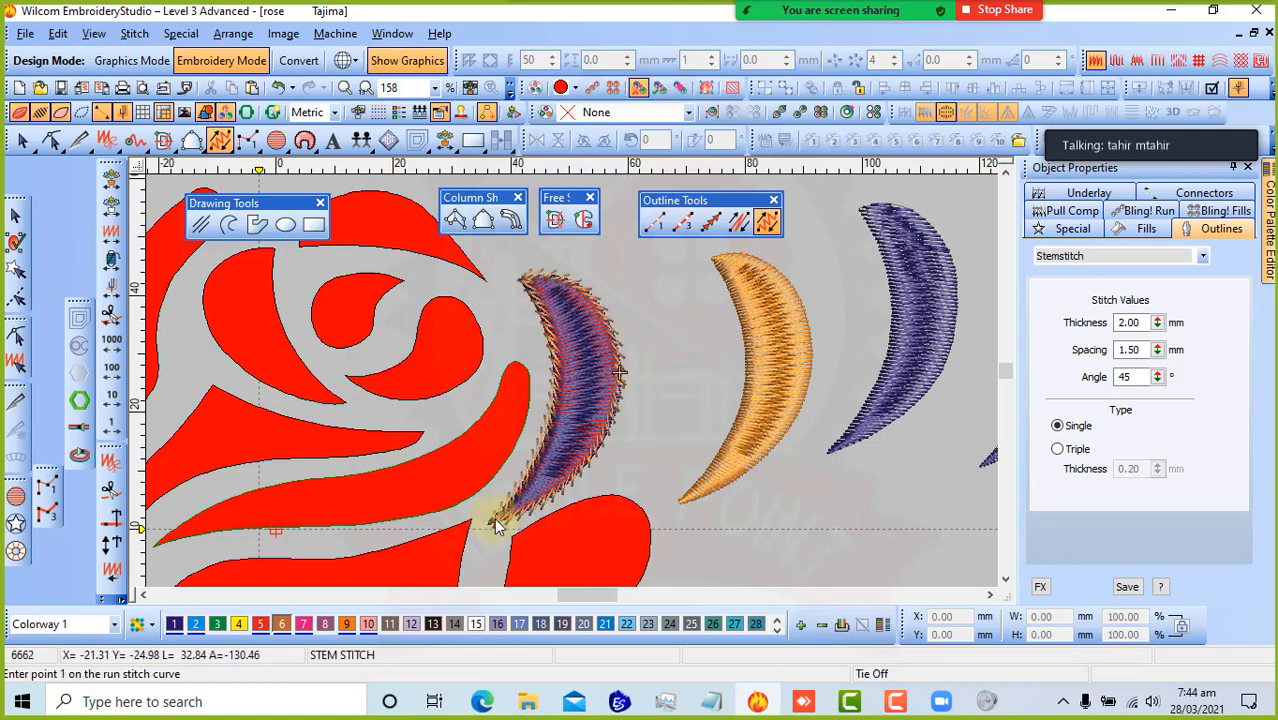
# - Select the new crescent outline to check its object type and stitches, and clear the selection
pyautogui.press('Escape')
pyautogui.click(556, 312)
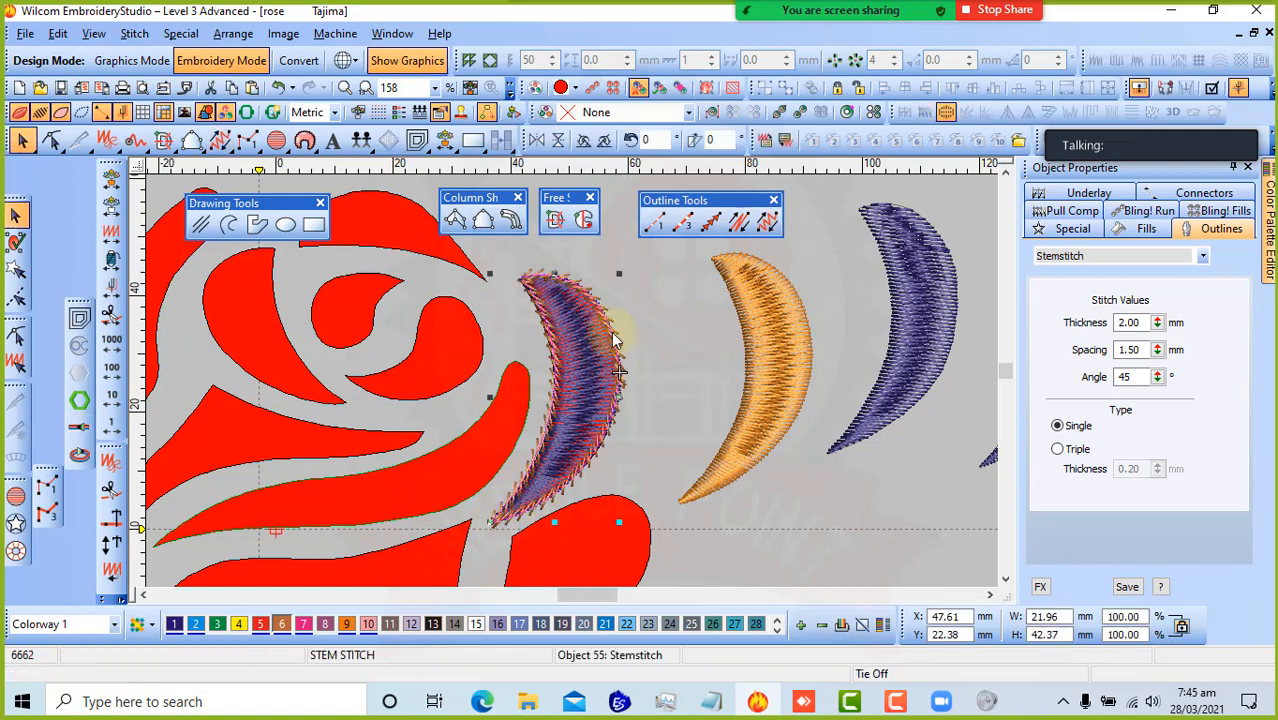
pyautogui.click(681, 338)
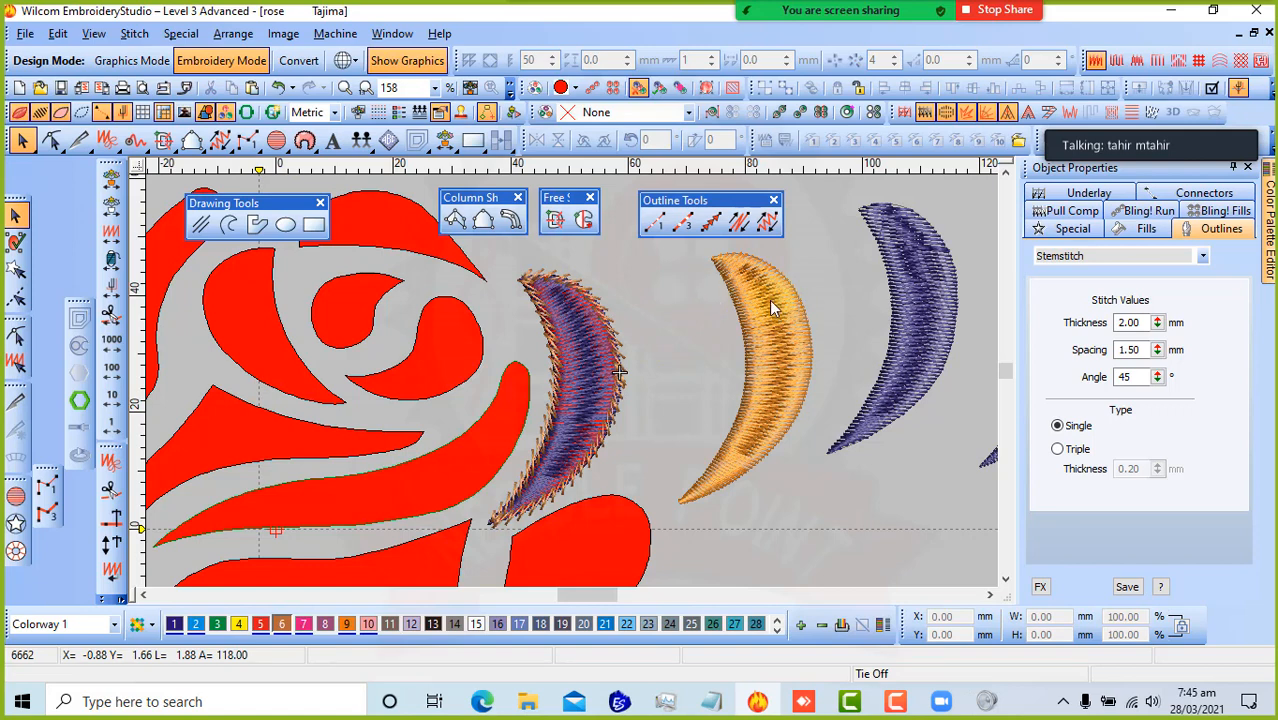
pyautogui.click(727, 338)
pyautogui.scroll(-1, 534, 422)
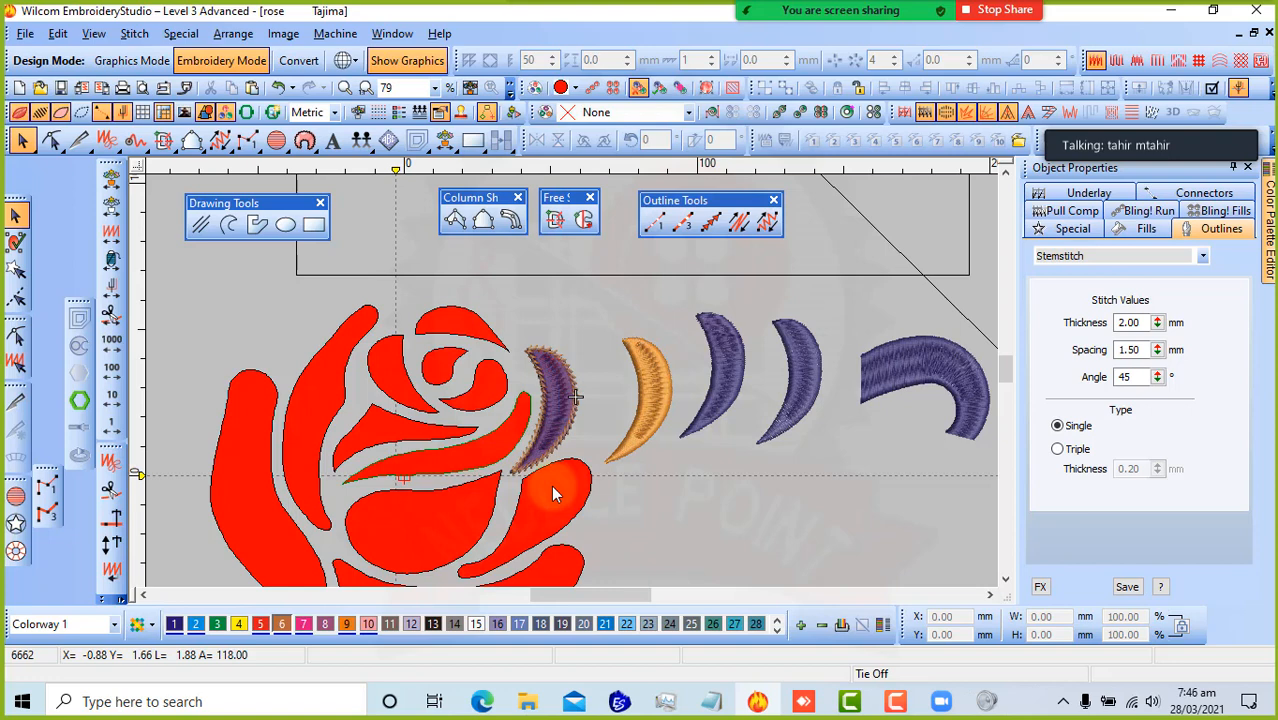
pyautogui.scroll(-1, 405, 479)
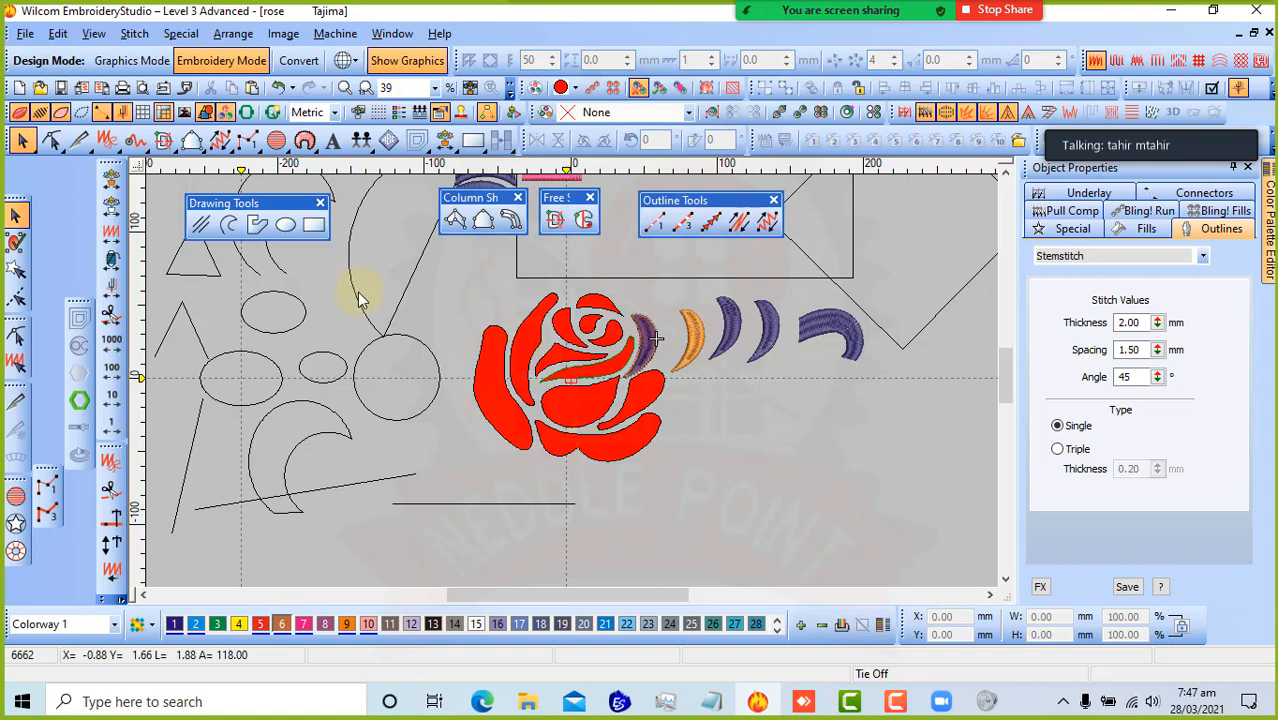
# - Capture the whole design with its background as a BMP image and save it on the Desktop as rose2
pyautogui.click(25, 33)
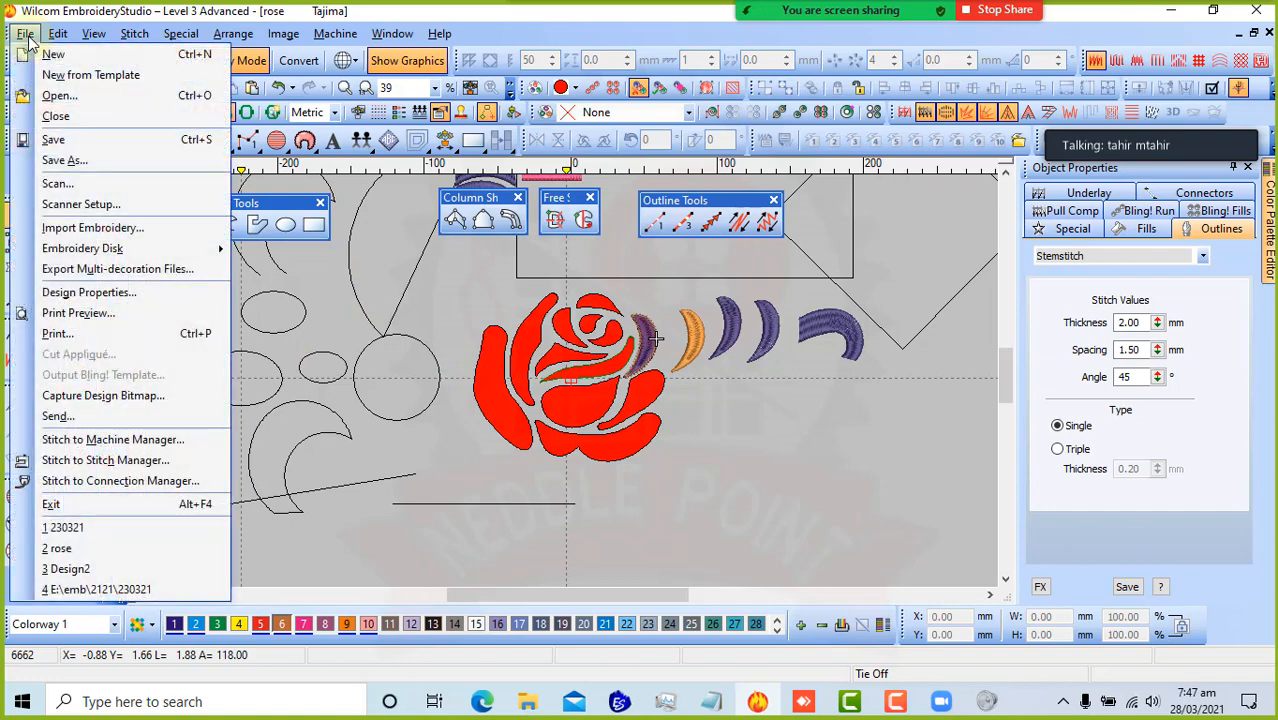
pyautogui.click(84, 397)
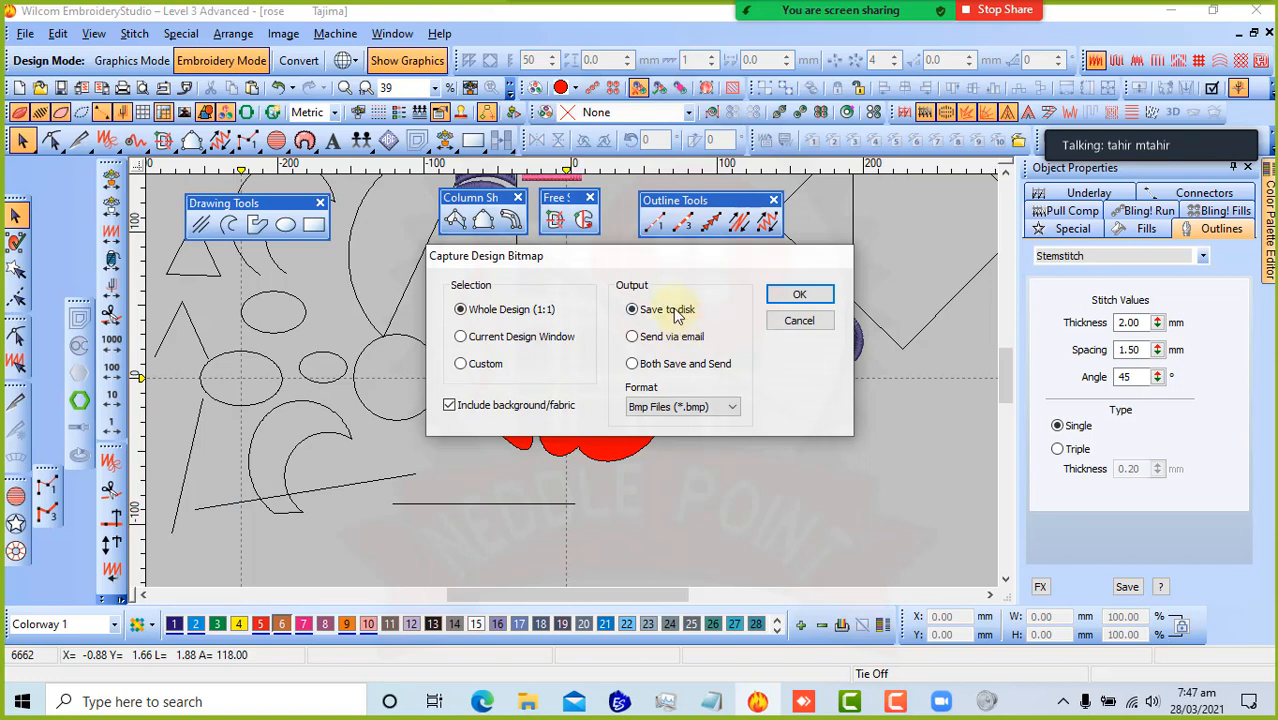
pyautogui.click(676, 415)
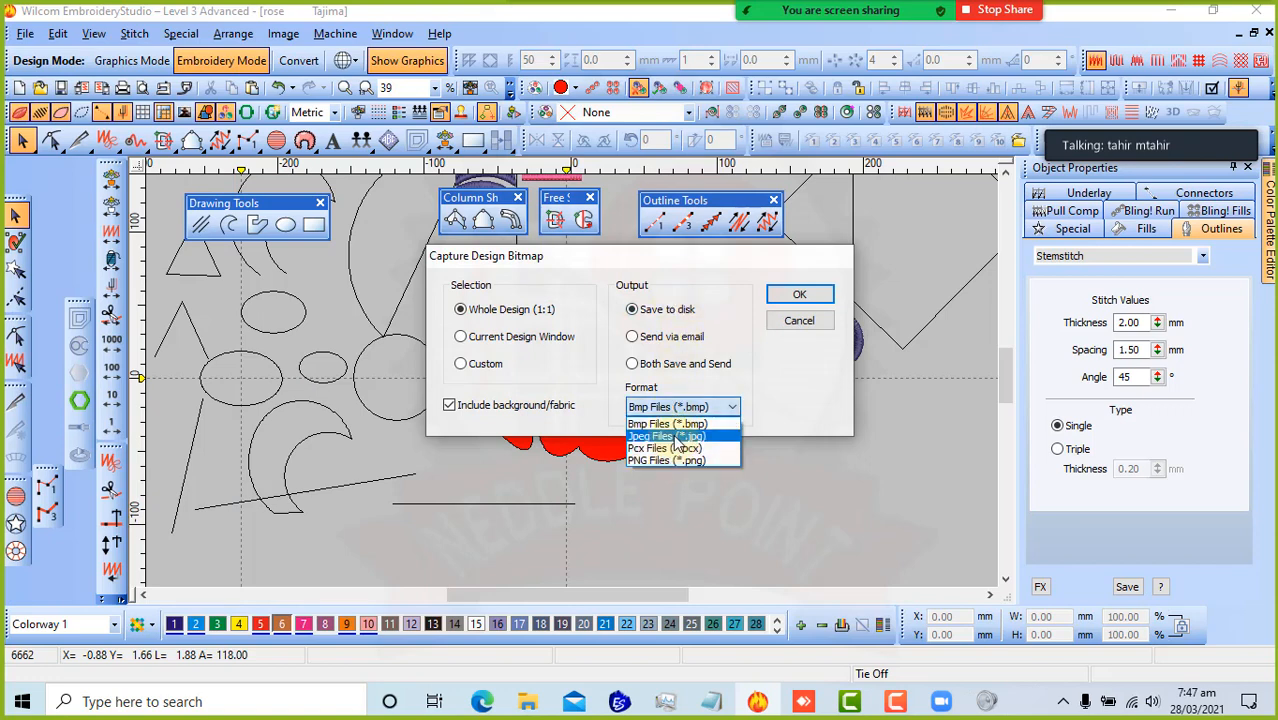
pyautogui.click(676, 425)
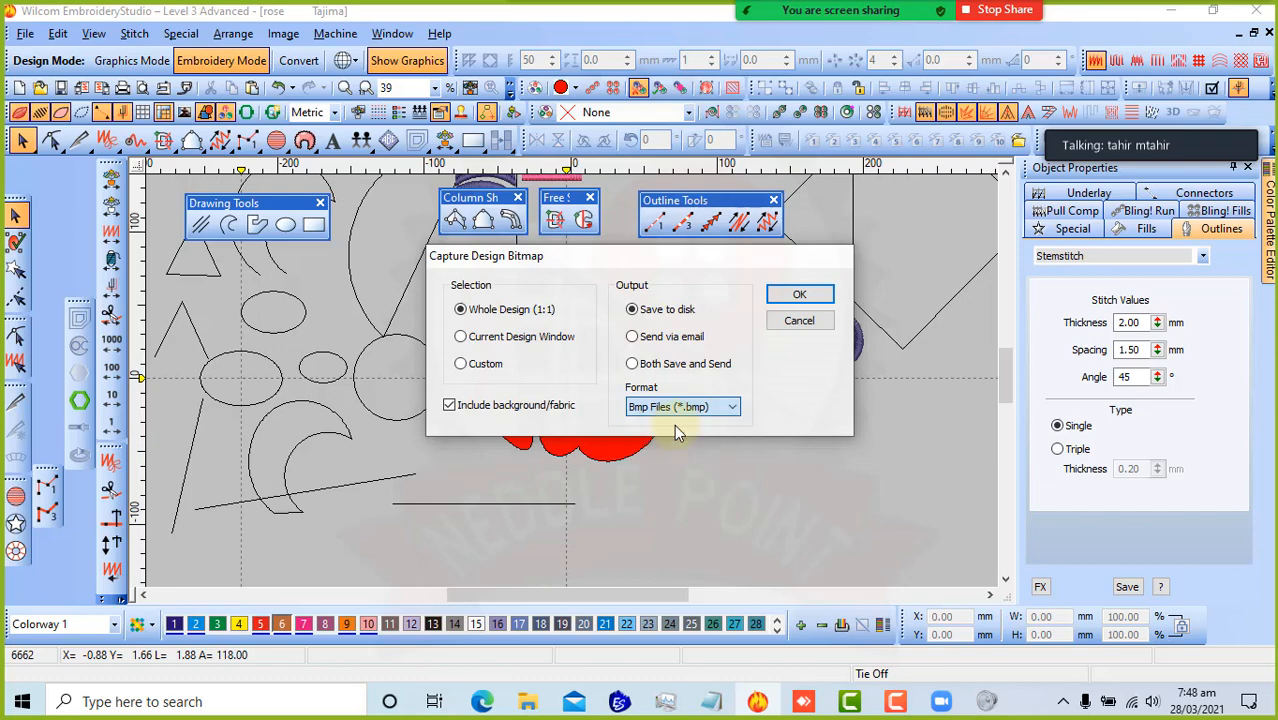
pyautogui.click(797, 297)
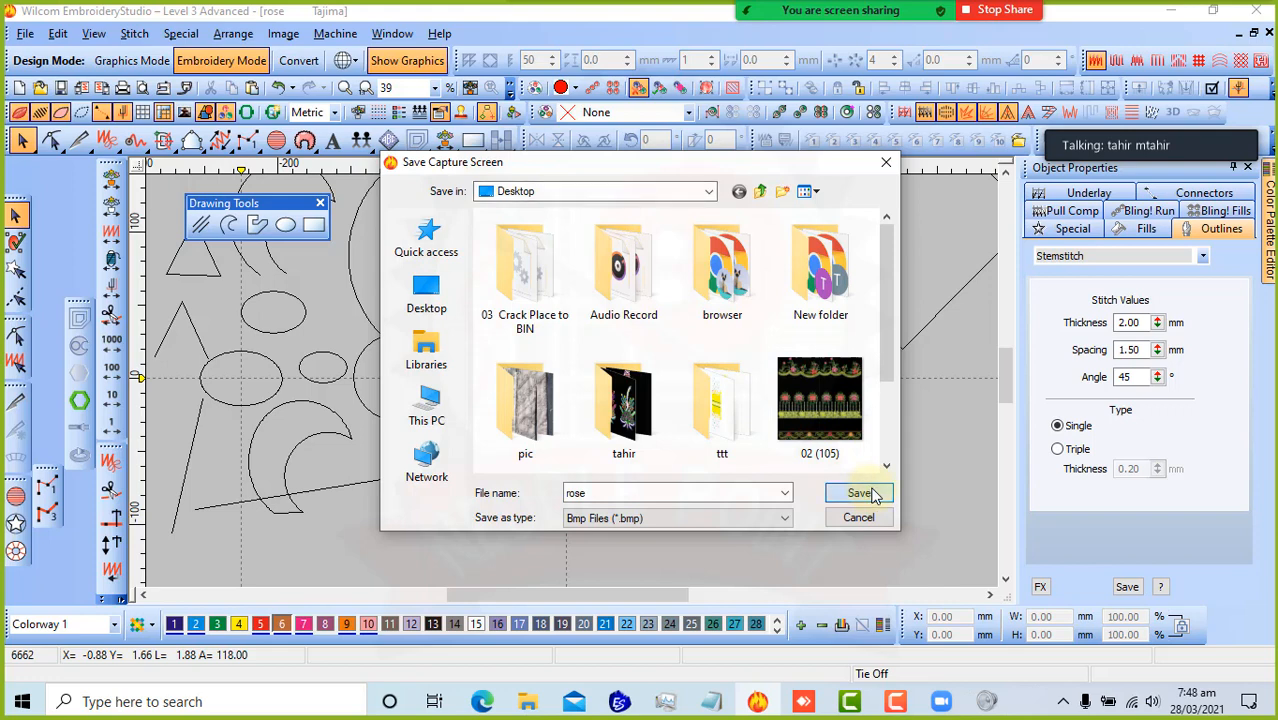
pyautogui.click(862, 493)
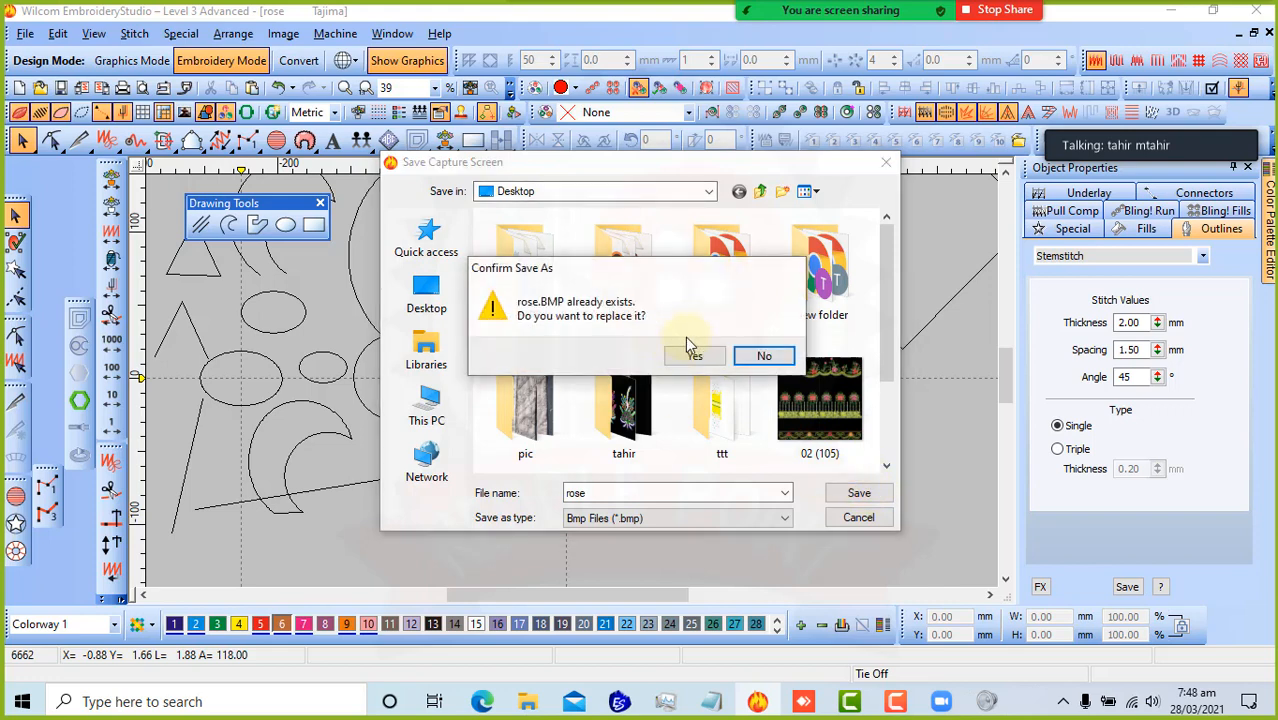
pyautogui.click(765, 357)
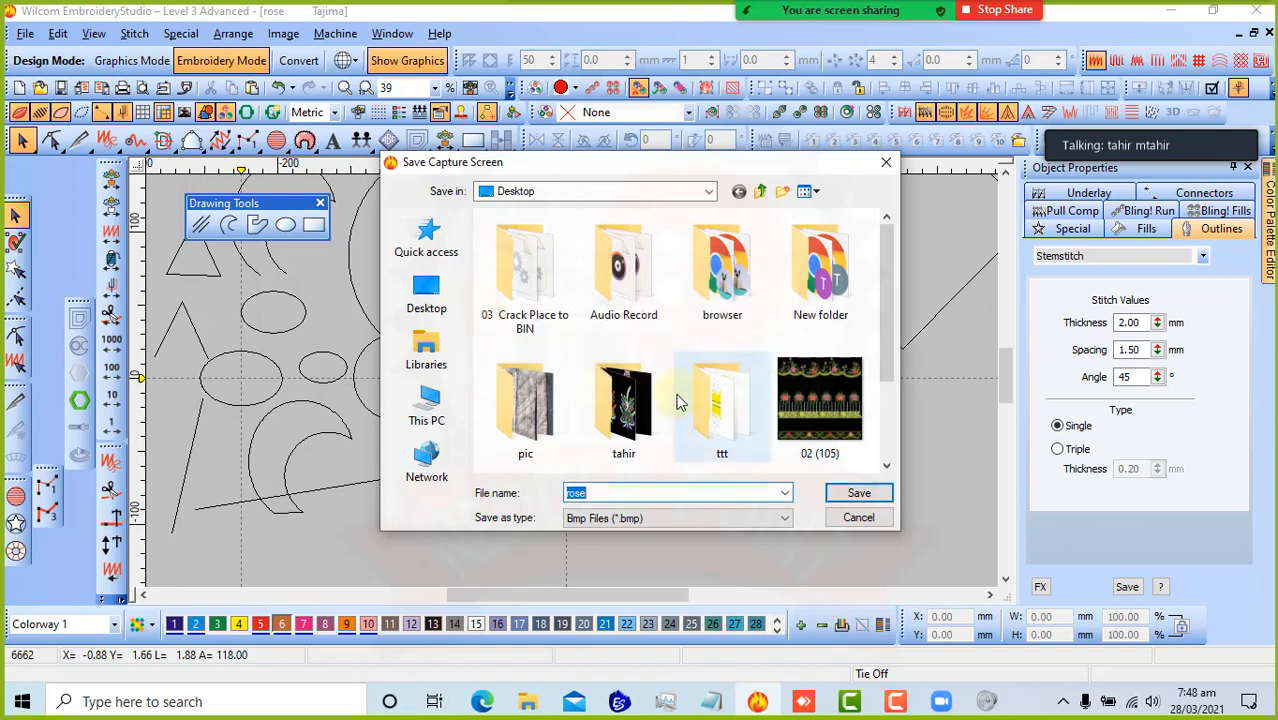
pyautogui.click(627, 492)
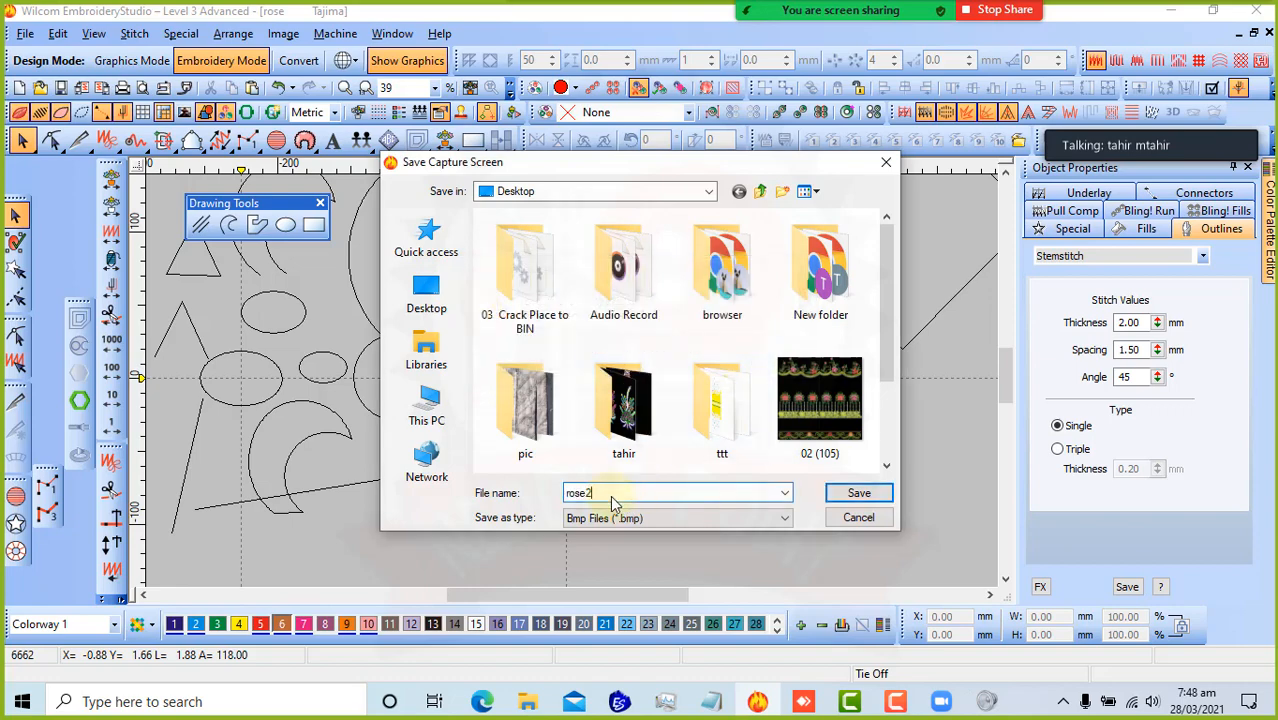
pyautogui.click(864, 491)
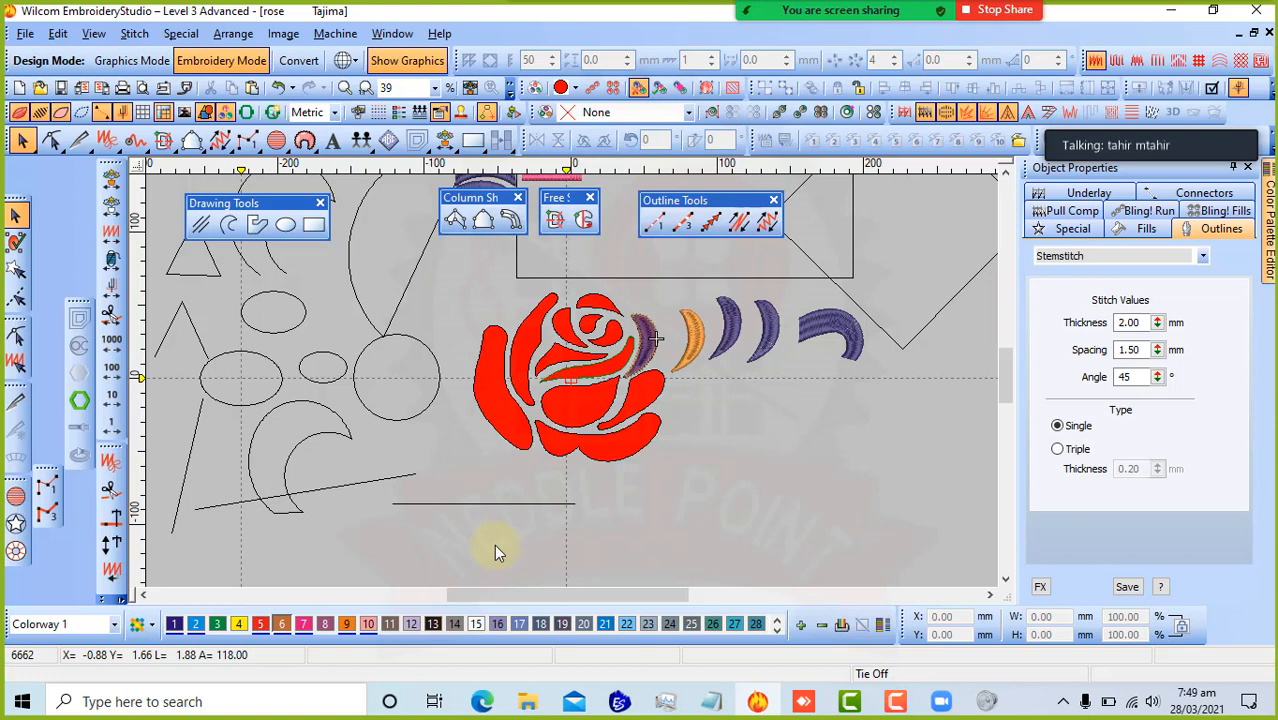
pyautogui.click(895, 703)
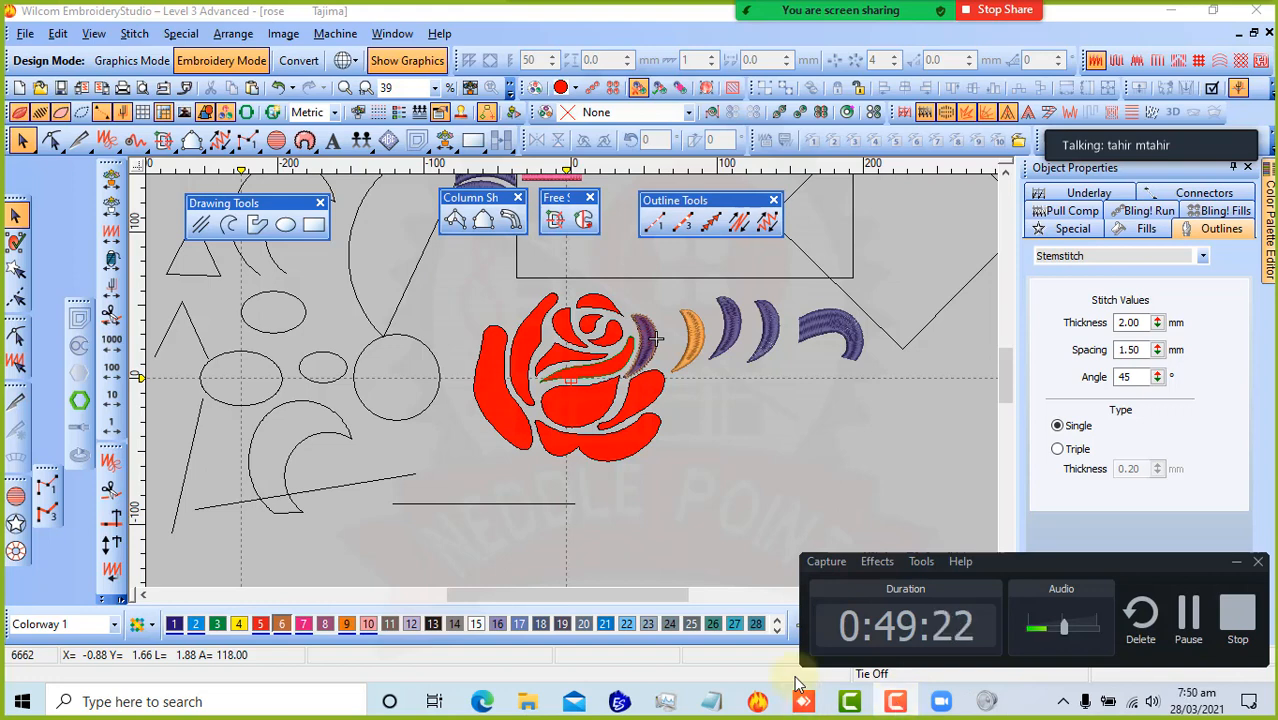
pyautogui.click(855, 425)
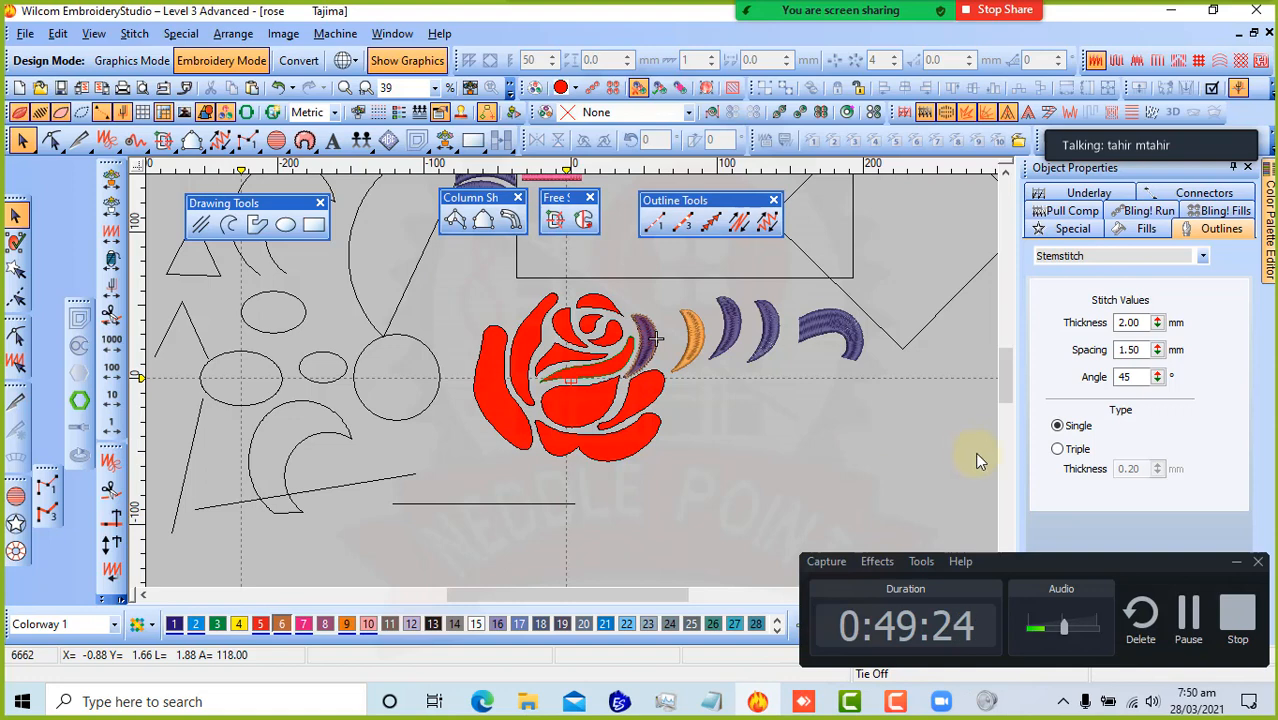
pyautogui.scroll(-2, 965, 420)
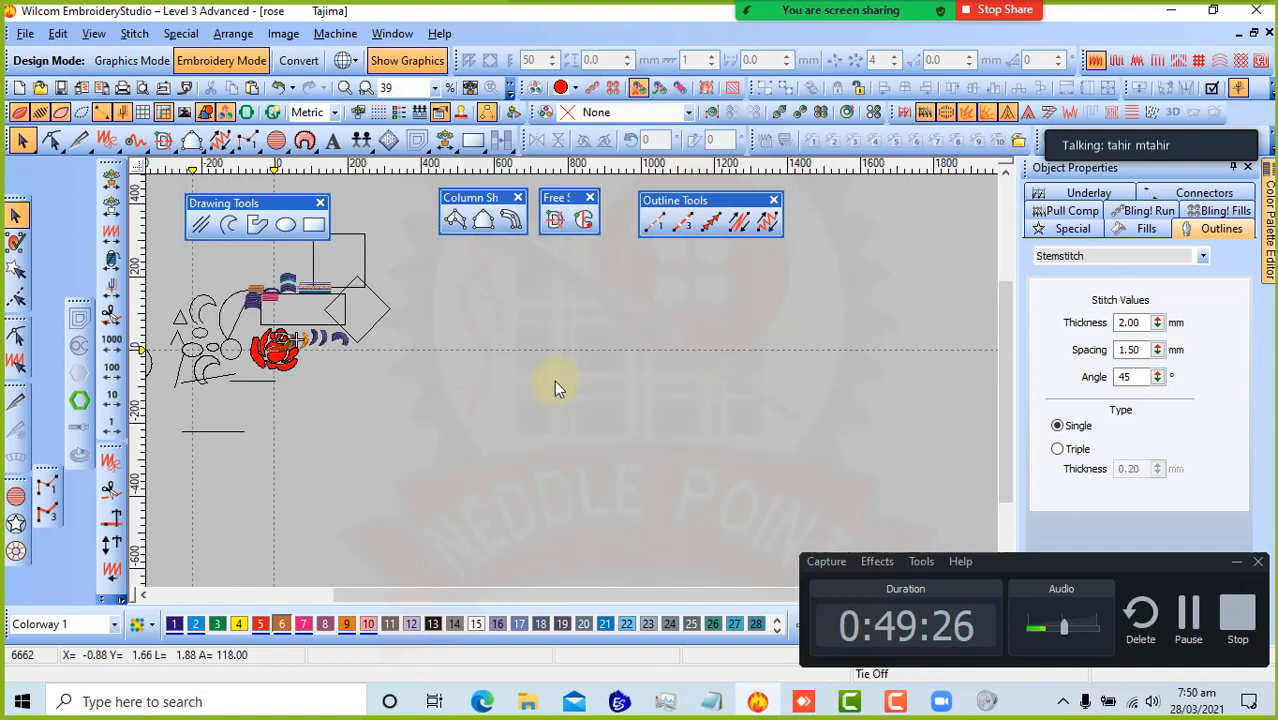
pyautogui.scroll(2, 554, 380)
pyautogui.scroll(-2, 418, 404)
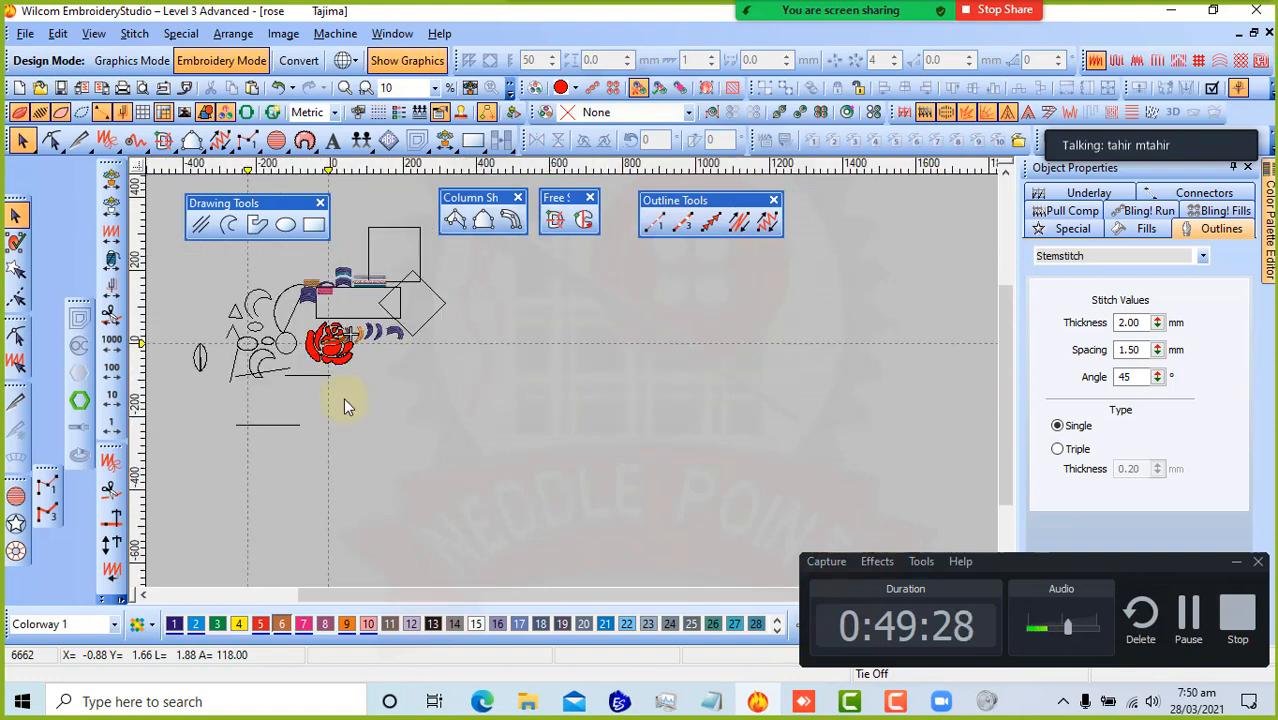
pyautogui.click(1238, 568)
pyautogui.click(1236, 566)
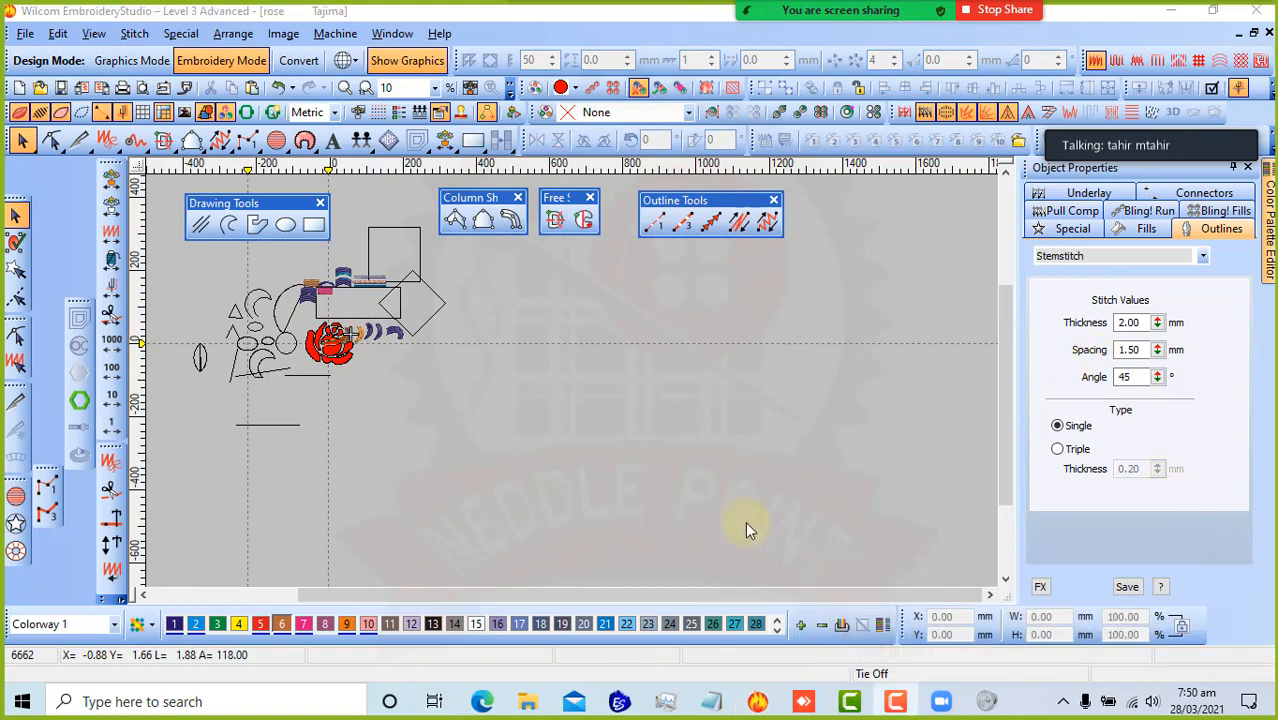
# - Open the Zoom meeting's participants list
pyautogui.scroll(3, 400, 316)
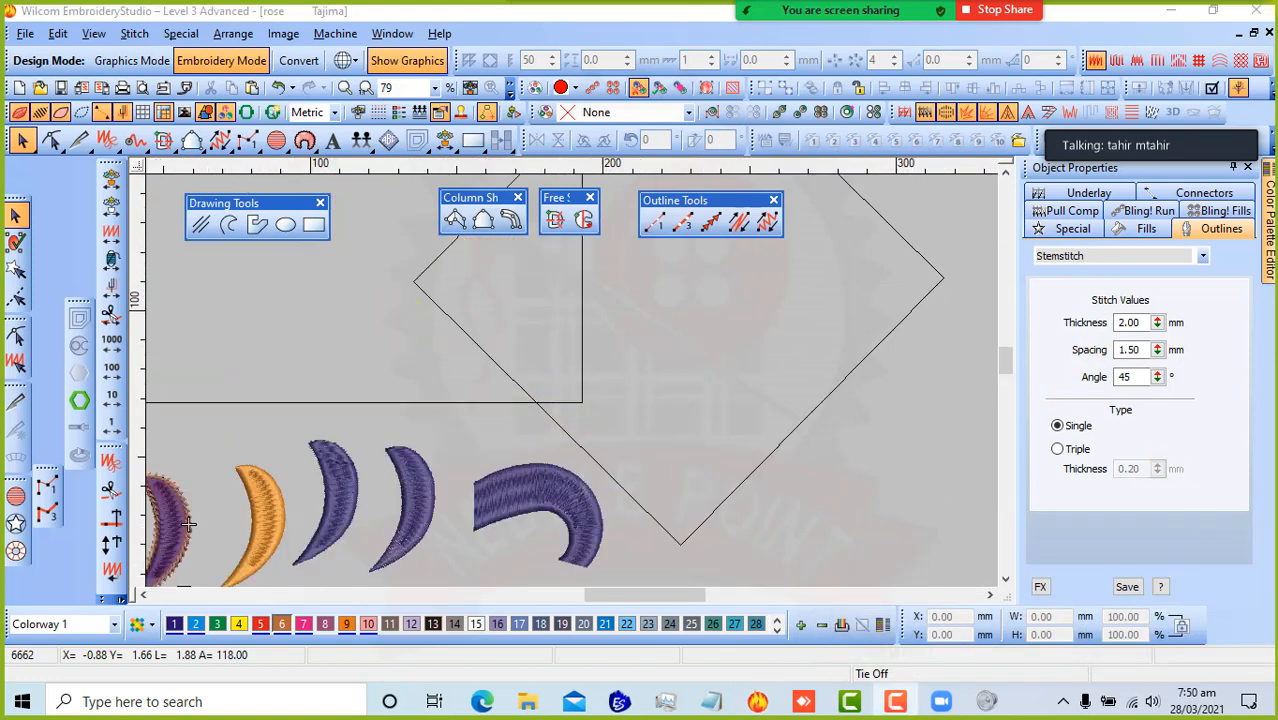
pyautogui.click(810, 24)
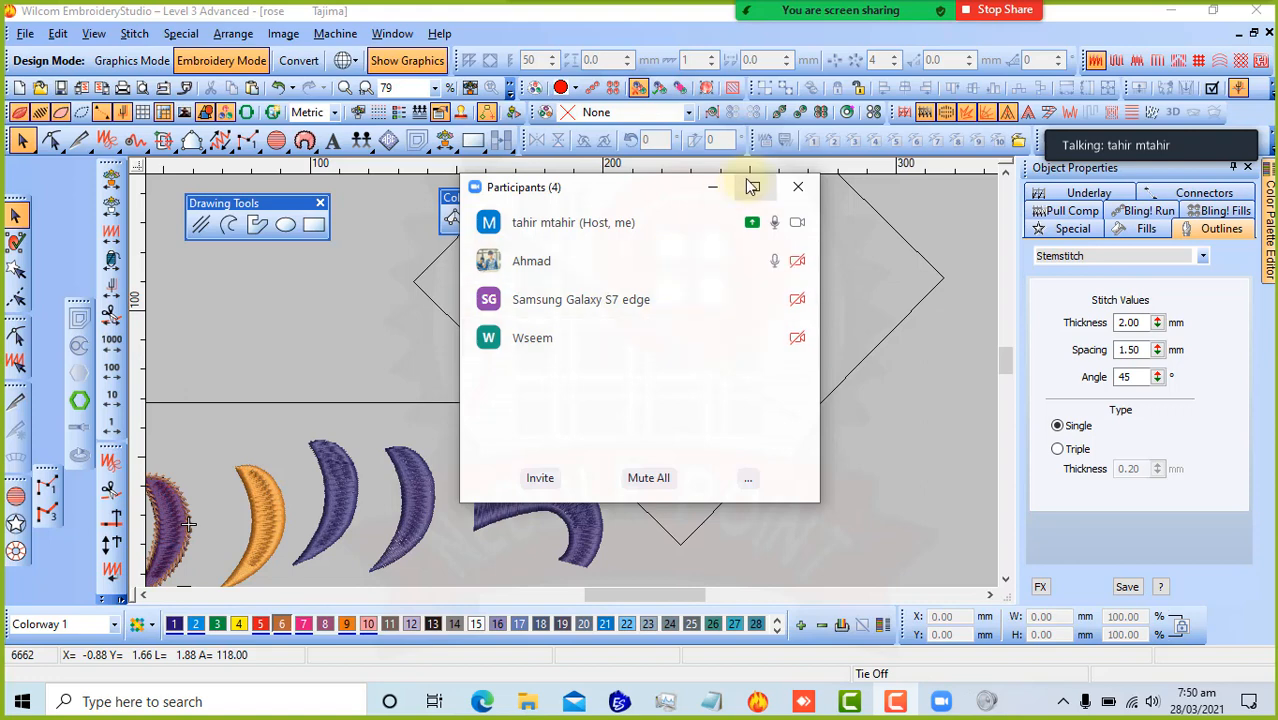
# - Minimize the meeting's participants list and fit the whole embroidery design in the view
pyautogui.click(709, 187)
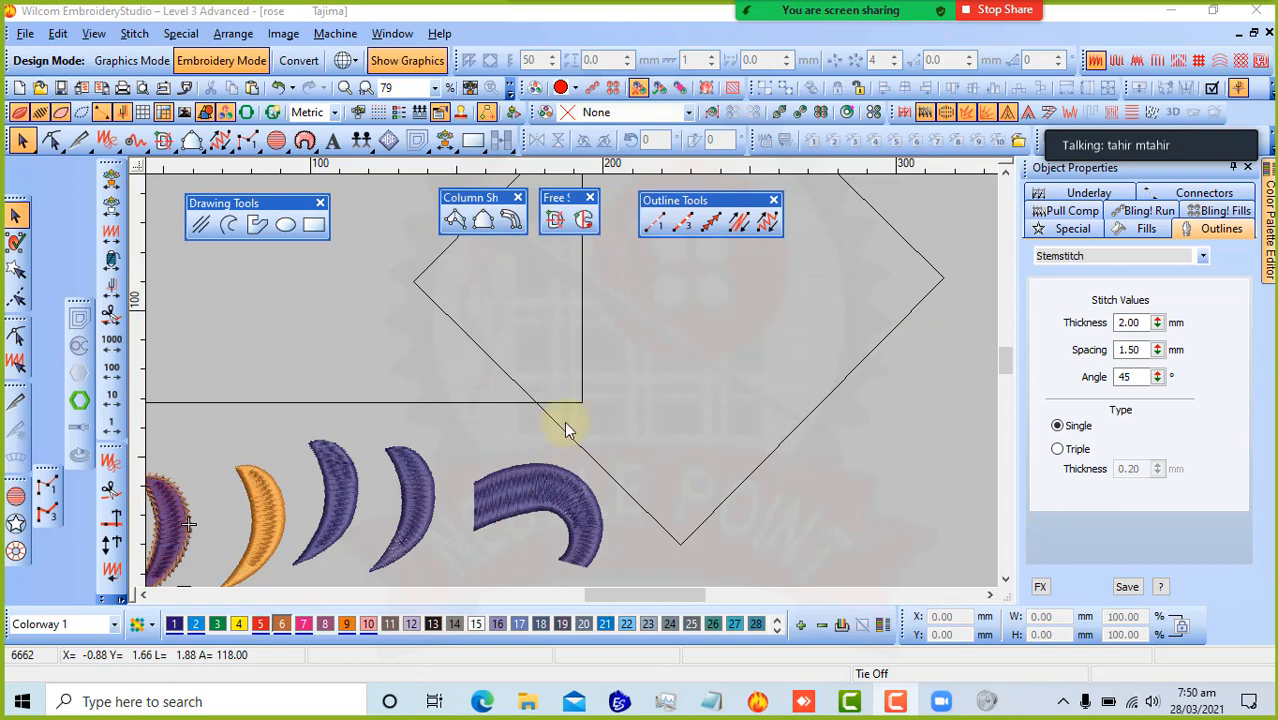
pyautogui.press('0')
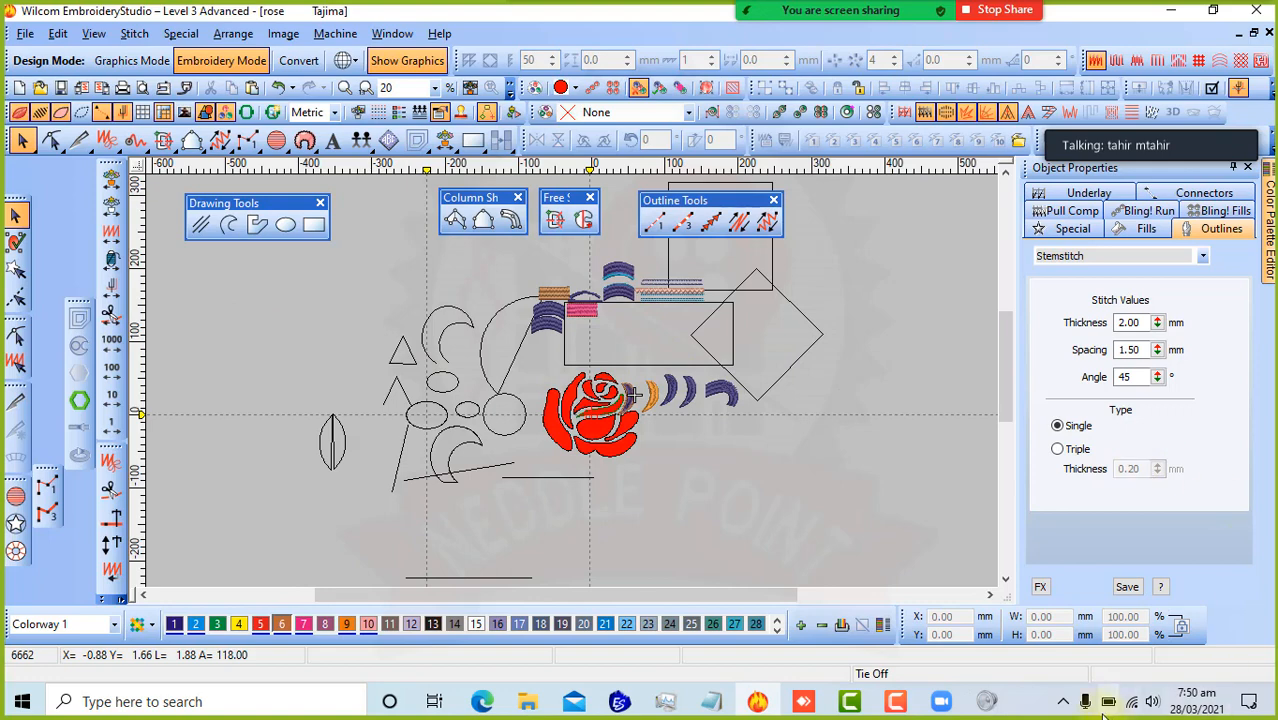
# - Stop the Zoom screen share and end the meeting for all participants, returning to the embroidery design with the Zoom window minimized
pyautogui.moveTo(941, 701)
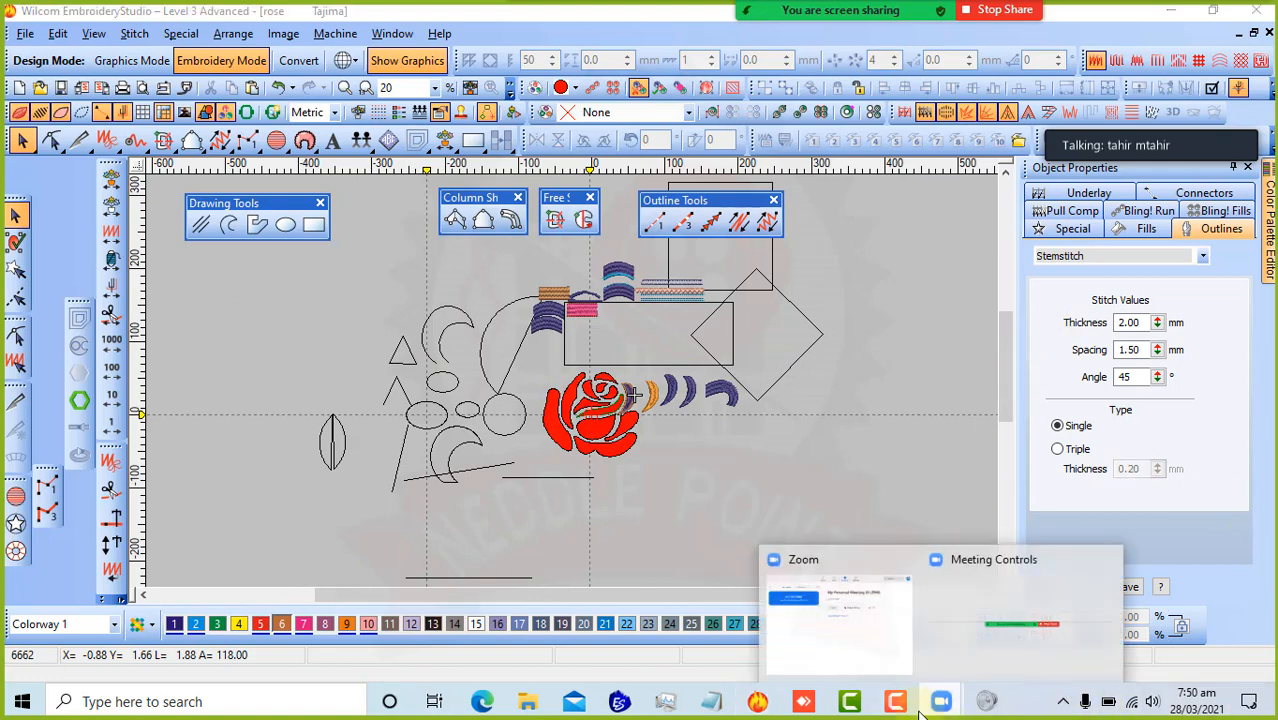
pyautogui.moveTo(862, 10)
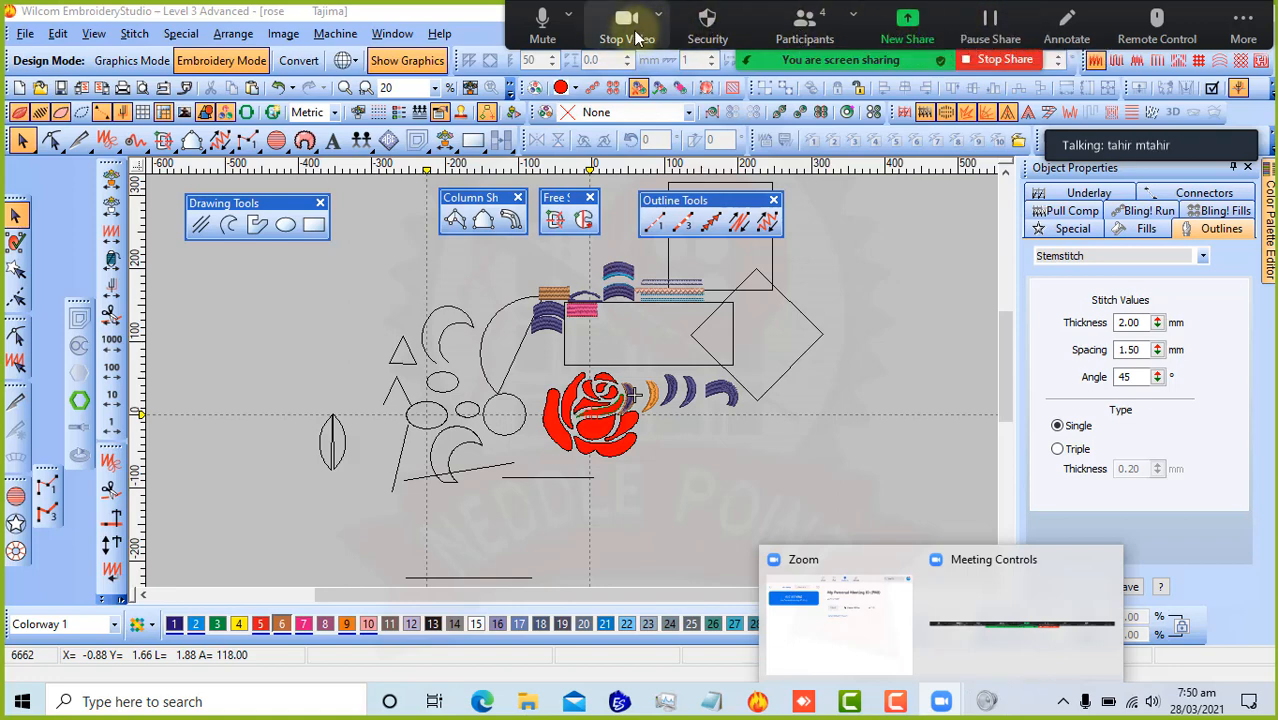
pyautogui.click(1000, 59)
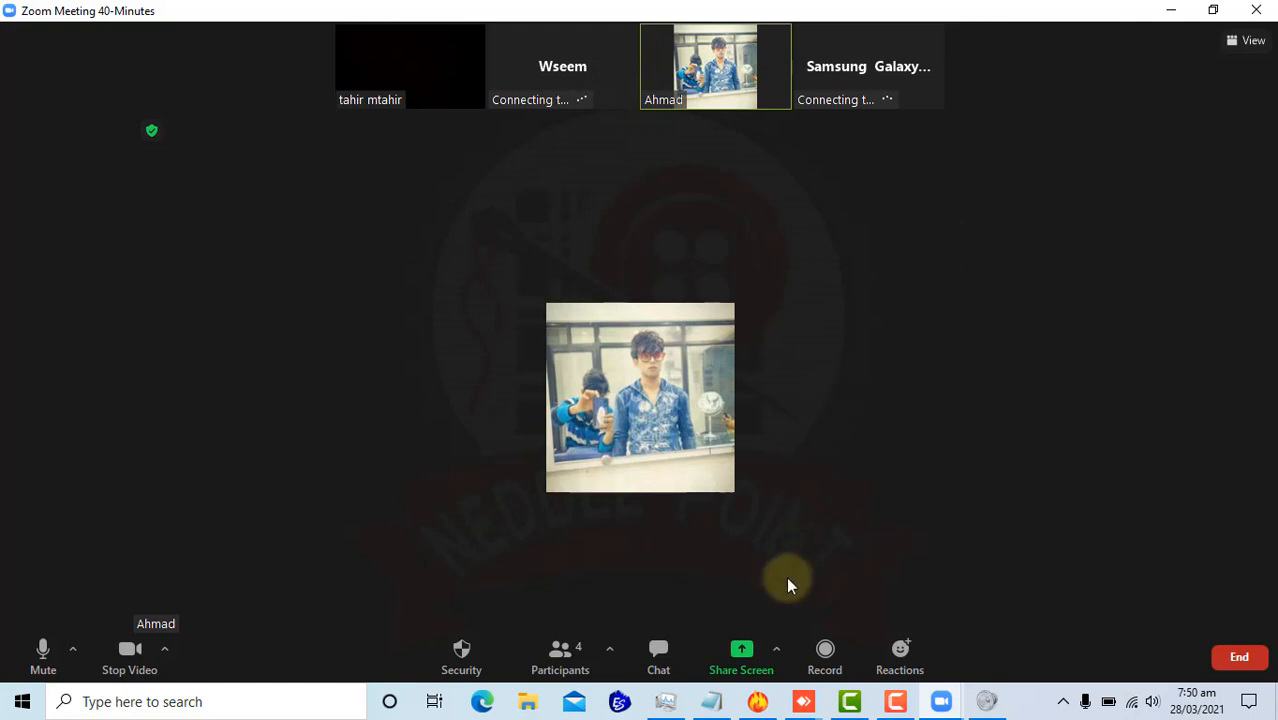
pyautogui.click(1239, 657)
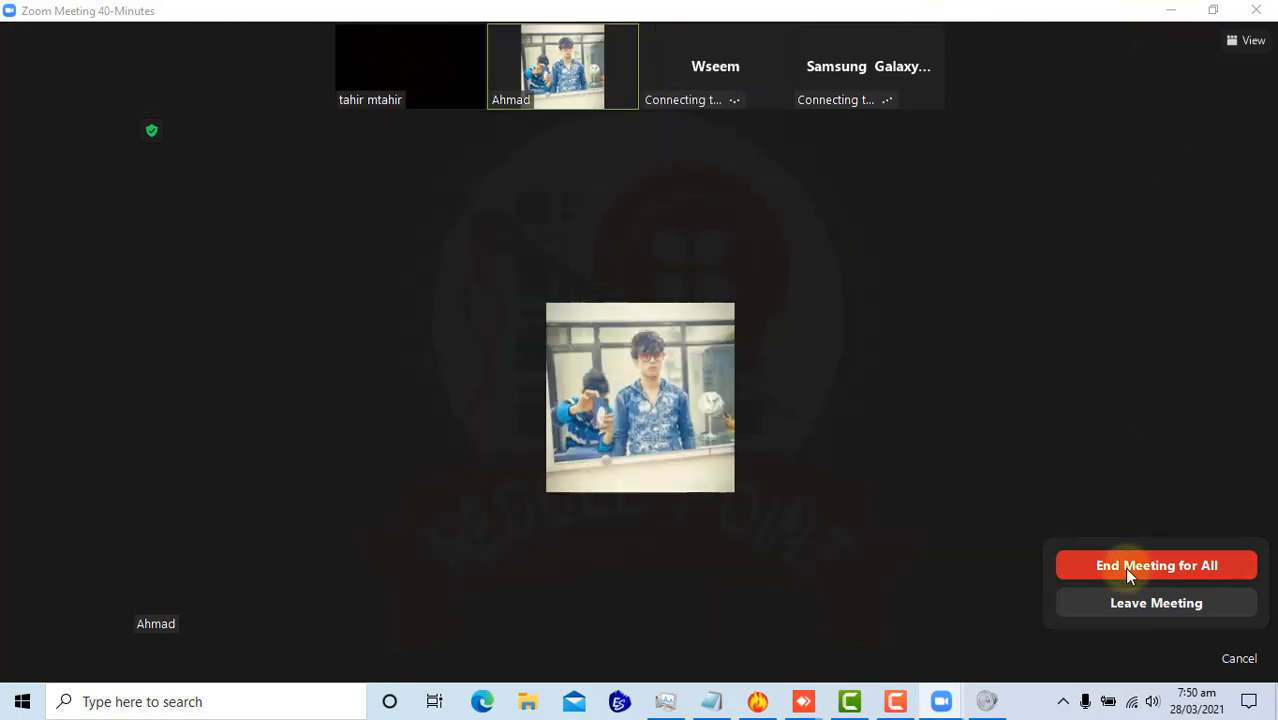
pyautogui.click(1135, 565)
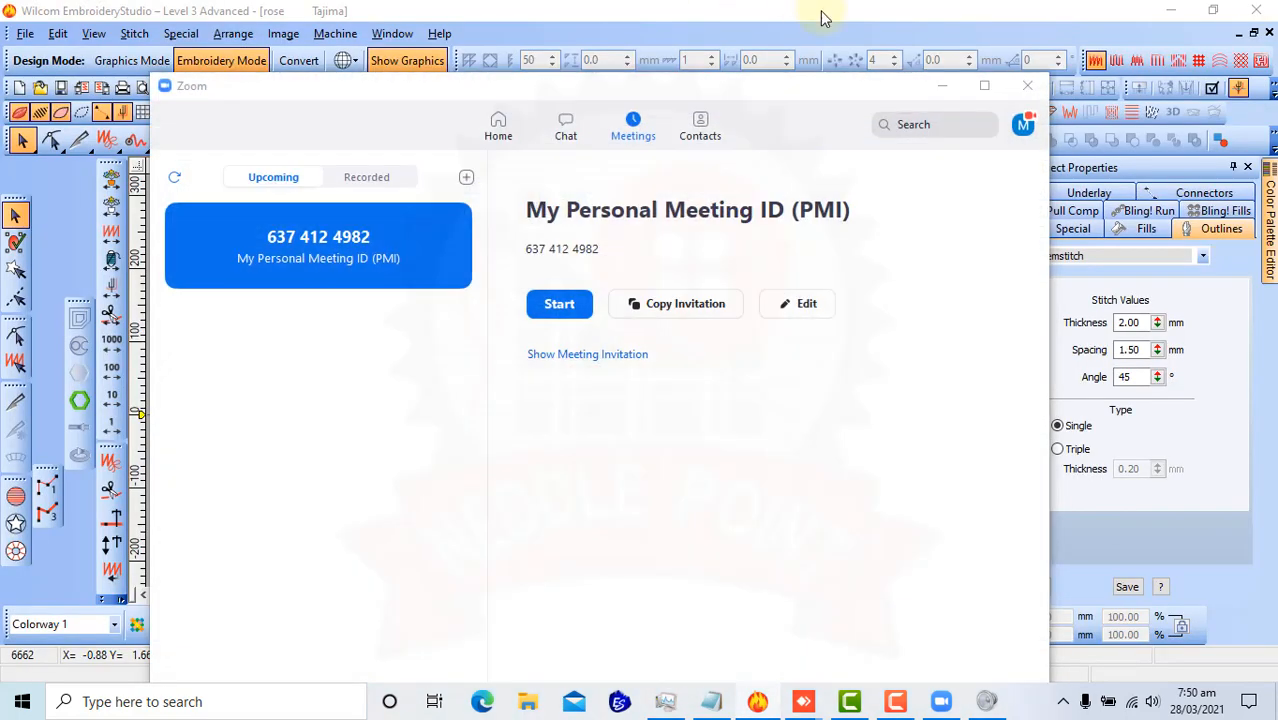
pyautogui.click(943, 88)
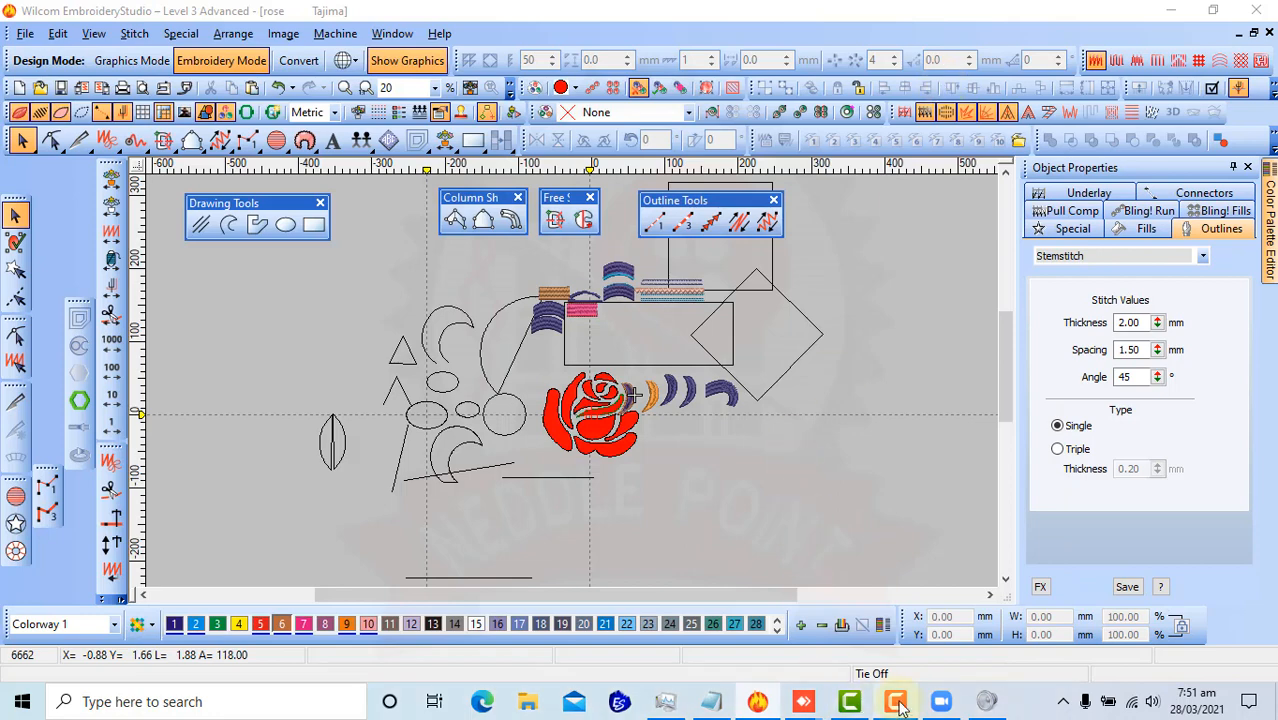
pyautogui.click(858, 703)
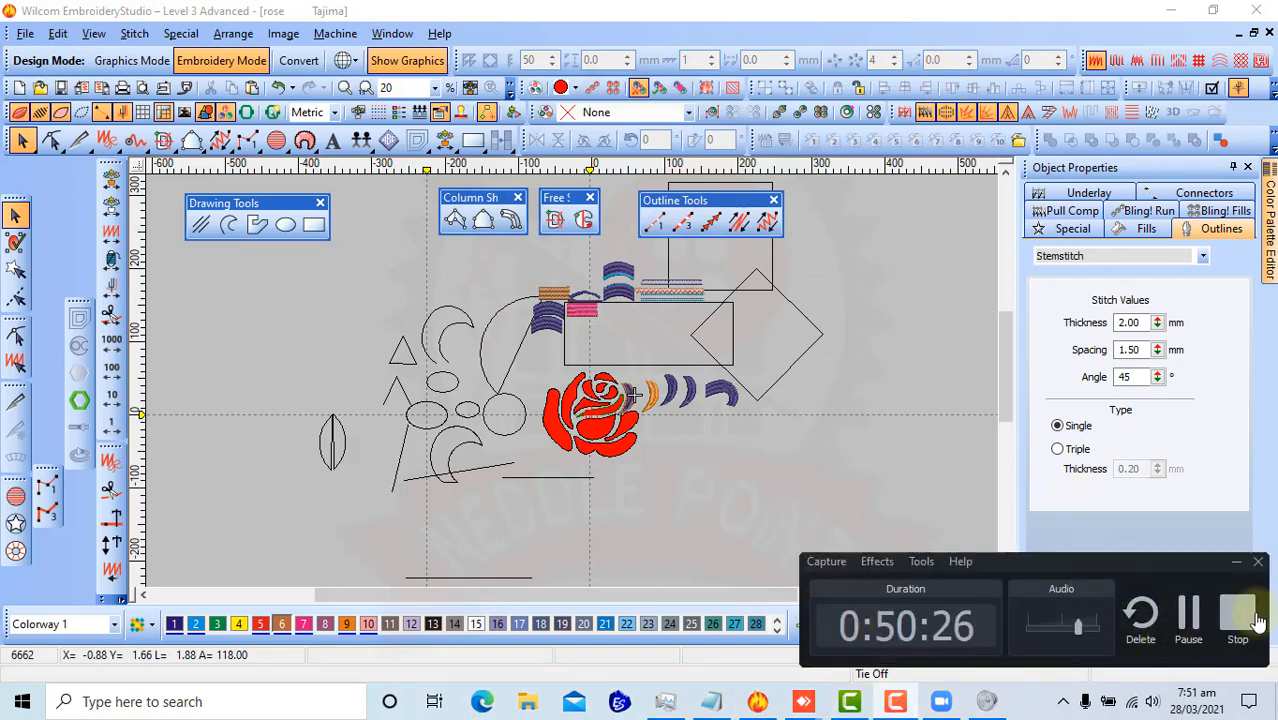